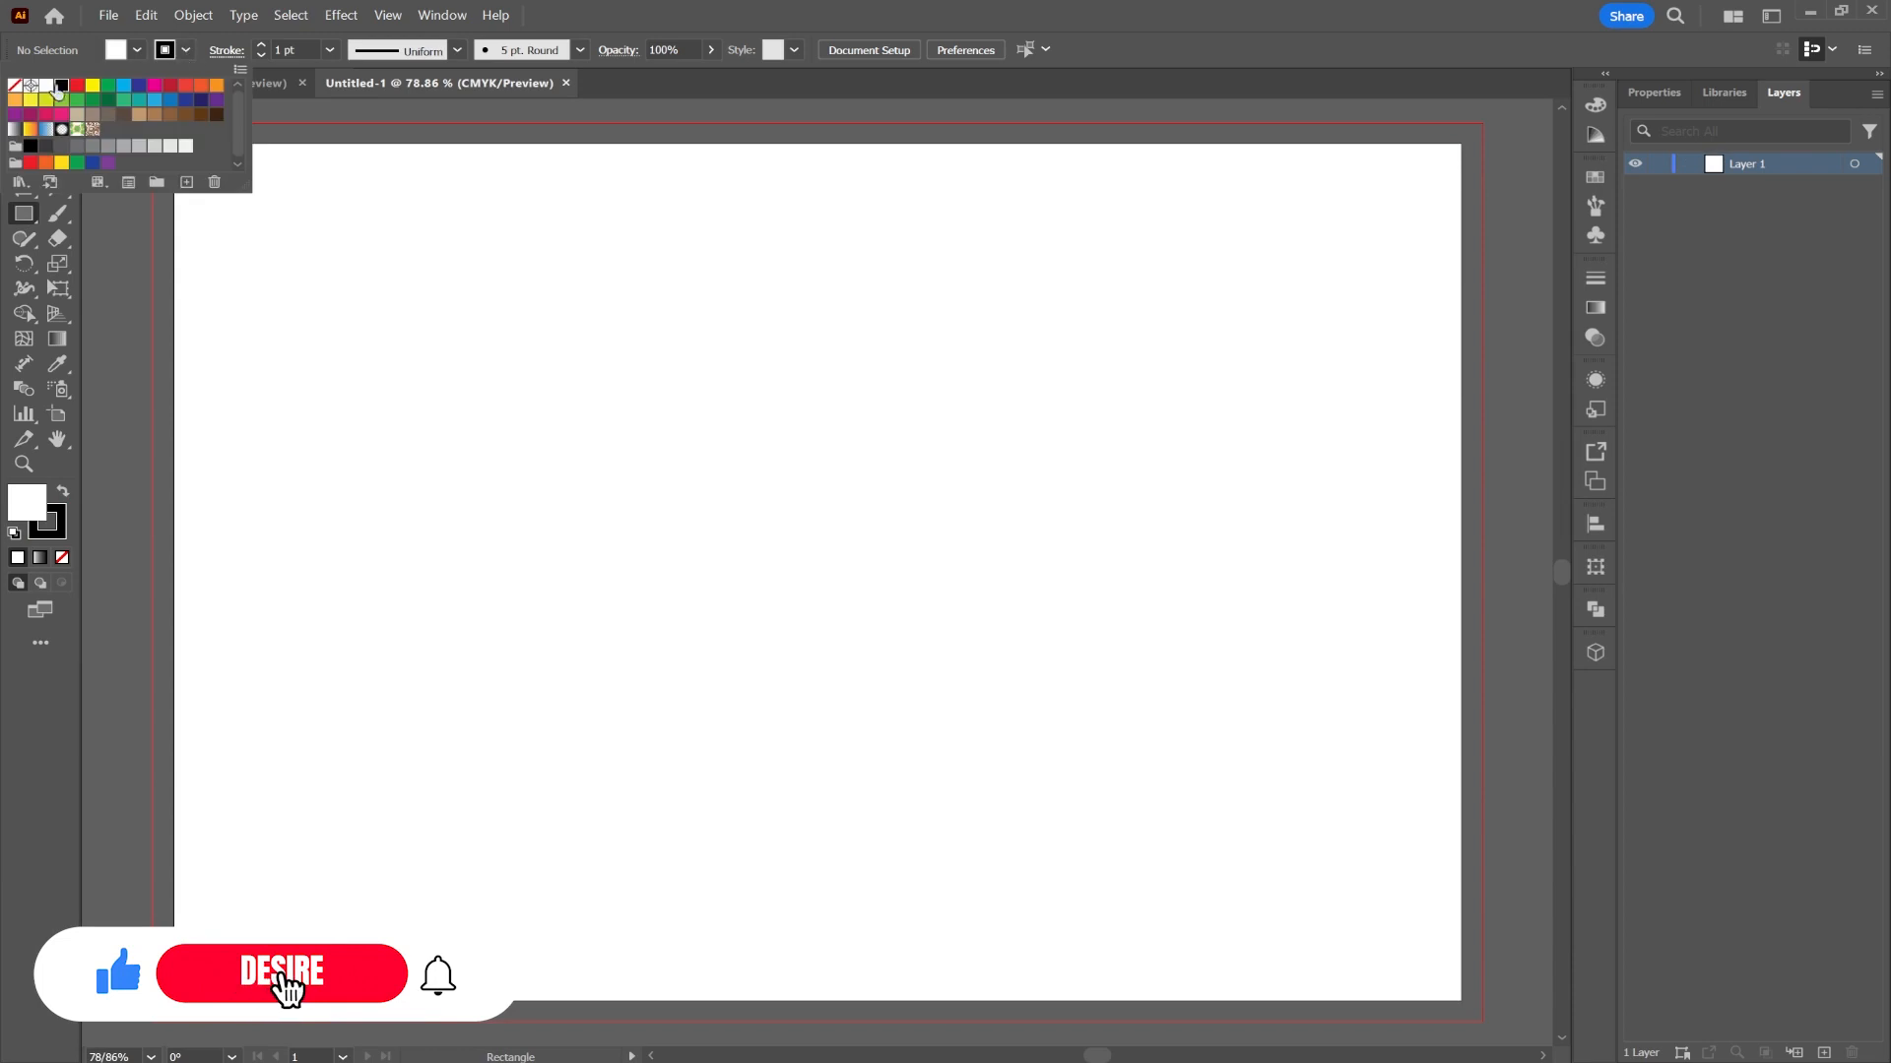
- Draw a white rectangle with no stroke covering the entire artboard, about 297 × 210 mm
click(15, 84)
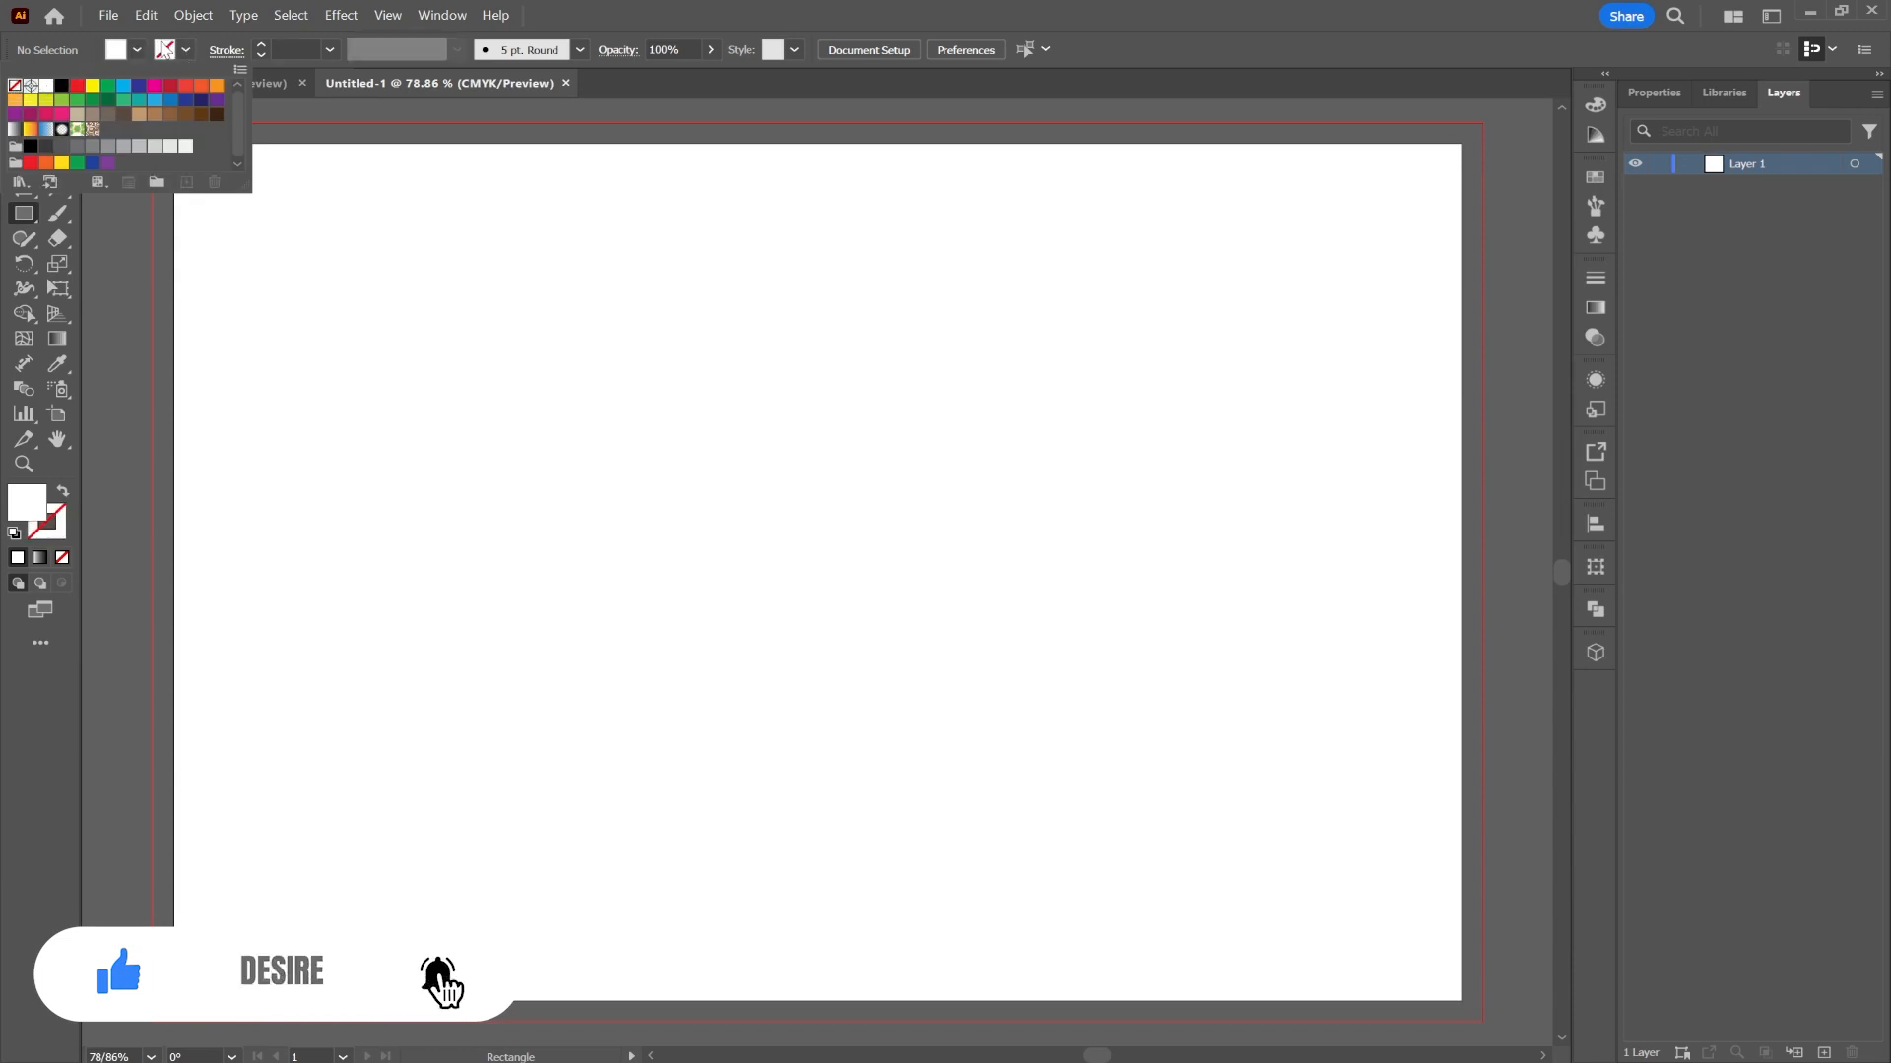
click(142, 57)
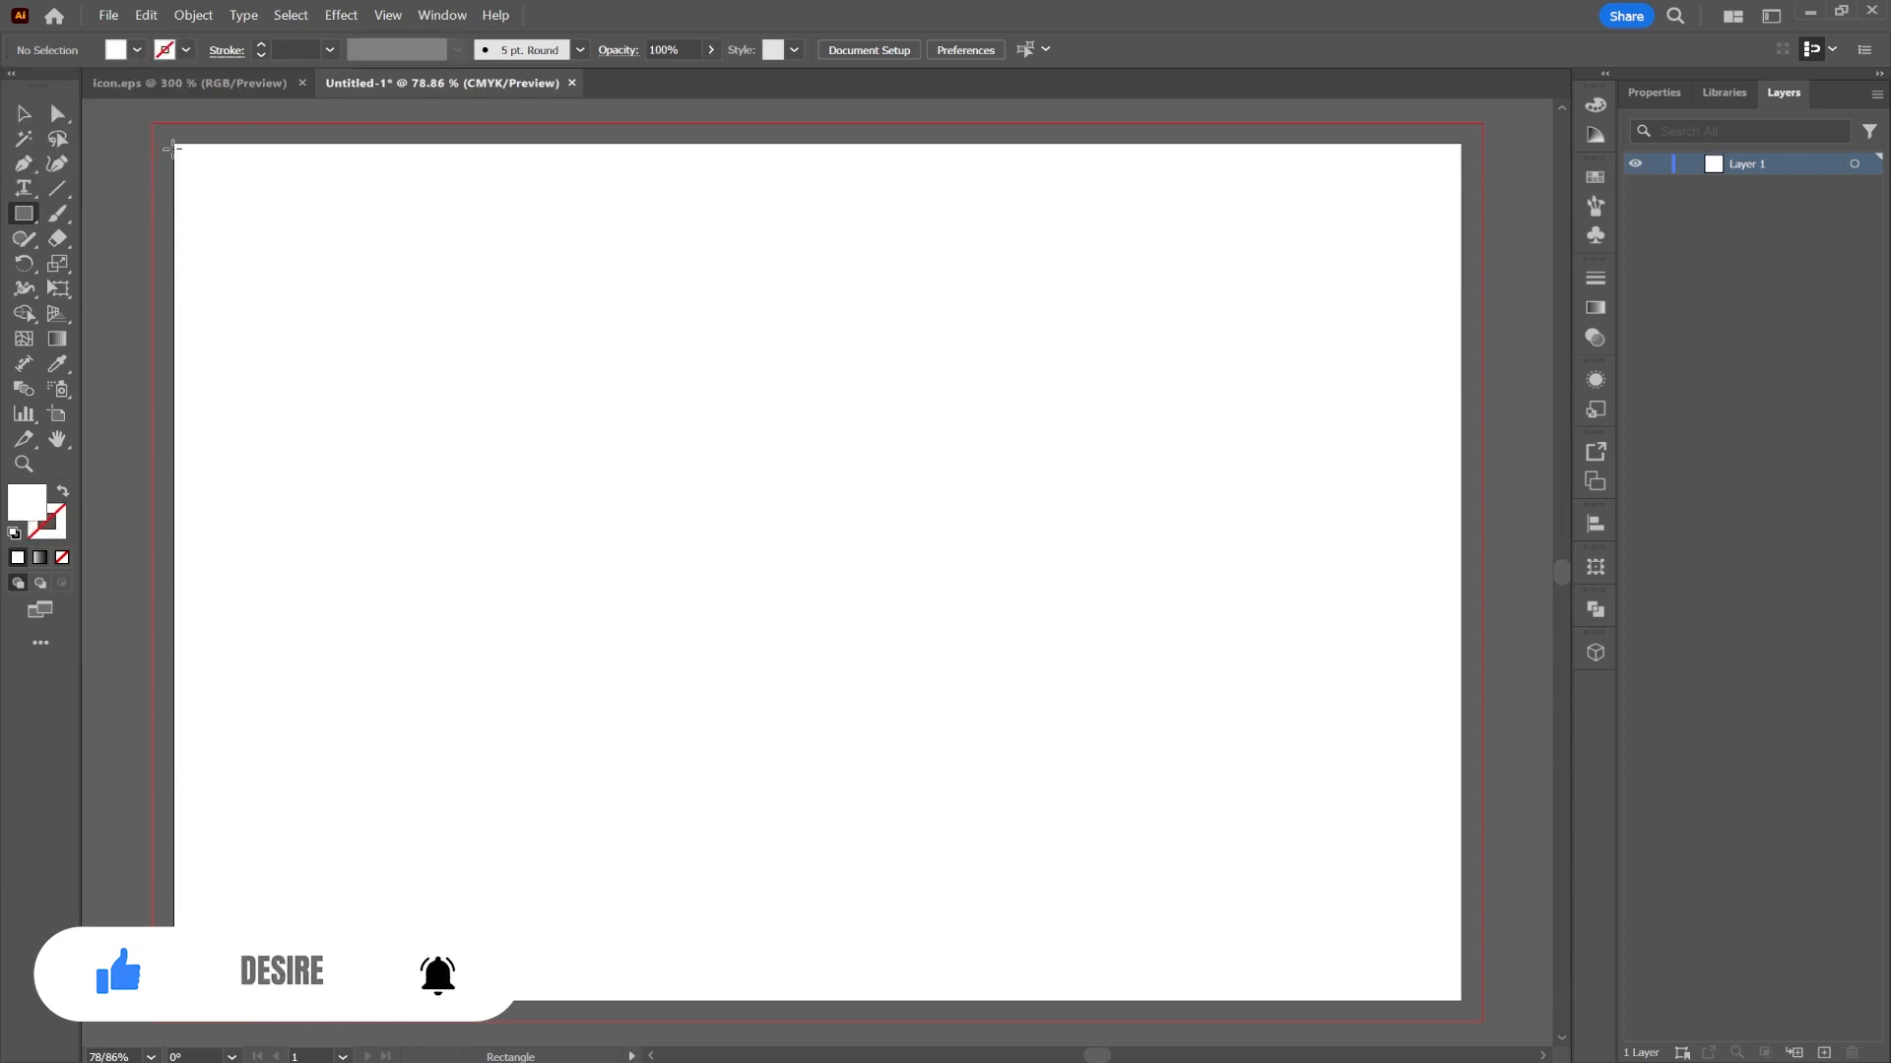
drag(173, 146, 1460, 999)
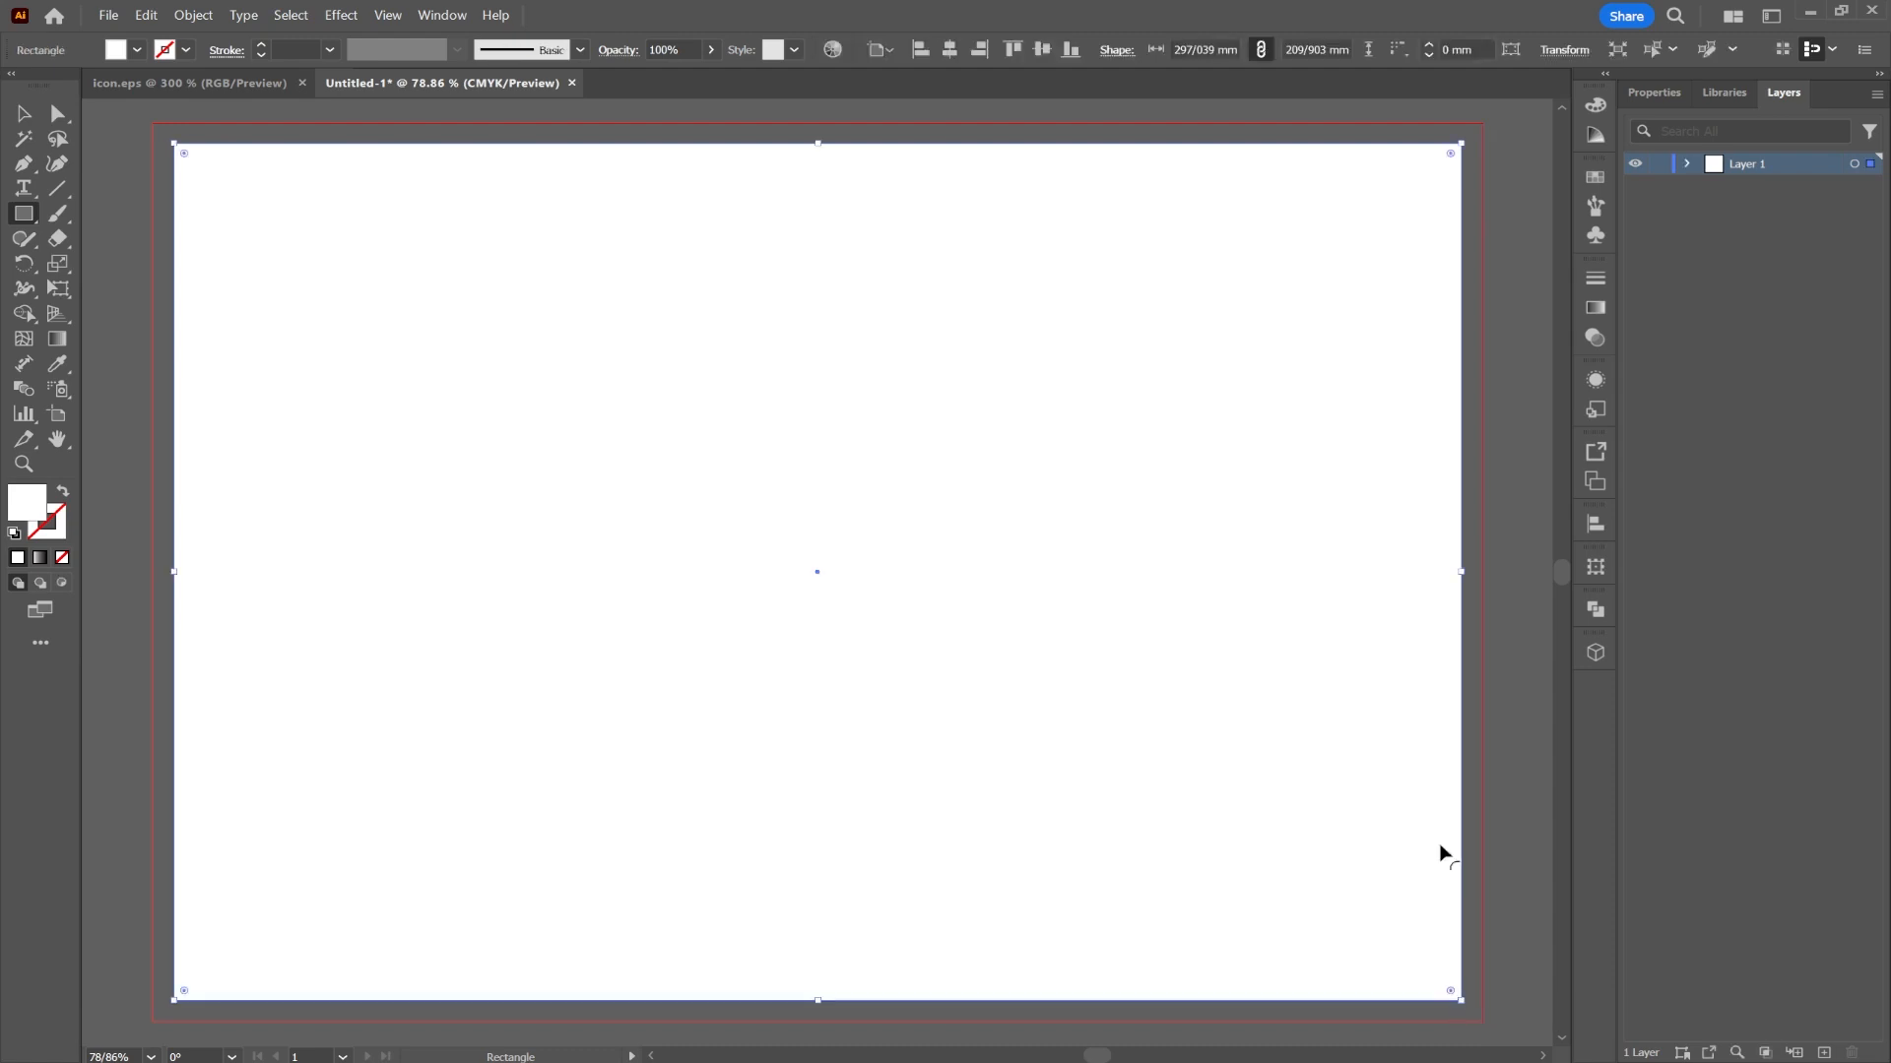
- Split the full-page rectangle into a grid of 3 columns
click(185, 16)
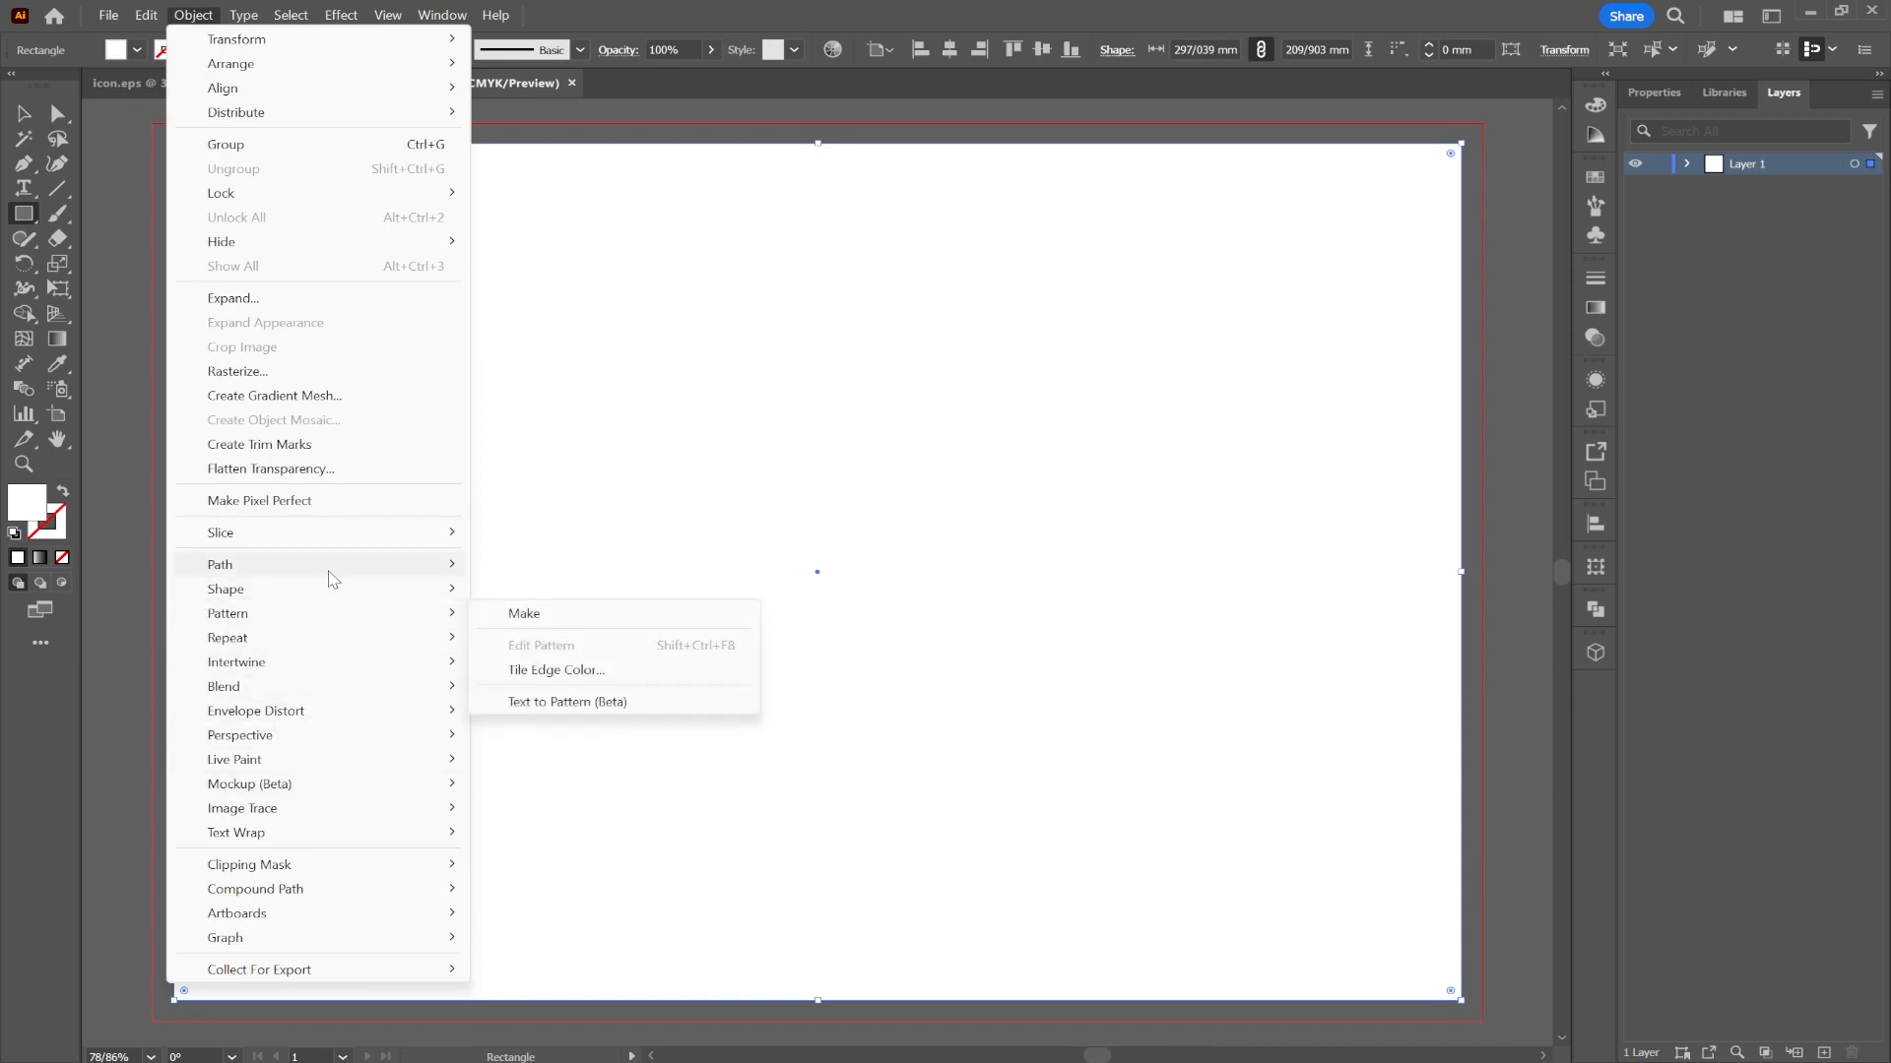
mouse_move(332, 577)
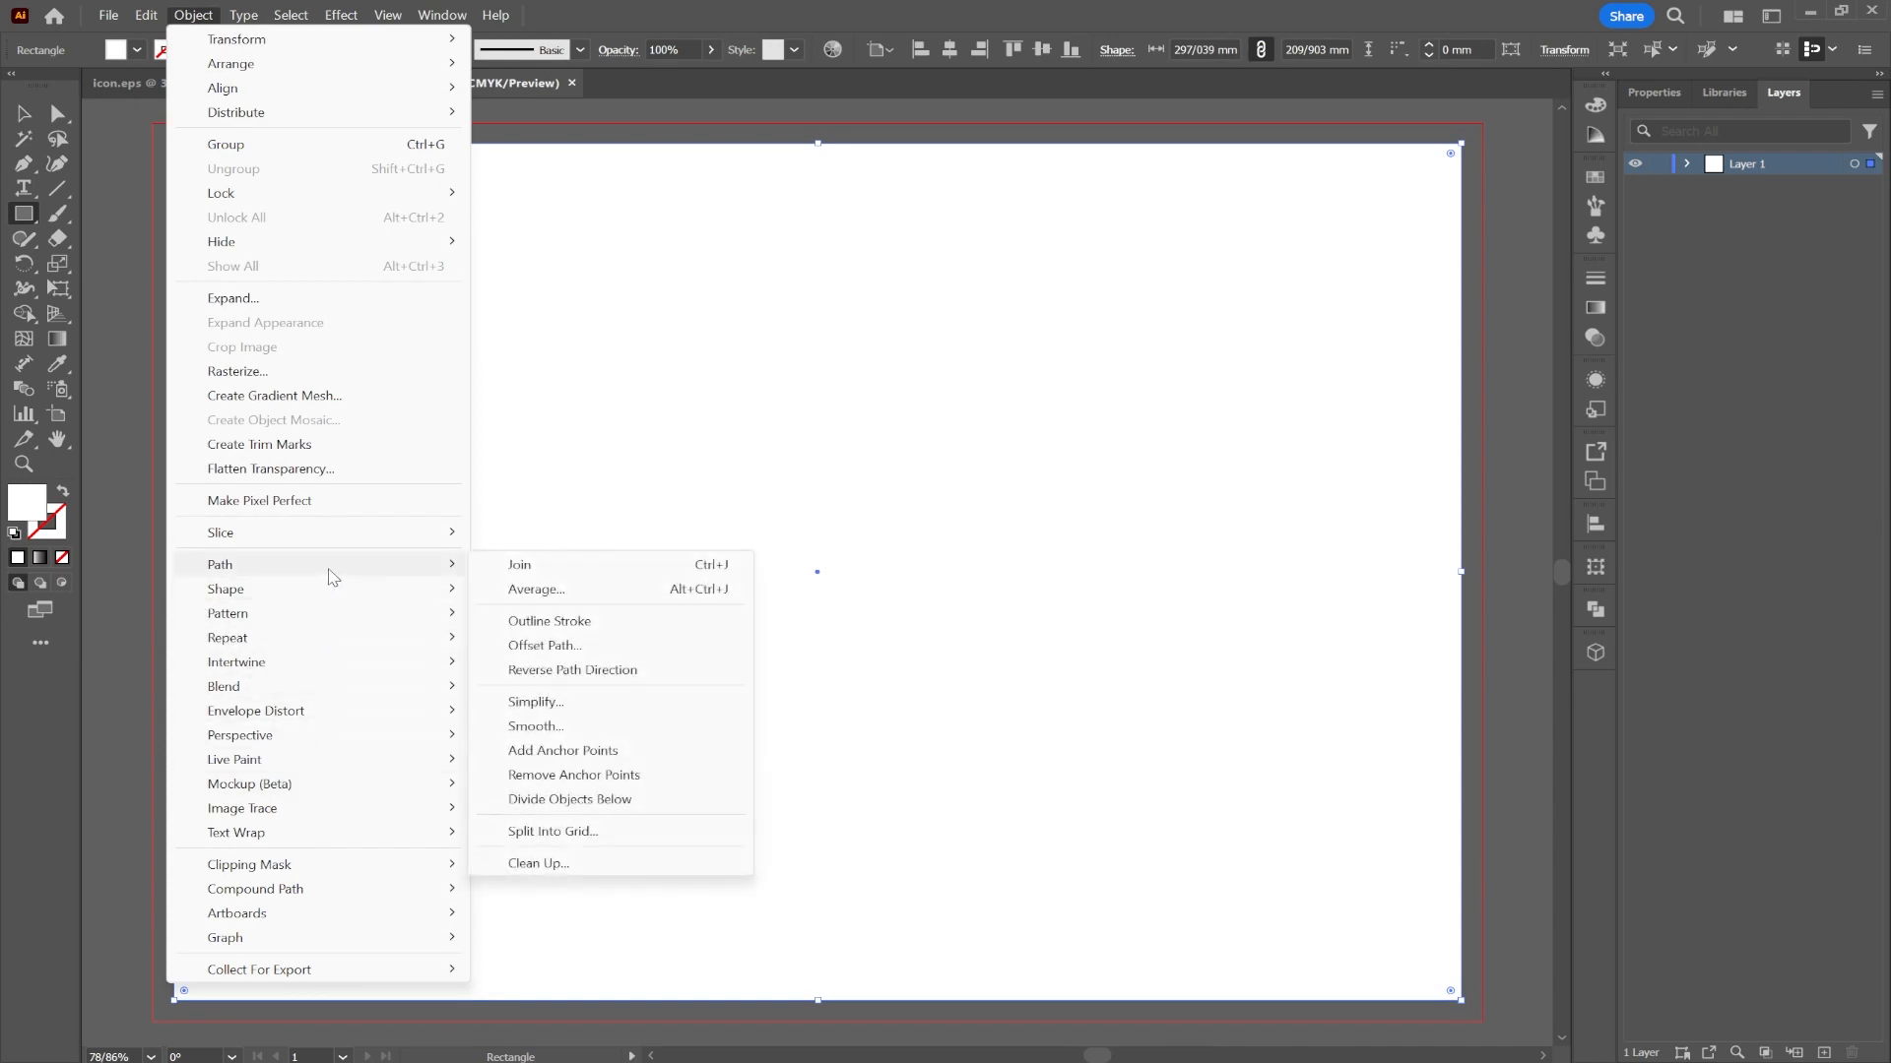
click(551, 831)
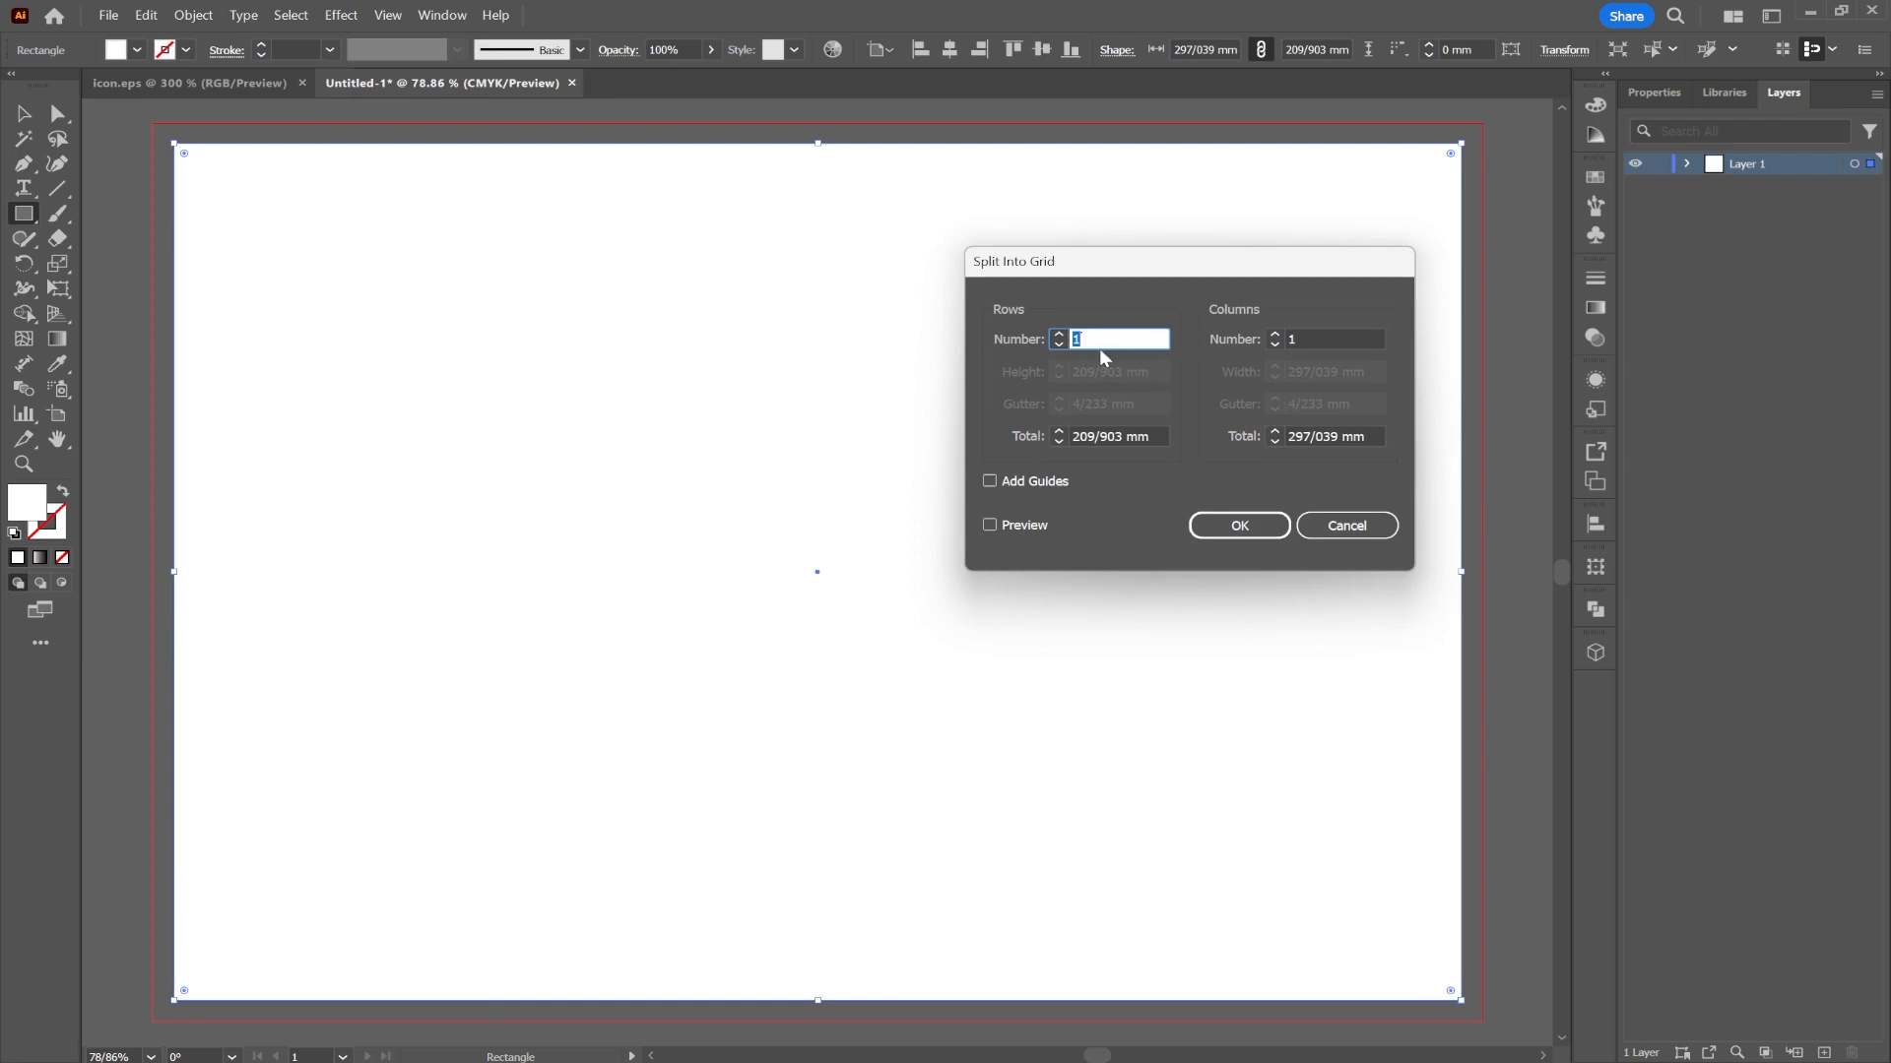
drag(1113, 278, 904, 347)
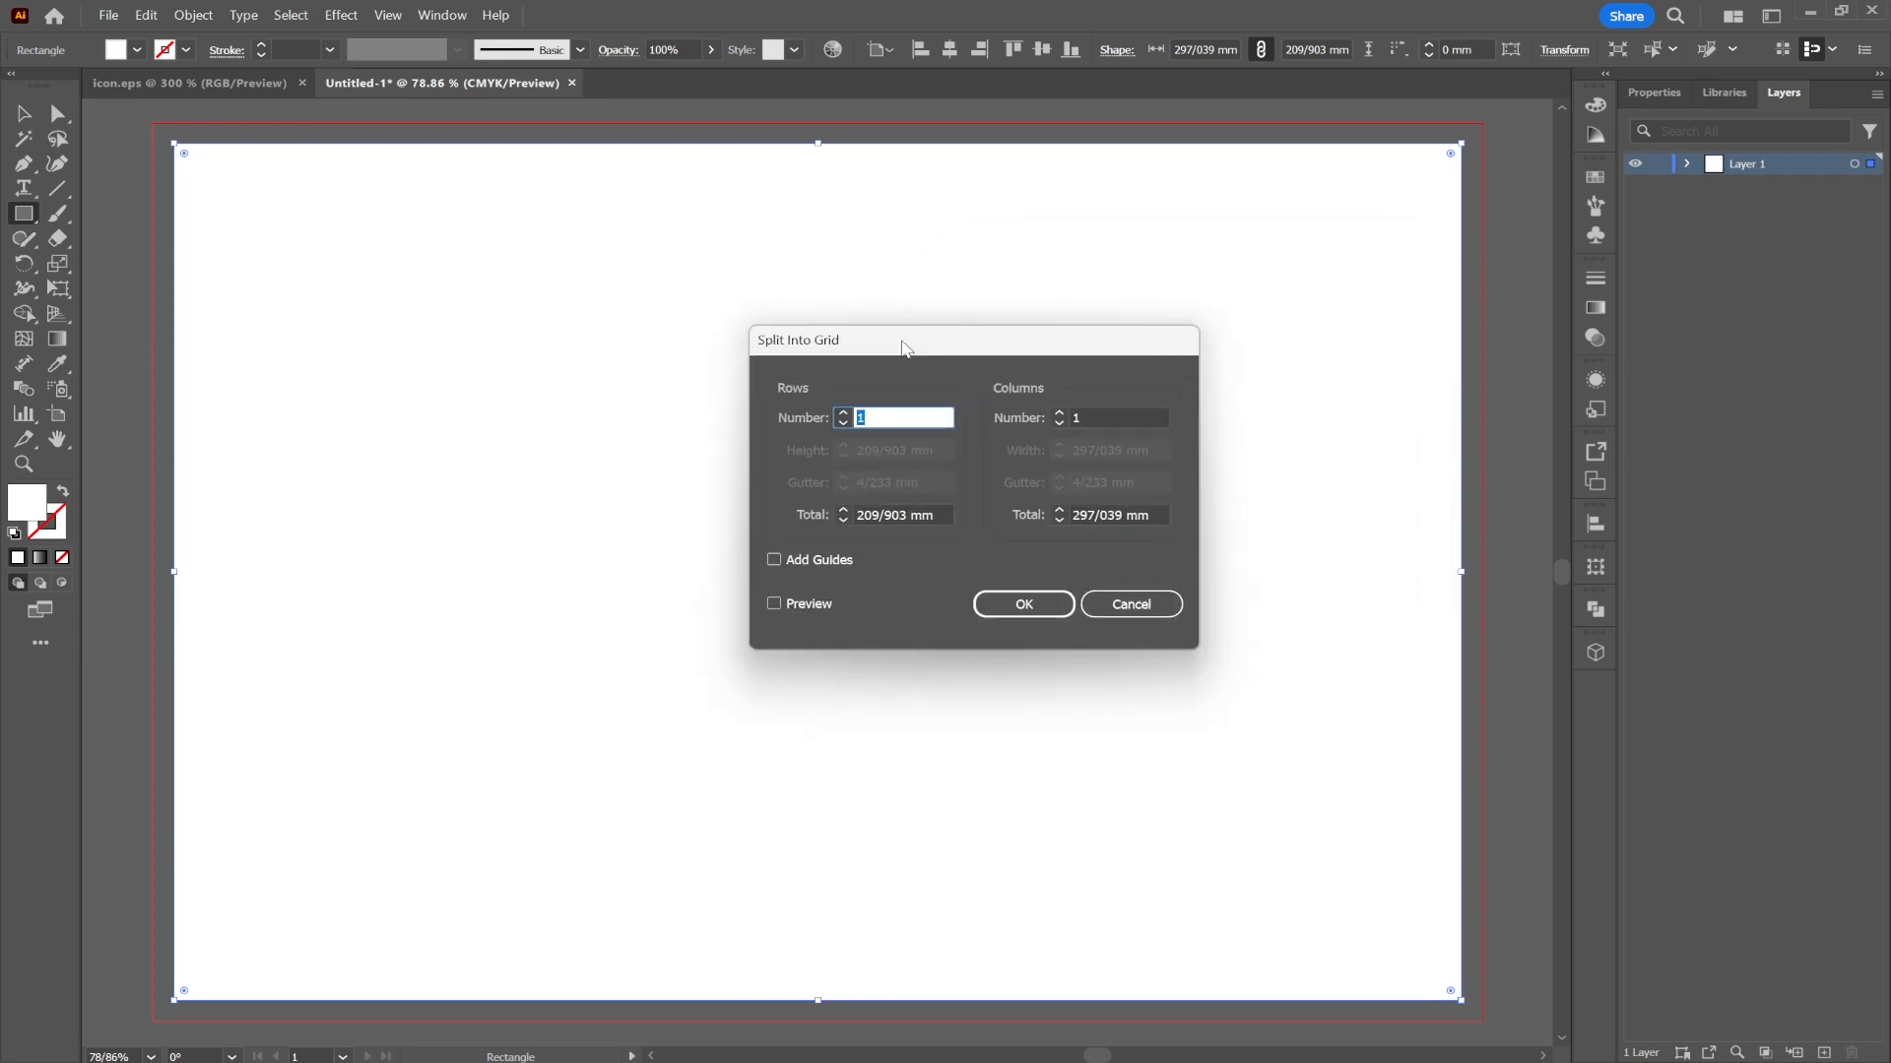
click(1058, 413)
click(1058, 414)
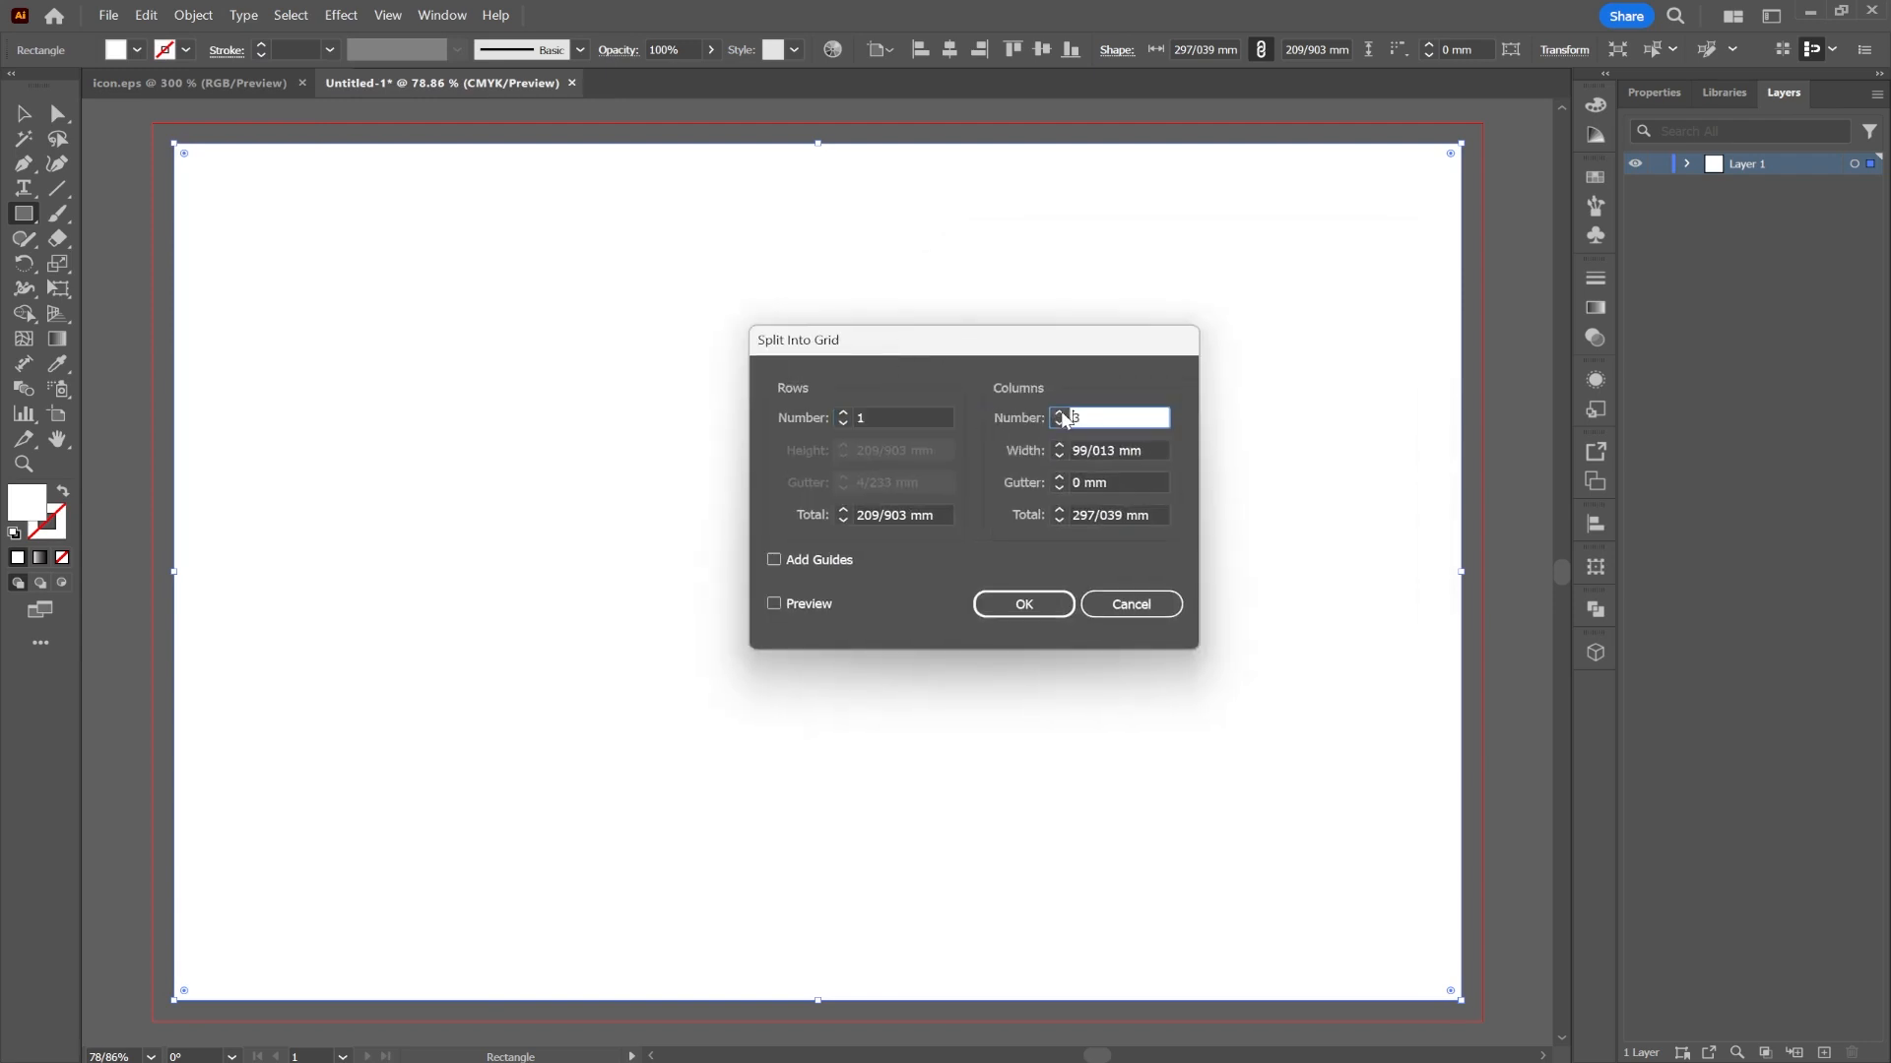
click(1014, 611)
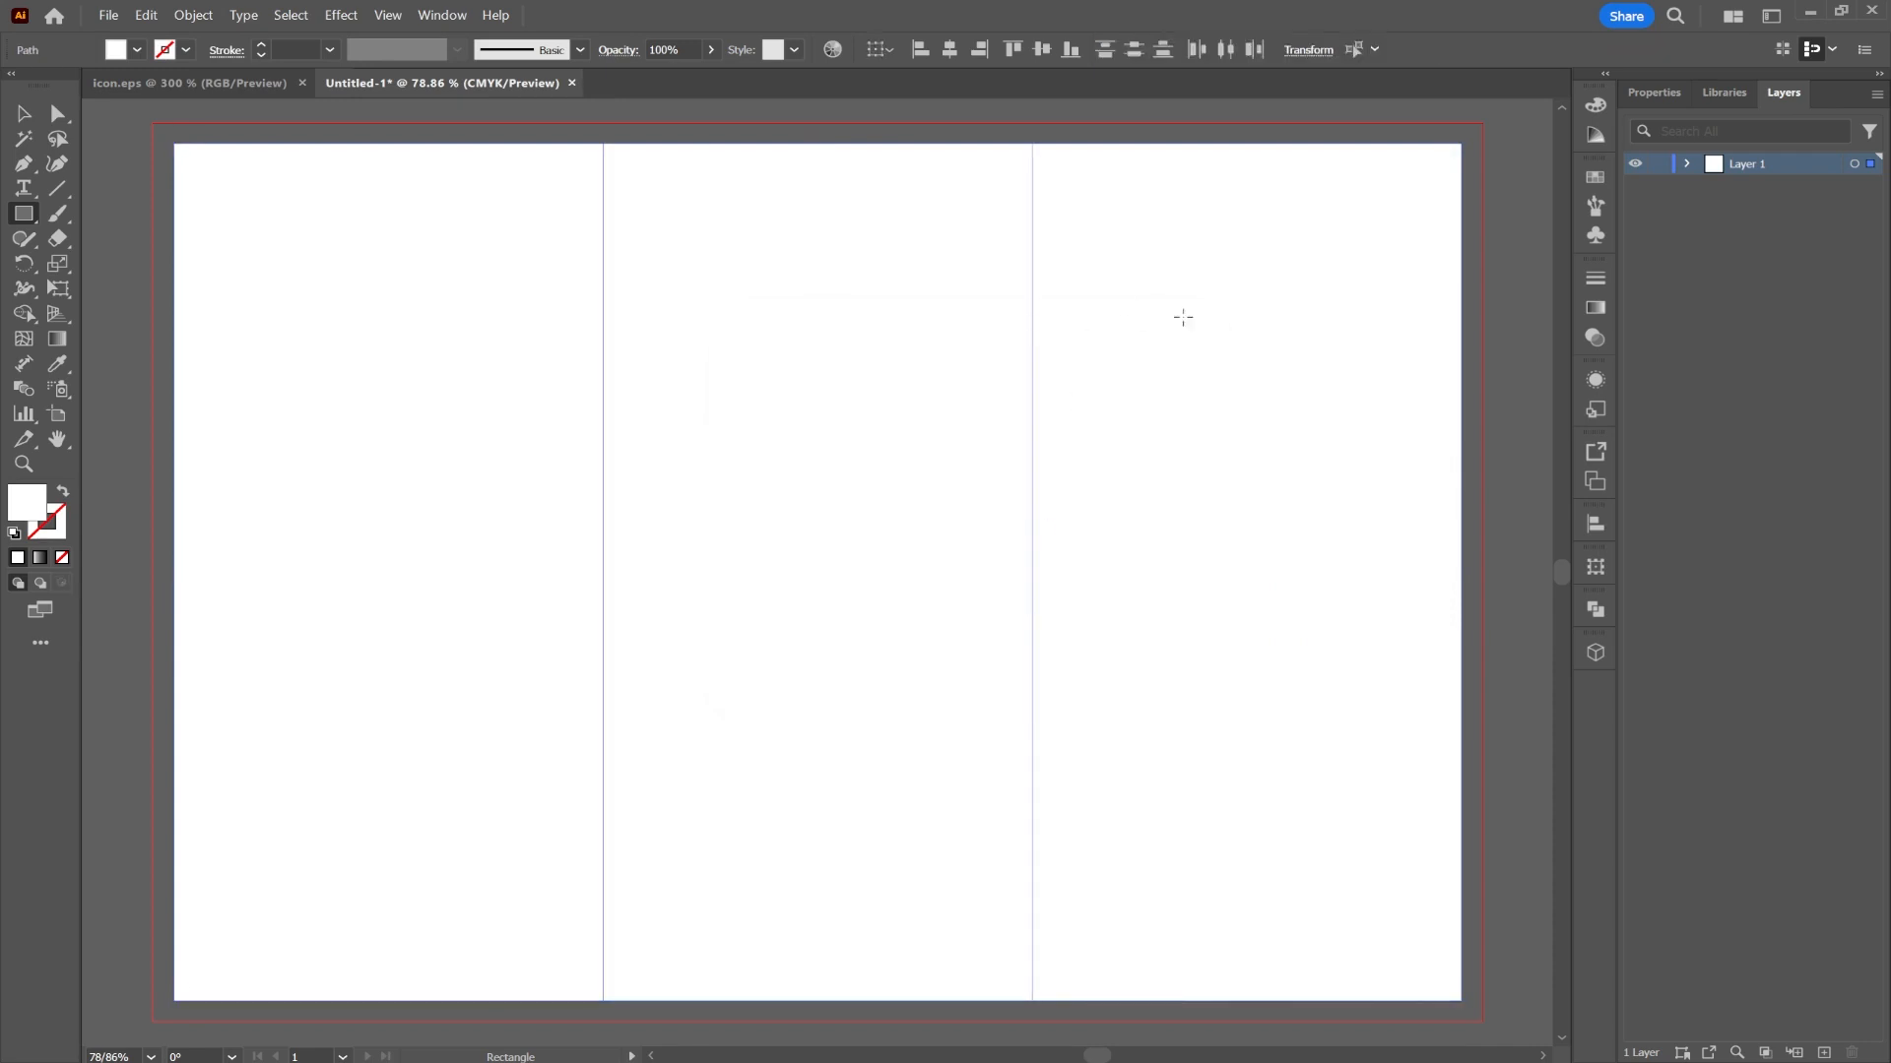
- Offset the paths of all three column rectangles by -5 mm to create inner margin frames
click(24, 114)
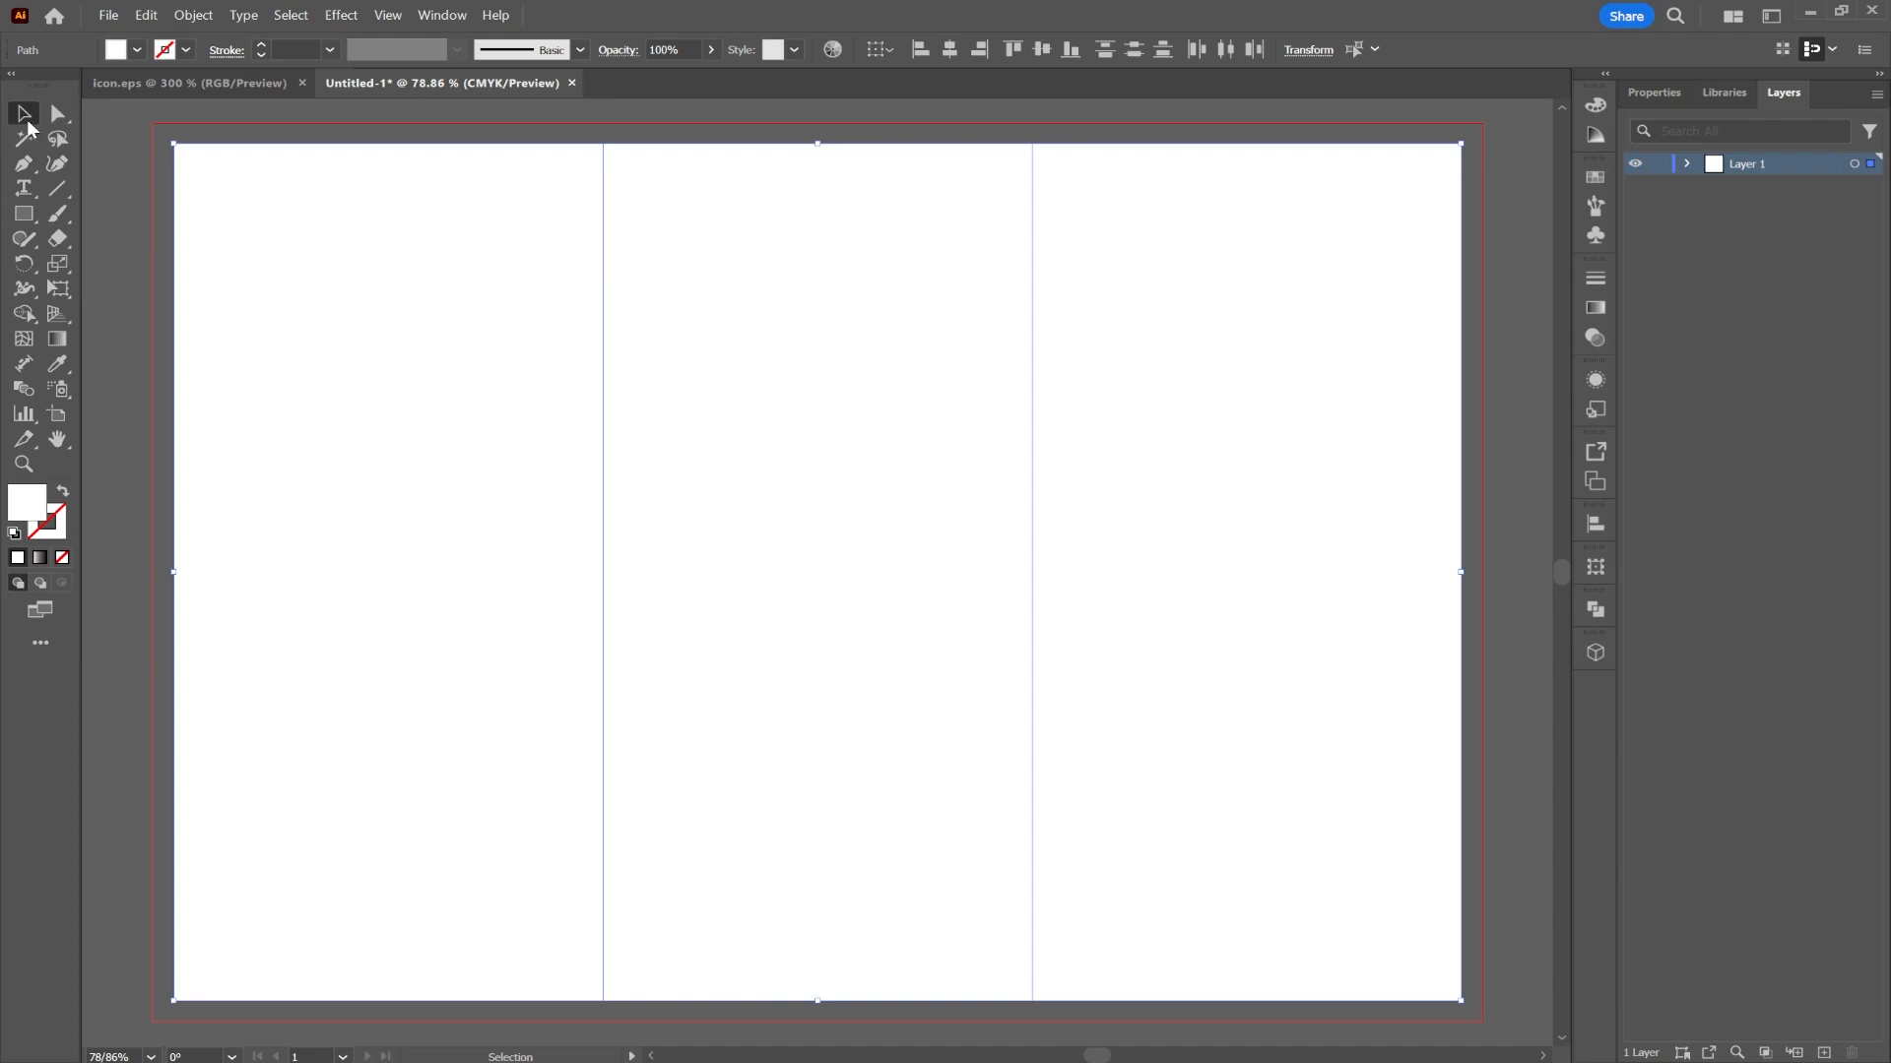
click(1152, 301)
shift+click(860, 342)
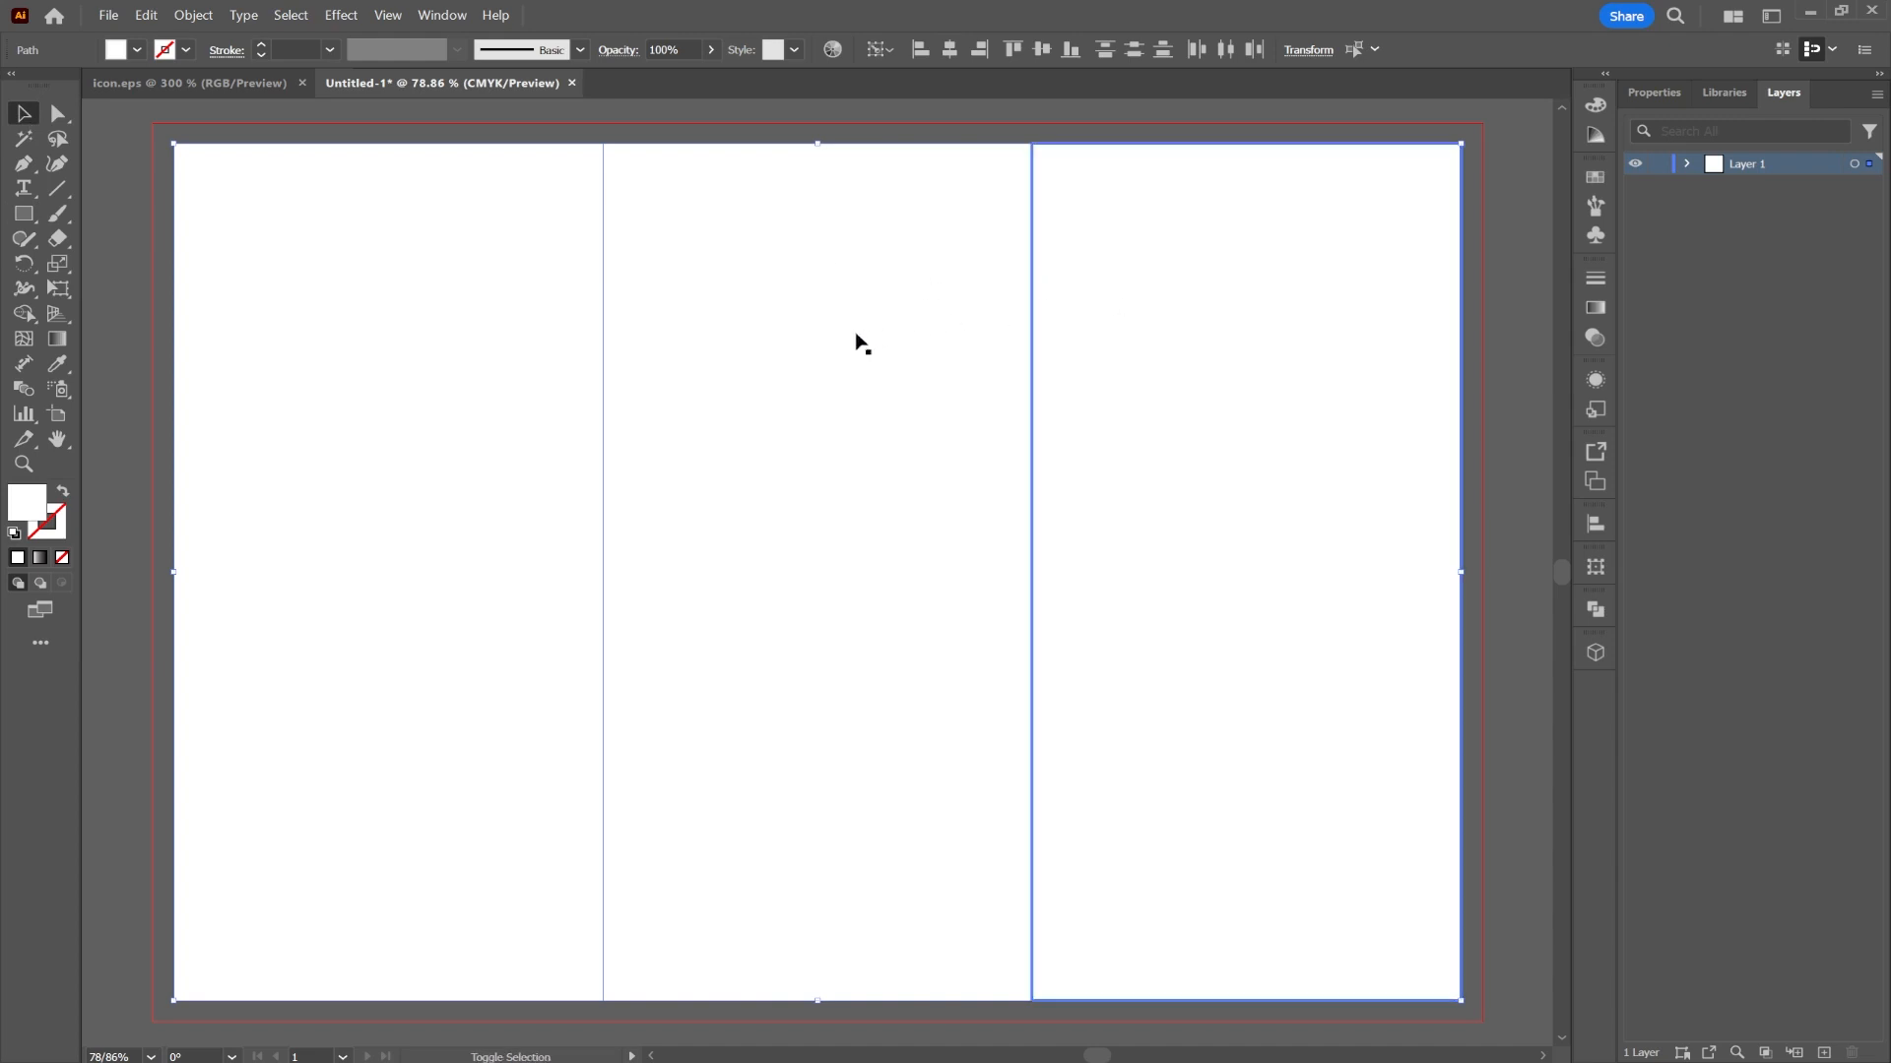
shift+click(498, 348)
drag(1475, 244, 648, 613)
drag(1165, 515, 1059, 522)
click(193, 16)
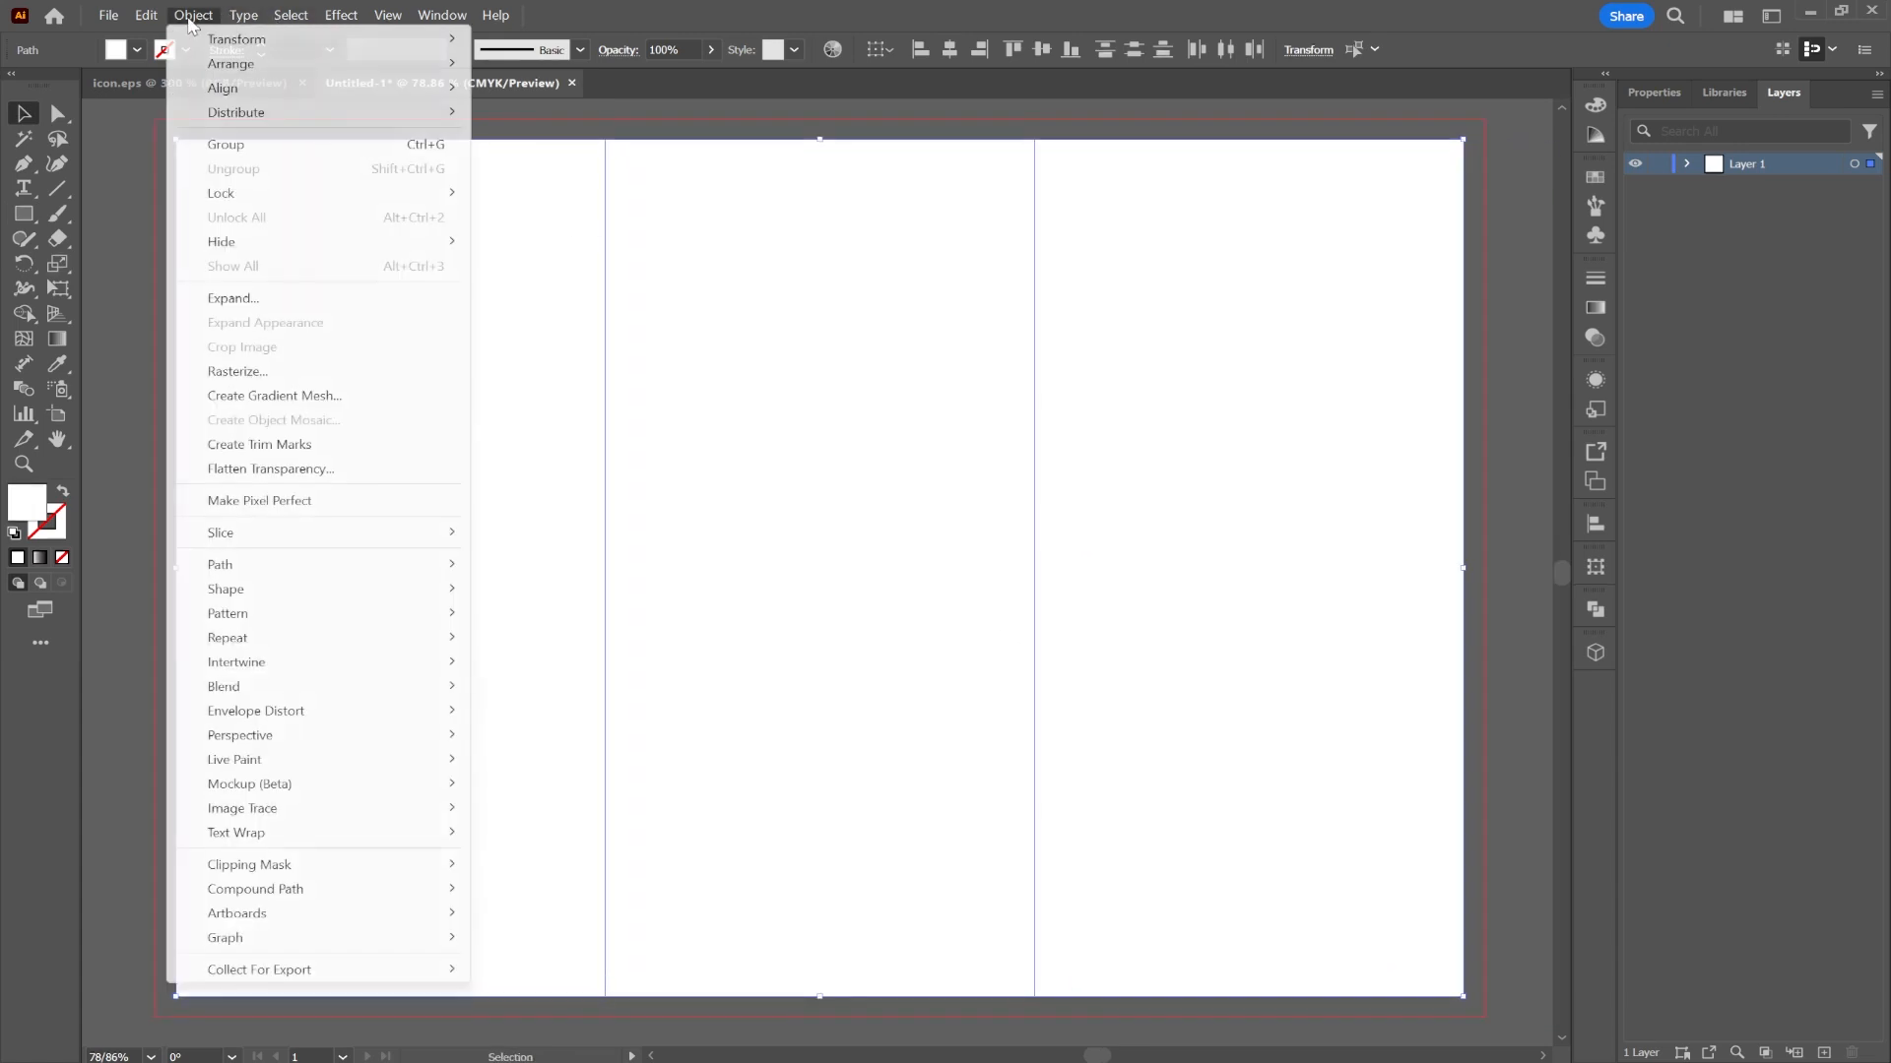
mouse_move(354, 569)
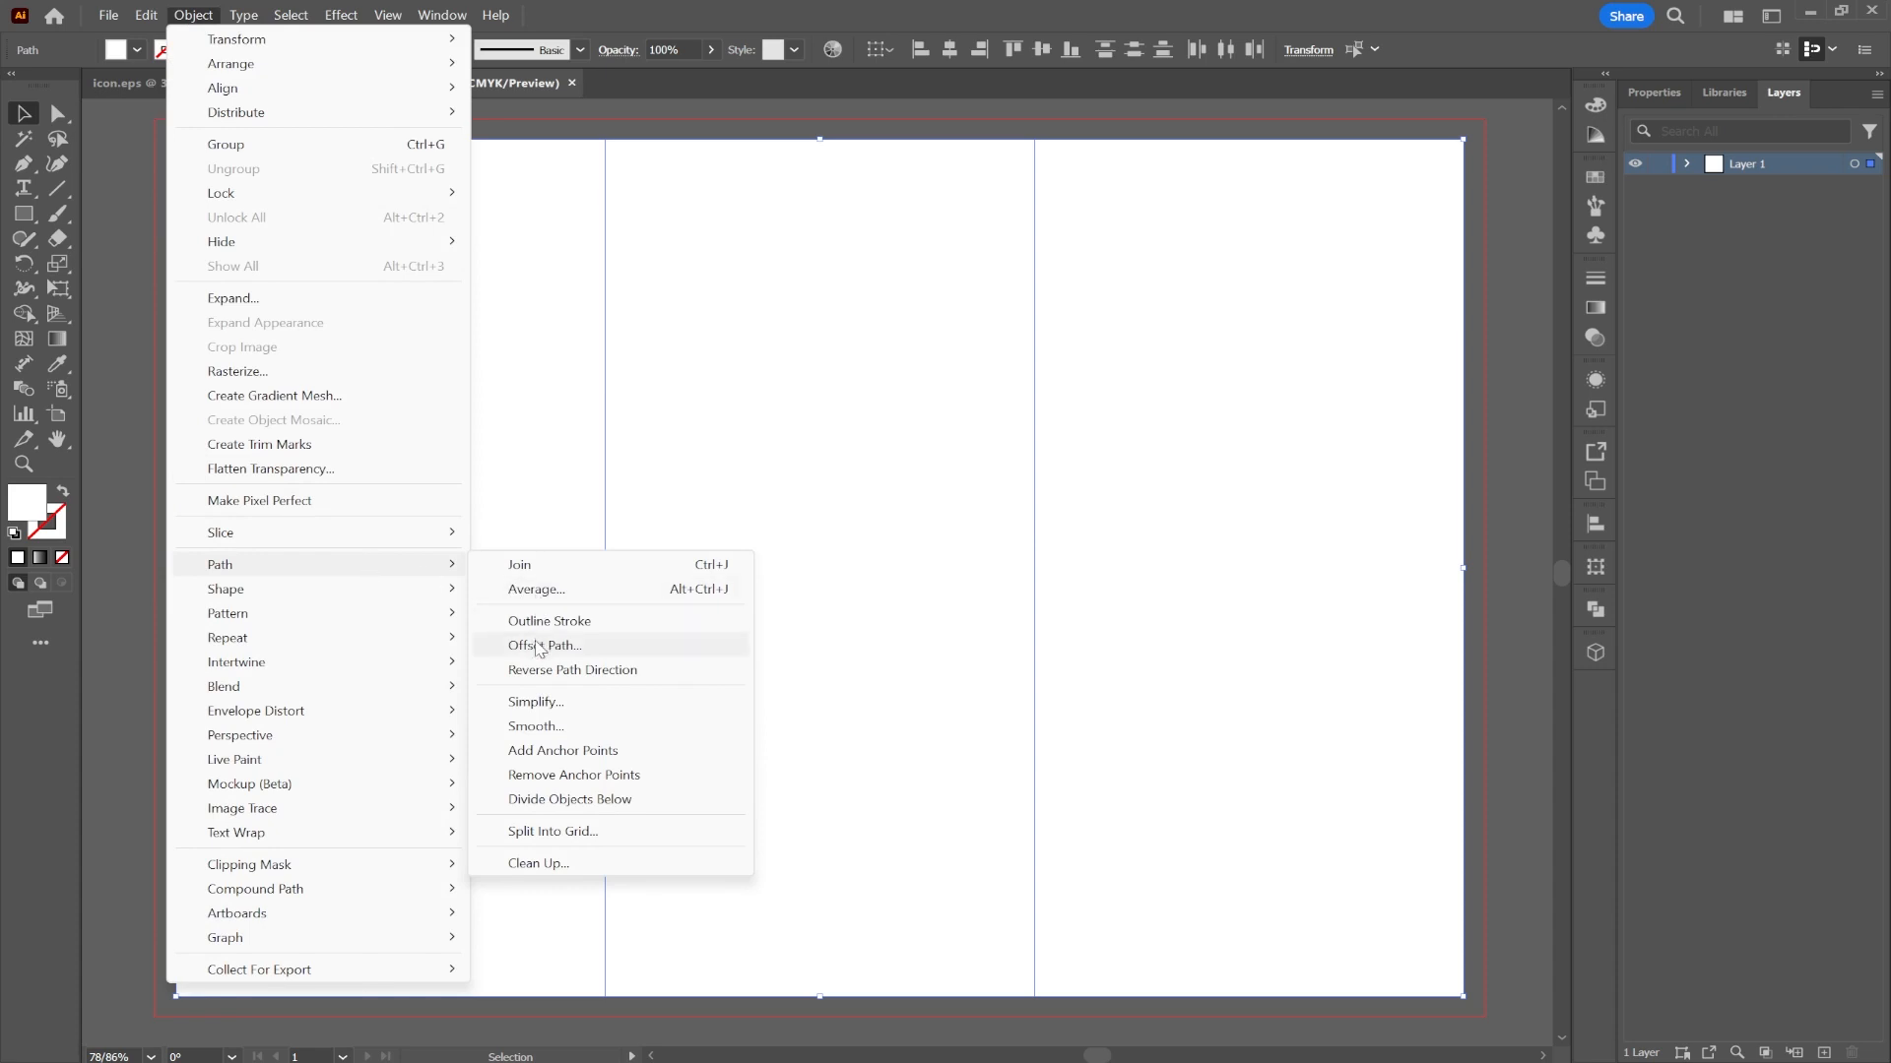
click(543, 646)
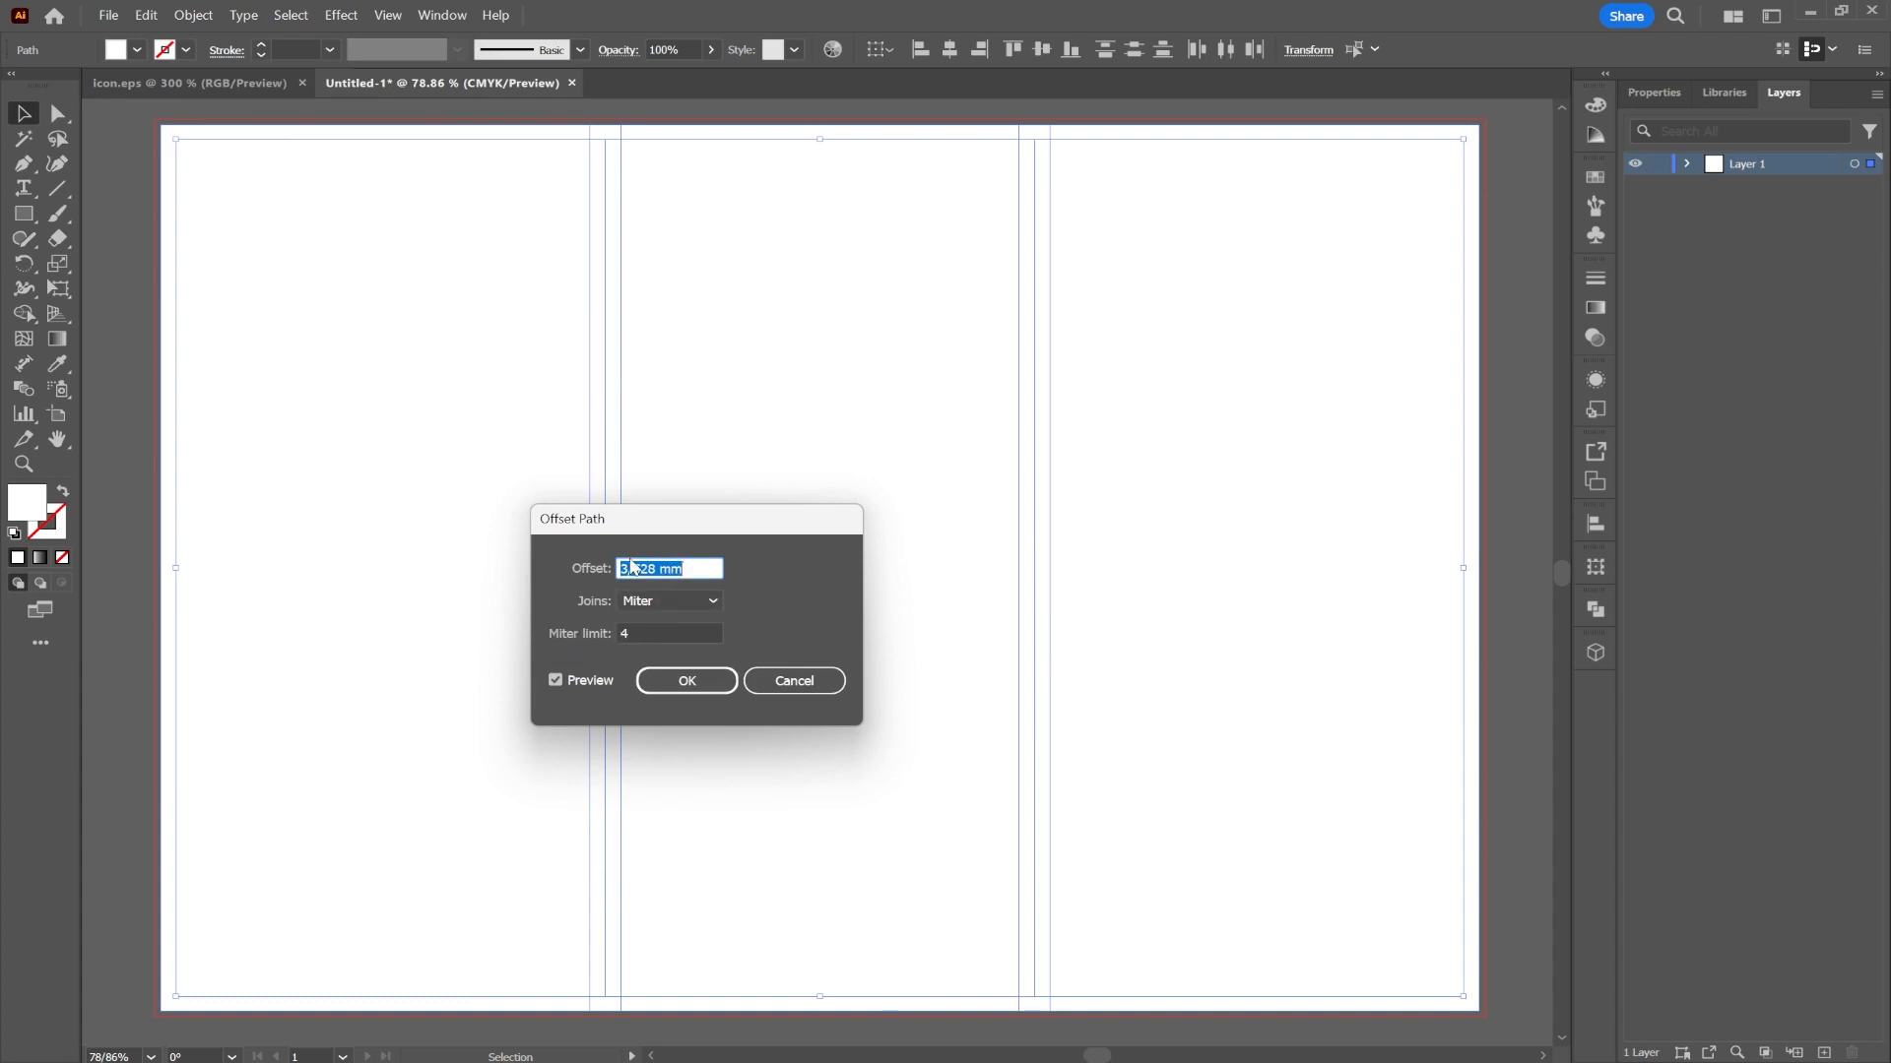
text(-1)
click(668, 630)
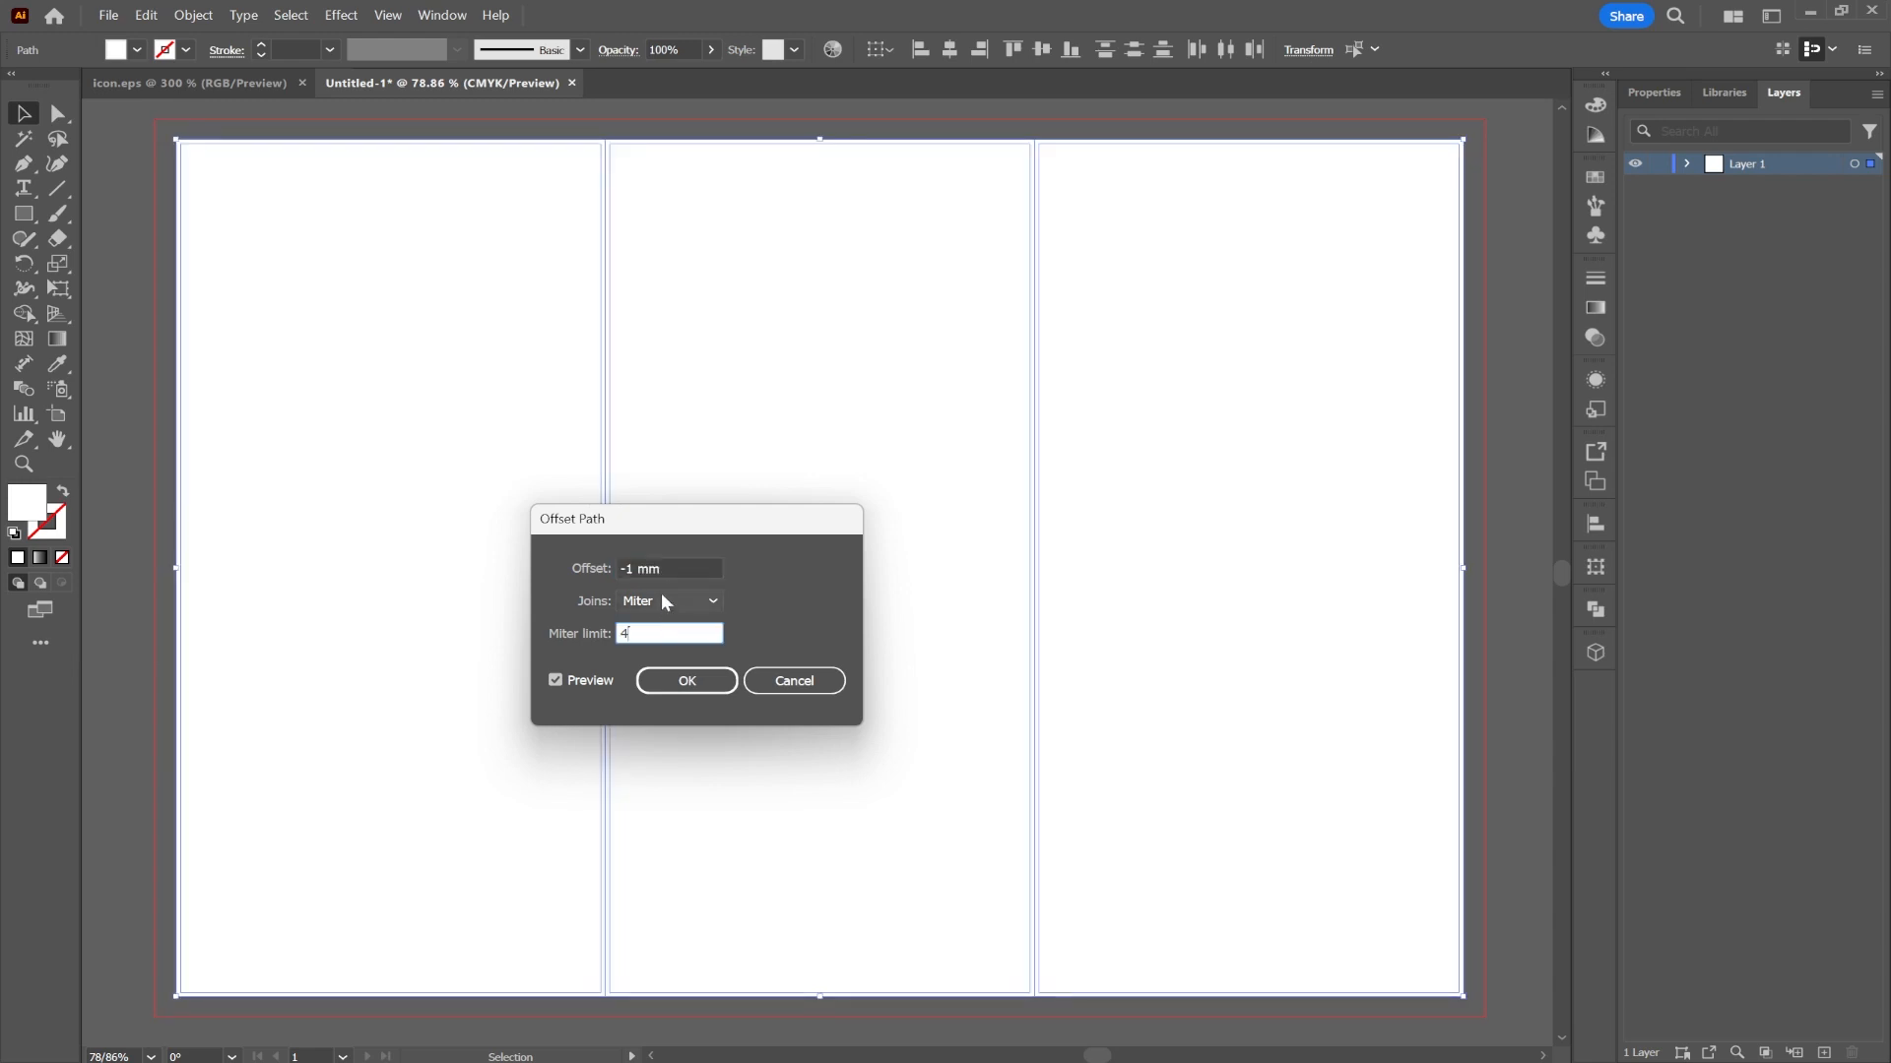
click(633, 572)
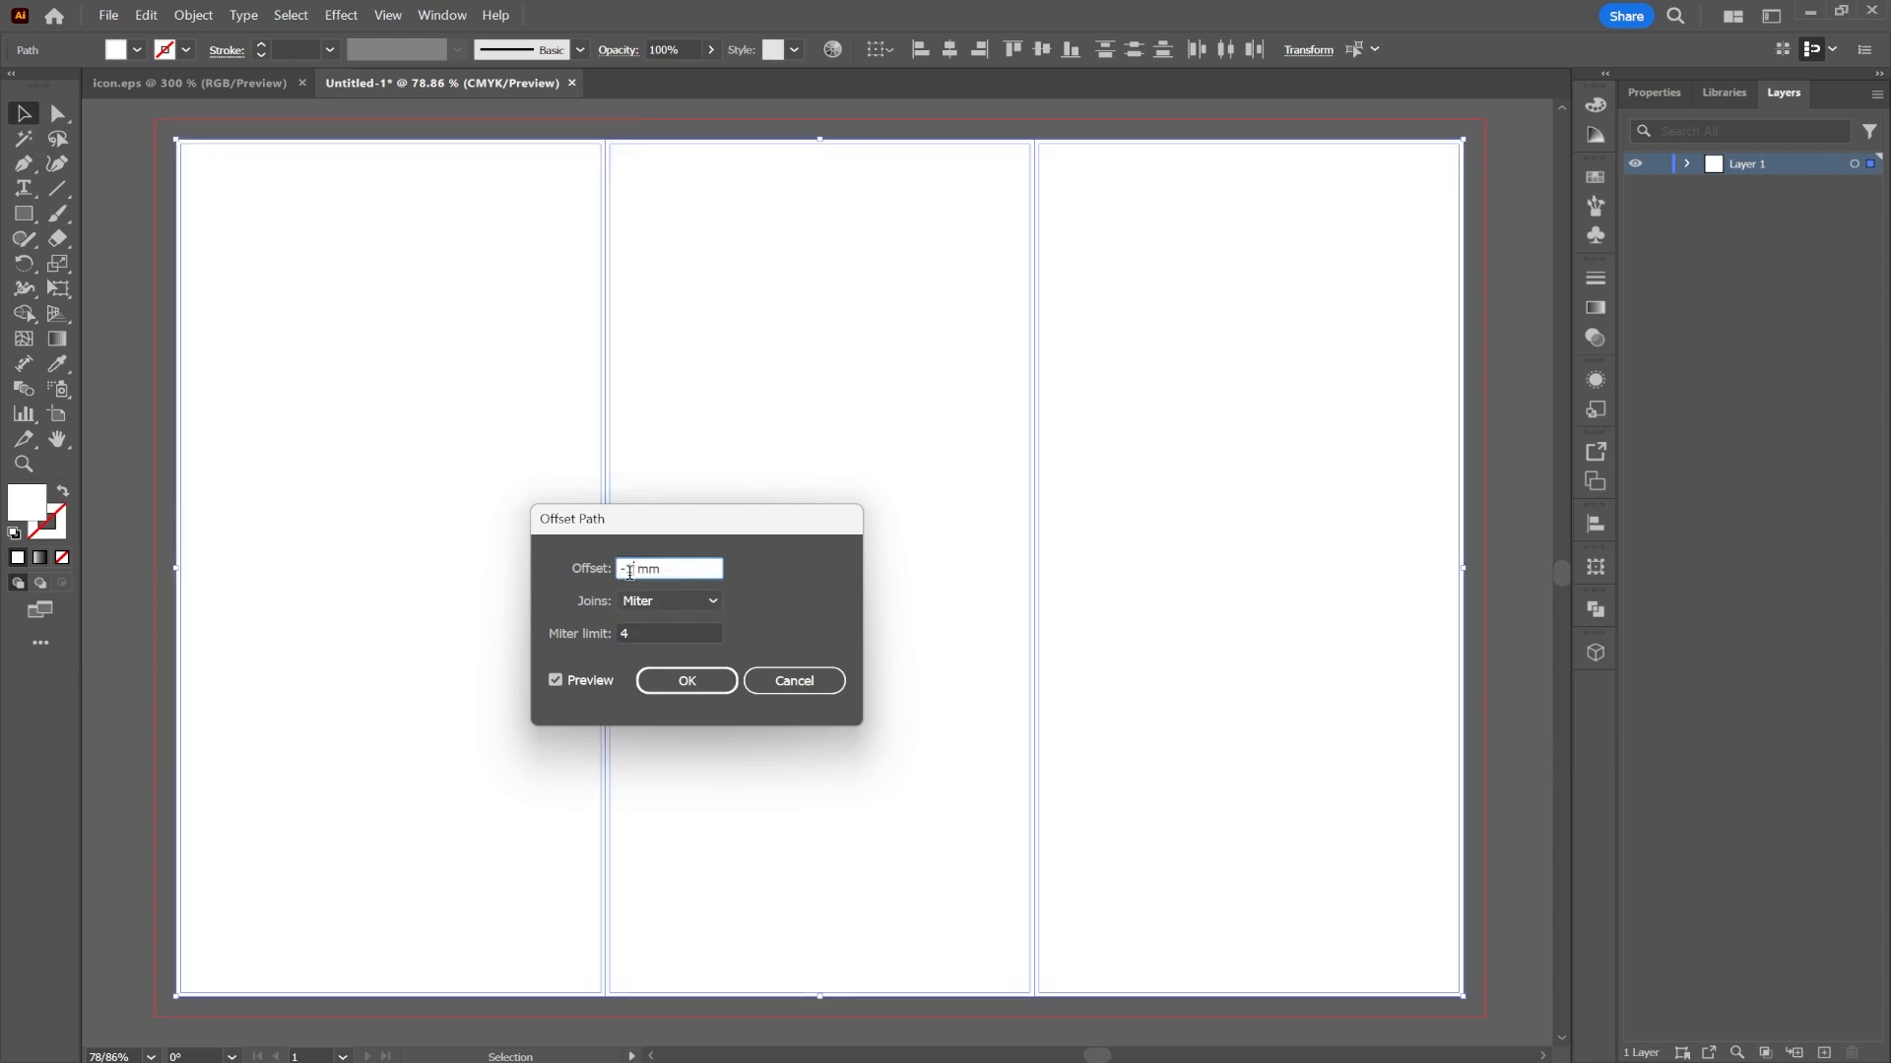
text(5)
click(647, 630)
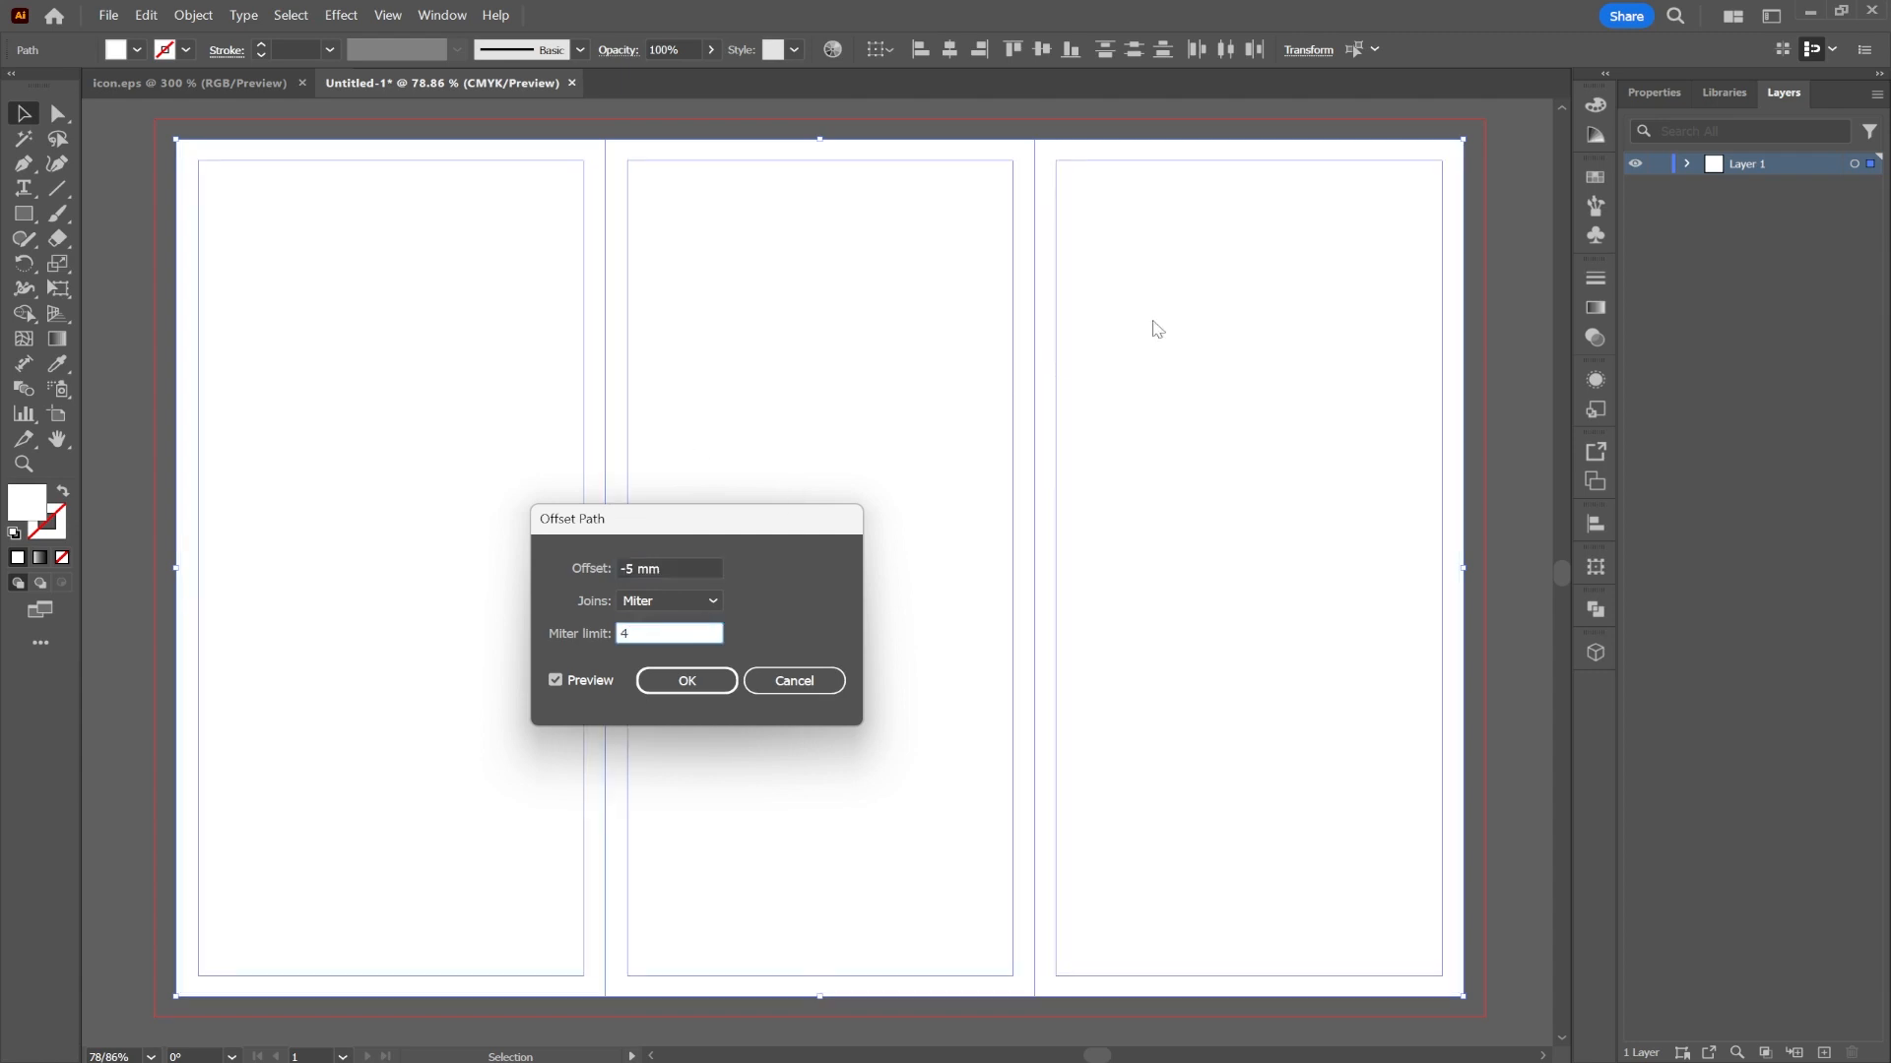
click(687, 680)
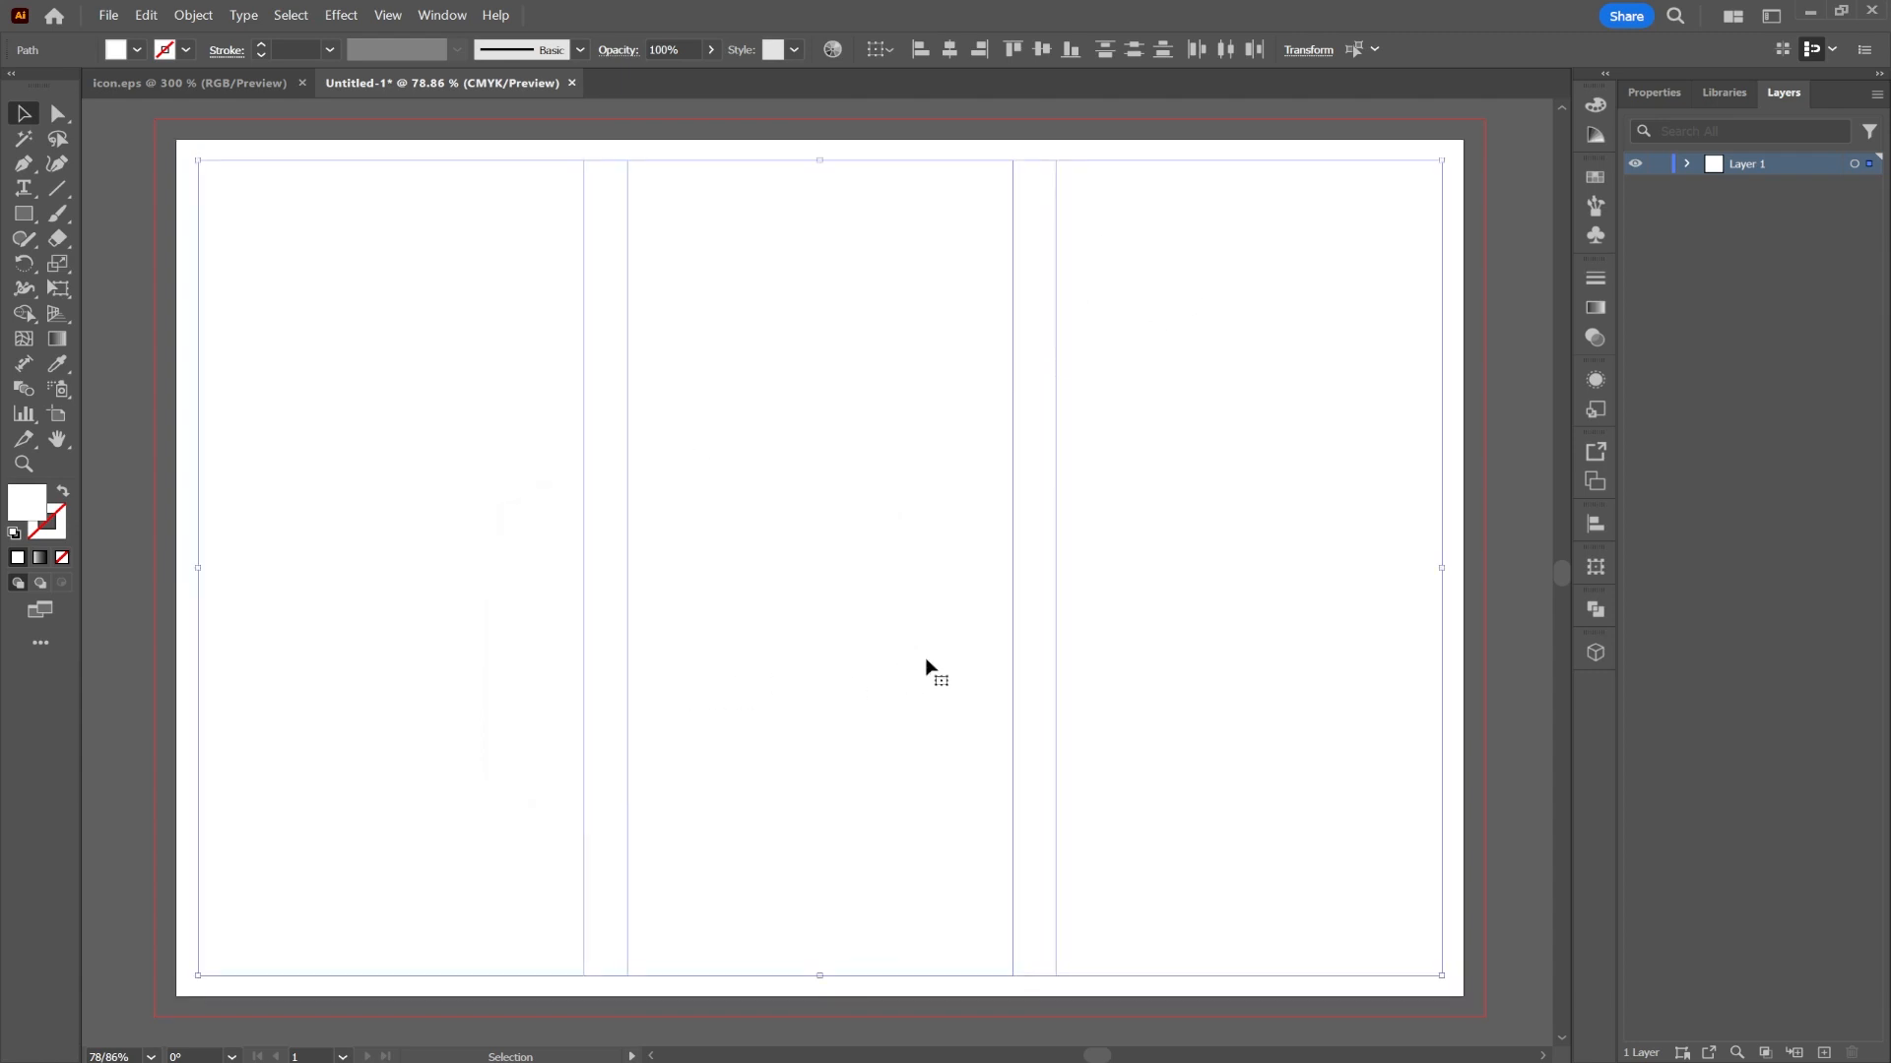
- Select all the column rectangles and inner margin frames and convert them into guides
click(610, 274)
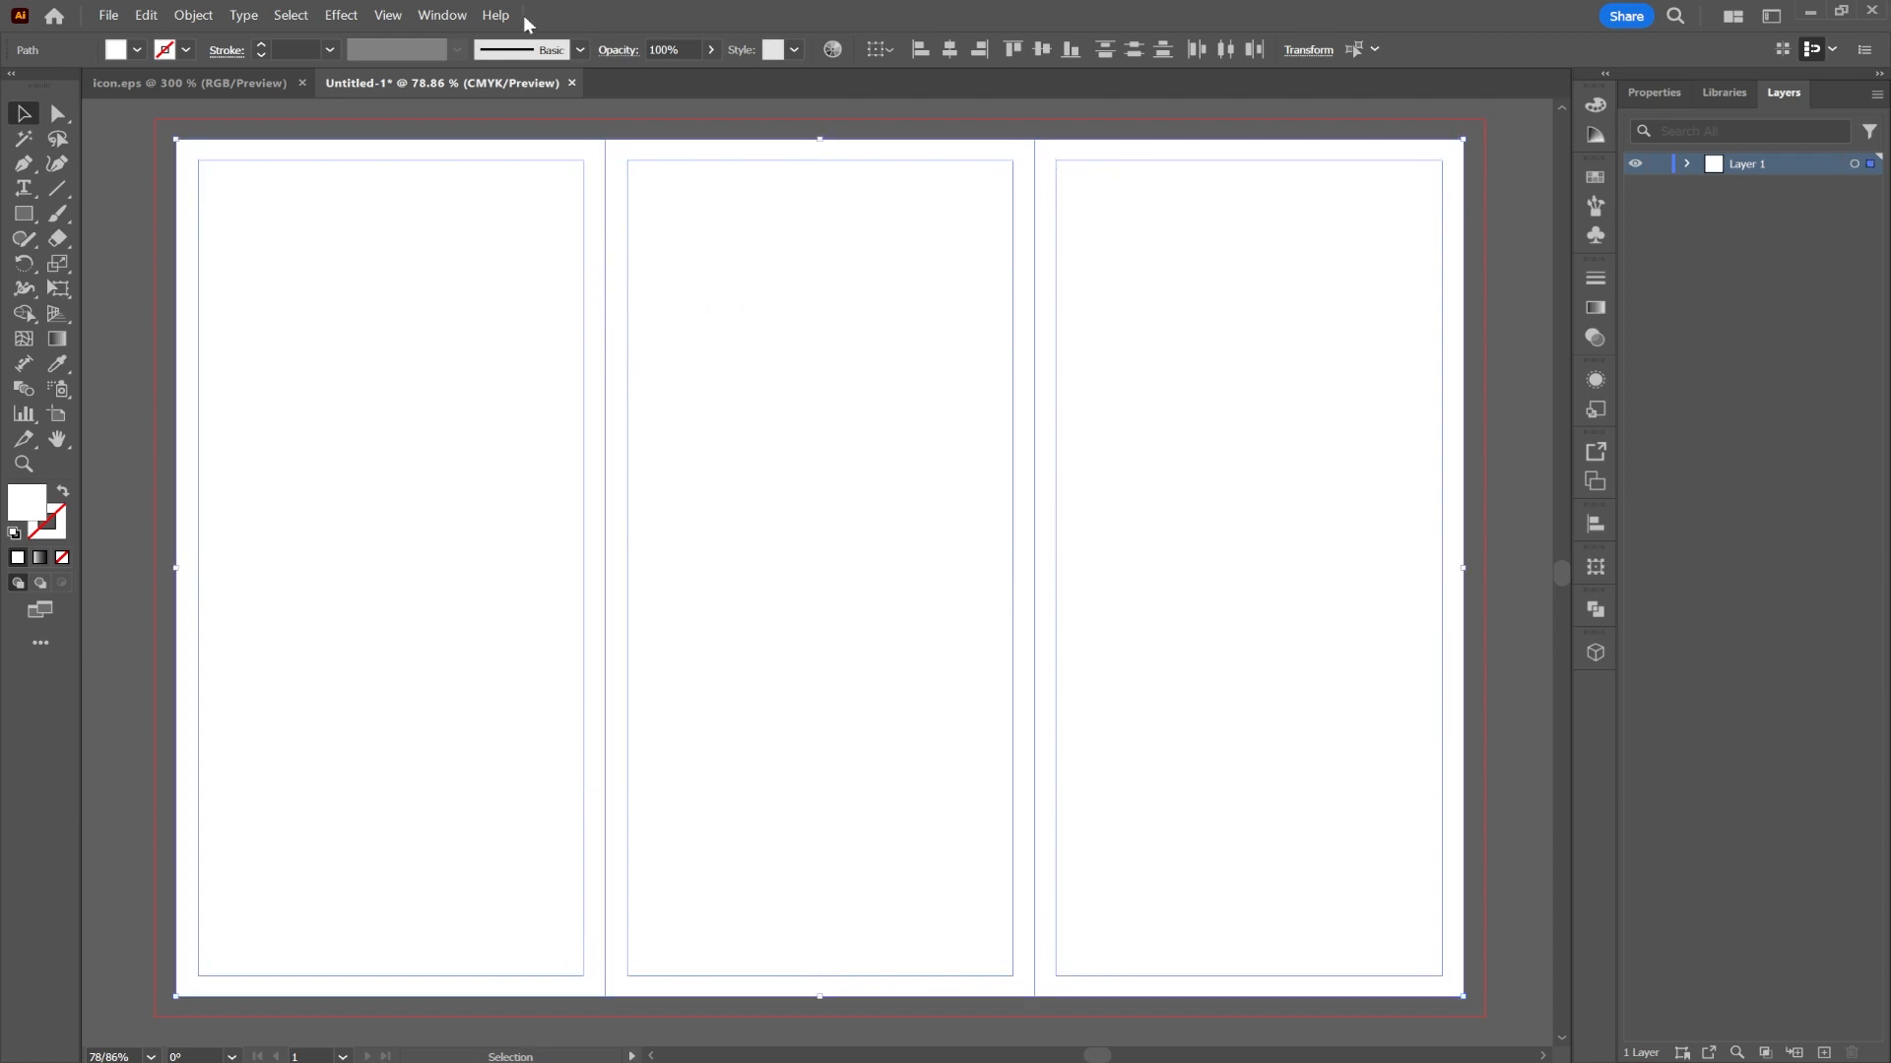
click(189, 18)
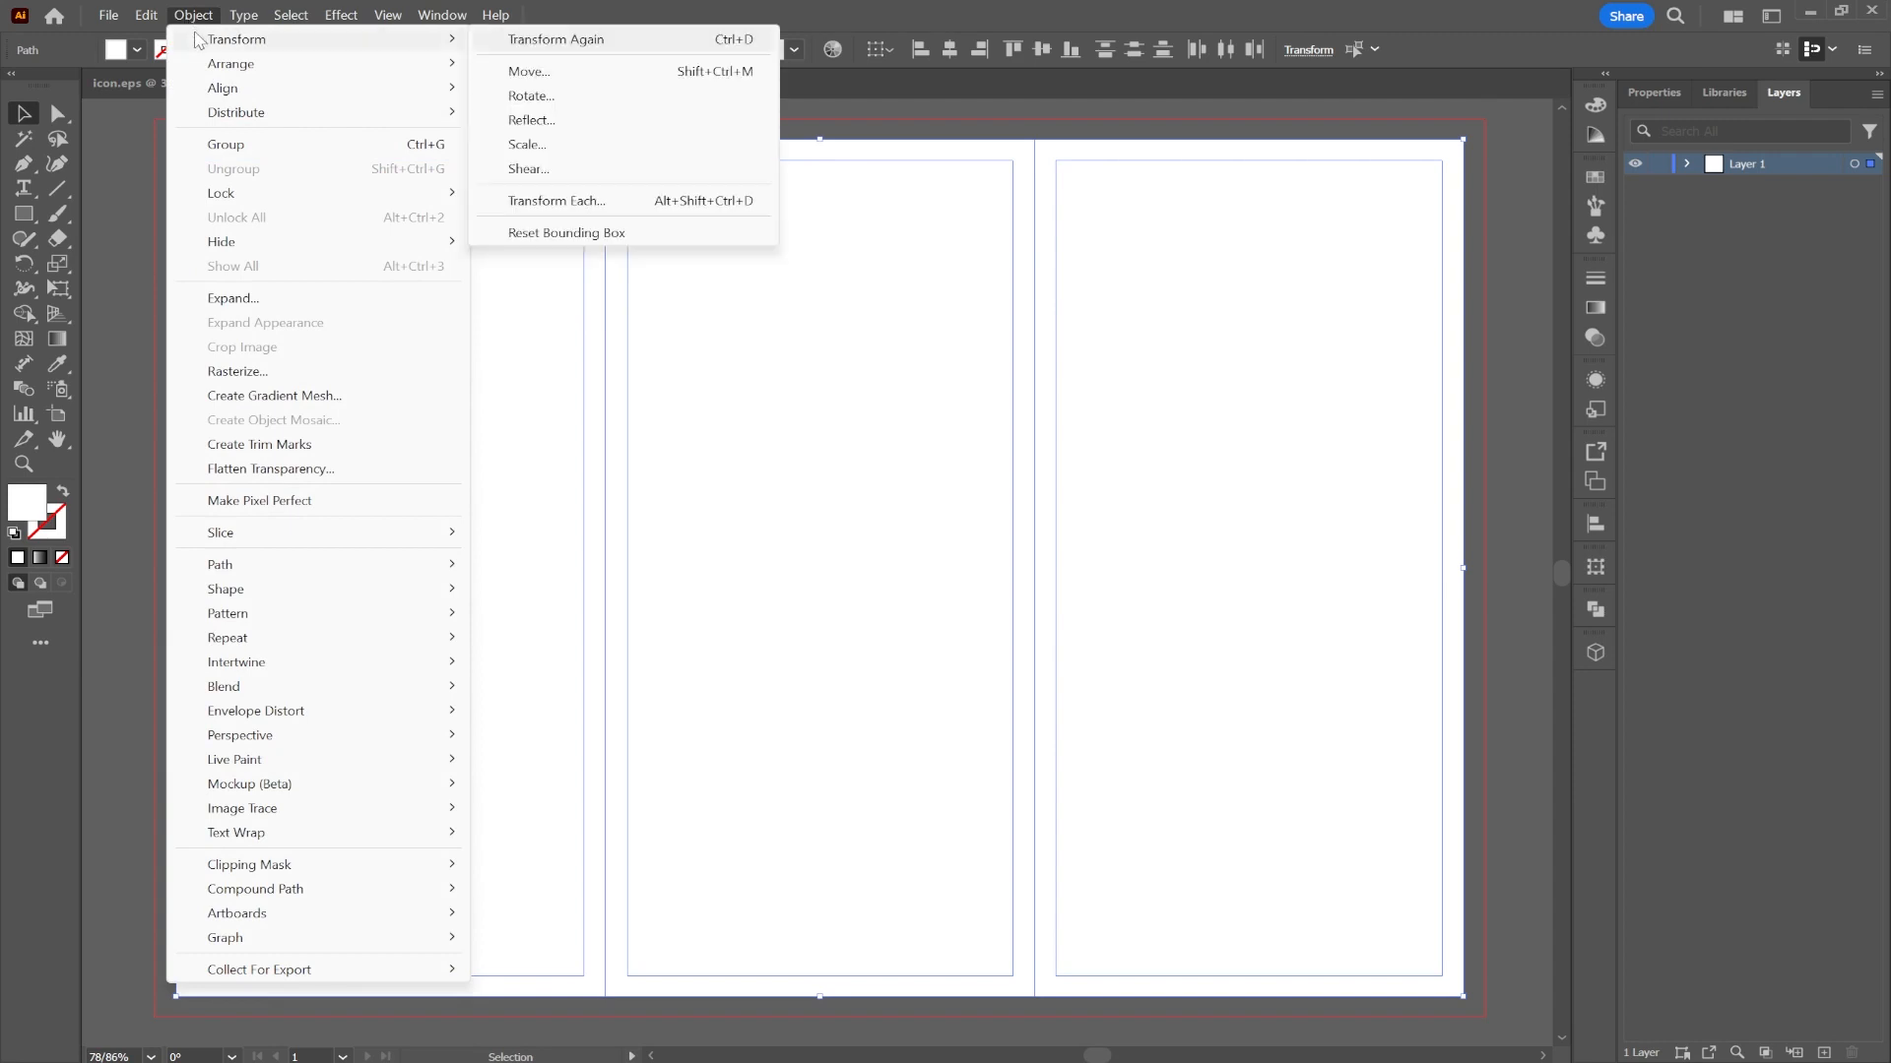
click(519, 401)
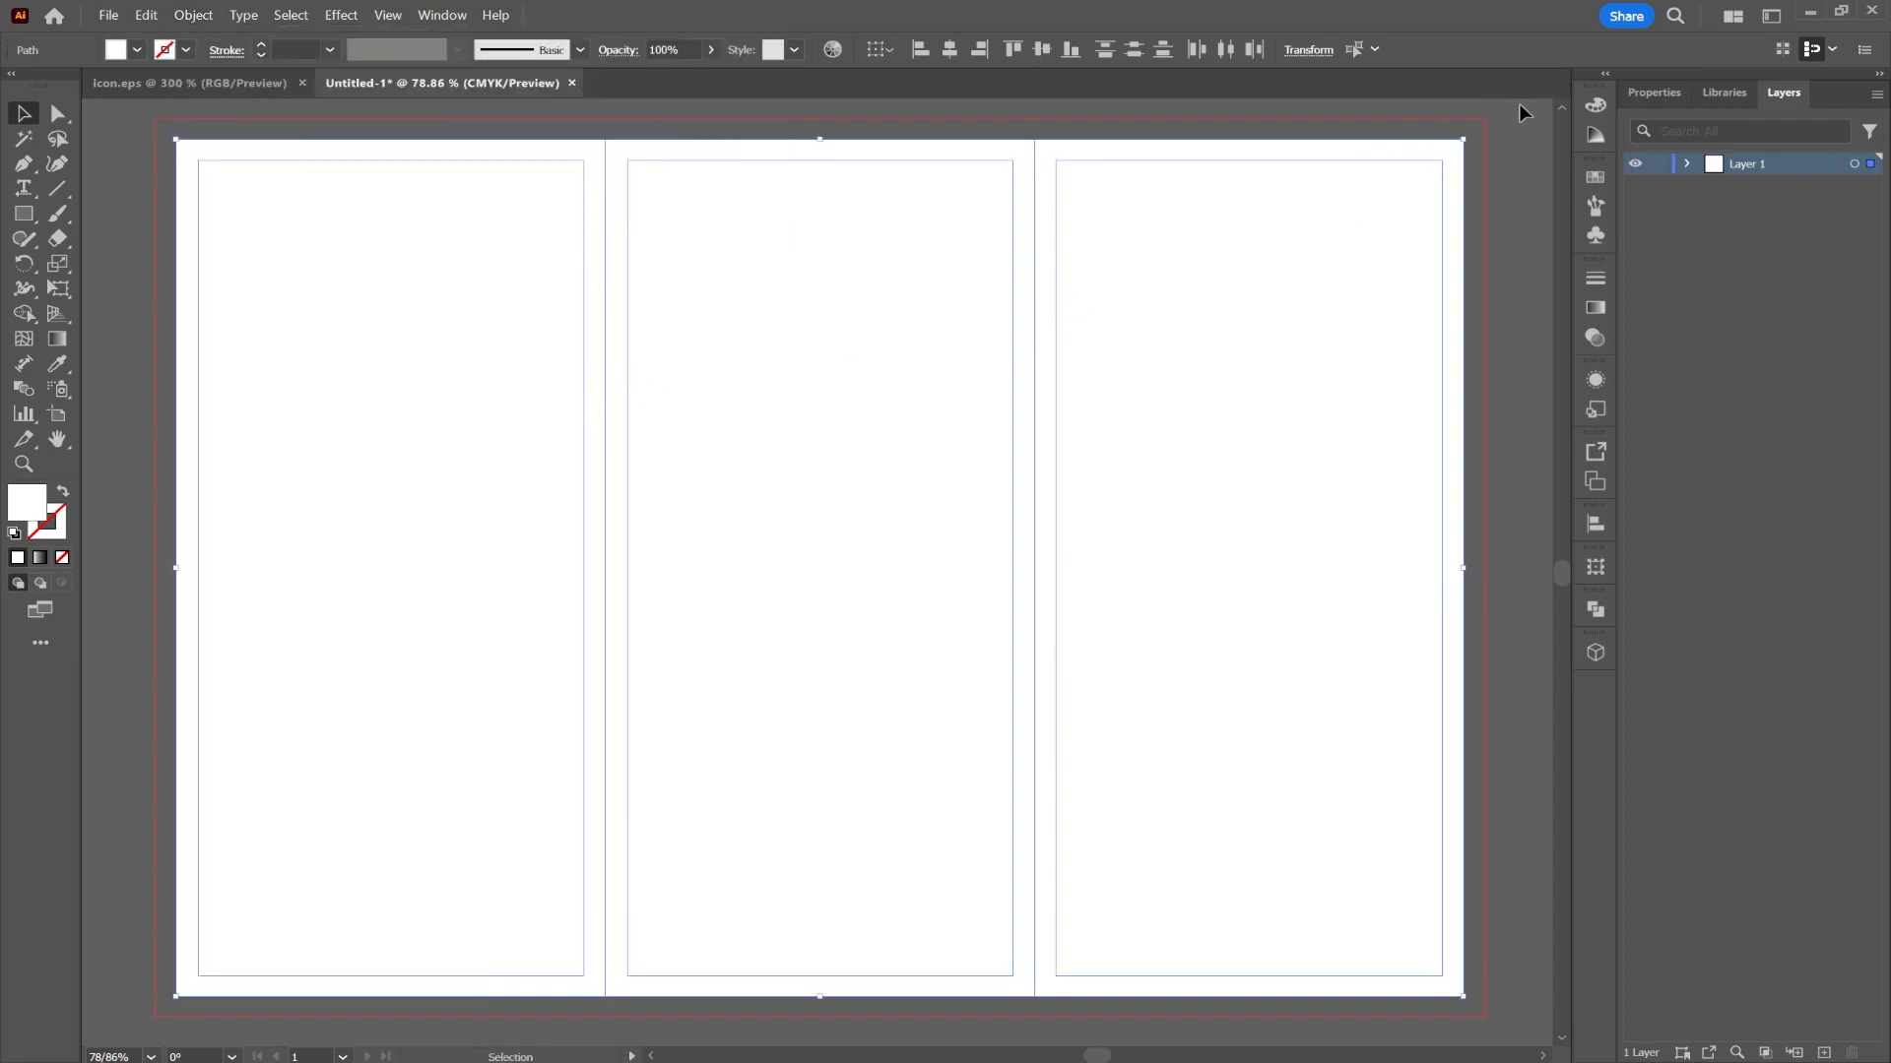
key(Delete)
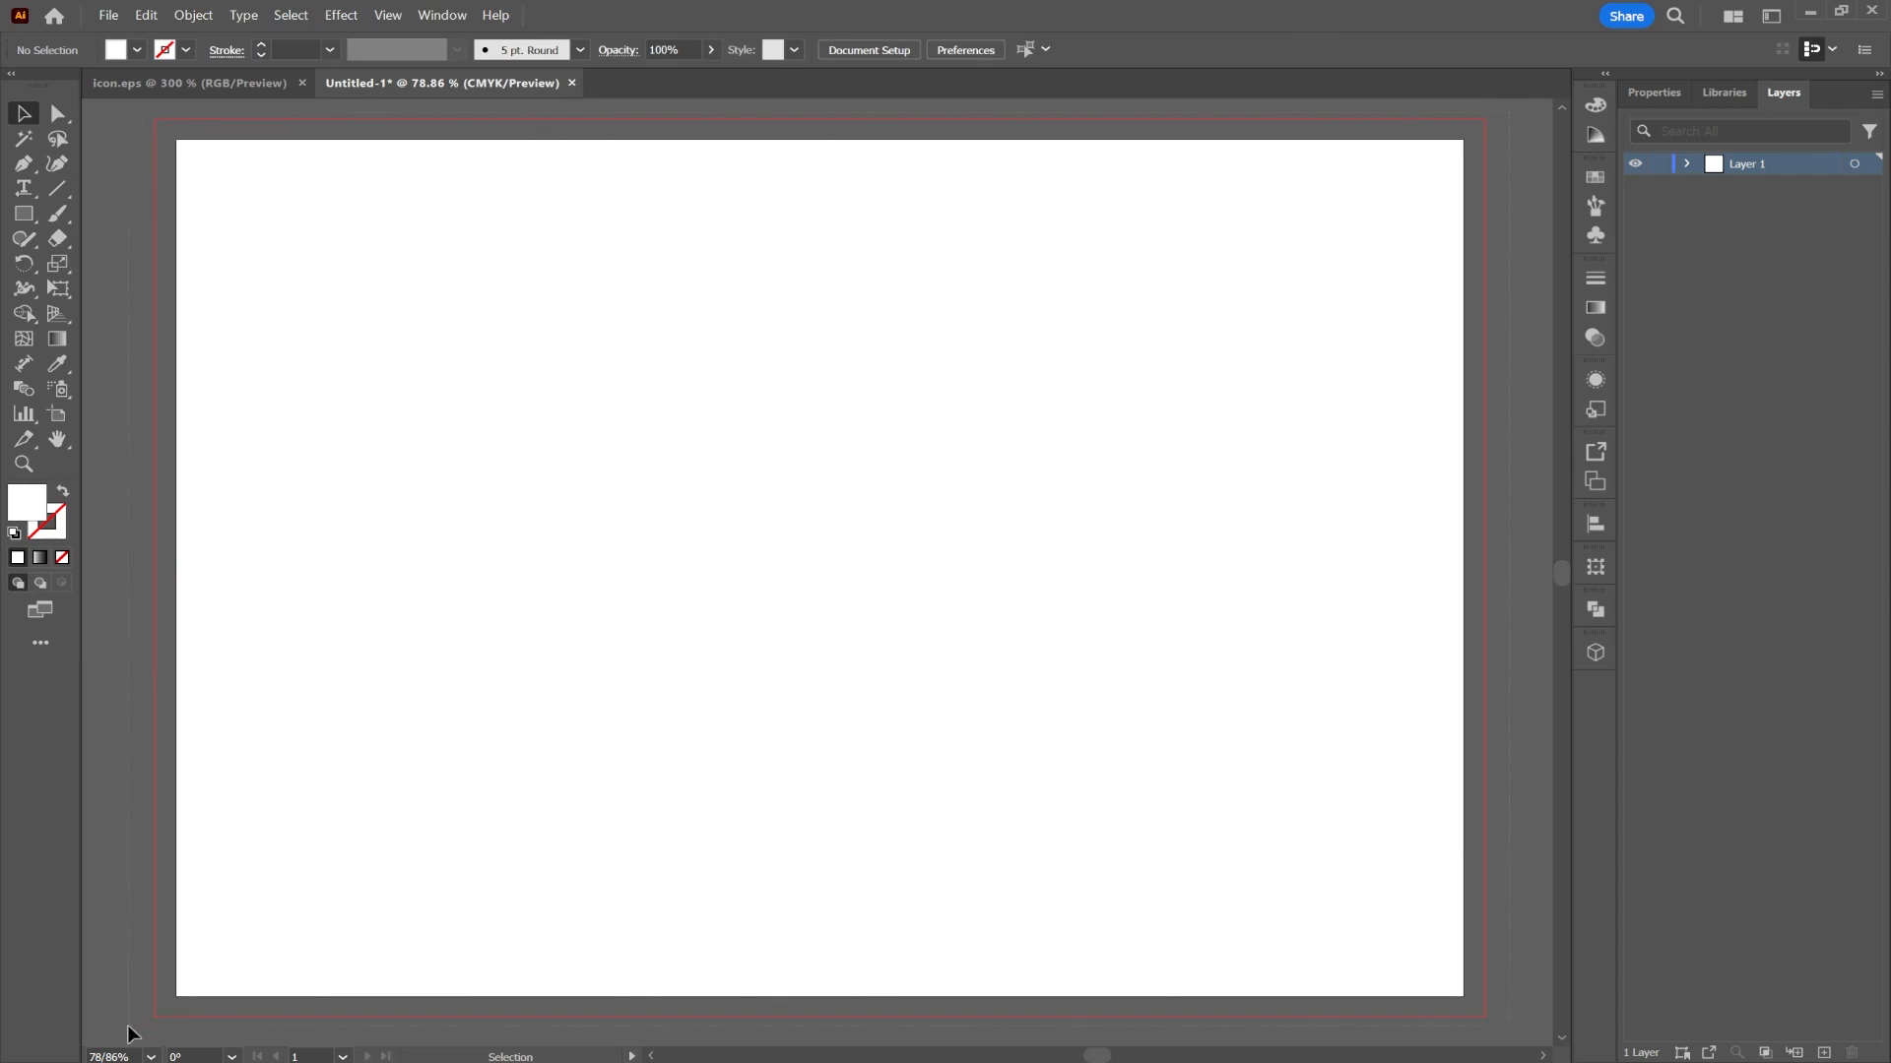
key(ctrl+z)
right_click(729, 448)
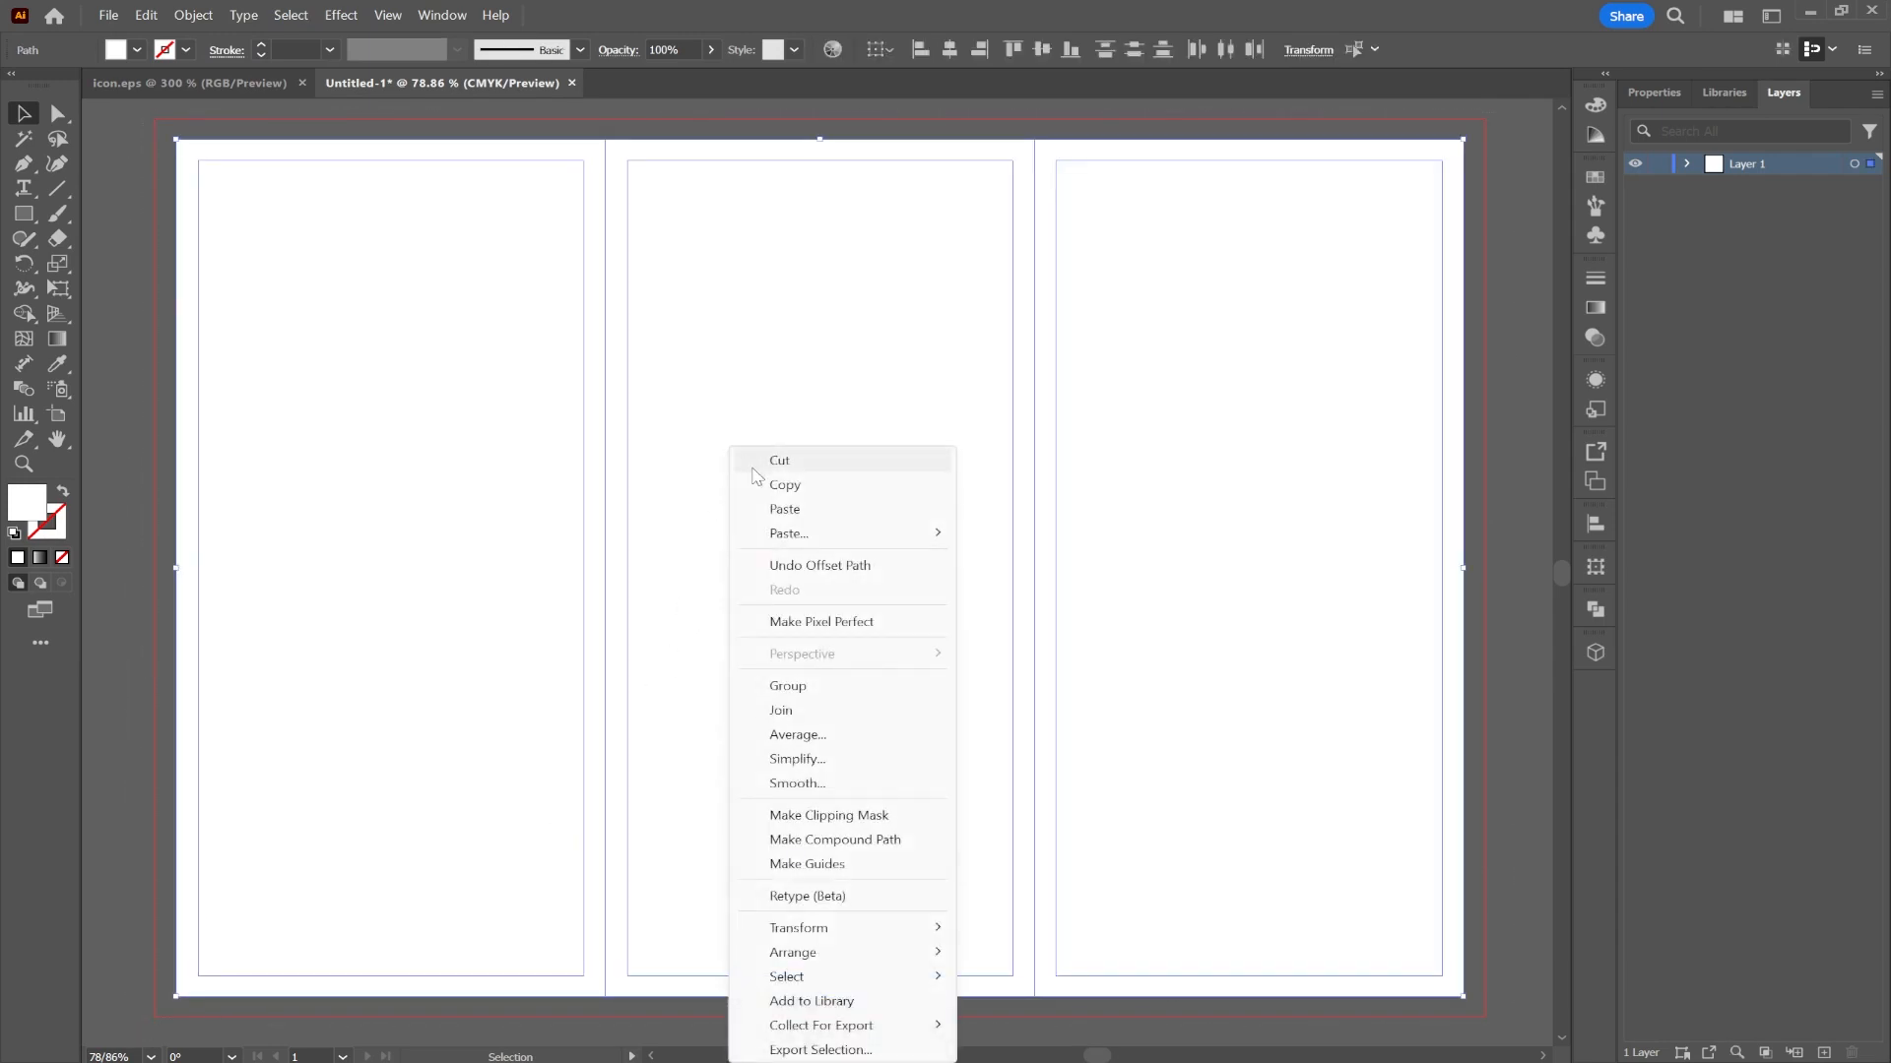
click(860, 875)
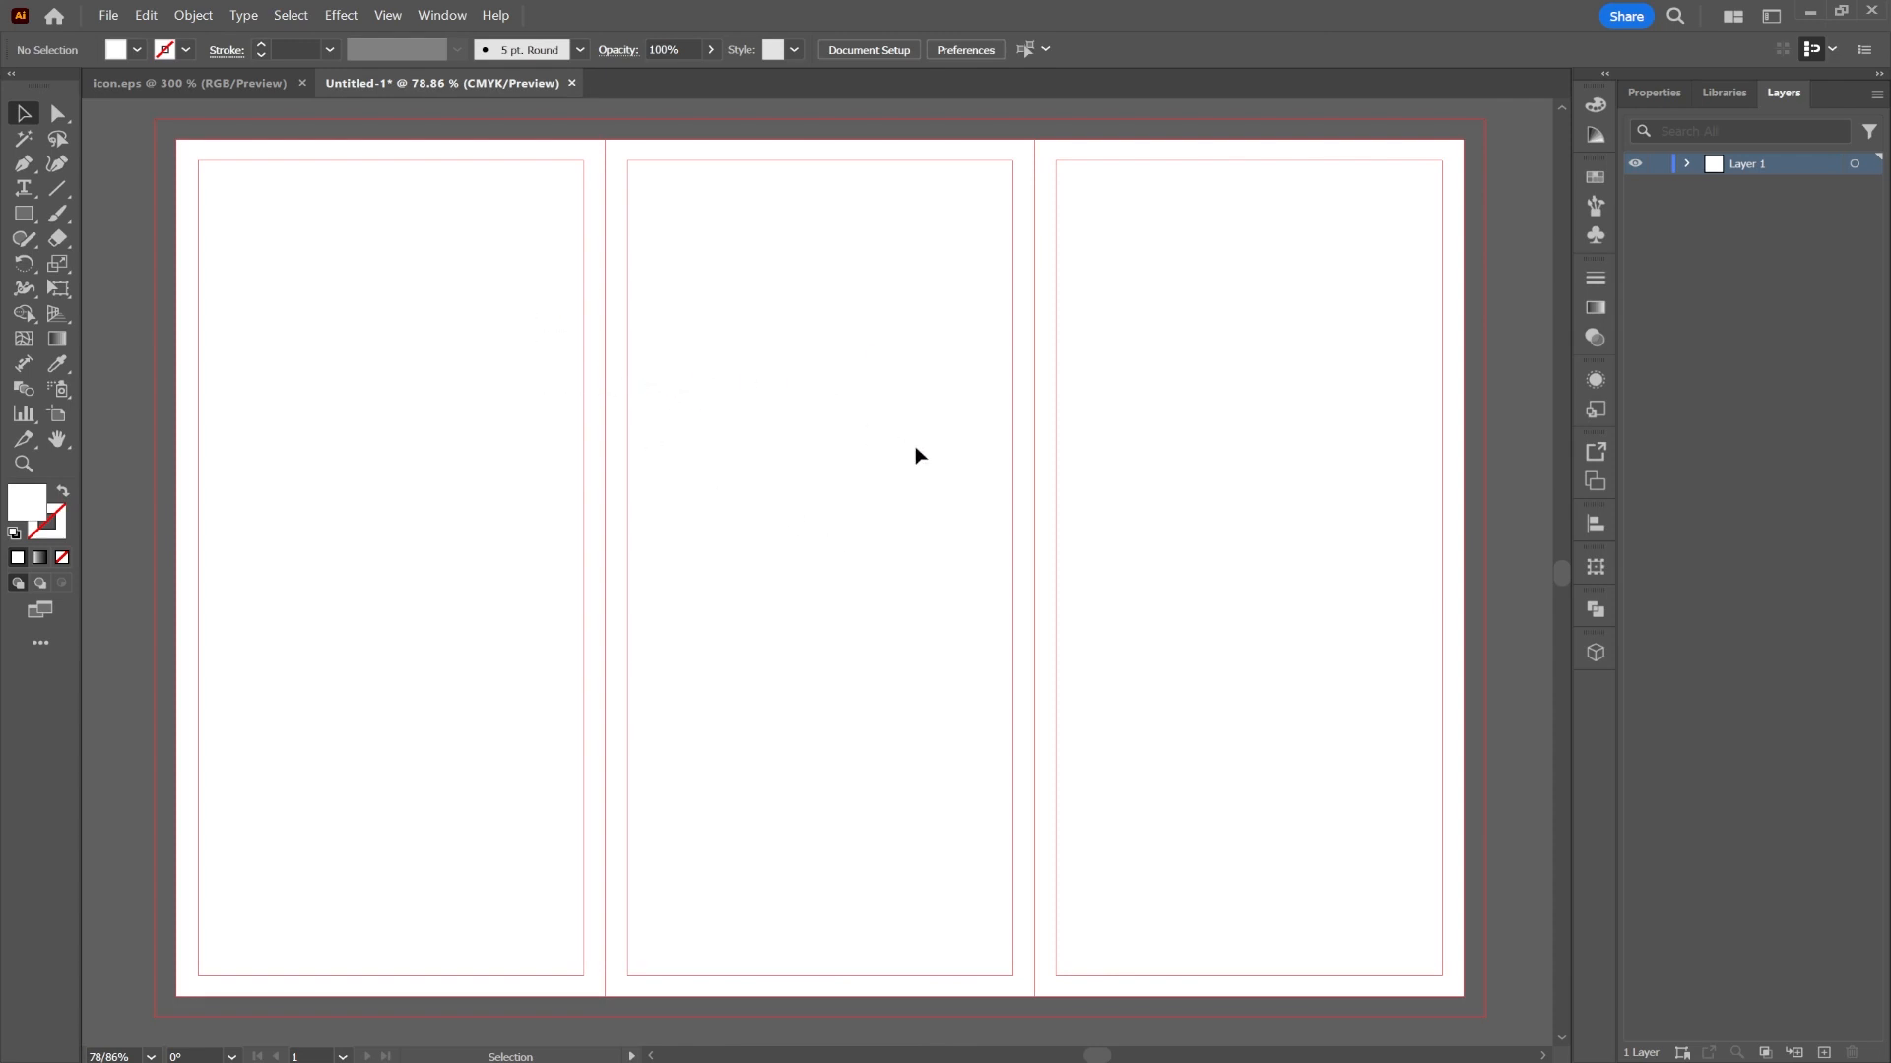
- Draw a rectangle about 69 × 115 mm from the top edge of the third column and fill it with gray
drag(915, 452, 888, 456)
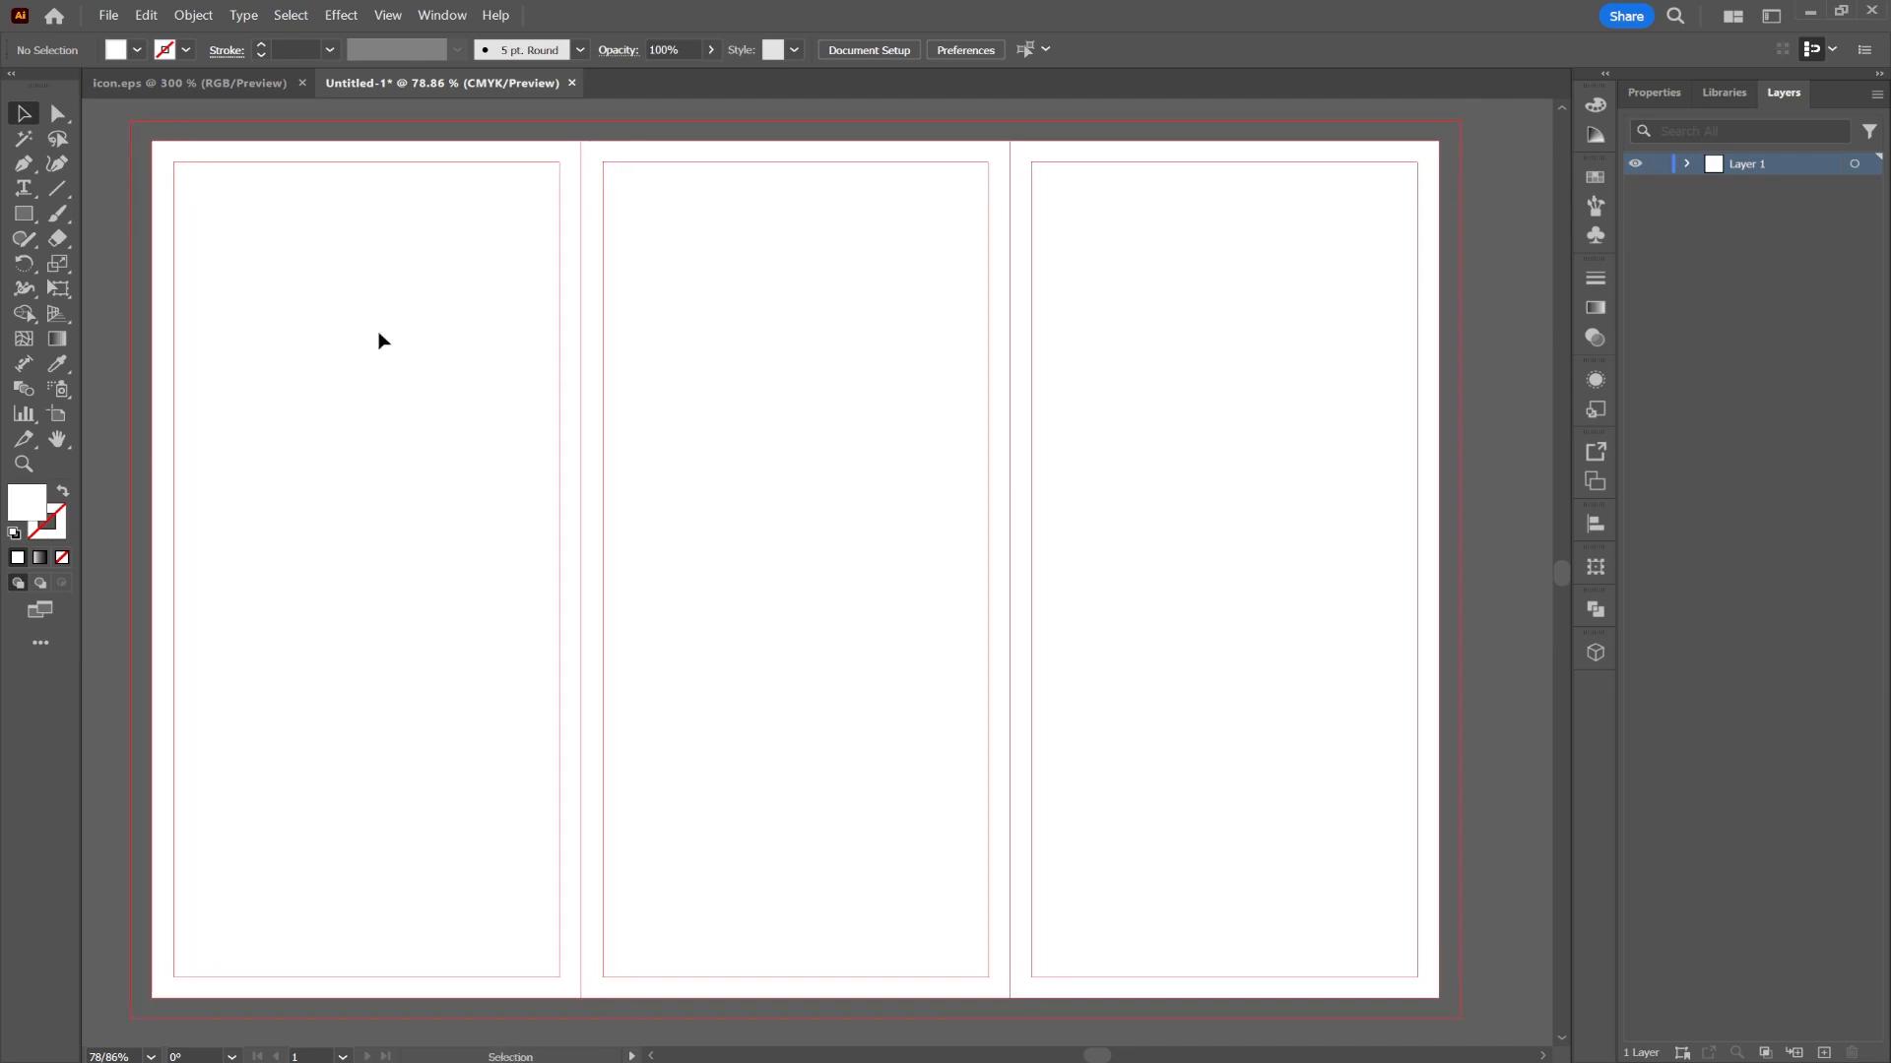
click(24, 214)
drag(1068, 142, 1367, 610)
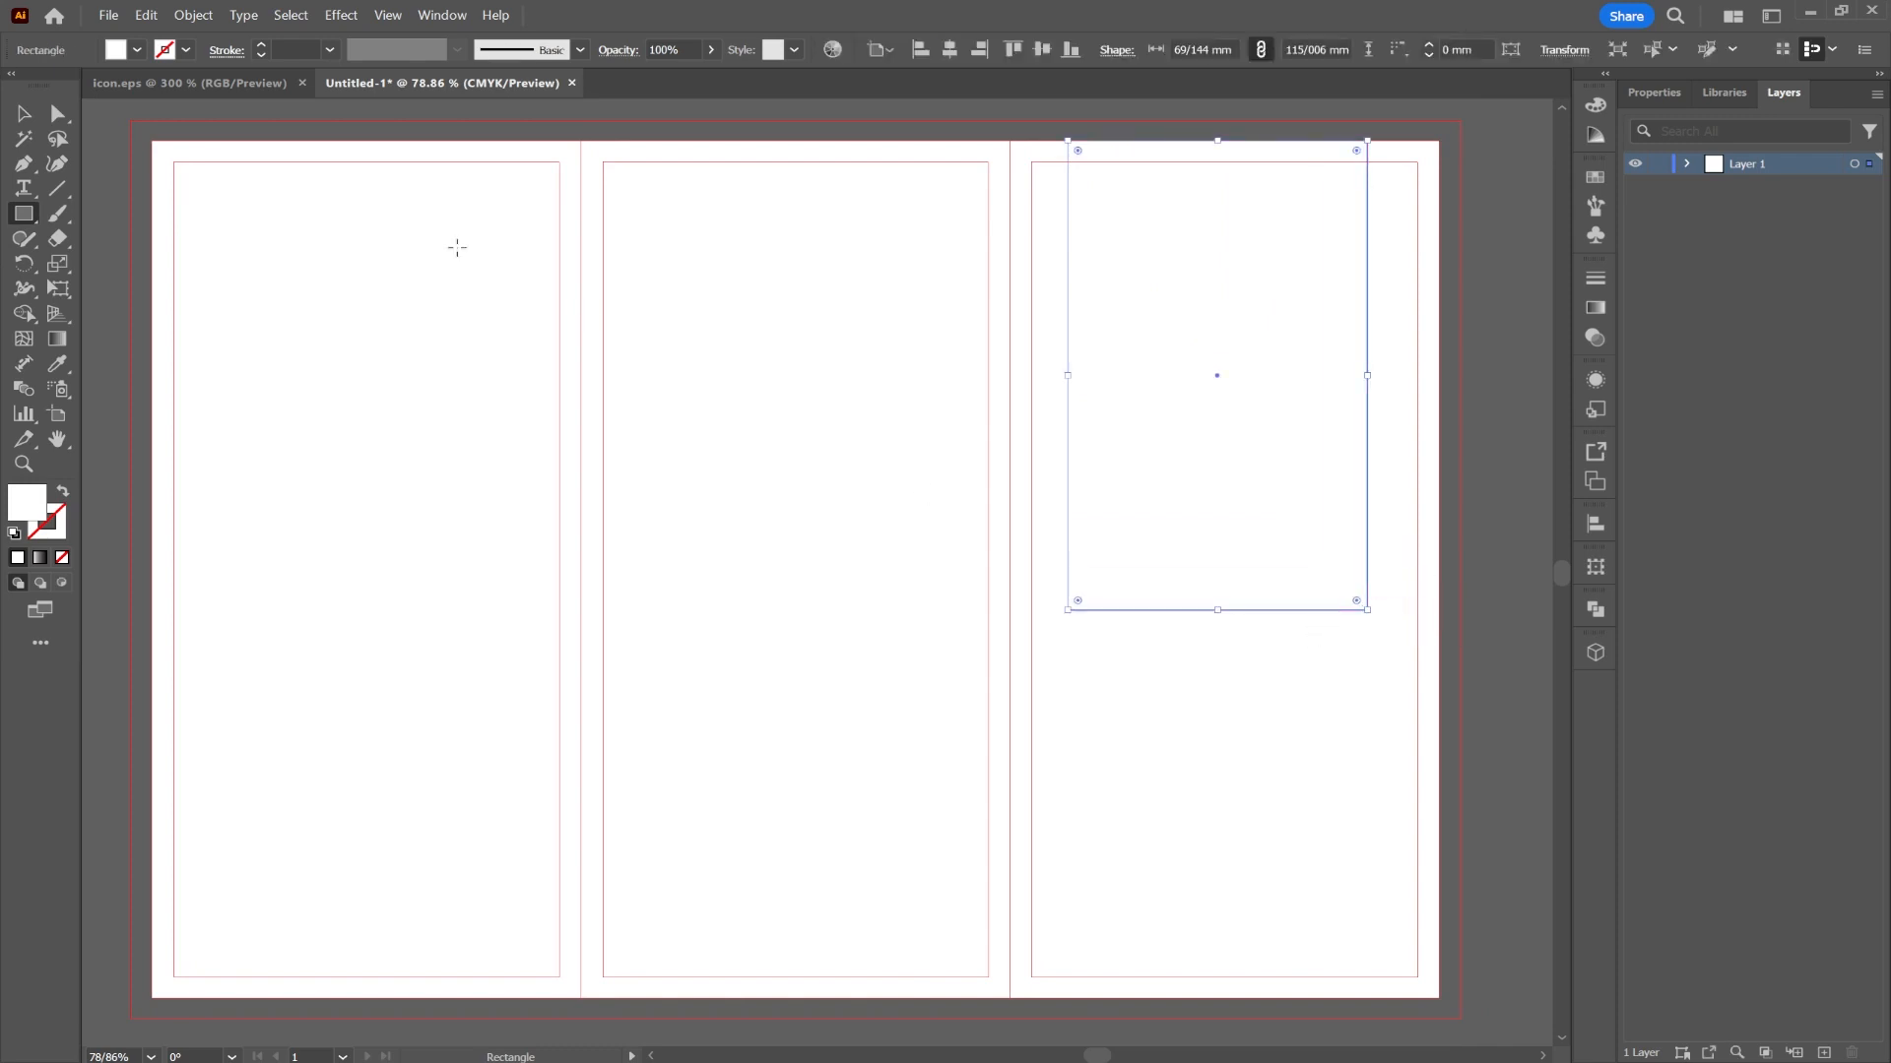
click(138, 49)
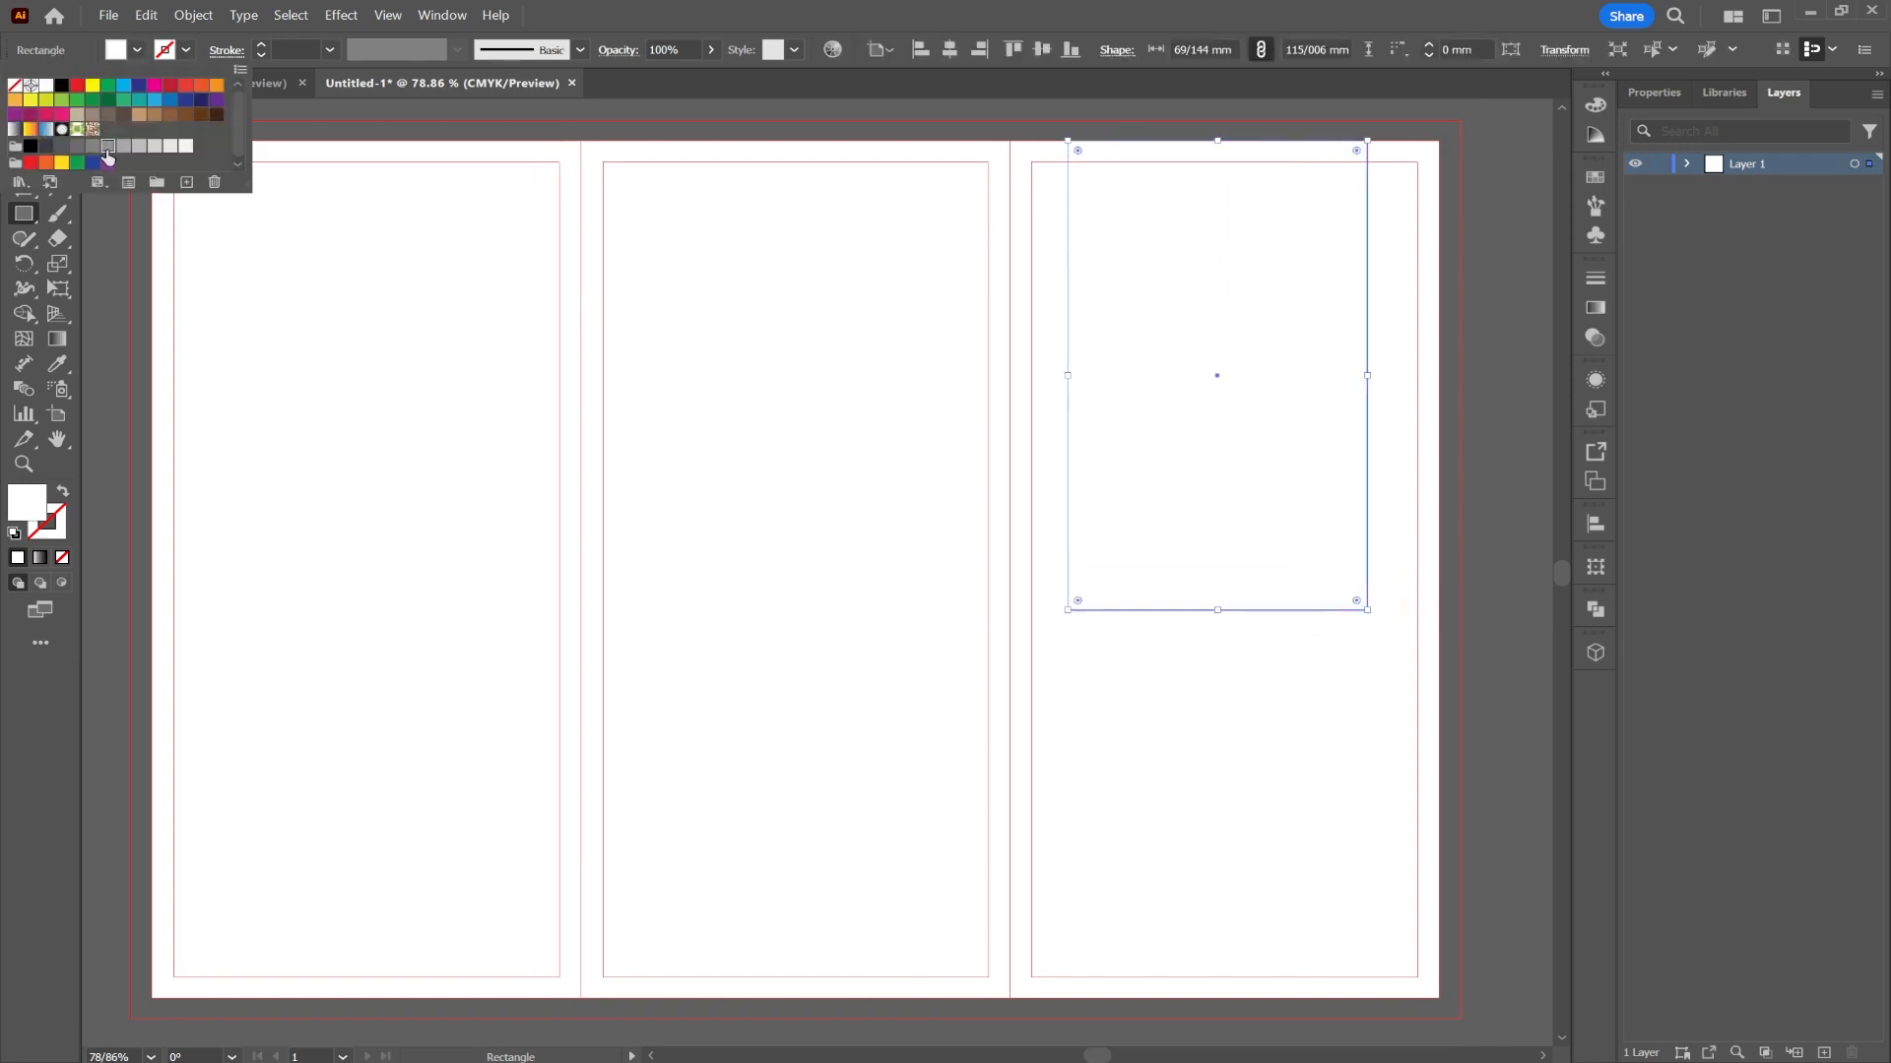
click(107, 148)
- Copy the color palette image from icon.eps and return to the Untitled-1 document
click(145, 86)
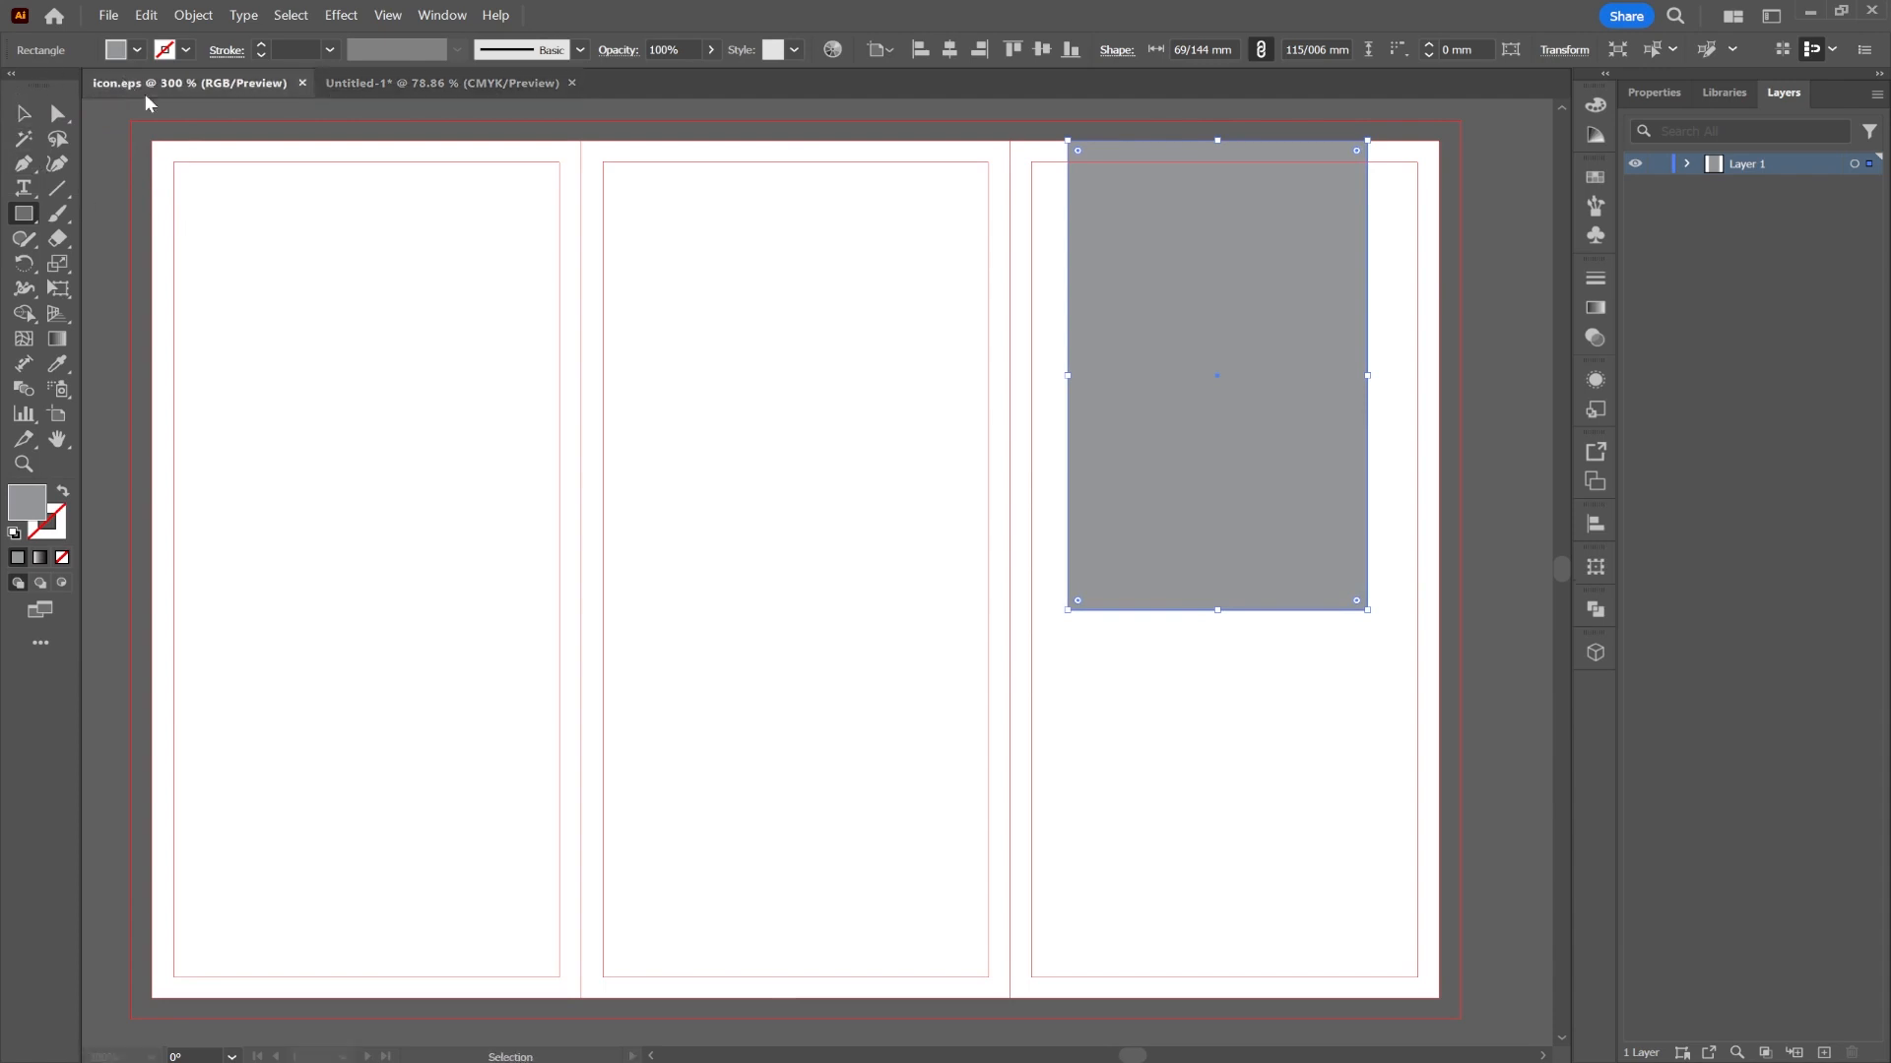
key(v)
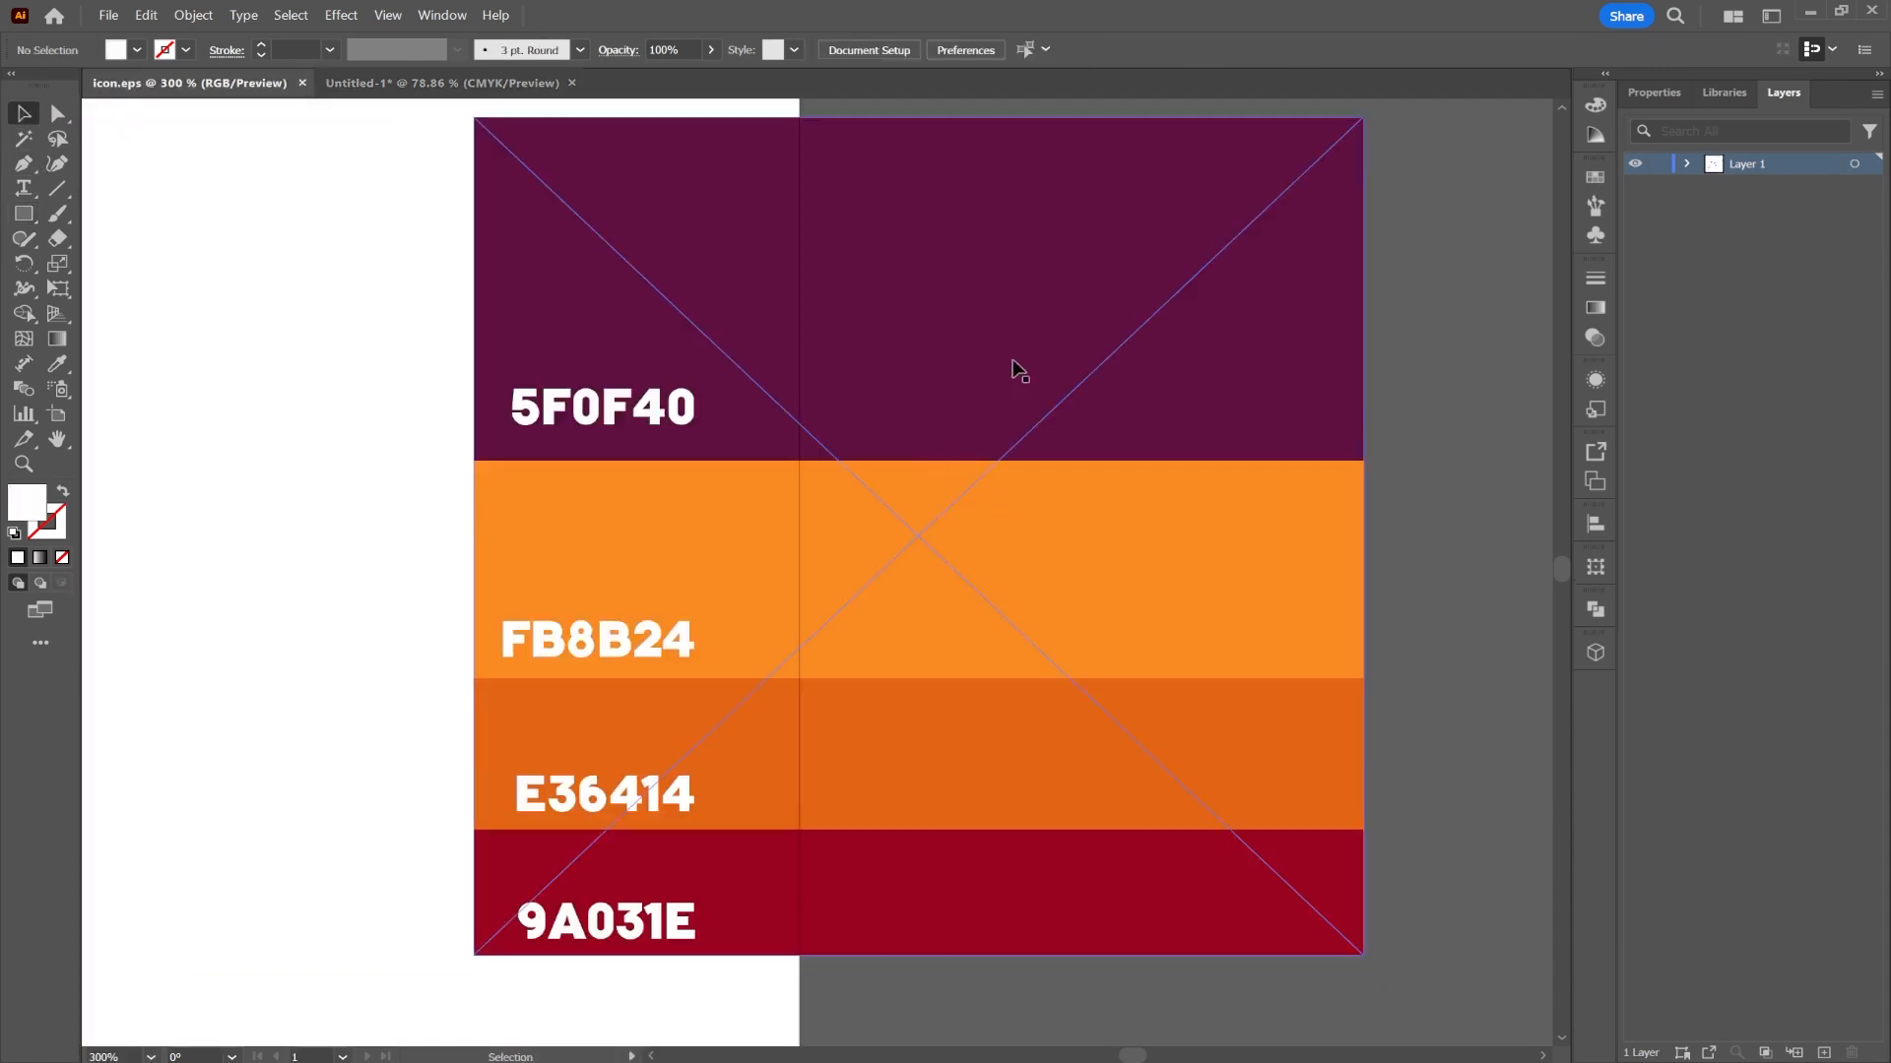
click(1014, 369)
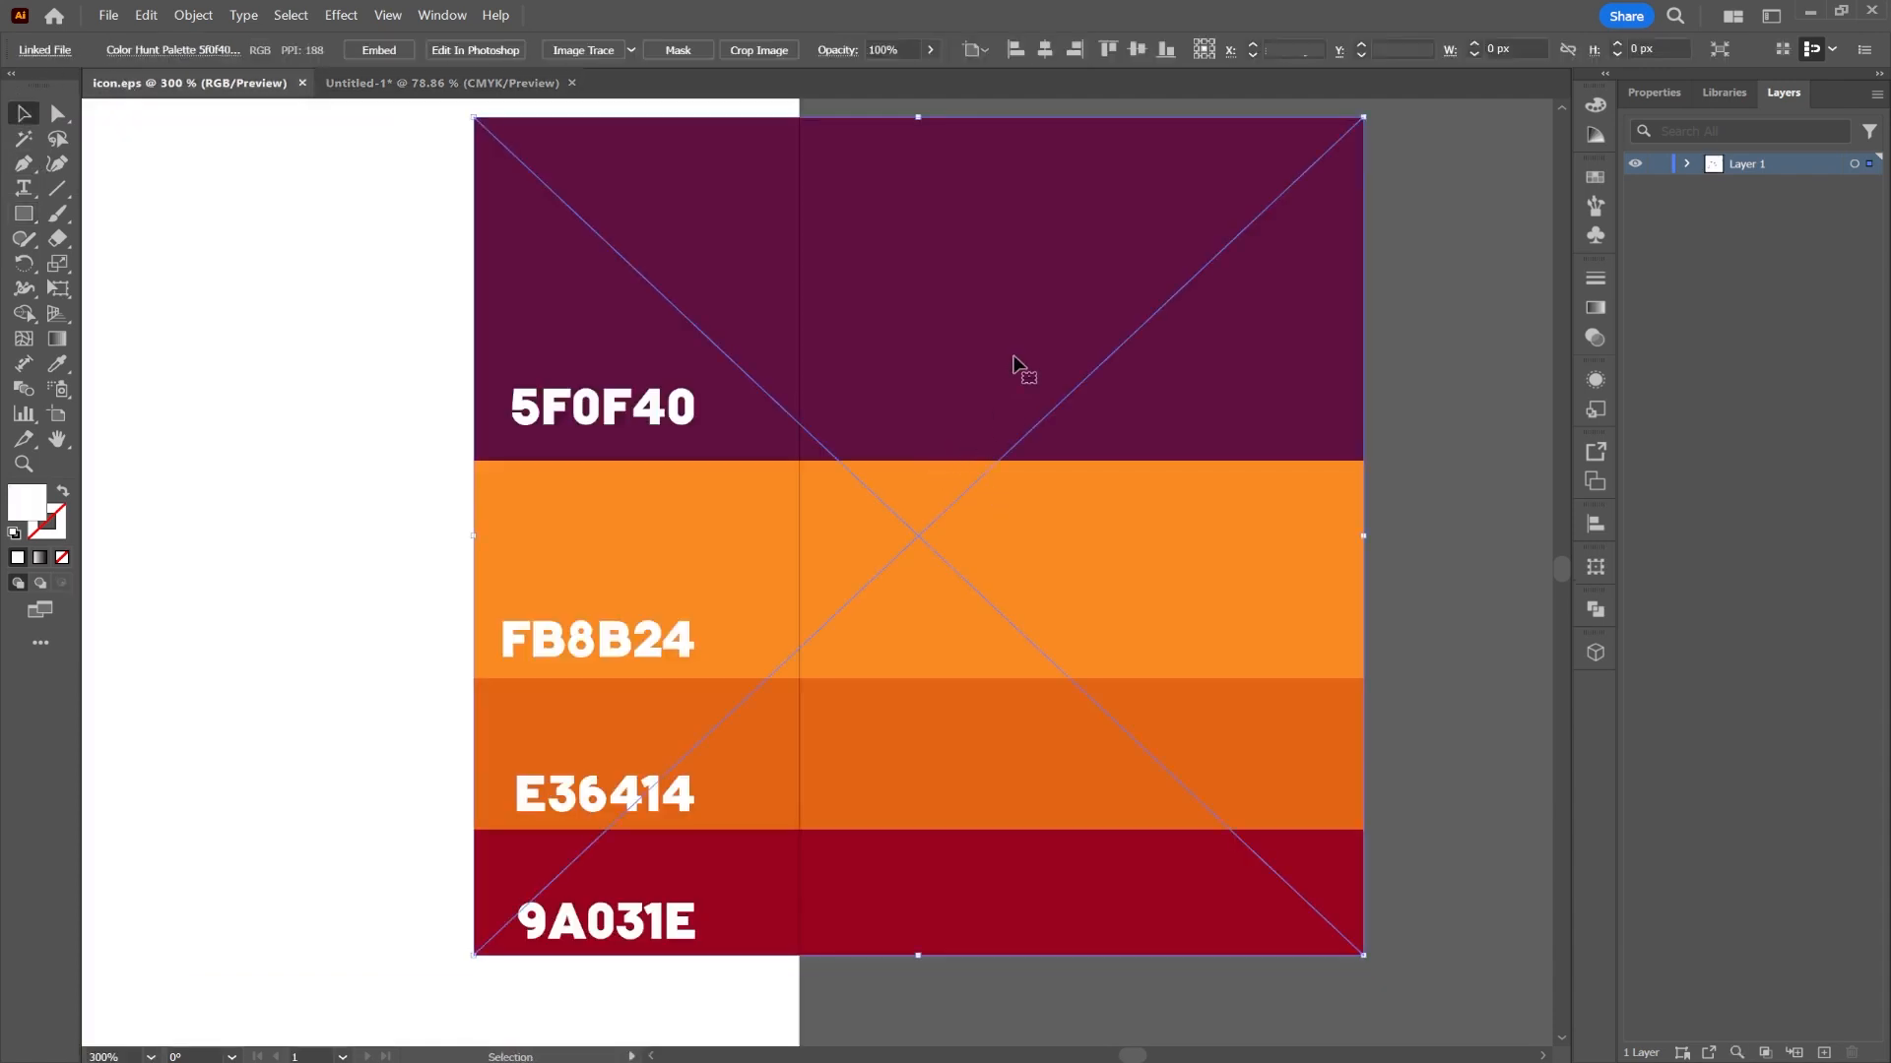
click(434, 82)
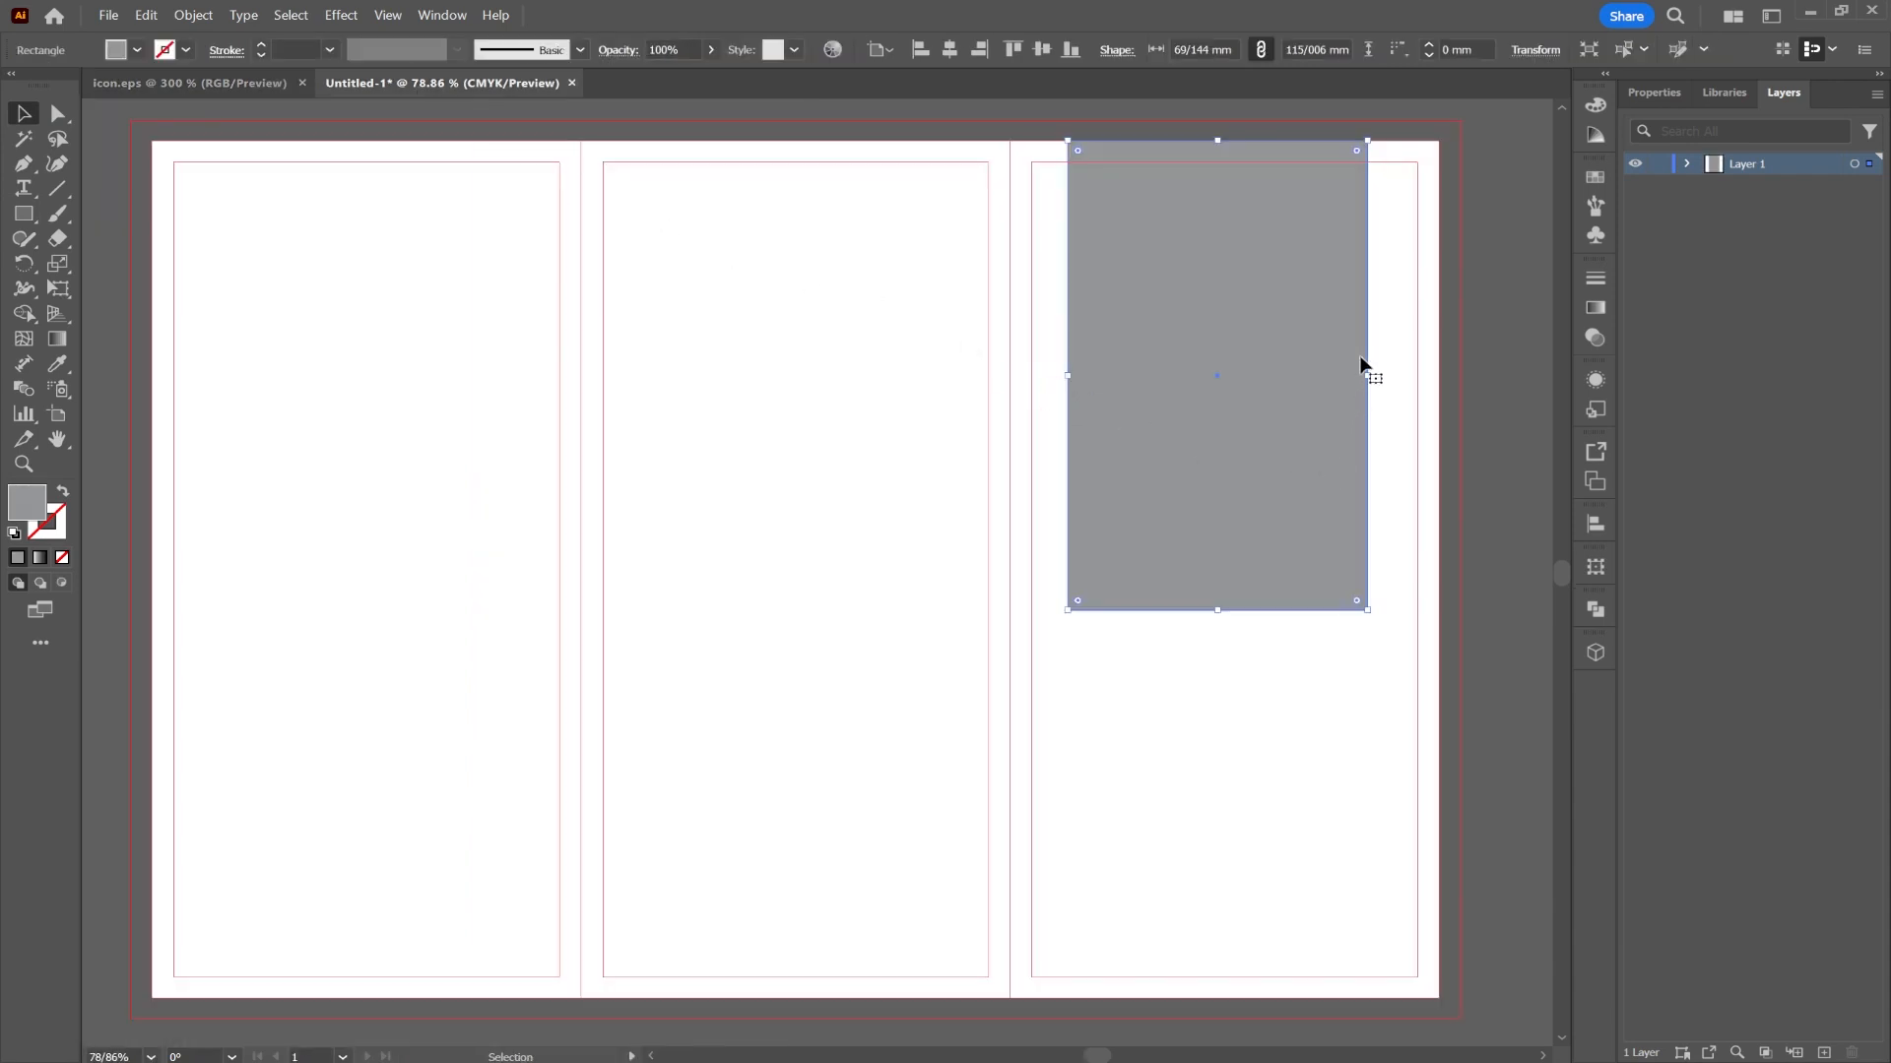
drag(1274, 388, 1269, 419)
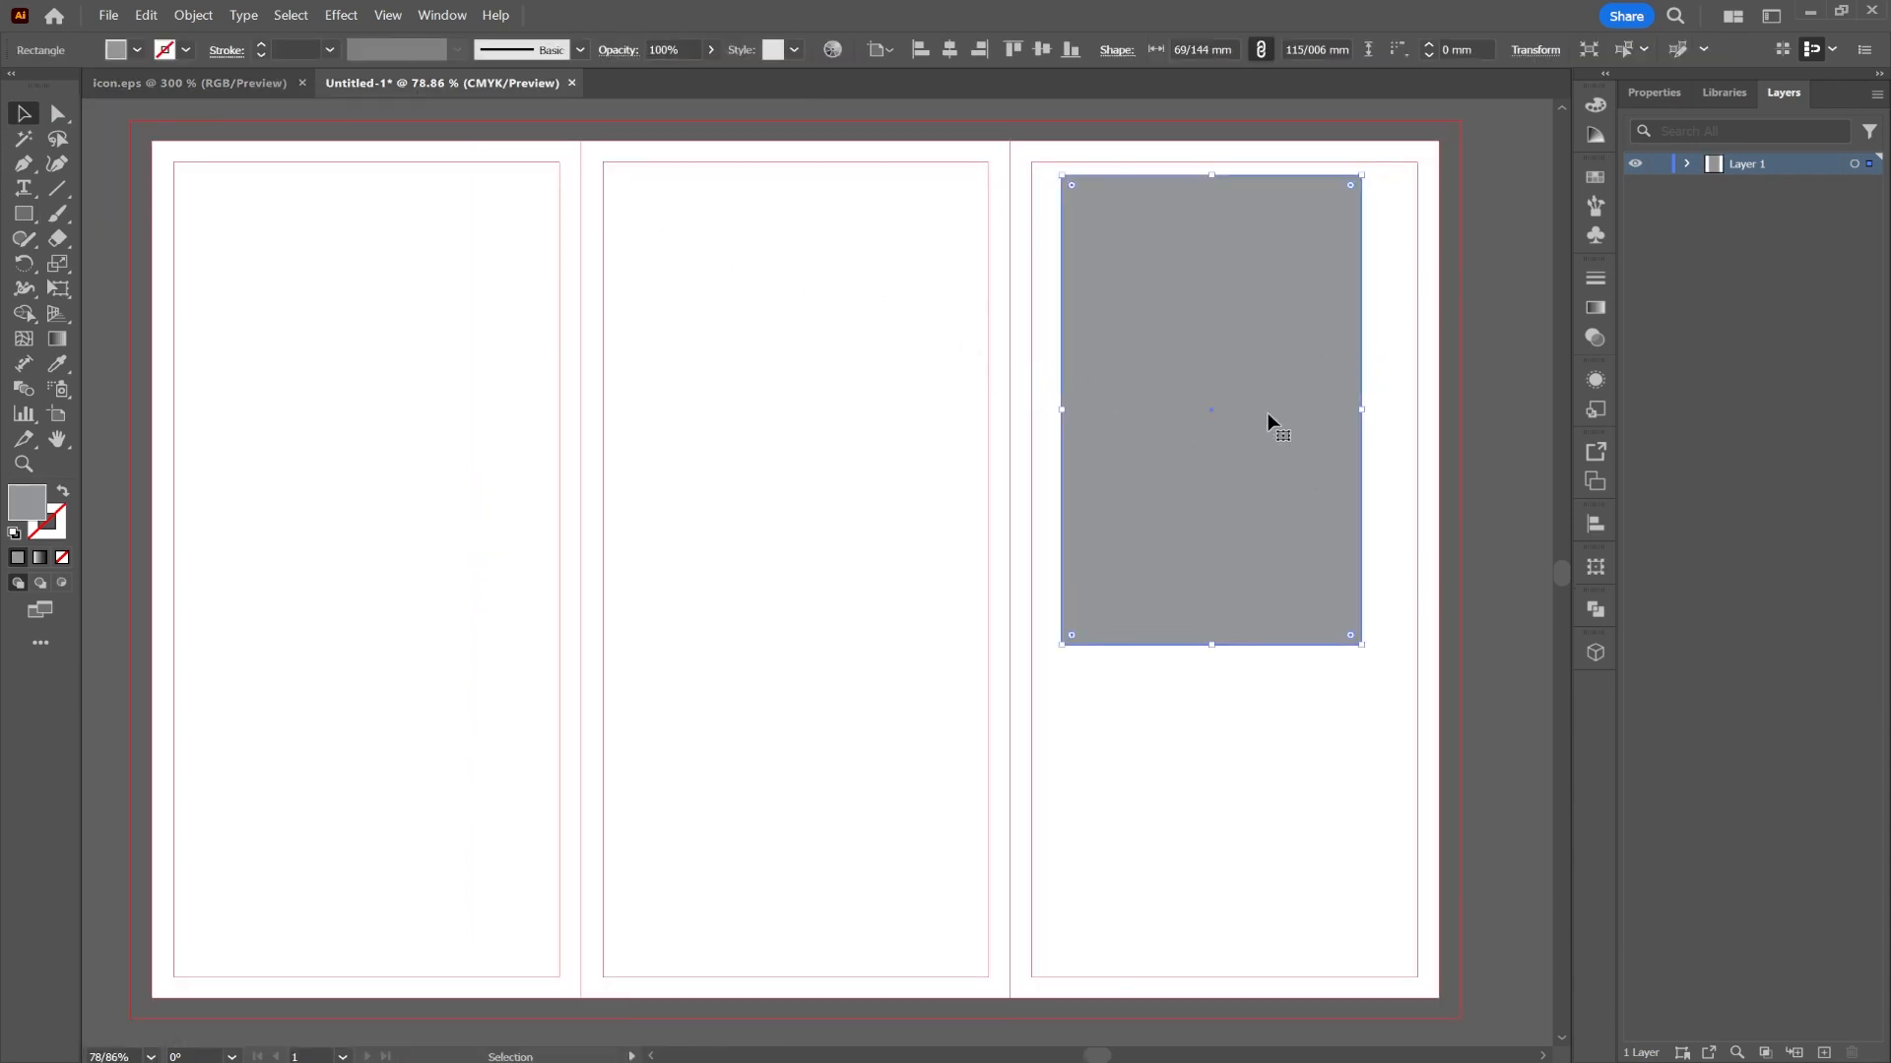
key(a)
key(ctrl+z)
key(v)
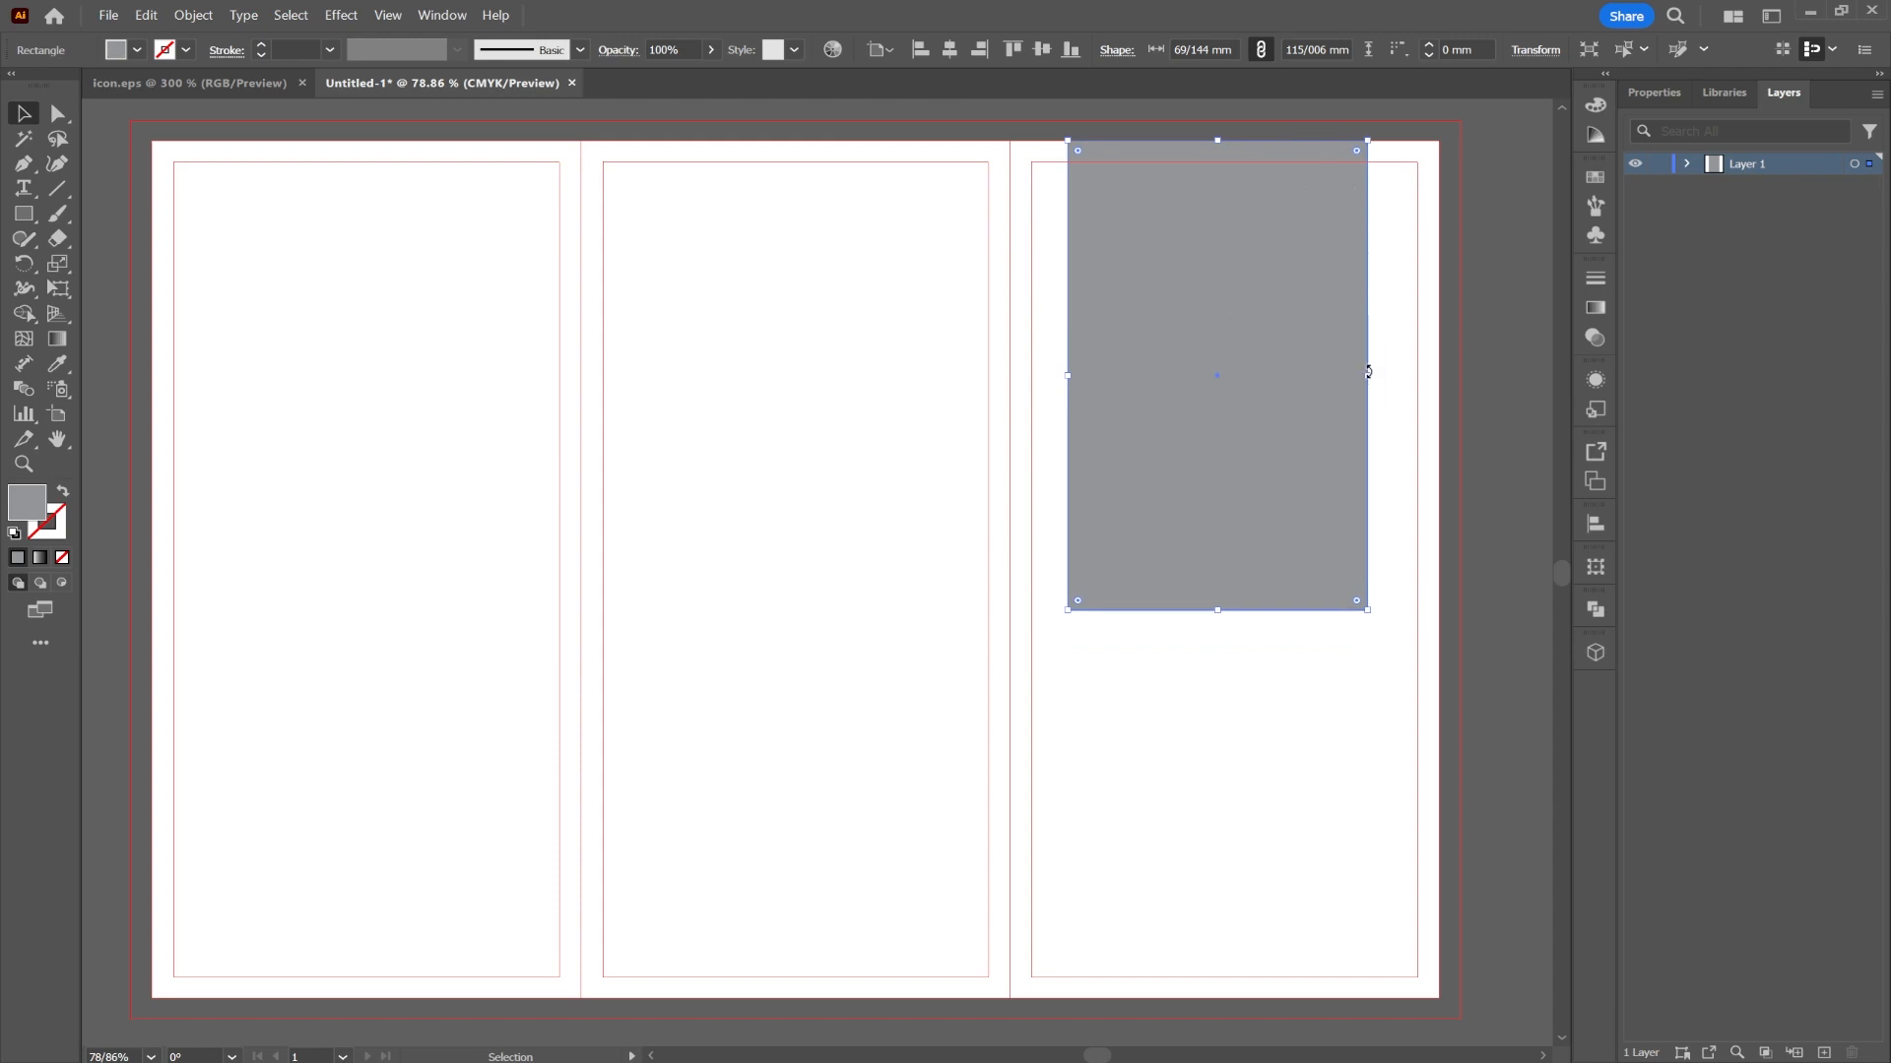
- Enlarge the gray rectangle so it covers the entire artboard across all three columns
drag(1368, 377, 1439, 380)
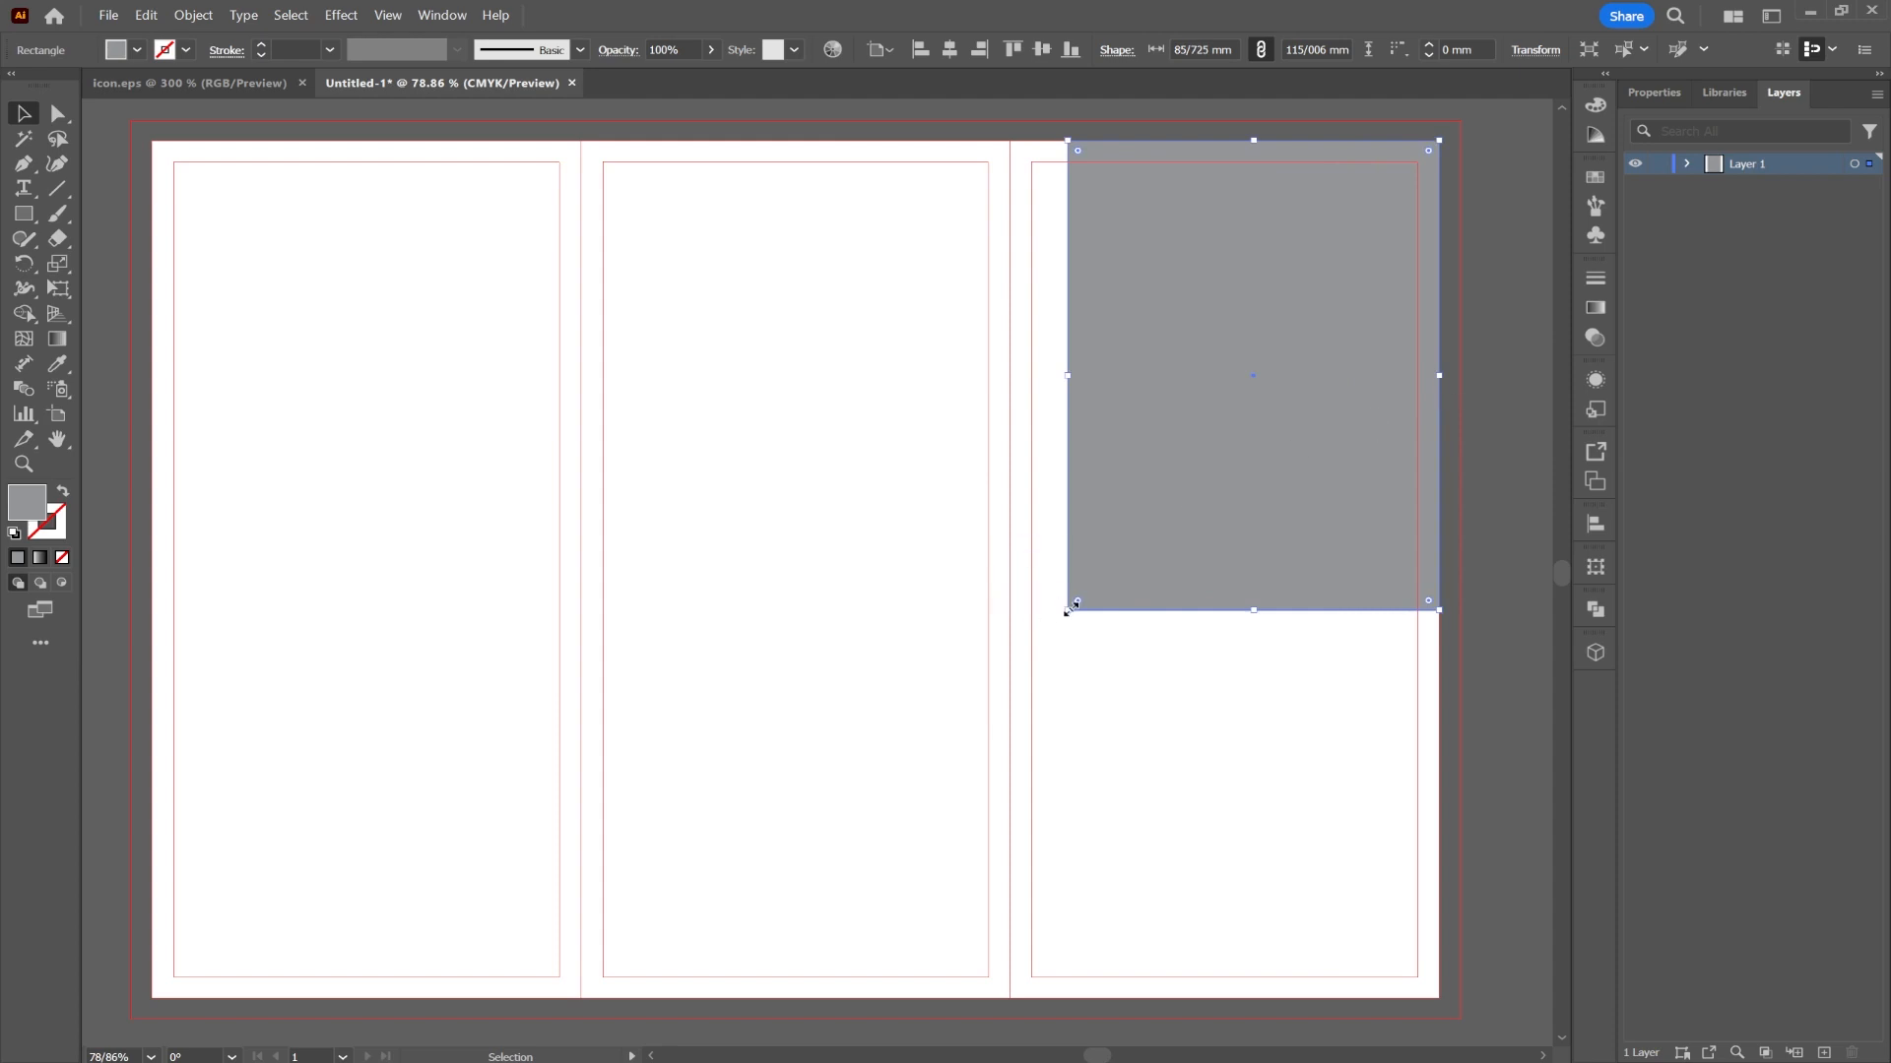
drag(1071, 608, 152, 1000)
- Paste the copied color palette image and place it outside the artboard, beside the first column
drag(159, 349, 630, 368)
key(ctrl+v)
drag(740, 500, 228, 326)
key(space)
drag(1110, 398, 997, 300)
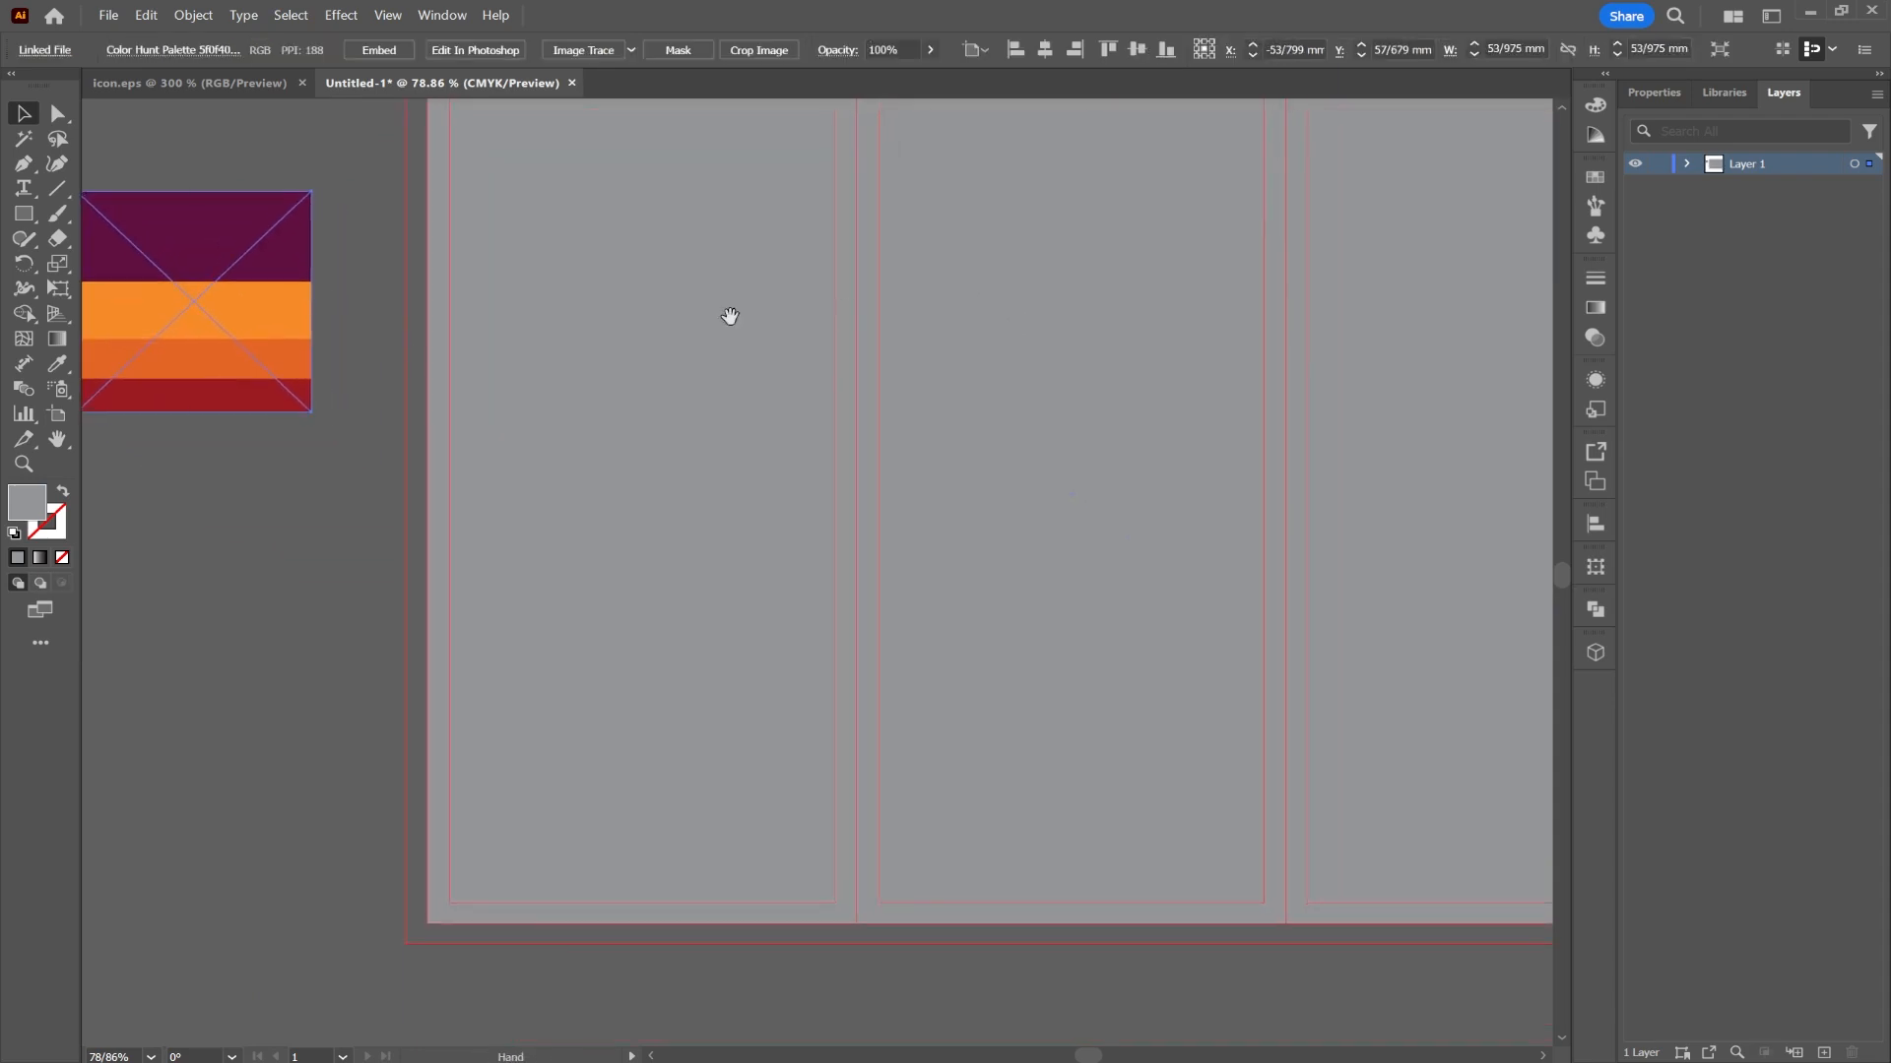
- Fill the gray background rectangle with the light orange sampled from the color palette image
click(486, 308)
click(57, 365)
click(127, 311)
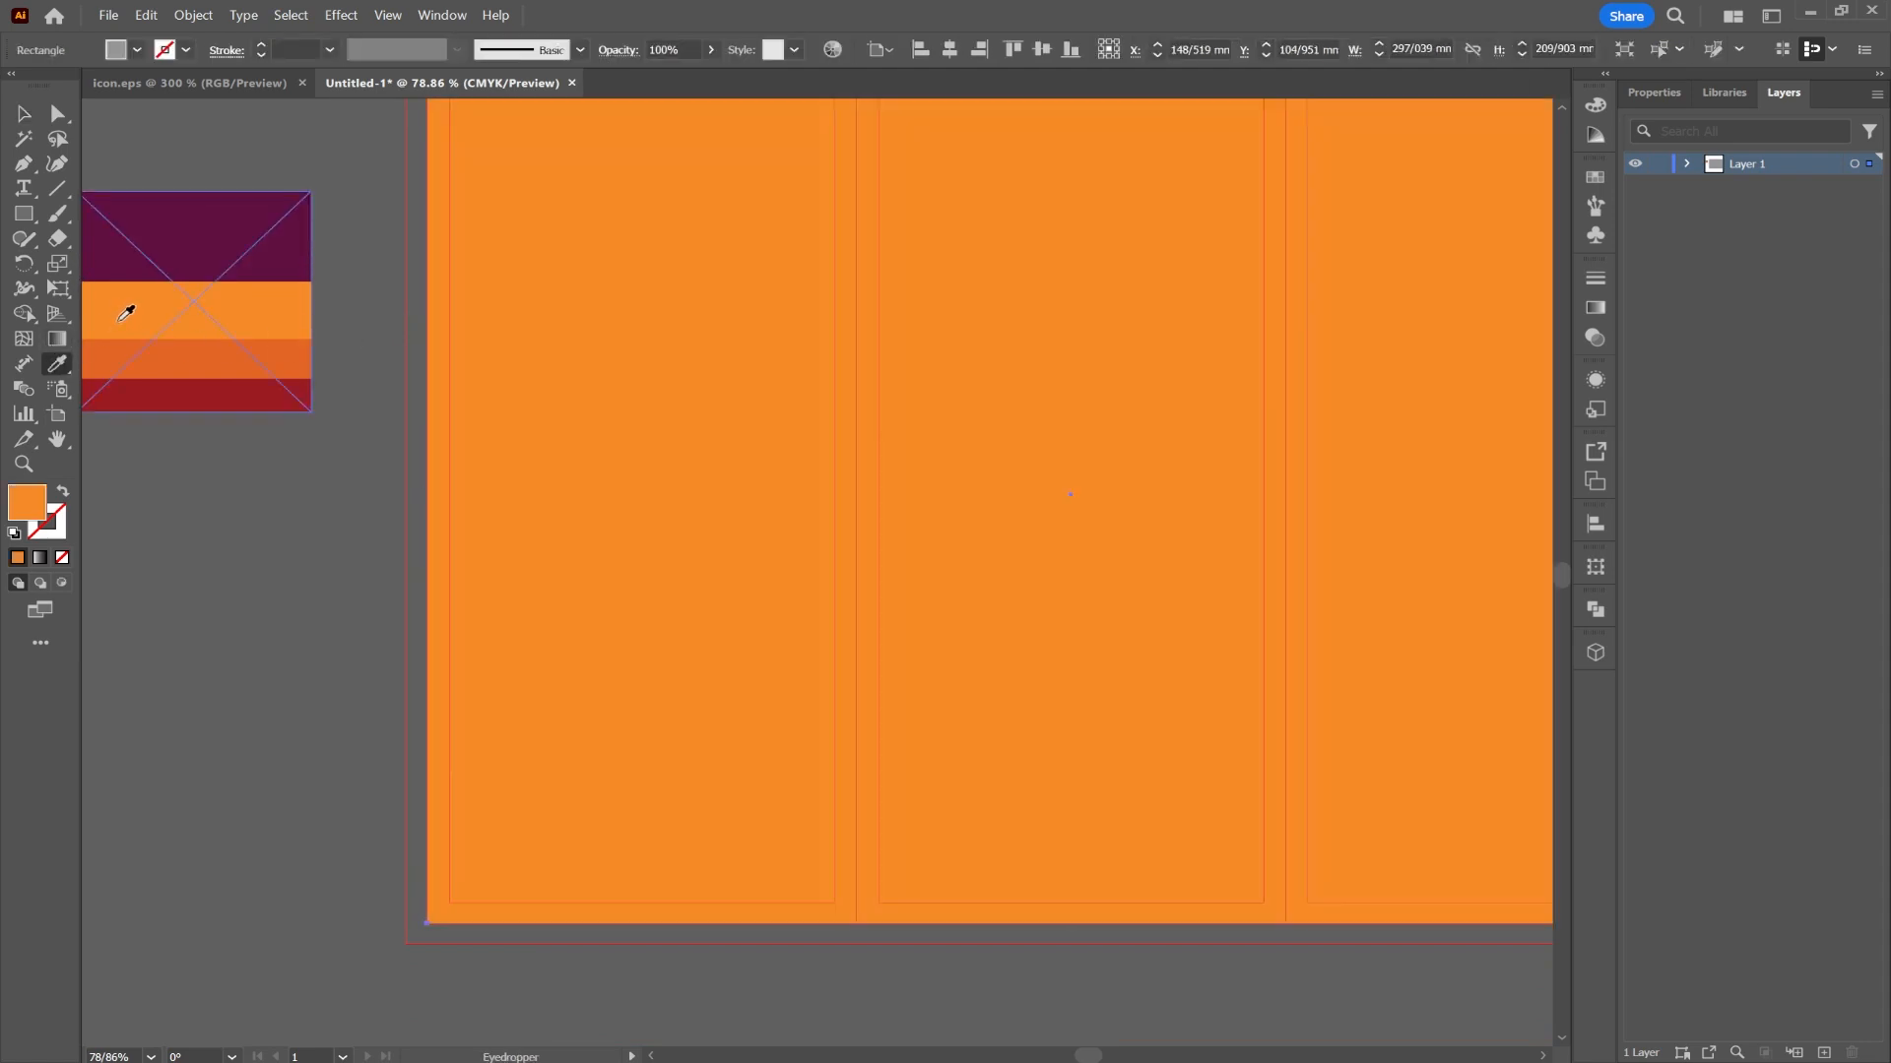
key(space)
drag(1005, 334, 801, 433)
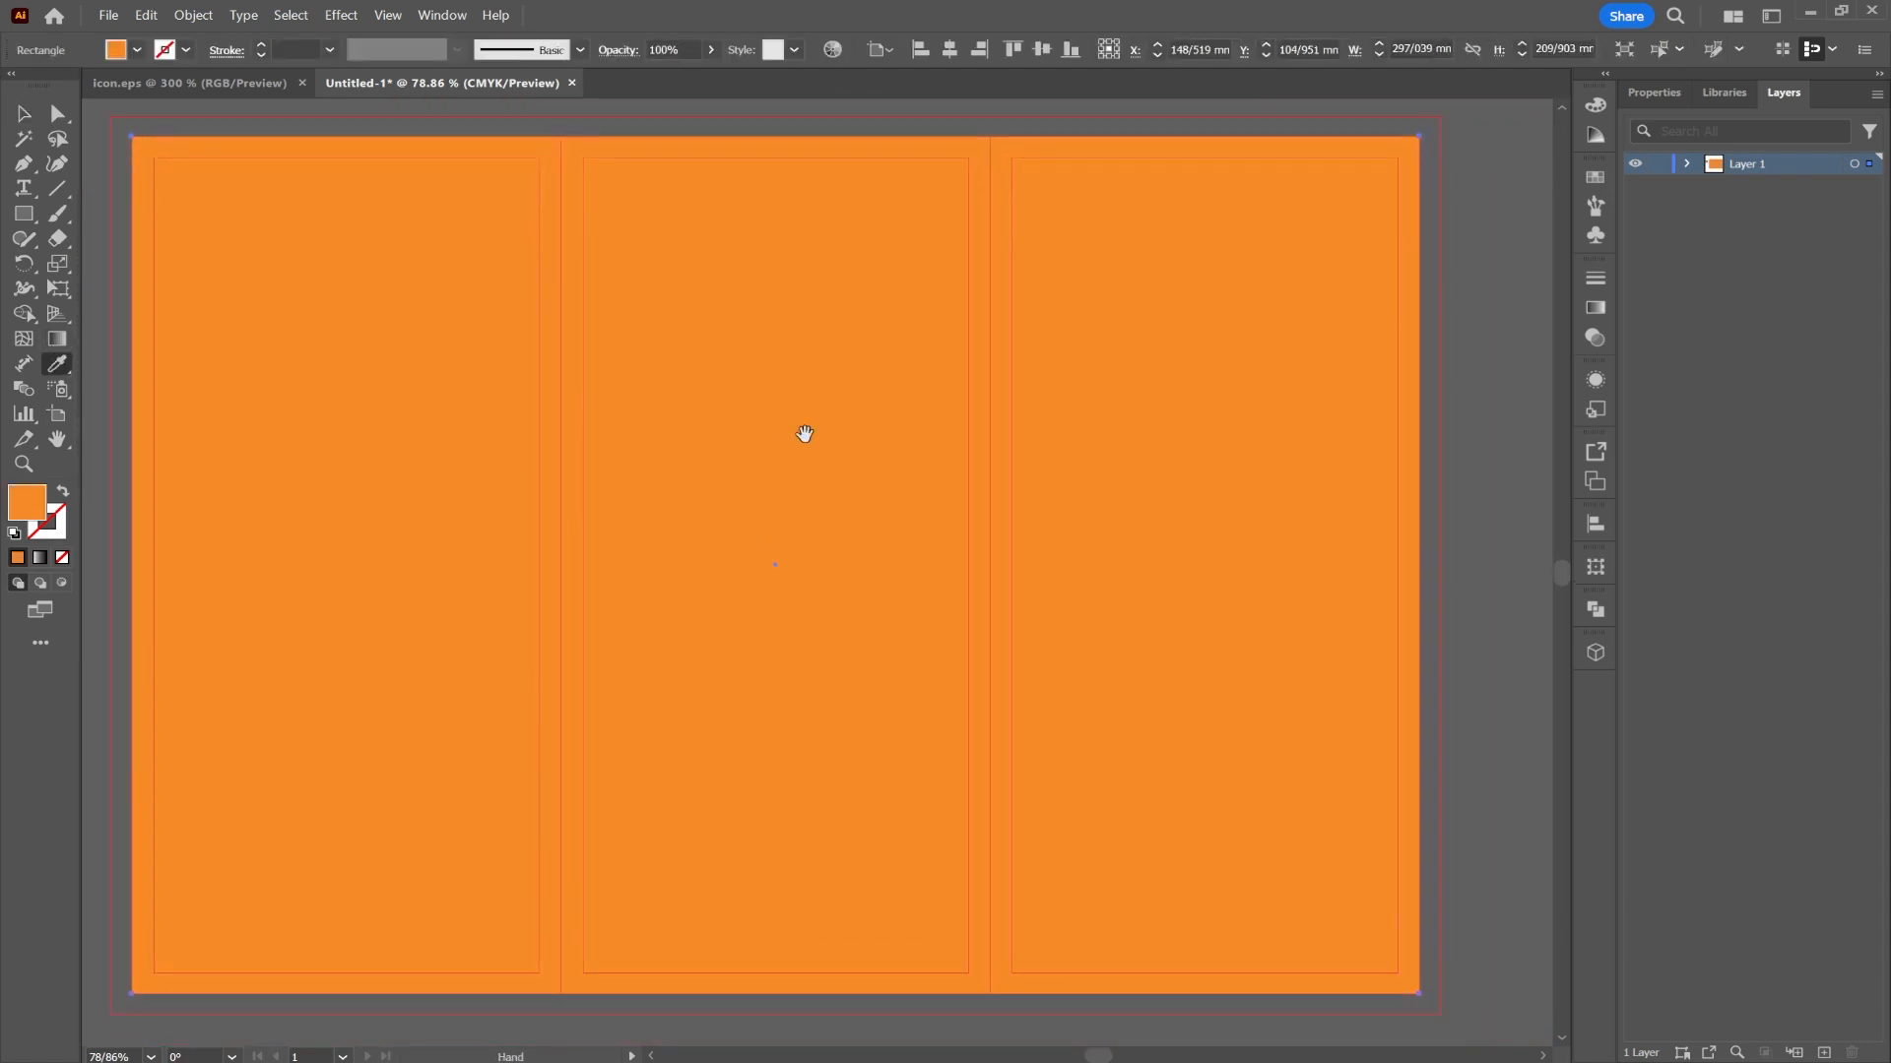
click(27, 115)
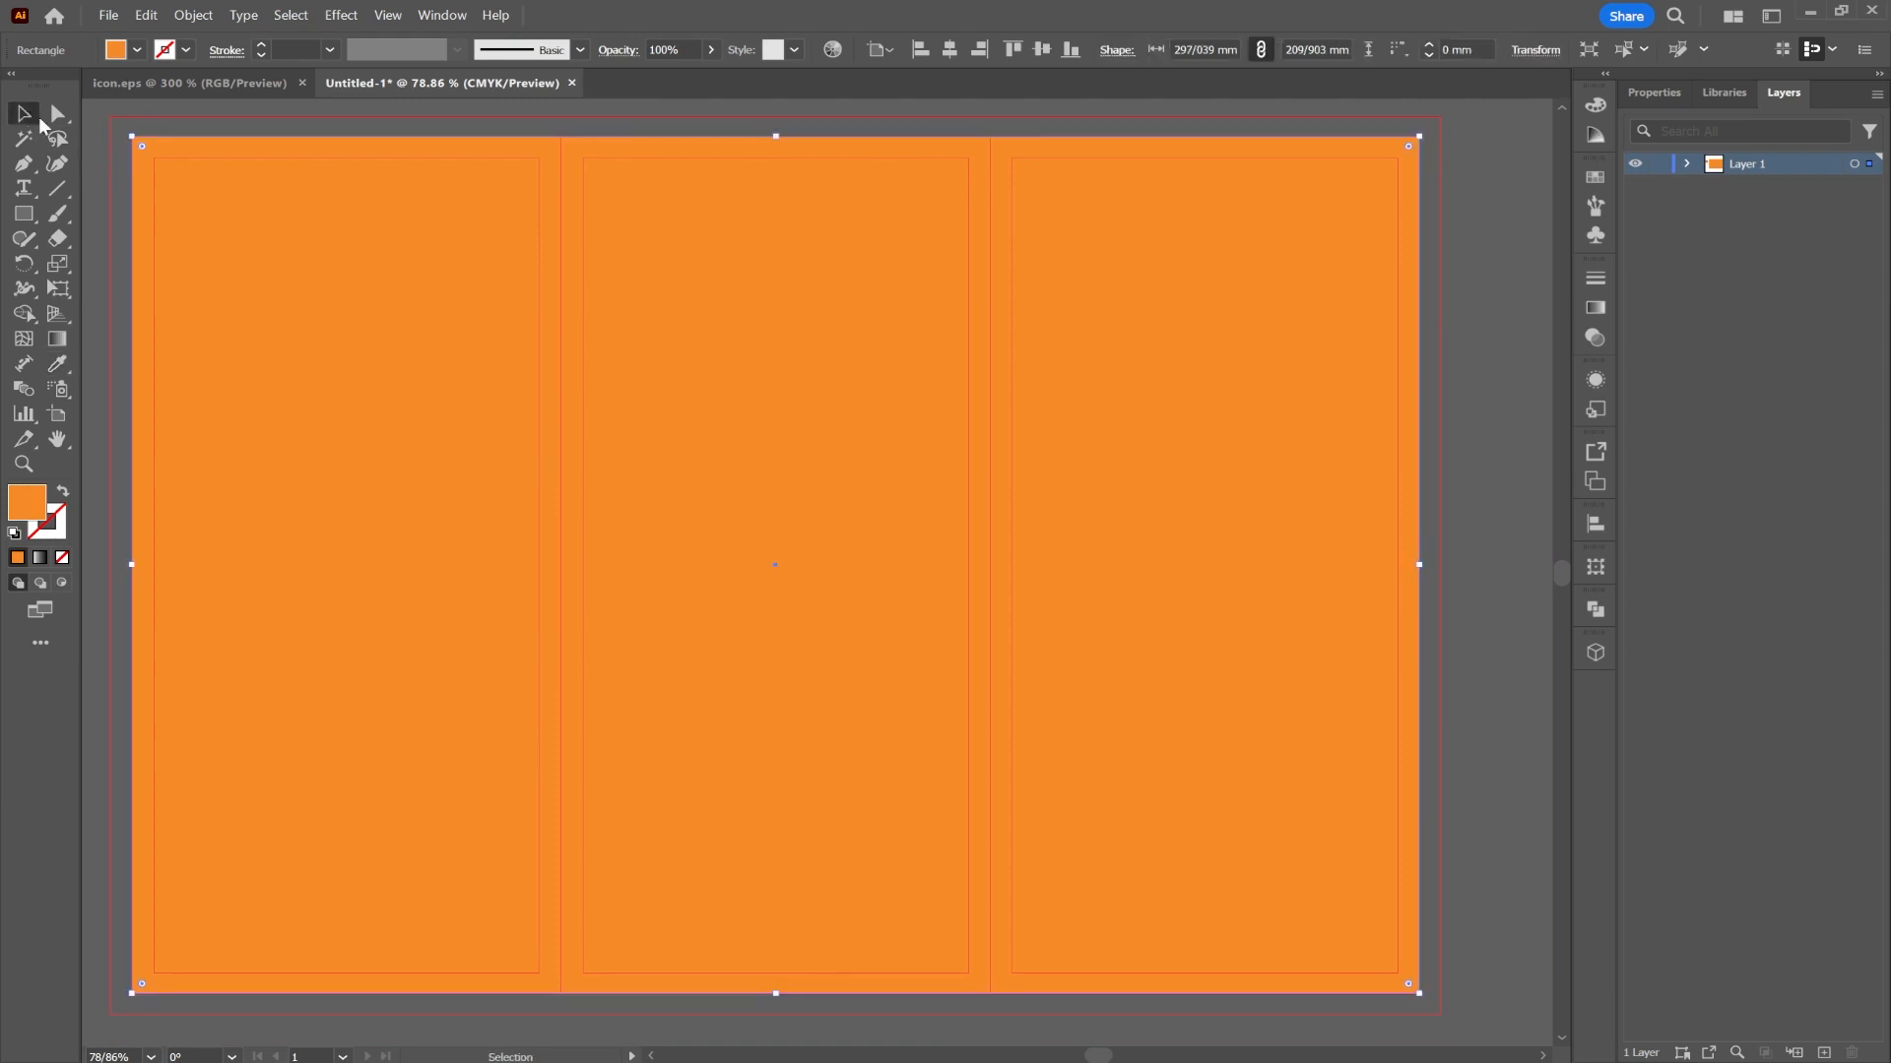
- Draw a rectangle about 65 × 107 mm from the top edge of the third column and fill it with the palette's dark red
click(26, 216)
drag(883, 277, 1184, 328)
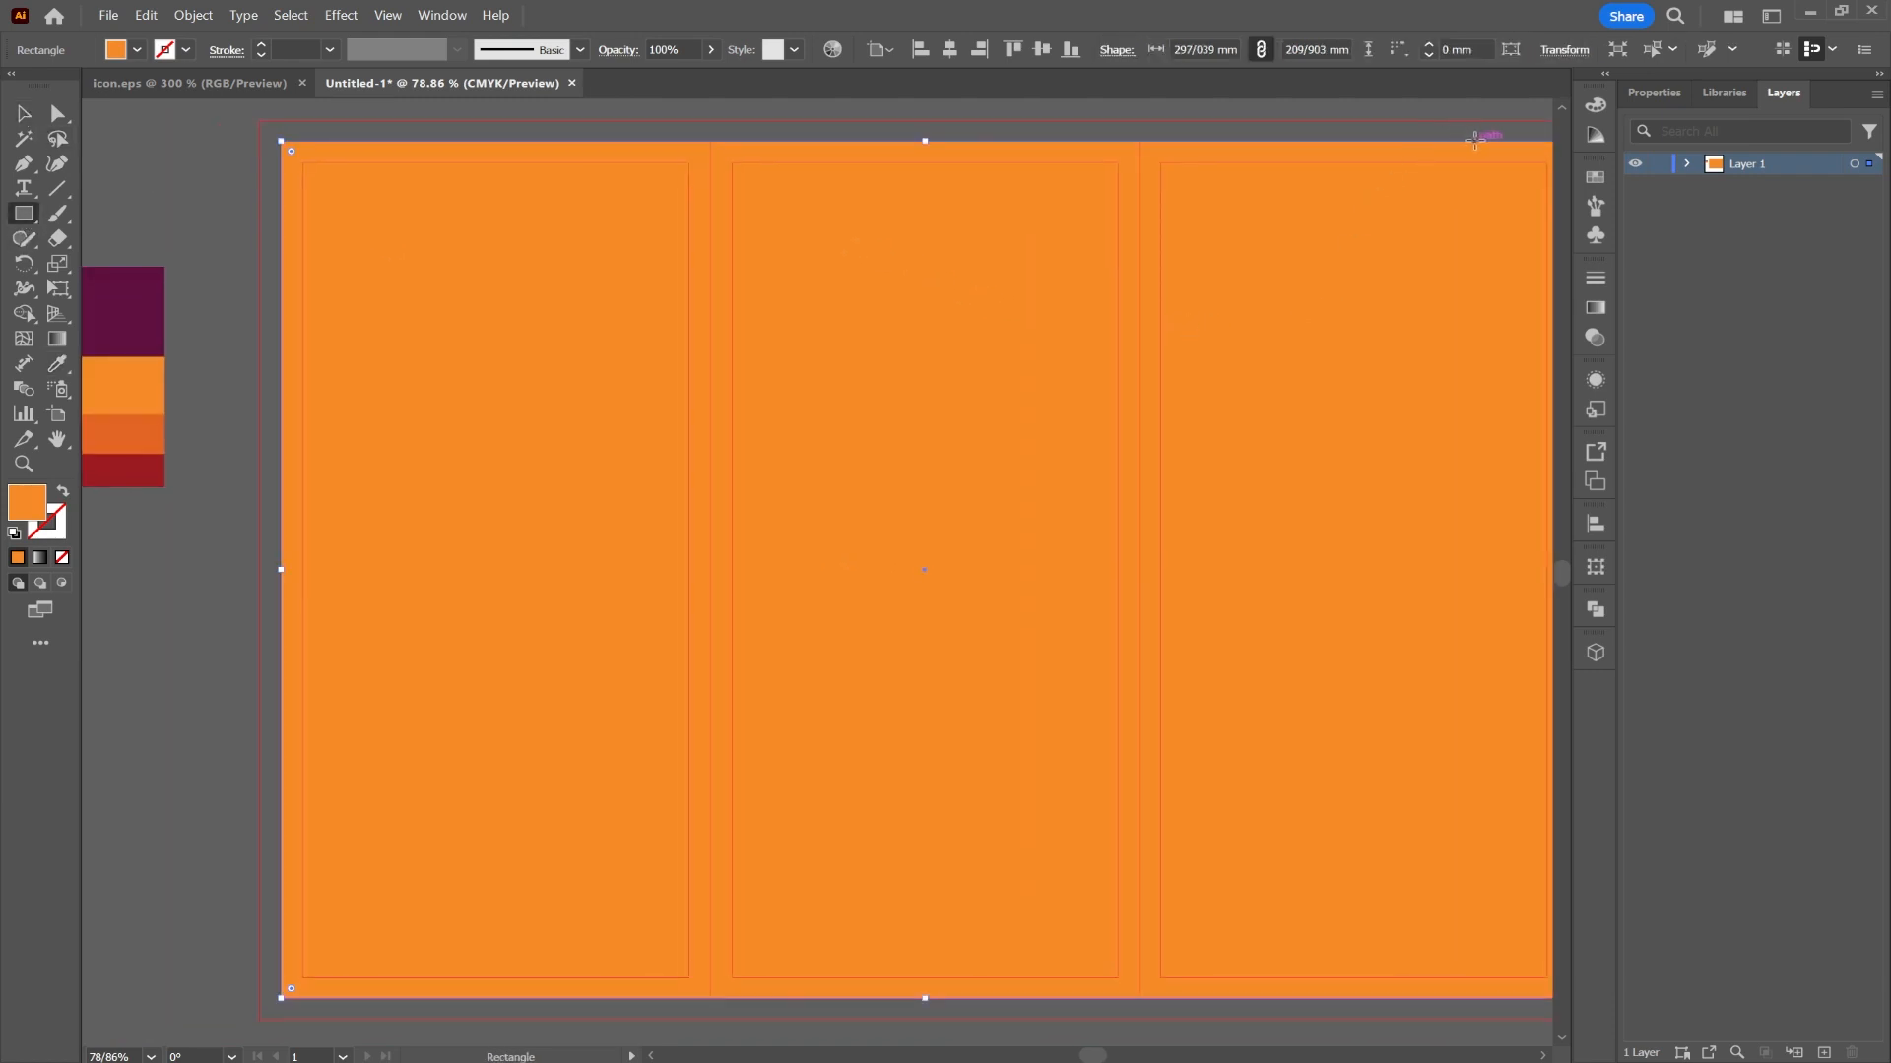
drag(1474, 140, 1194, 577)
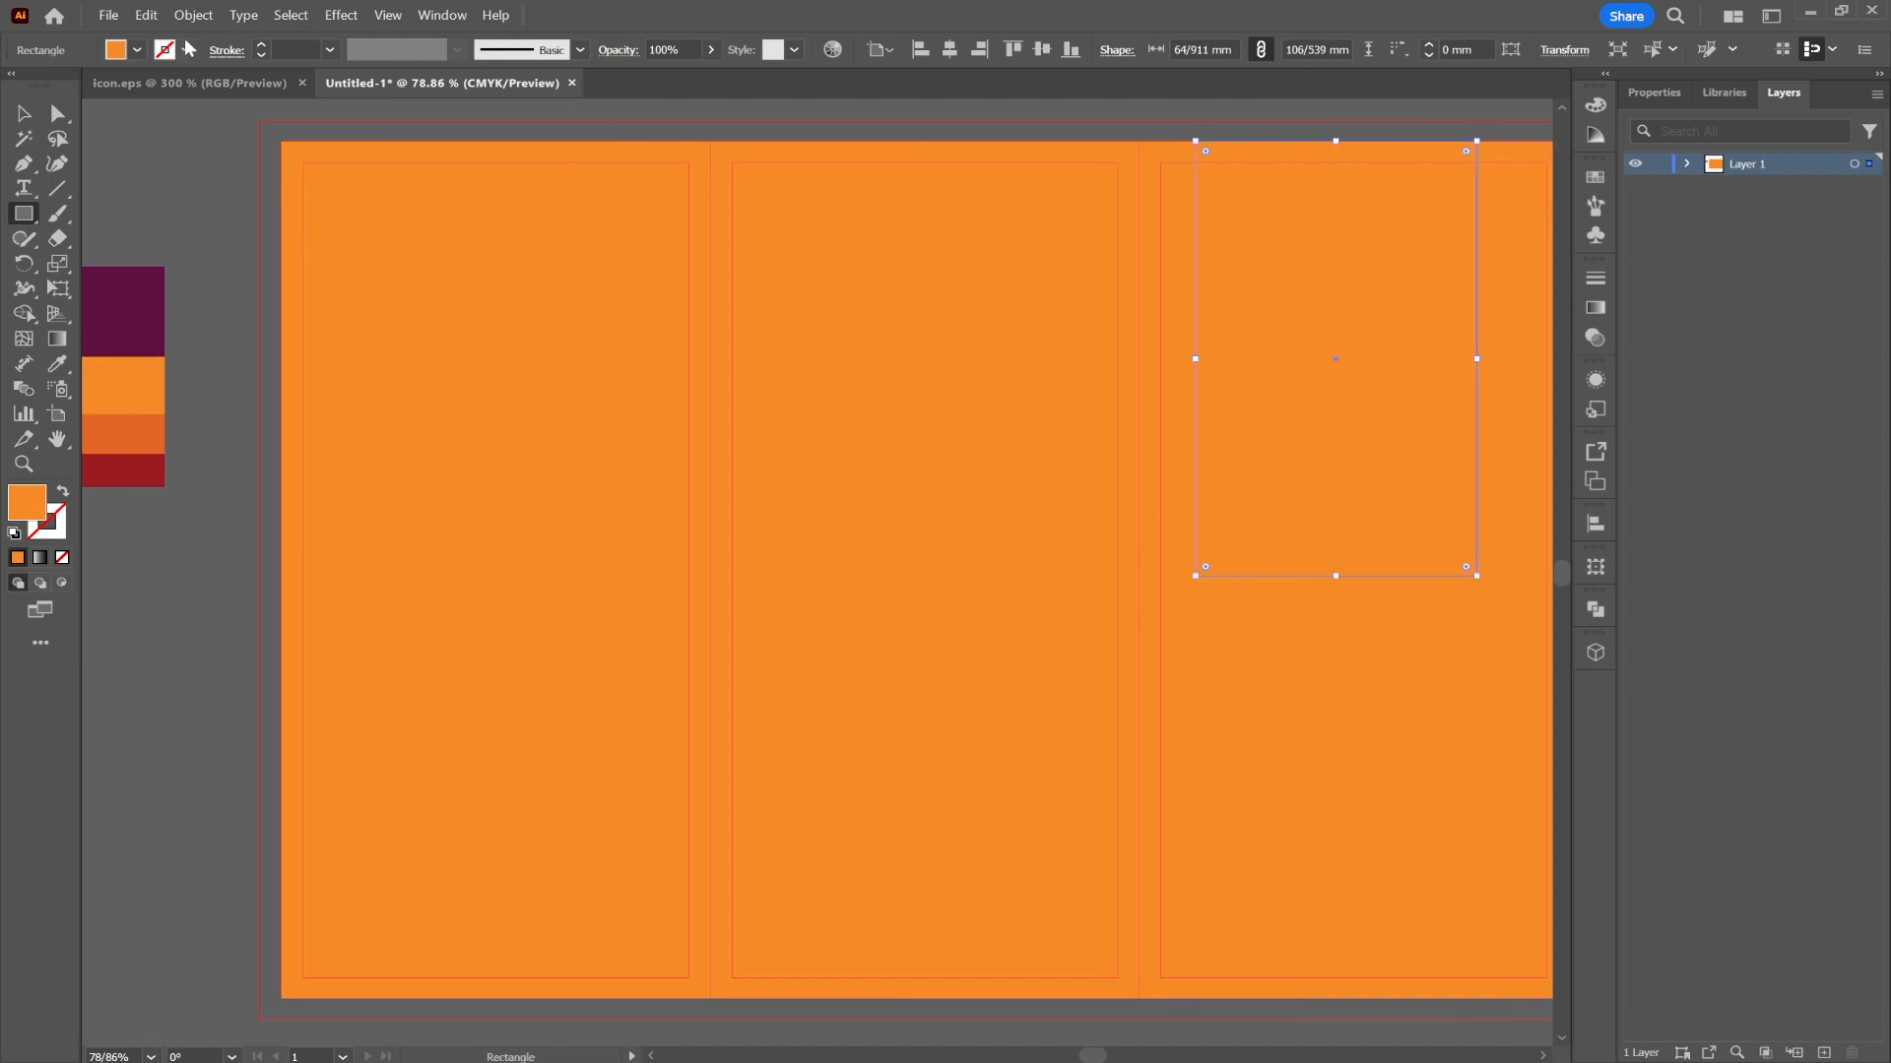
click(65, 365)
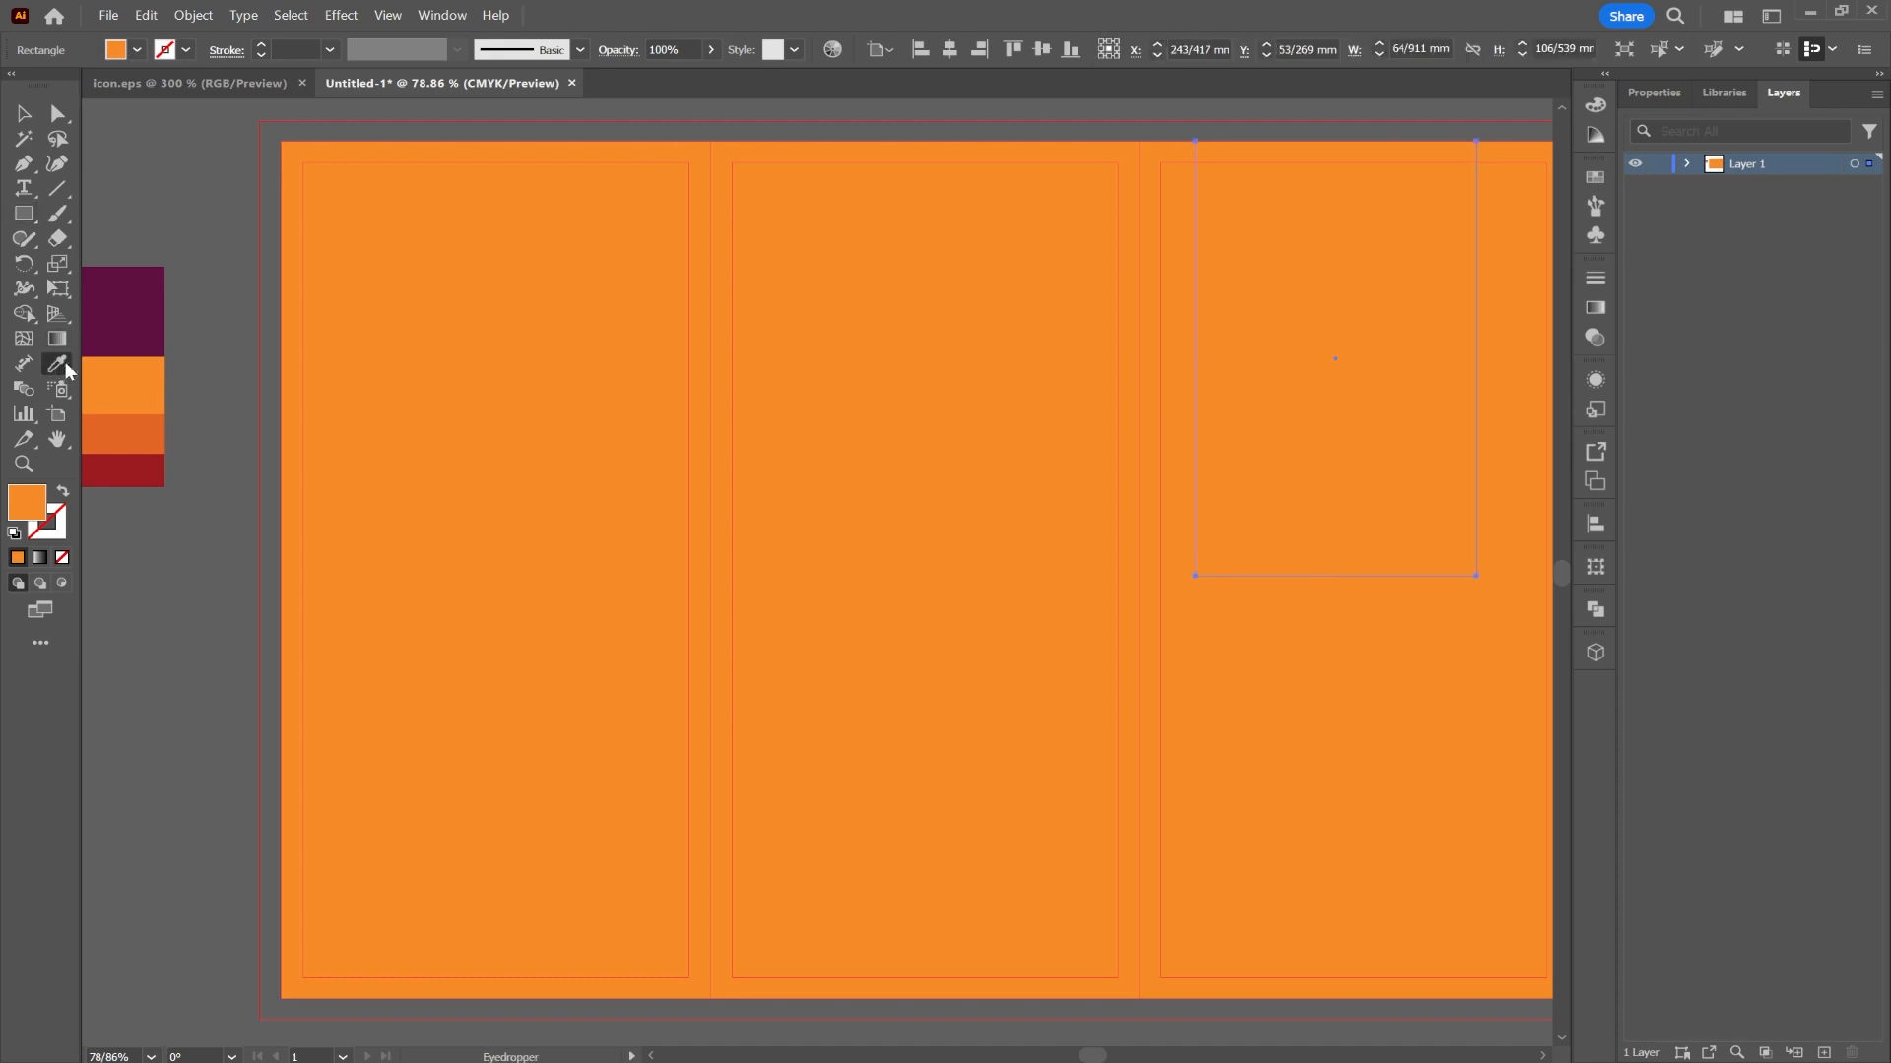
click(144, 465)
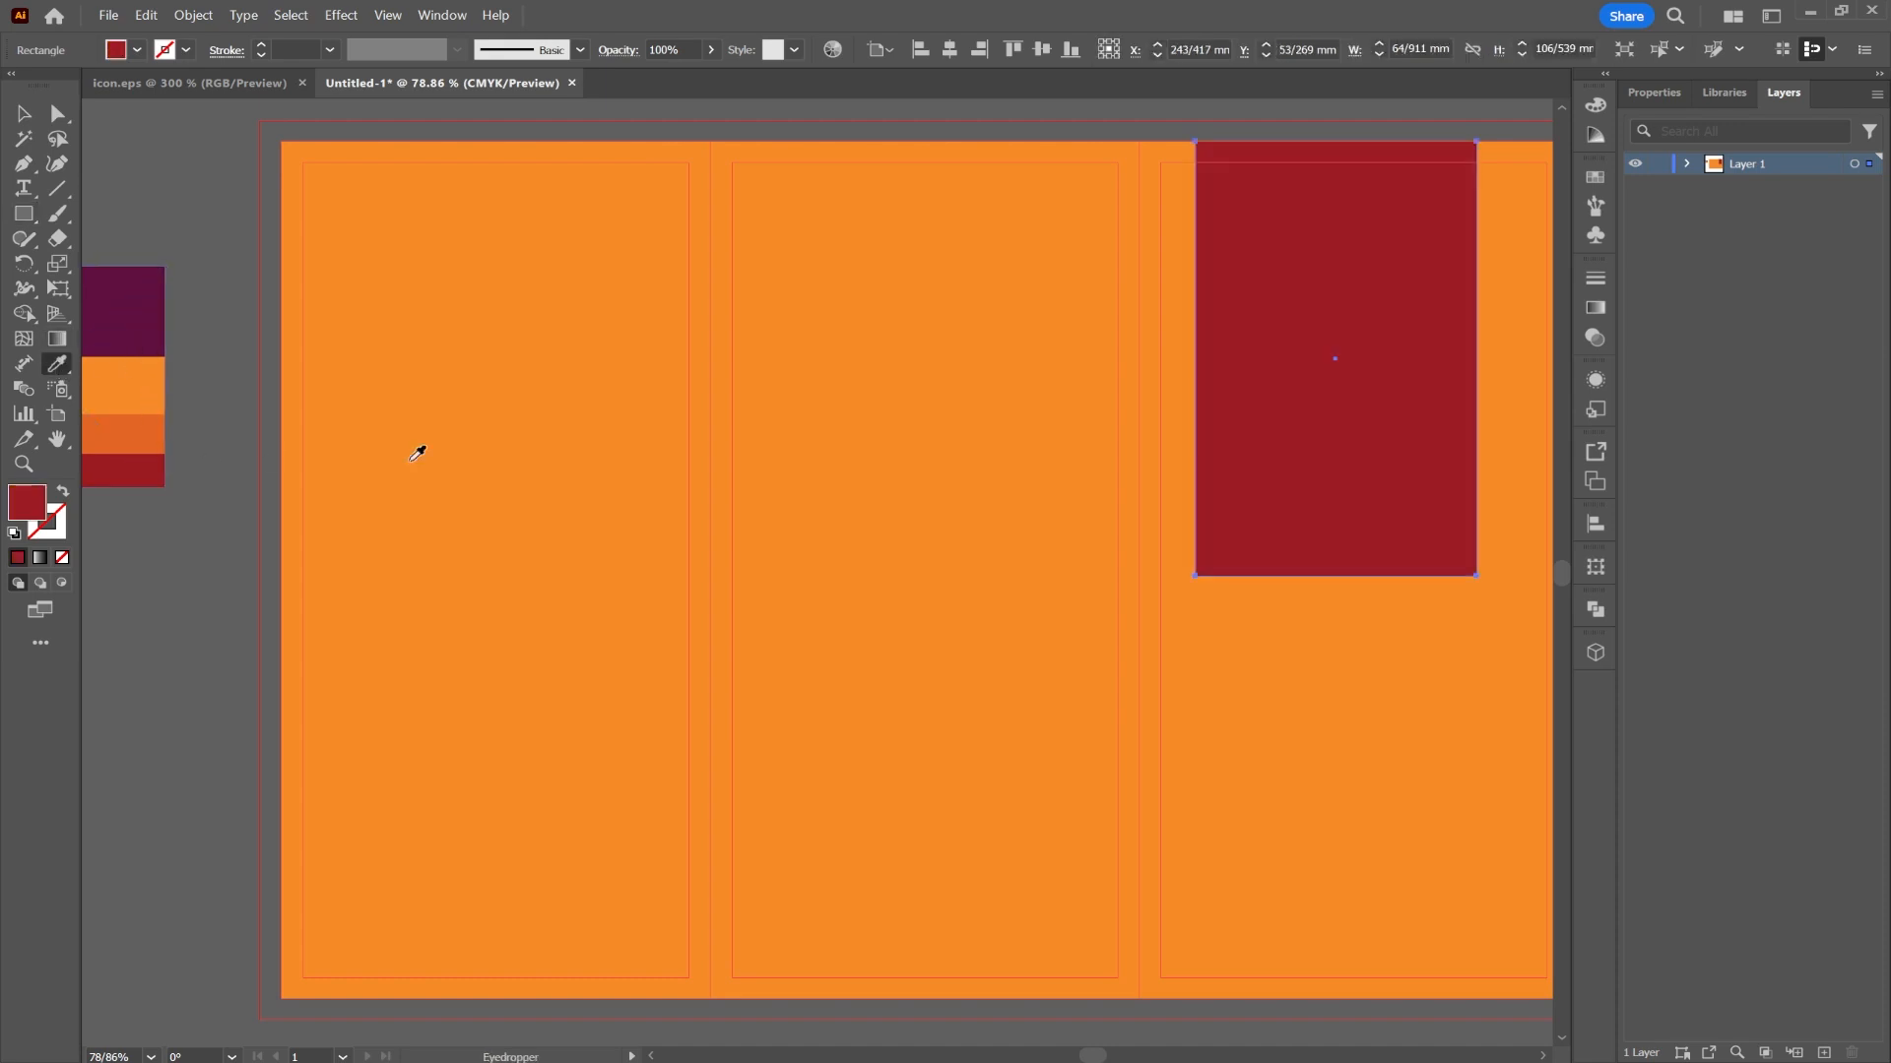
- Move the color palette image so it overlaps the outer edge of the first column
drag(496, 372, 465, 347)
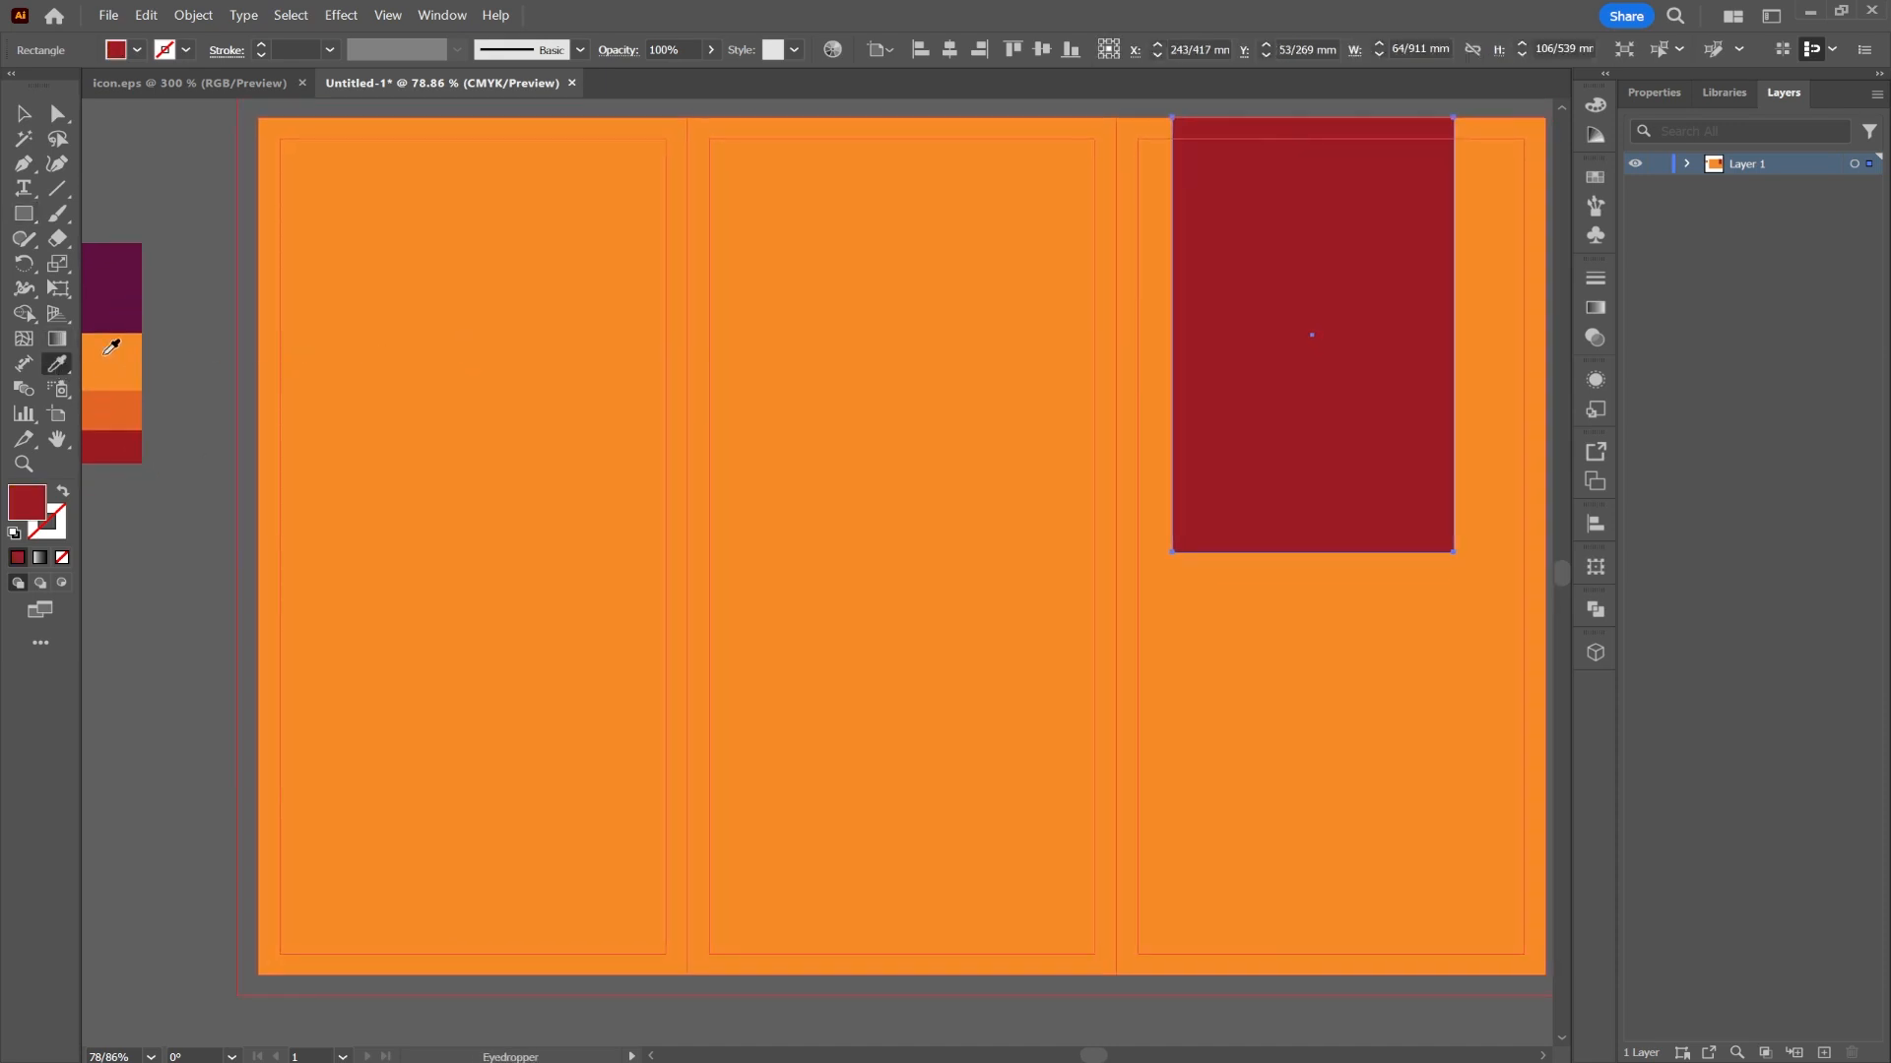
key(v)
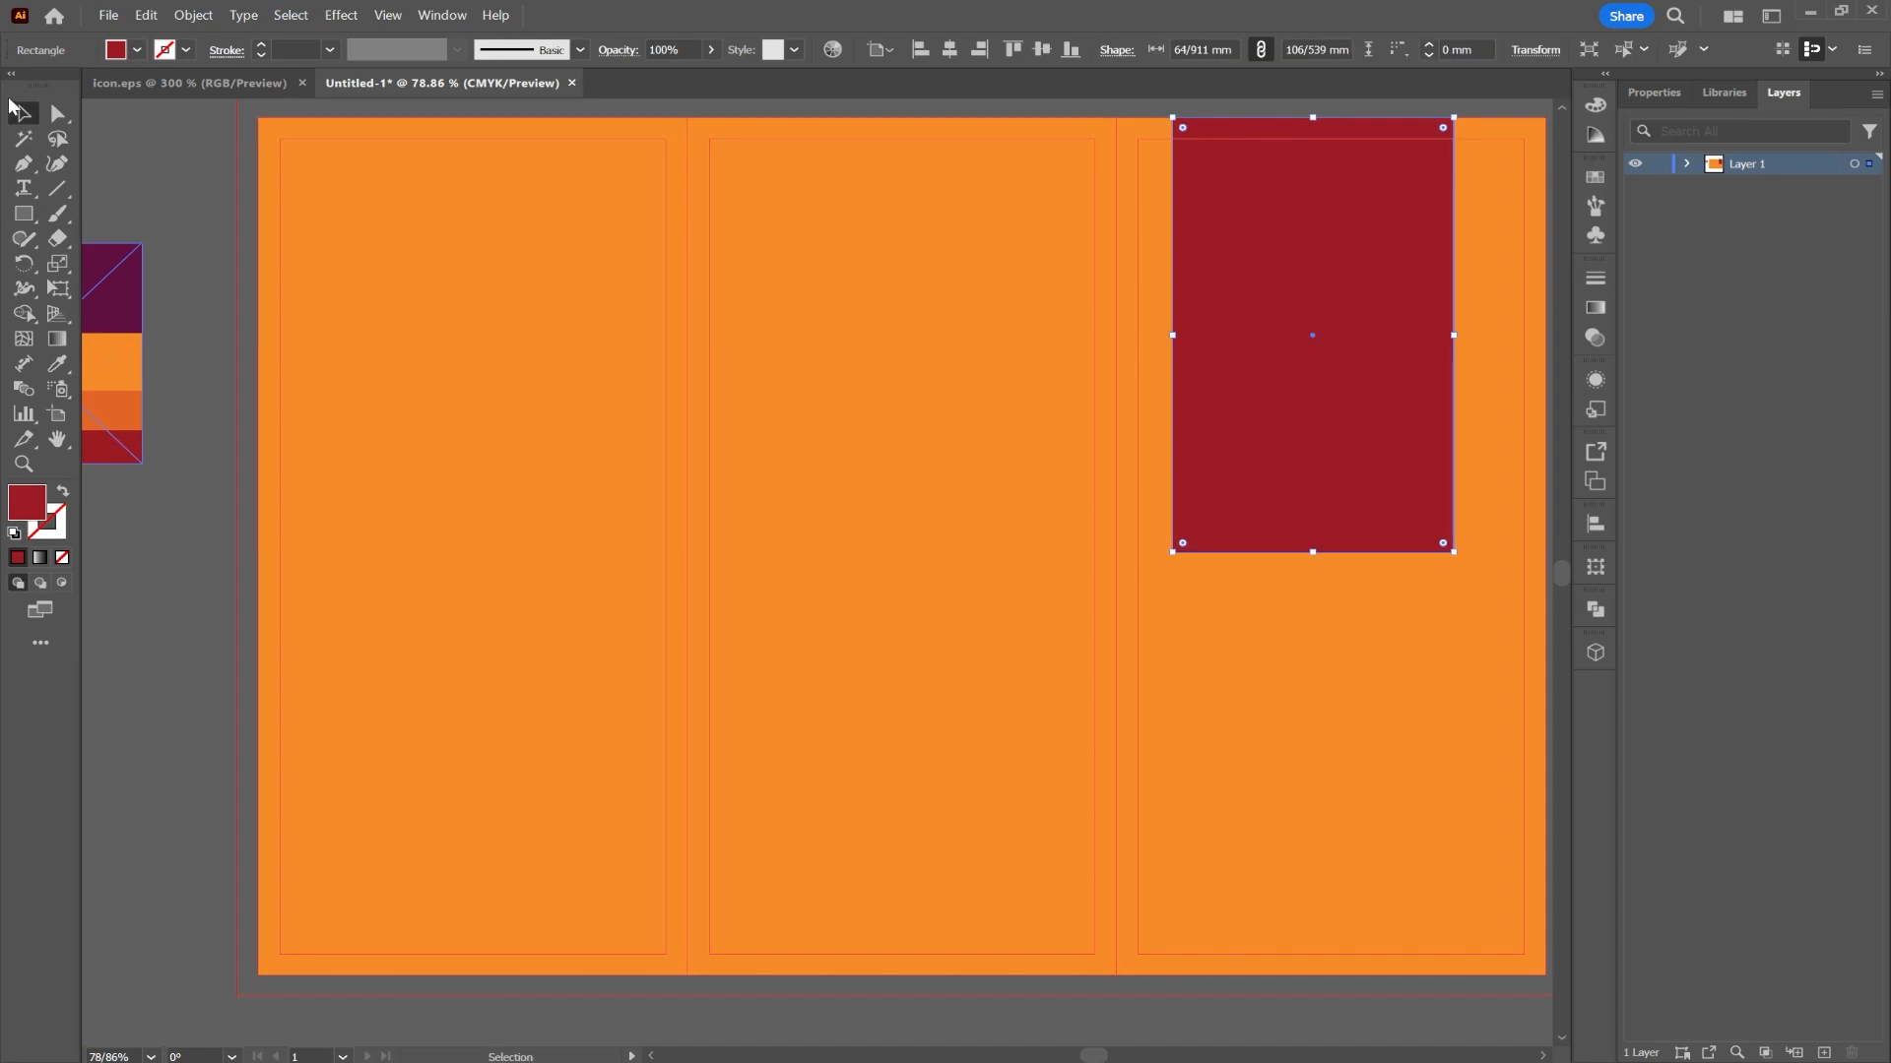
drag(101, 346, 310, 457)
drag(764, 506, 646, 495)
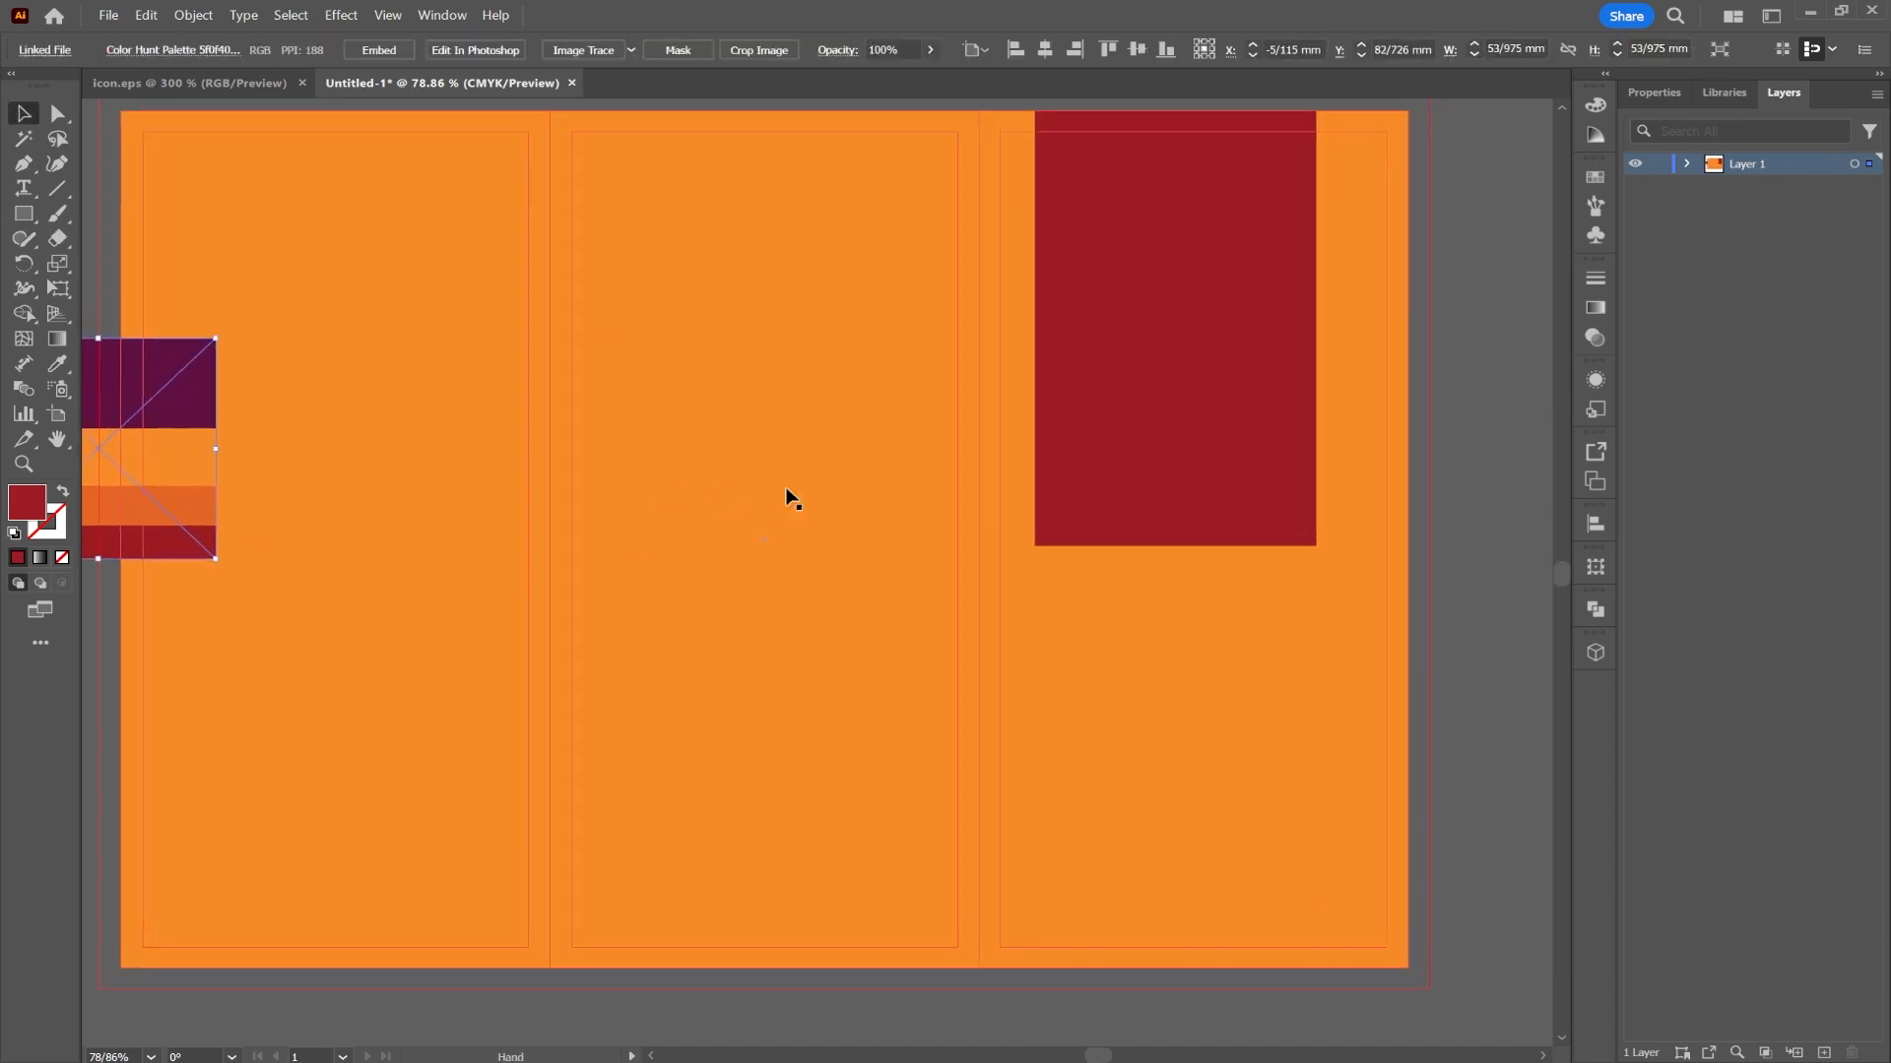
- Resize the dark red rectangle to about 68 × 95 mm, with its top edge on the bleed line above the third column
click(1135, 375)
drag(1315, 329, 1360, 328)
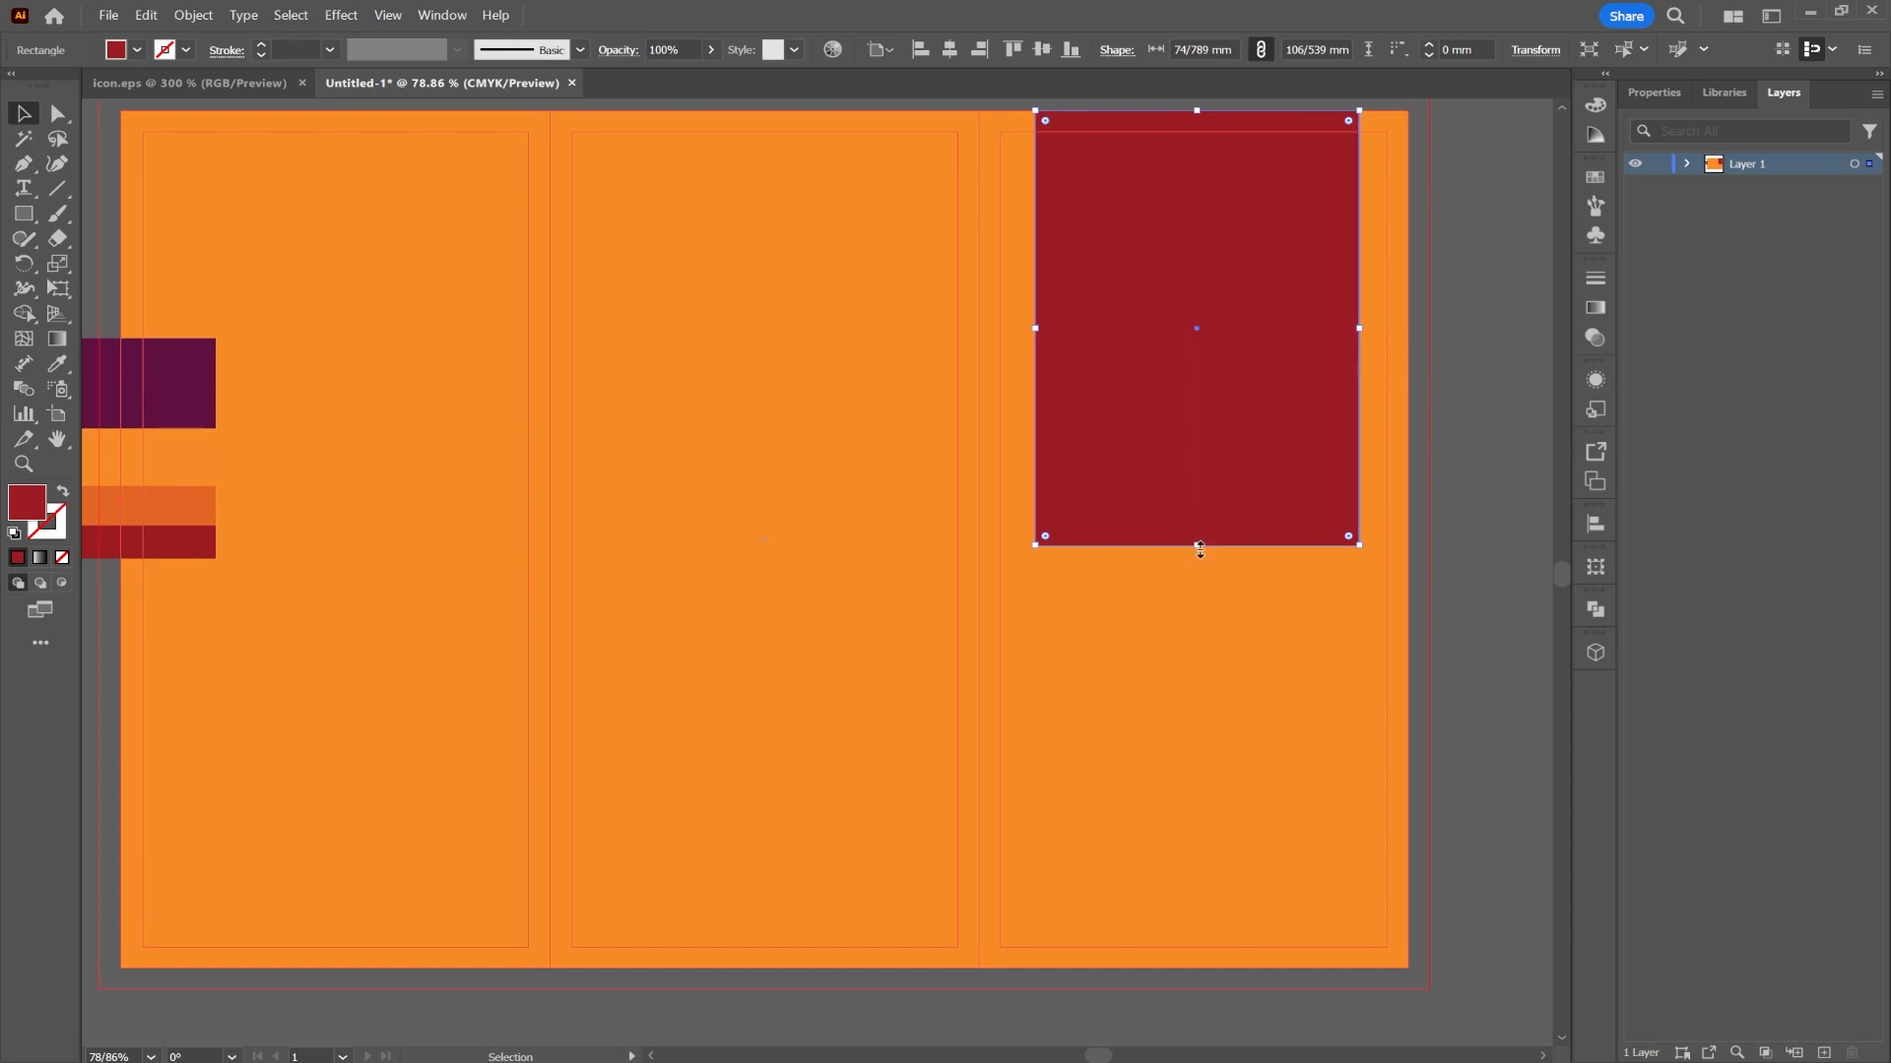
drag(1360, 328, 1342, 327)
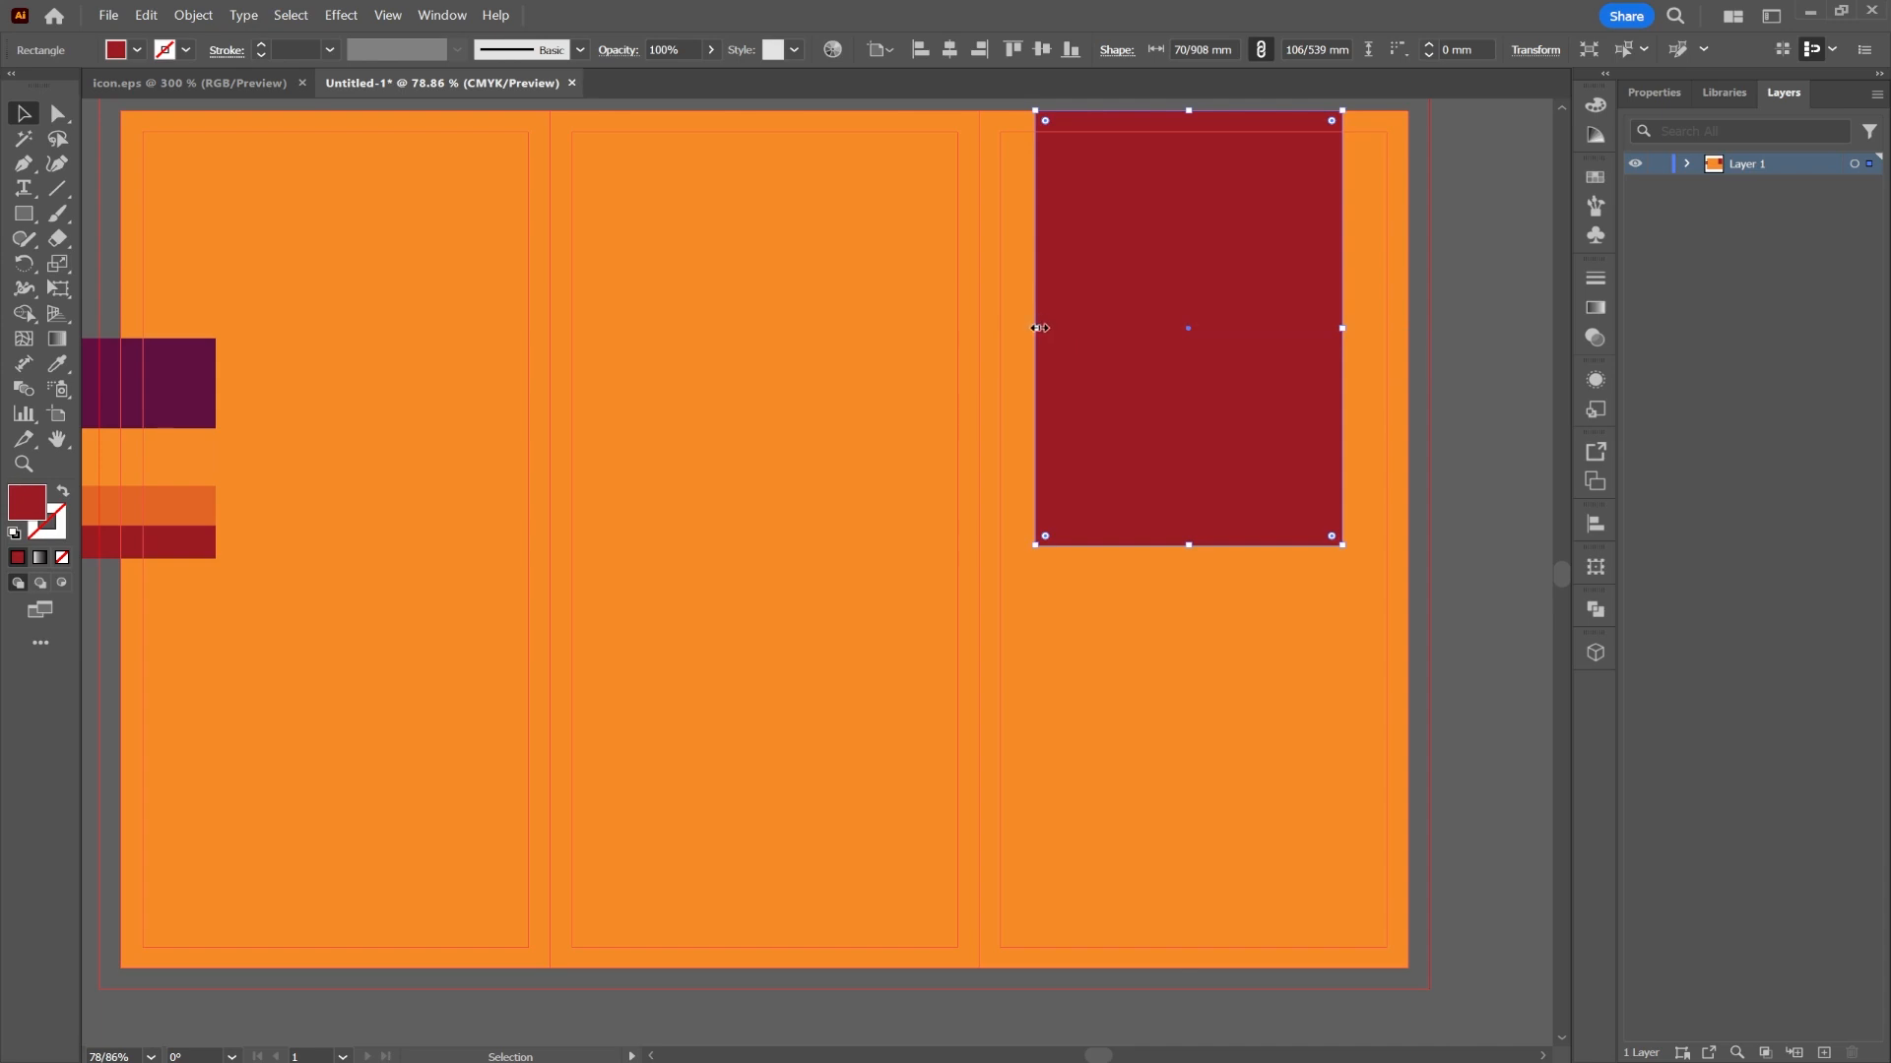
mouse_move(1039, 328)
mouse_down()
mouse_move(1089, 328)
mouse_move(1047, 330)
mouse_up()
drag(1211, 365, 1208, 292)
scroll(1246, 430, up, 3)
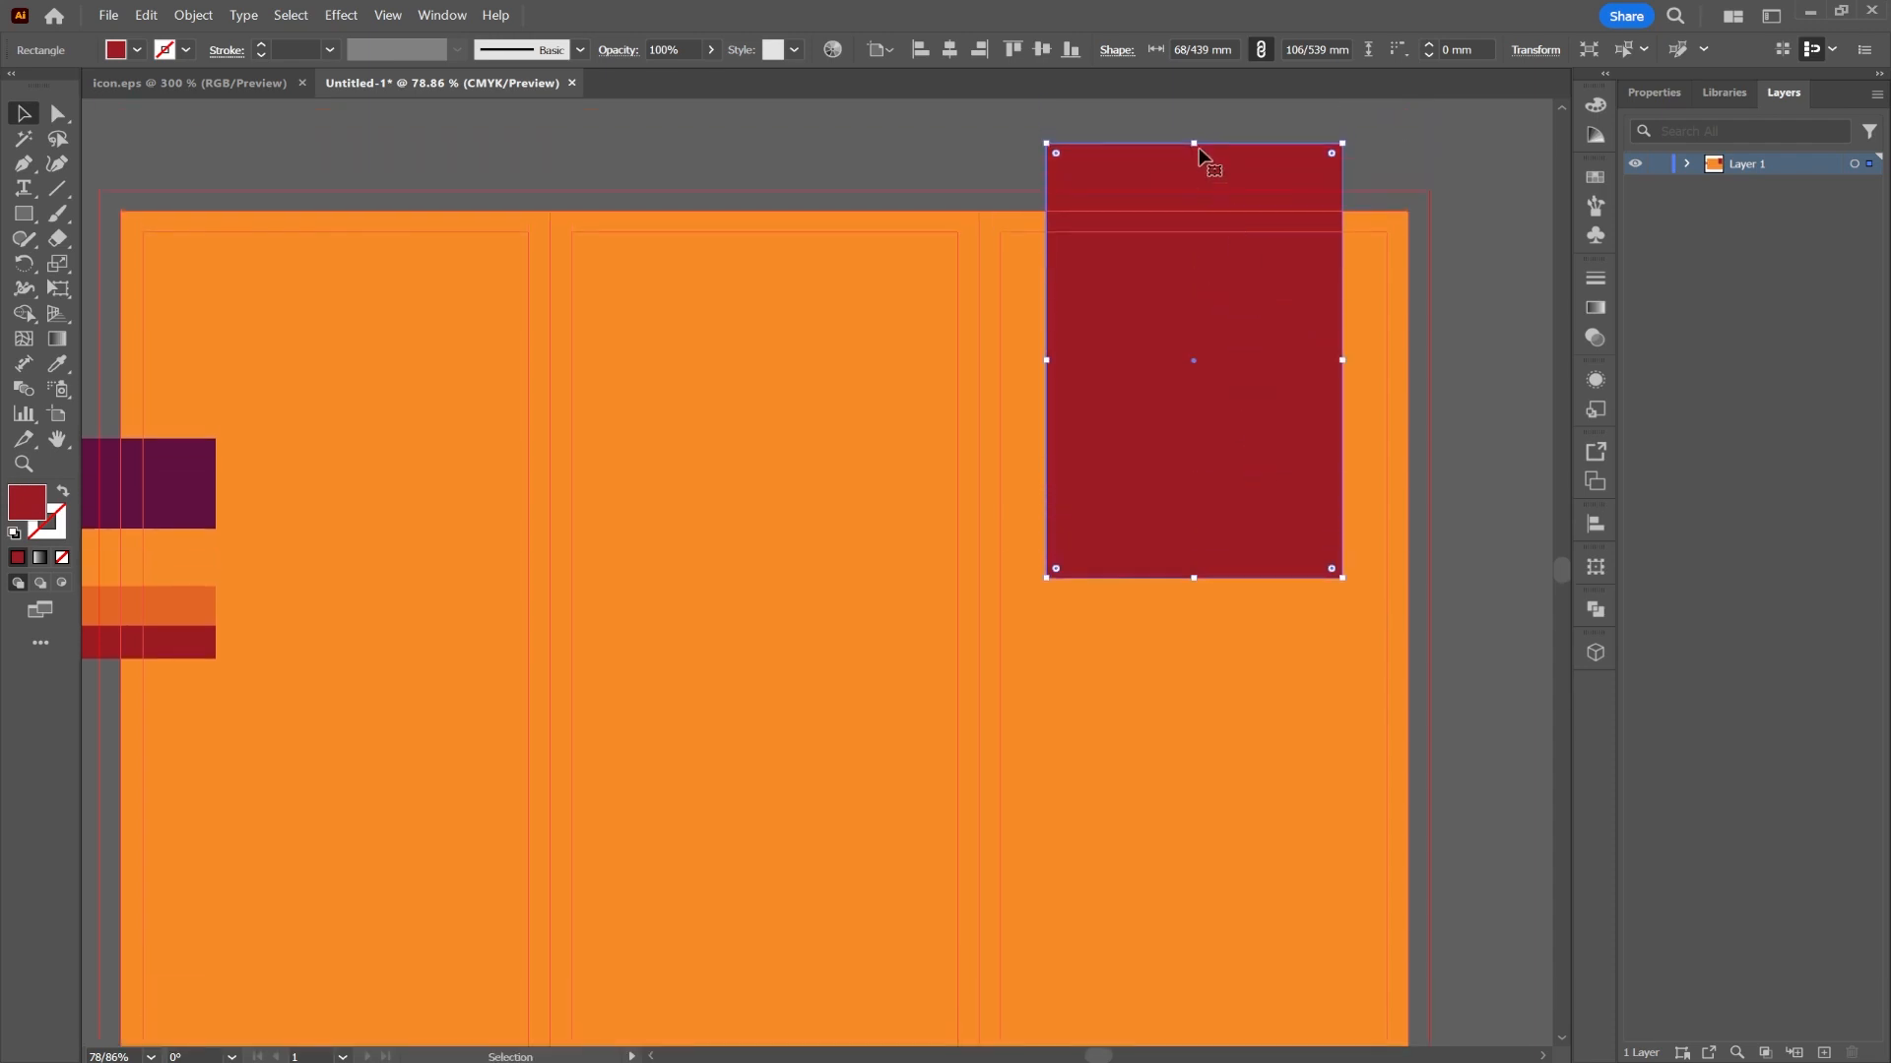
drag(1197, 142, 1194, 190)
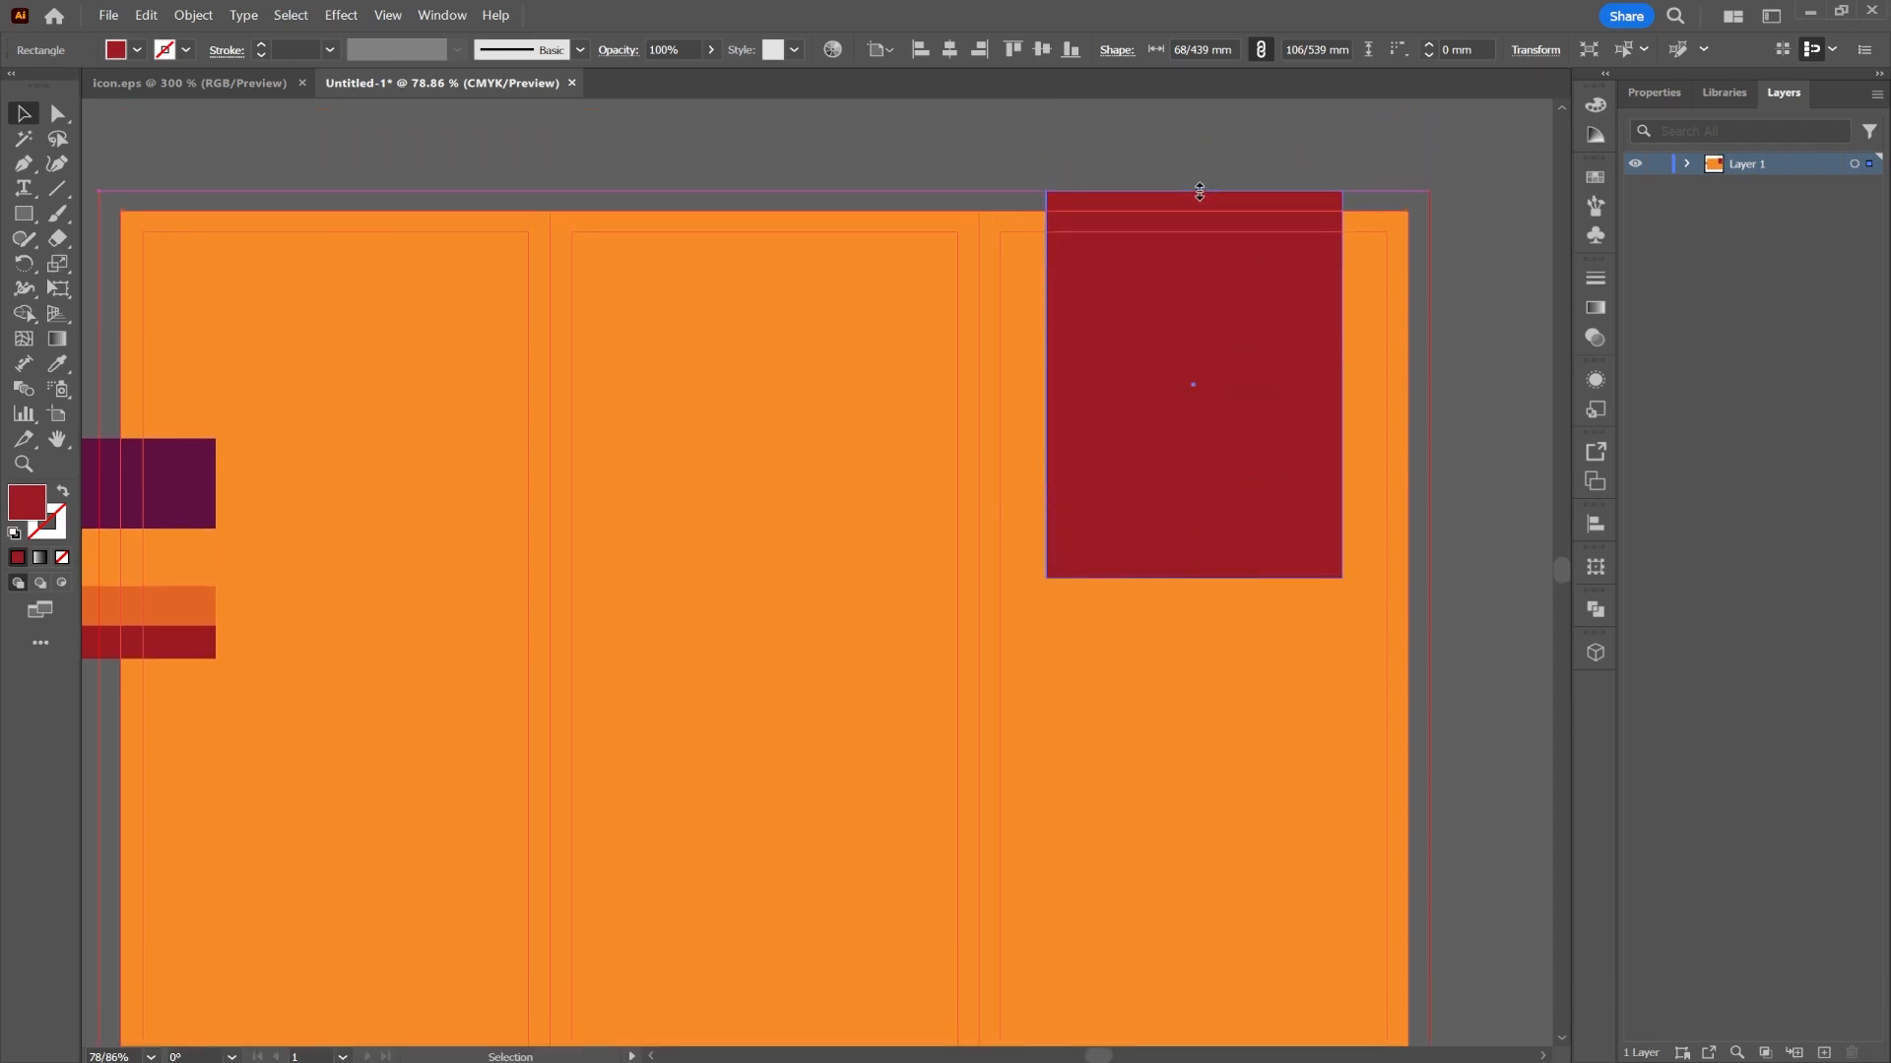
- Create a six-sided polygon with a 17.639 mm radius in the middle column and fill it with white
click(24, 214)
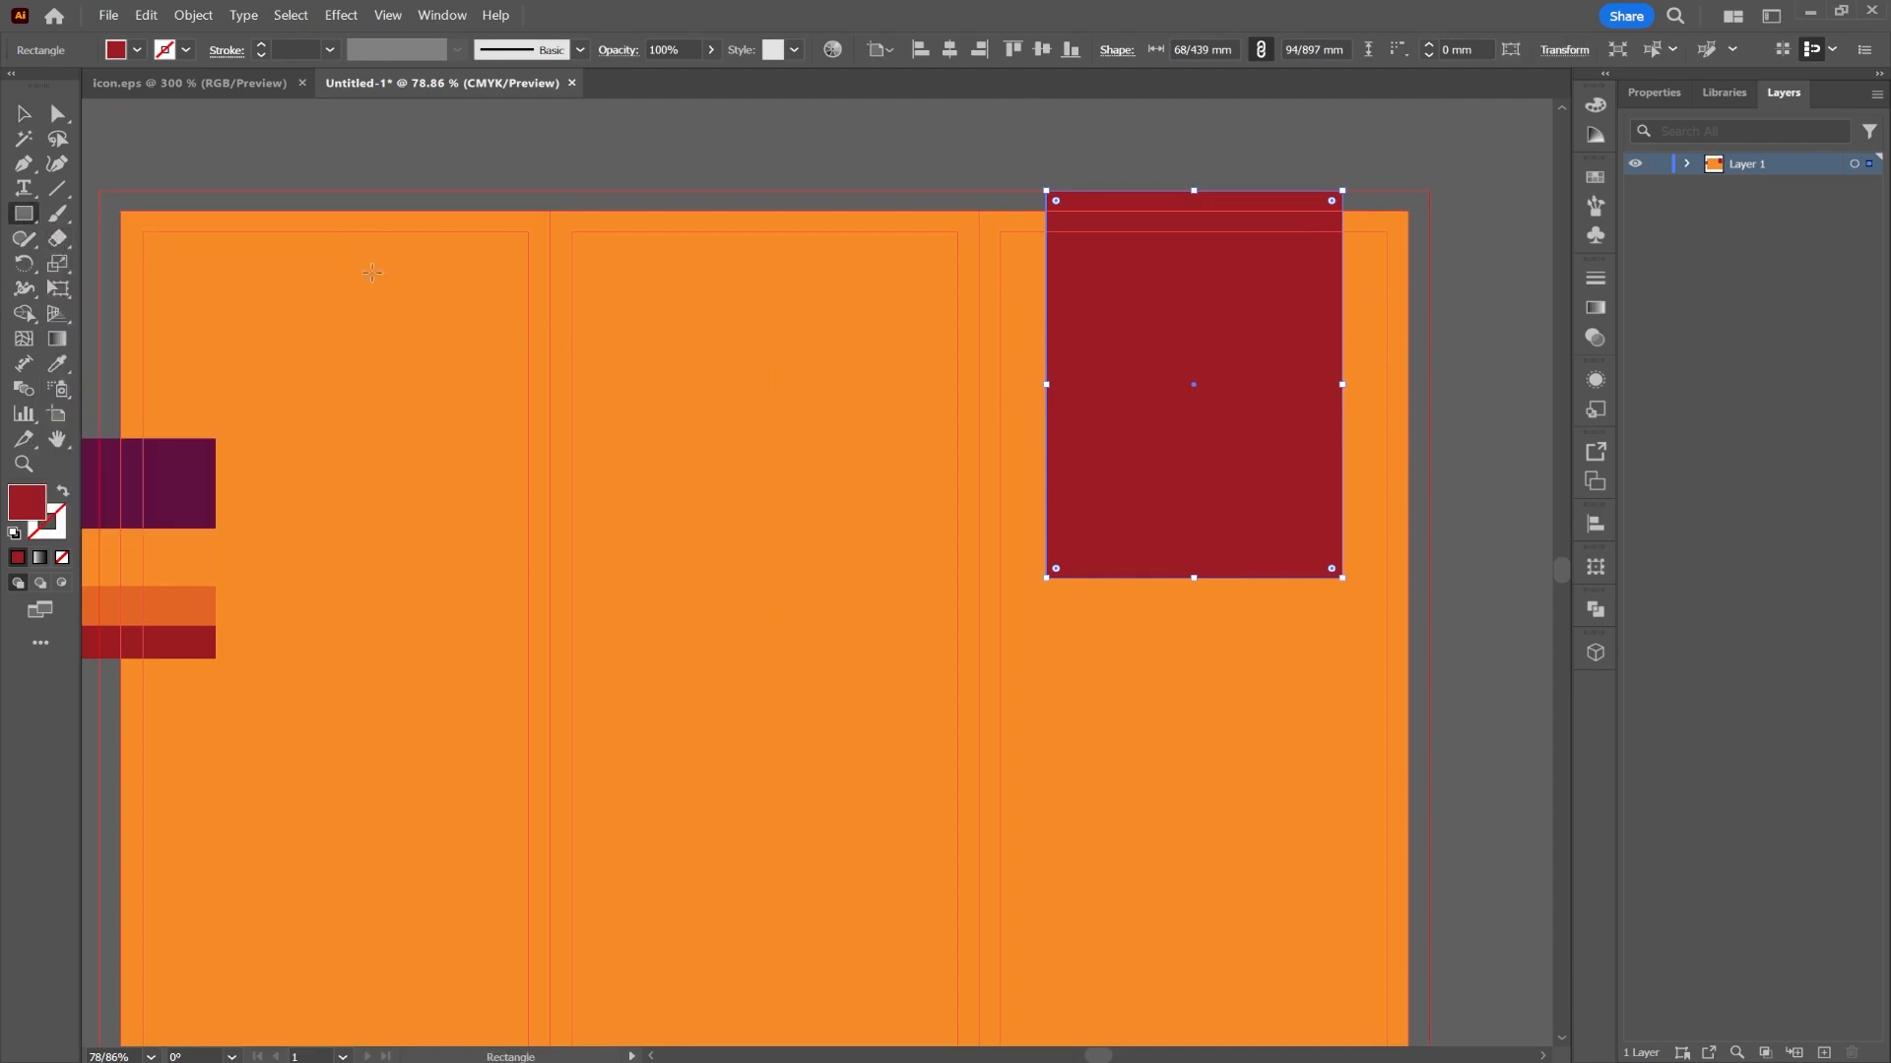
click(37, 225)
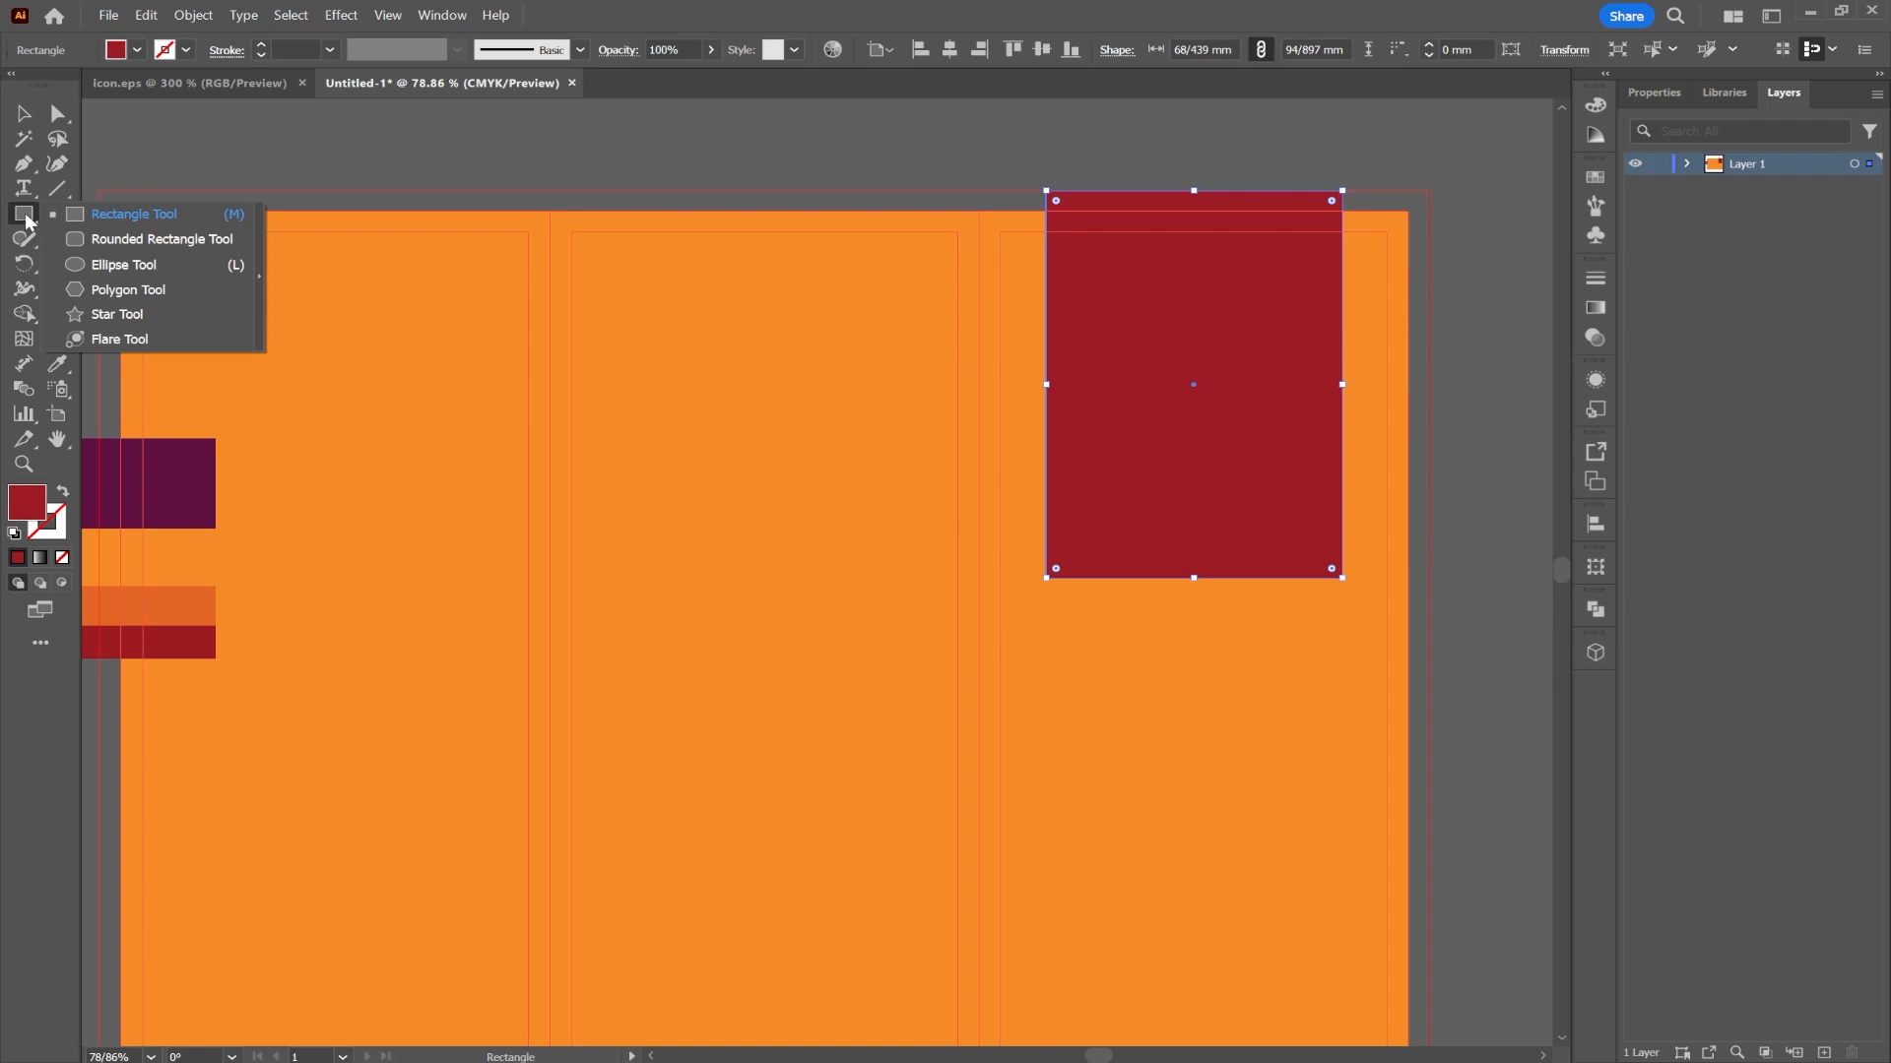
click(89, 292)
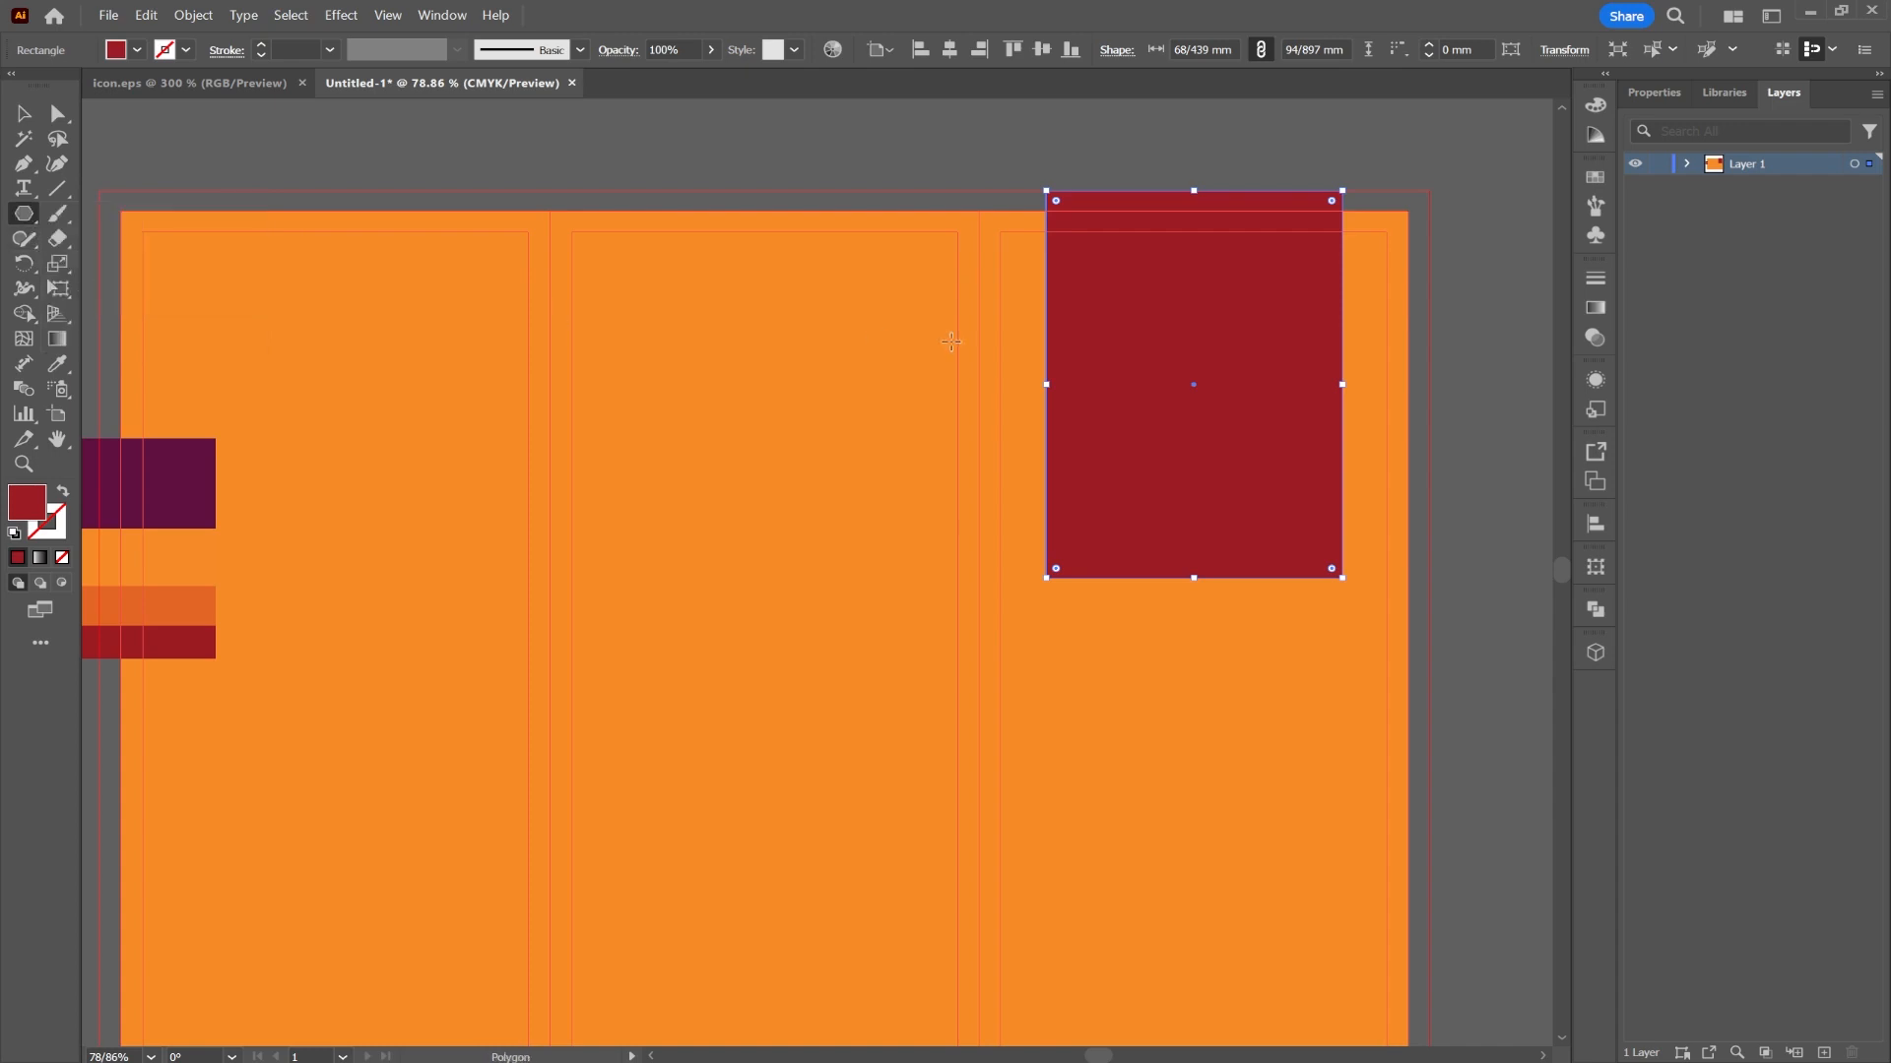
click(786, 450)
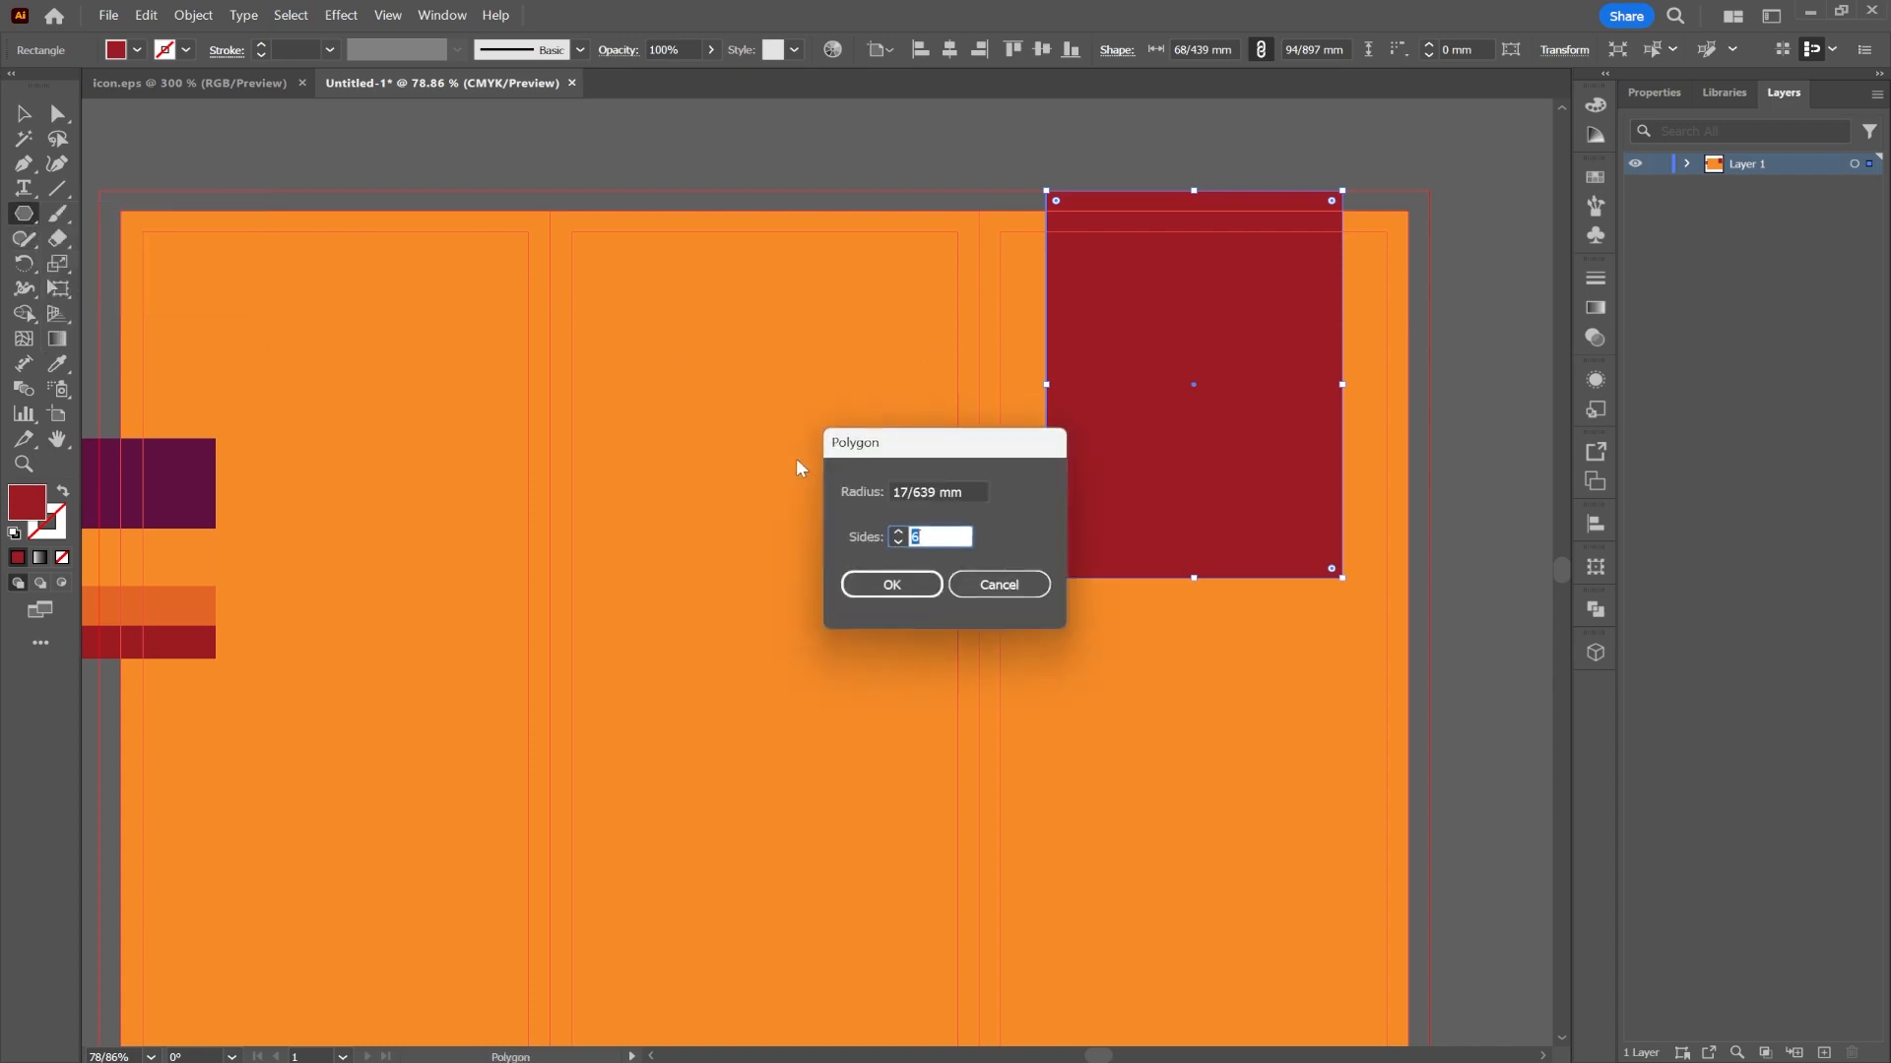
click(891, 585)
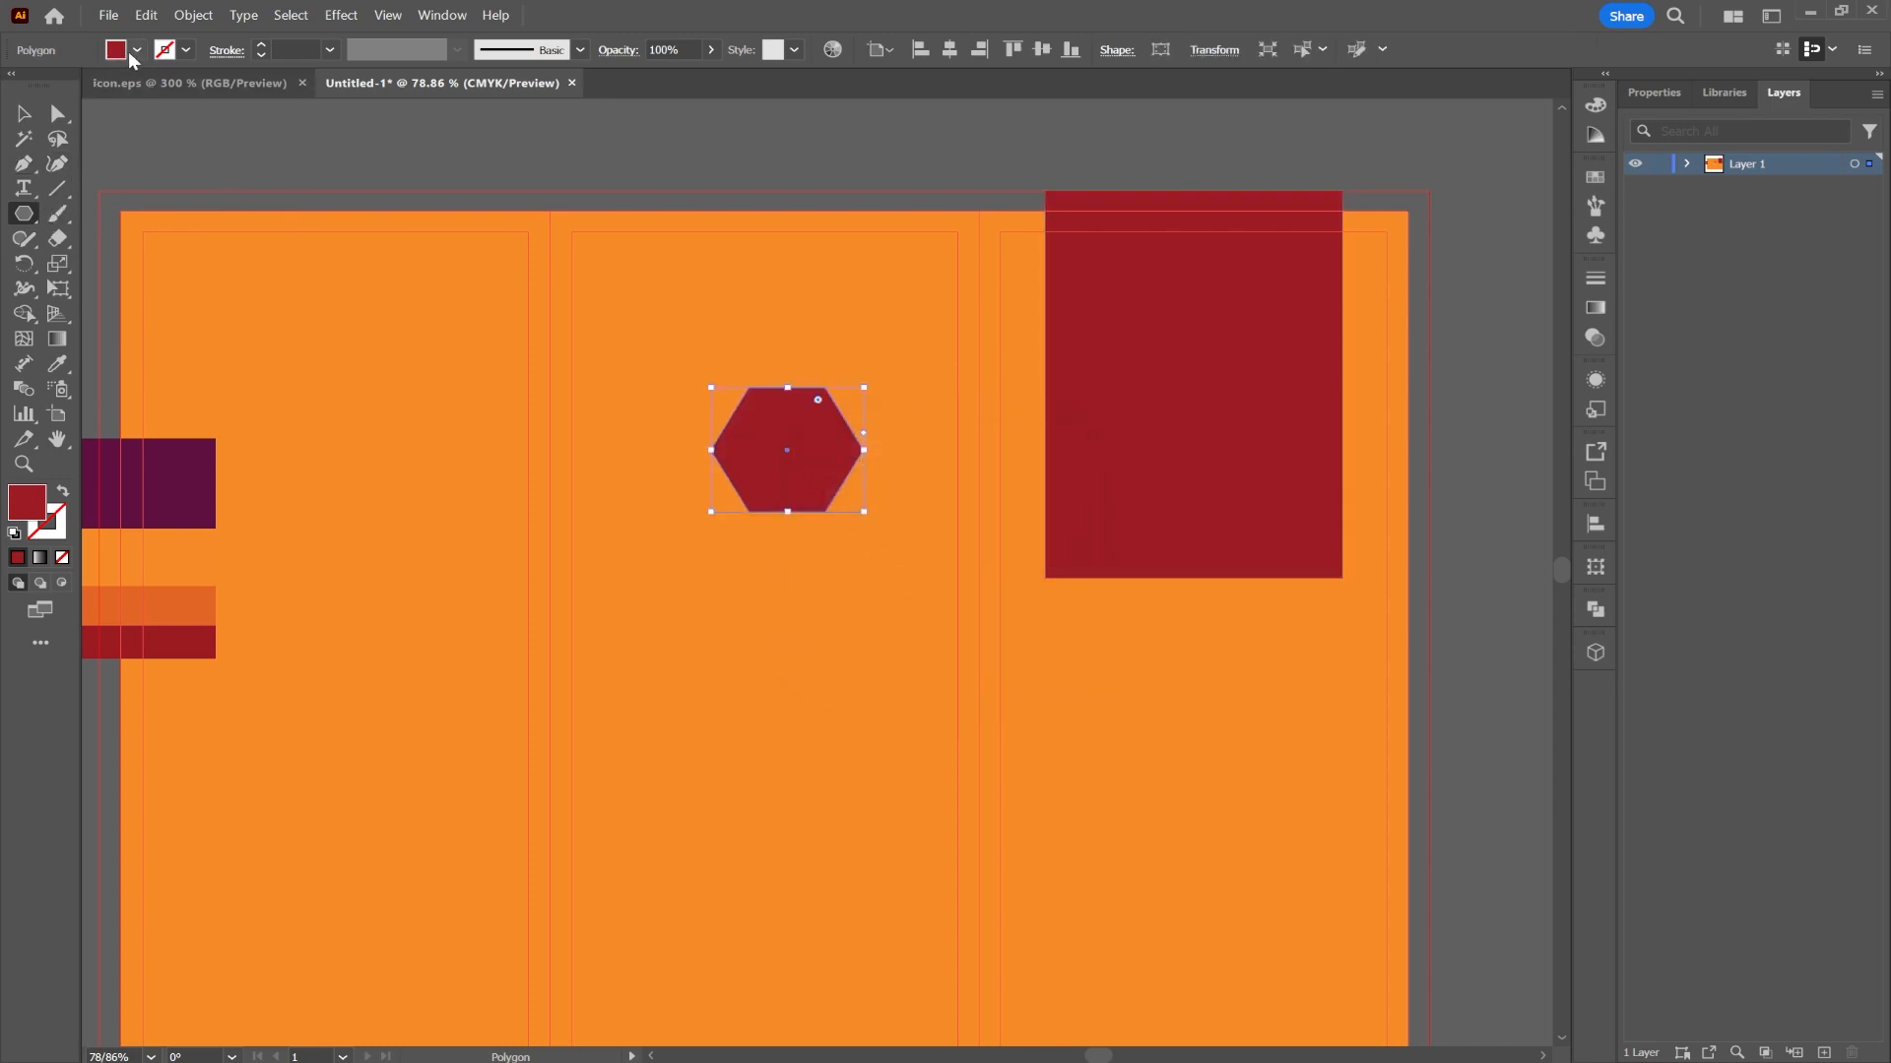
click(131, 51)
click(46, 85)
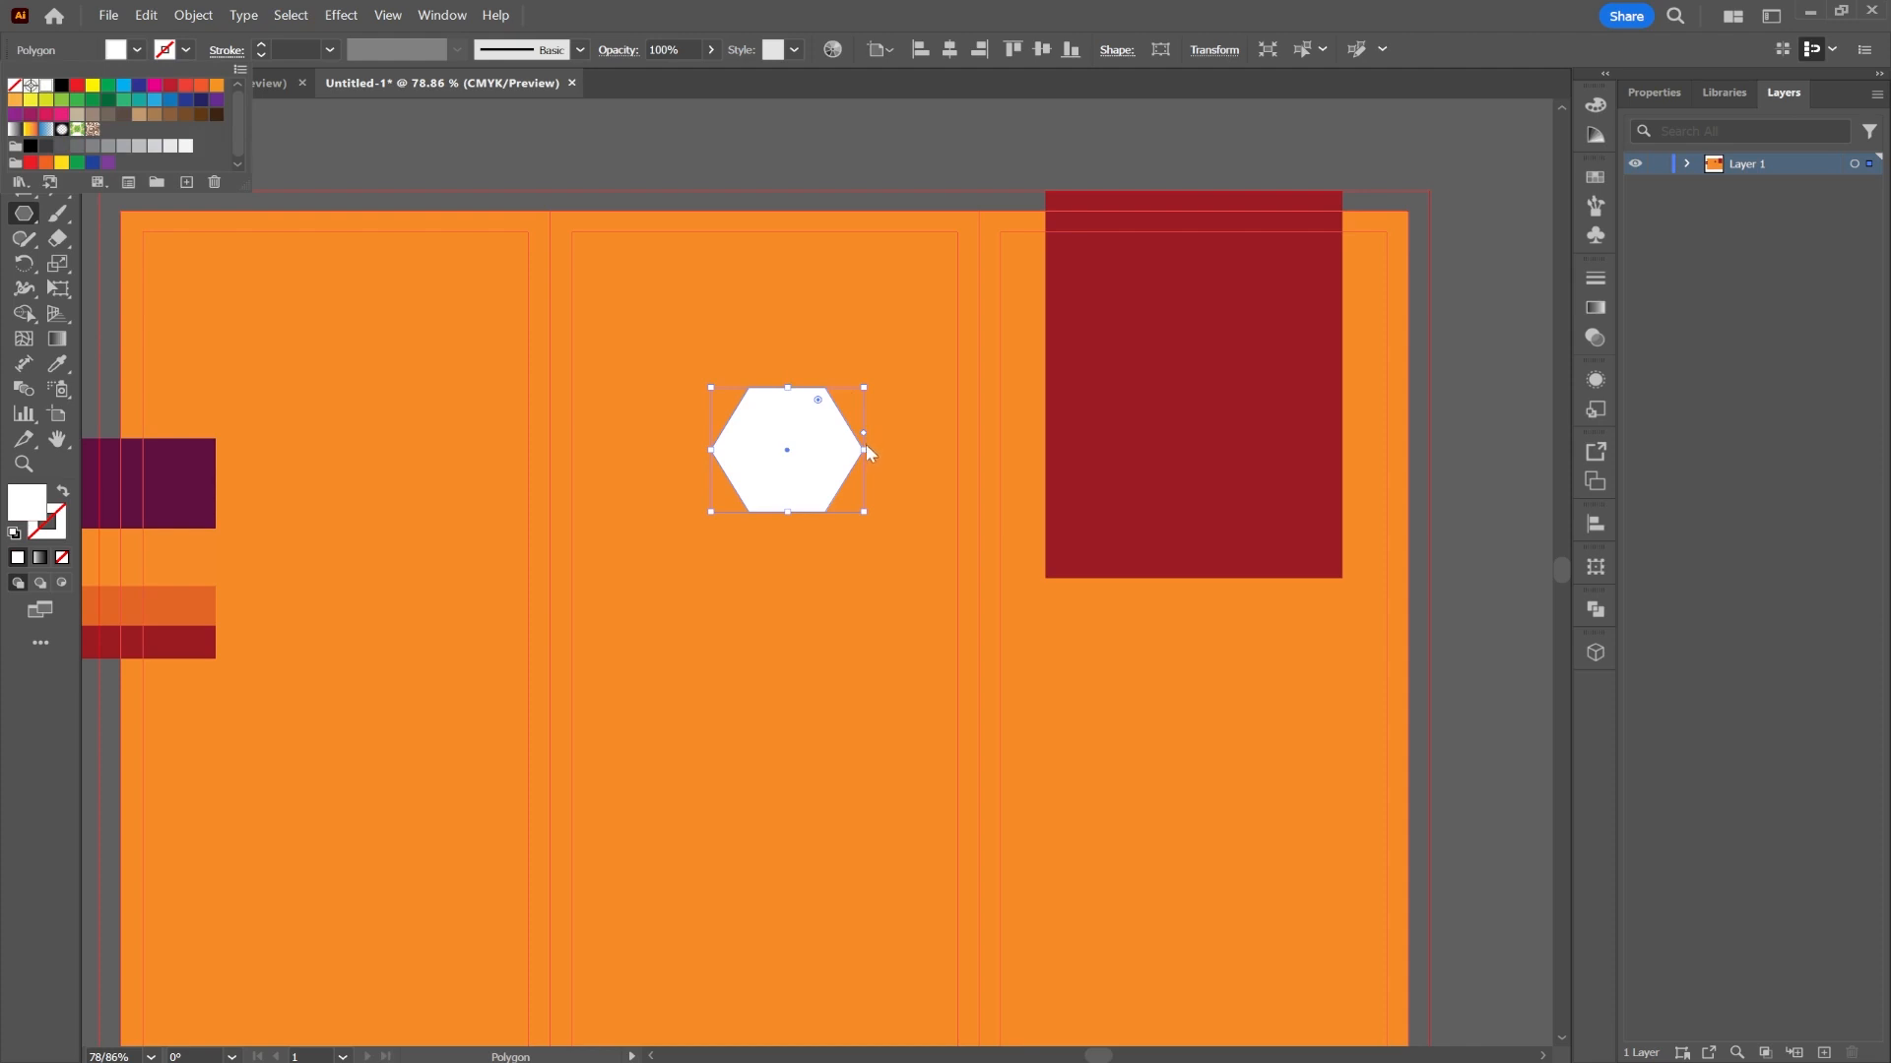
- Enlarge the white hexagon and move it over the lower end of the dark red rectangle
drag(862, 453, 1074, 475)
drag(951, 480, 1169, 606)
key(ctrl+z)
click(24, 114)
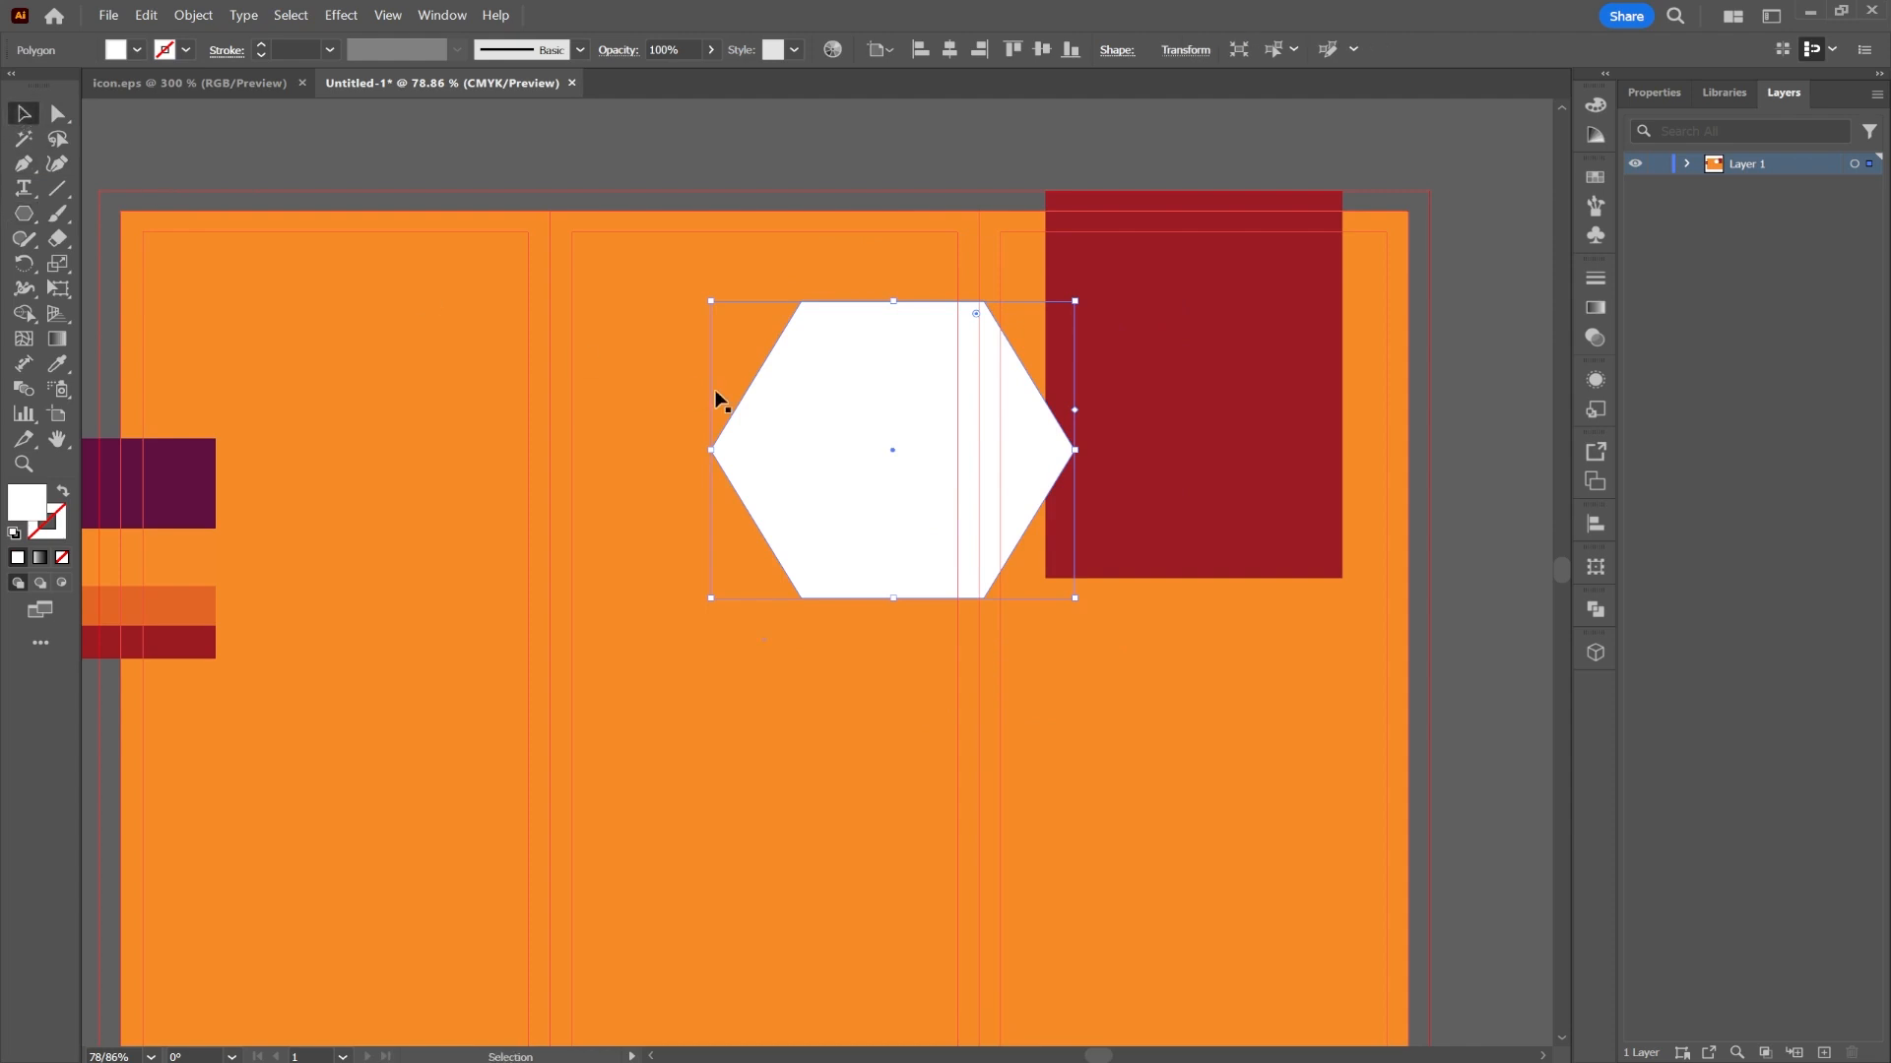
drag(845, 413, 1157, 662)
drag(1150, 662, 1144, 588)
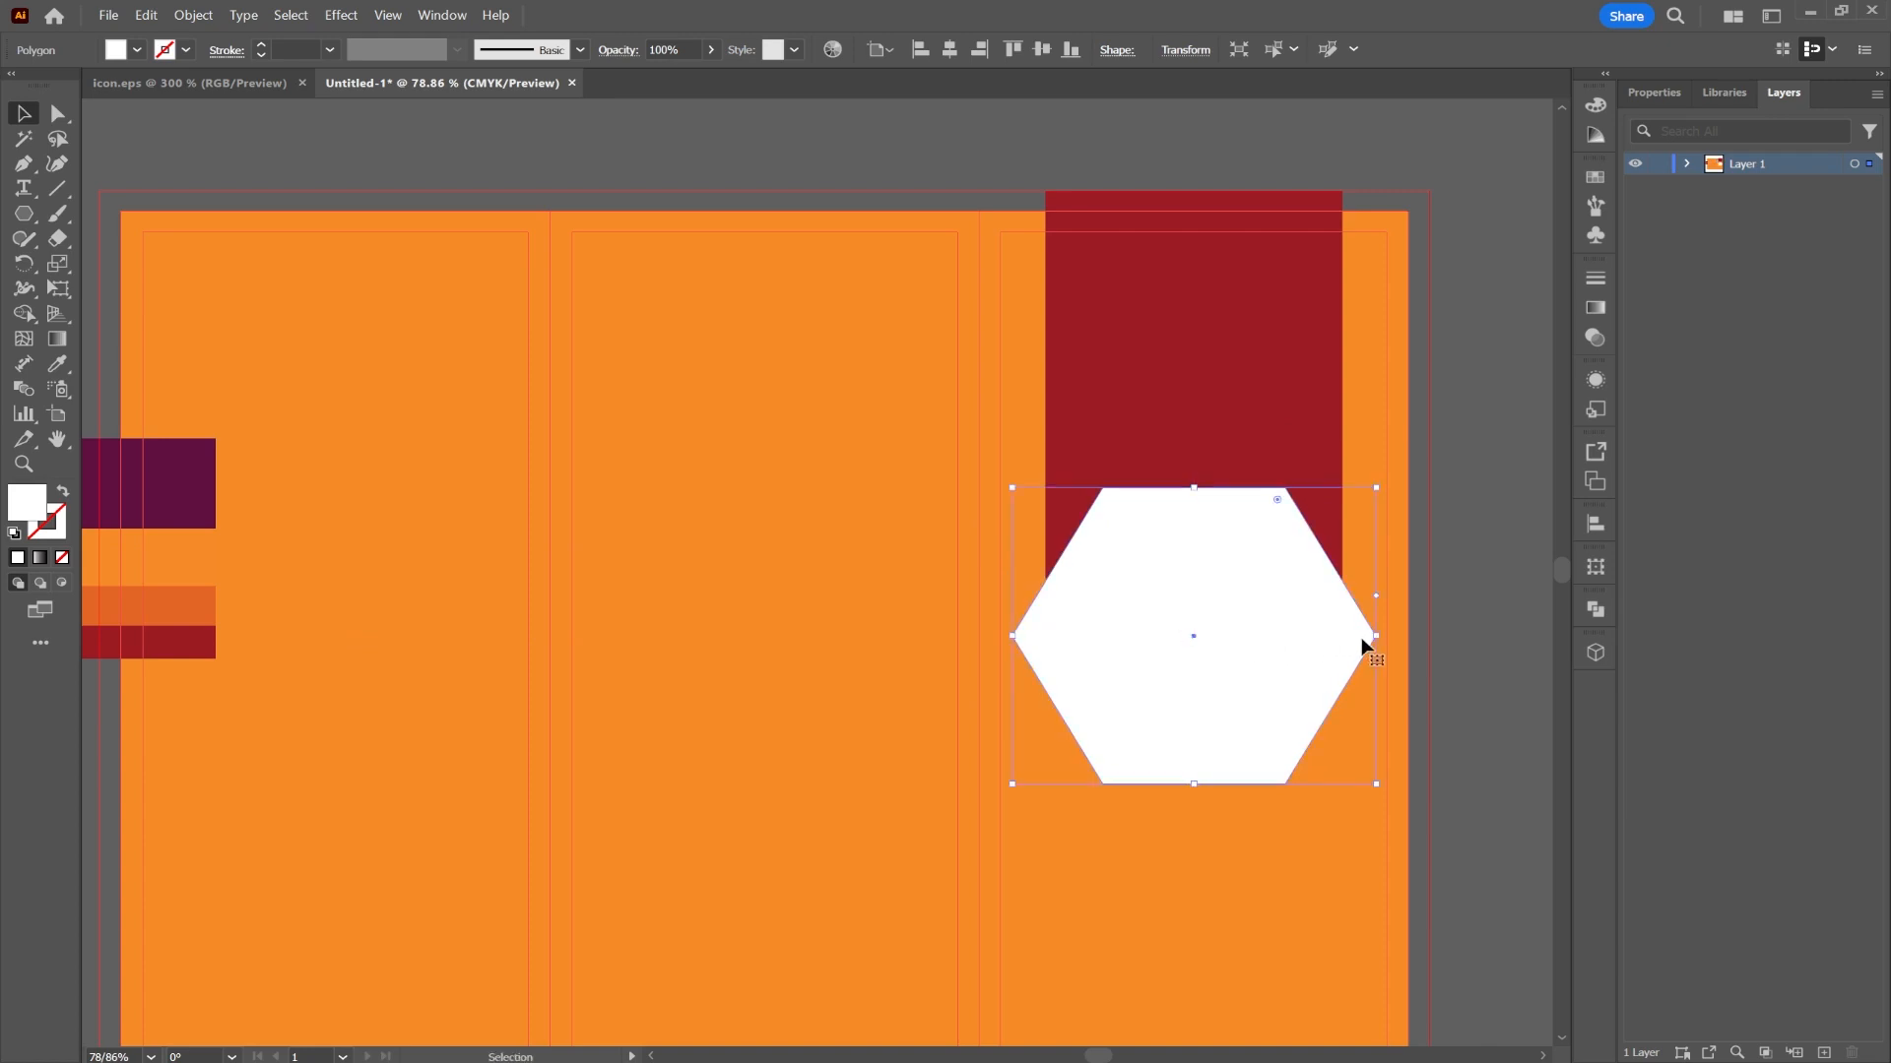
- Scale the hexagon to match the dark red rectangle's width and center it on the rectangle's bottom edge
drag(1377, 638, 1346, 632)
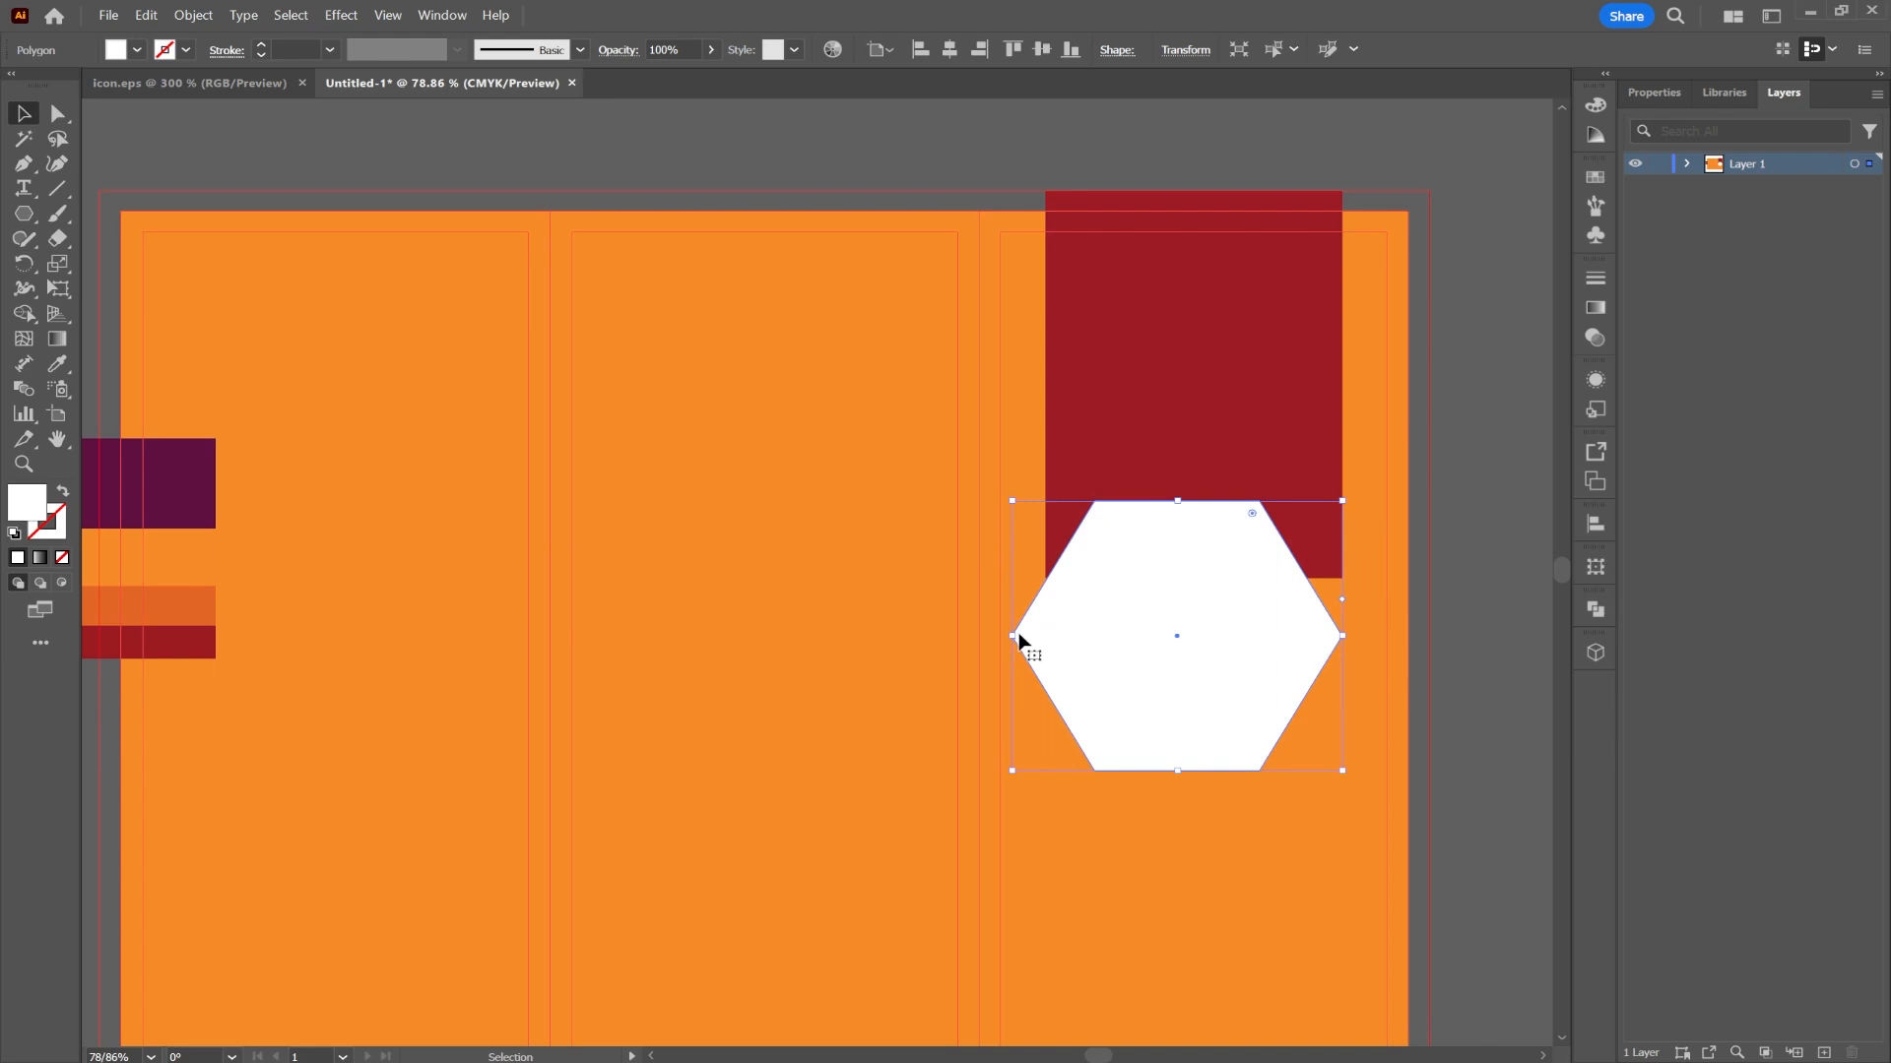
drag(1014, 636, 1046, 636)
drag(1194, 644, 1200, 595)
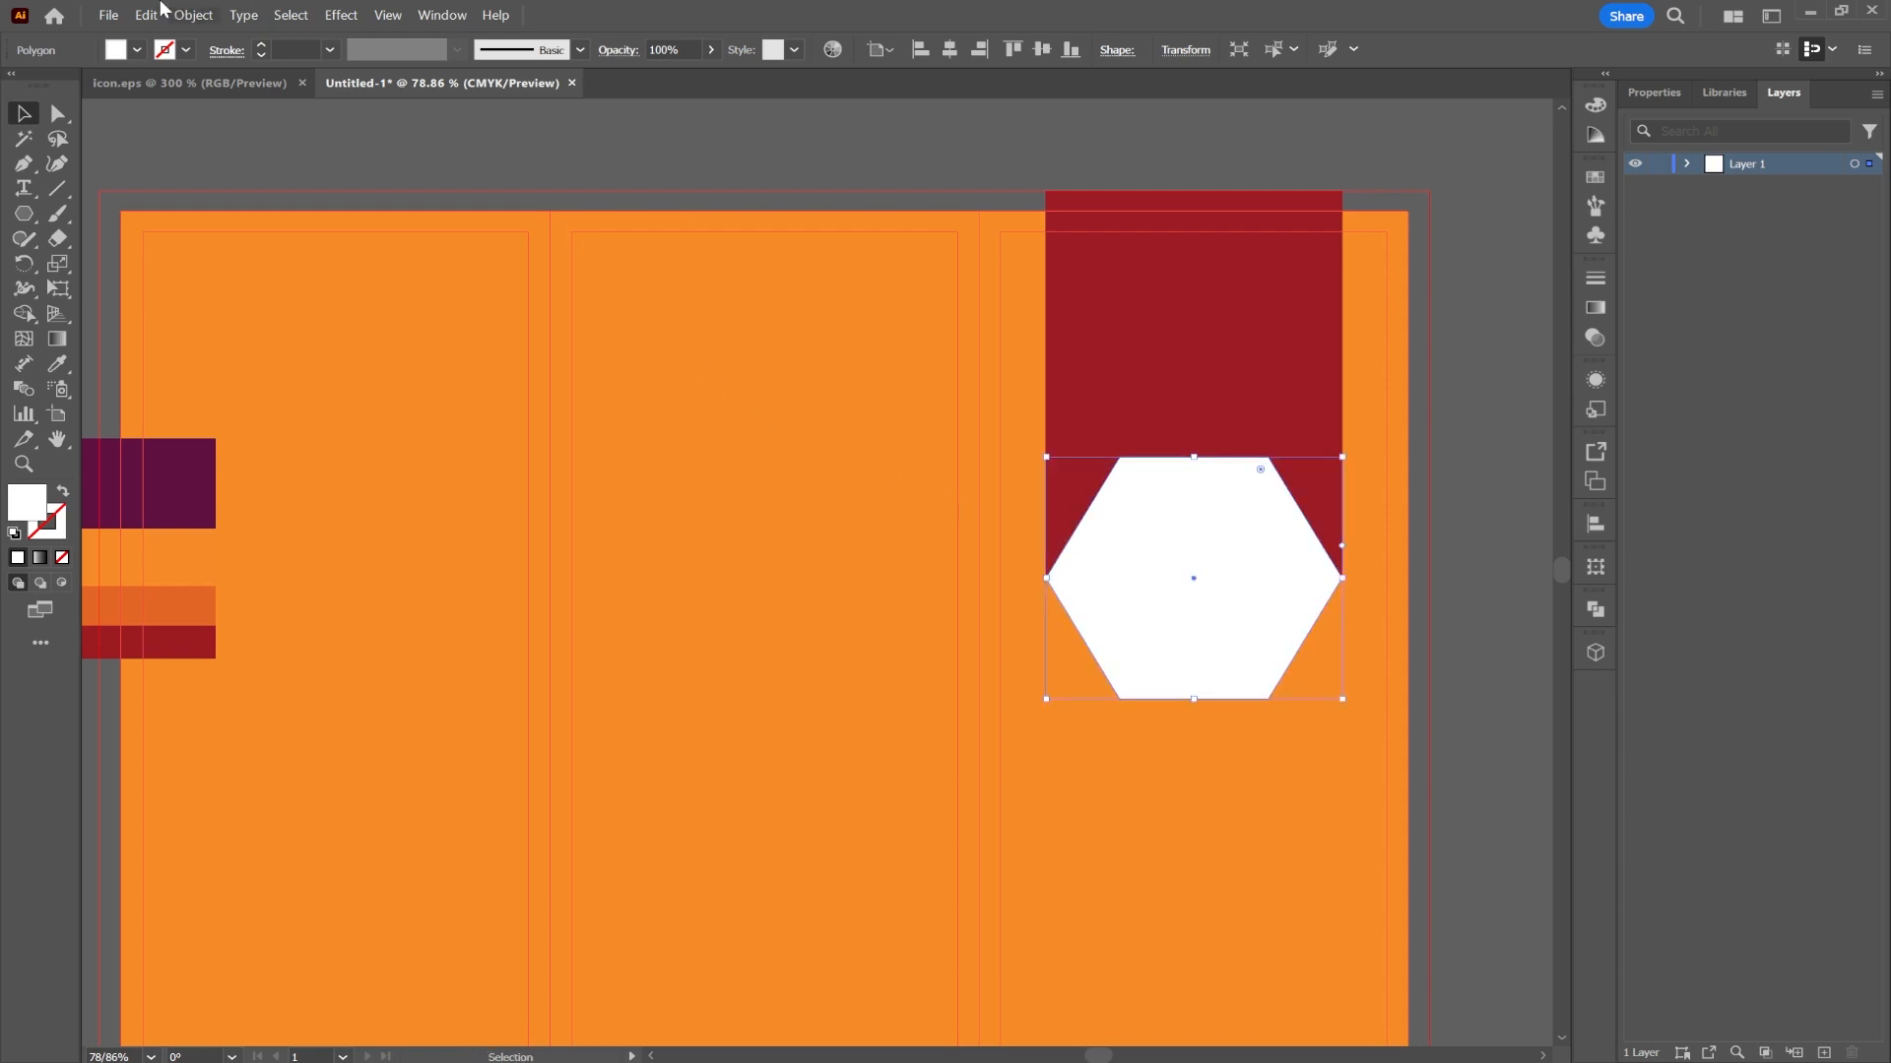
- Create an inner copy of the hexagon using Offset Path with a -2 mm offset and miter joins
click(192, 15)
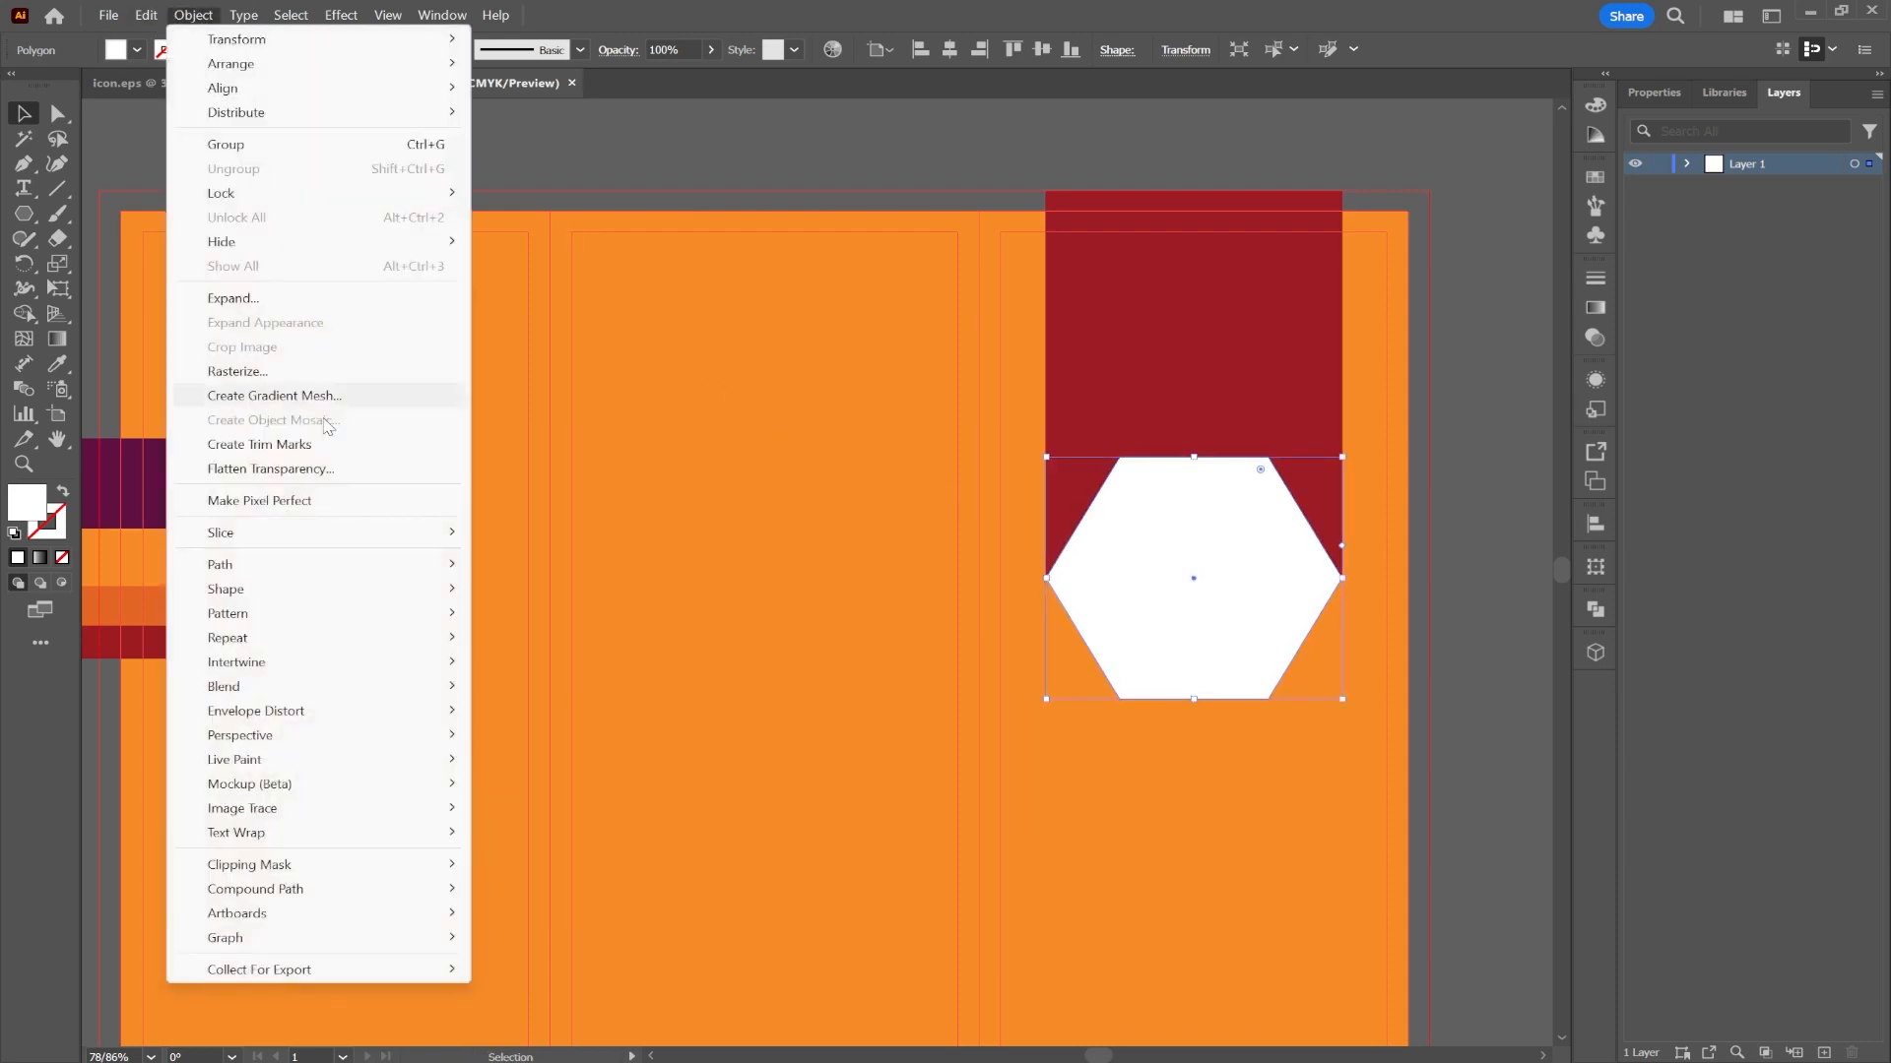
mouse_move(329, 568)
click(595, 646)
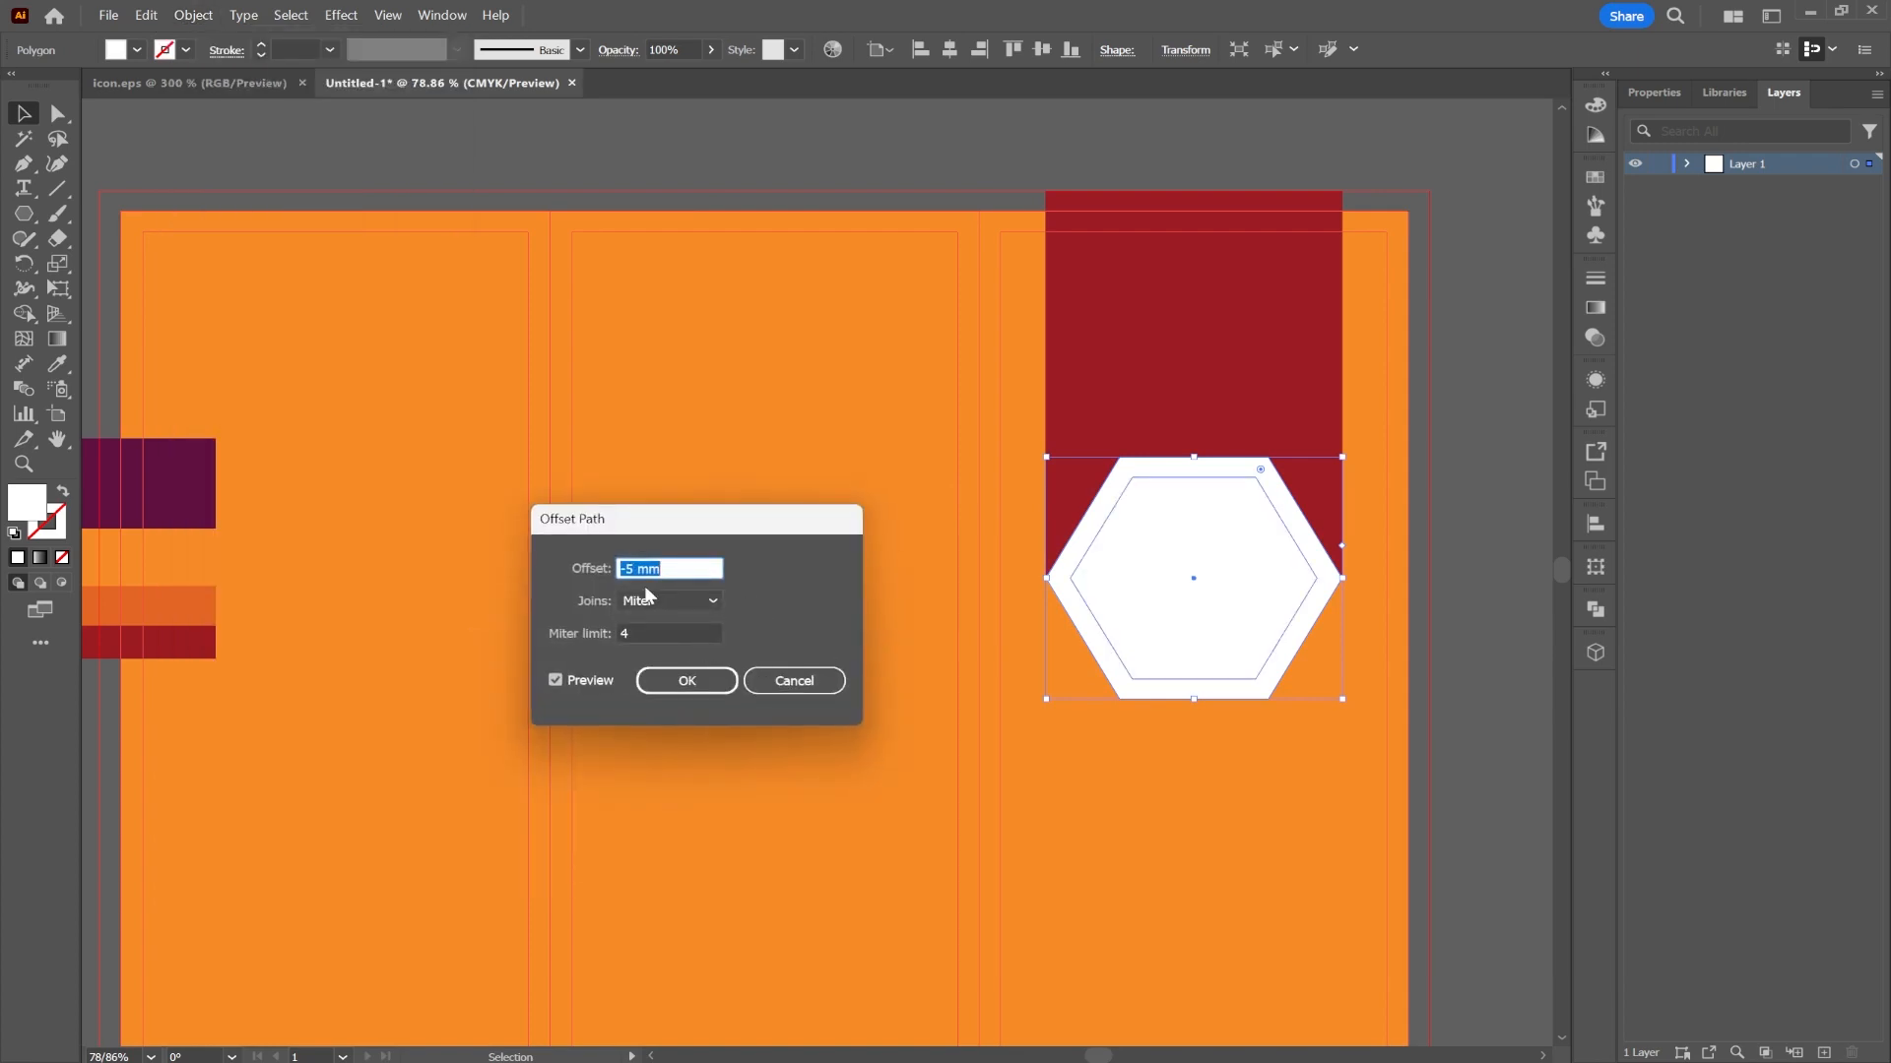
key(Up)
key(Up)
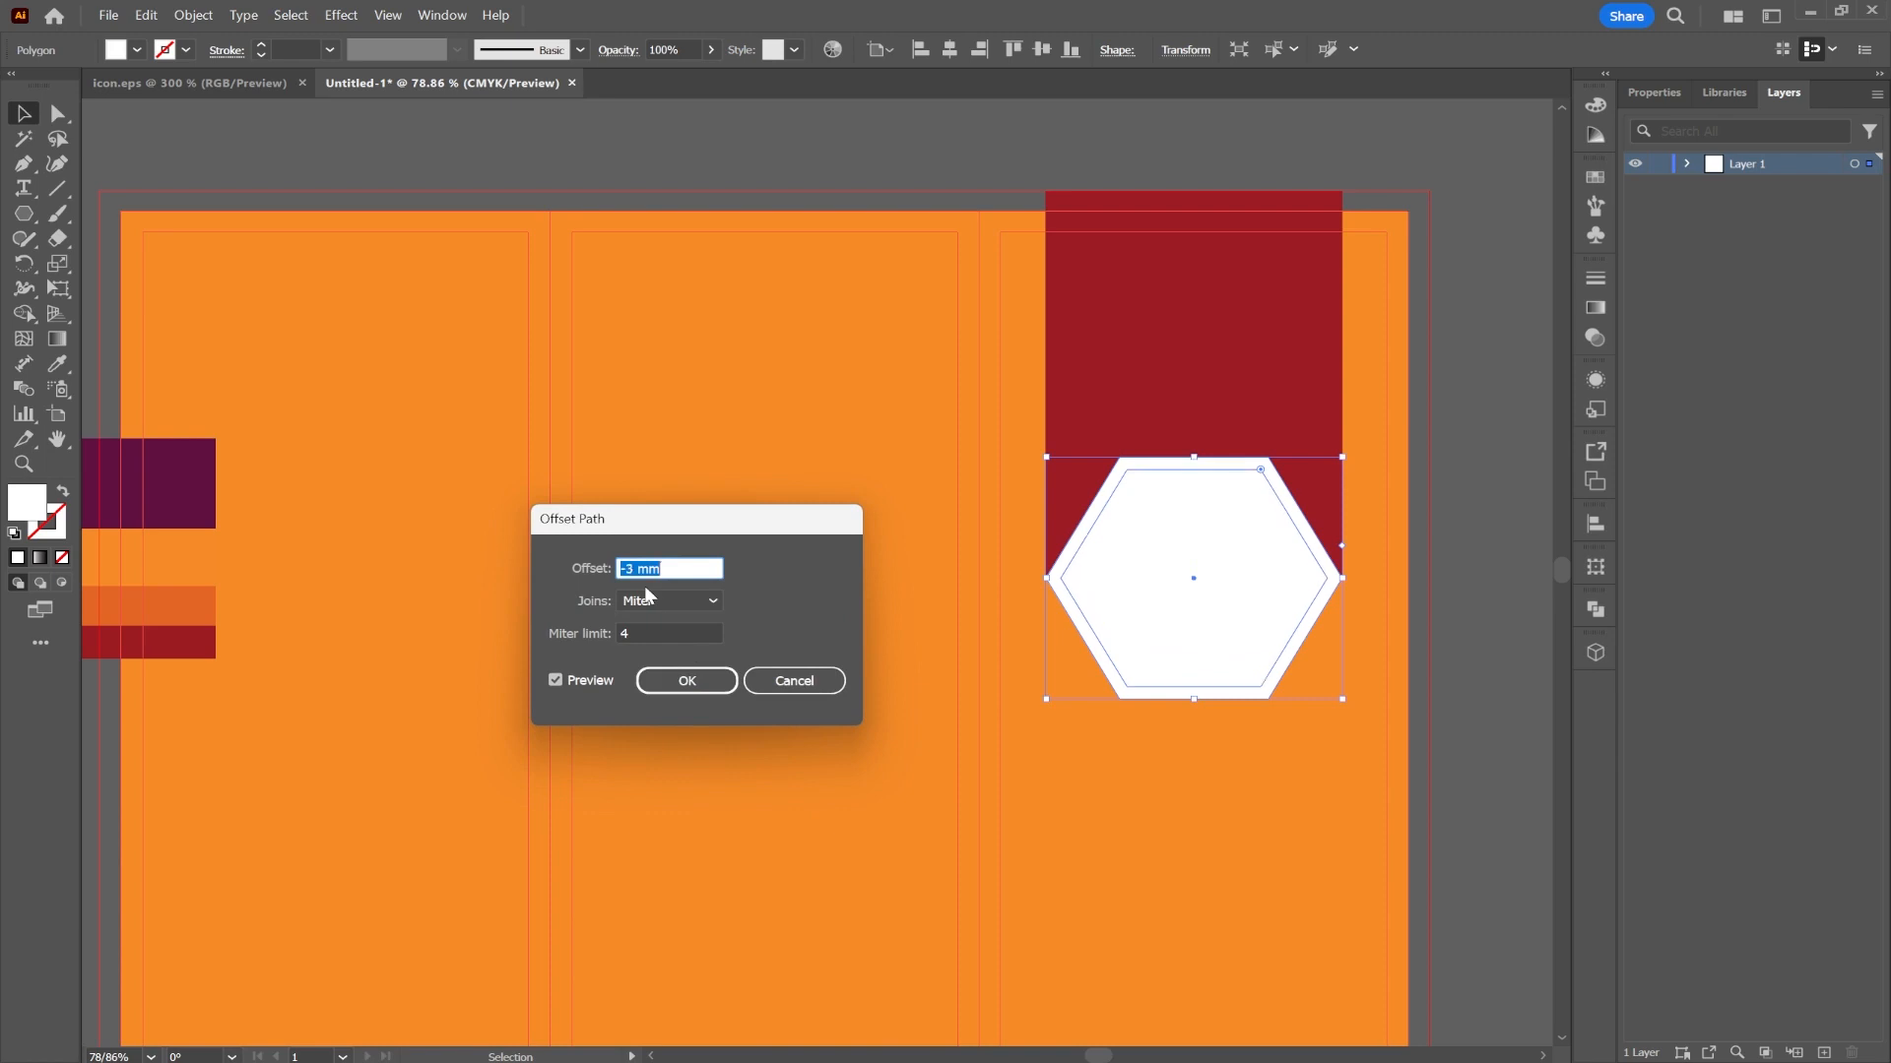
key(Up)
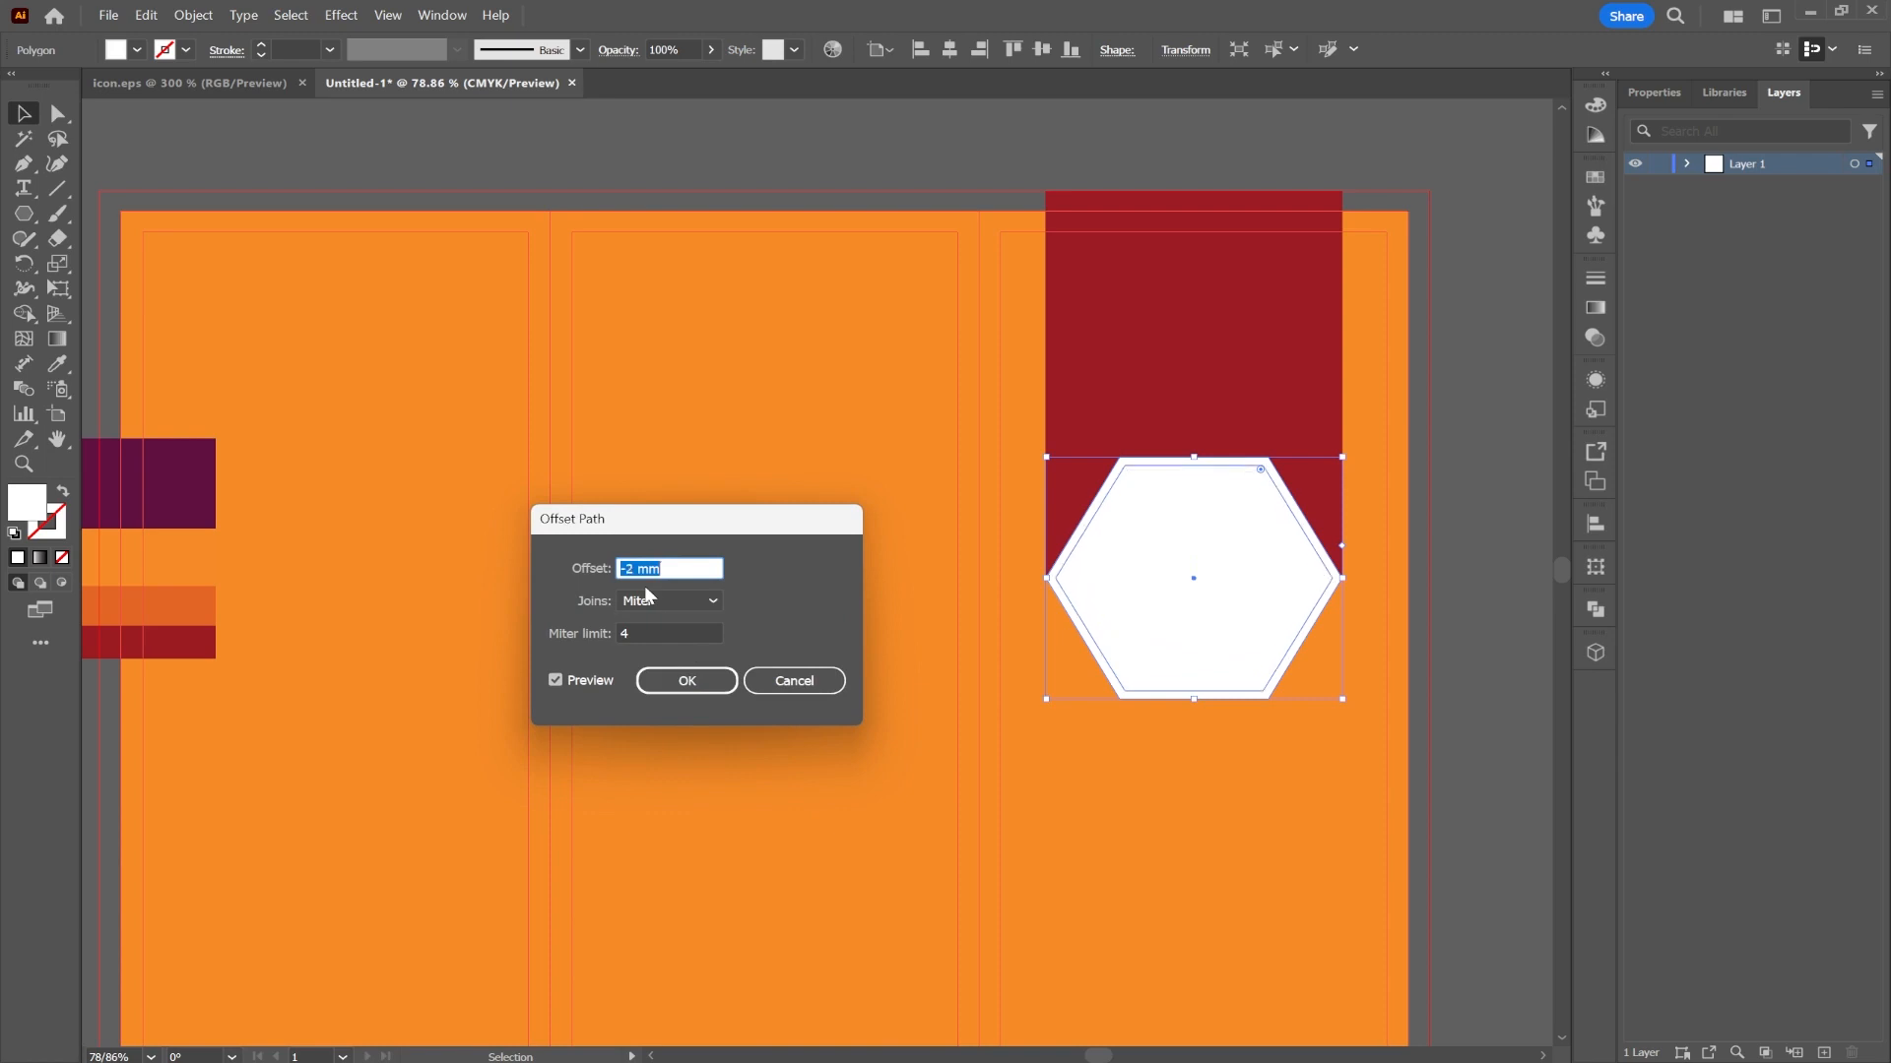
click(686, 680)
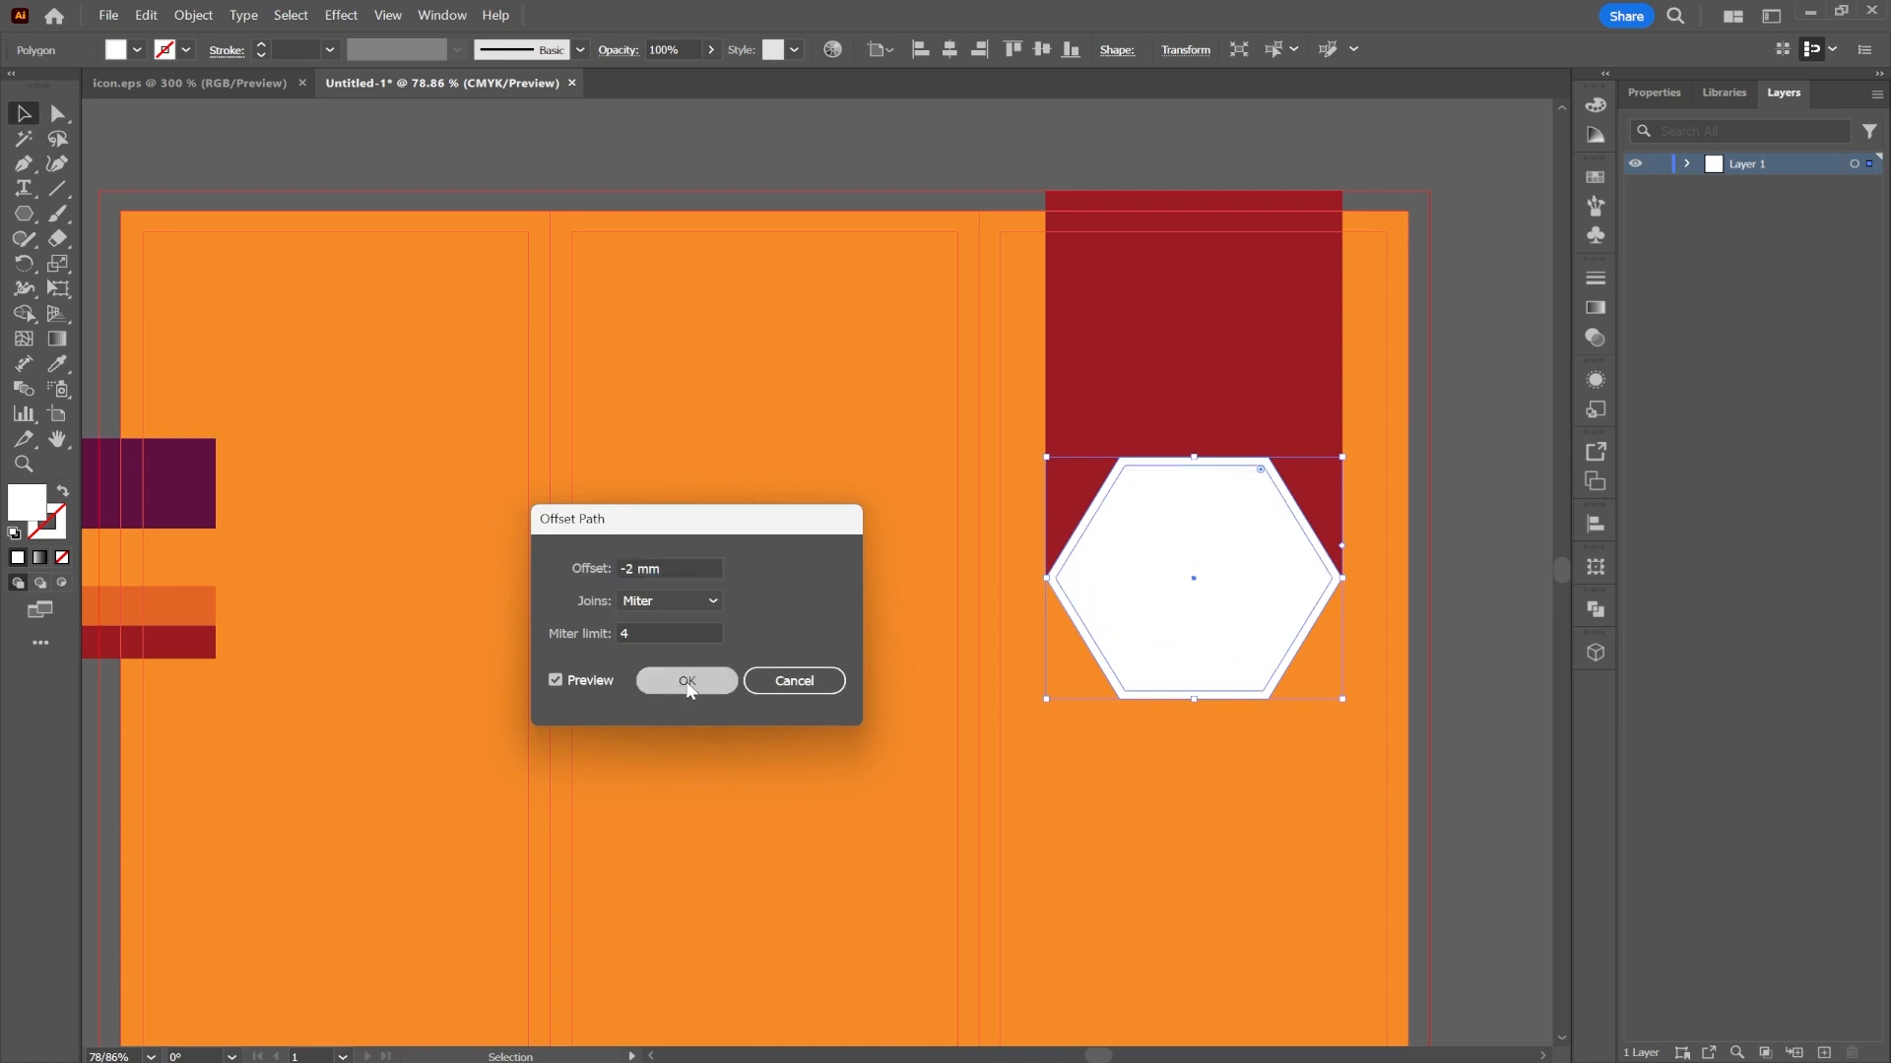
- Round all corners of both hexagons together to a radius of about 2.9 mm
shift+click(1236, 459)
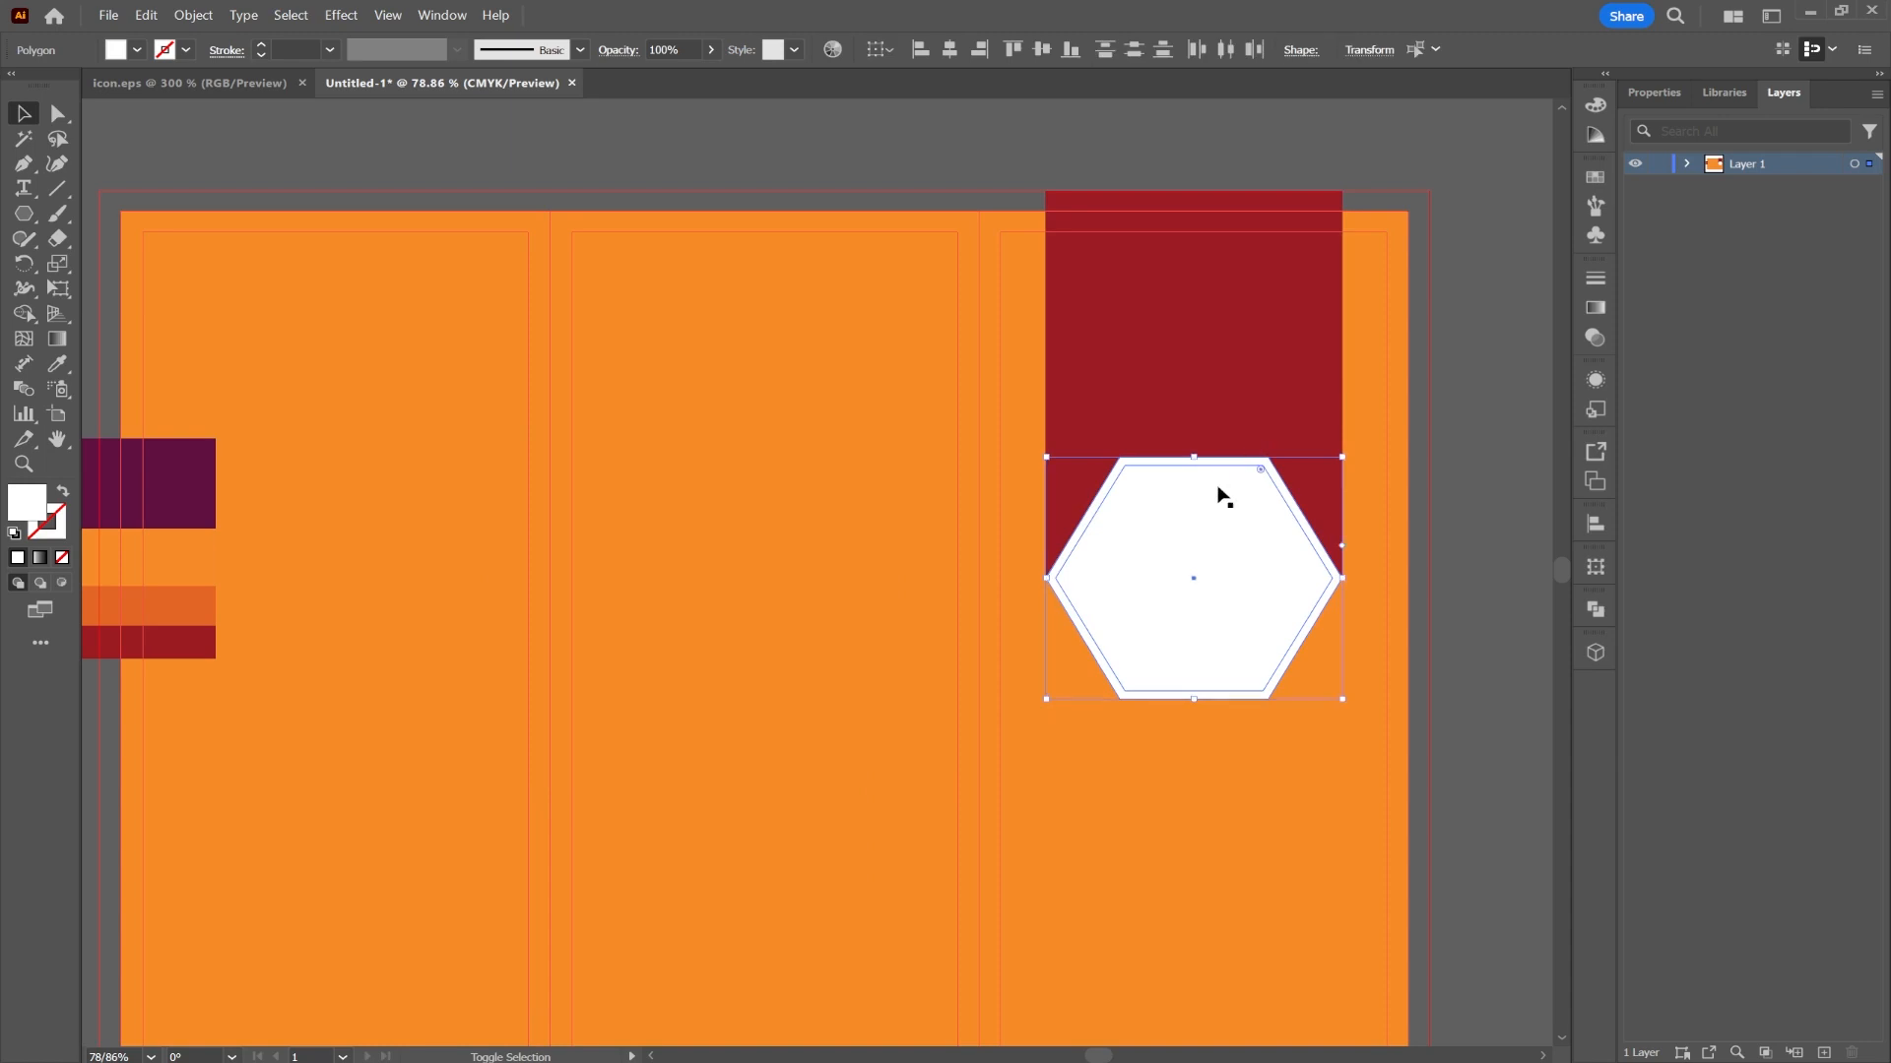
drag(1257, 468, 1258, 482)
click(55, 116)
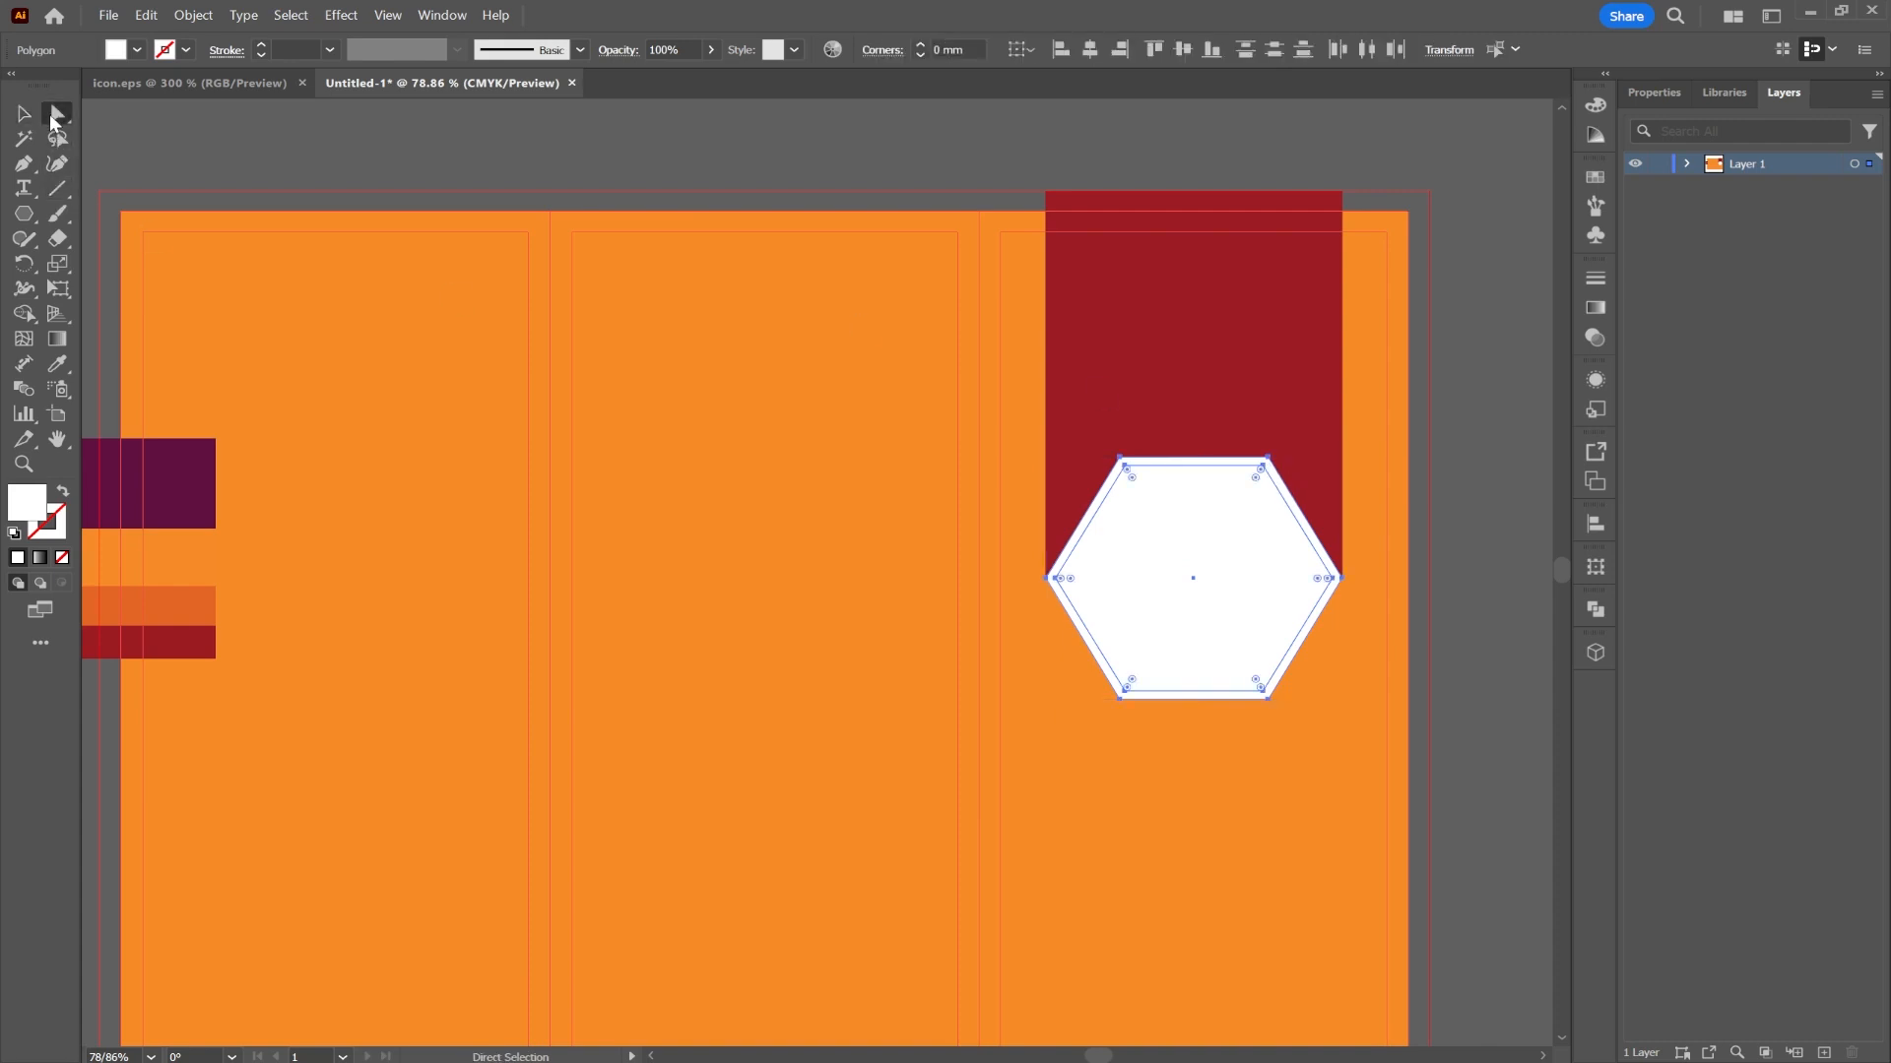
drag(1256, 481, 1259, 483)
scroll(1270, 497, up, 3)
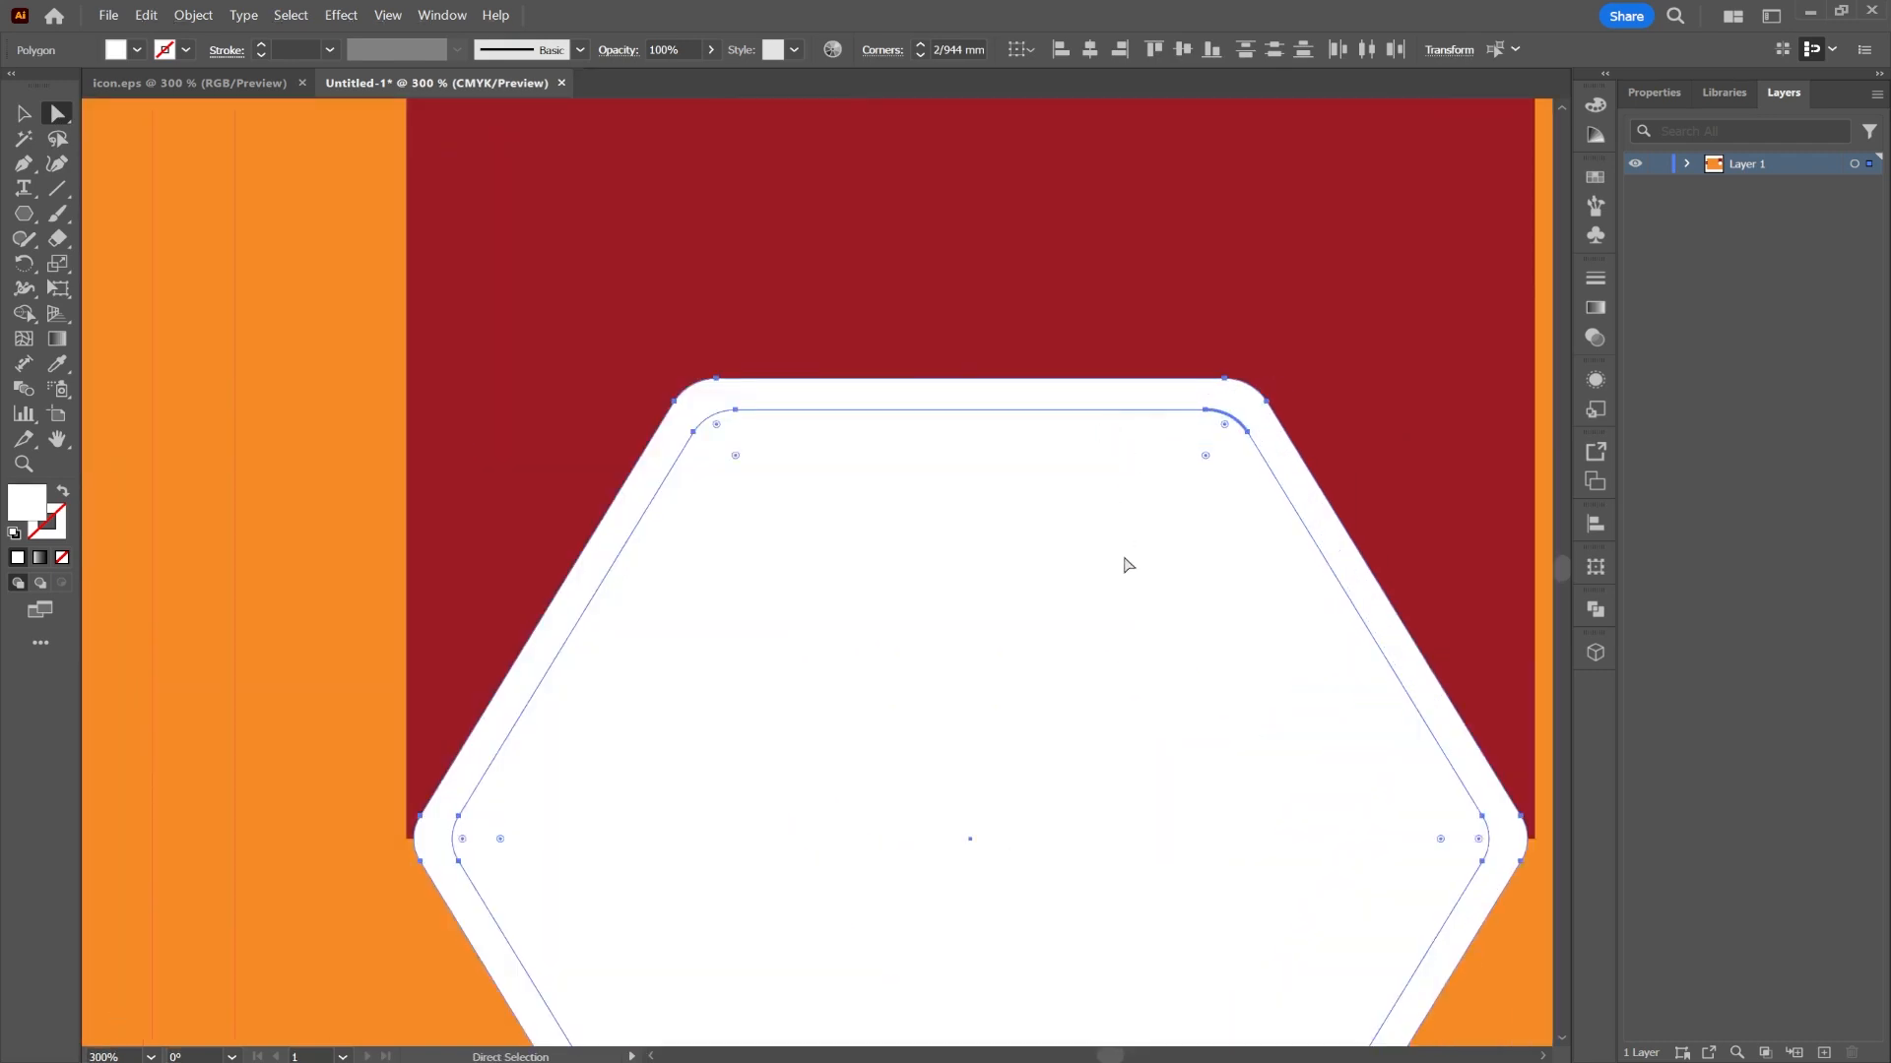
scroll(1129, 564, down, 5)
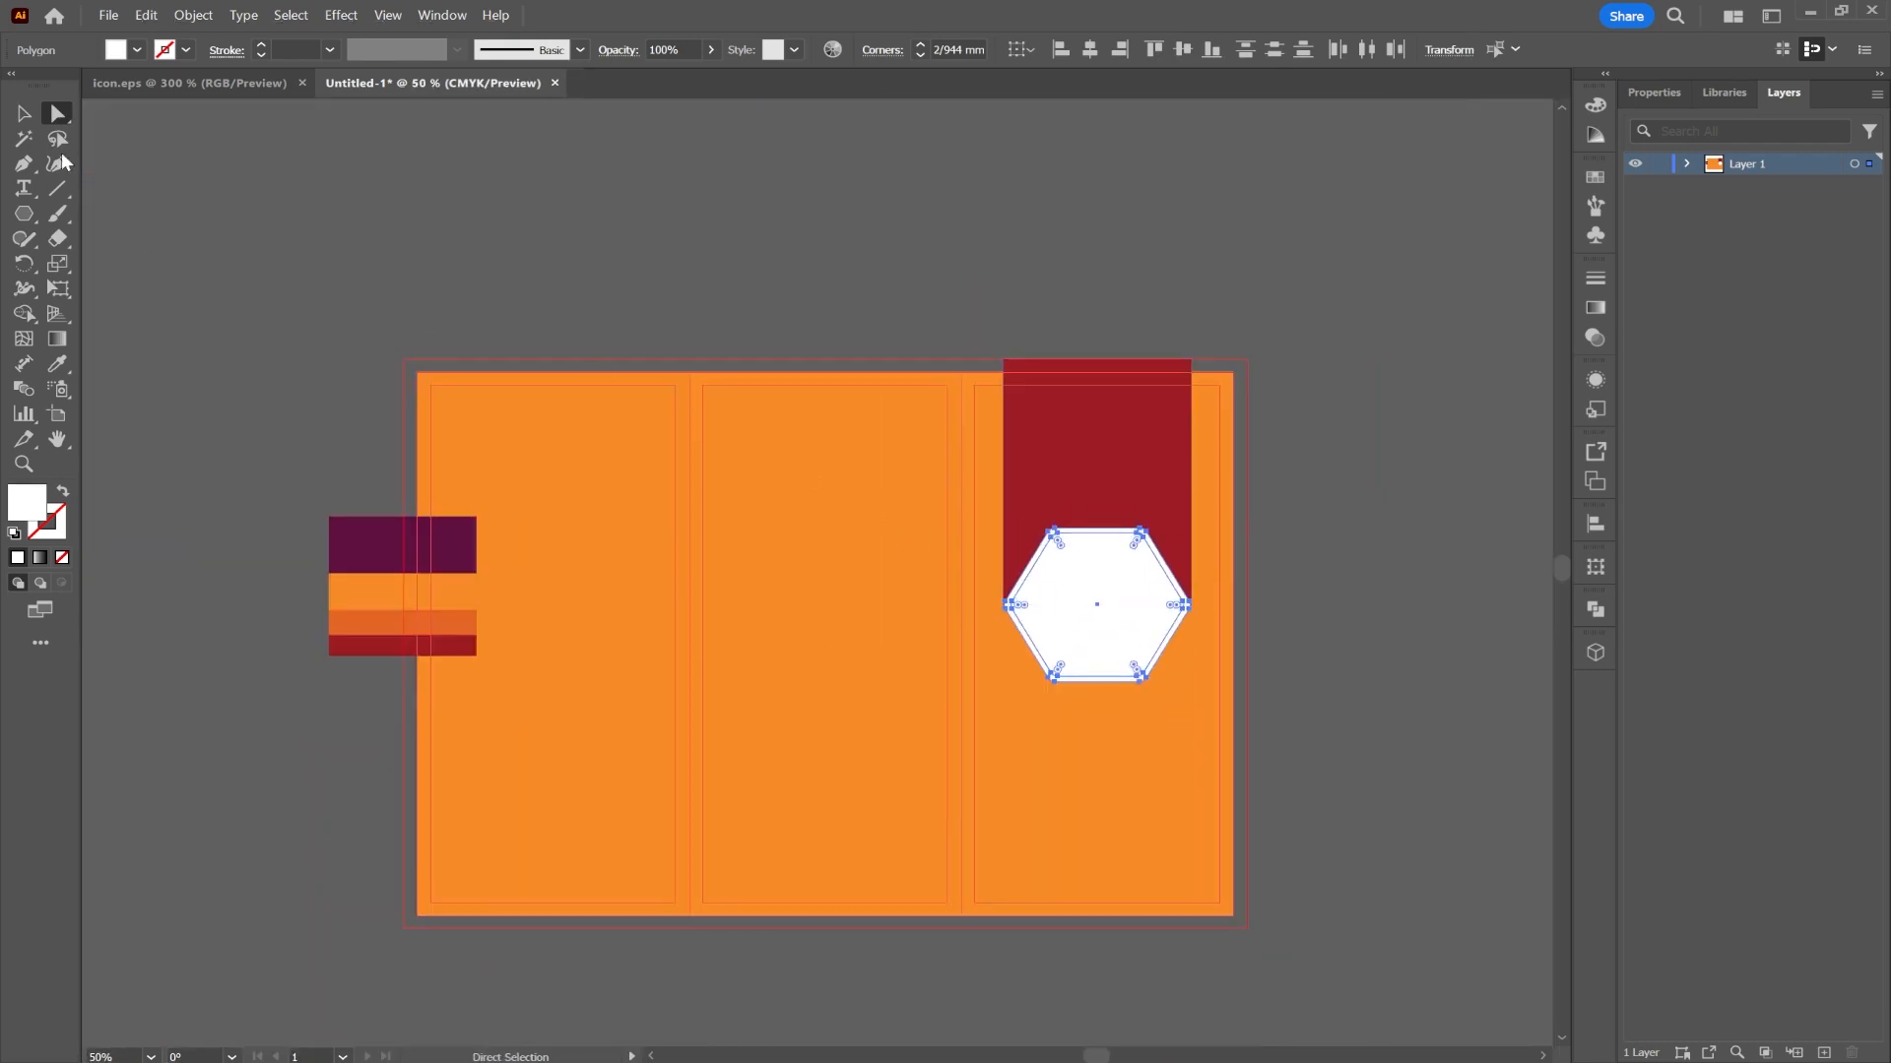
- Move the color palette image outside the artboard, beside the first column
click(24, 115)
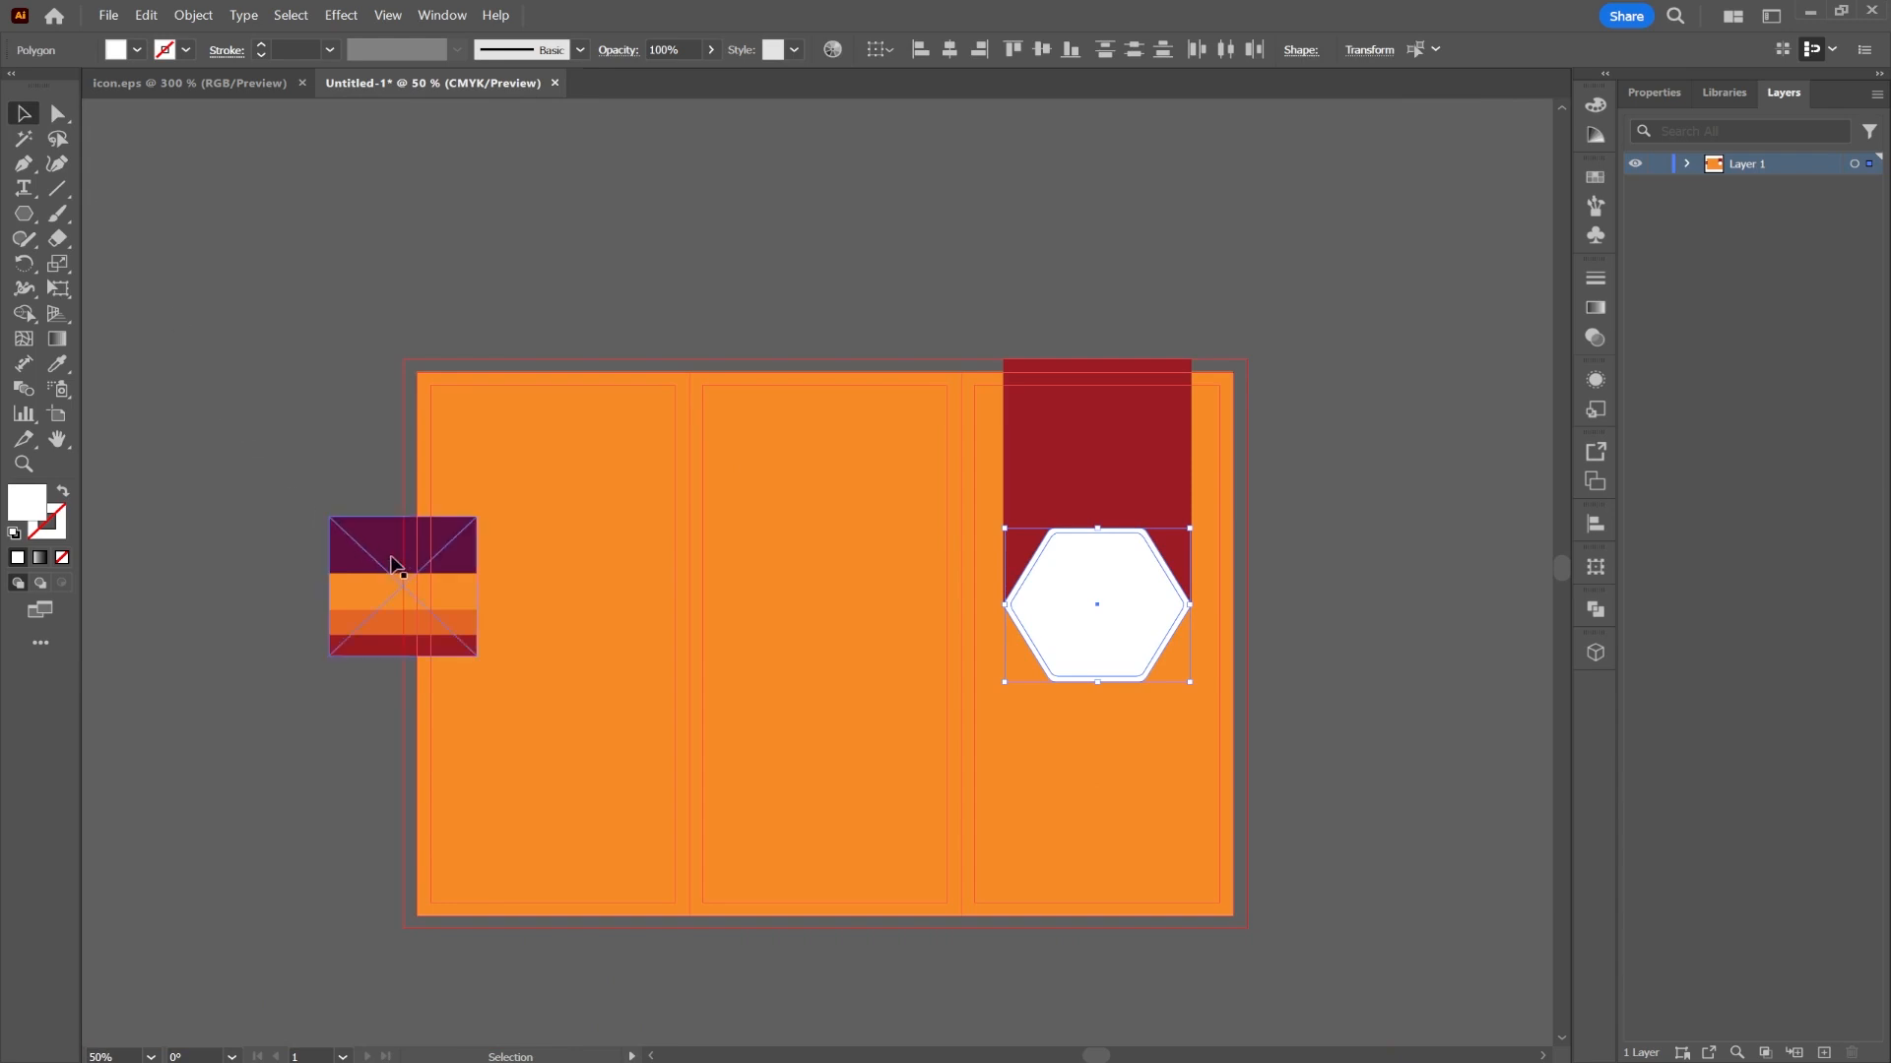
drag(391, 565, 198, 429)
- Select both hexagons together with the dark red rectangle in the third column, then copy and paste them as a duplicate
click(1131, 578)
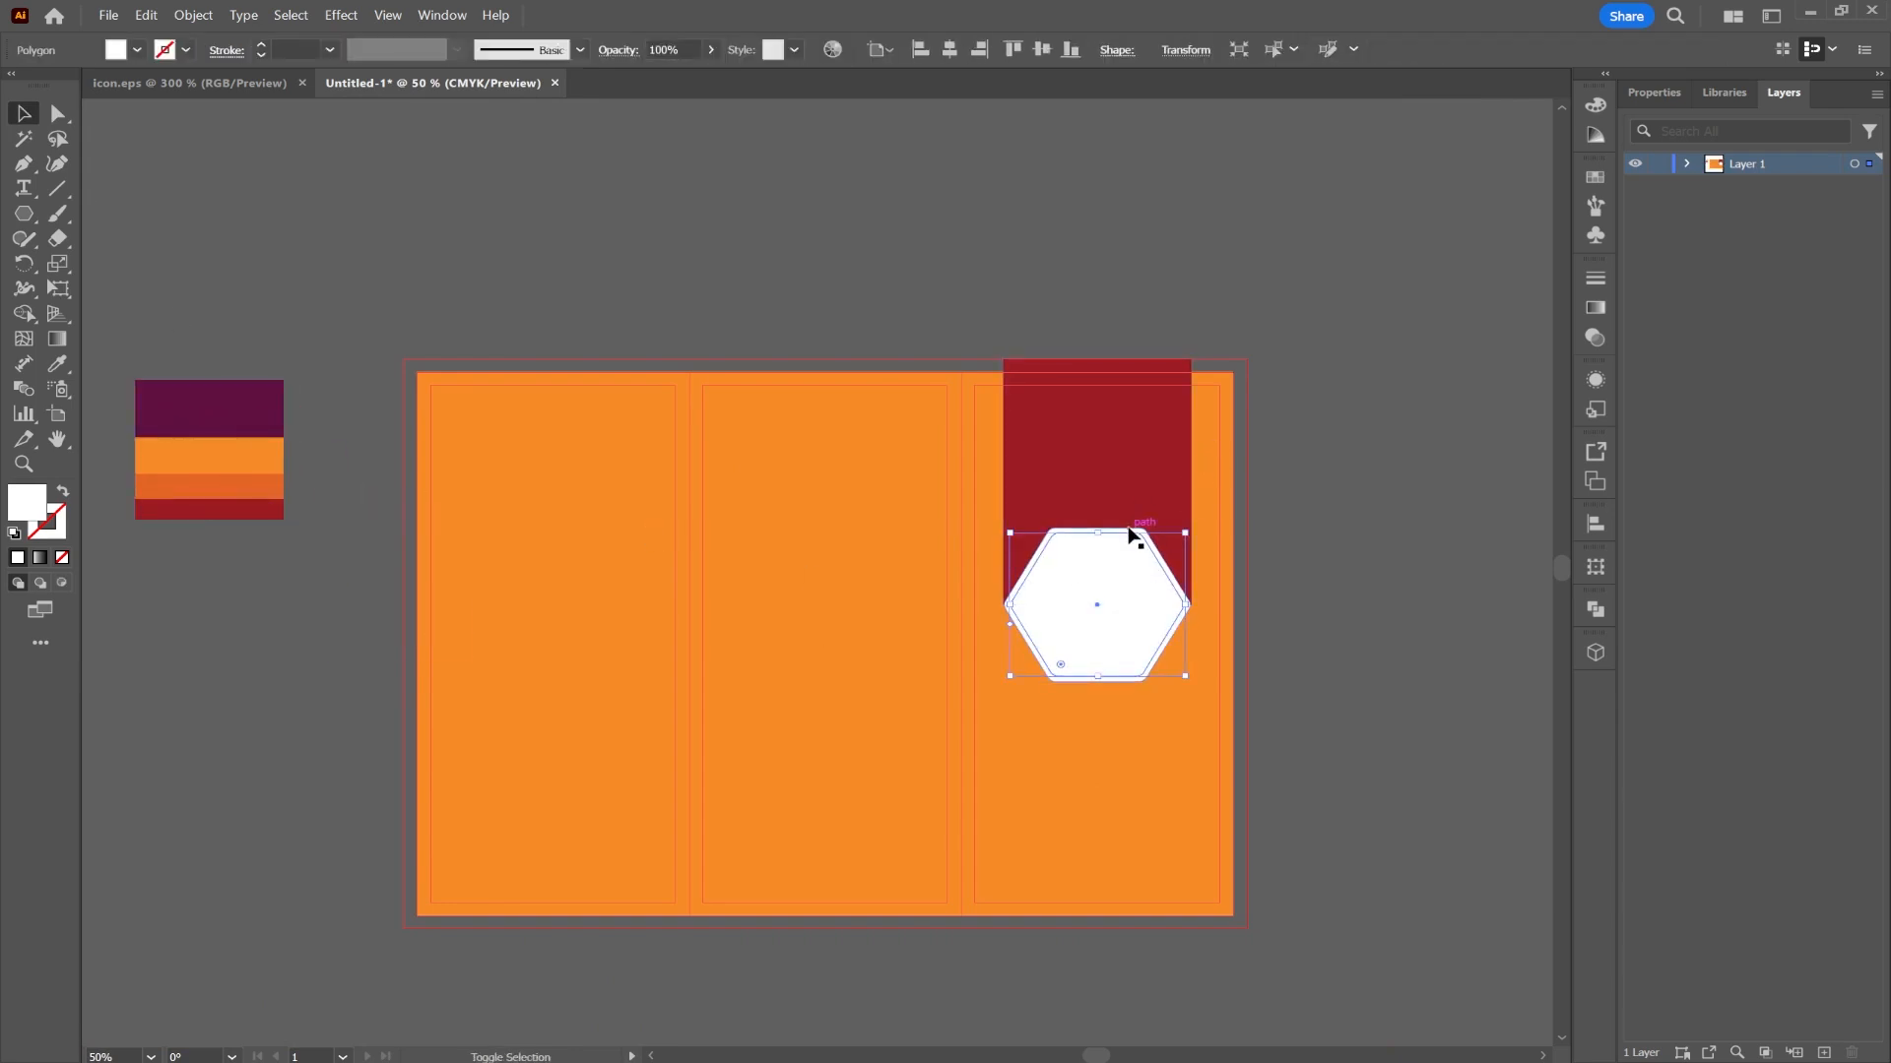
shift+click(1130, 528)
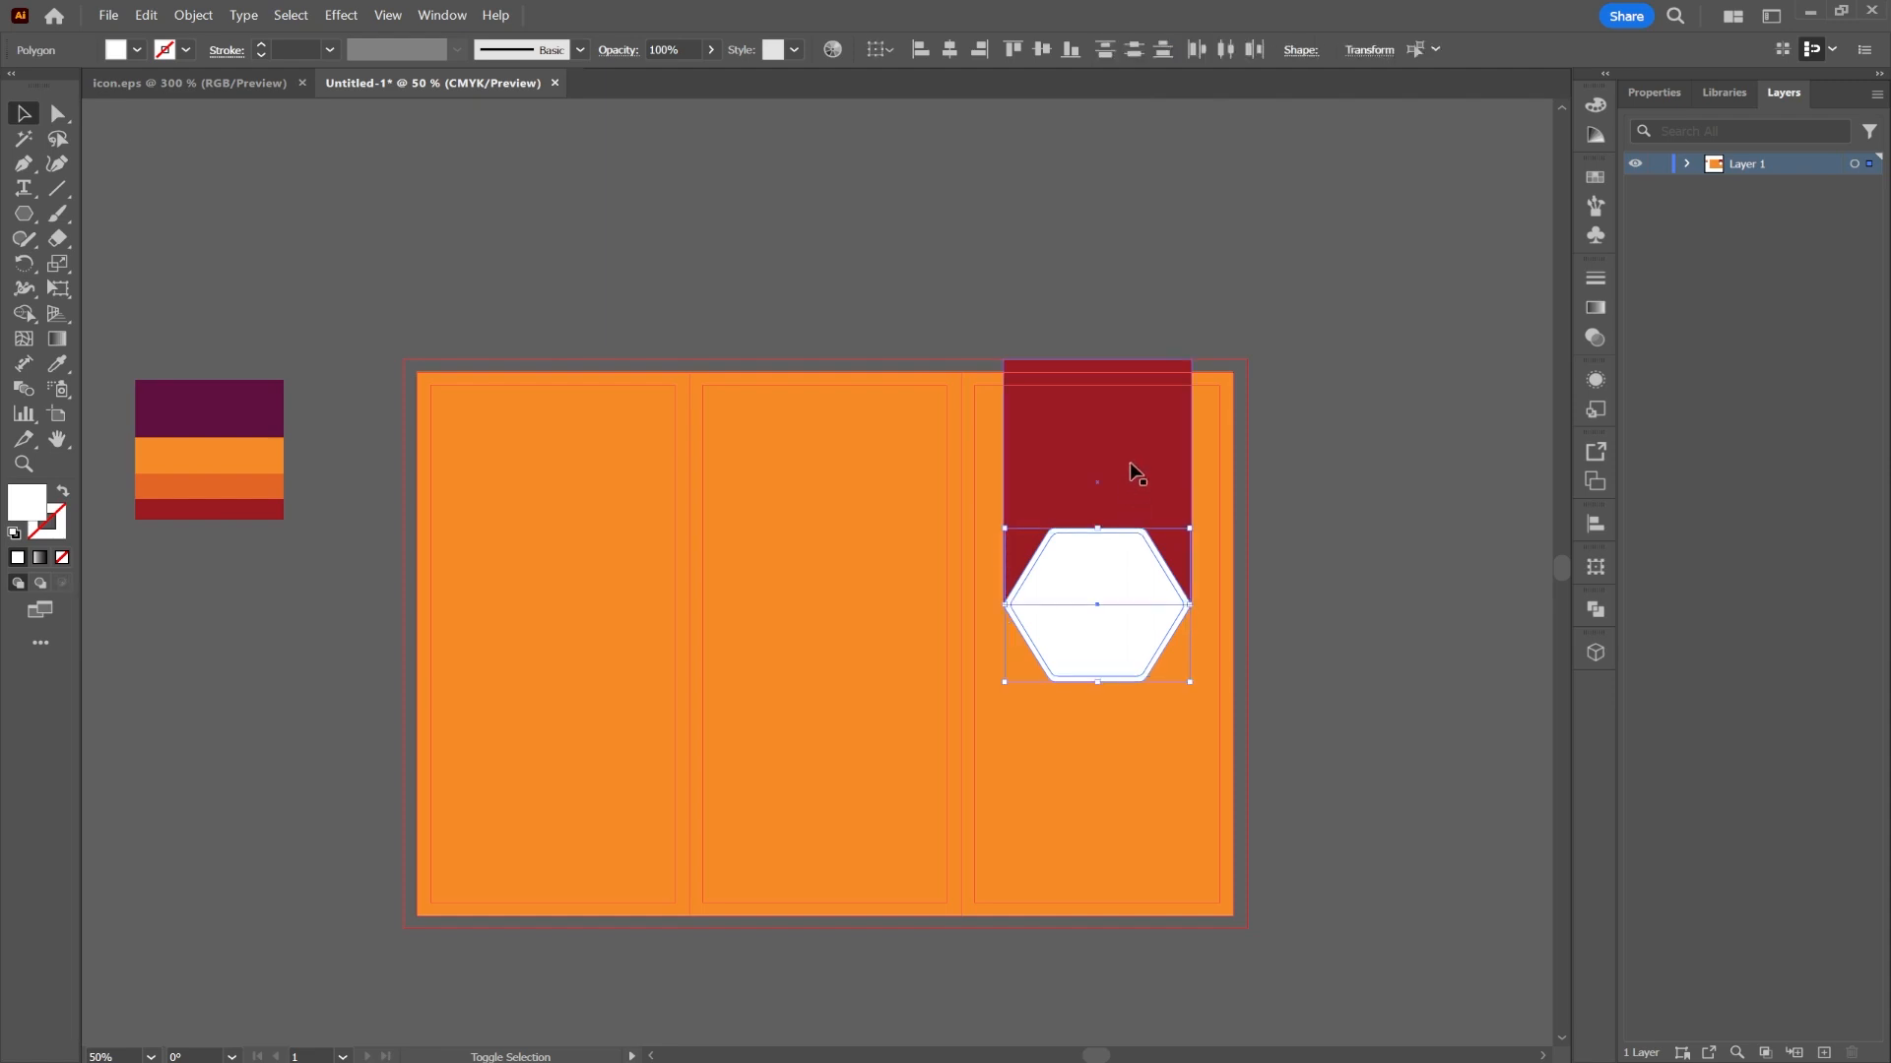
right_click(1110, 393)
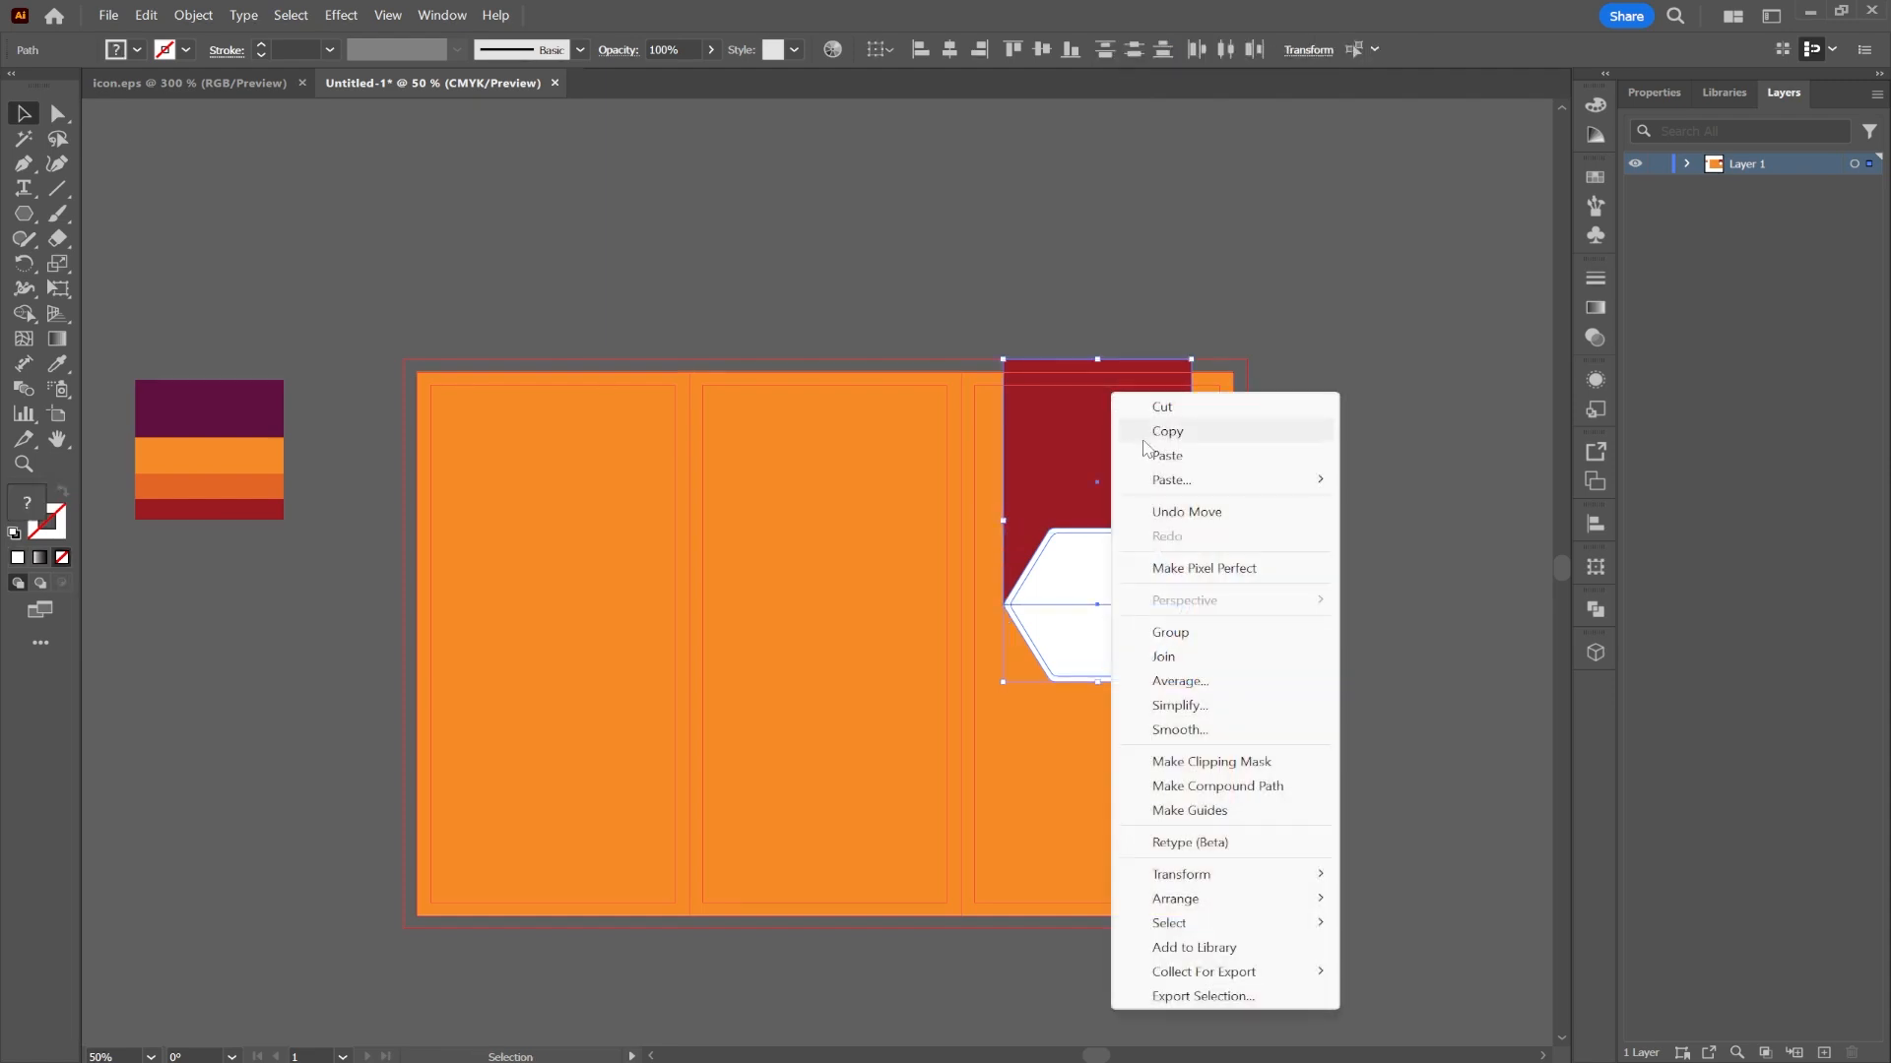
click(1142, 430)
right_click(540, 542)
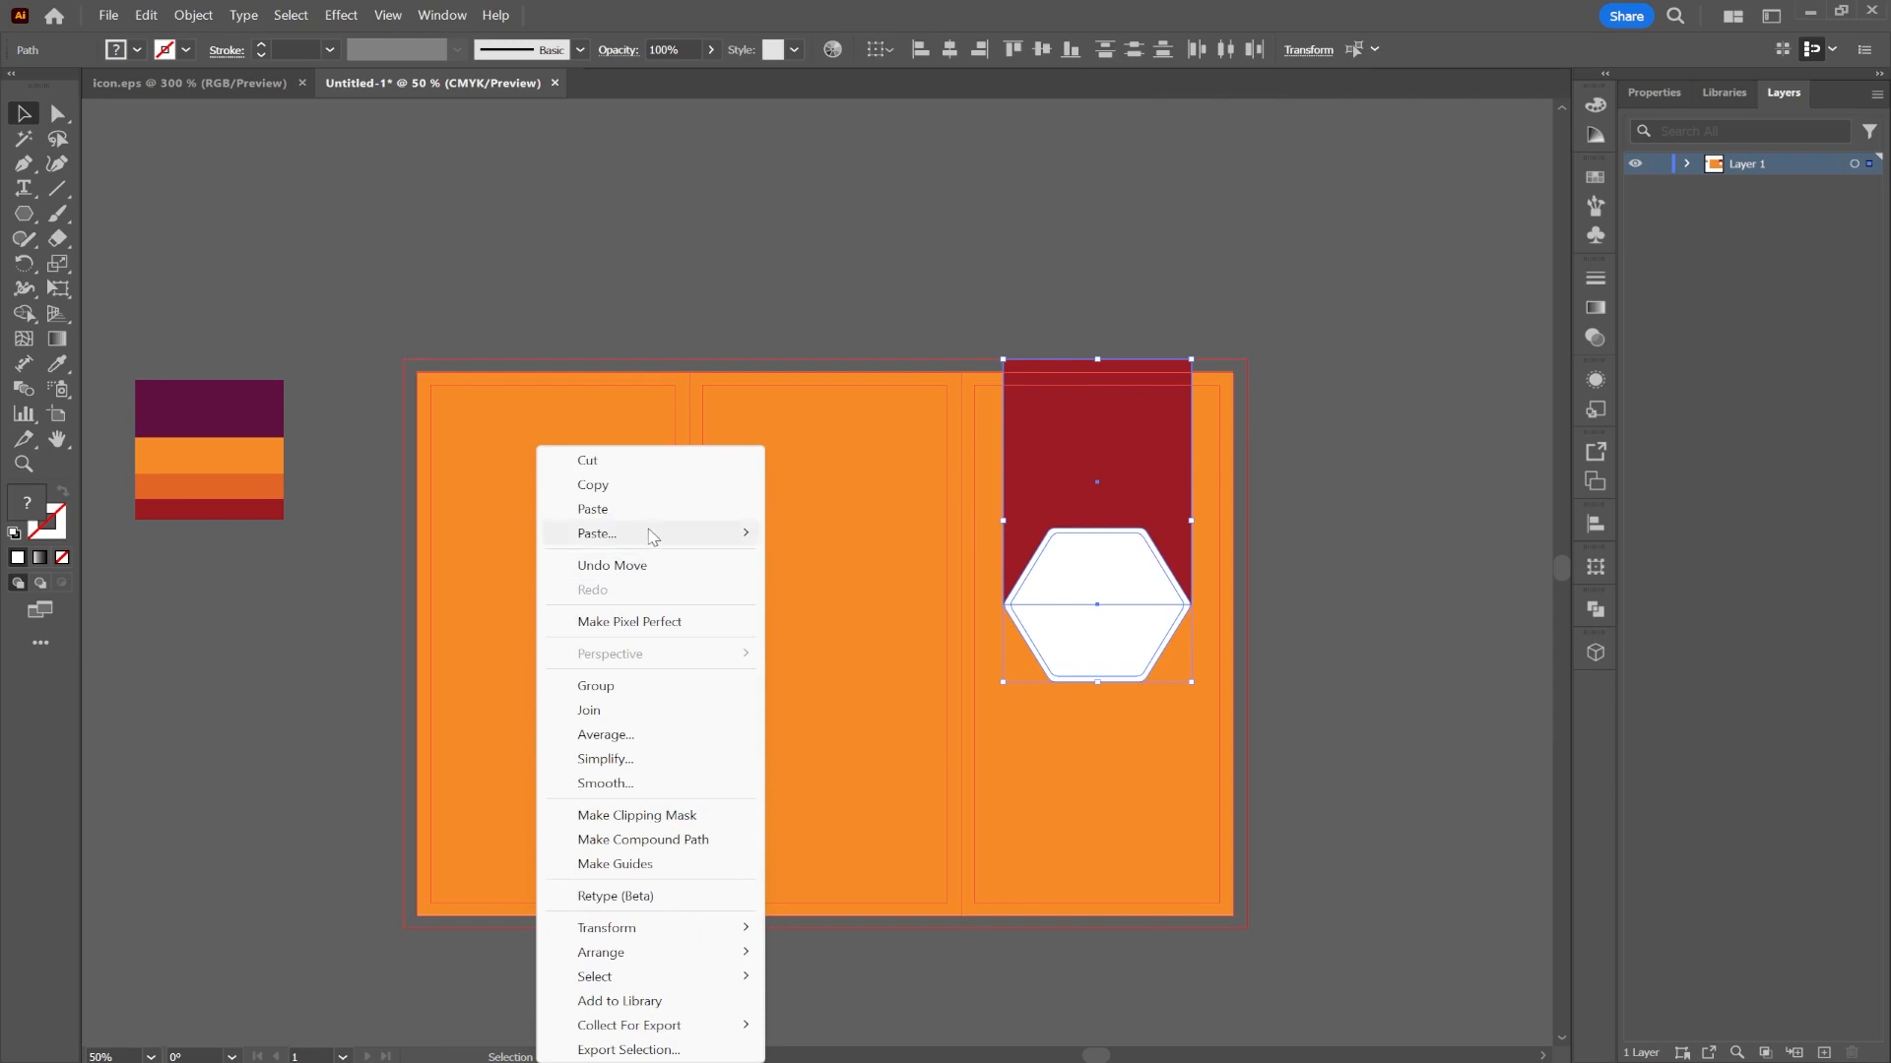
mouse_move(650, 536)
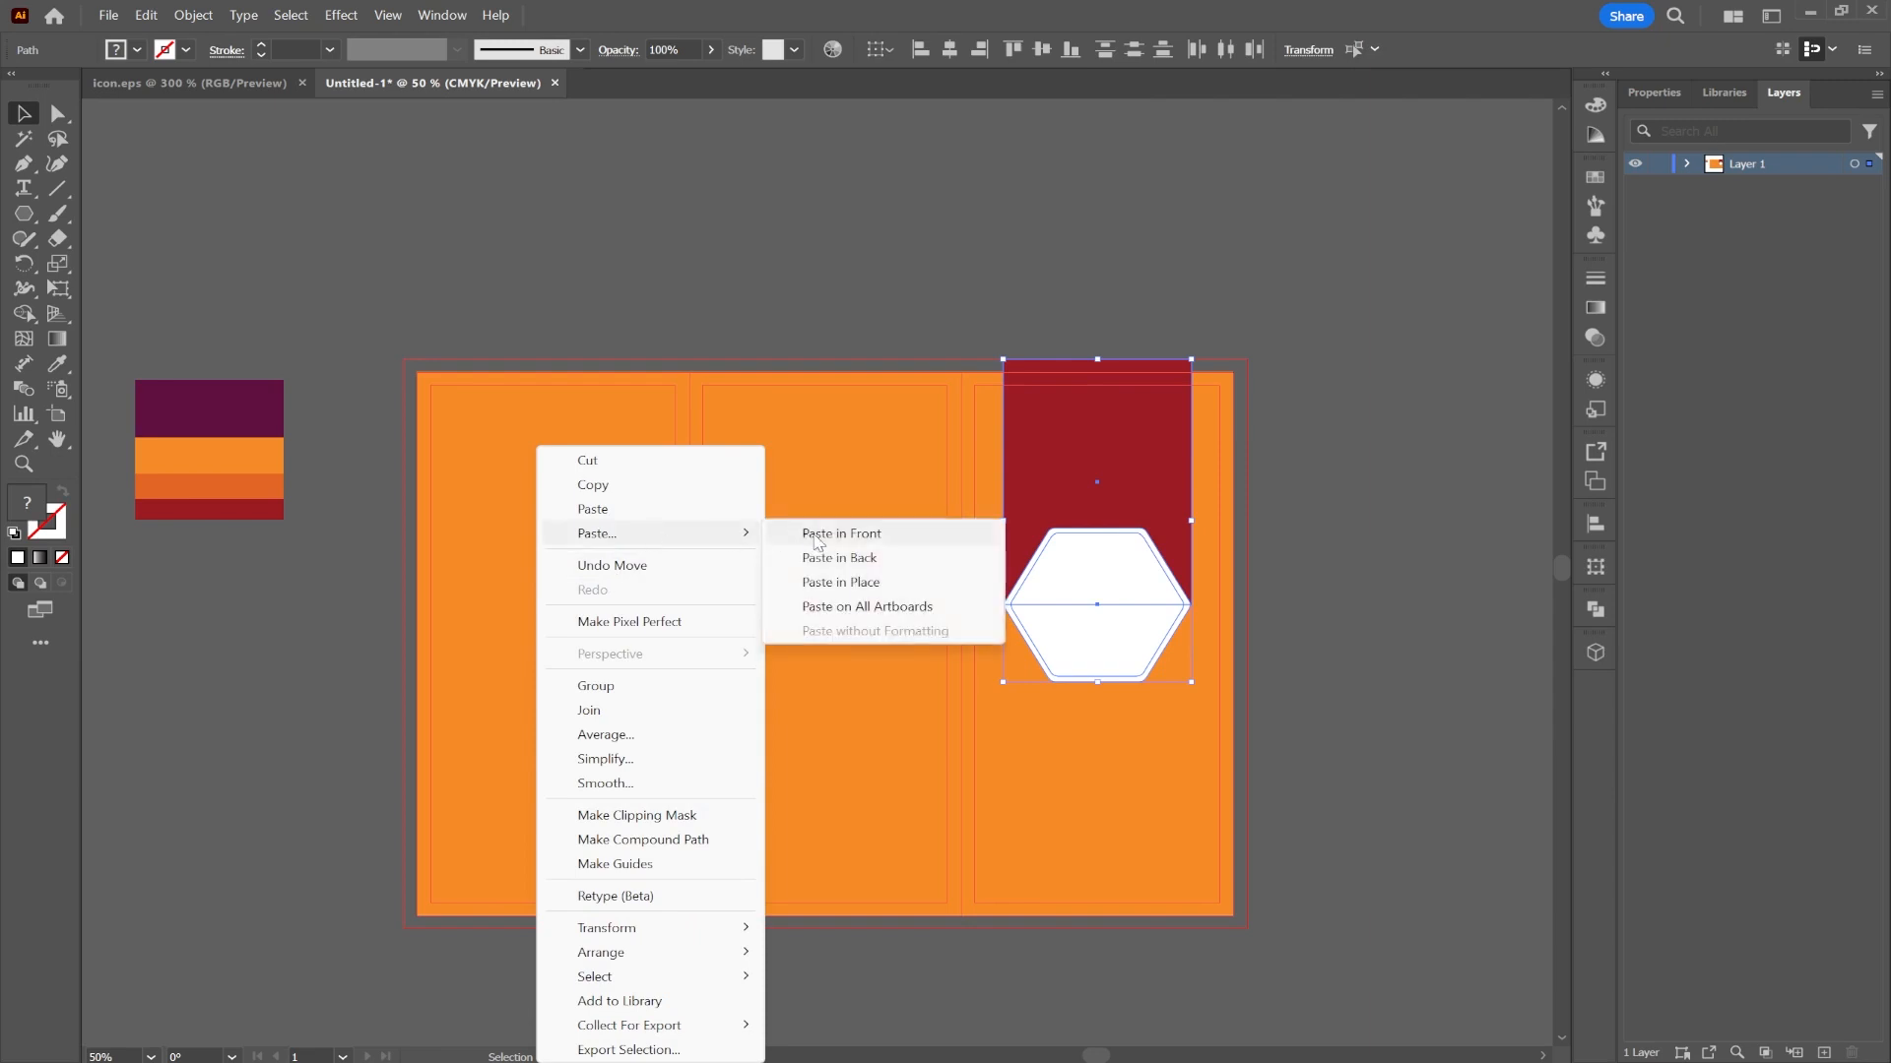
click(662, 508)
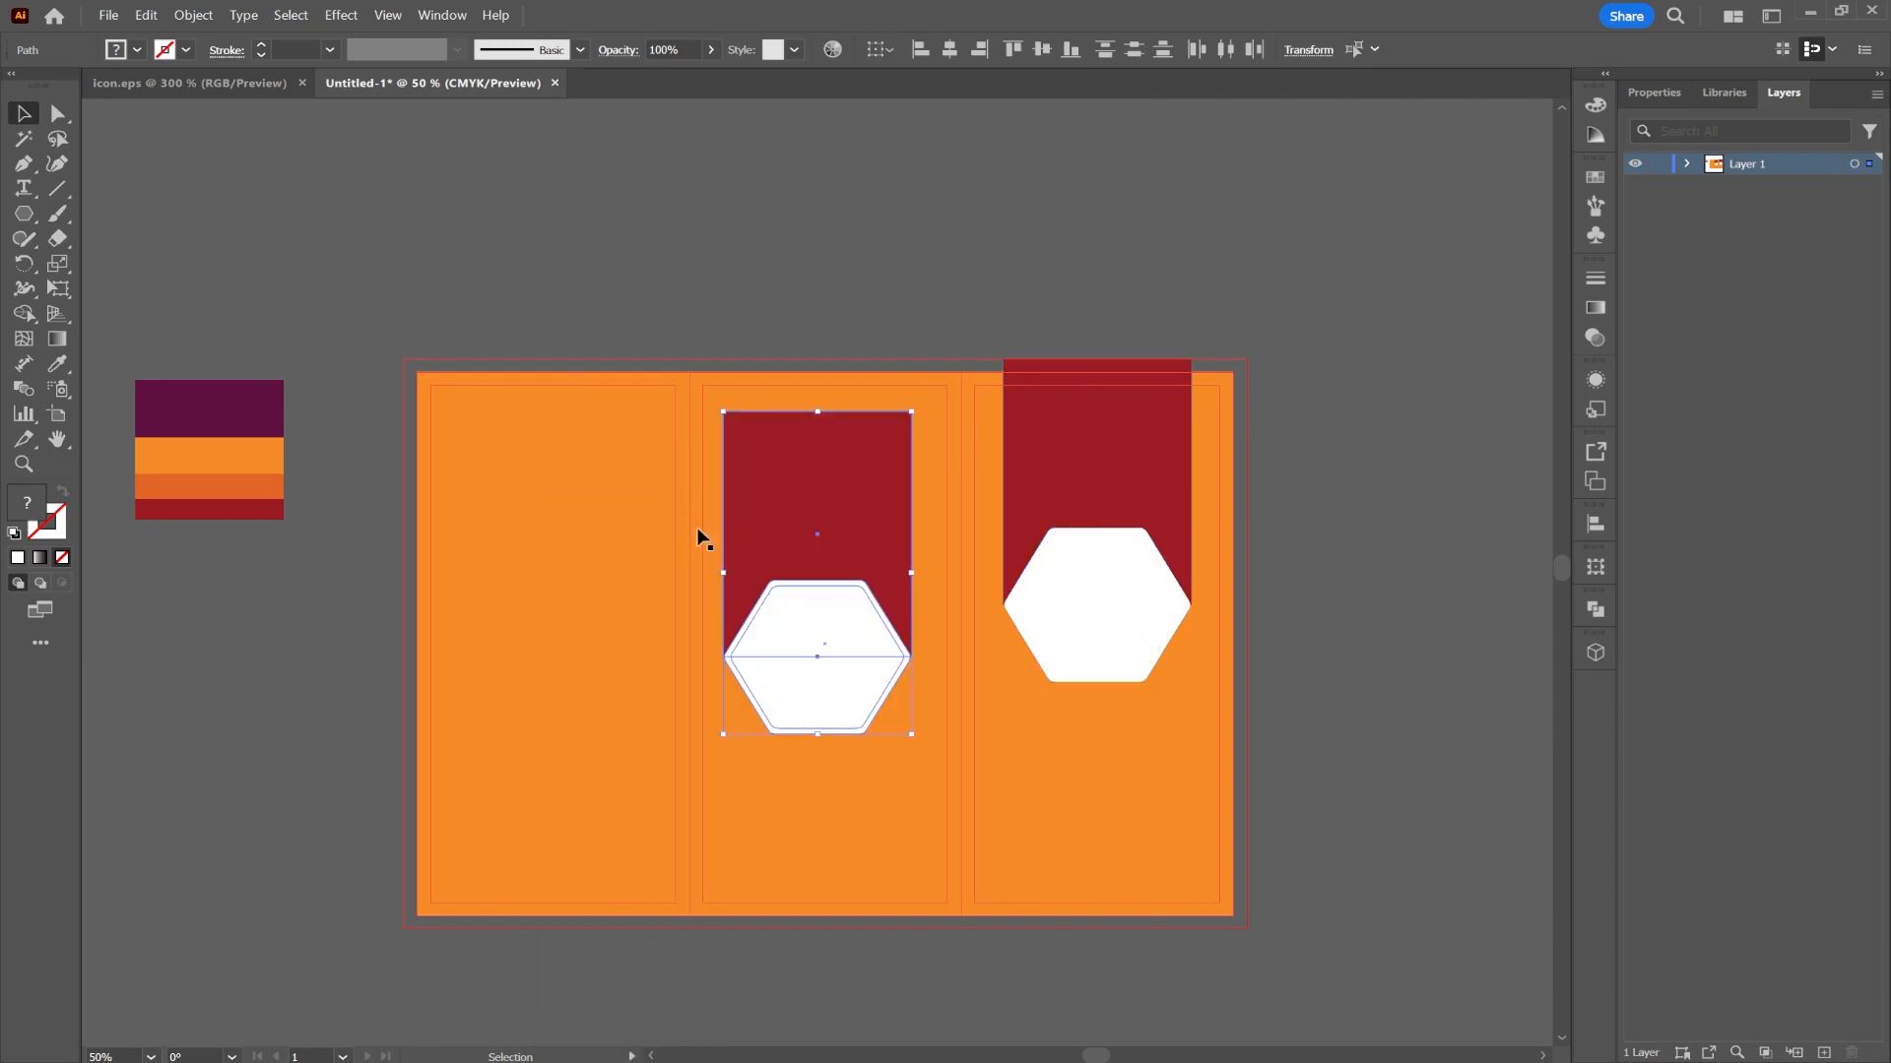
- Flip the pasted banner vertically and center it in the first column with the rectangle resting on the artboard's bottom edge
click(1673, 93)
click(1815, 247)
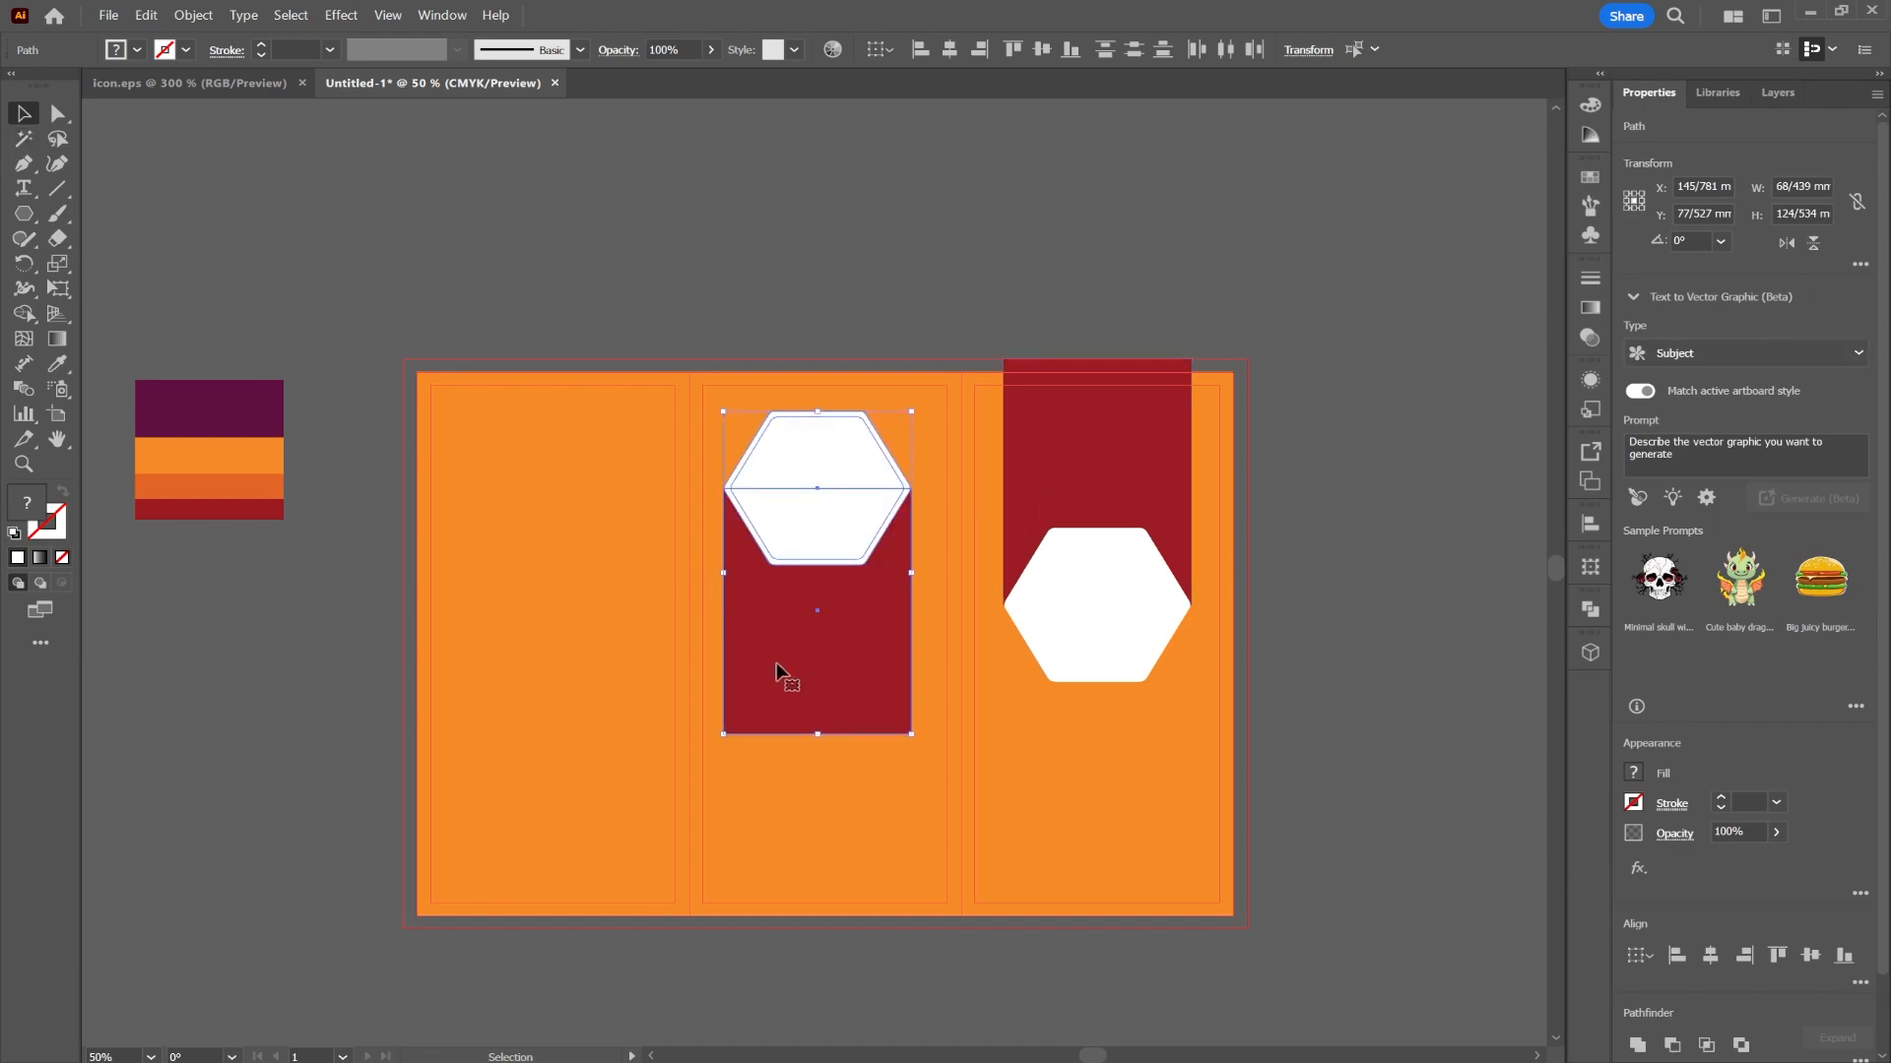
drag(798, 666, 531, 848)
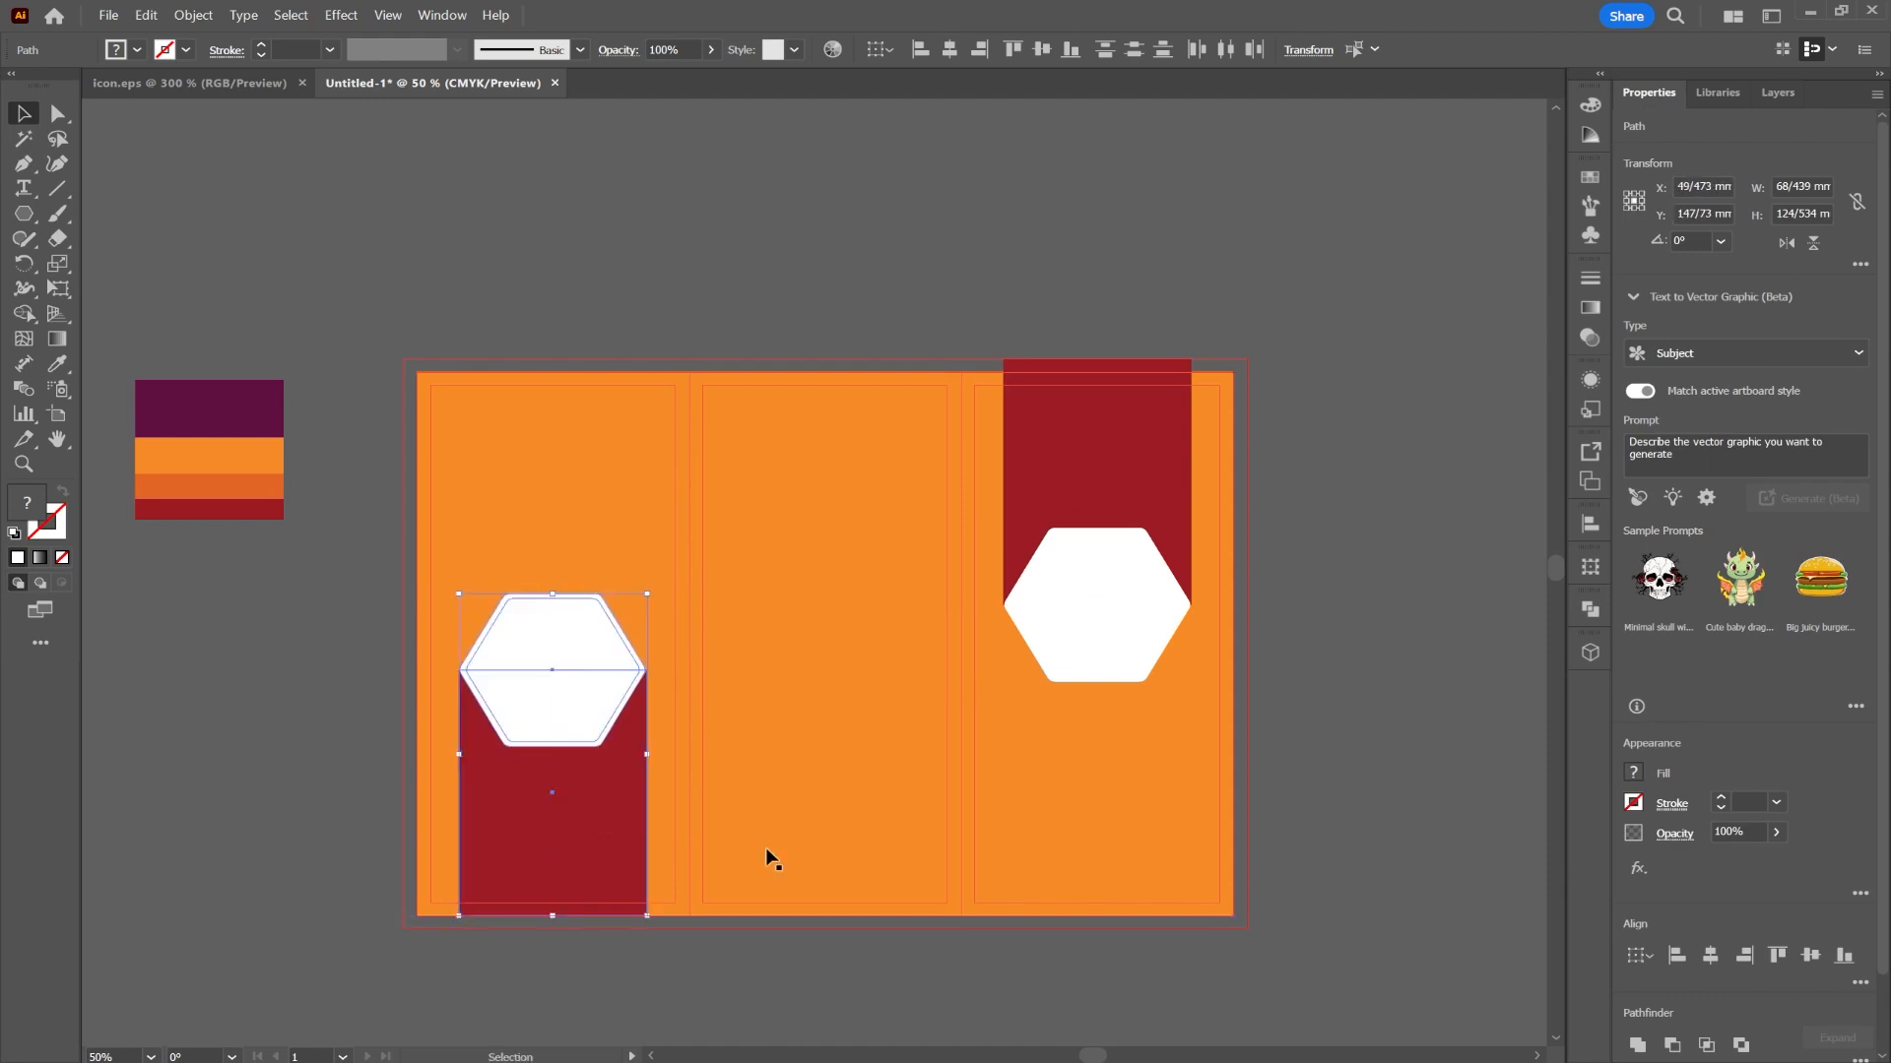
click(1344, 437)
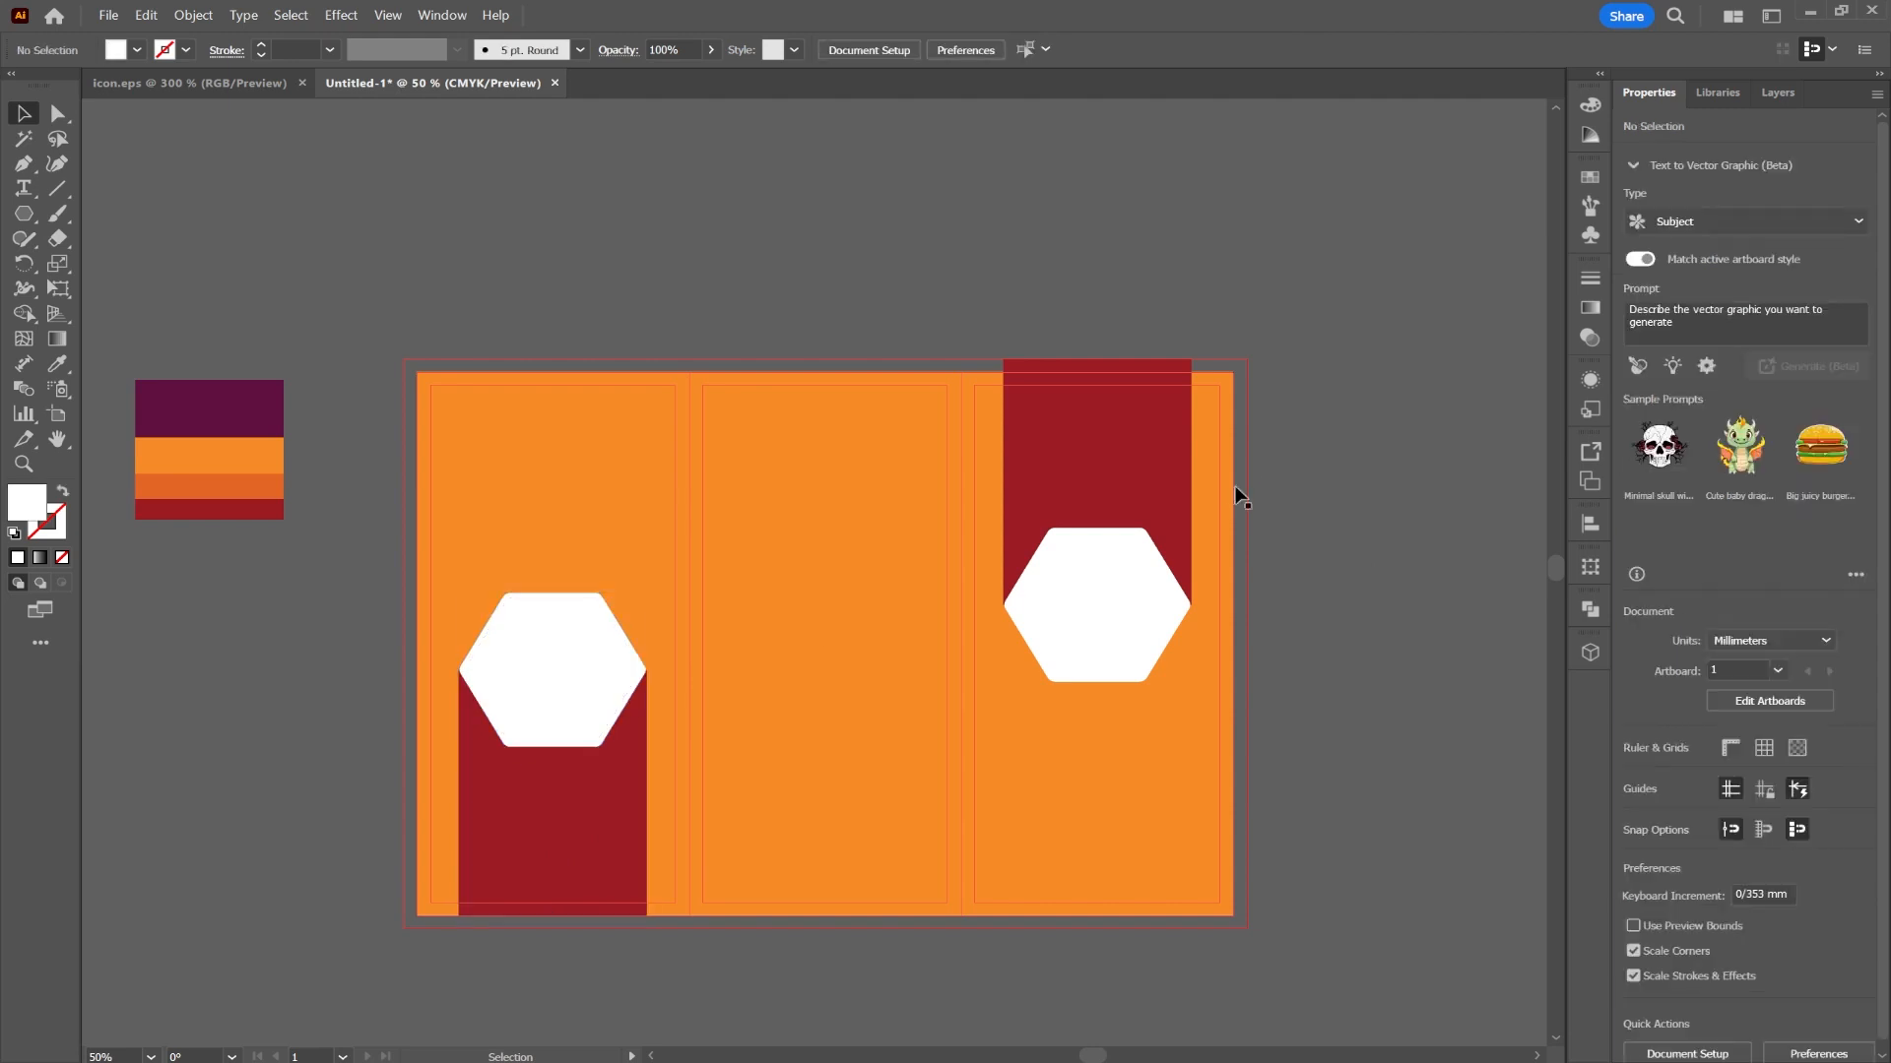
- Place sandevich-file-morgh.jpg at about 68 mm square over the hexagons in the third column
click(1134, 588)
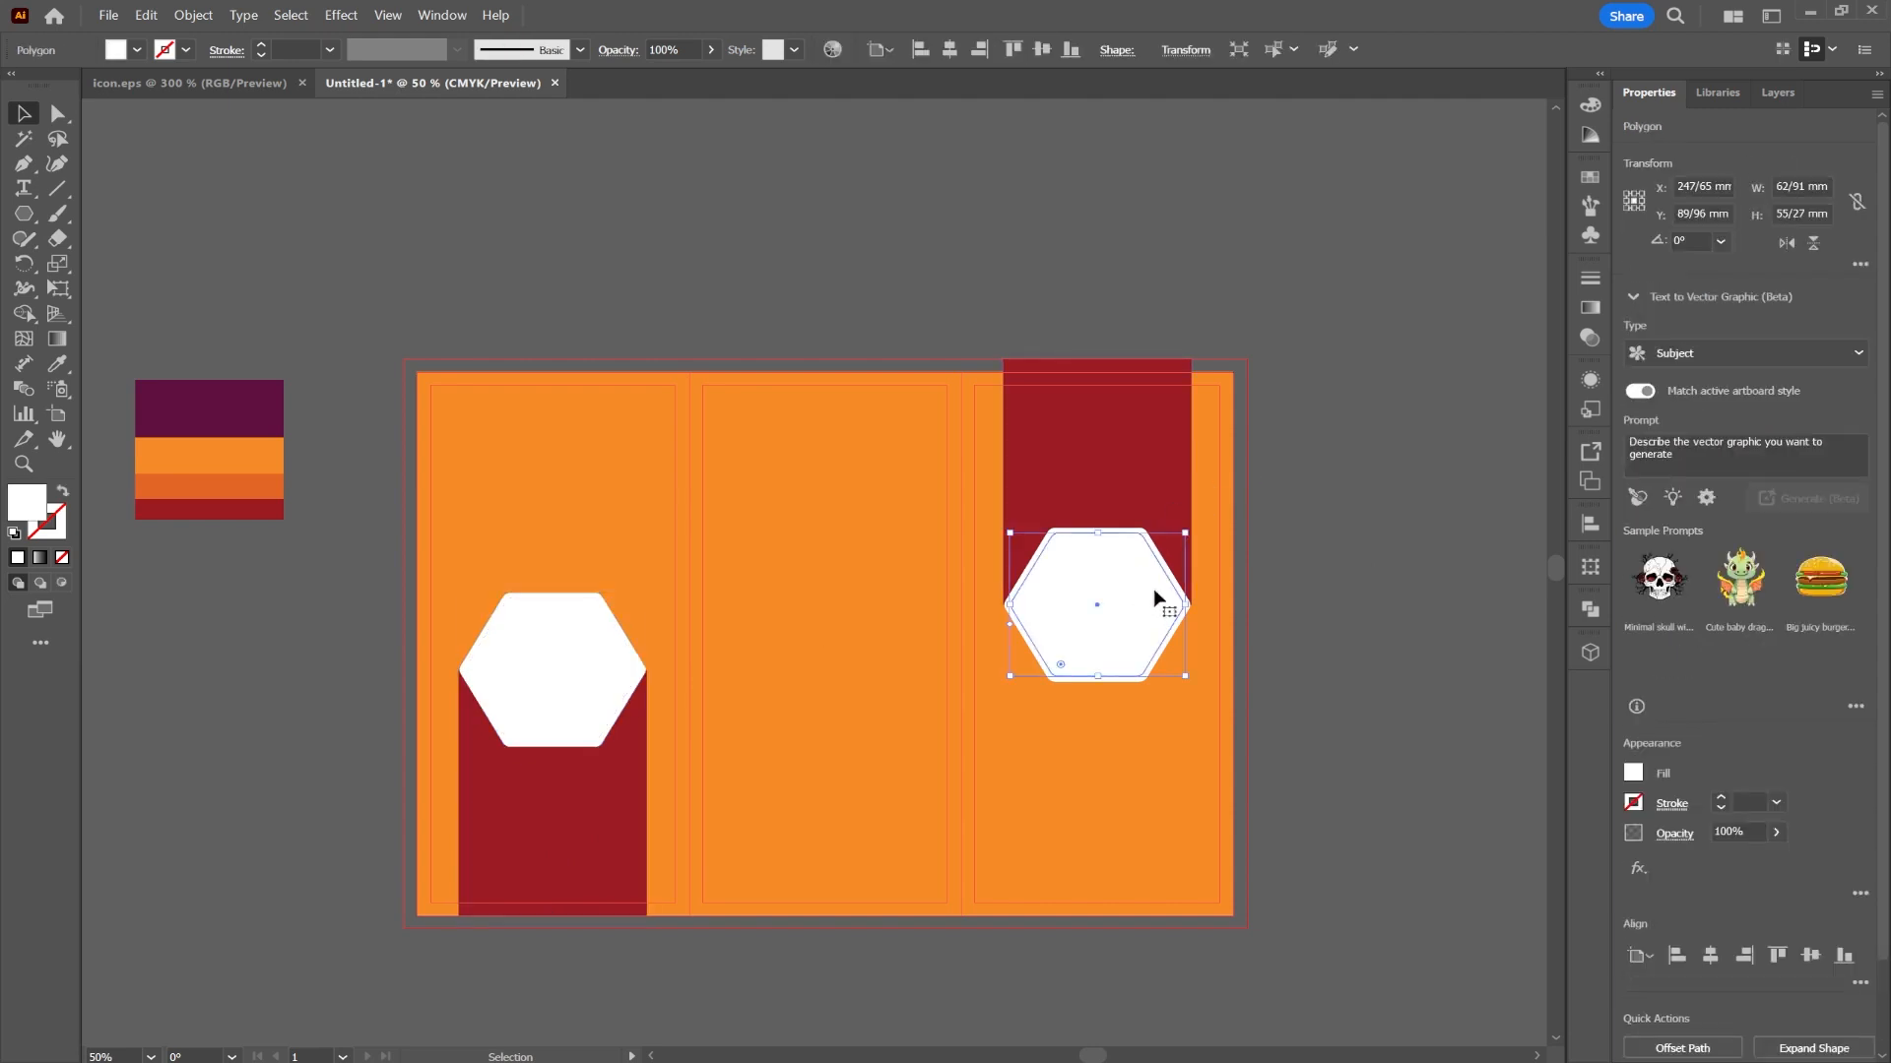
scroll(1150, 601, up, 2)
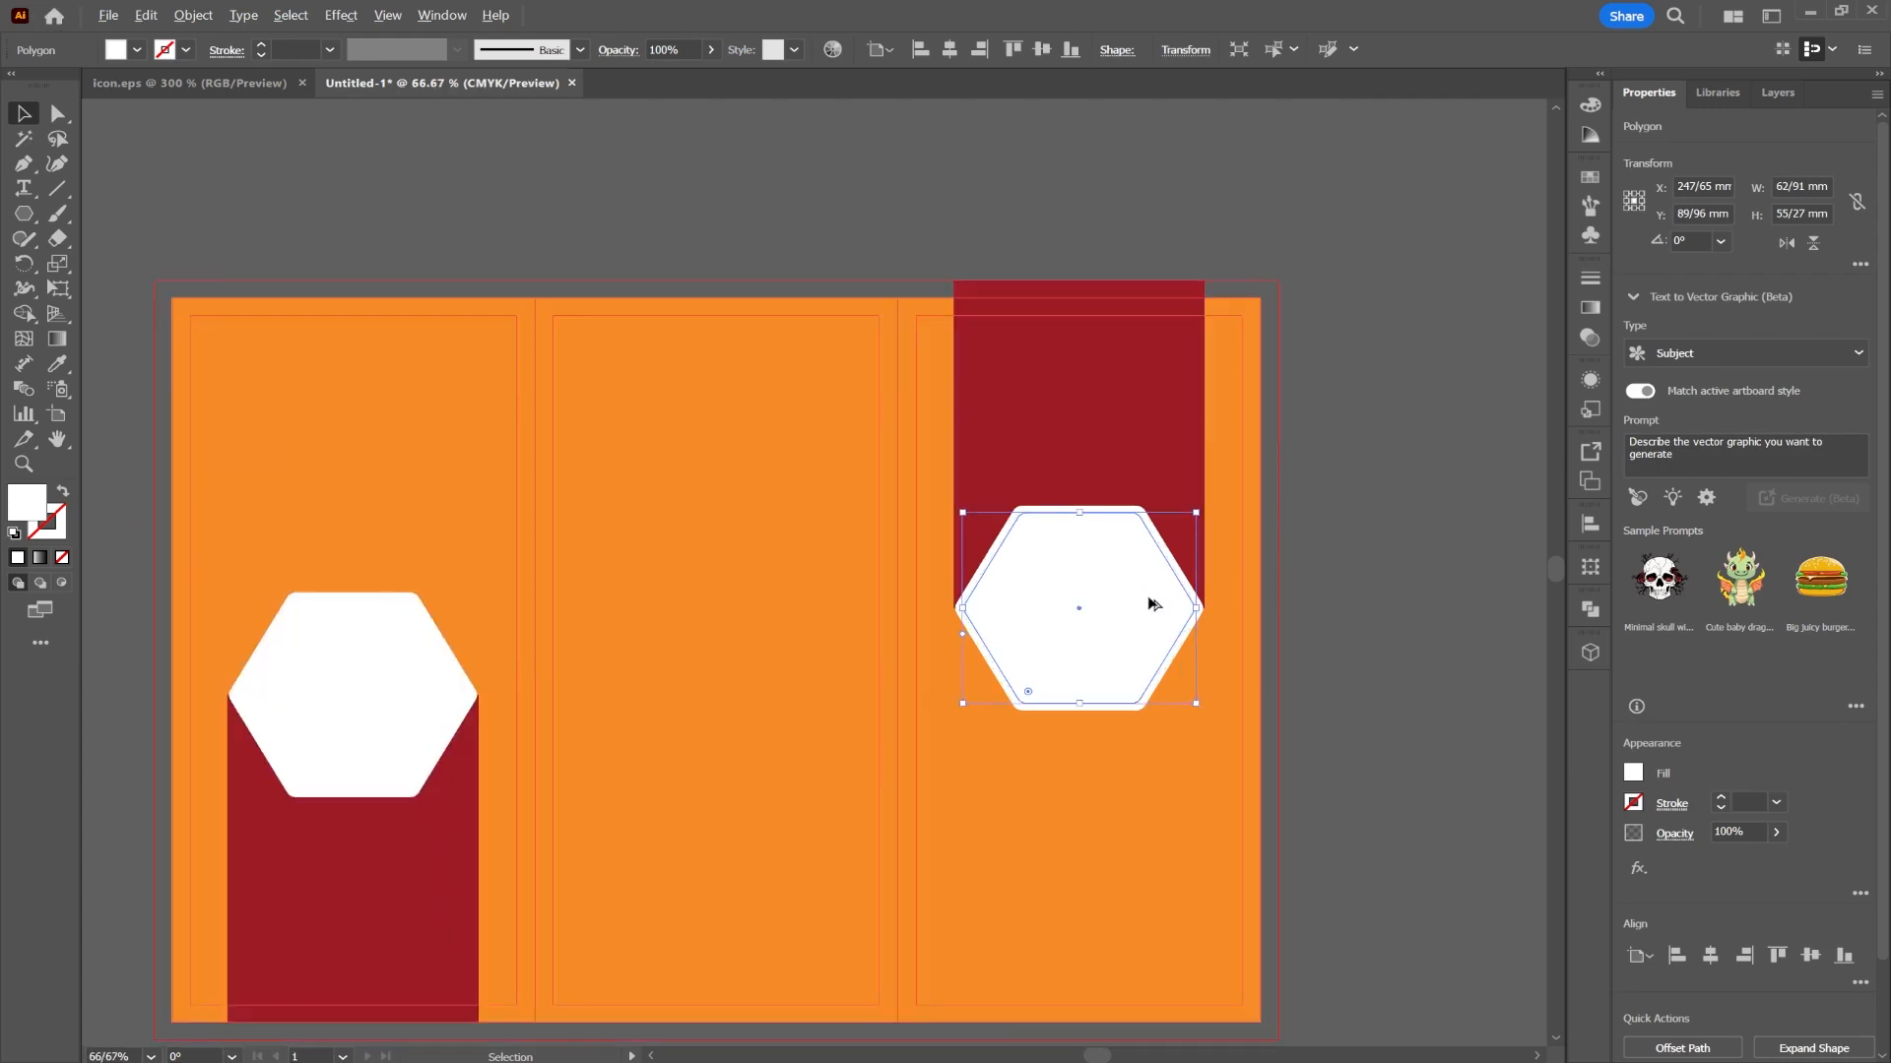
scroll(1027, 571, down, 1)
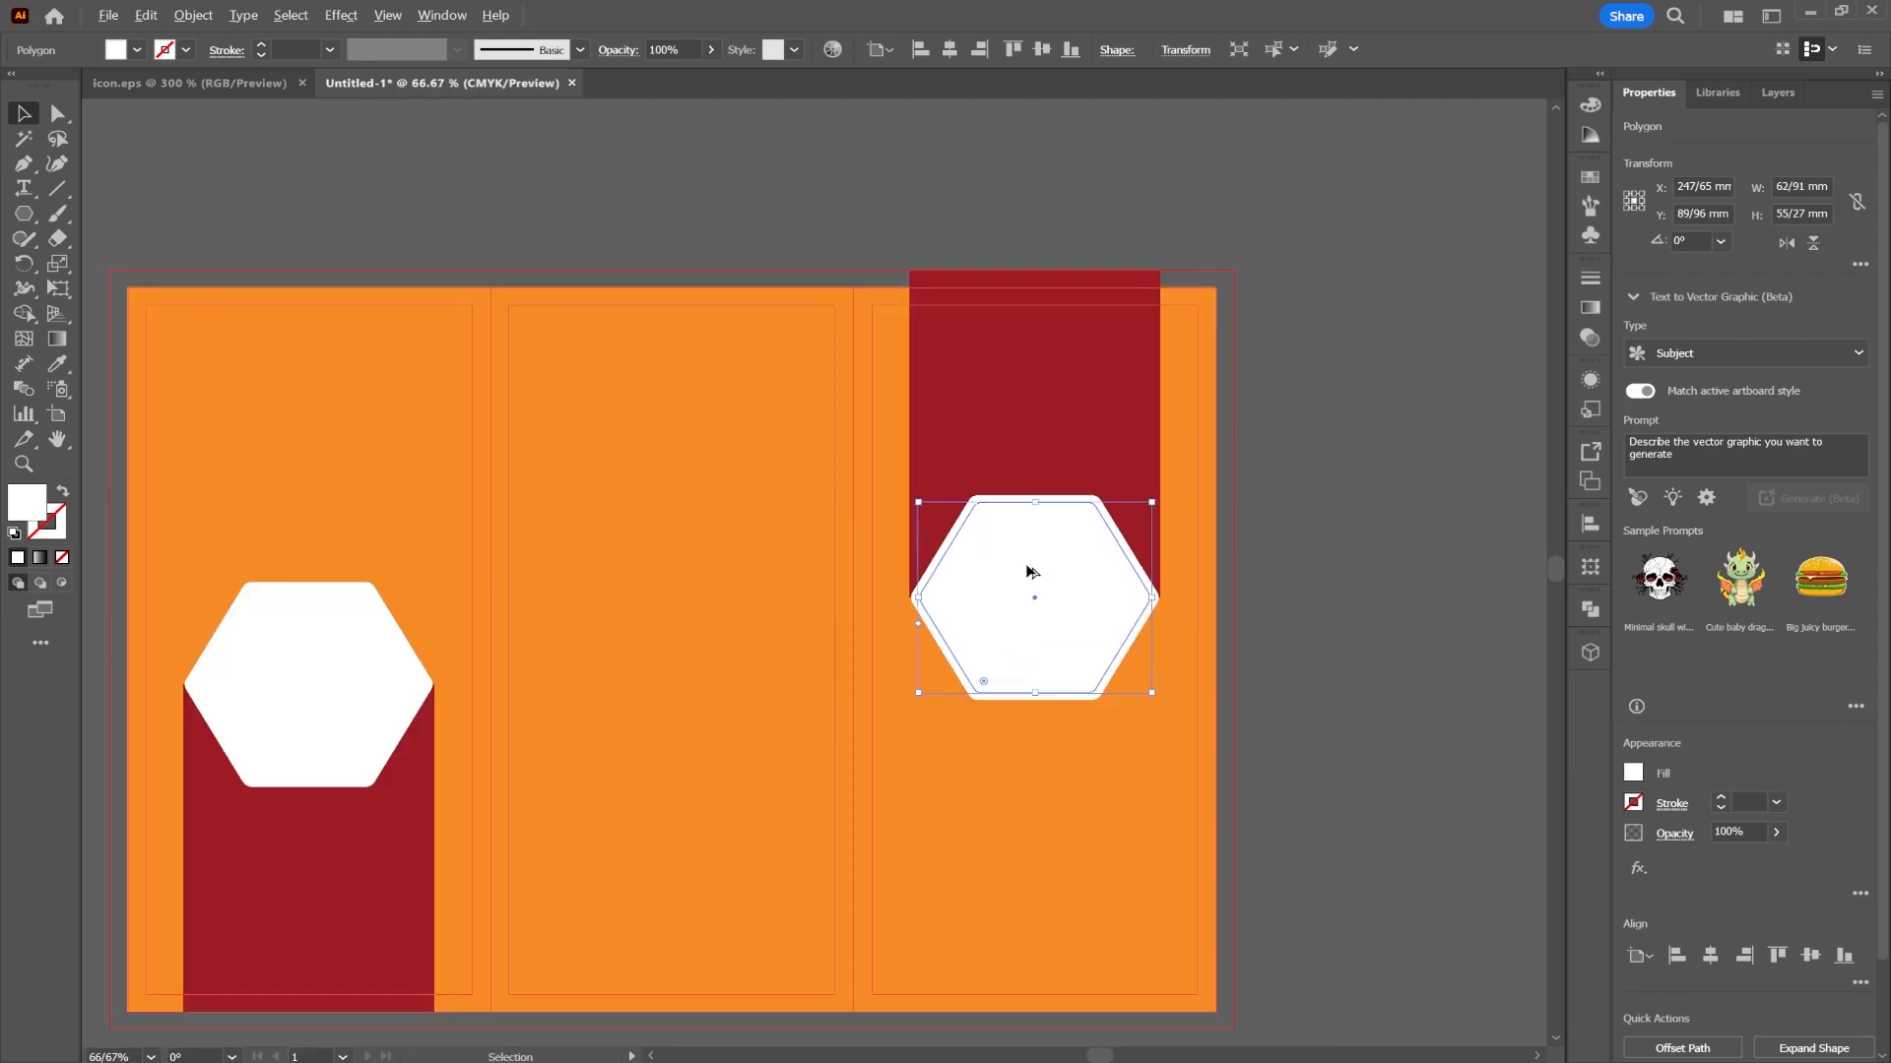
click(109, 15)
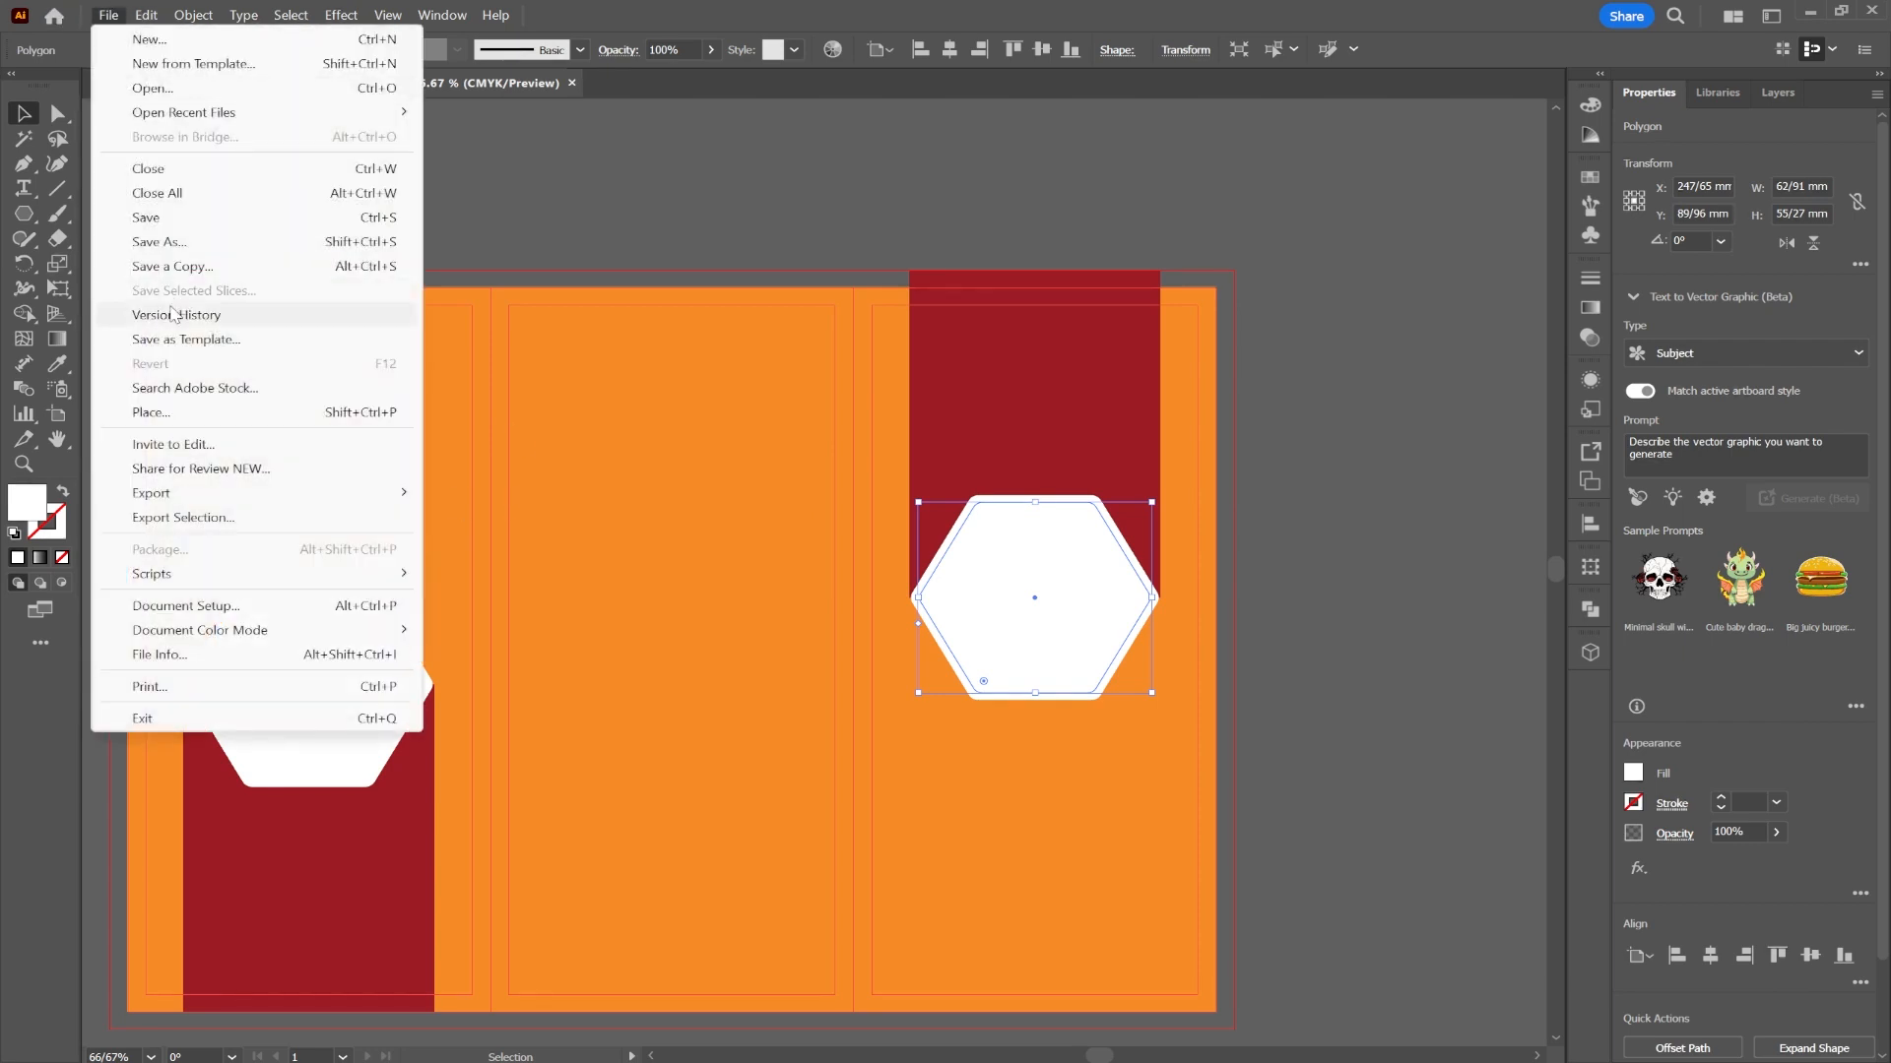
key(Escape)
key(shift+ctrl+p)
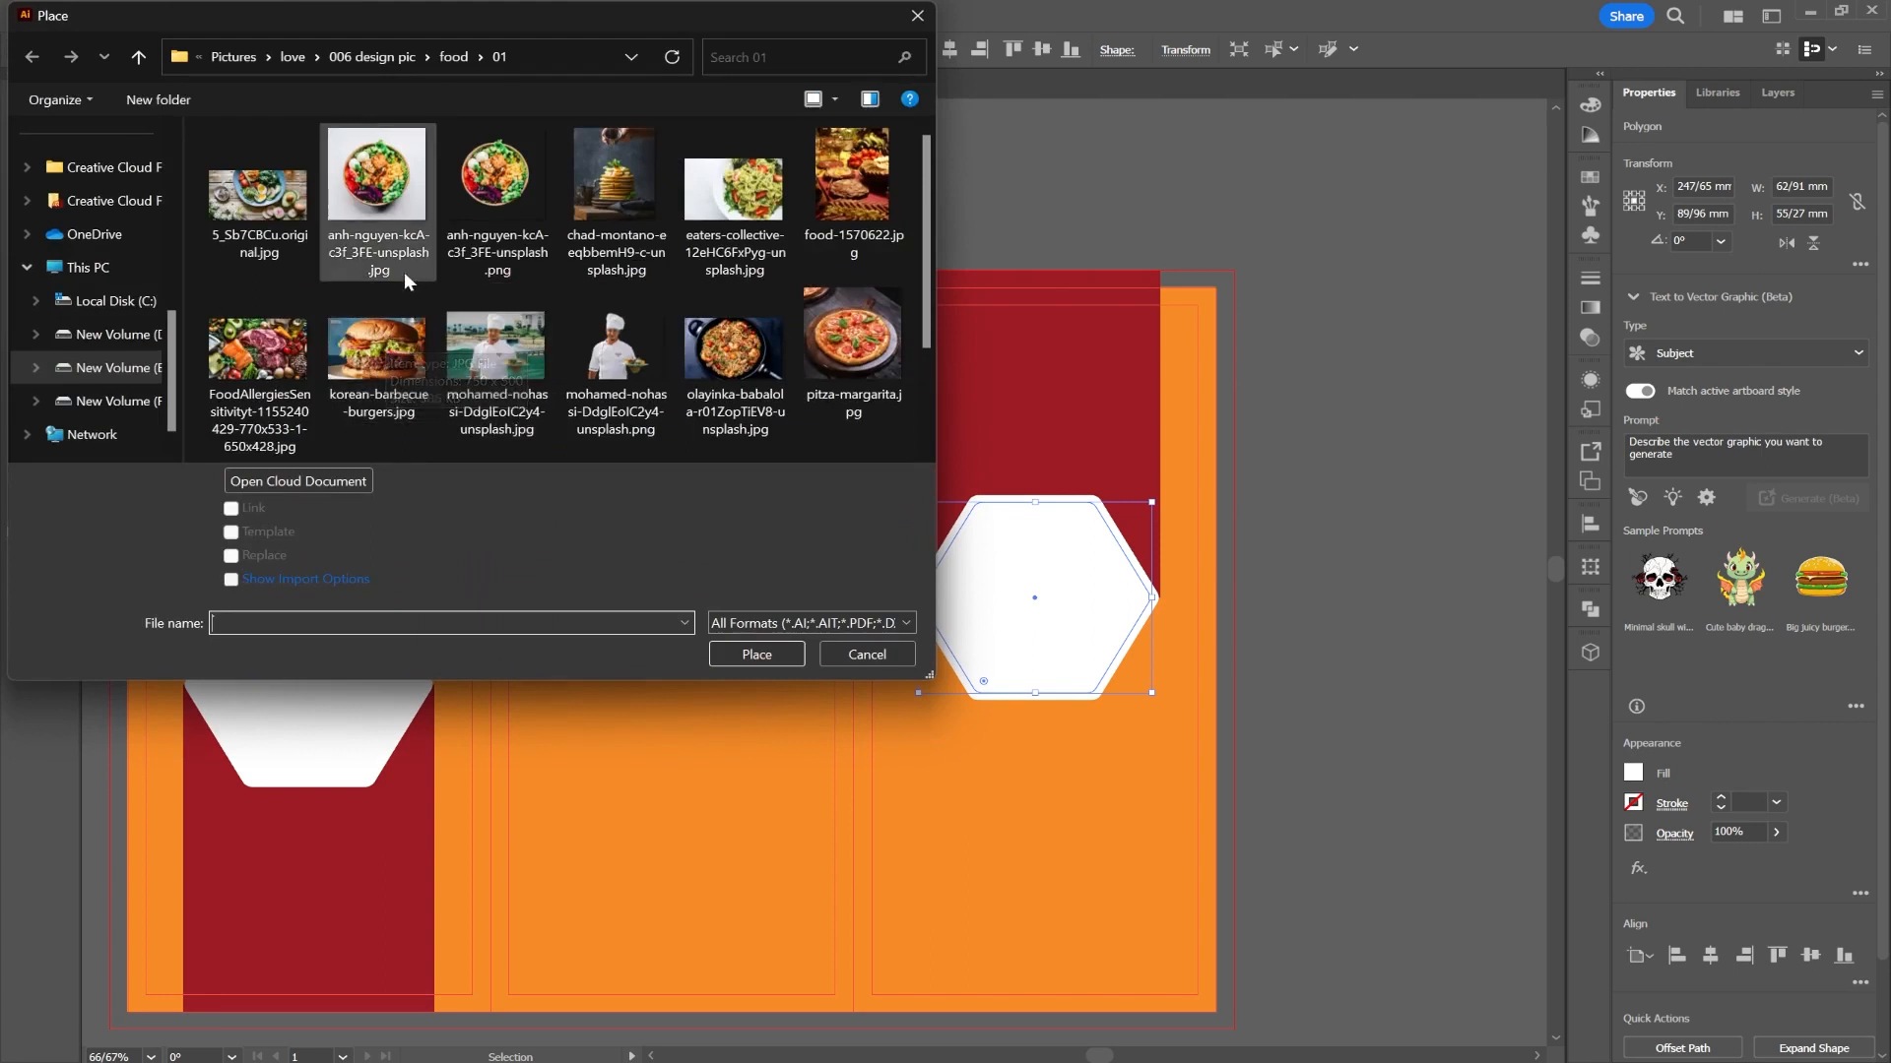
scroll(382, 293, down, 2)
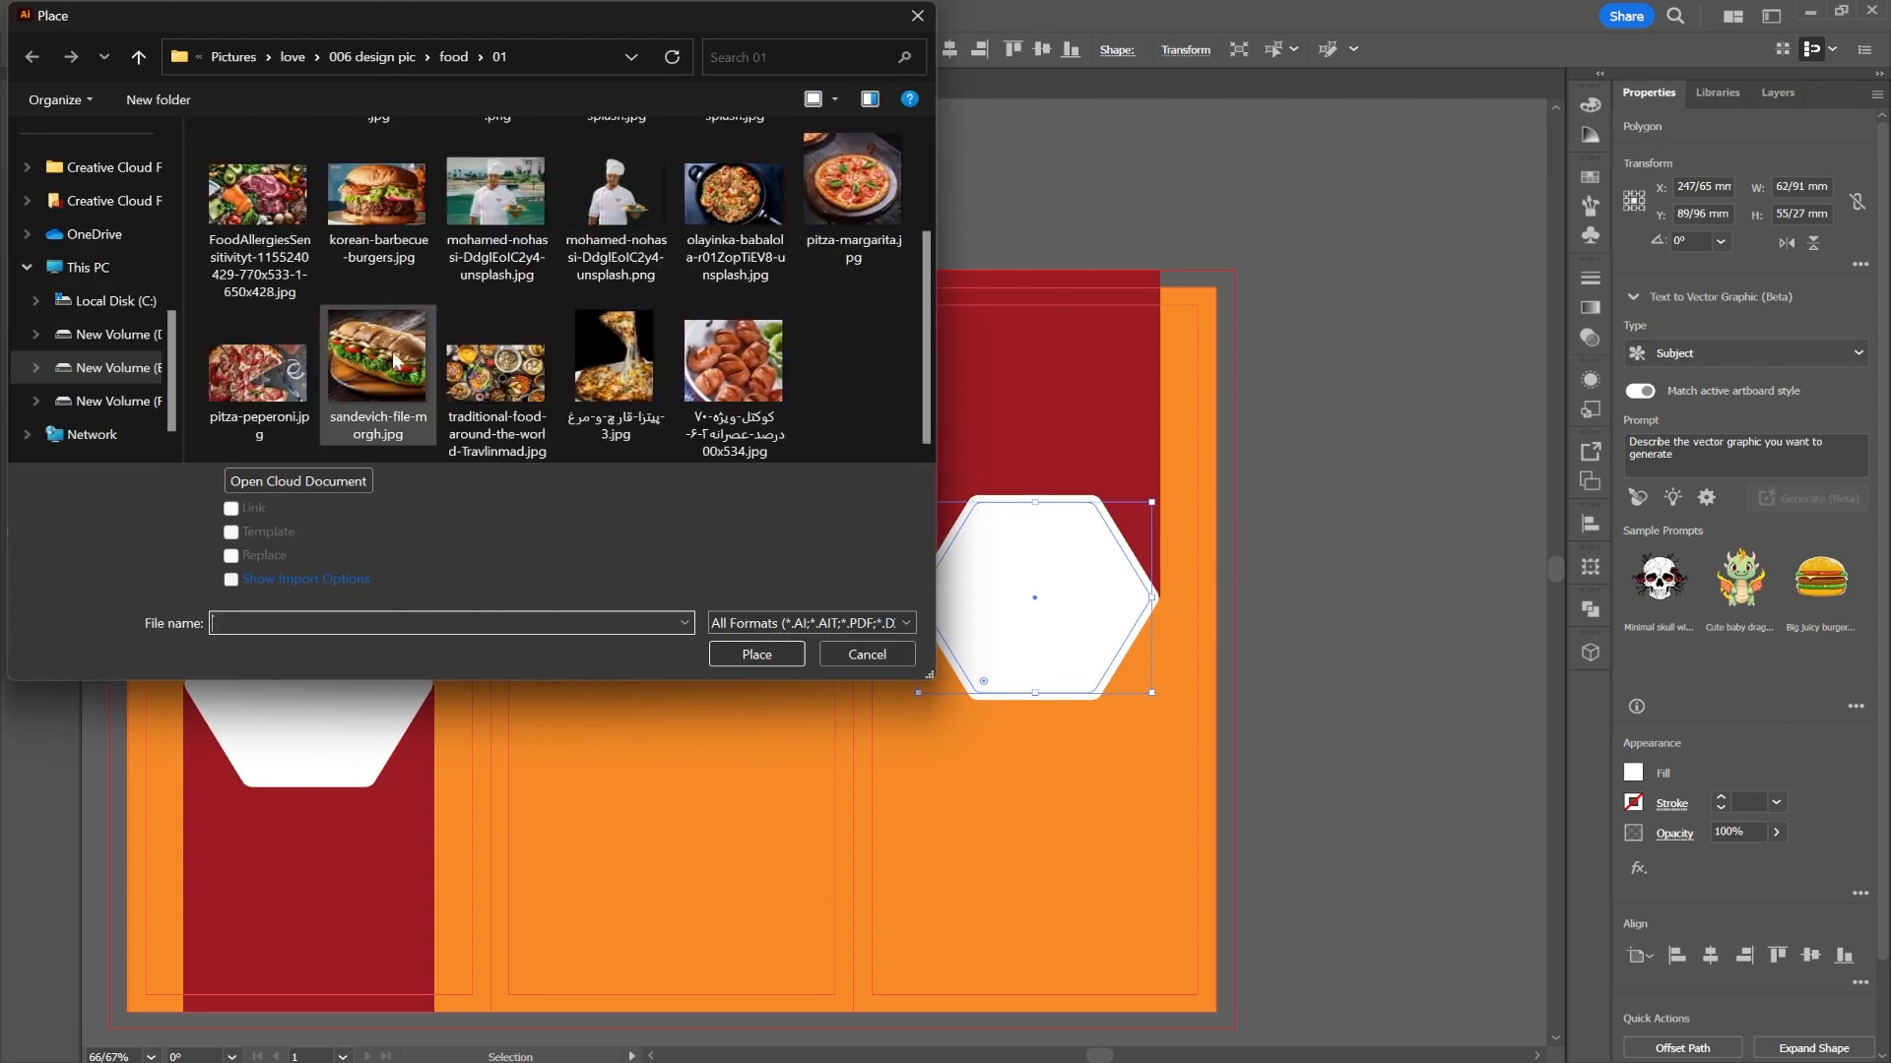
double_click(414, 390)
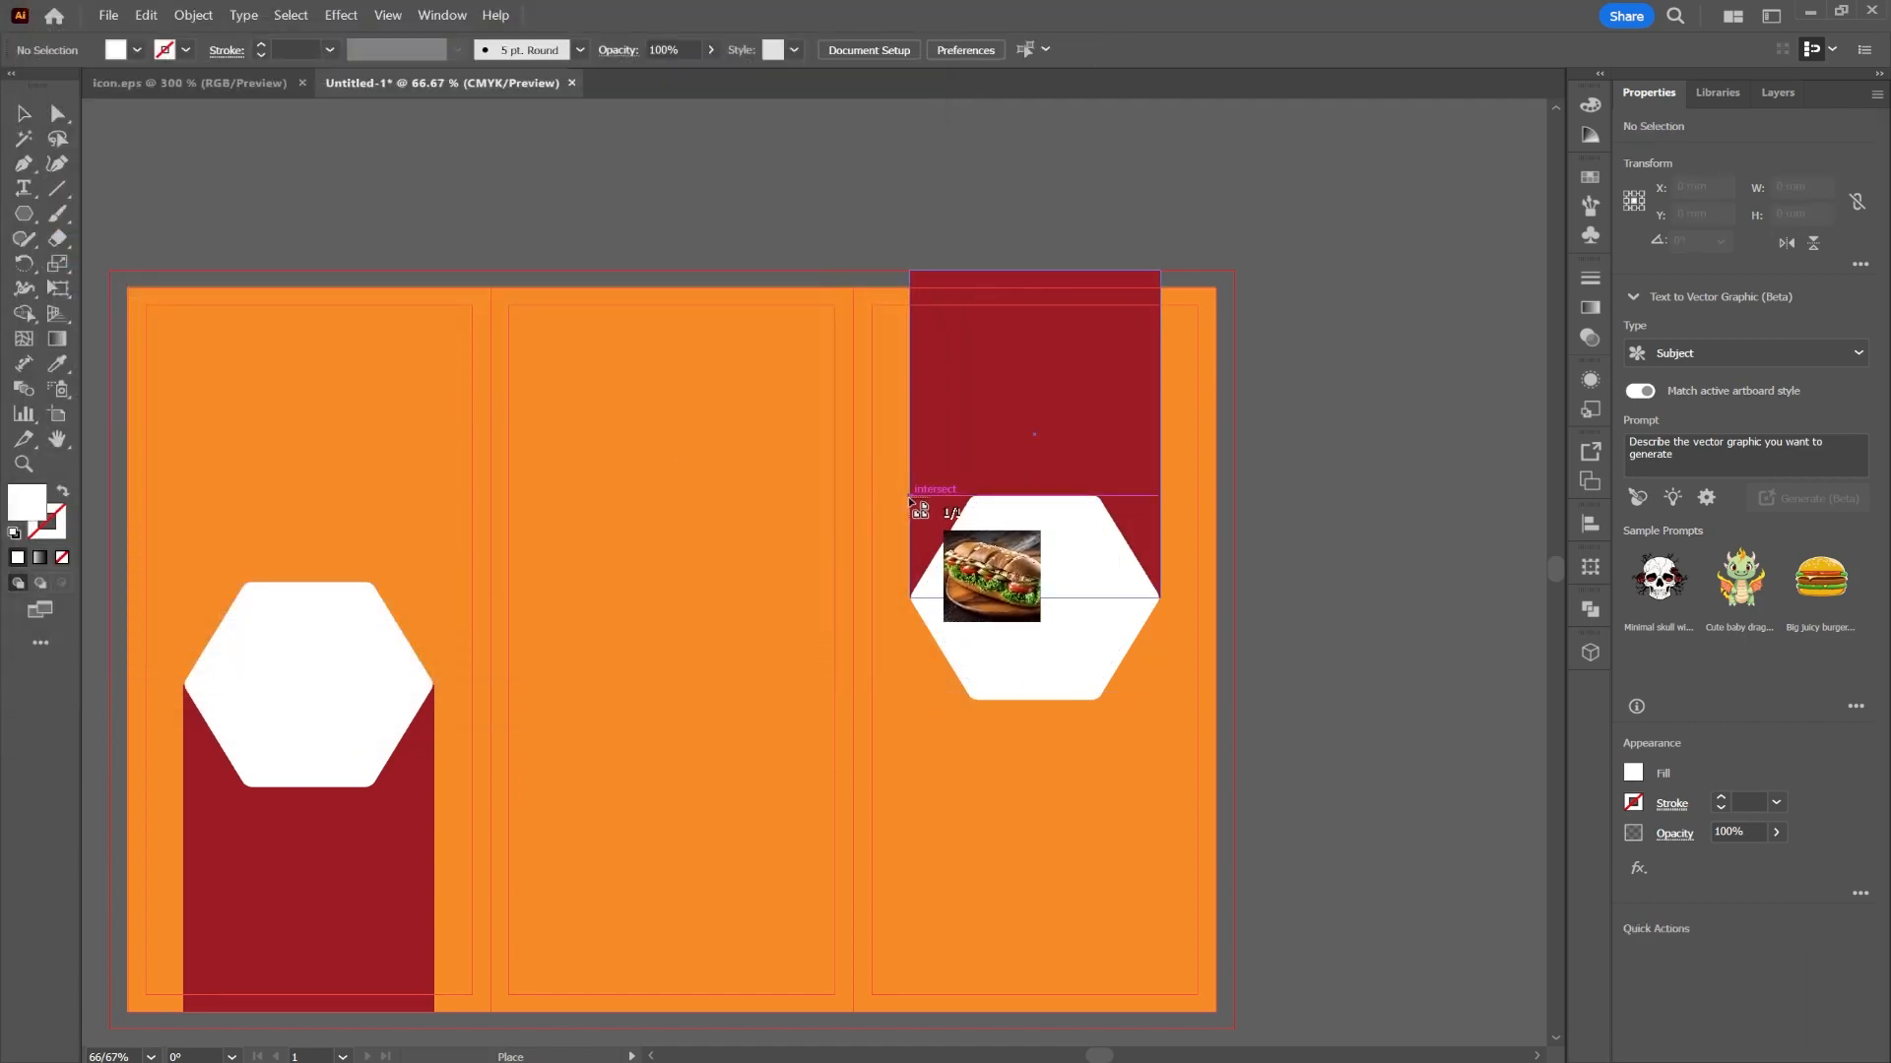
click(1163, 798)
drag(1091, 638, 1084, 611)
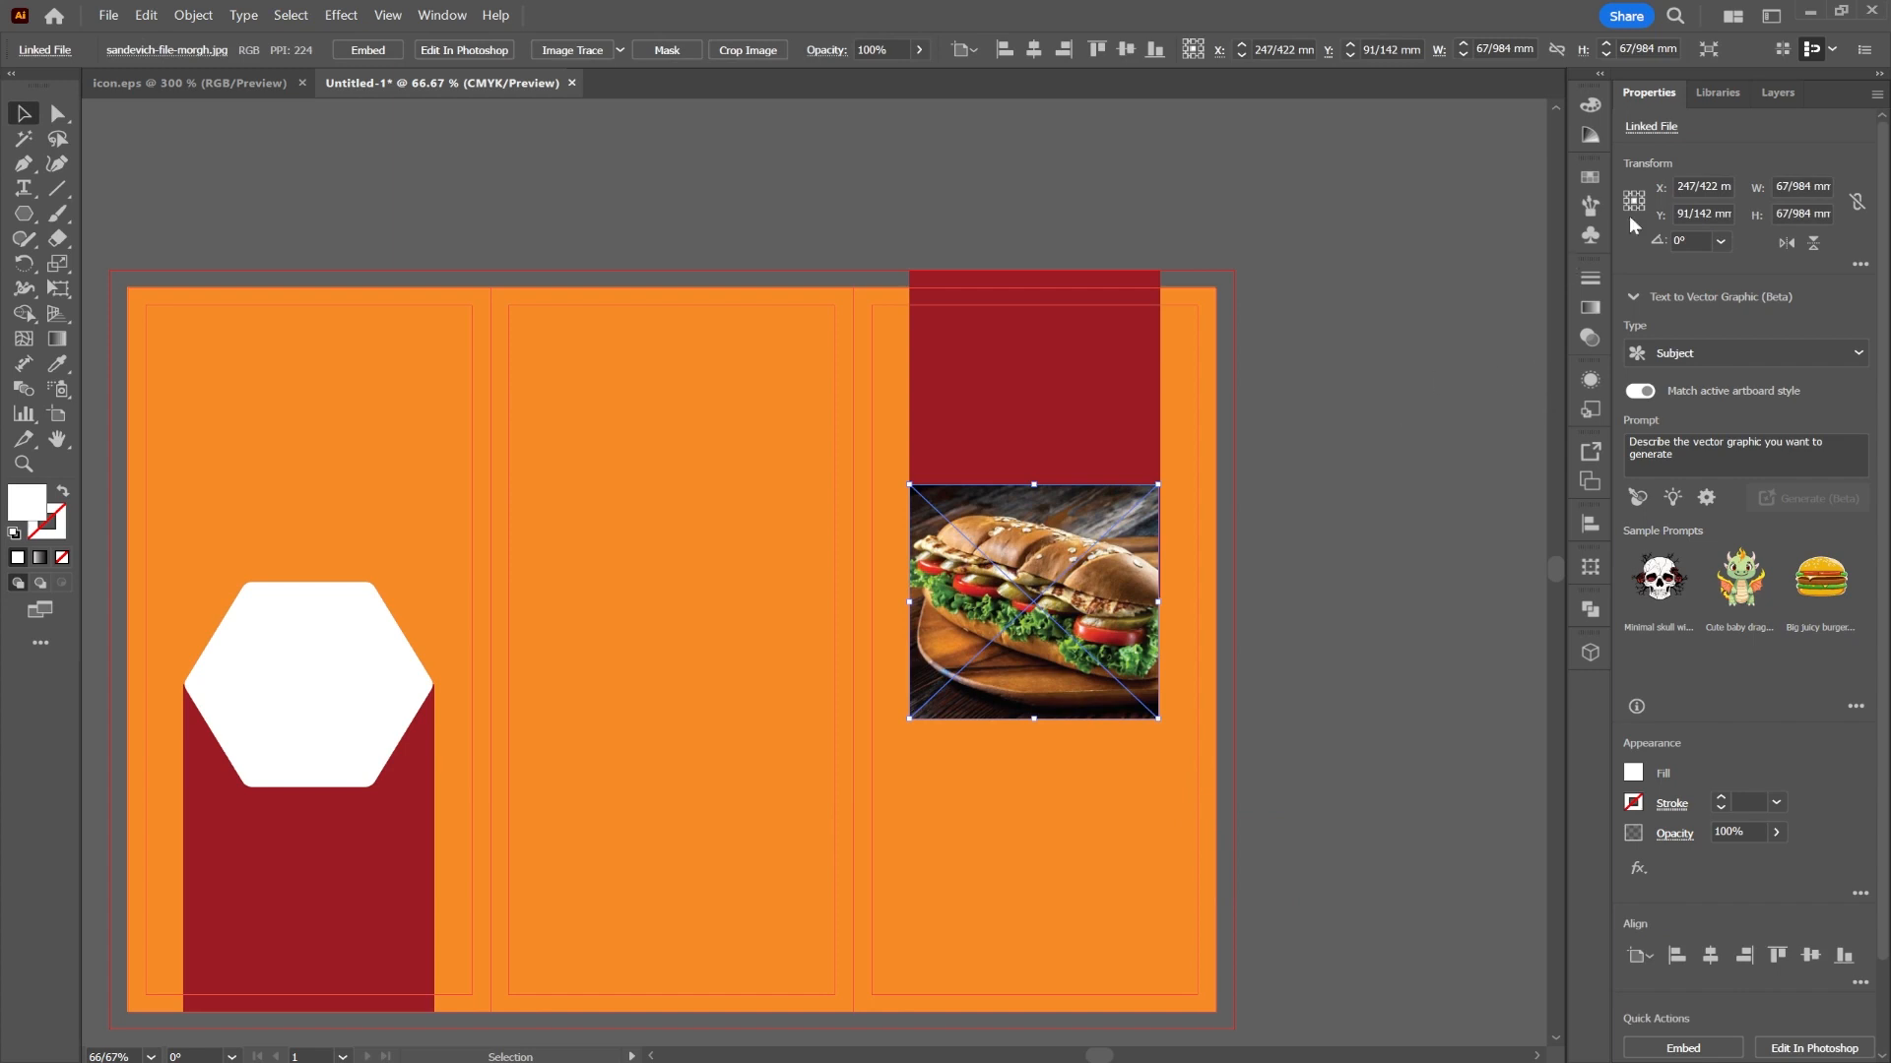
- Reorder the sandwich photo to sit directly beneath the inner hexagon and clip it with that hexagon using a clipping mask
click(1764, 93)
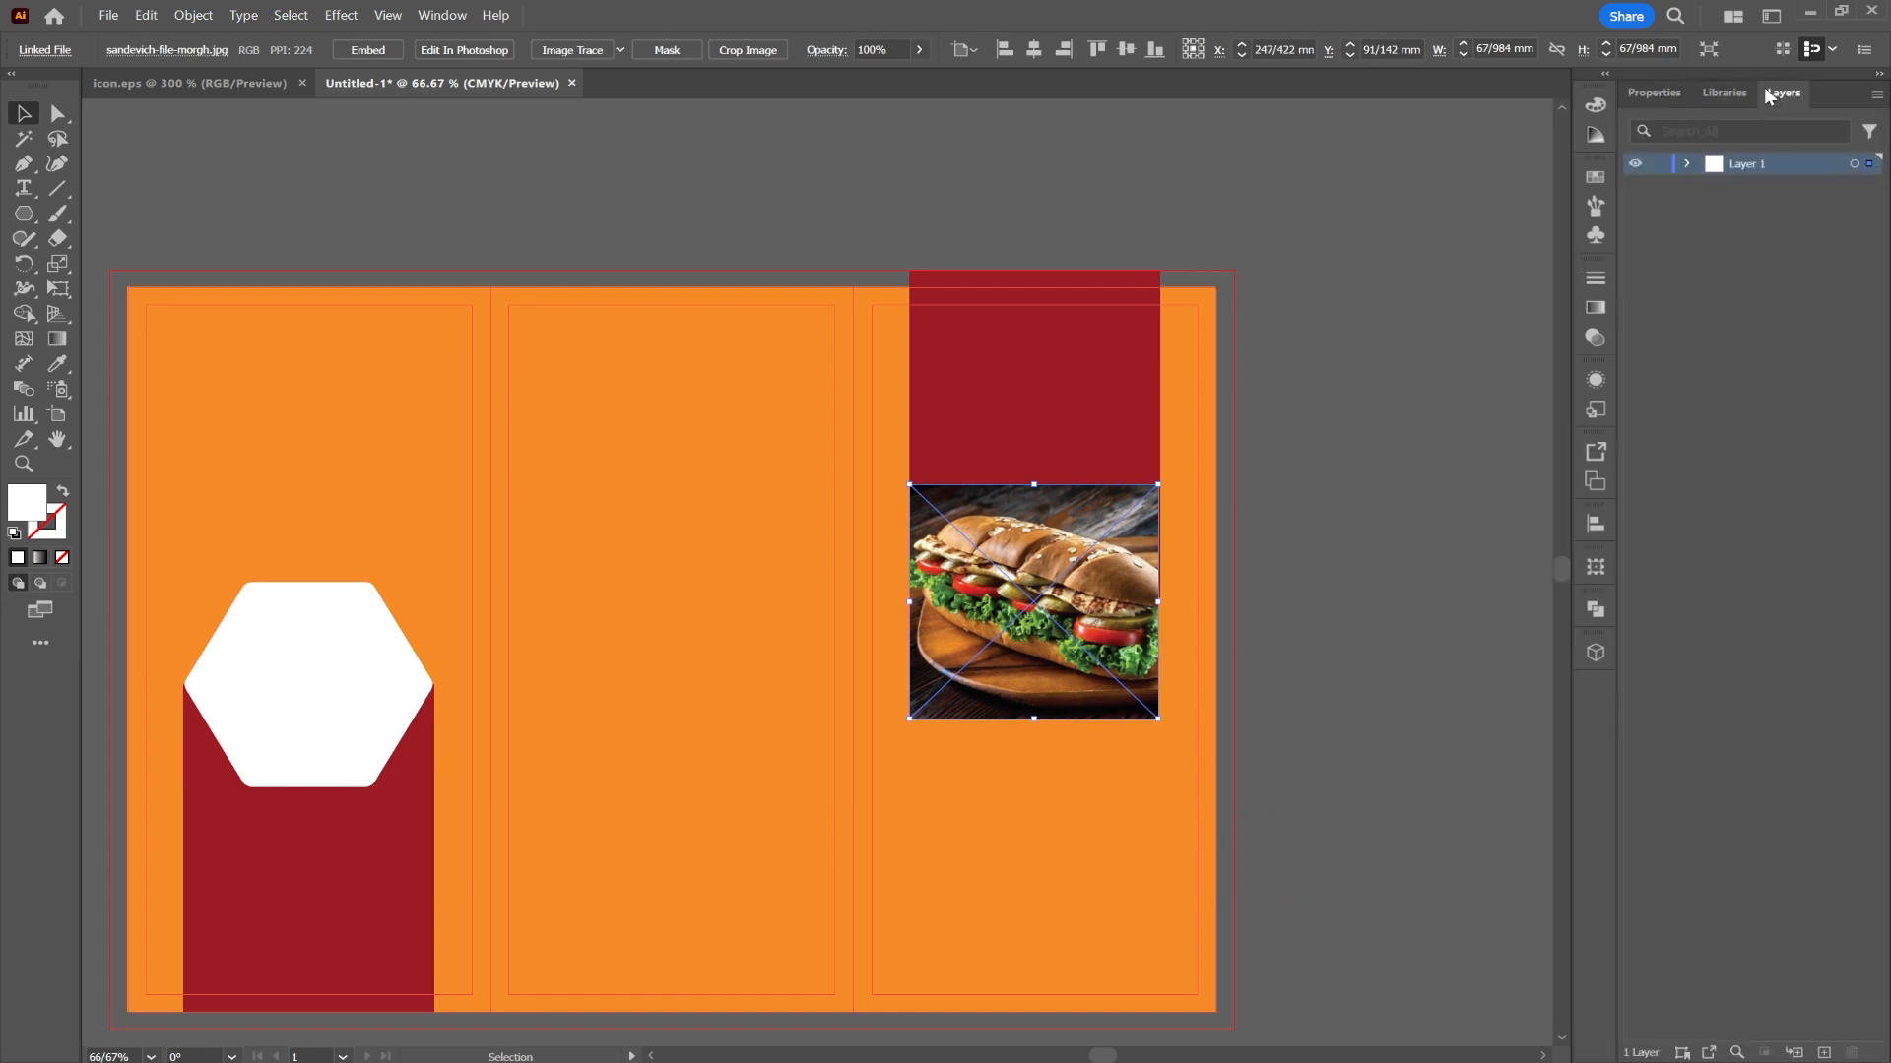
click(1688, 165)
drag(1793, 190, 1800, 297)
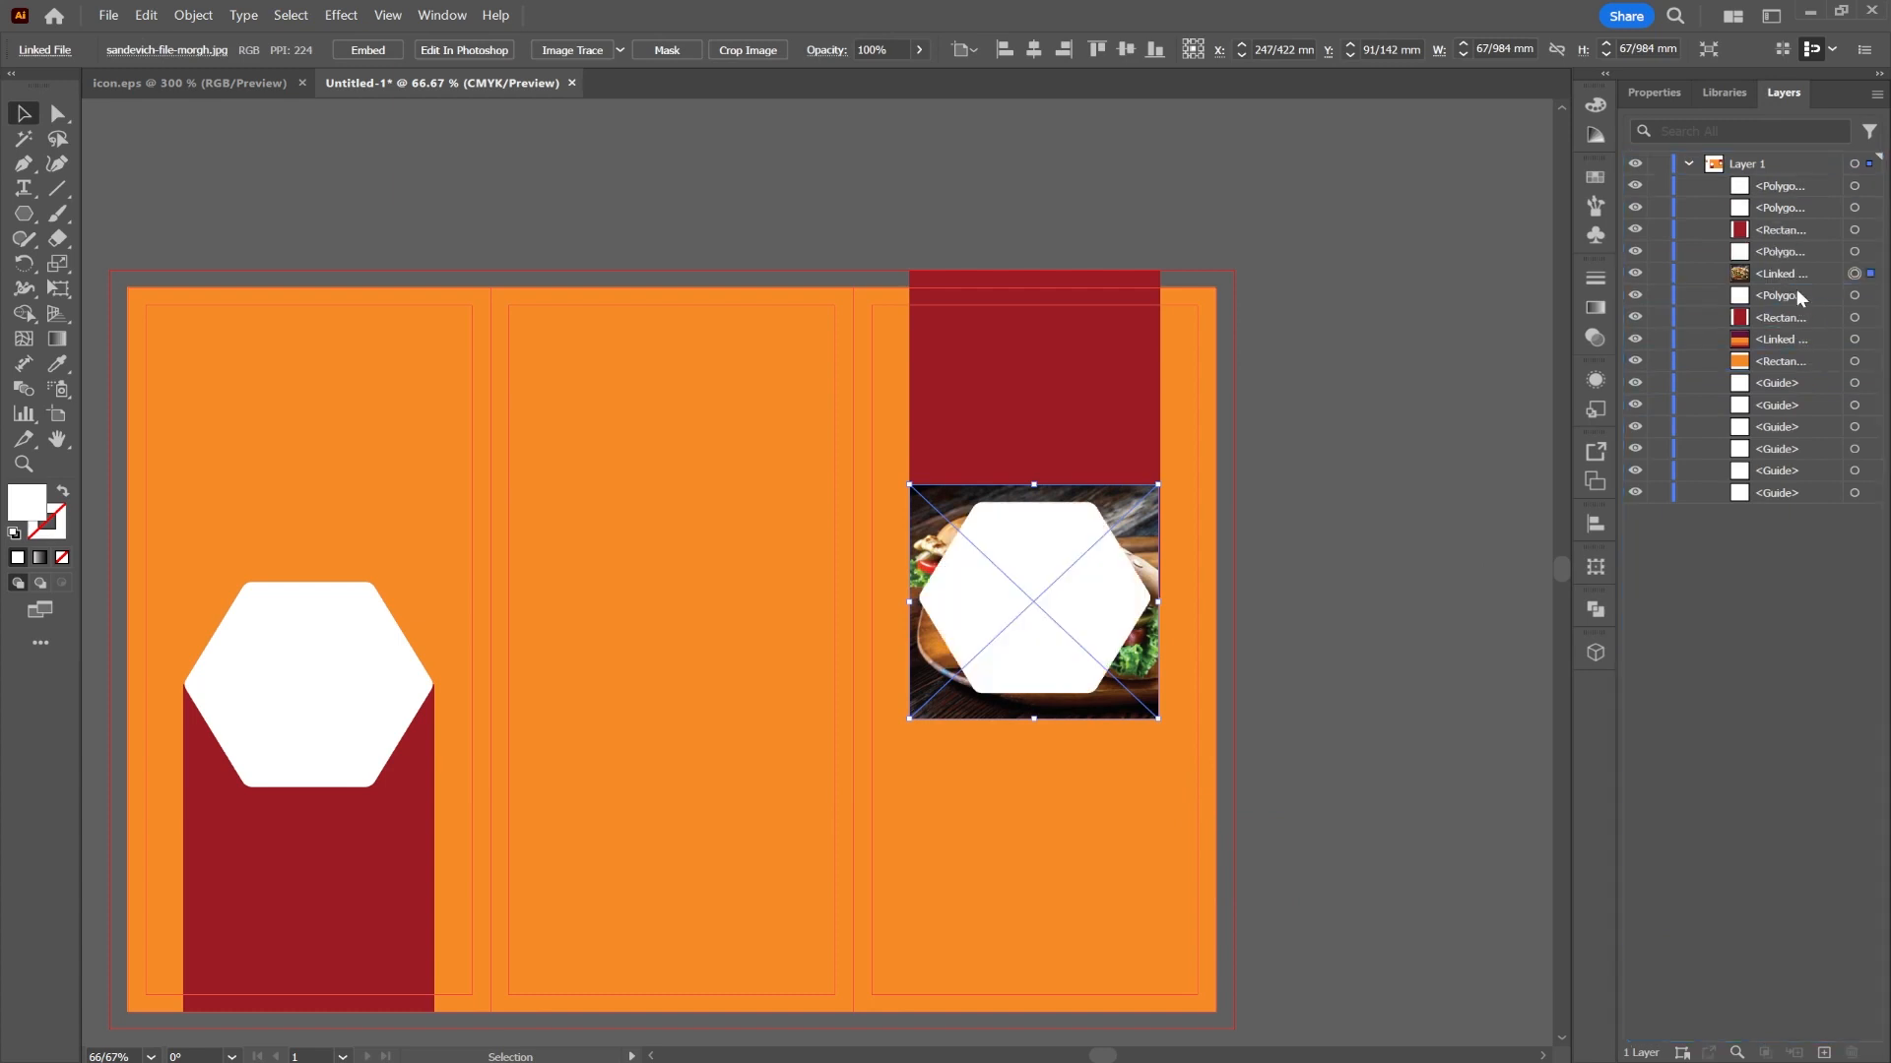
click(1870, 295)
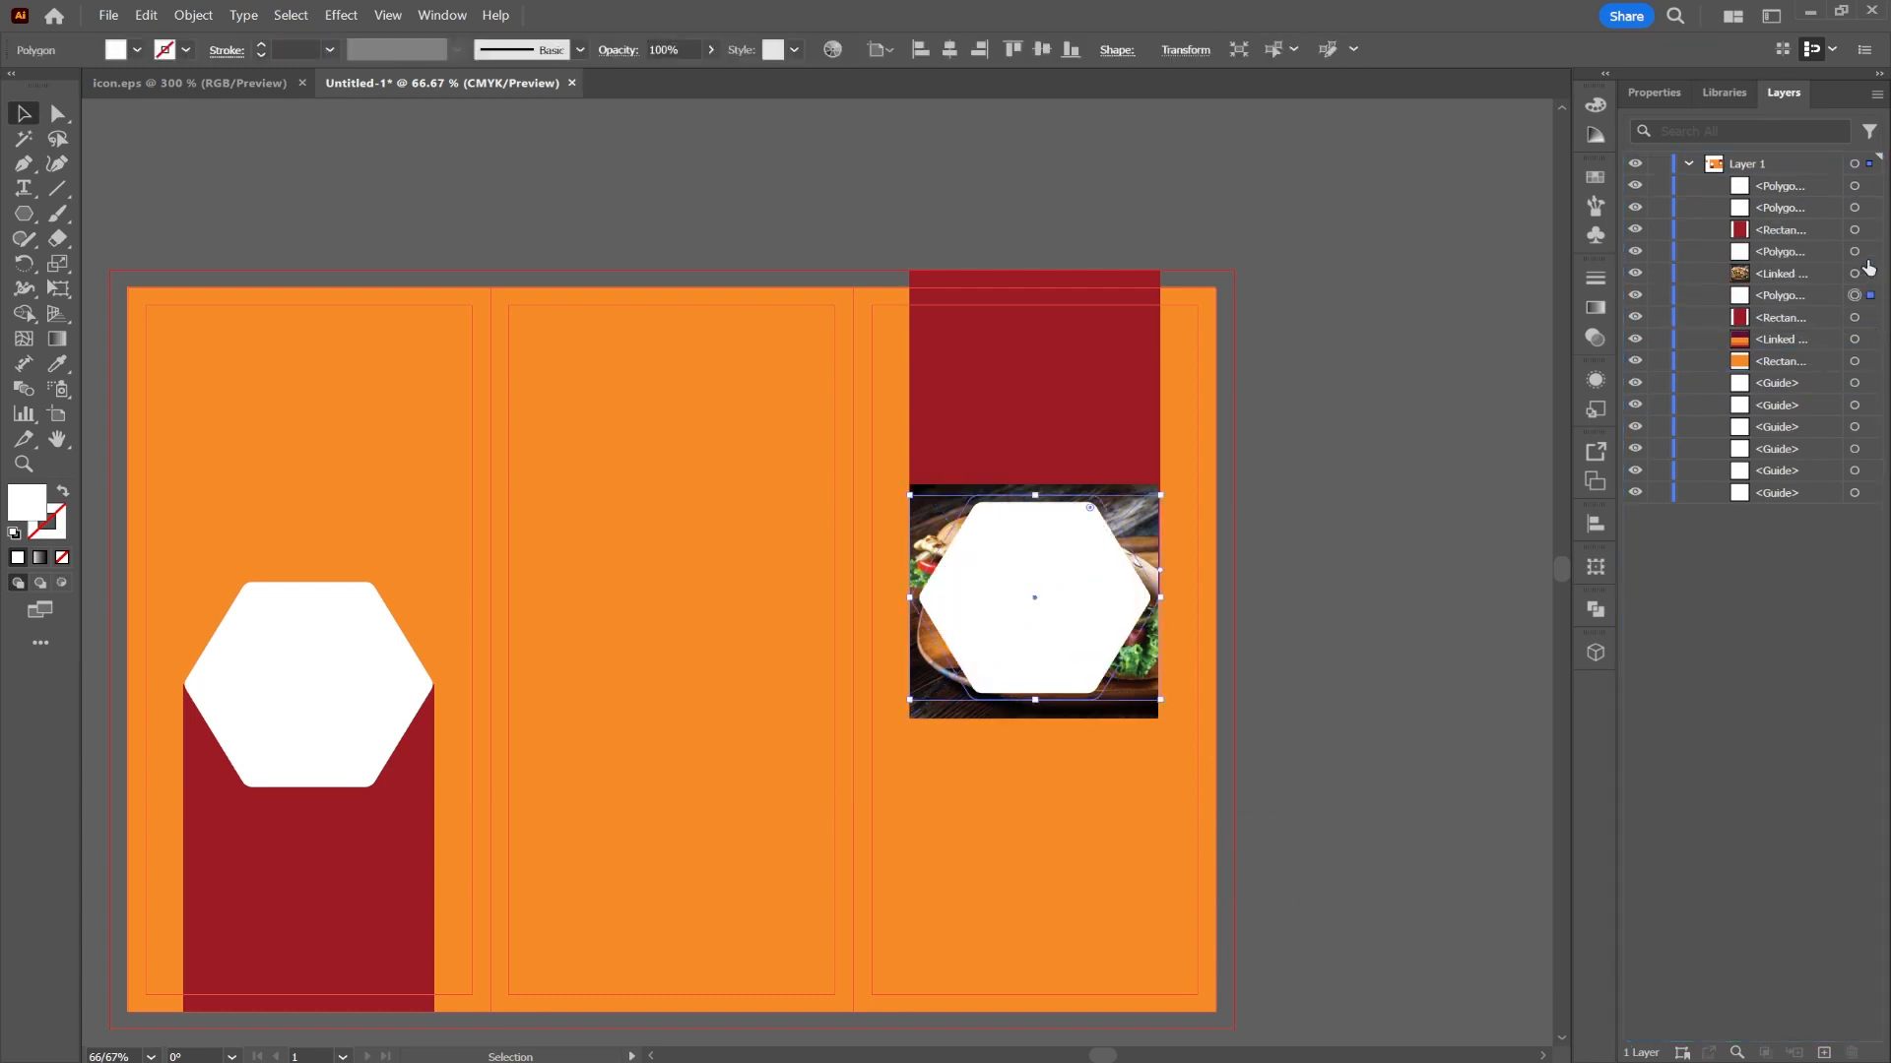
click(1870, 273)
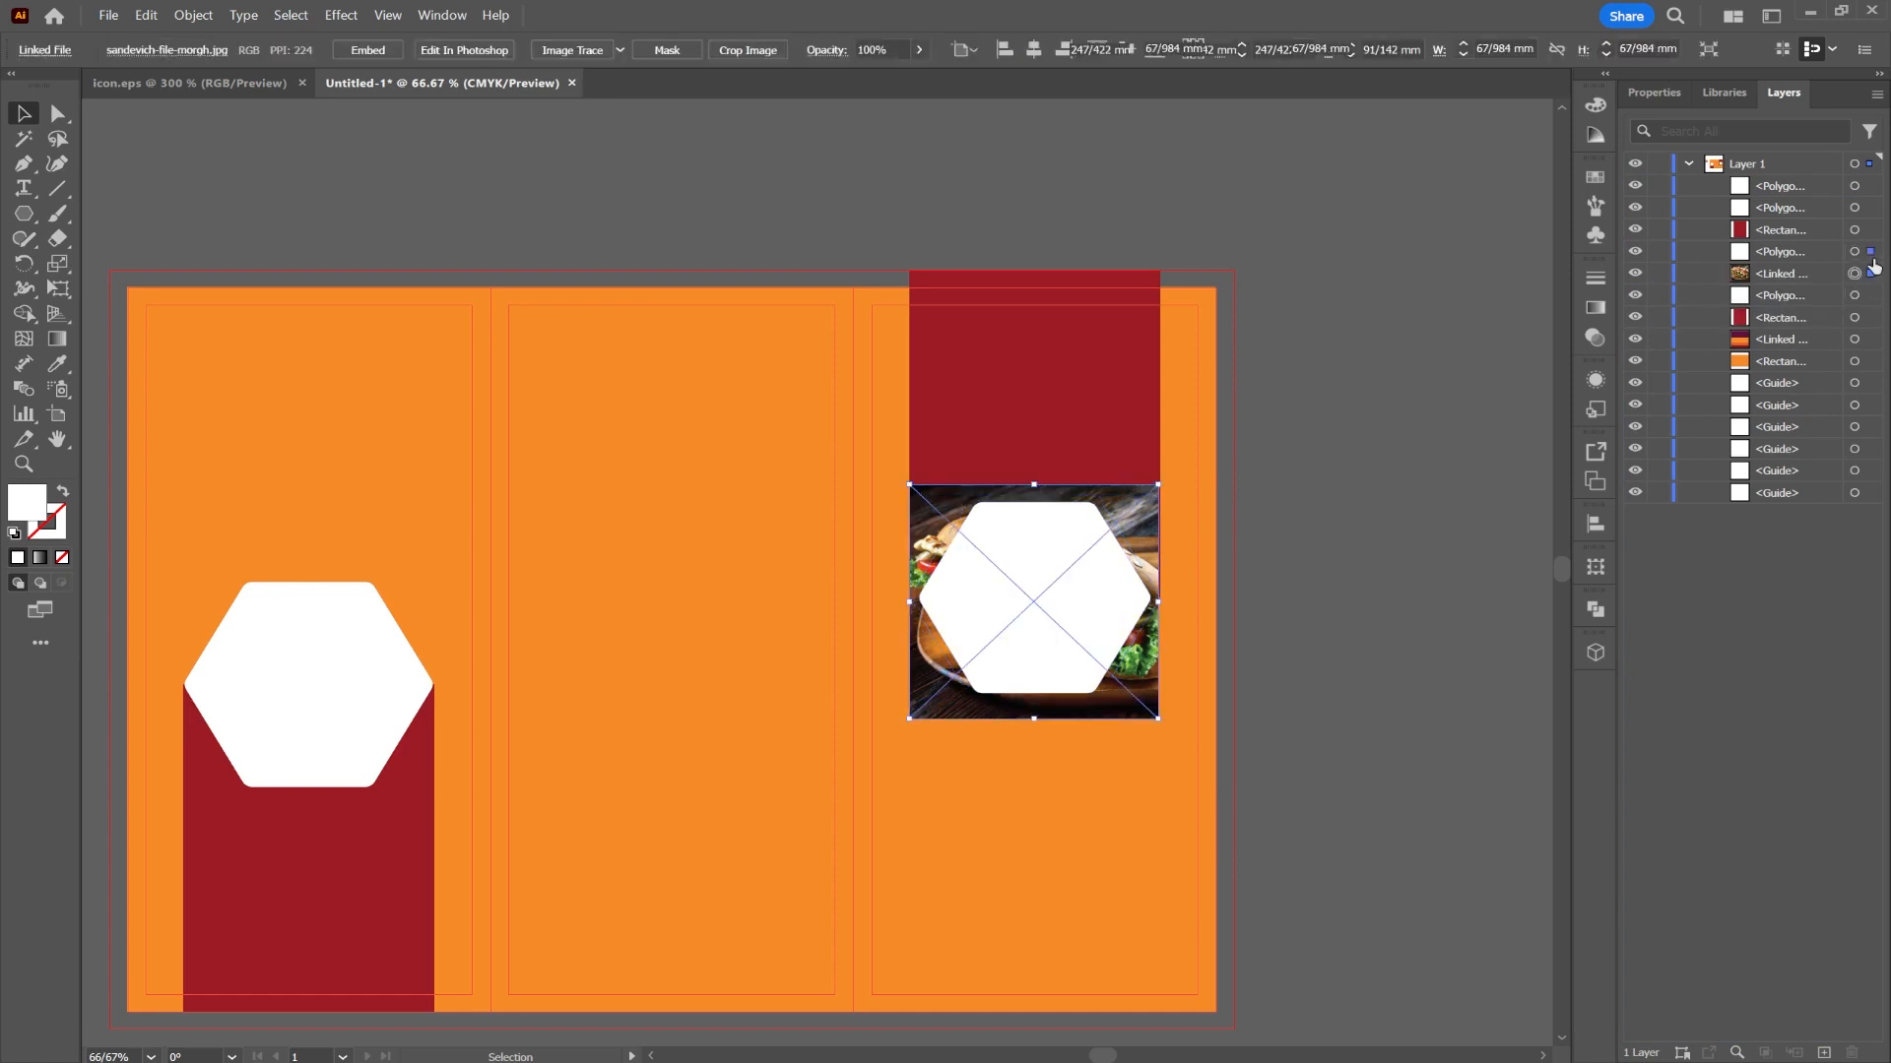
shift+click(1870, 252)
right_click(1149, 560)
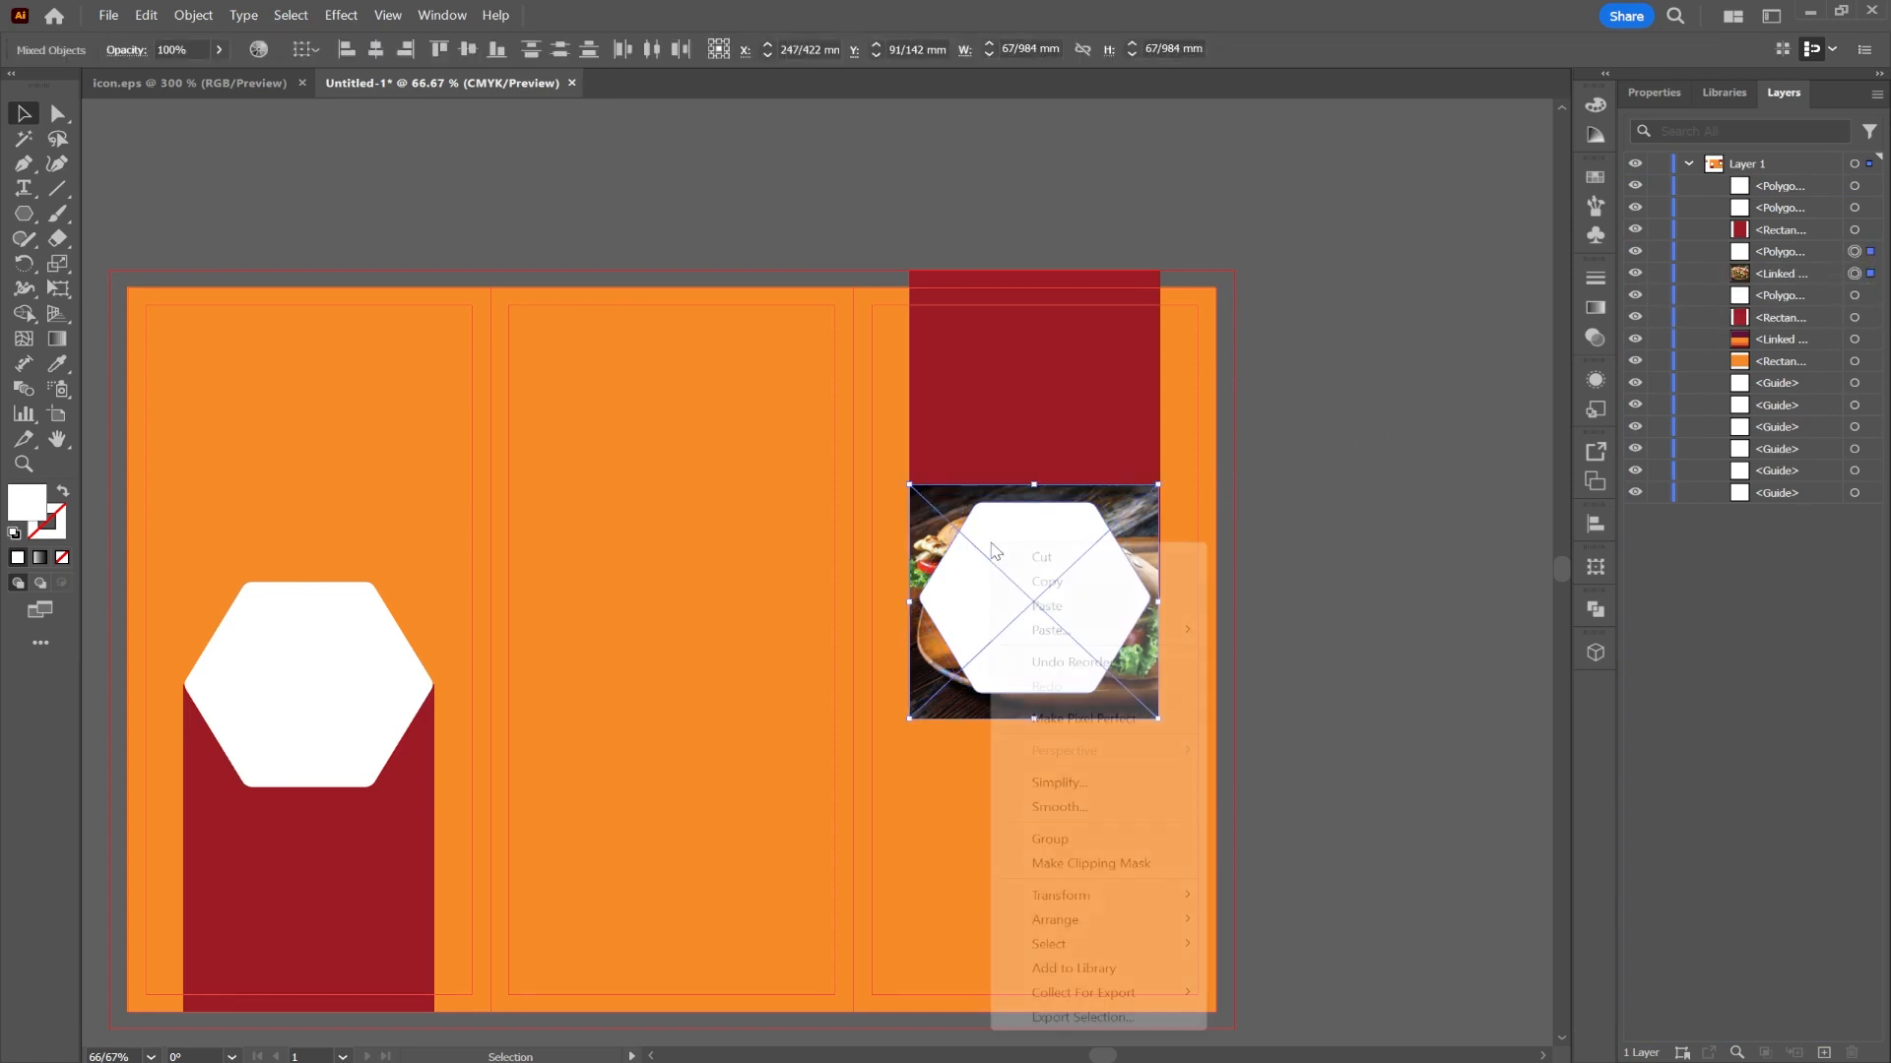
click(1104, 861)
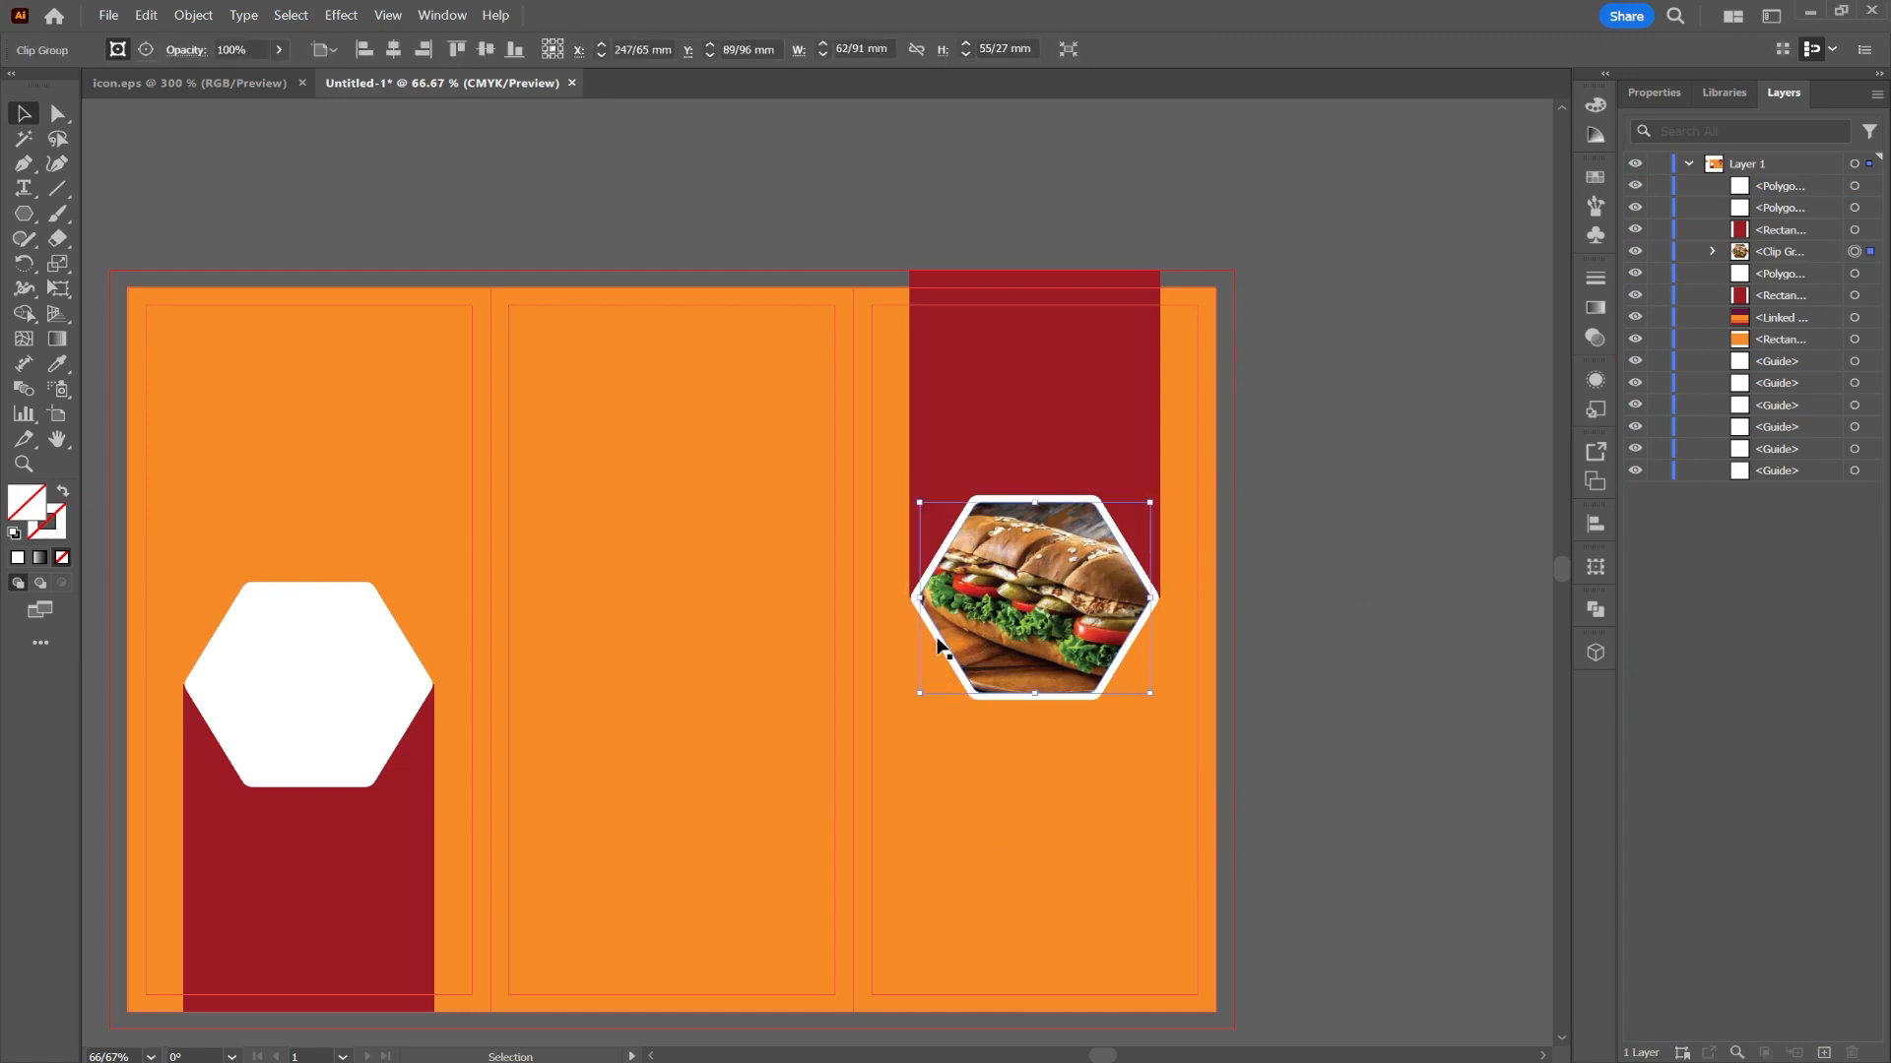
- Place the photo of shrimp noodles in a pan, about 89 mm wide, over the hexagons in the first column
click(262, 695)
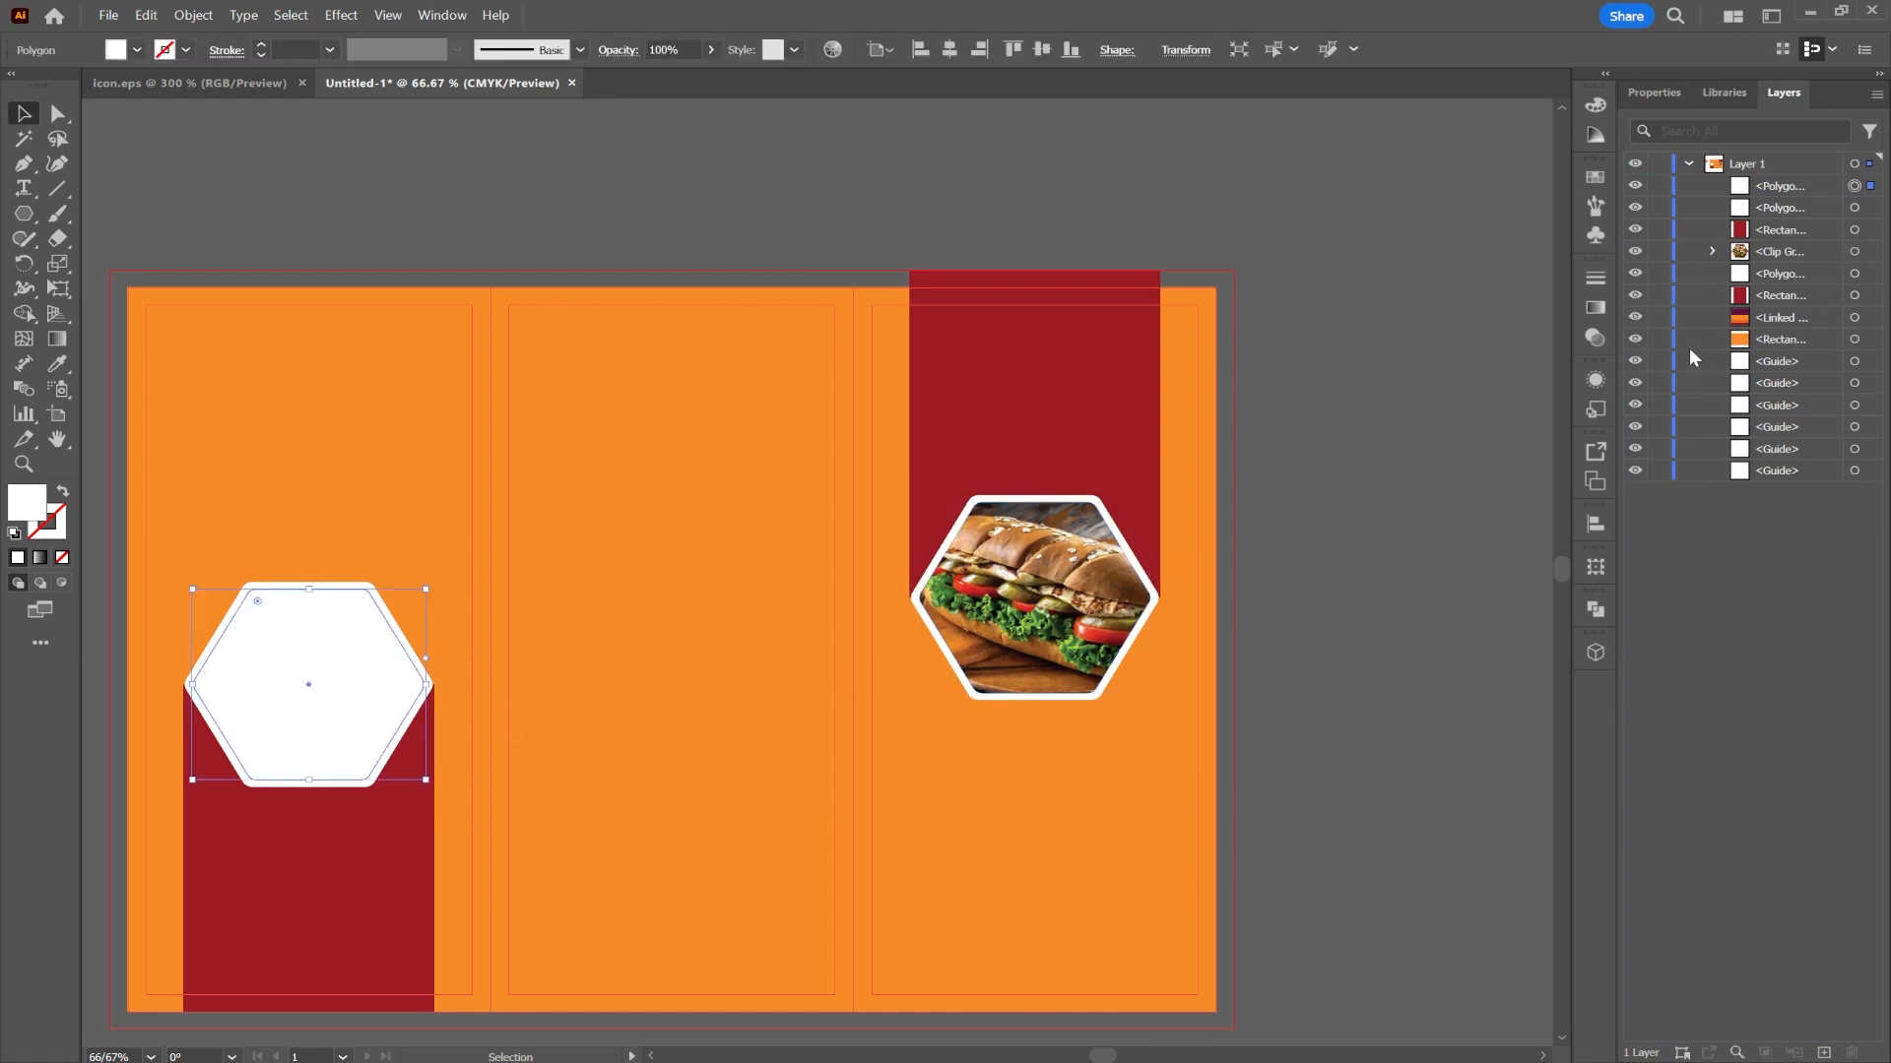
click(120, 18)
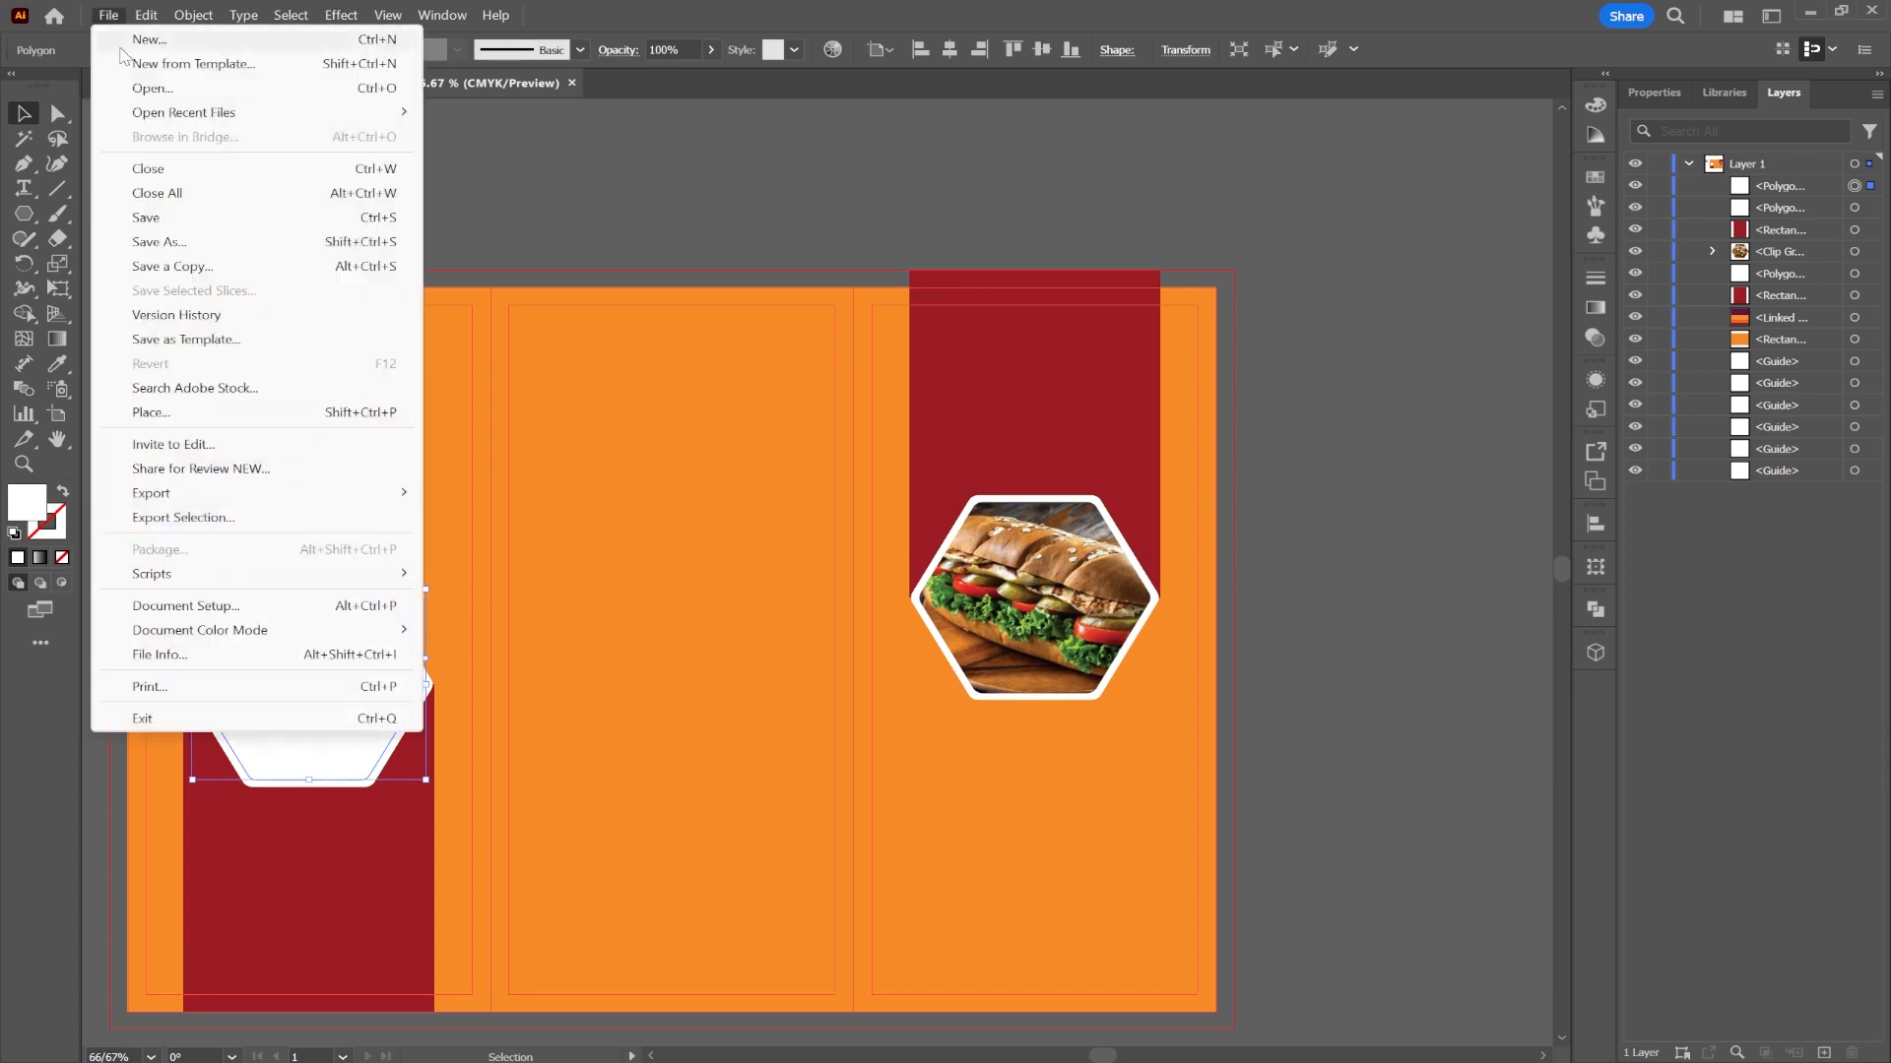
click(245, 416)
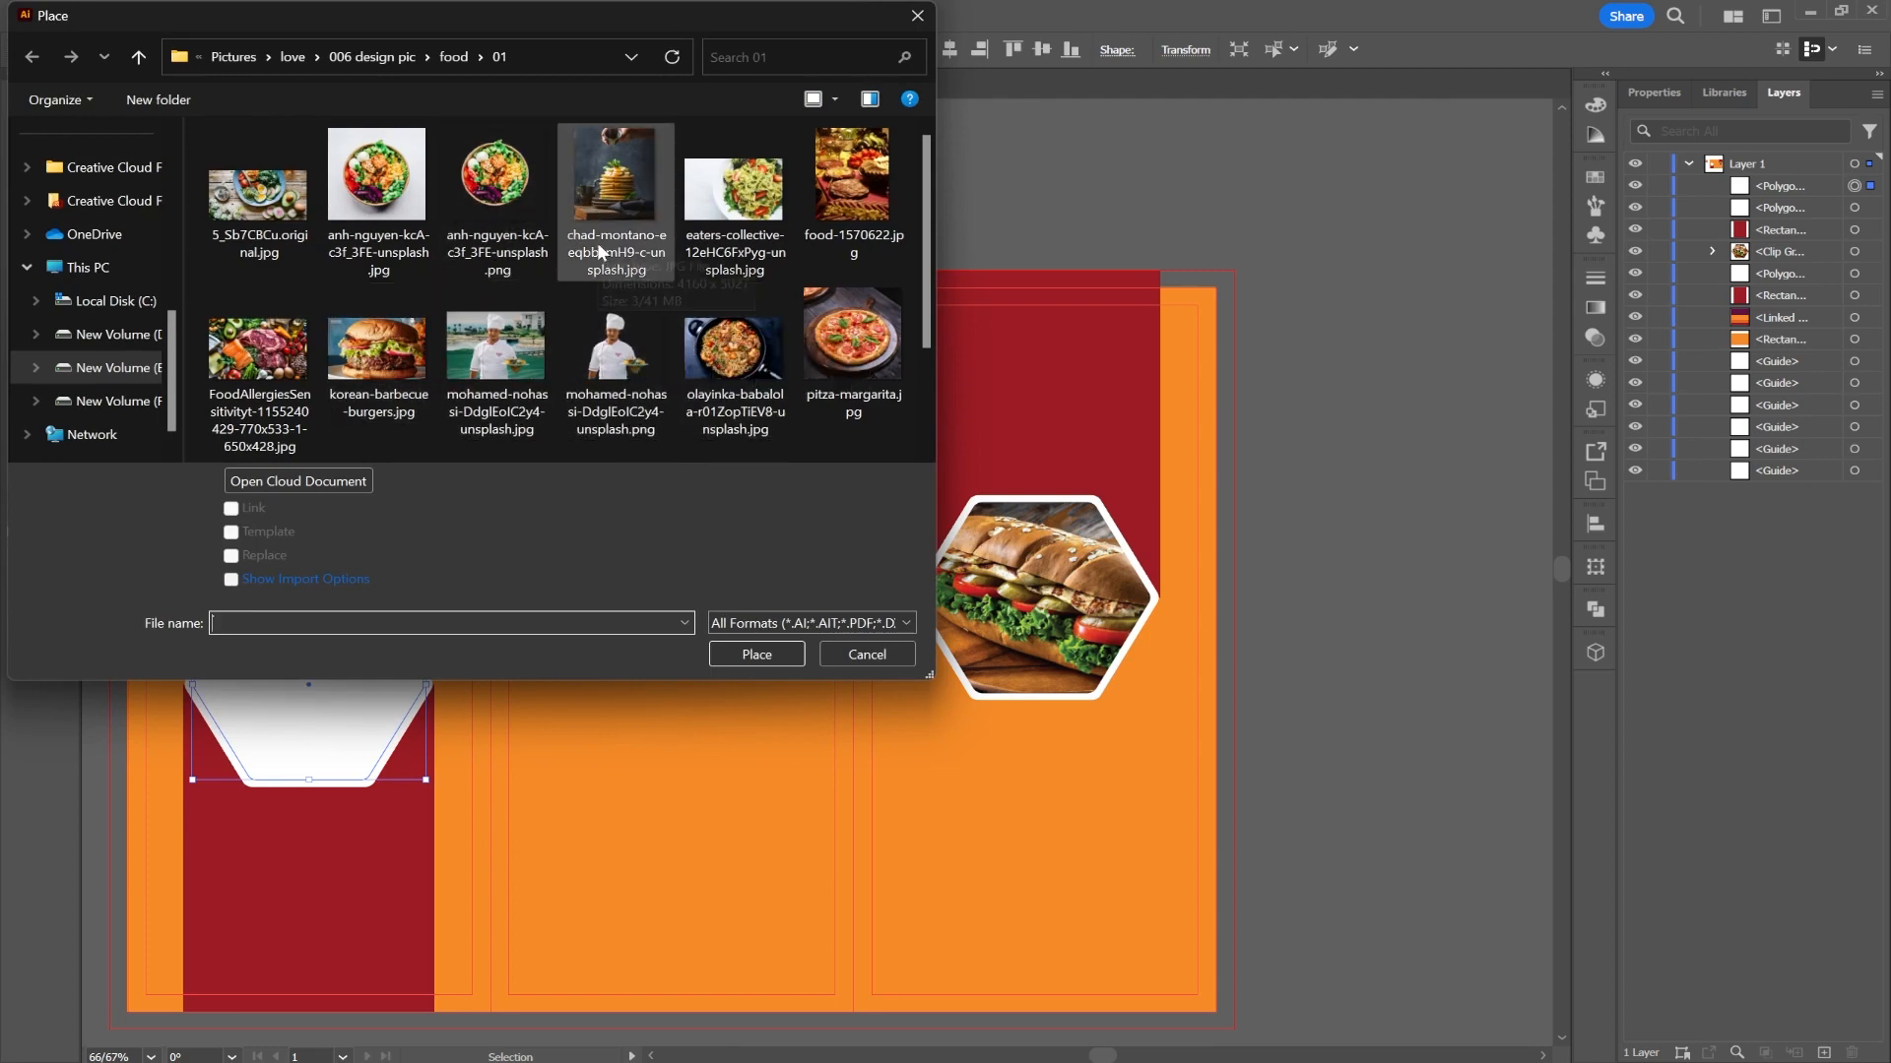
double_click(733, 349)
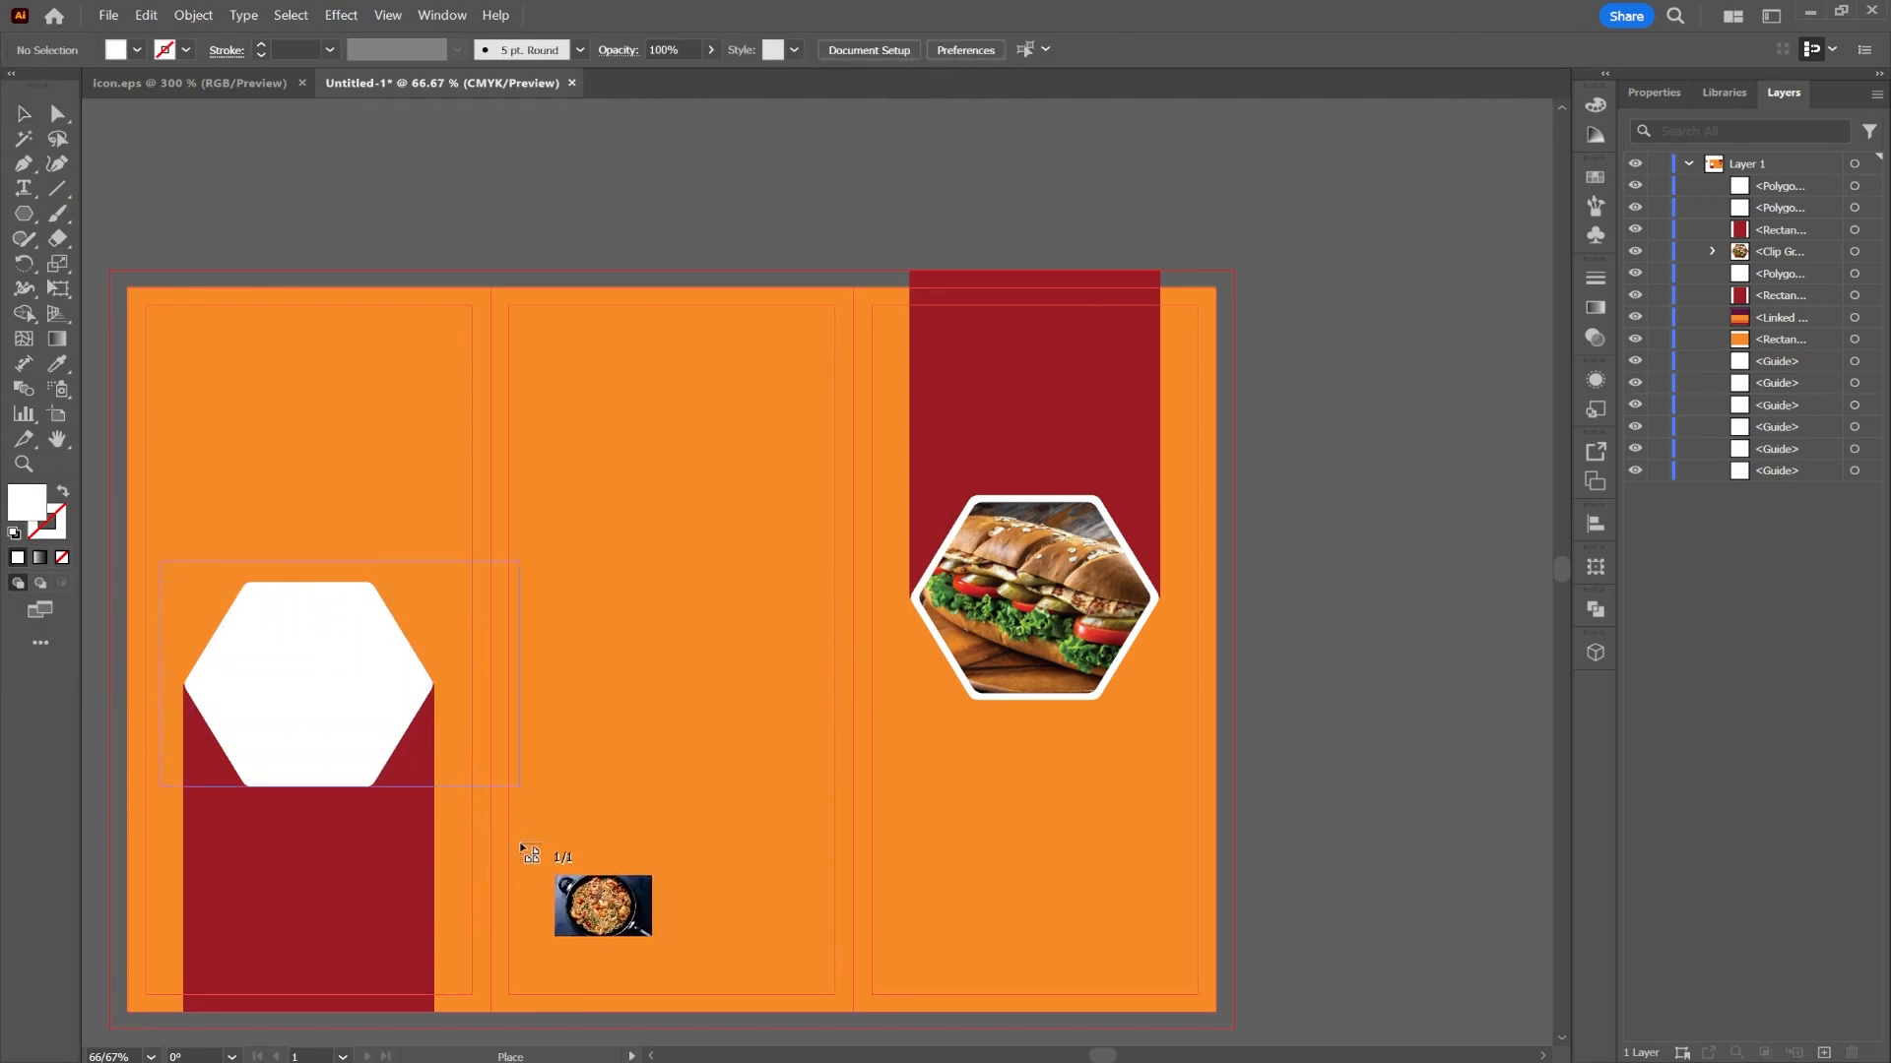
drag(160, 561, 519, 785)
drag(356, 716, 340, 727)
drag(500, 683, 466, 684)
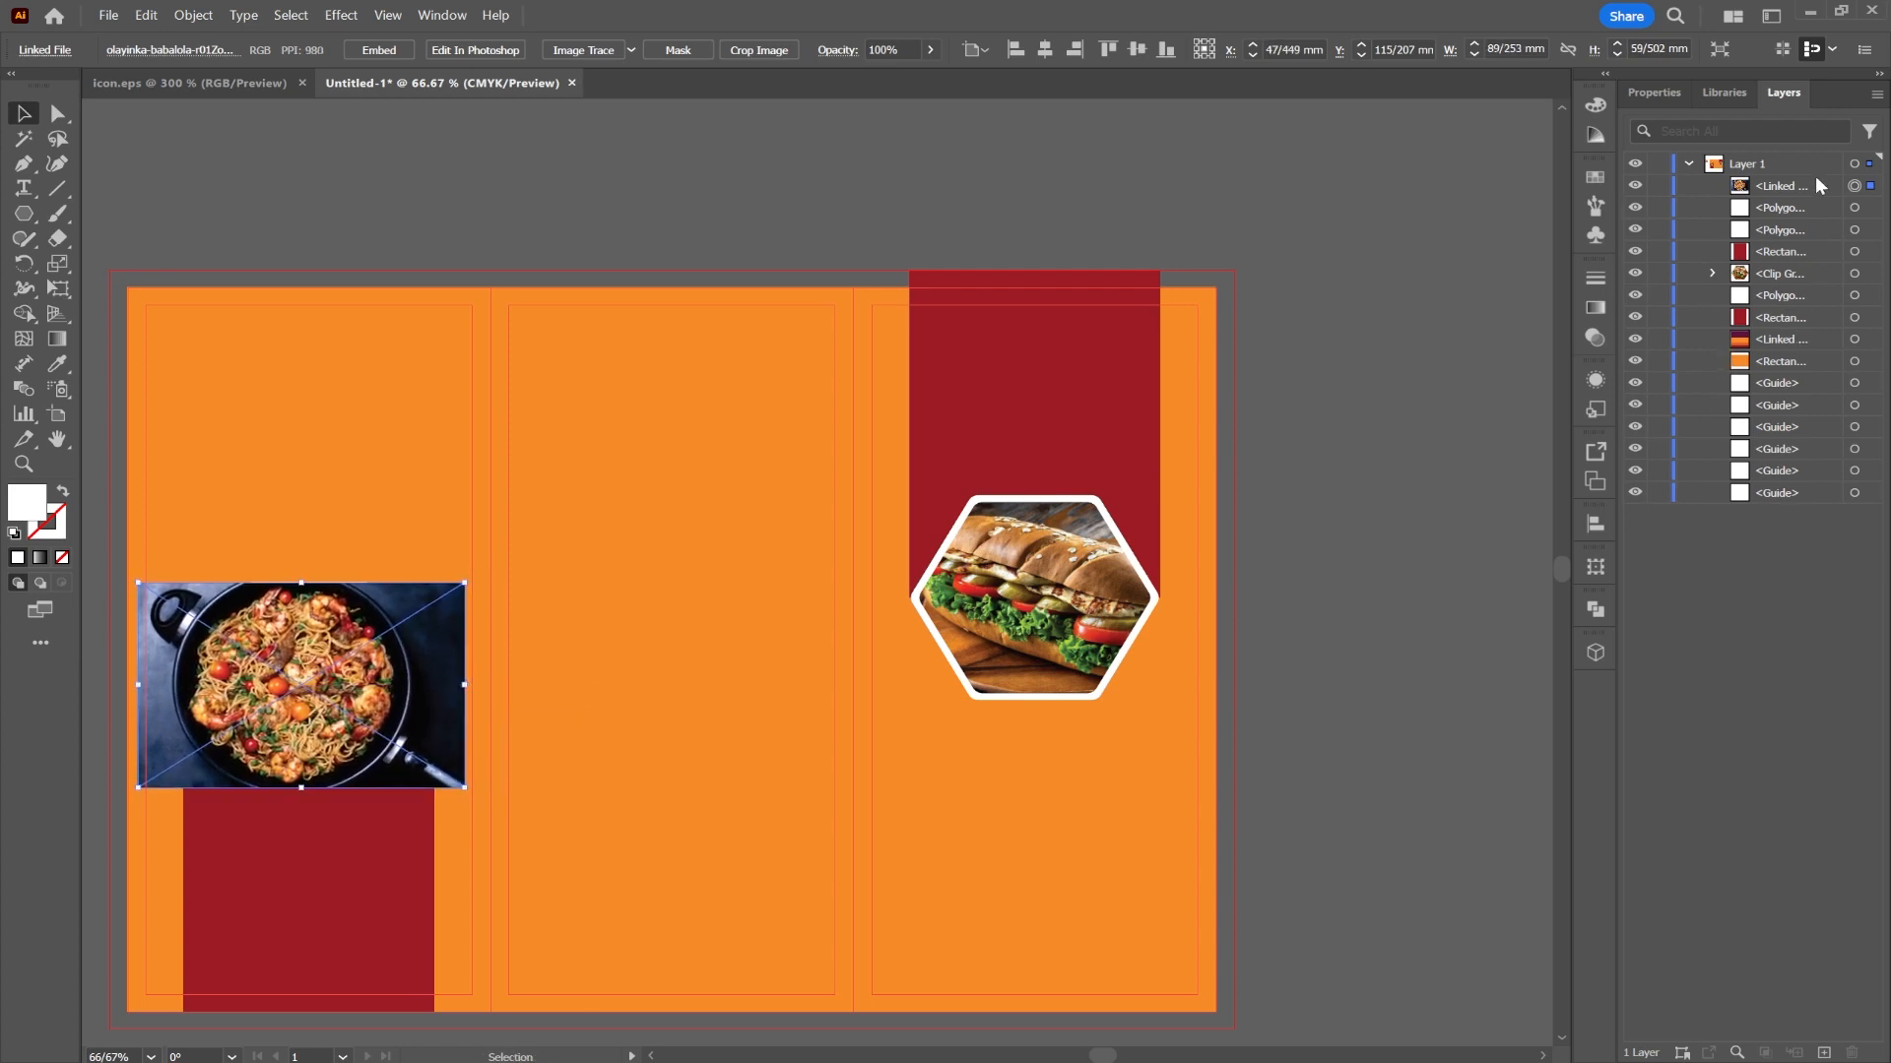
- Reorder the noodle photo directly beneath the first column's inner hexagon and clip it with that hexagon using a clipping mask
drag(1819, 186, 1825, 222)
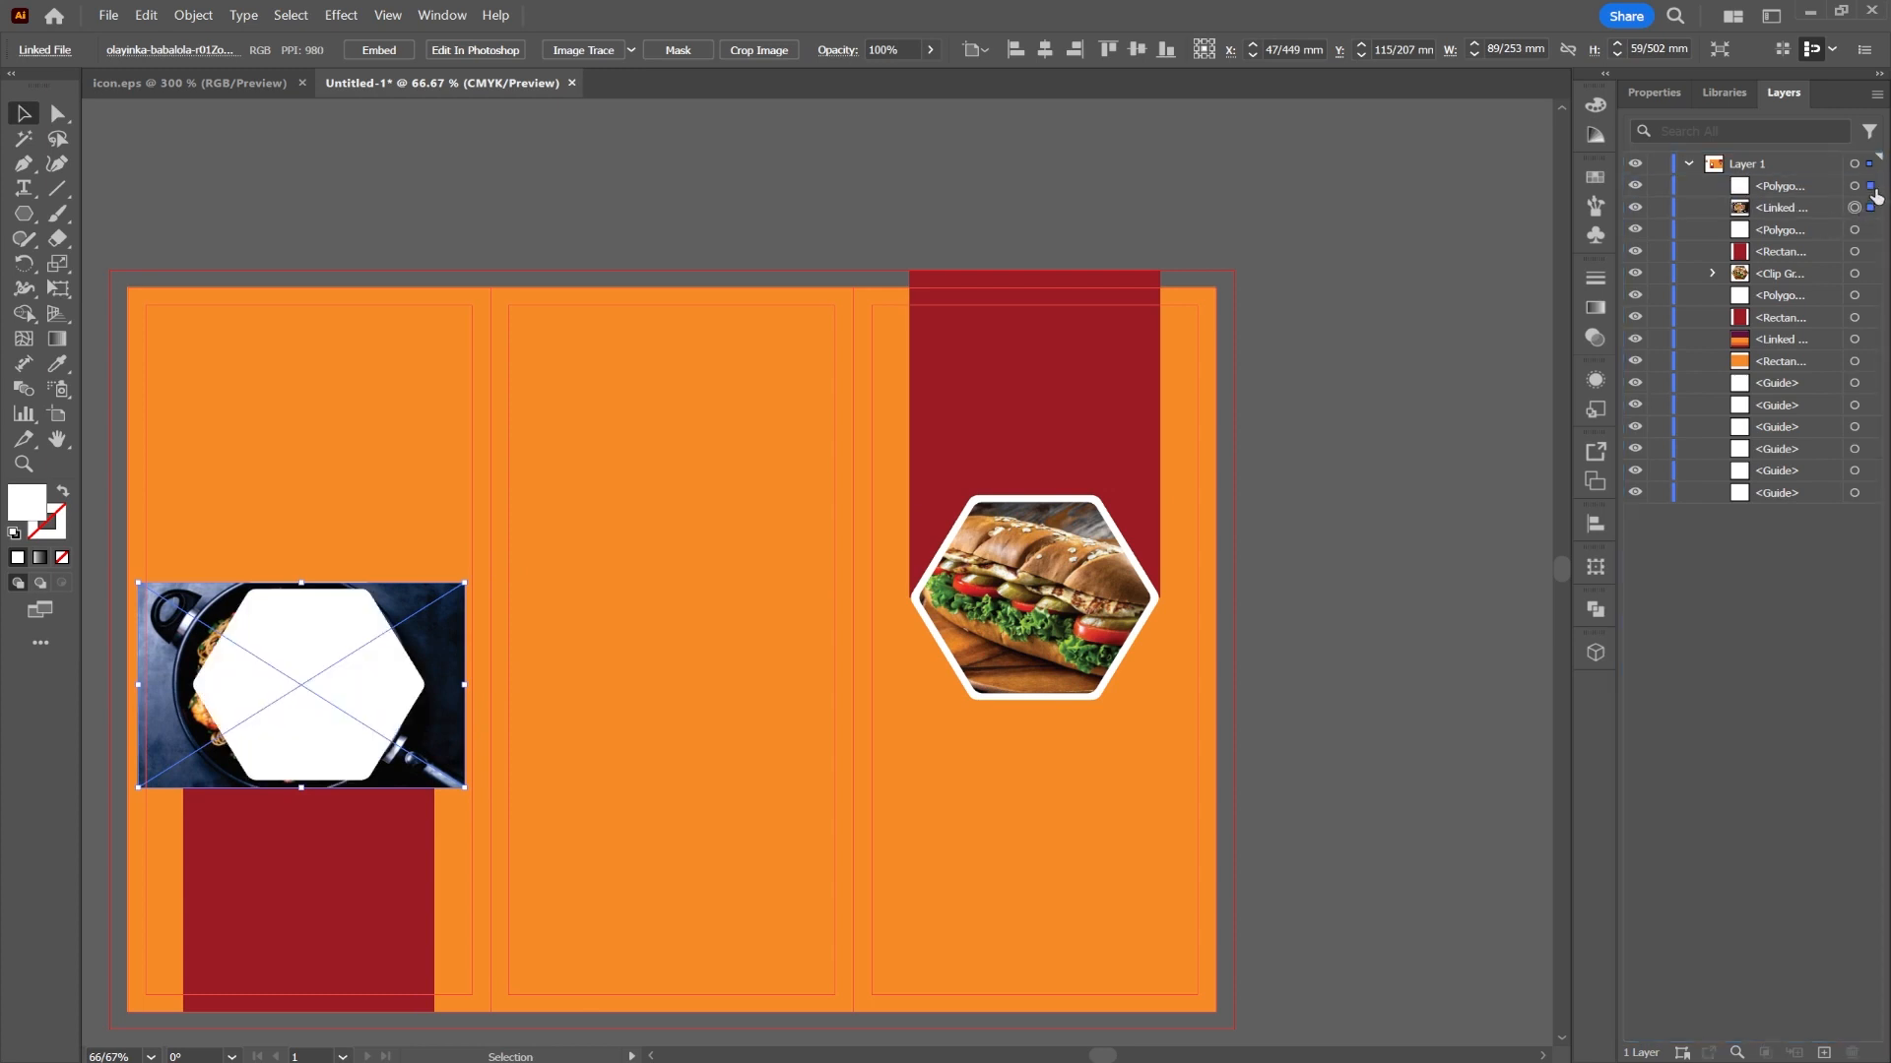
shift+click(1871, 186)
right_click(370, 683)
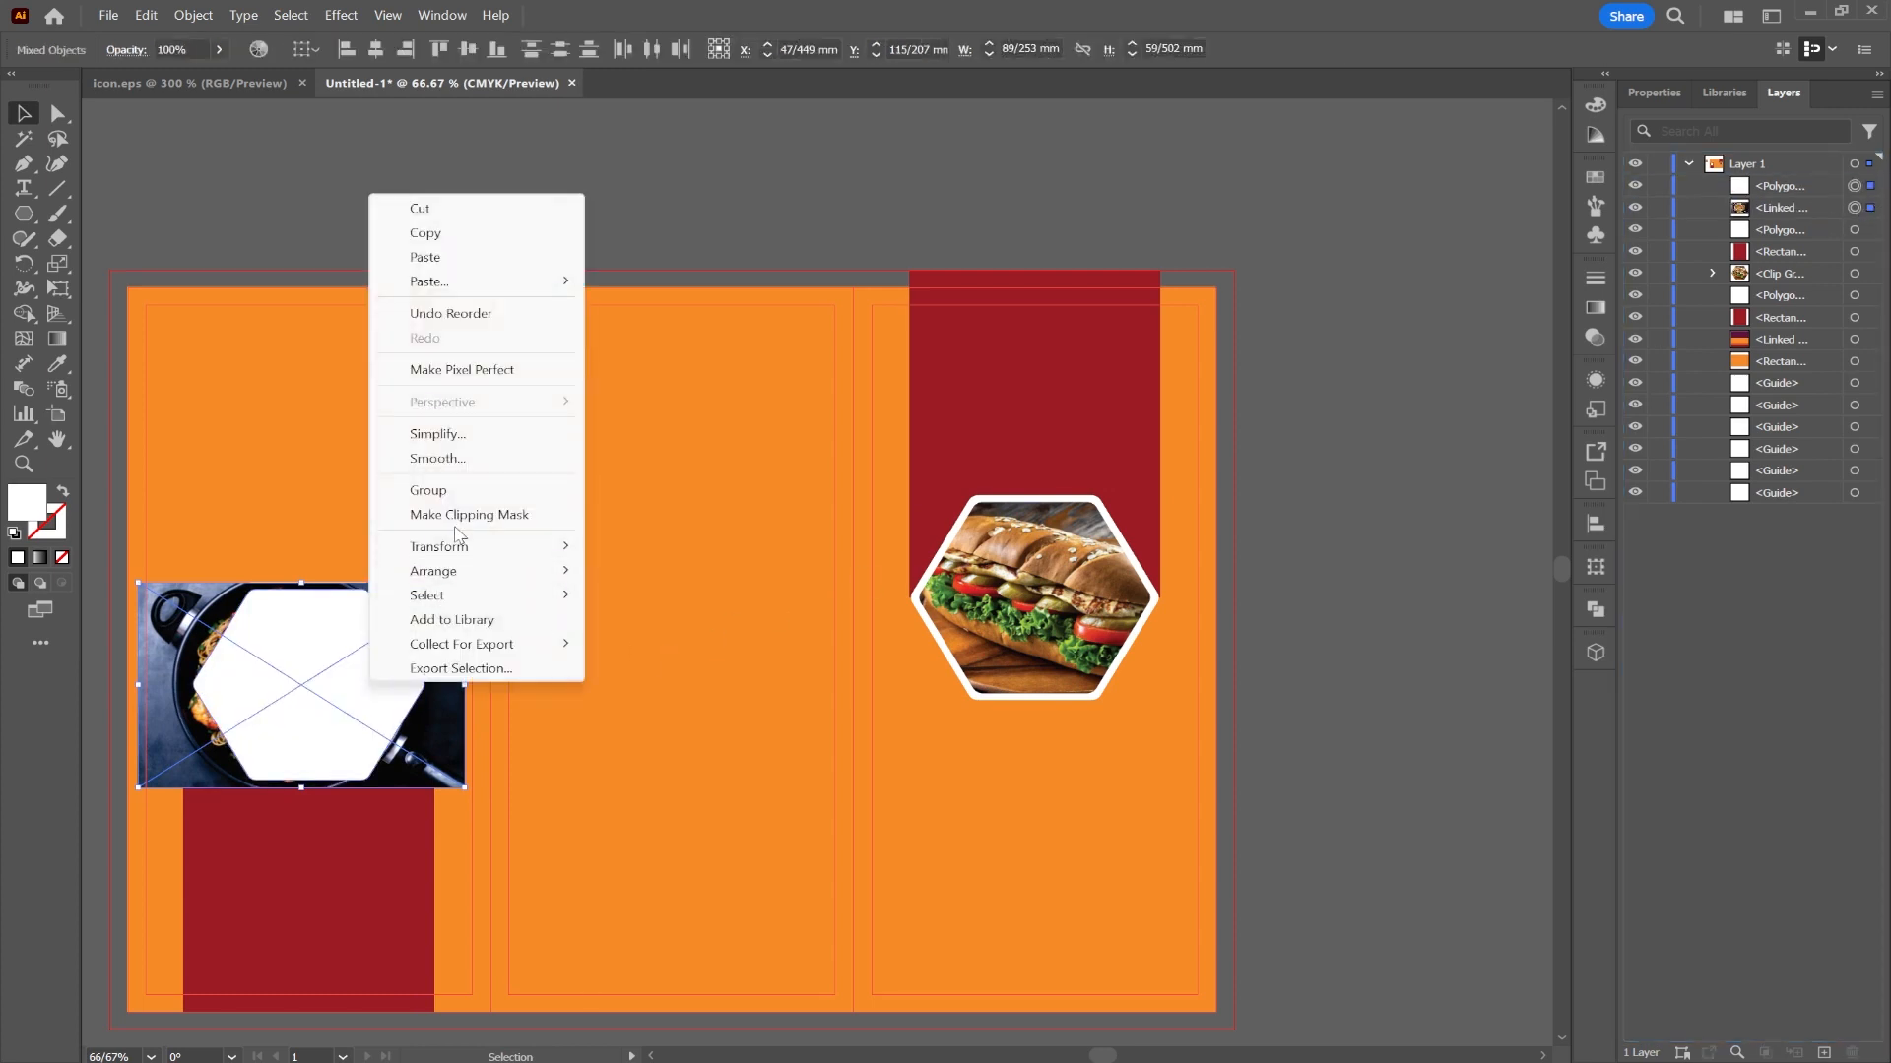
click(456, 517)
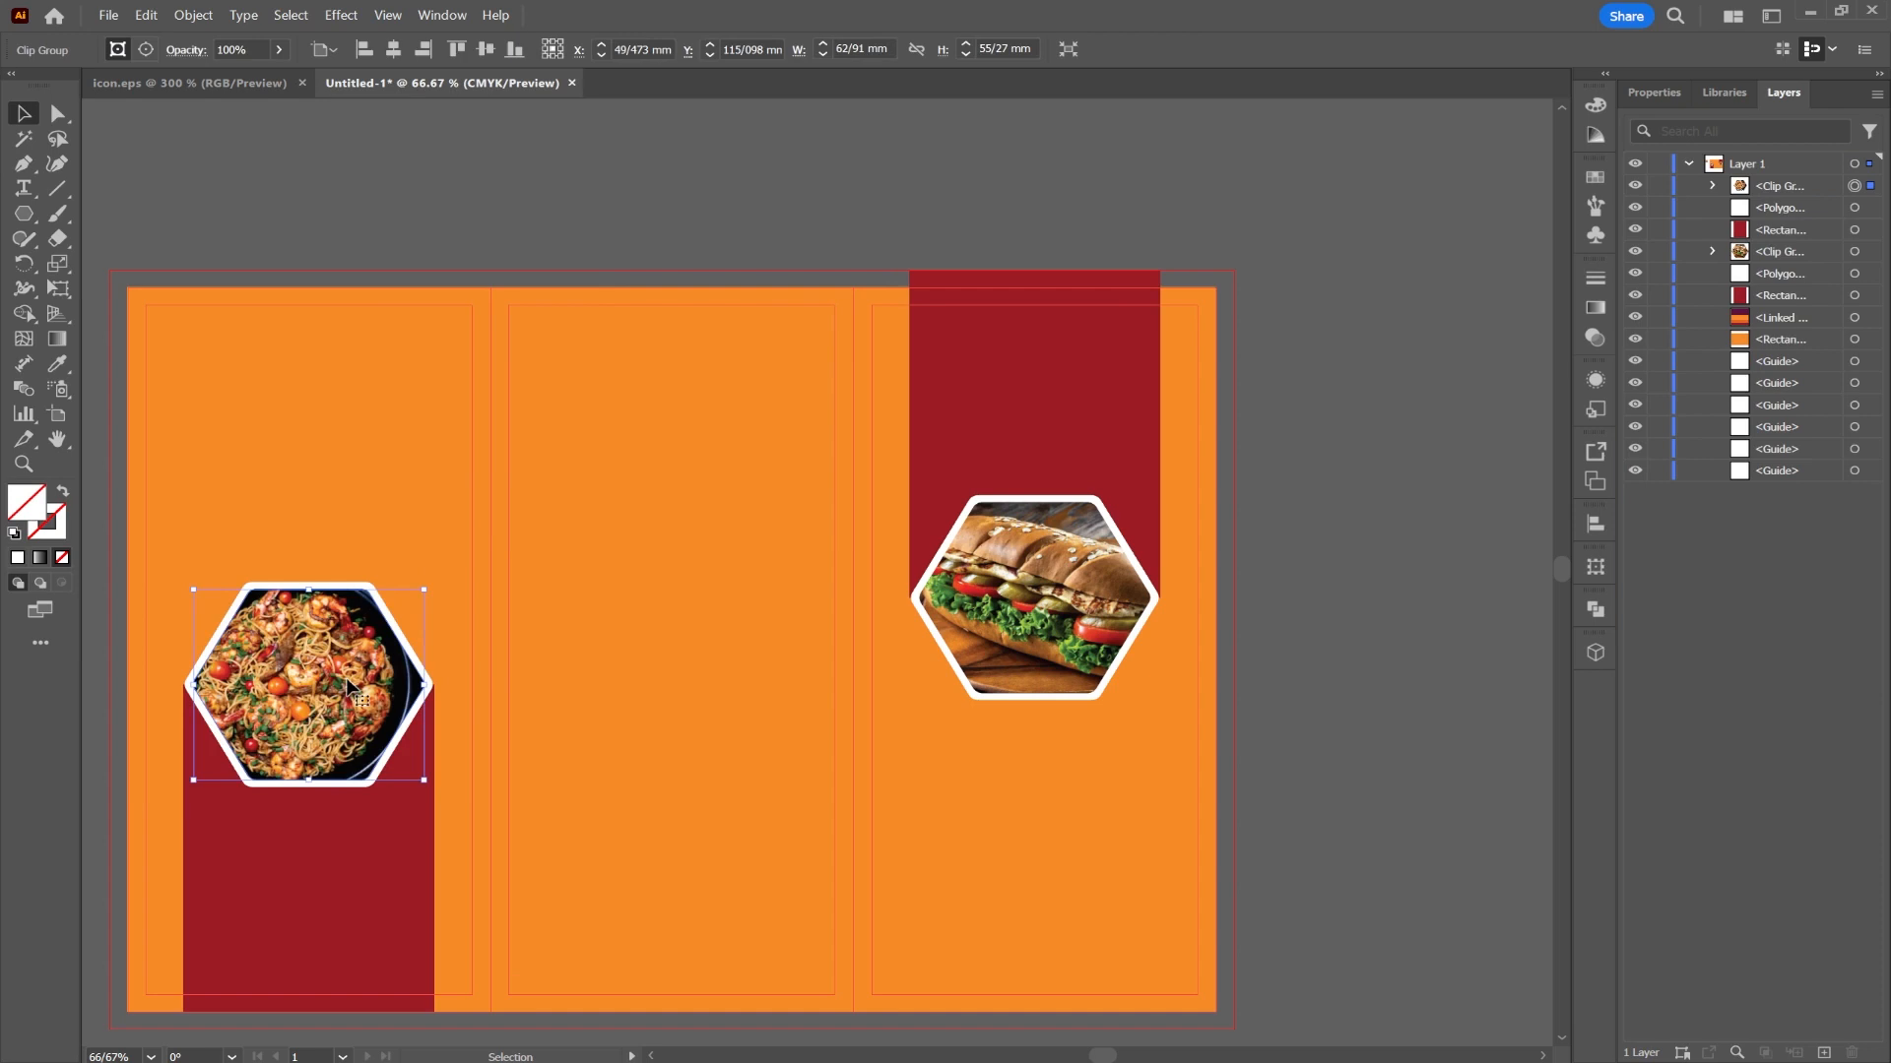
- Shift the noodle photo slightly left inside its hexagon clipping mask, then leave isolation mode
double_click(345, 678)
drag(345, 678, 319, 686)
double_click(1283, 459)
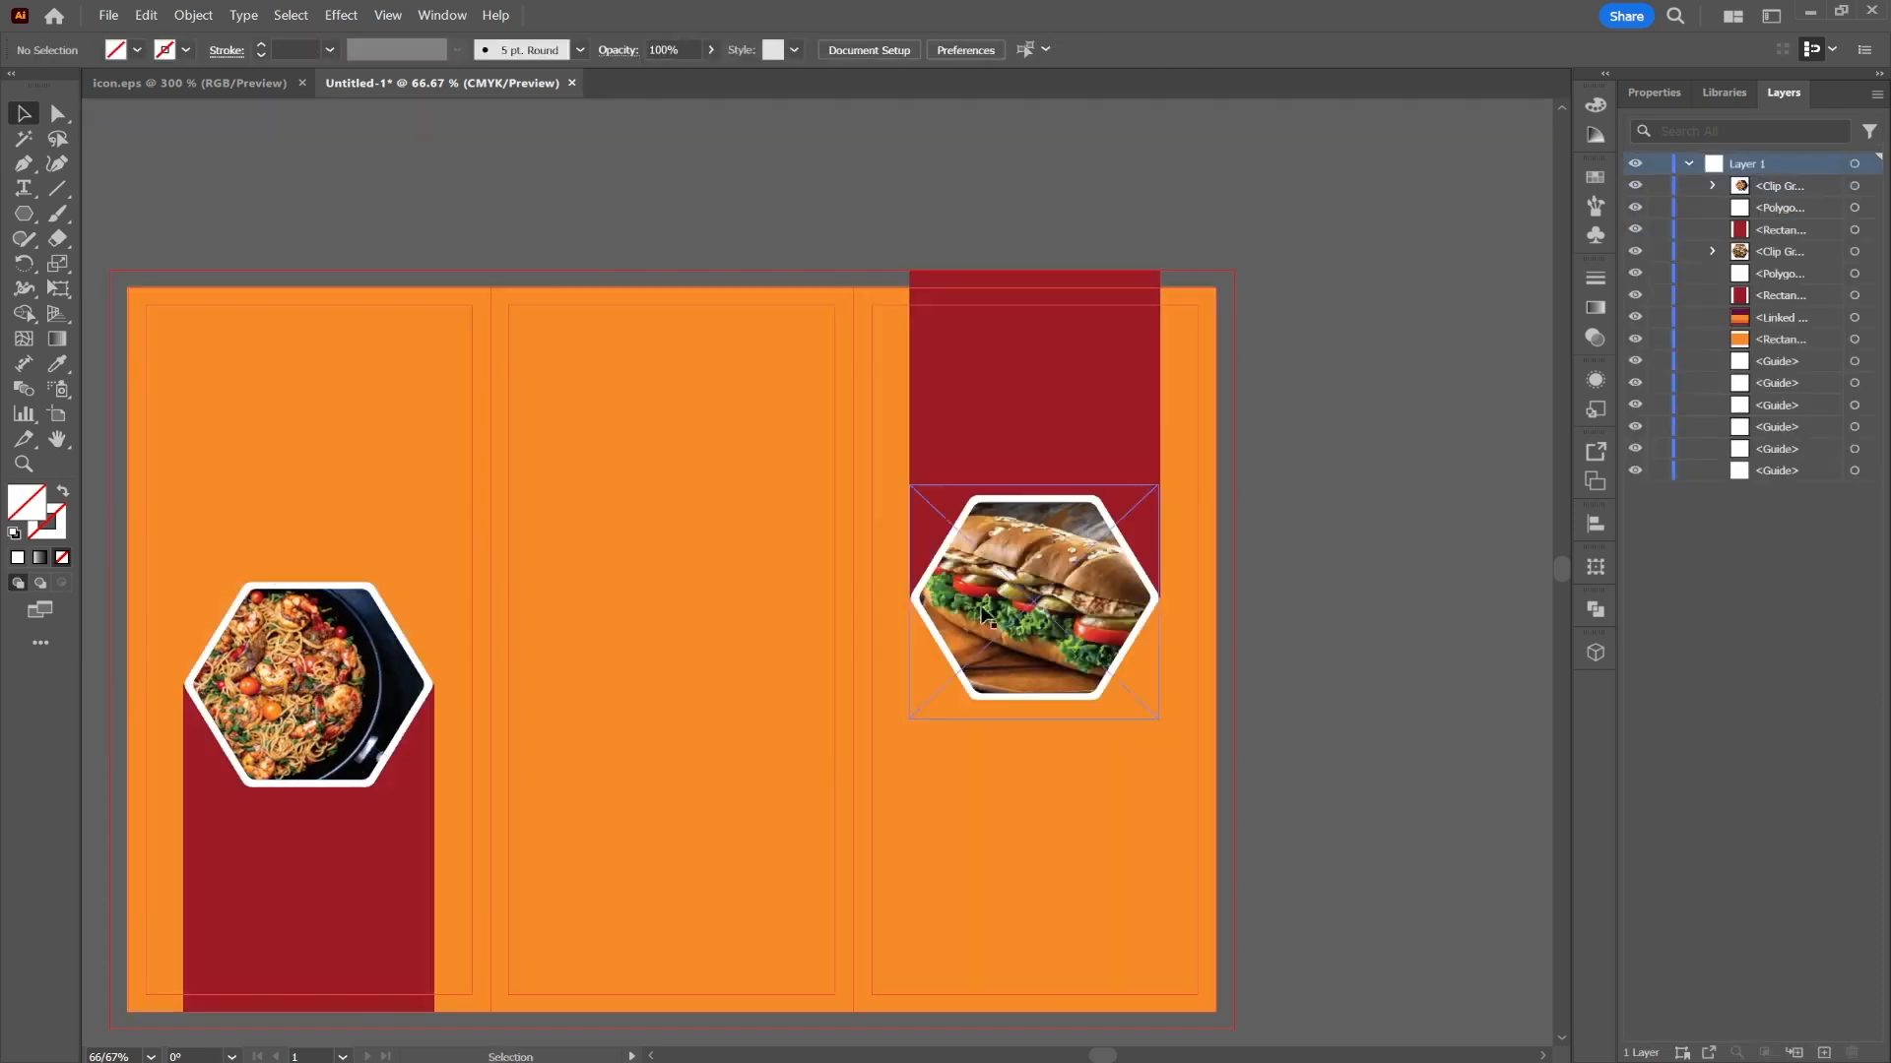
- Copy the "Welcome to Desire Restaurant" heading and the "An unforgettable experience" paragraph from icon.eps into the brochure document
drag(755, 582, 857, 487)
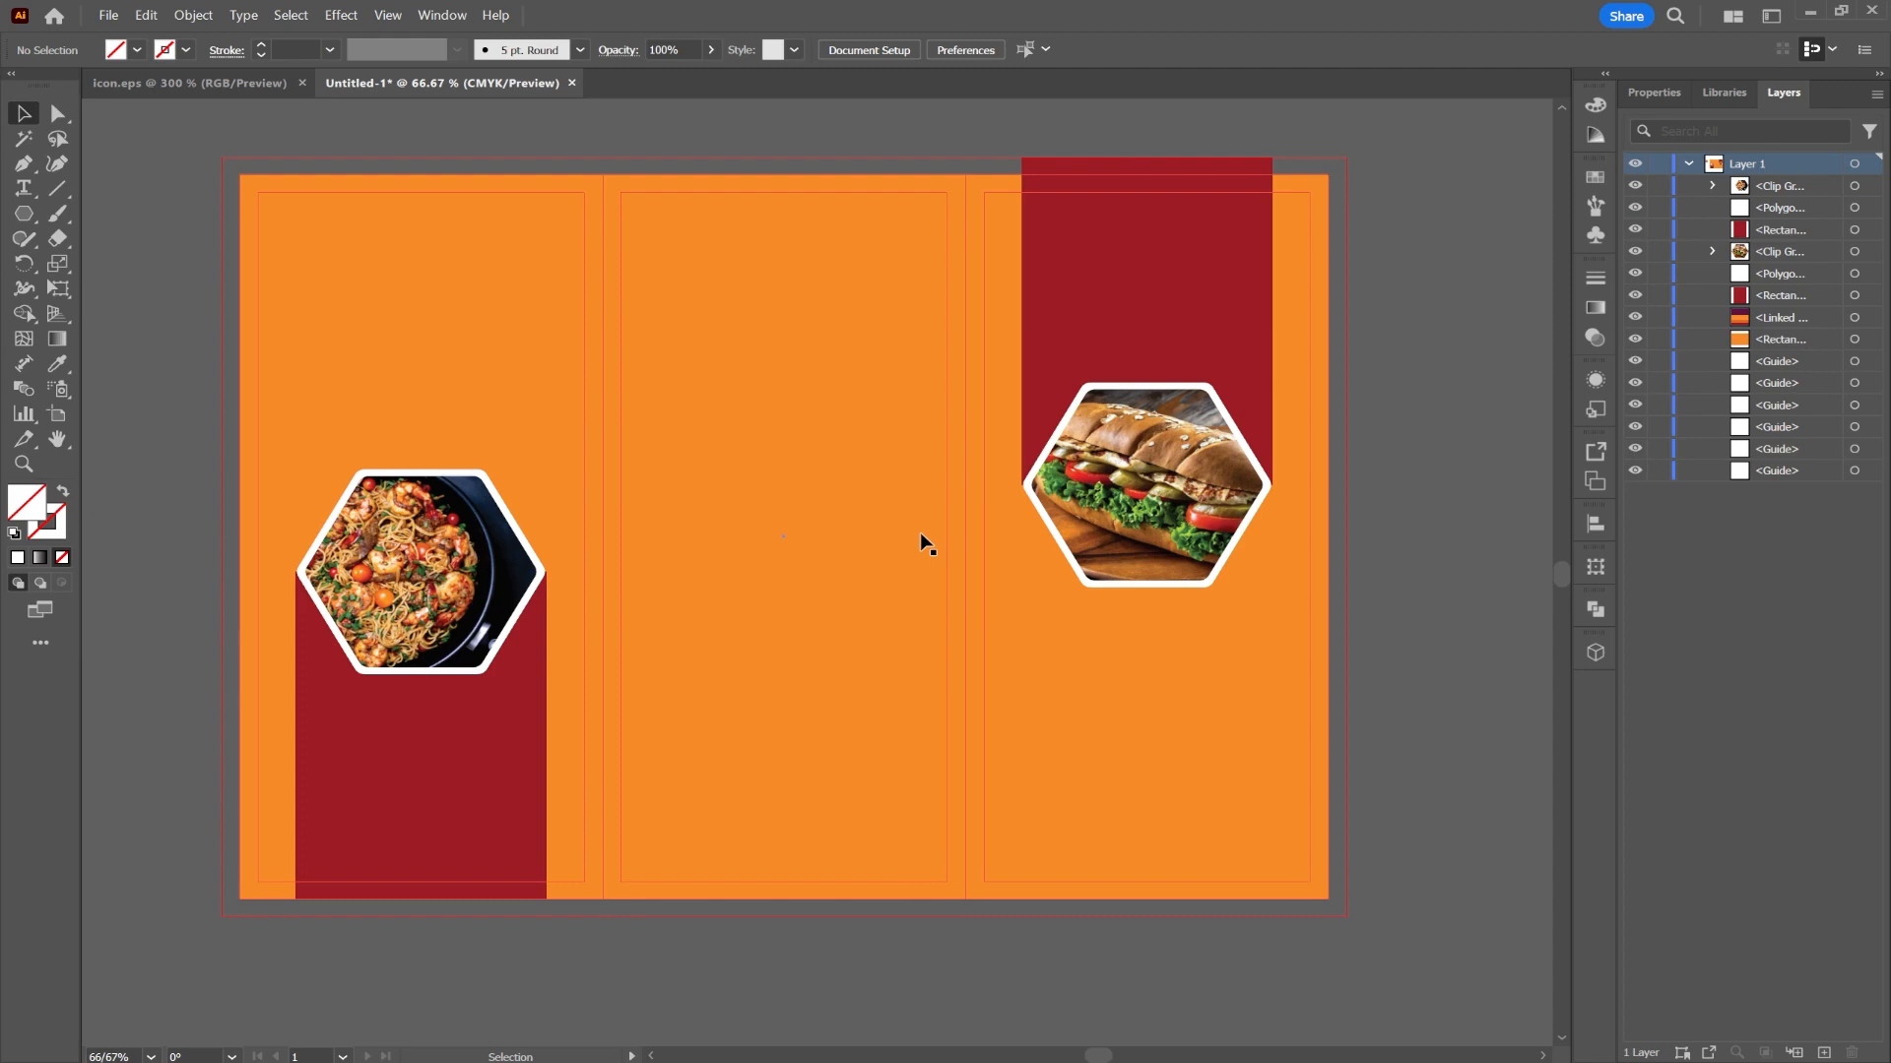
key(space)
click(217, 83)
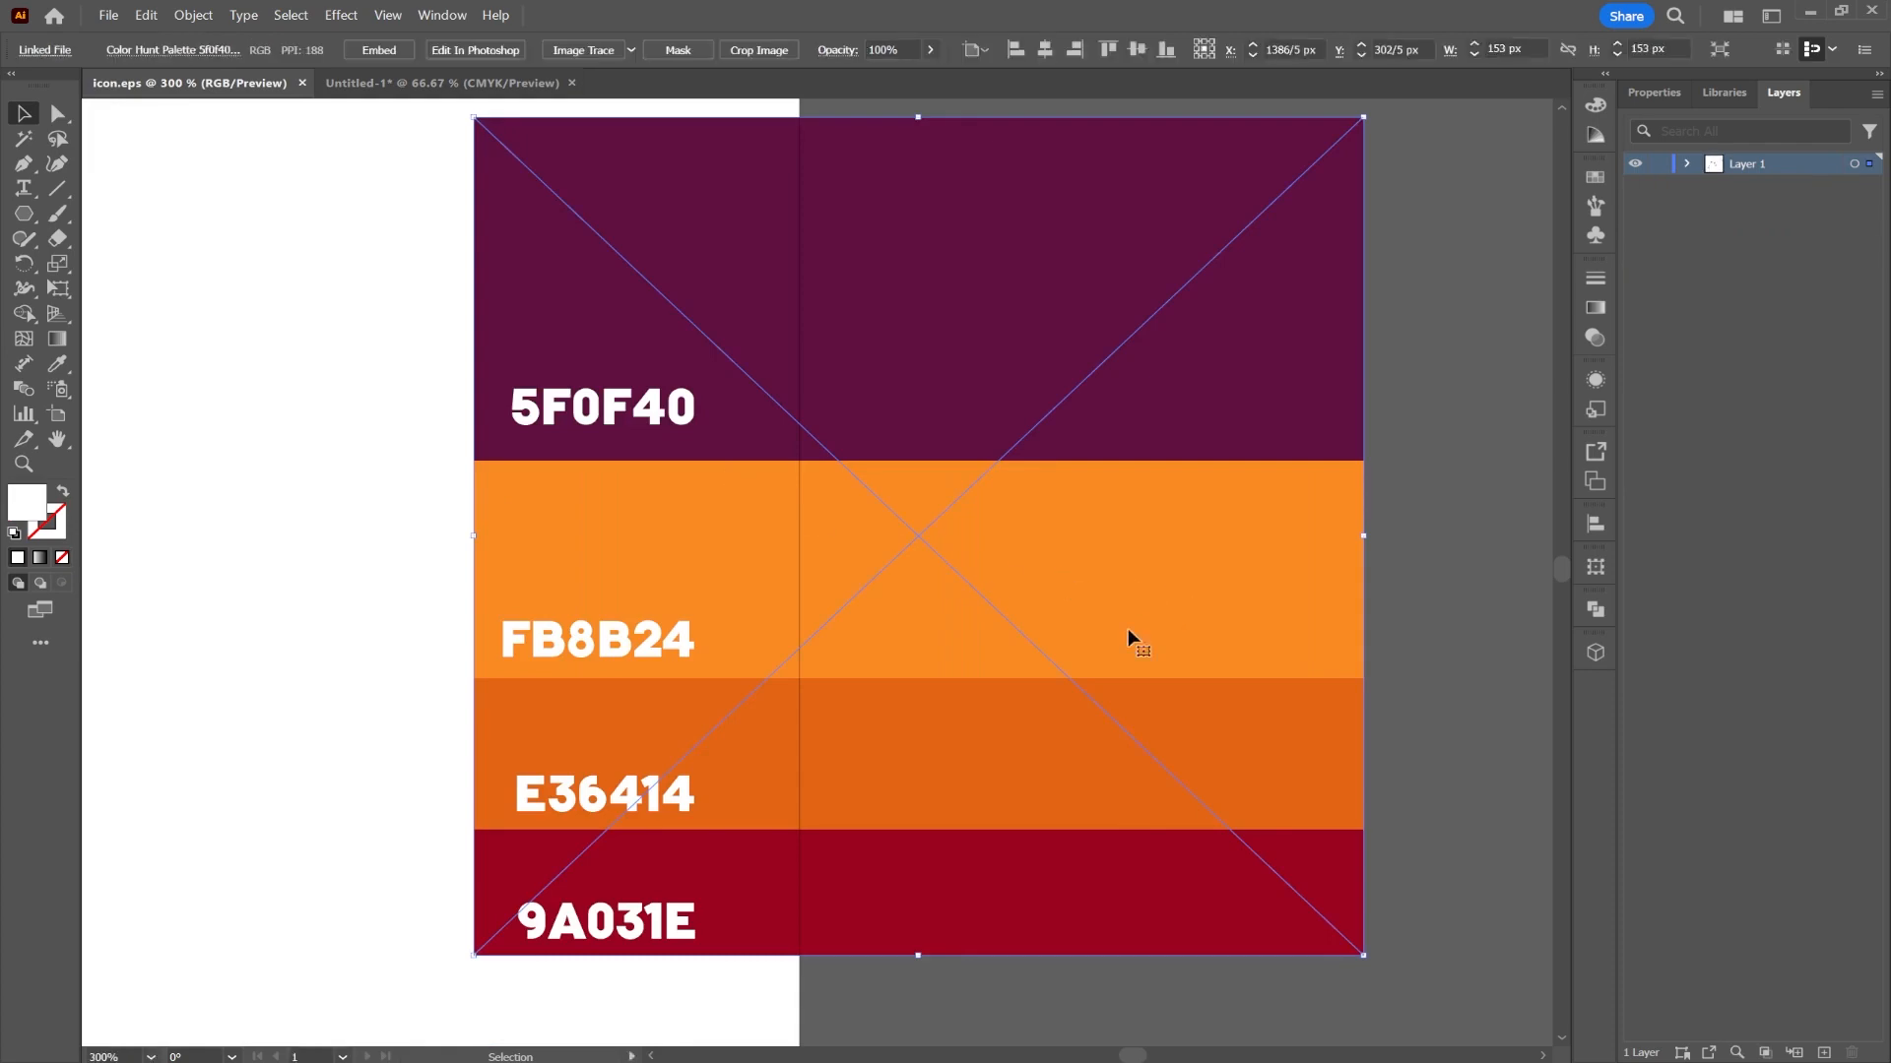
scroll(842, 699, down, 1)
drag(493, 633, 1418, 553)
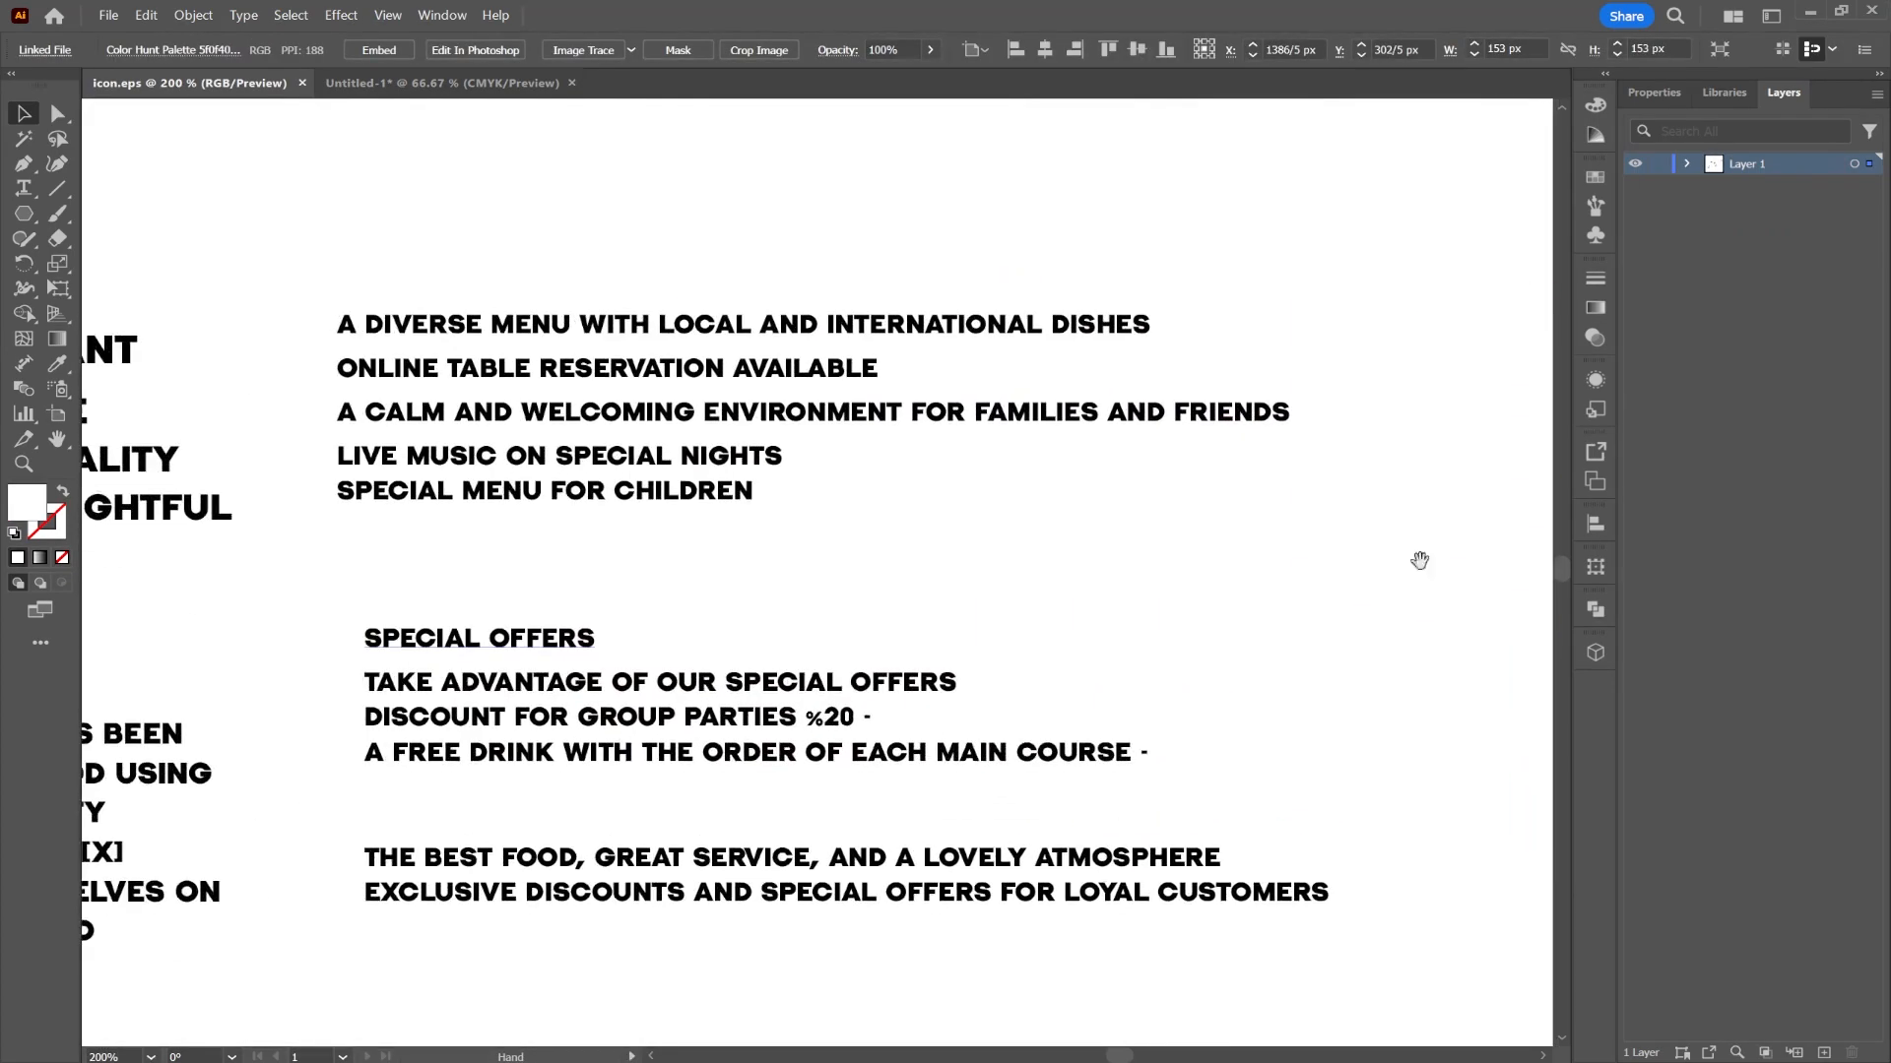
drag(187, 583, 733, 571)
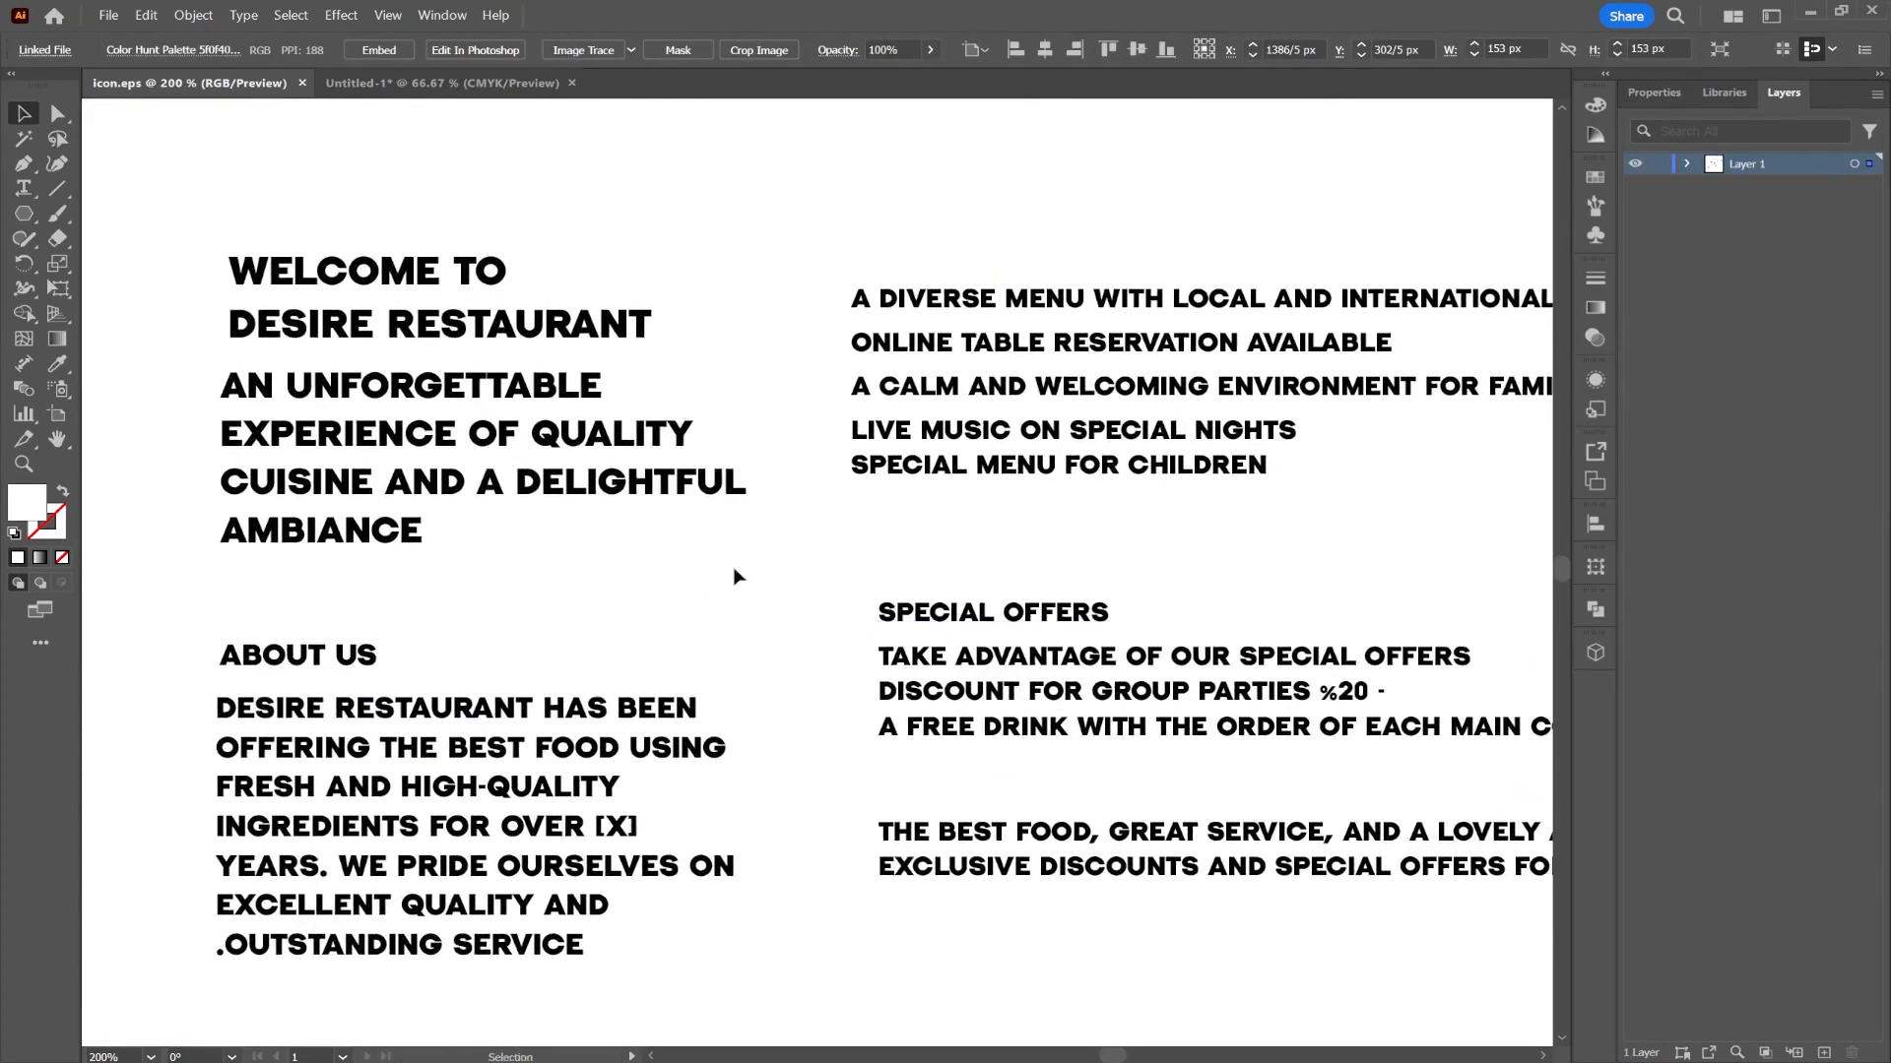
click(245, 260)
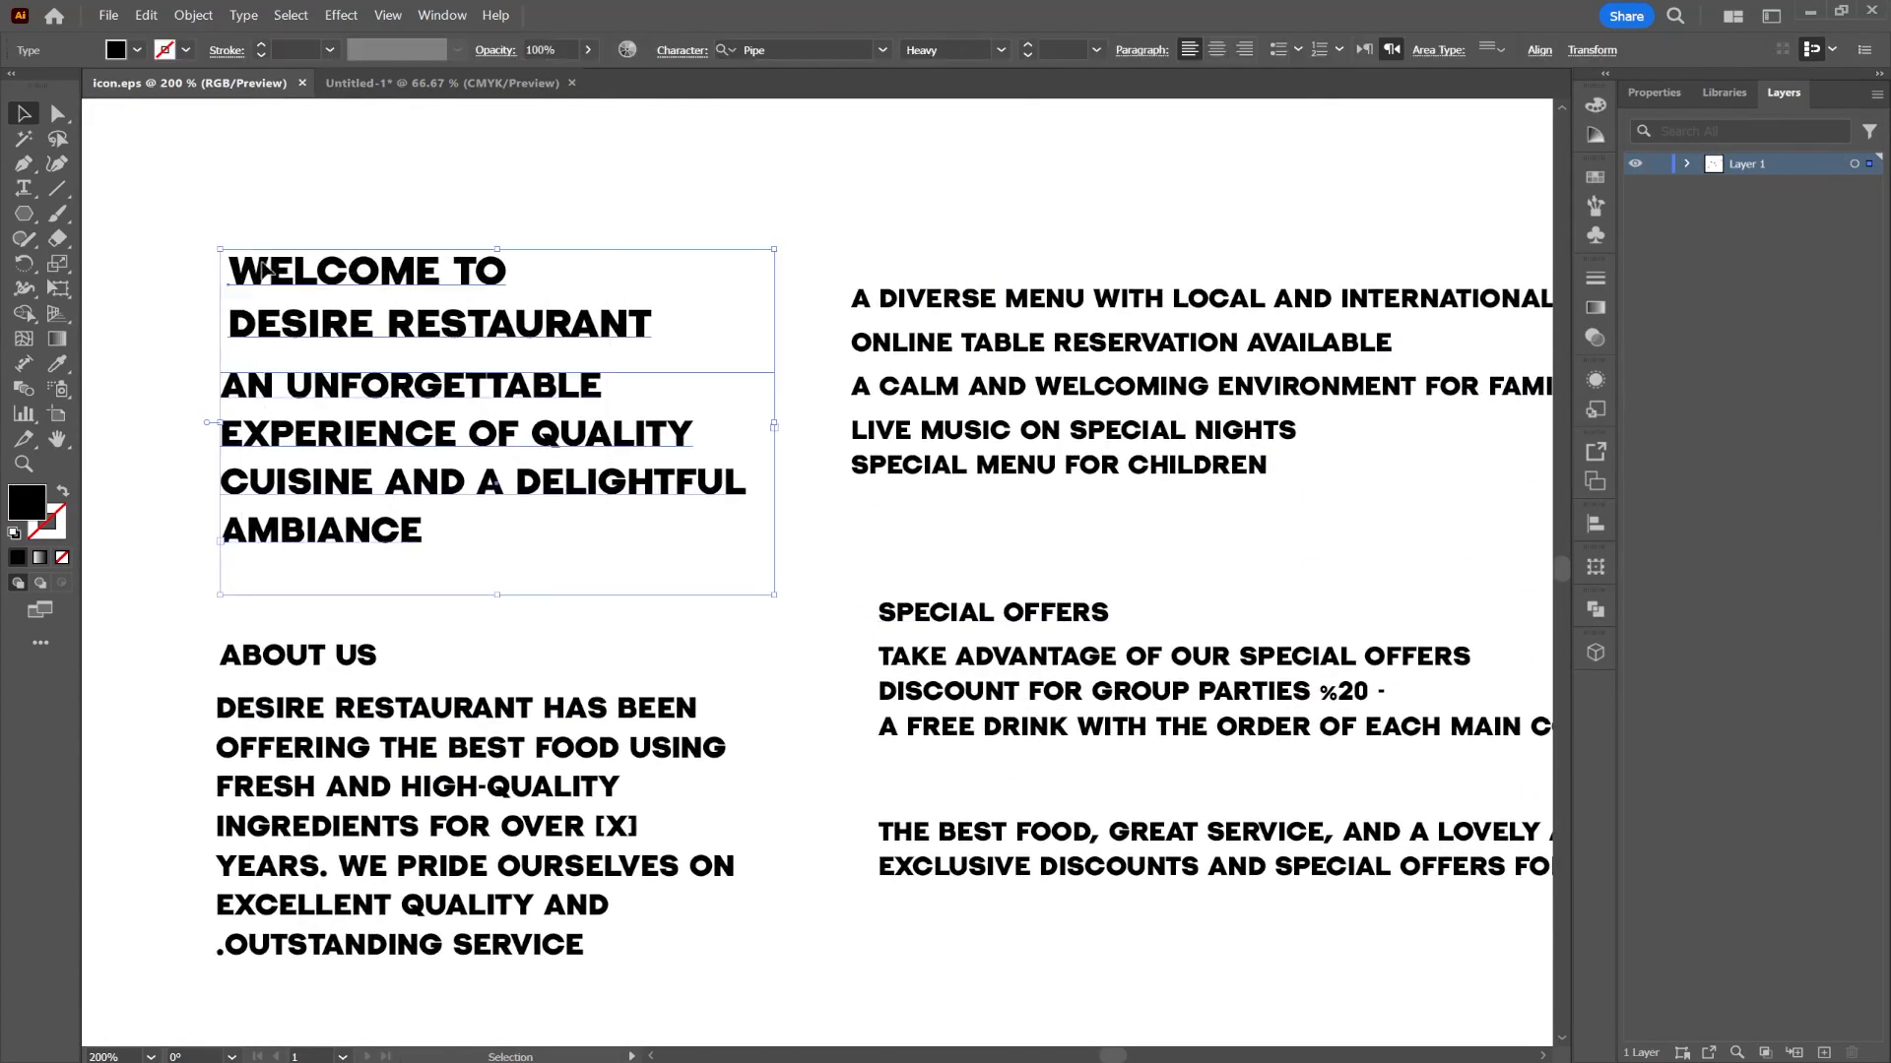
click(475, 86)
key(ctrl+v)
- Place the "Welcome to Desire Restaurant" heading near the top of the third column's red banner, centre-aligned, white and enlarged
drag(801, 545, 1167, 246)
click(1216, 48)
click(115, 51)
click(44, 83)
key(ctrl+shift+period)
key(ctrl+shift+period)
key(ctrl+shift+period)
key(ctrl+shift+a)
- Centre-align the "An unforgettable experience" paragraph in white beneath the welcome heading, and lock the orange background rectangle
click(787, 581)
click(1217, 48)
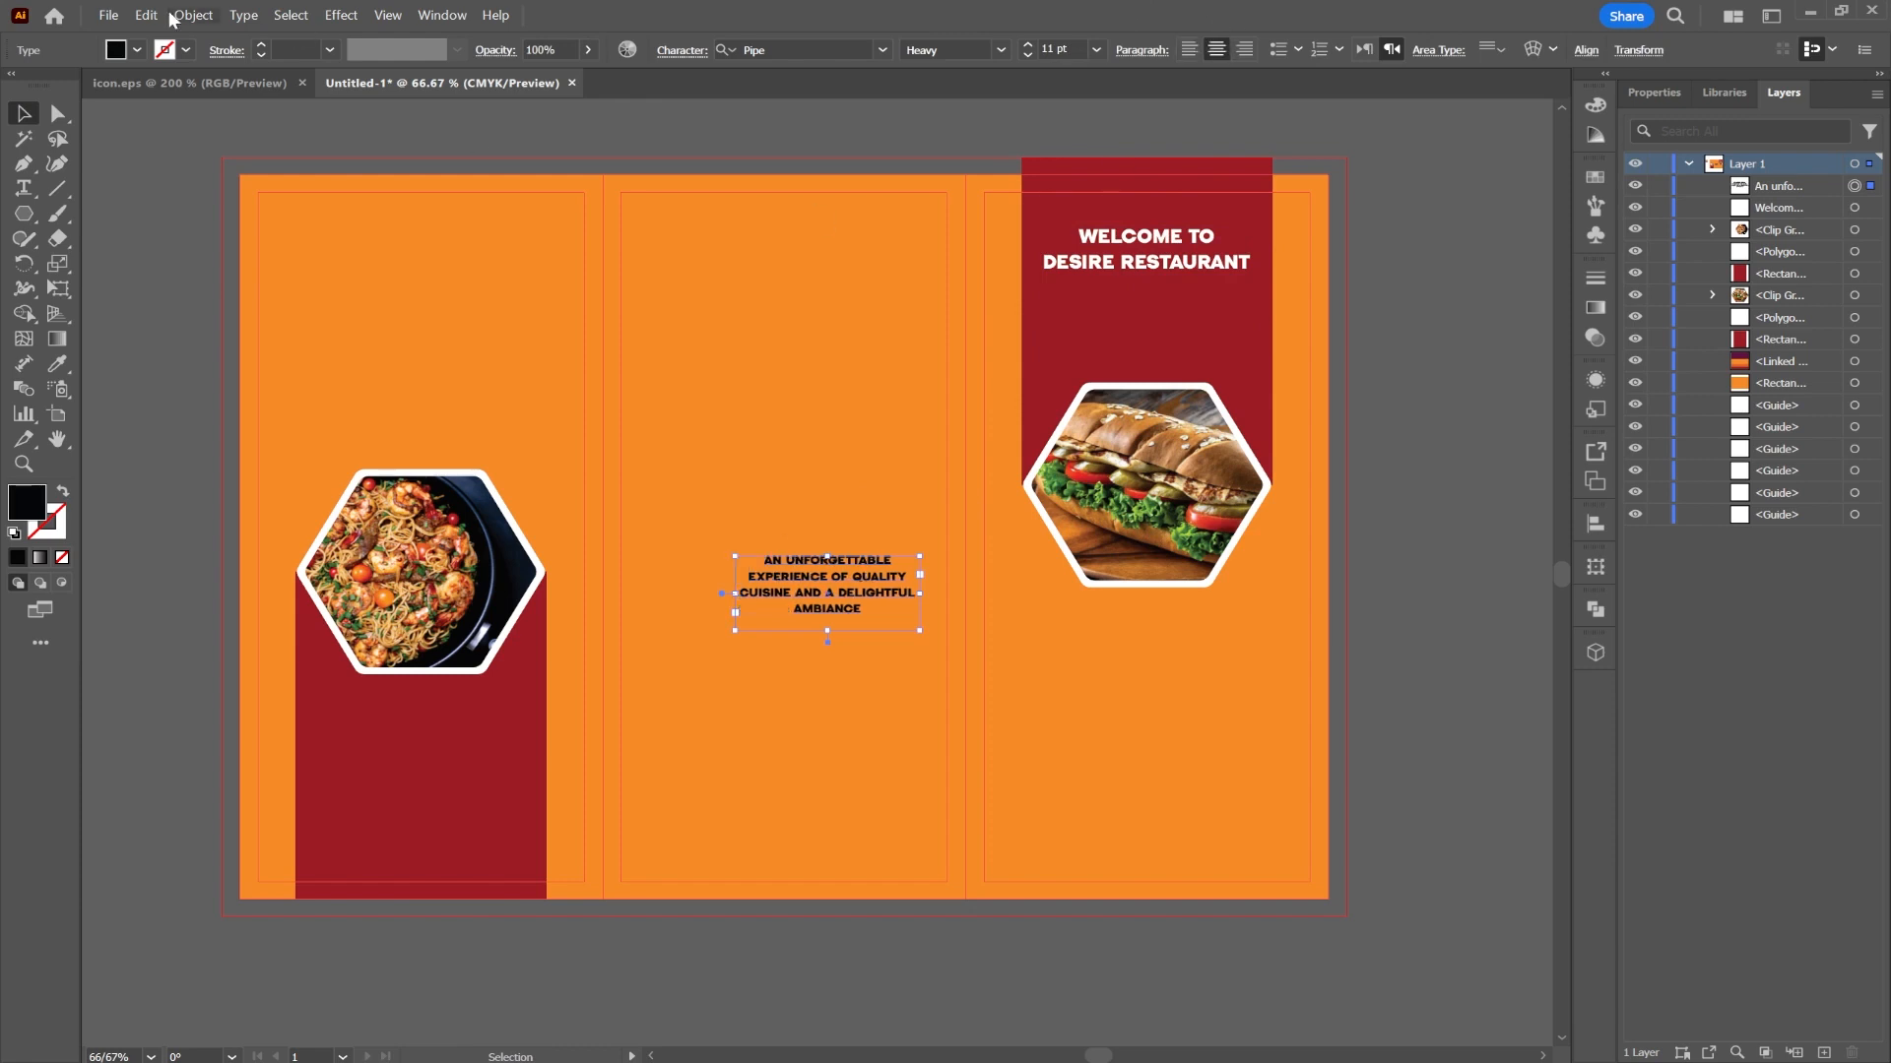
click(115, 50)
click(44, 83)
drag(829, 568, 1139, 309)
click(1018, 490)
key(ctrl+2)
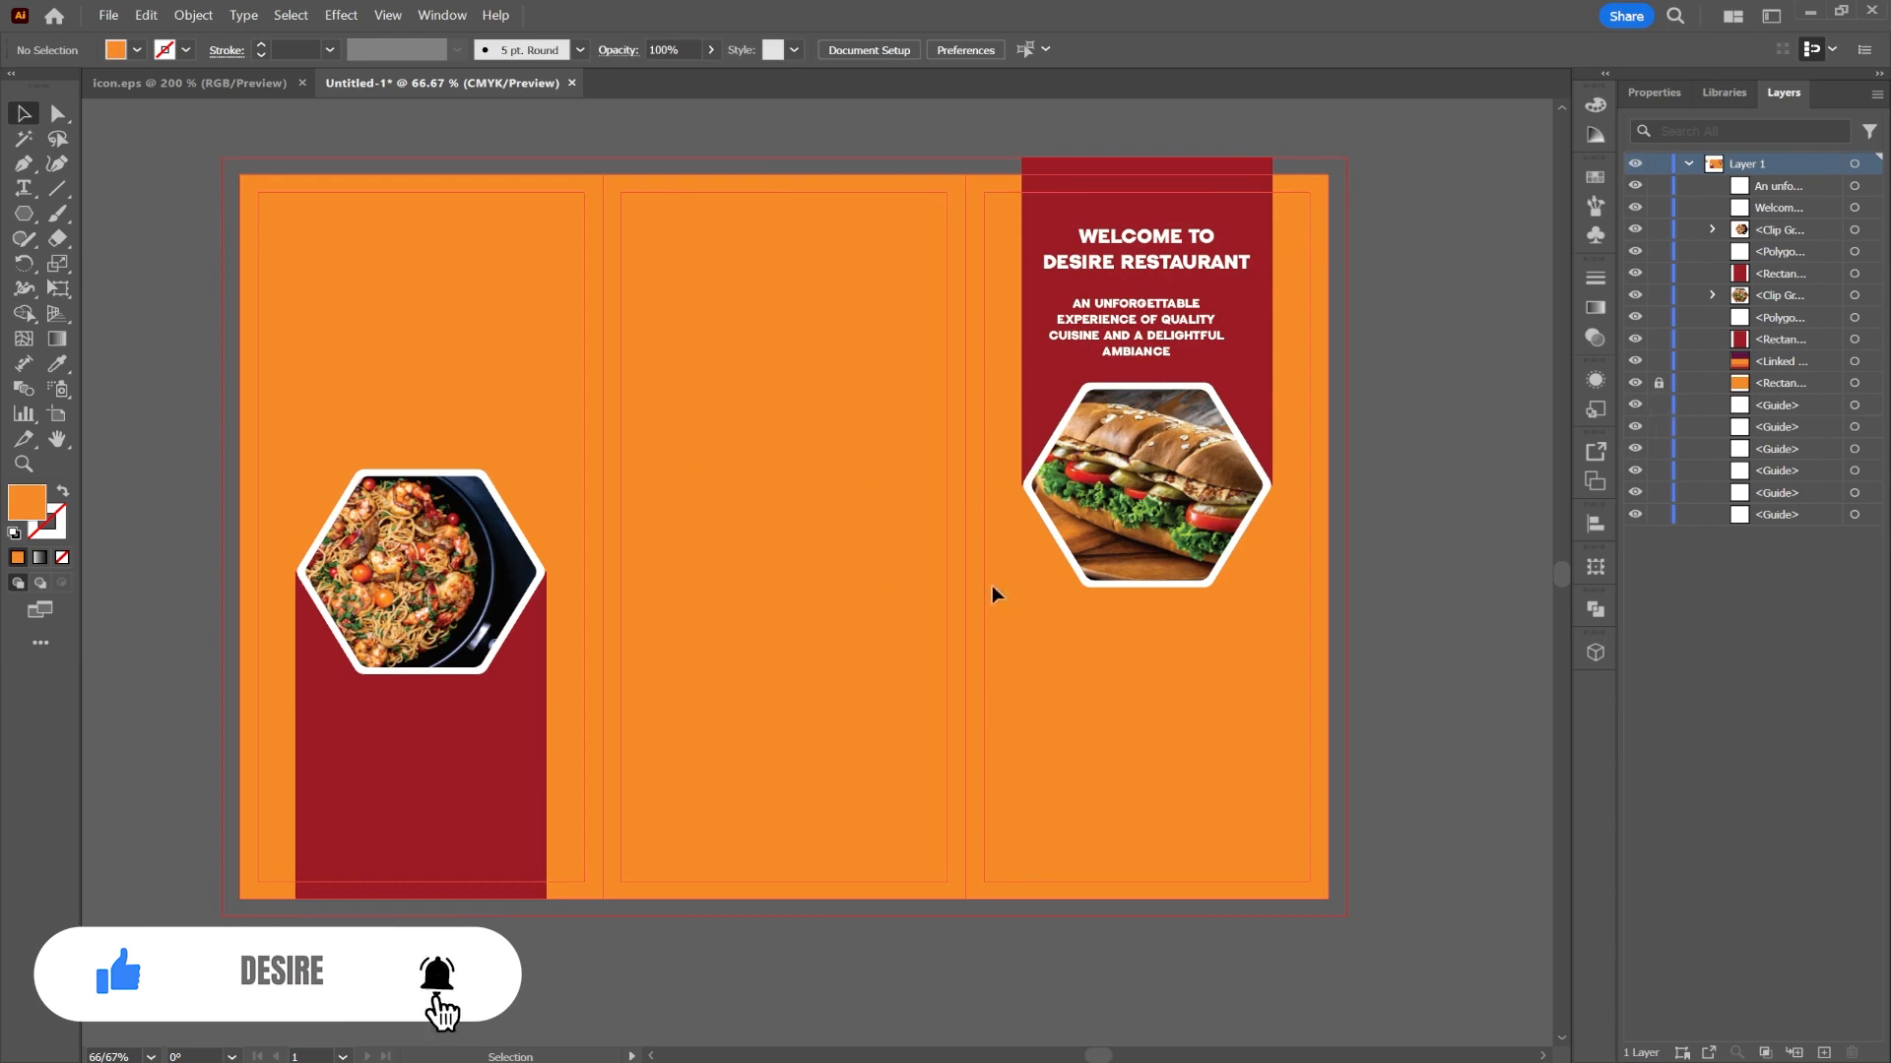
- Copy the "About Us" heading and its paragraph from icon.eps into the brochure document
click(187, 82)
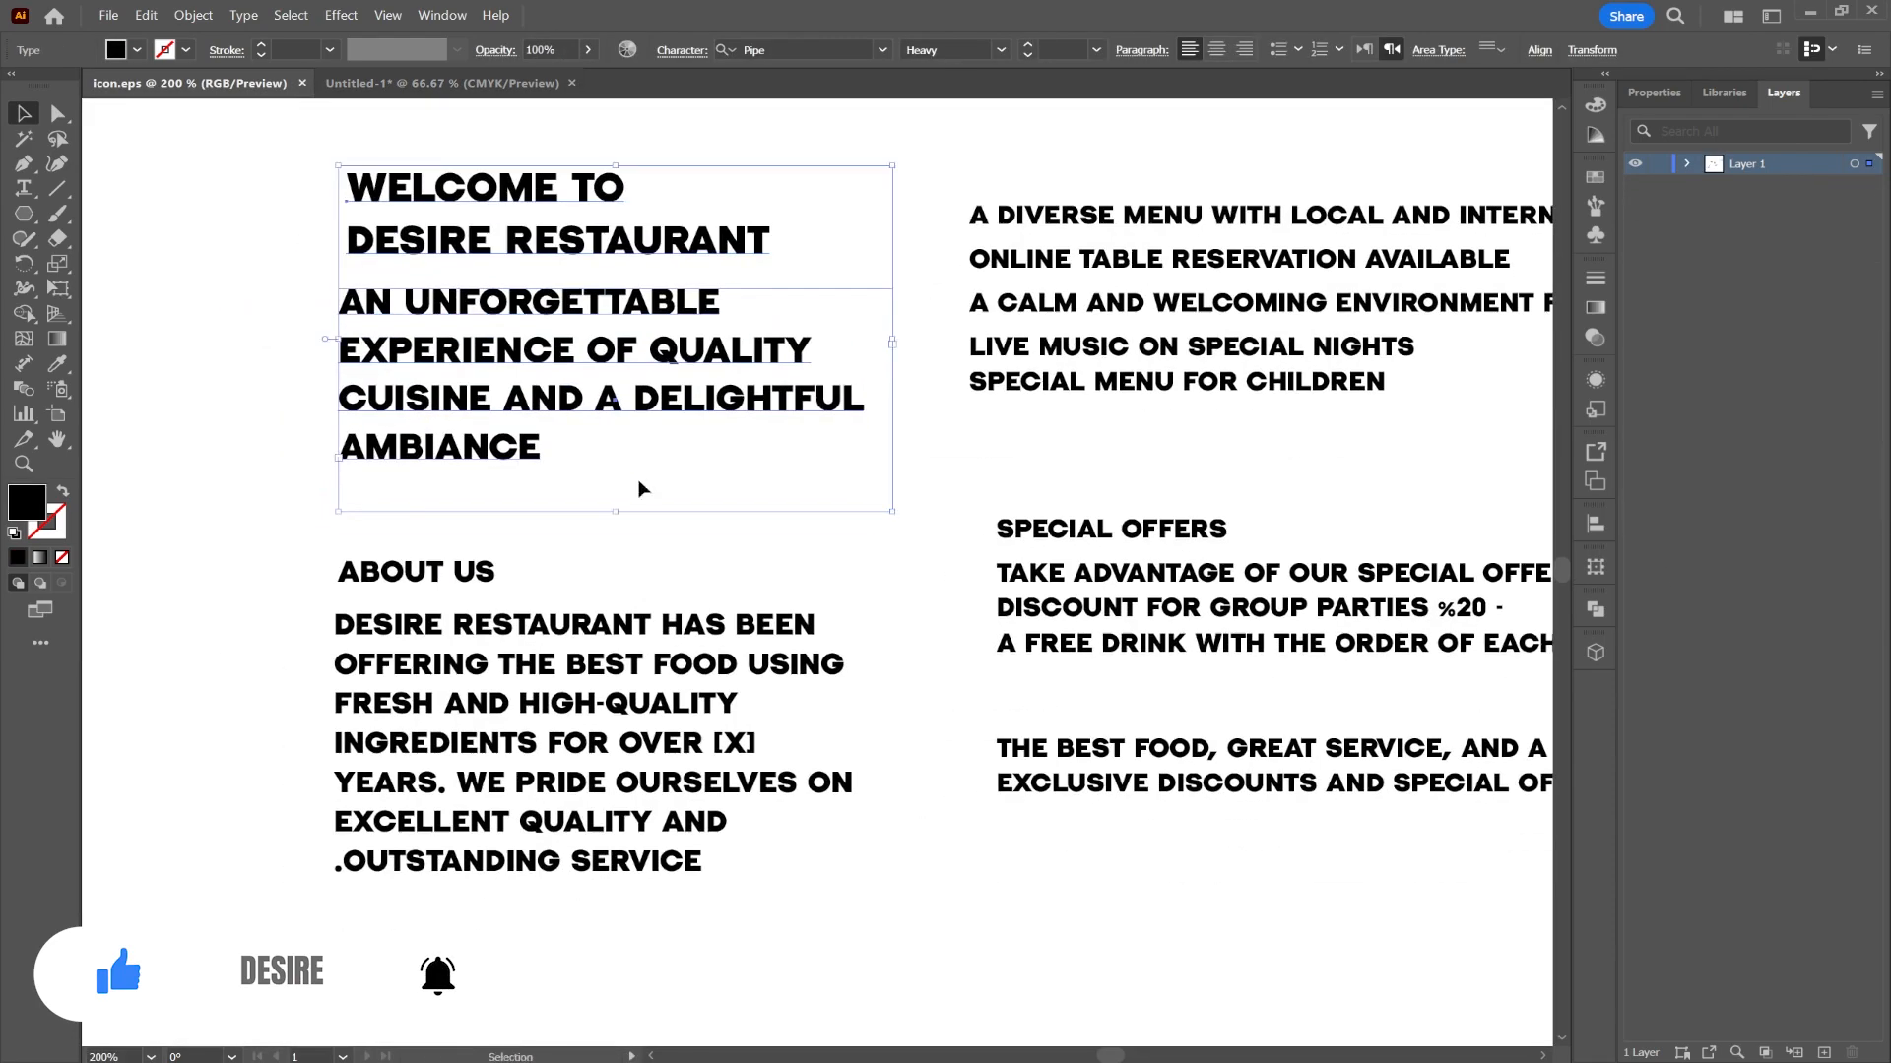
click(365, 572)
shift+click(512, 689)
key(ctrl+c)
click(443, 83)
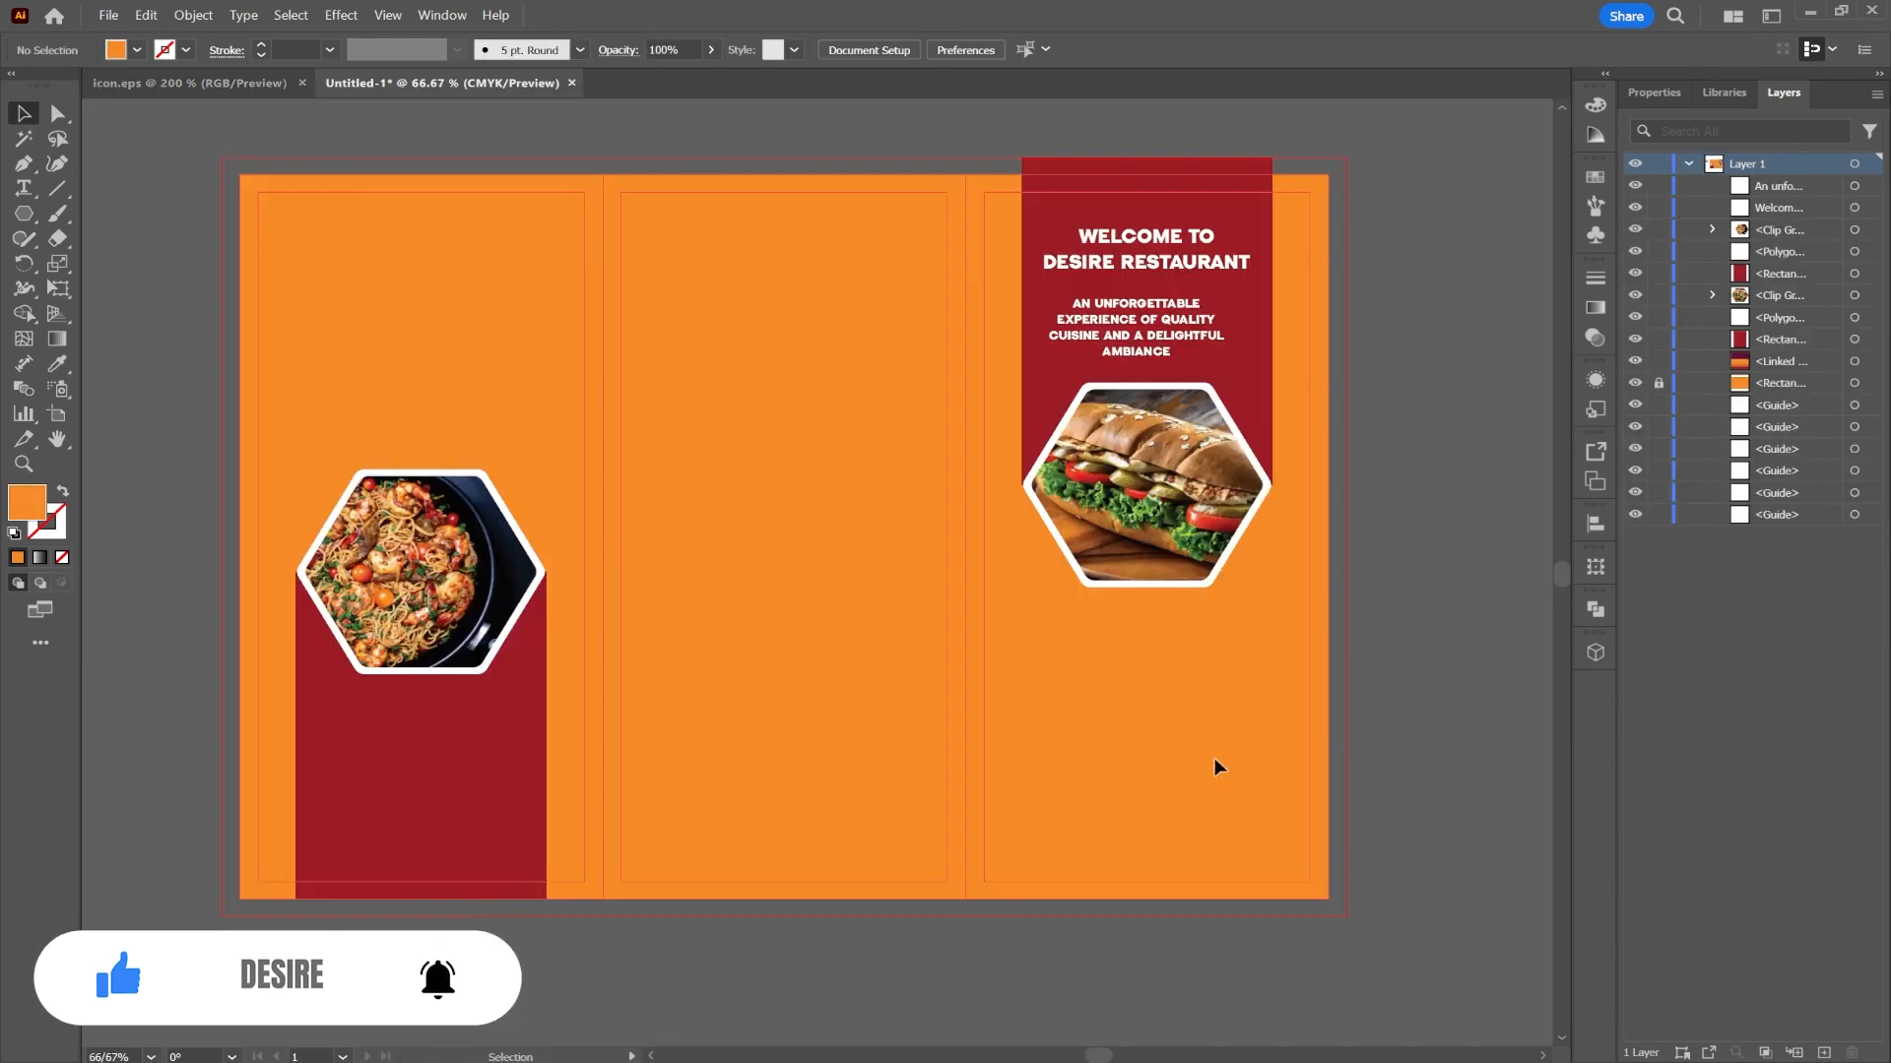
key(ctrl+v)
- Fill the "About Us" heading and paragraph white, then enlarge and place them below the sandwich photo in the third column
click(137, 50)
click(46, 86)
drag(916, 642, 1020, 695)
drag(836, 648, 1126, 822)
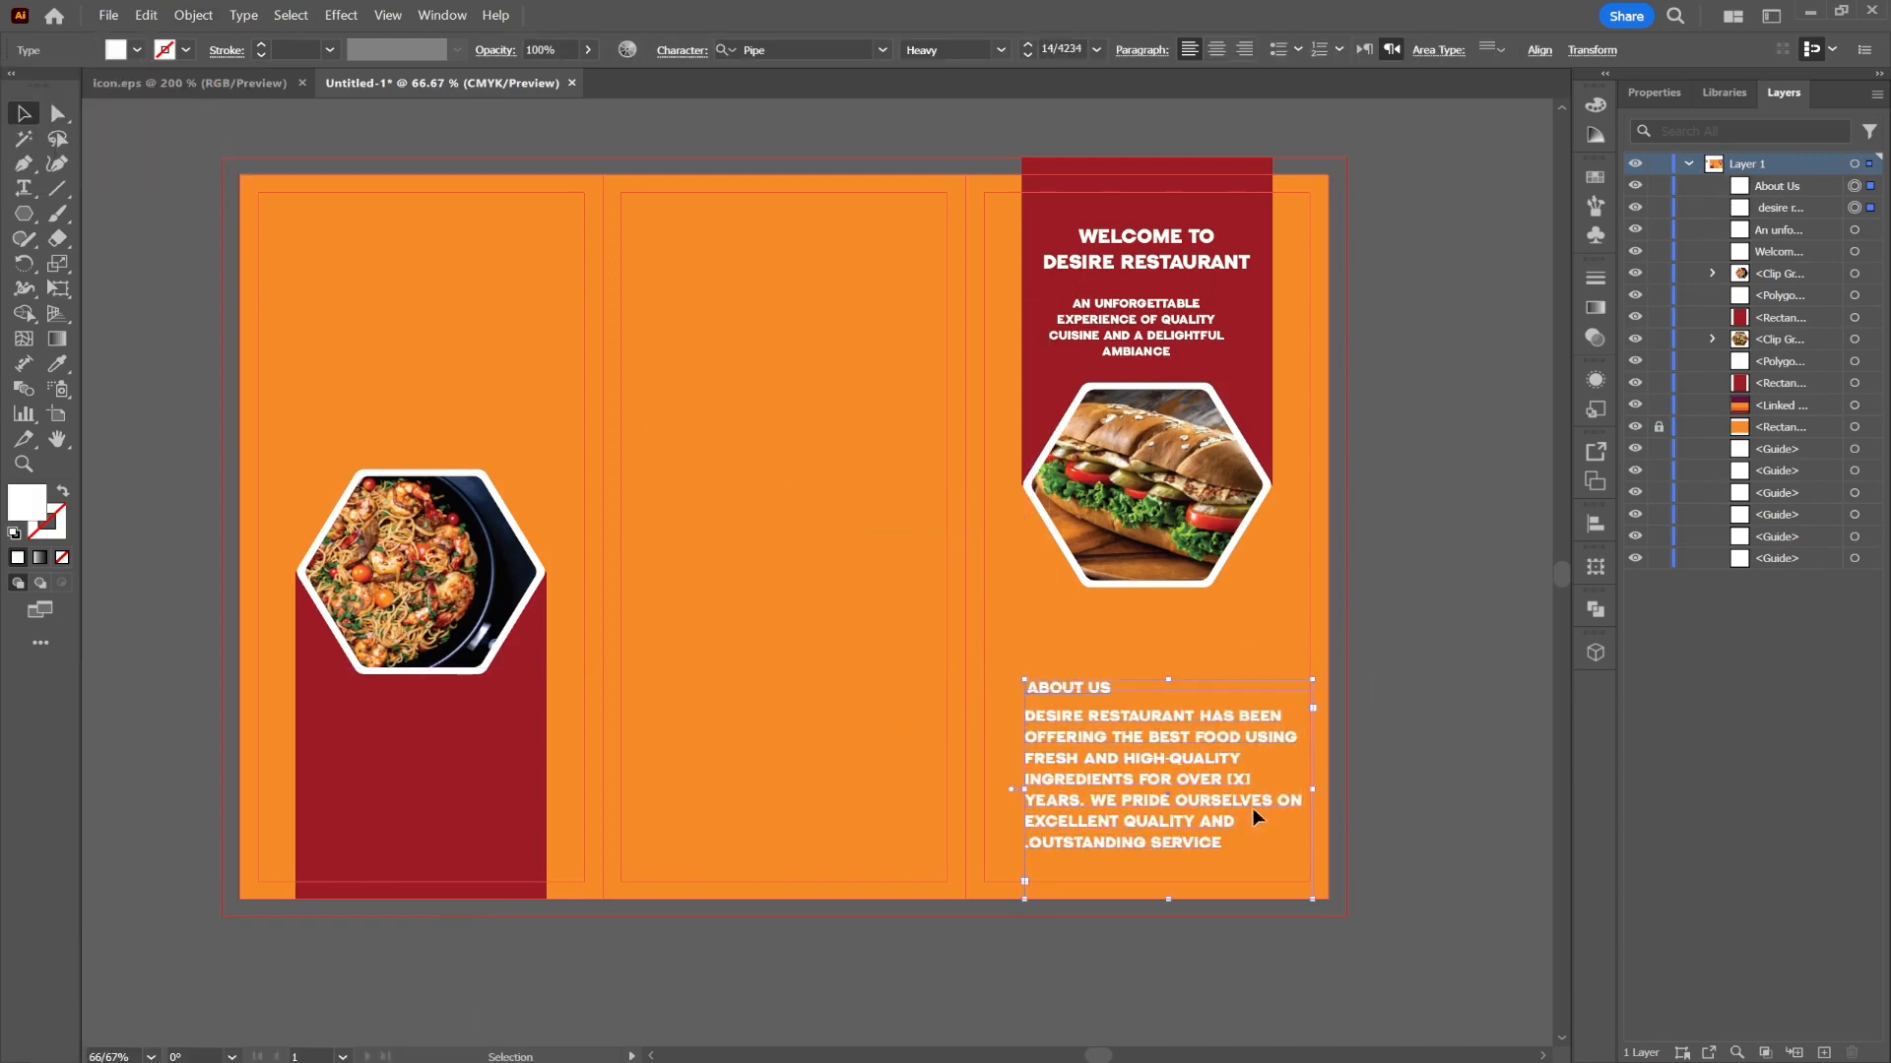
- Narrow the "About Us" paragraph frame to the red banner's width and move the heading up to widen the gap above the paragraph
drag(1313, 788, 1263, 792)
drag(1312, 789, 1272, 792)
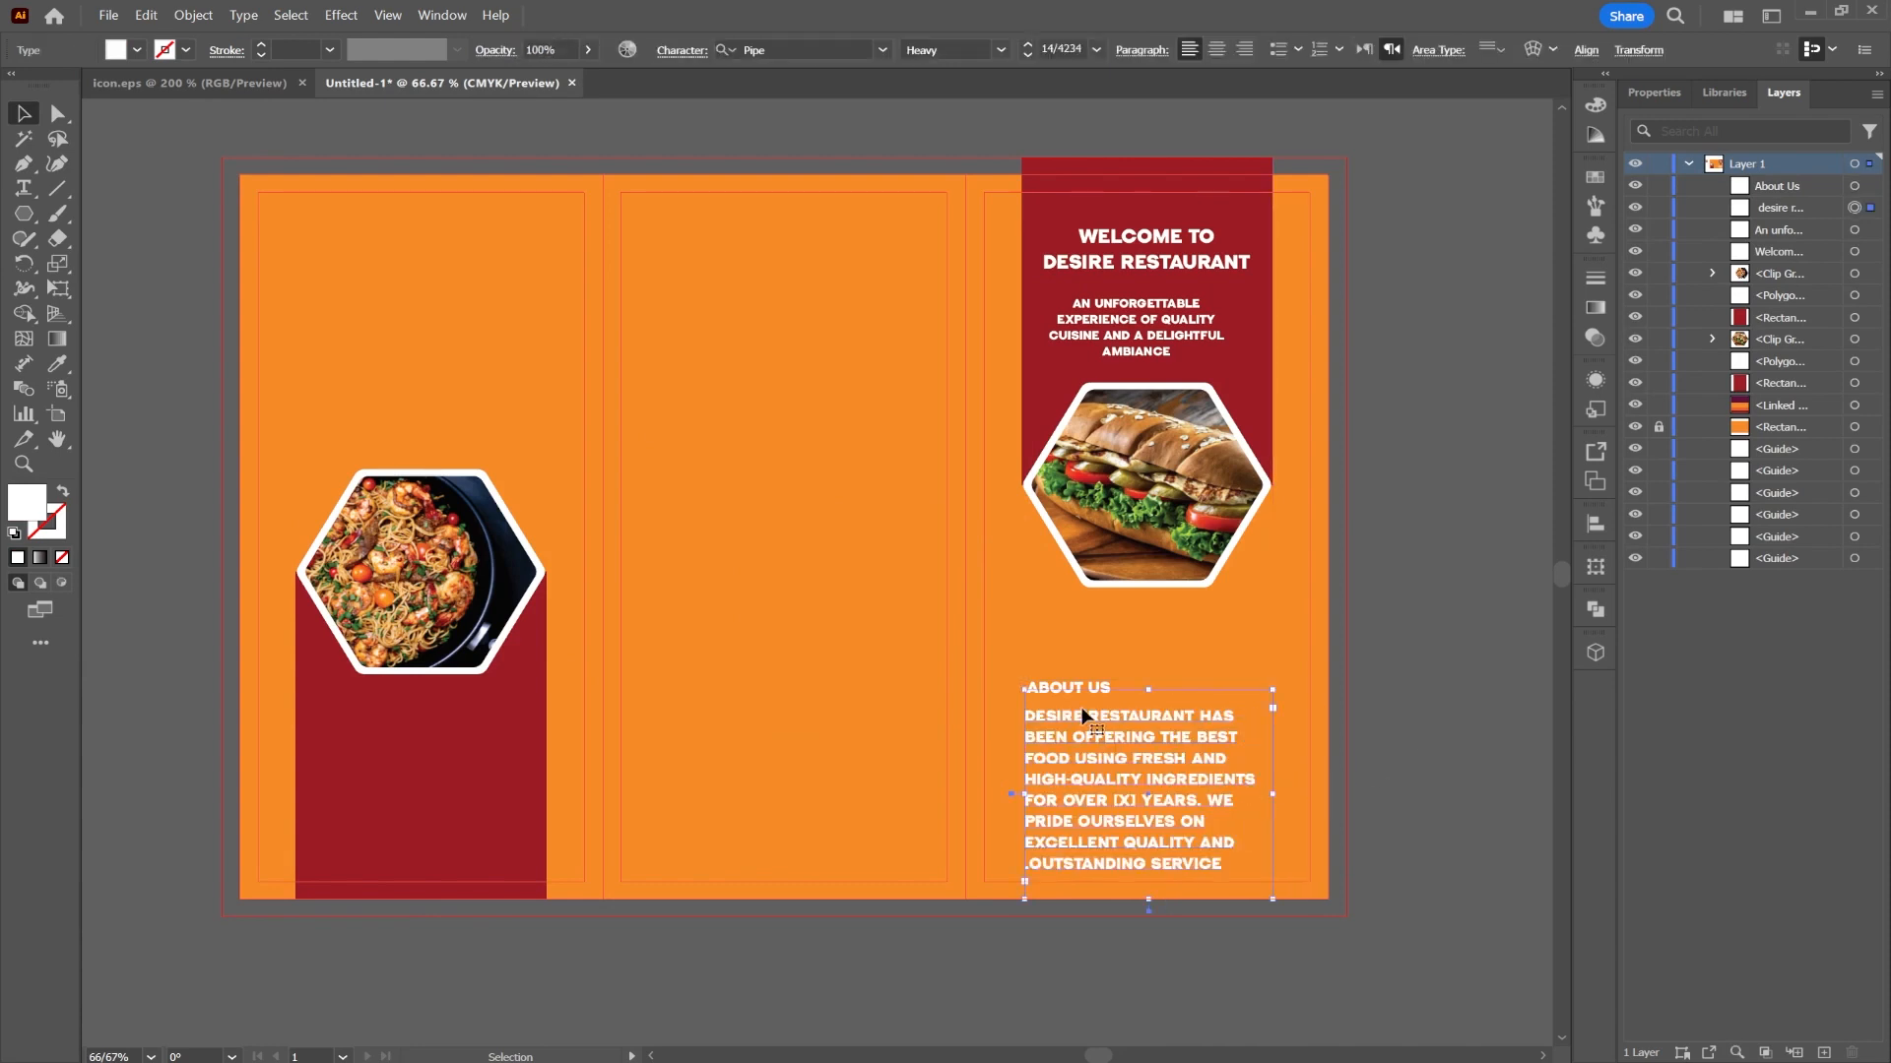
drag(1065, 686, 1063, 637)
drag(1078, 711, 1078, 697)
click(707, 563)
- Fill the "About Us" heading with dark purple and enlarge it slightly
scroll(707, 572, left, 5)
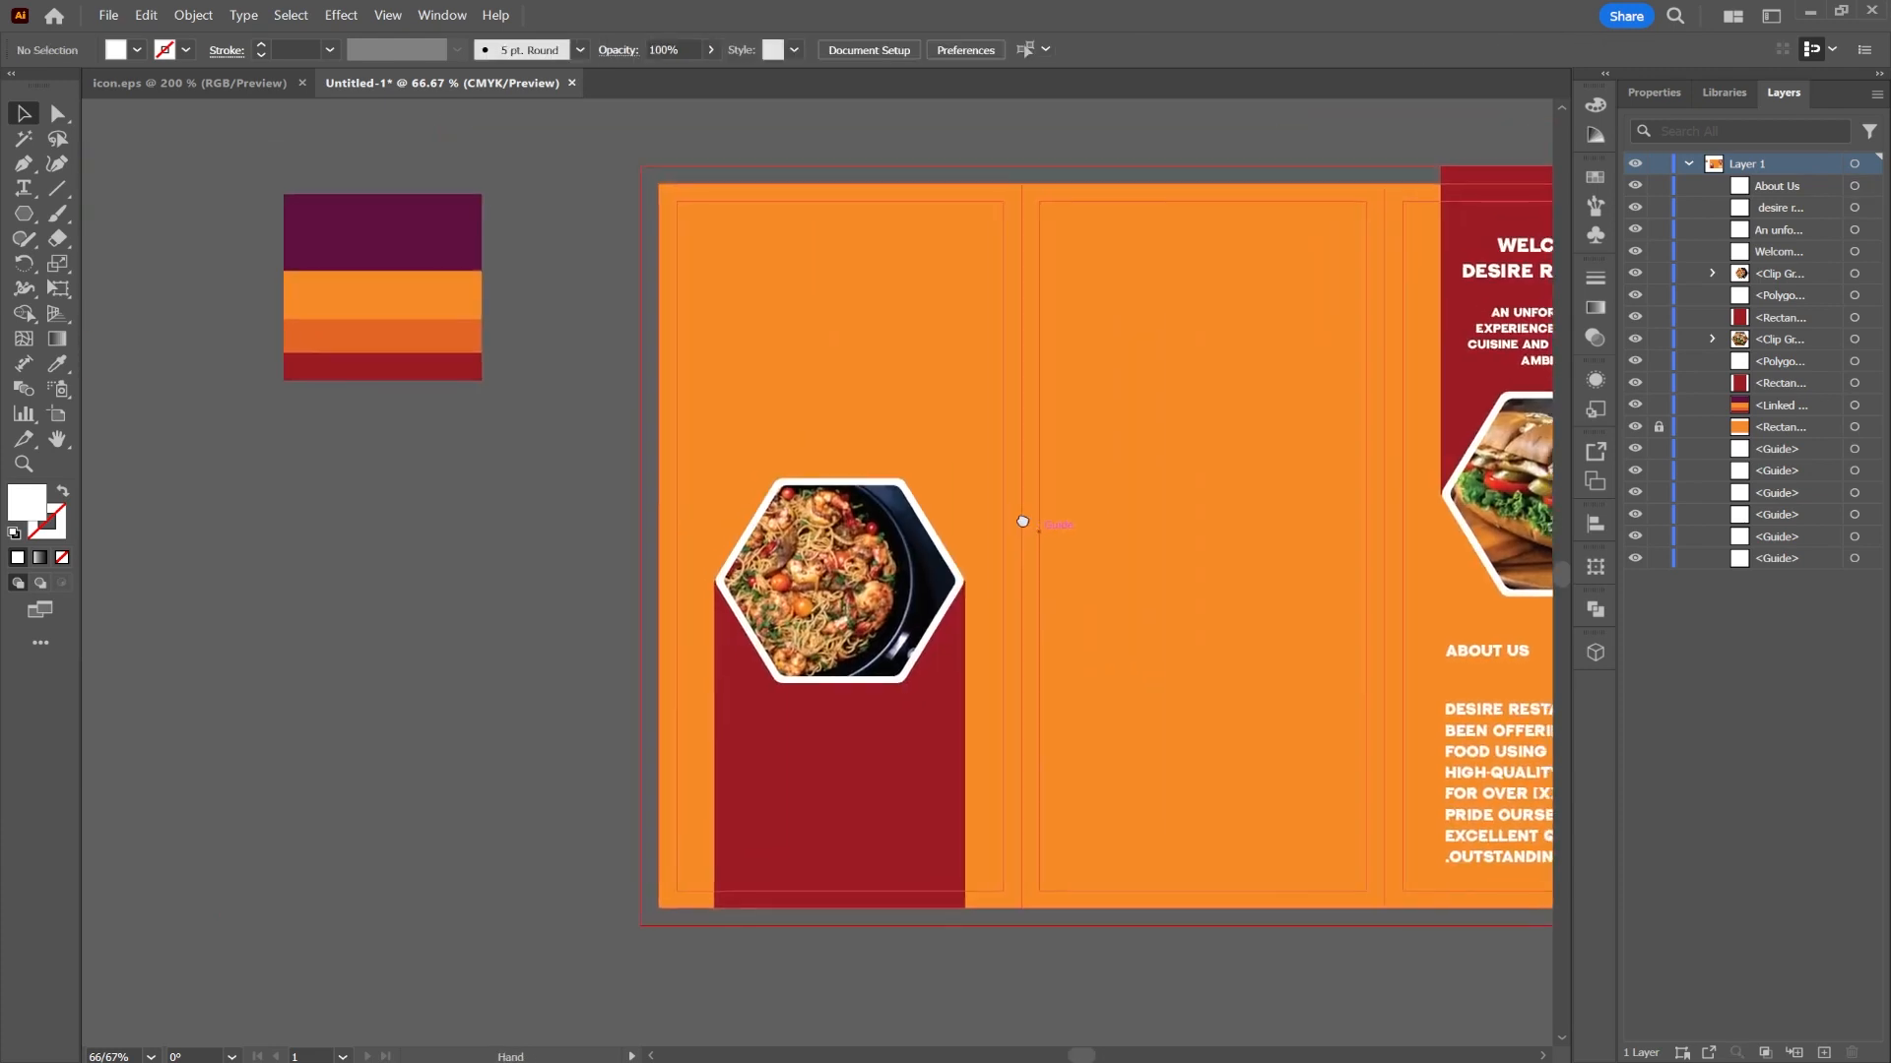
scroll(984, 551, right, 3)
click(1253, 611)
click(147, 197)
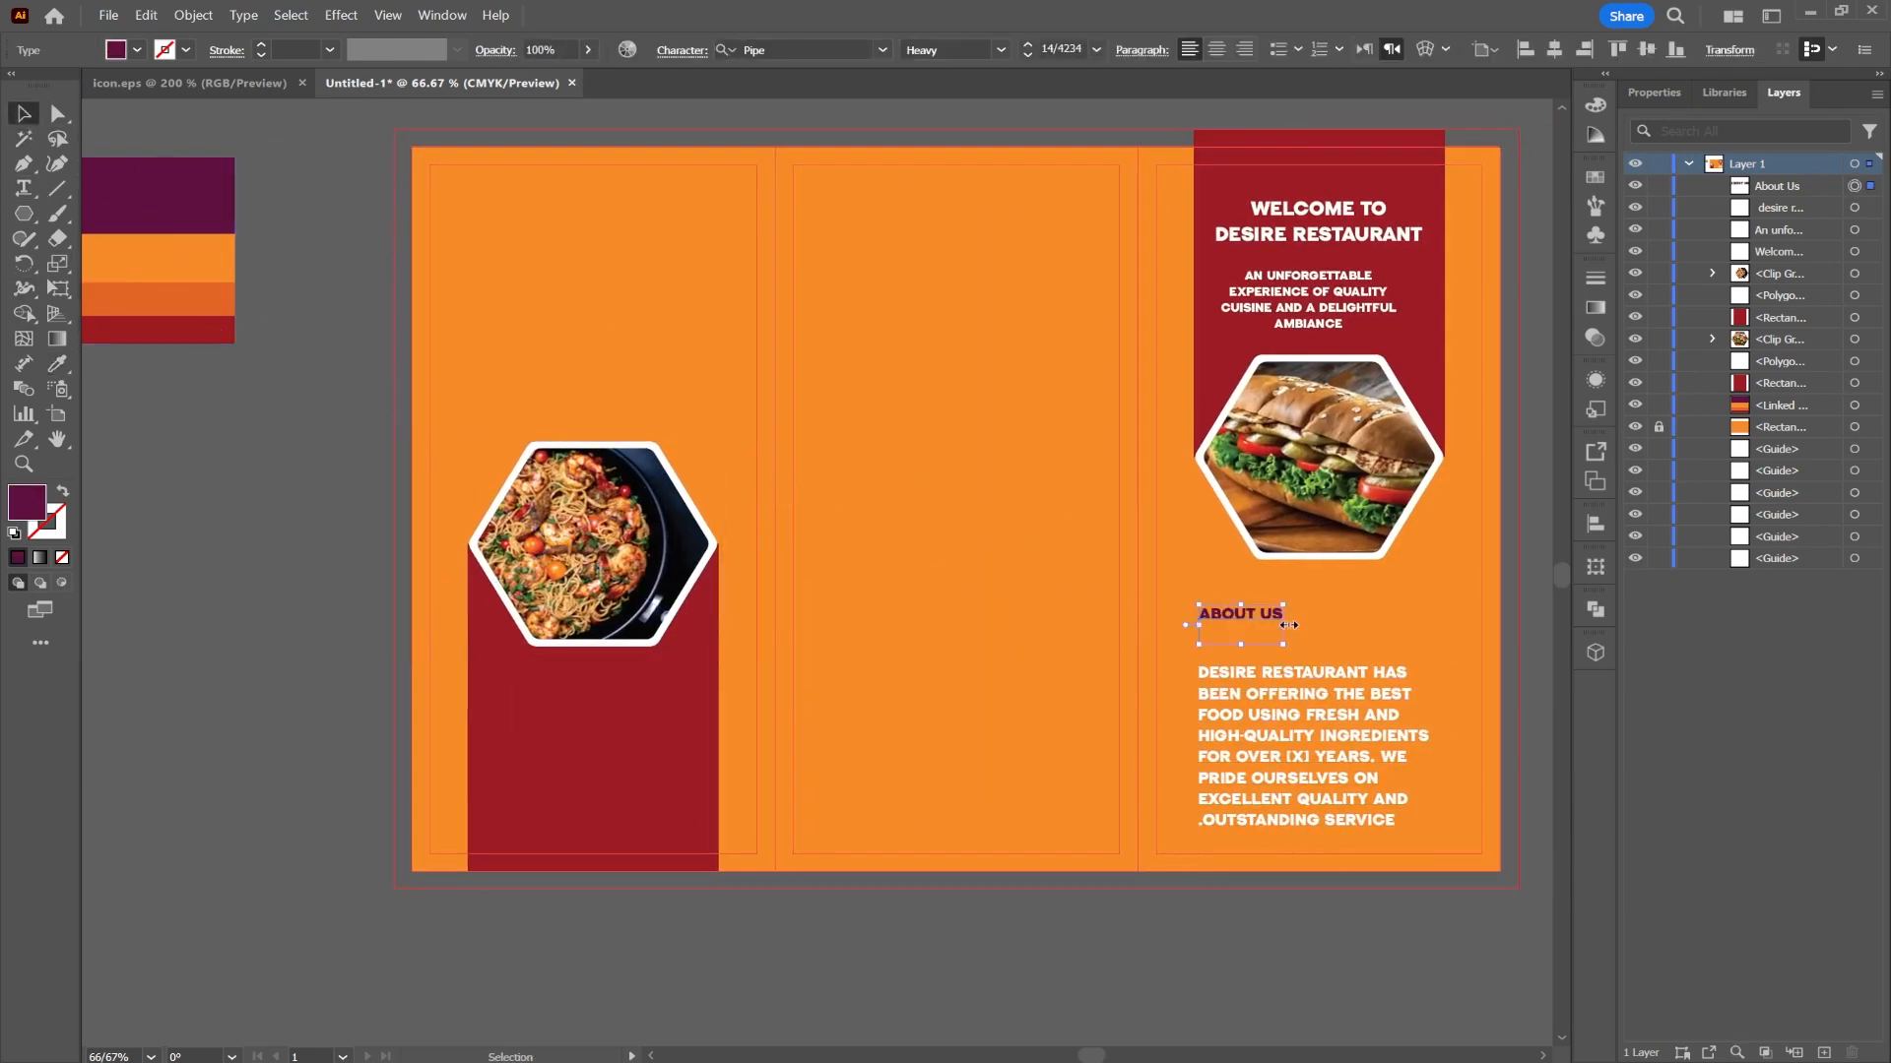
mouse_move(1289, 625)
mouse_down()
mouse_move(1378, 638)
mouse_move(1319, 645)
mouse_up()
- Set the "About Us" paragraph to the Regular weight in small caps at 16 pt
click(1270, 728)
click(1001, 49)
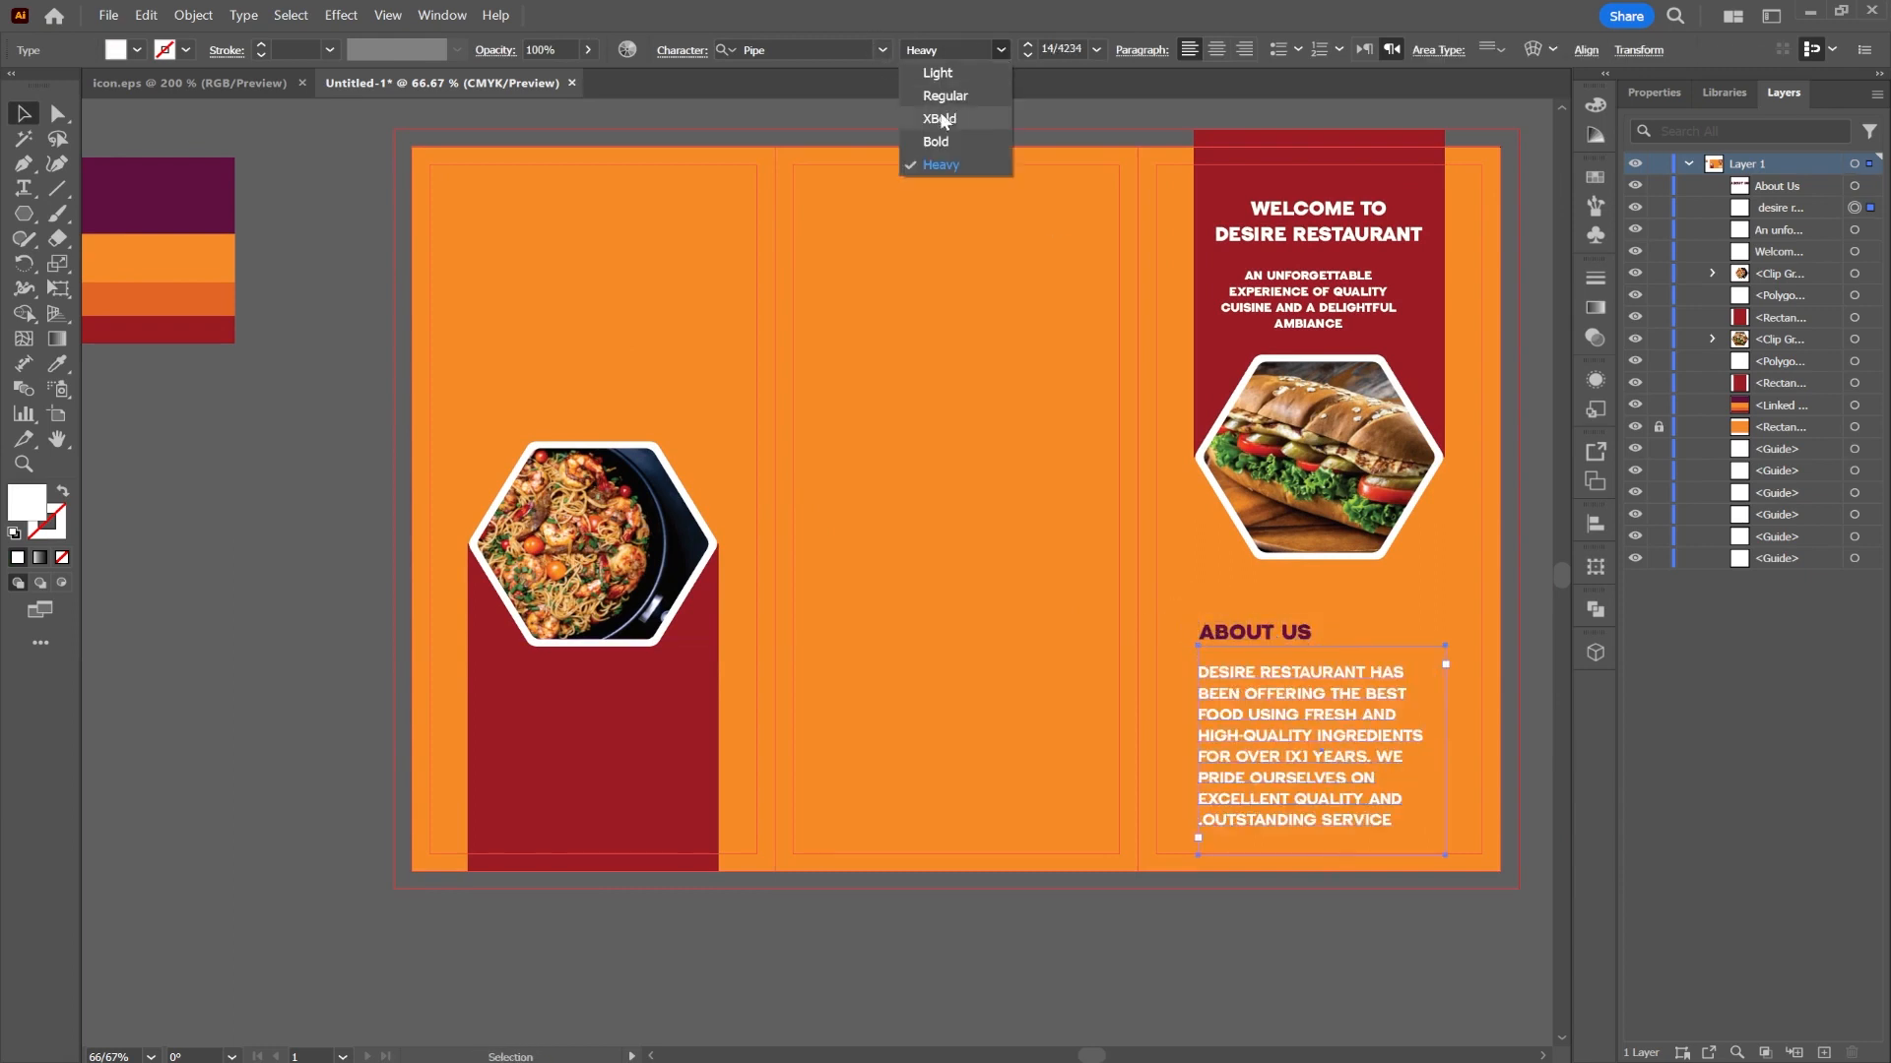
click(949, 95)
click(682, 49)
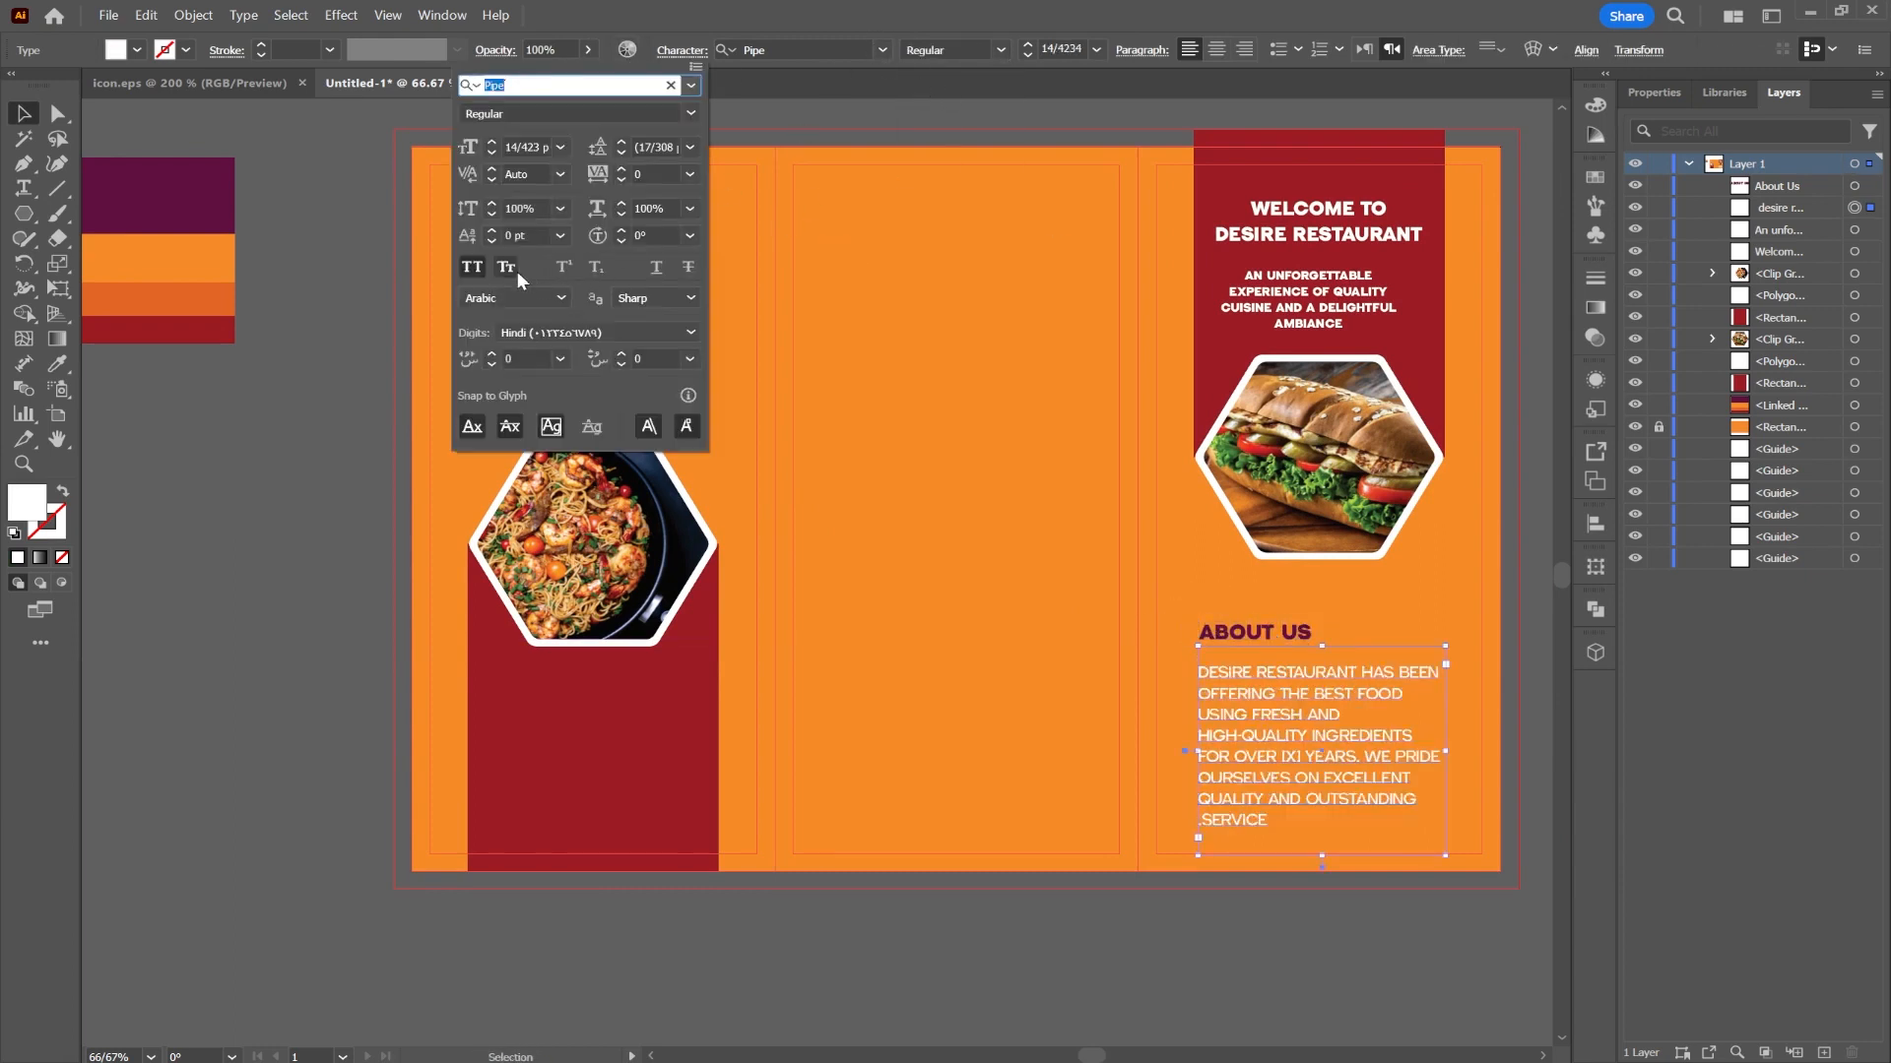
text(Copperplate)
click(1028, 44)
click(1028, 45)
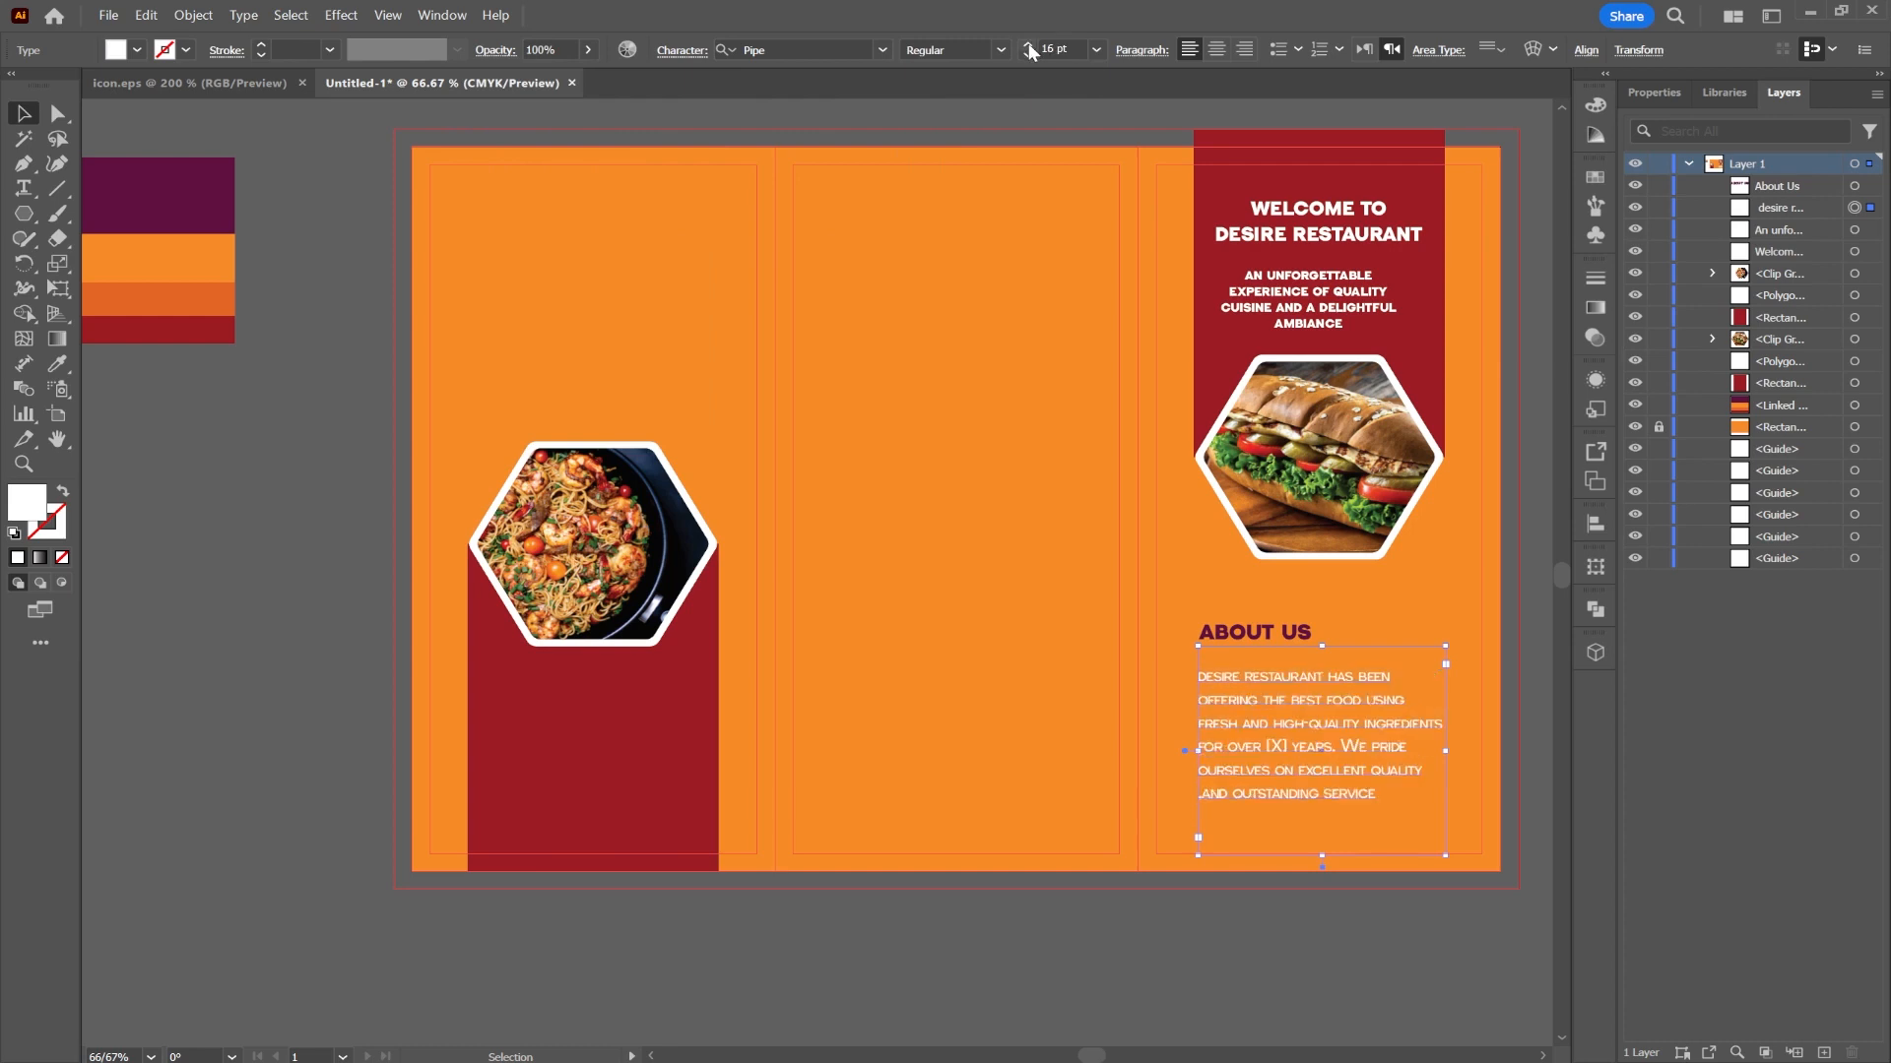
click(1028, 45)
click(1028, 55)
click(1522, 510)
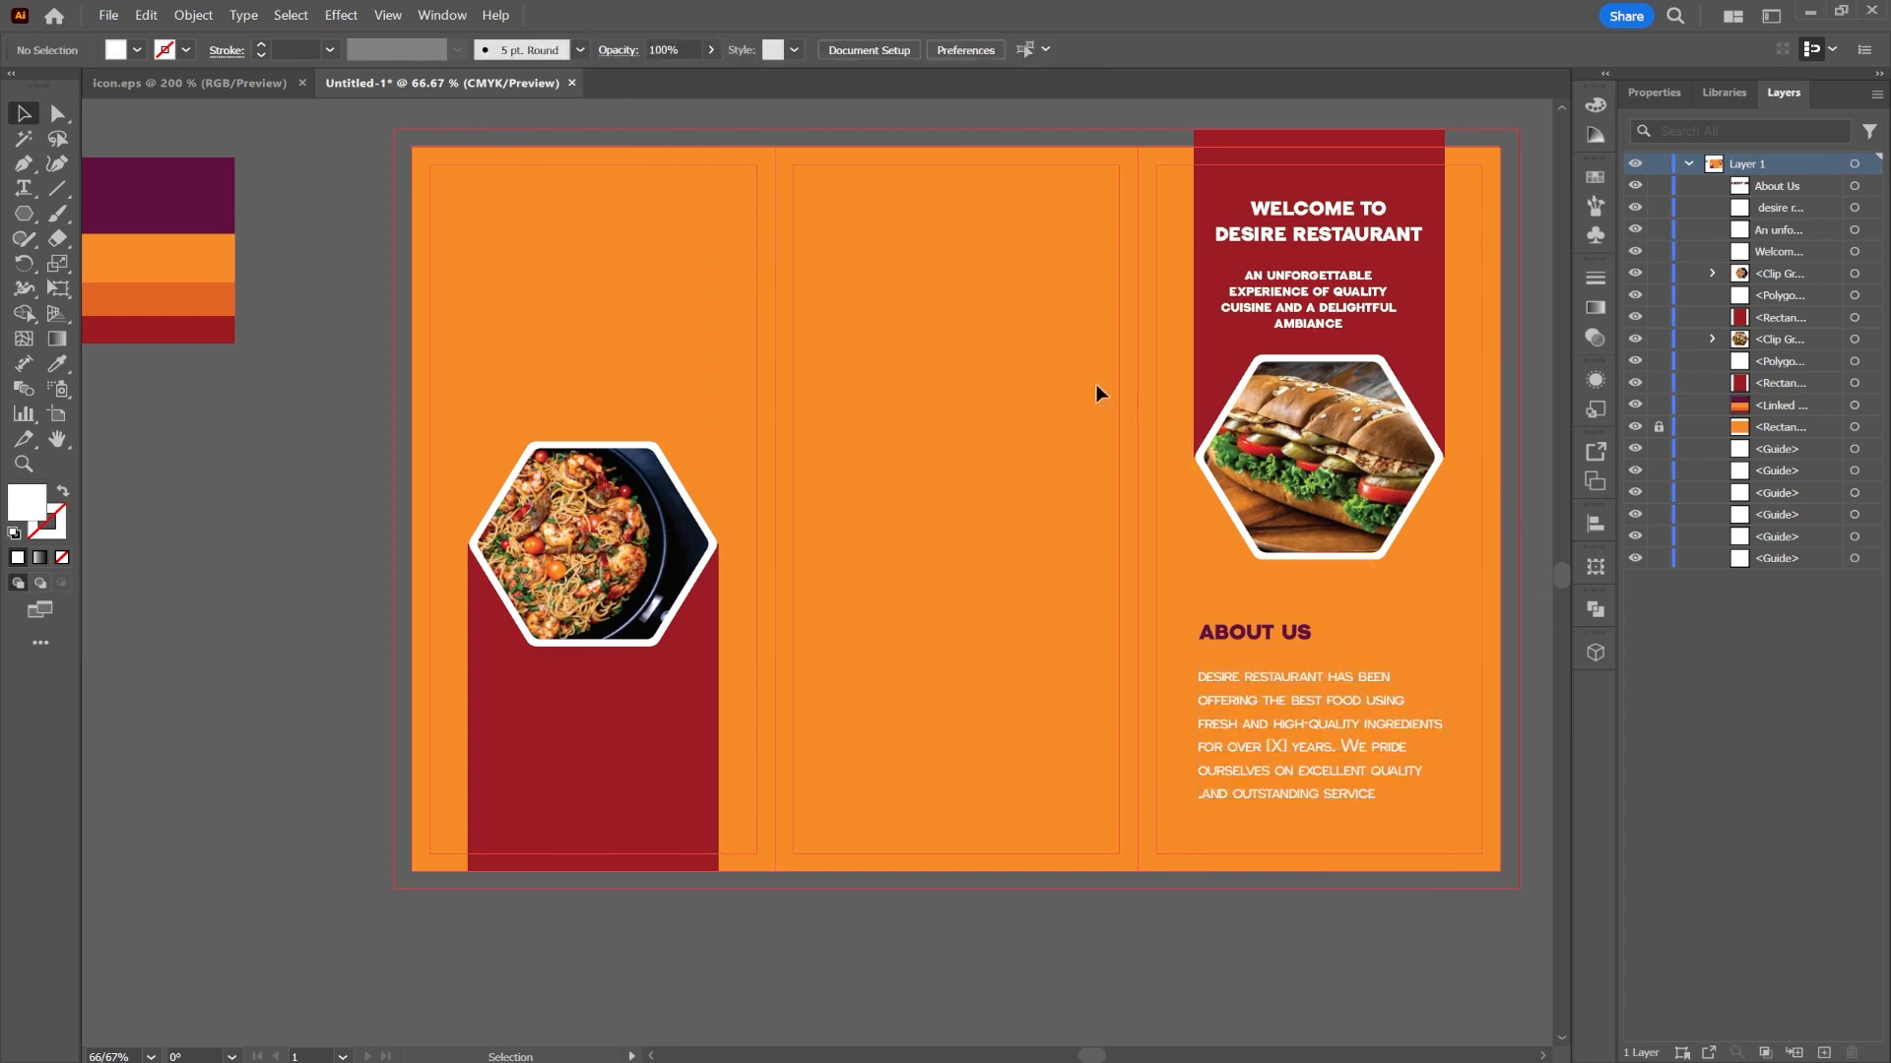
- Try to duplicate the first column's noodle photo together with its white hexagon into the middle column
scroll(1096, 384, up, 1)
scroll(1096, 384, right, 1)
click(559, 492)
shift+click(557, 480)
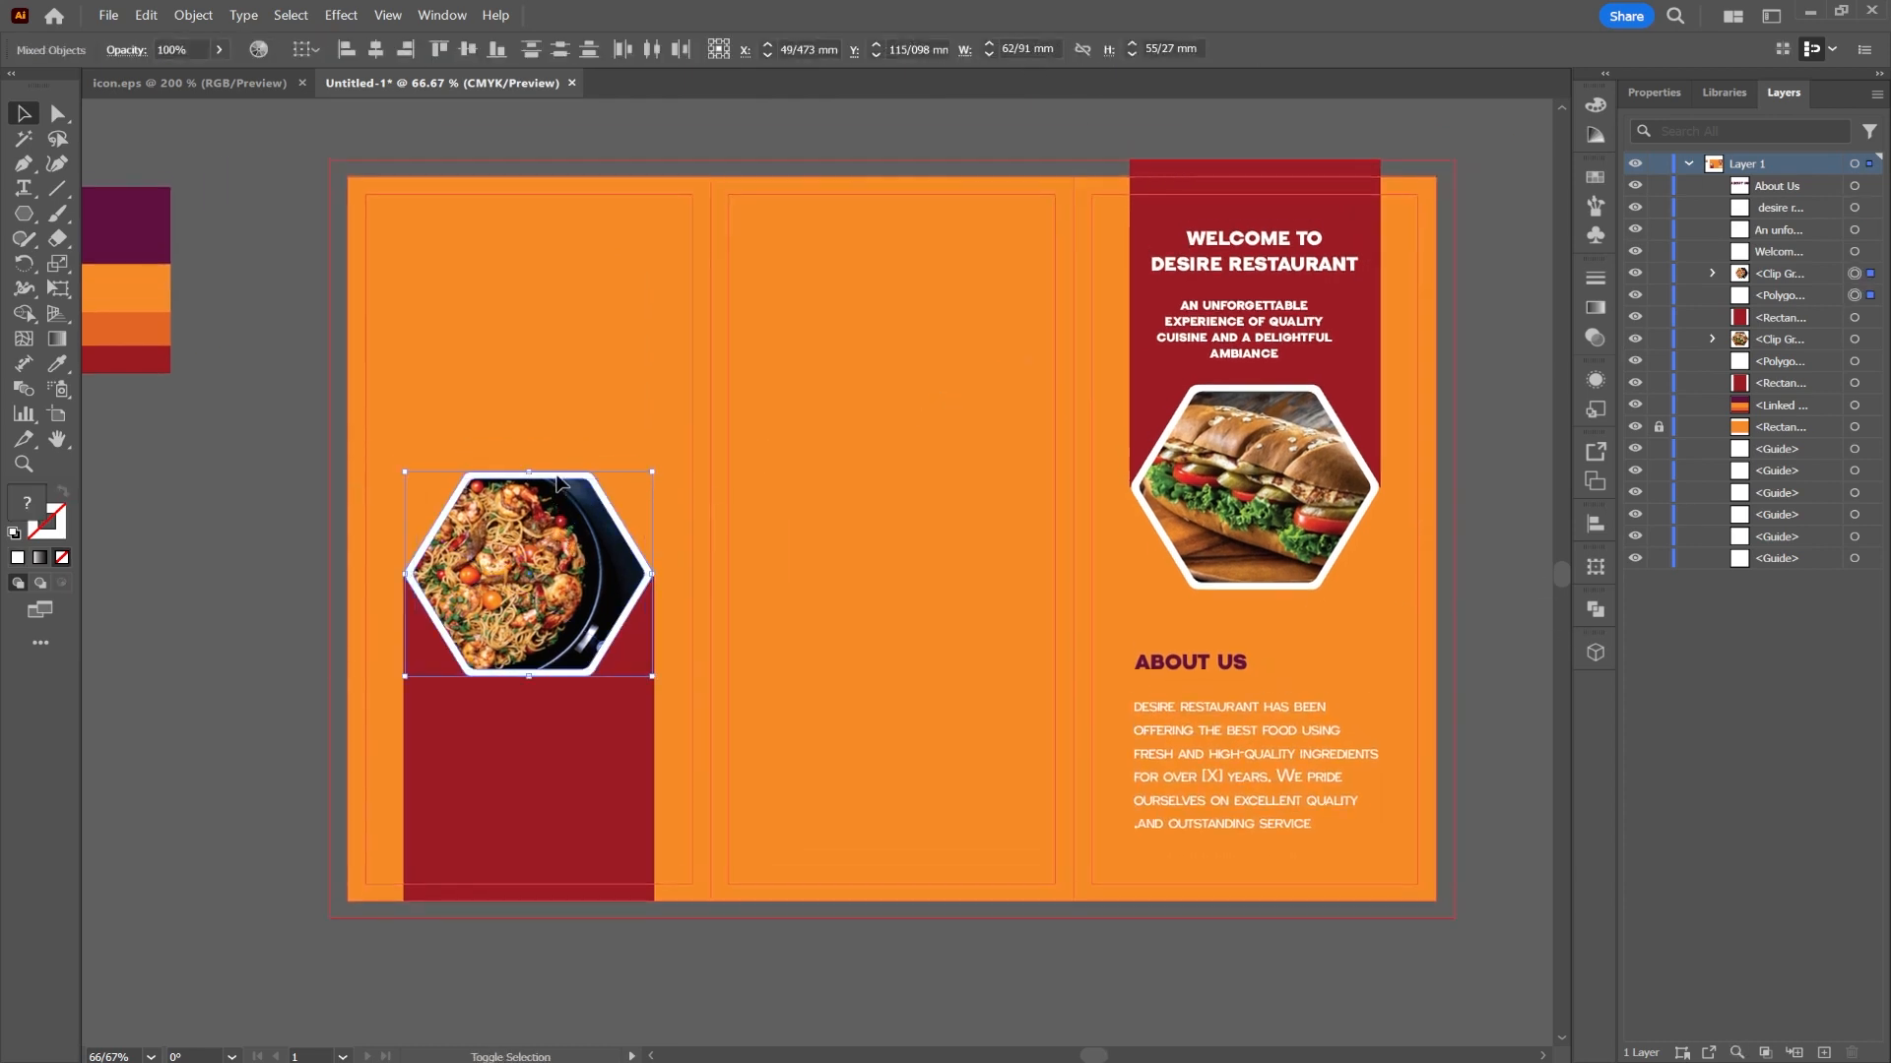
drag(529, 543, 889, 476)
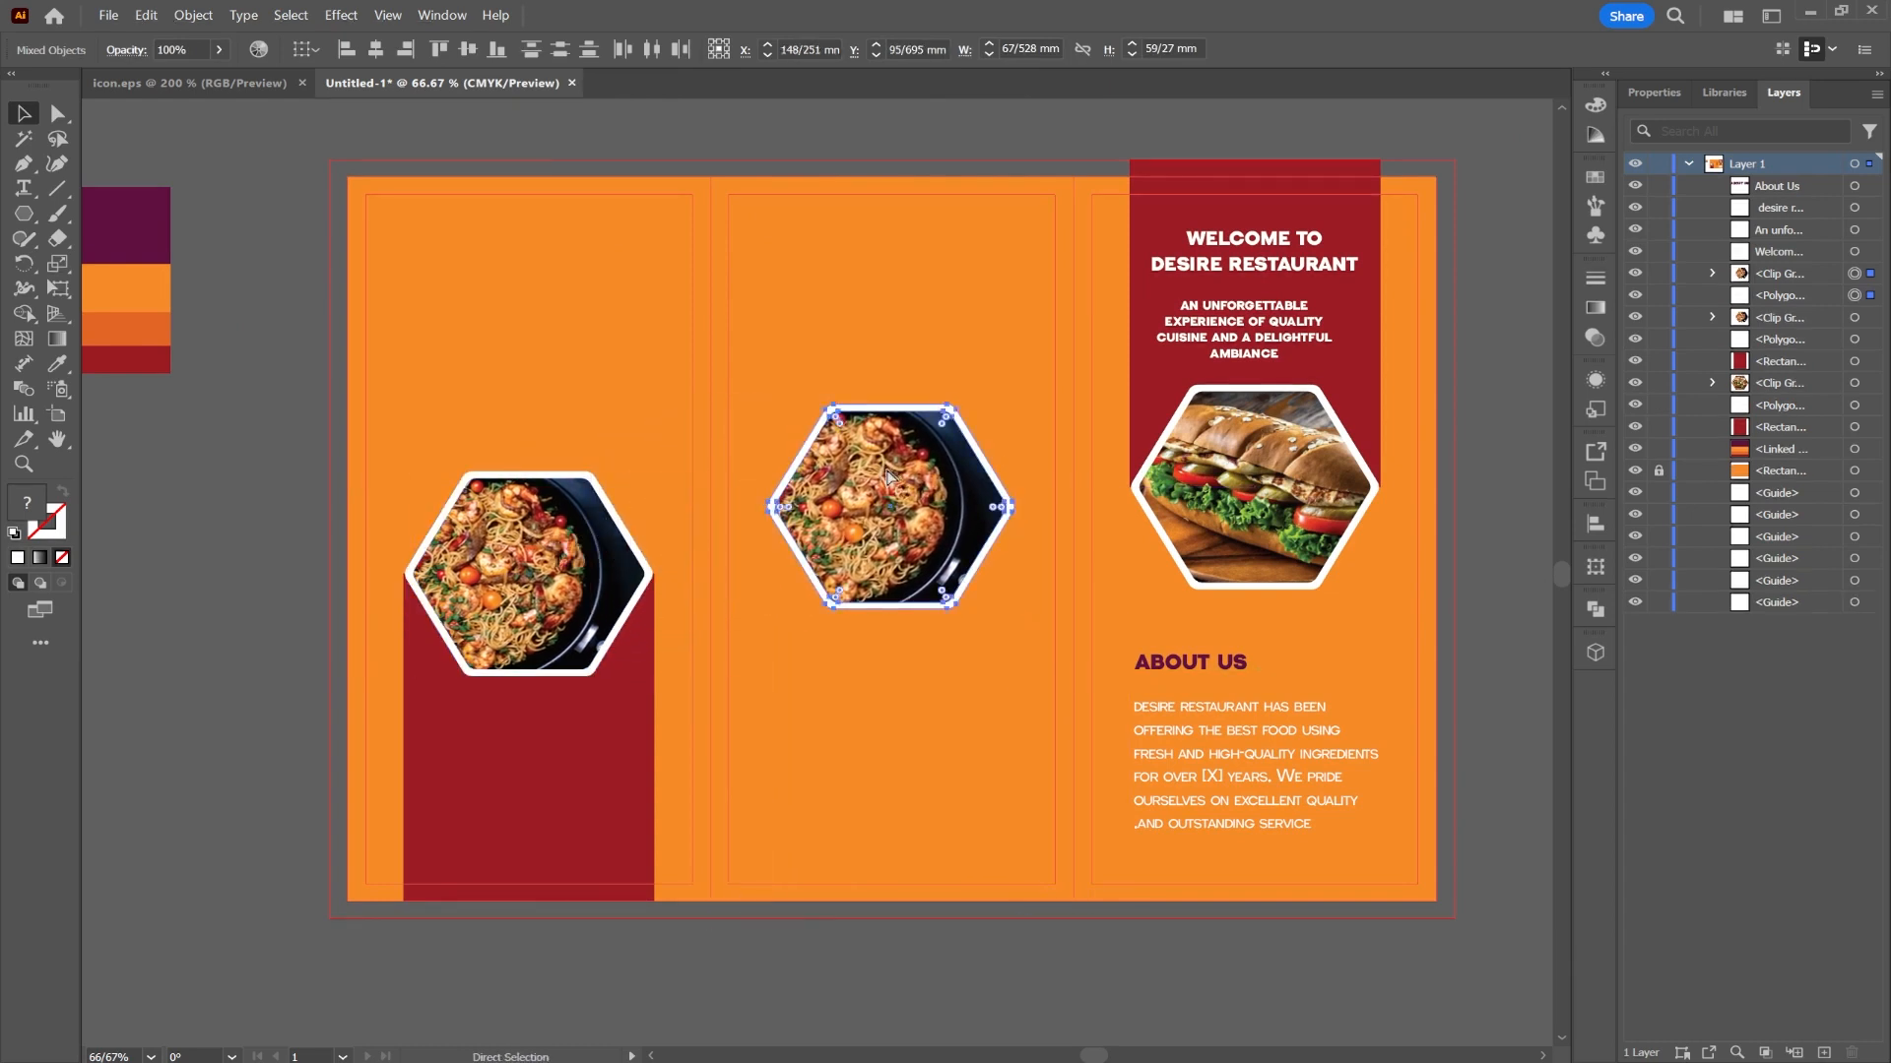
key(ctrl+z)
click(619, 401)
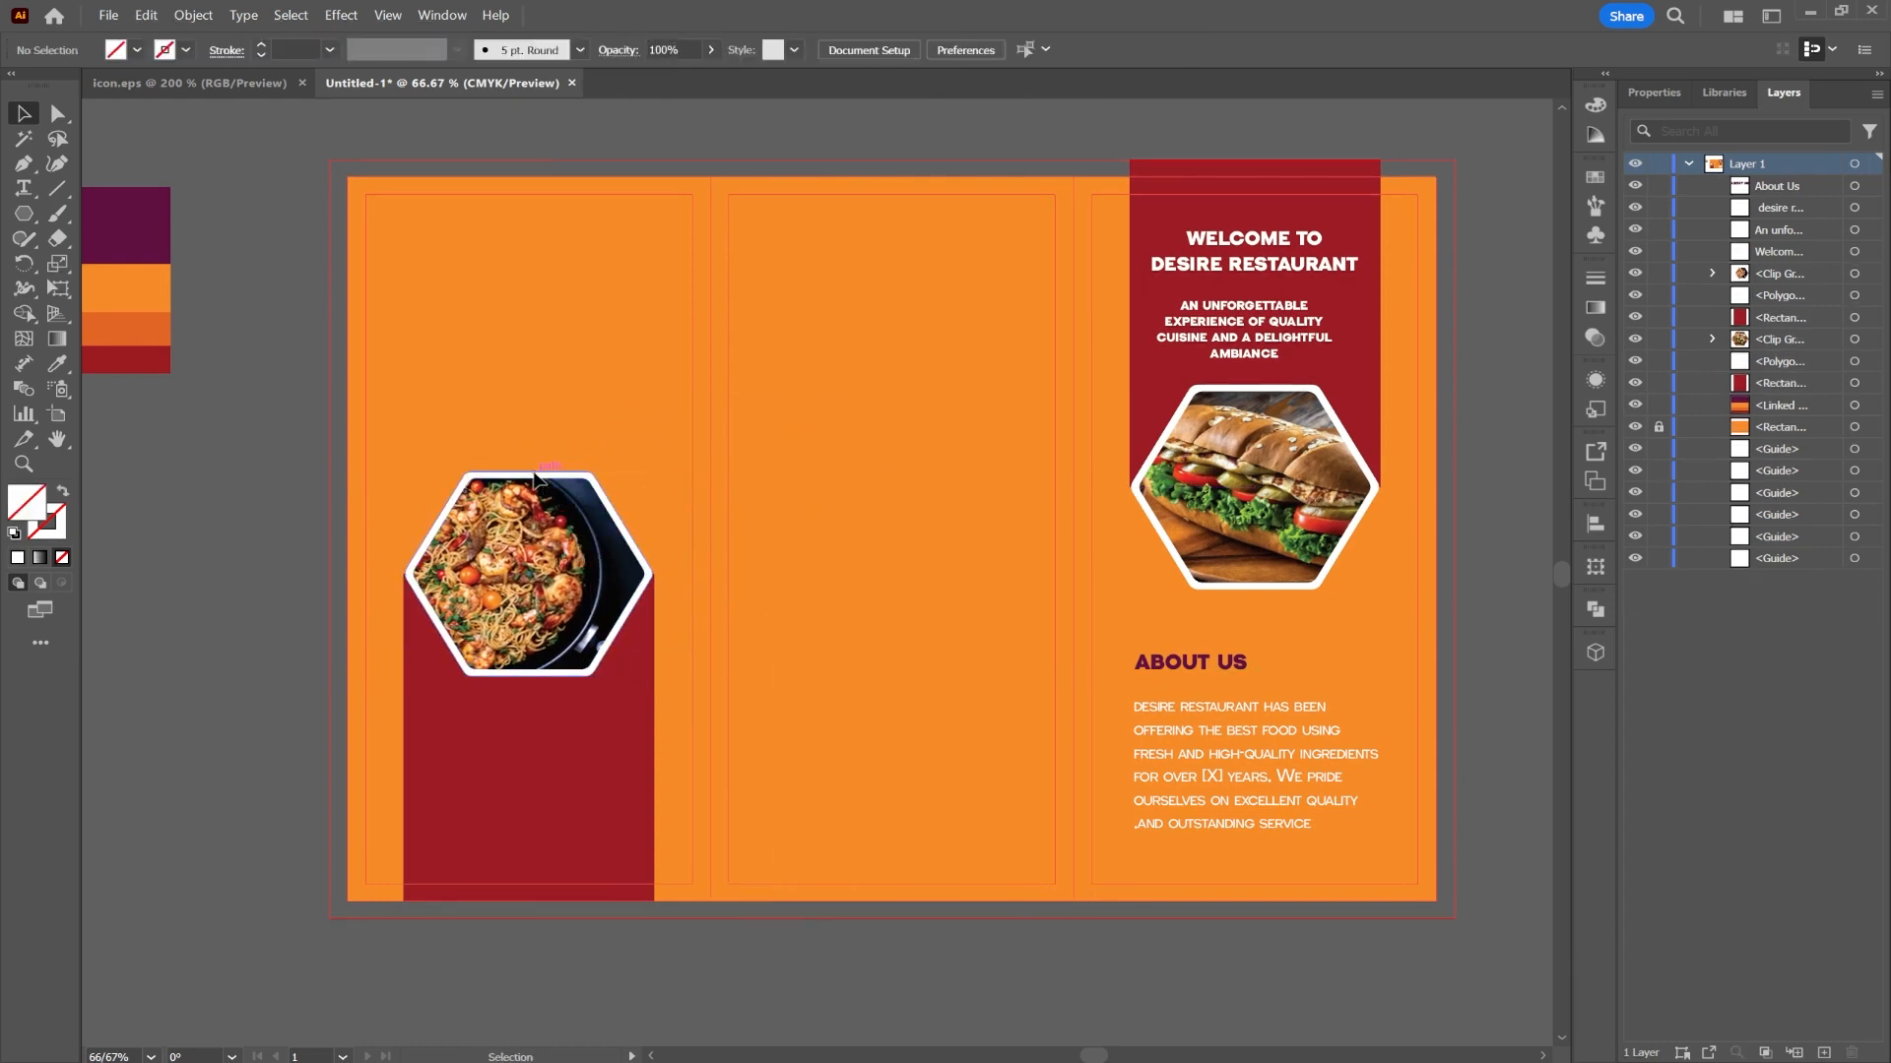
- Duplicate the first column's white outer hexagon into the middle column, centre it on the artboard and enlarge it to the column's margin guides
drag(550, 481, 880, 410)
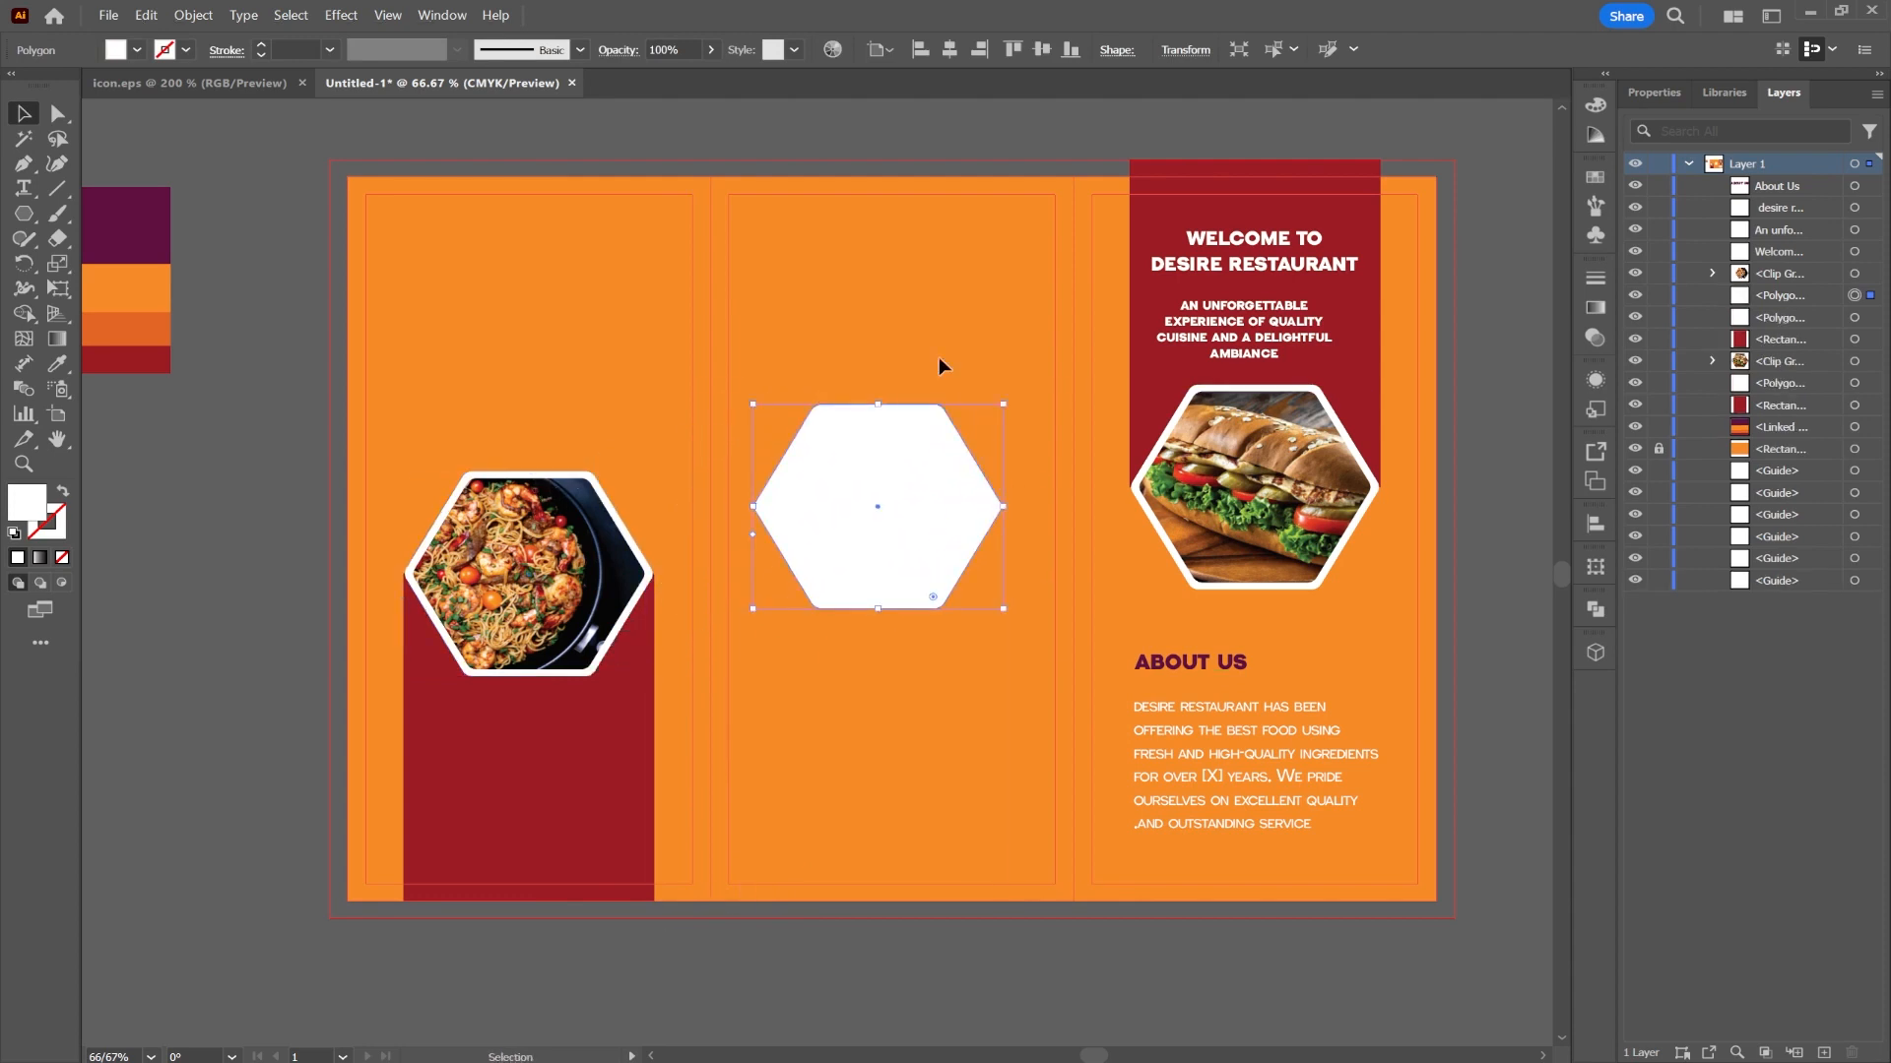
click(950, 51)
click(1041, 49)
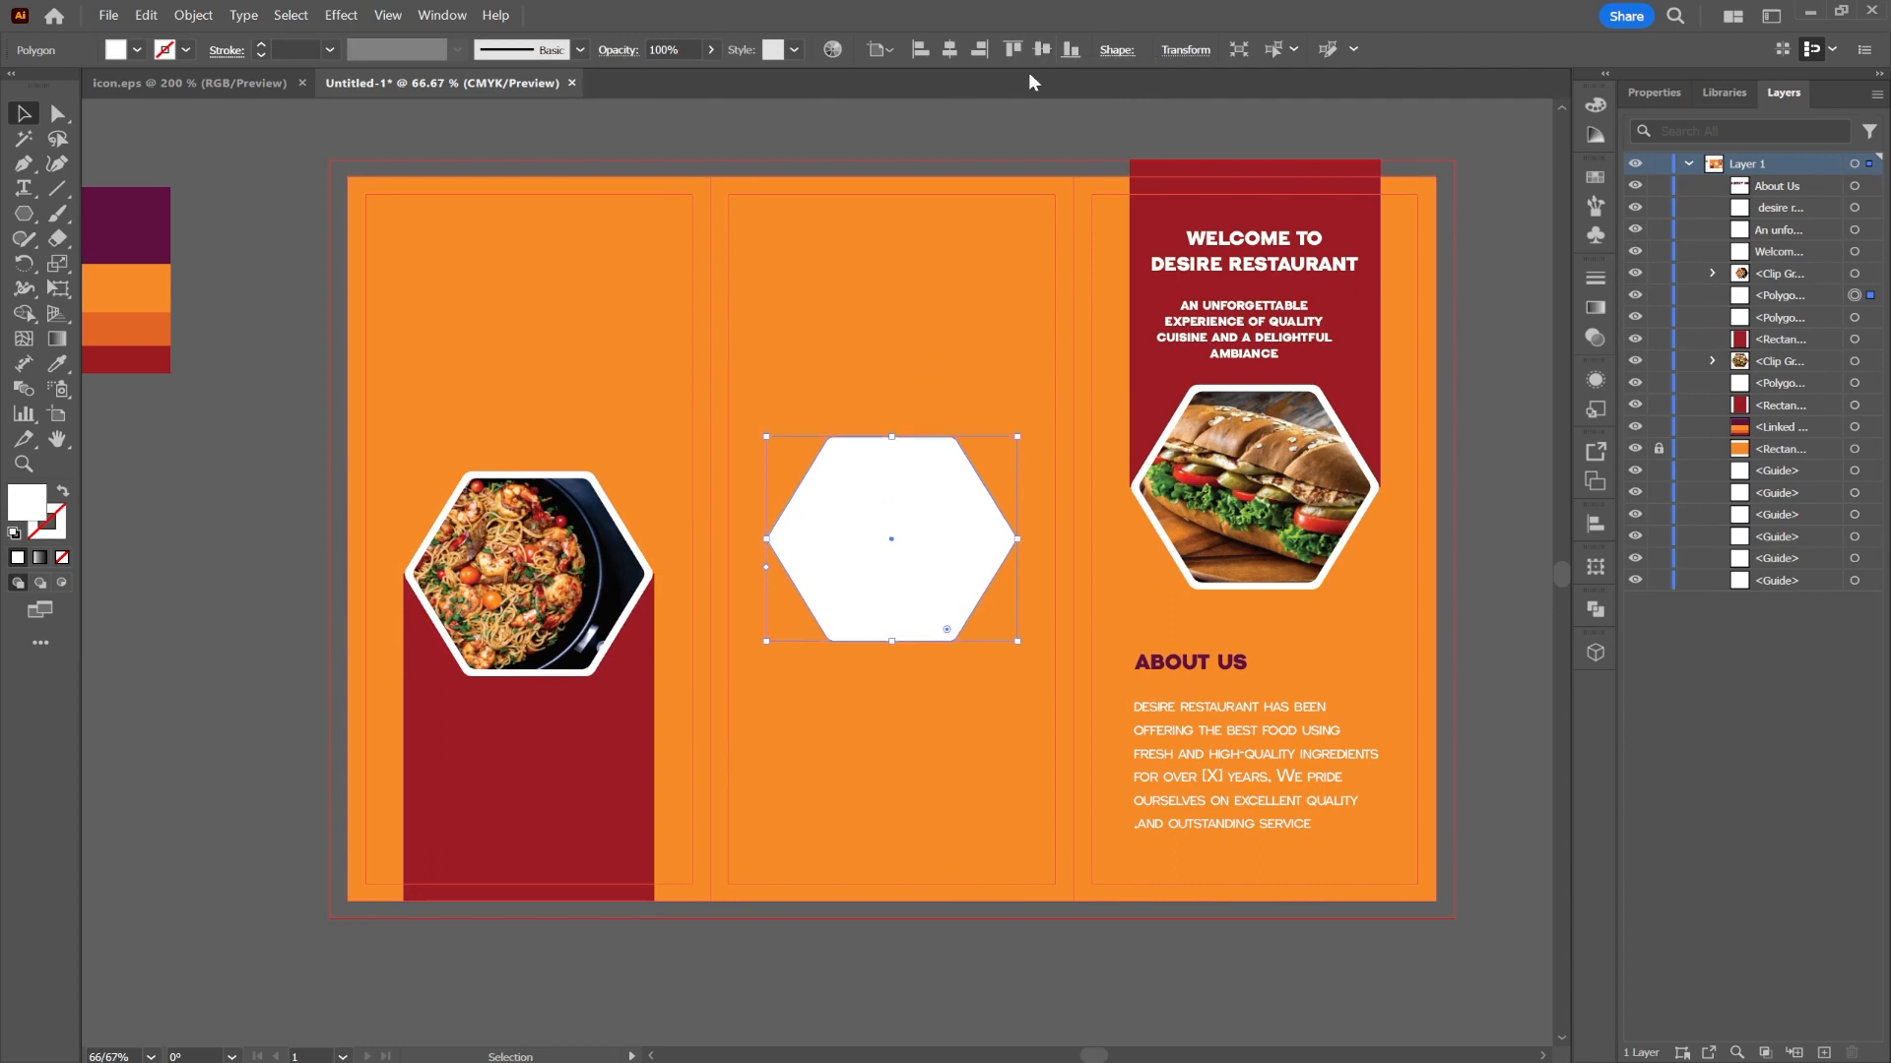
drag(1021, 540, 1059, 542)
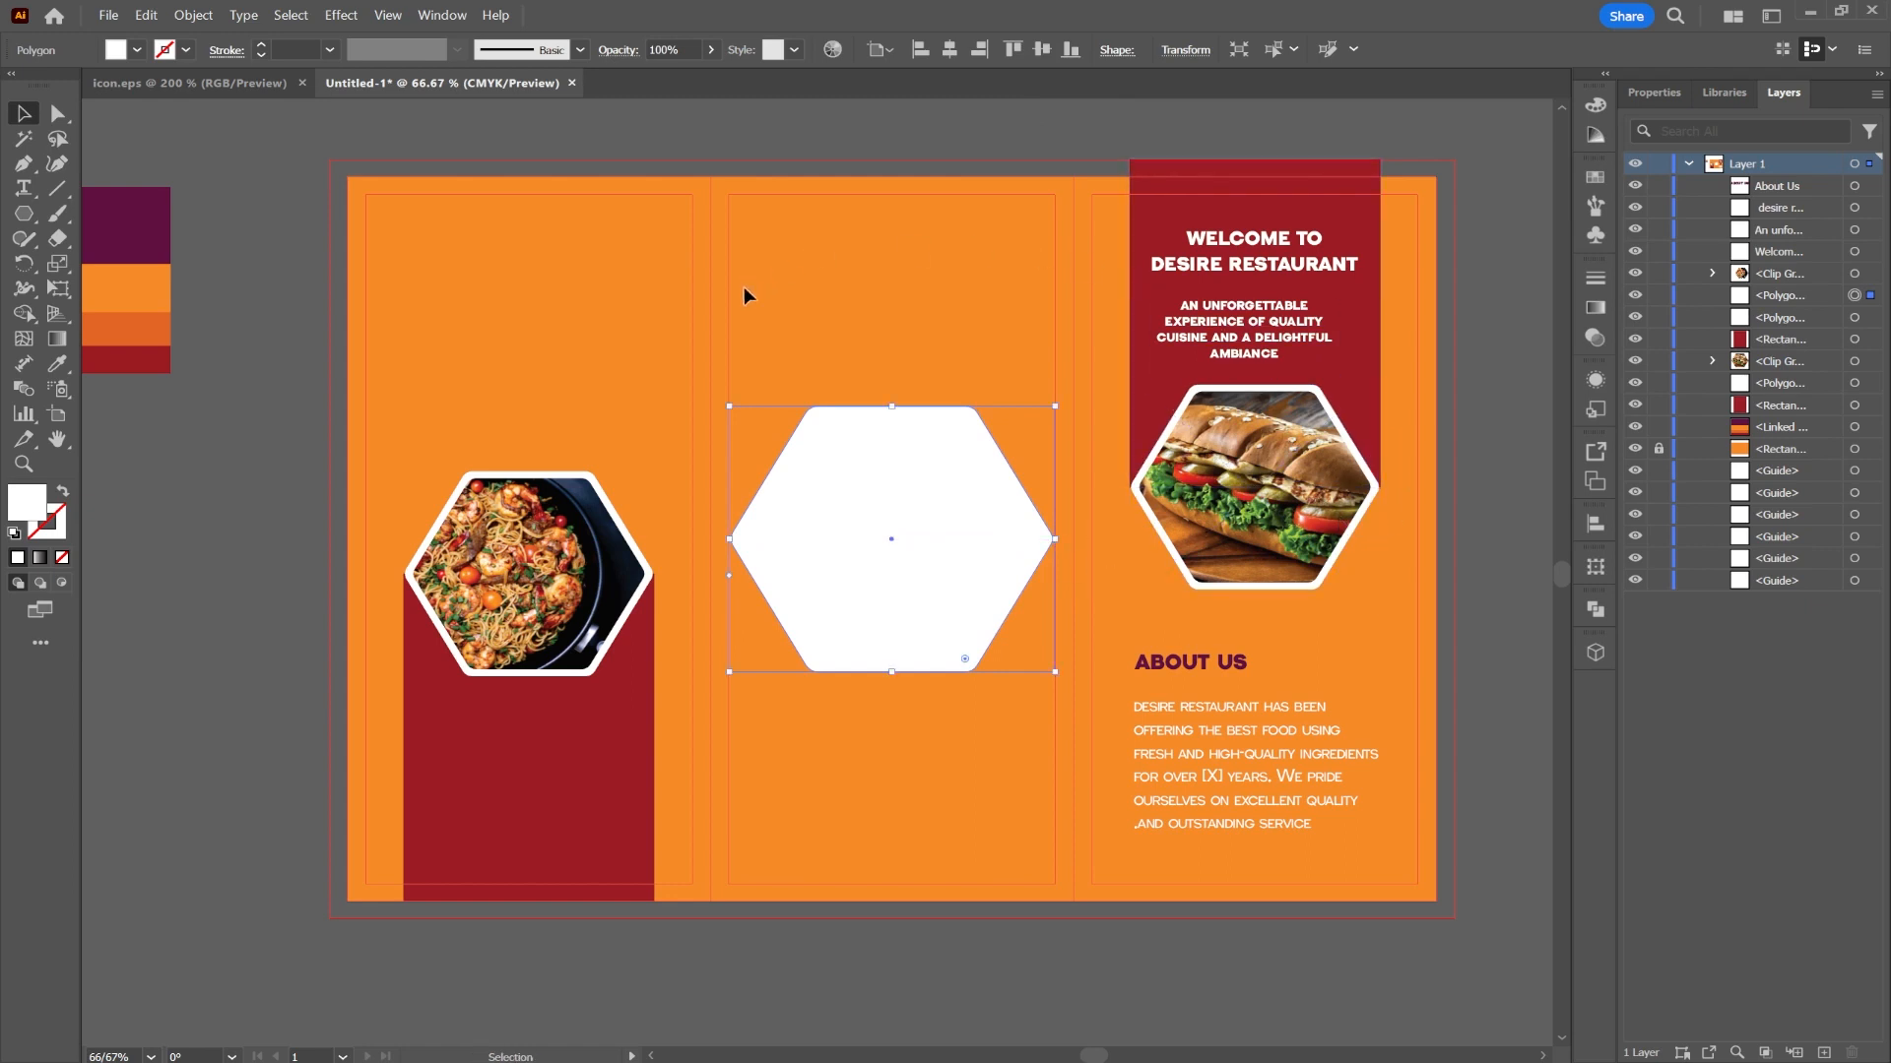
- Create an inner hexagon from the middle white hexagon using Offset Path with a -2 mm offset
click(193, 15)
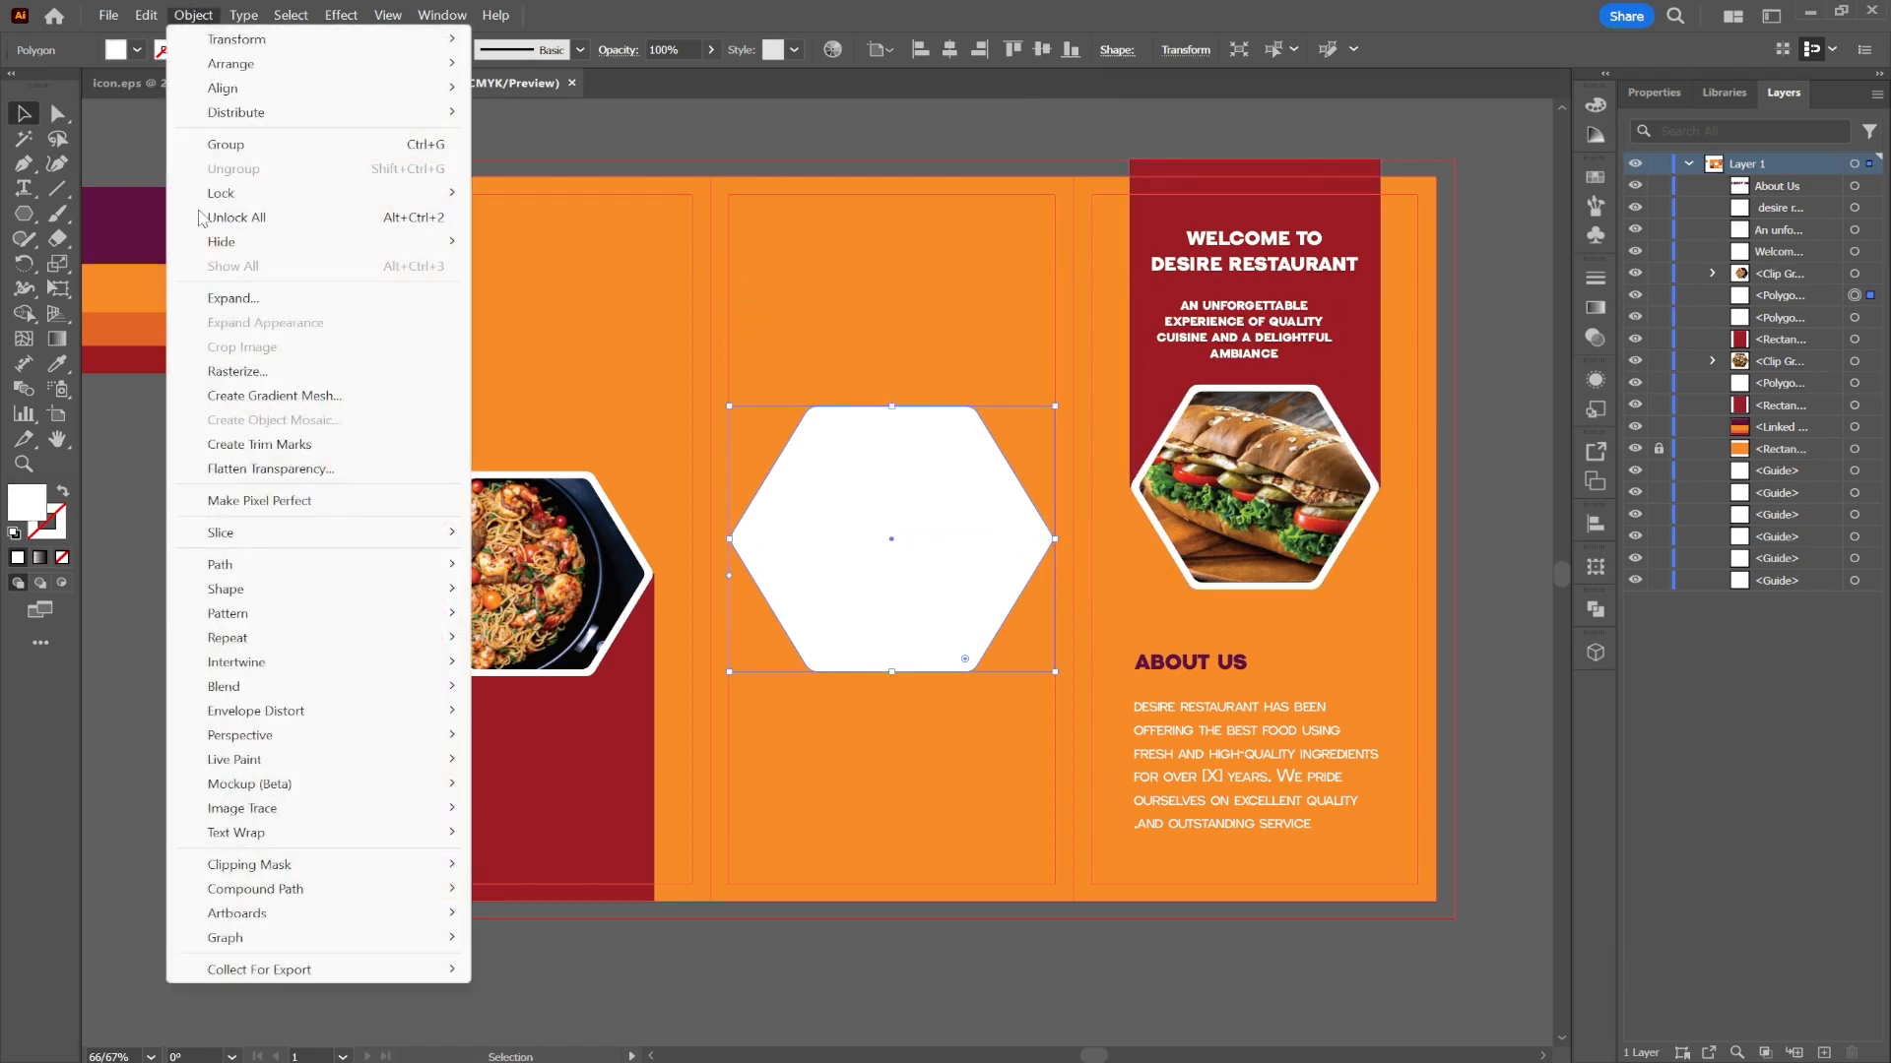
mouse_move(278, 577)
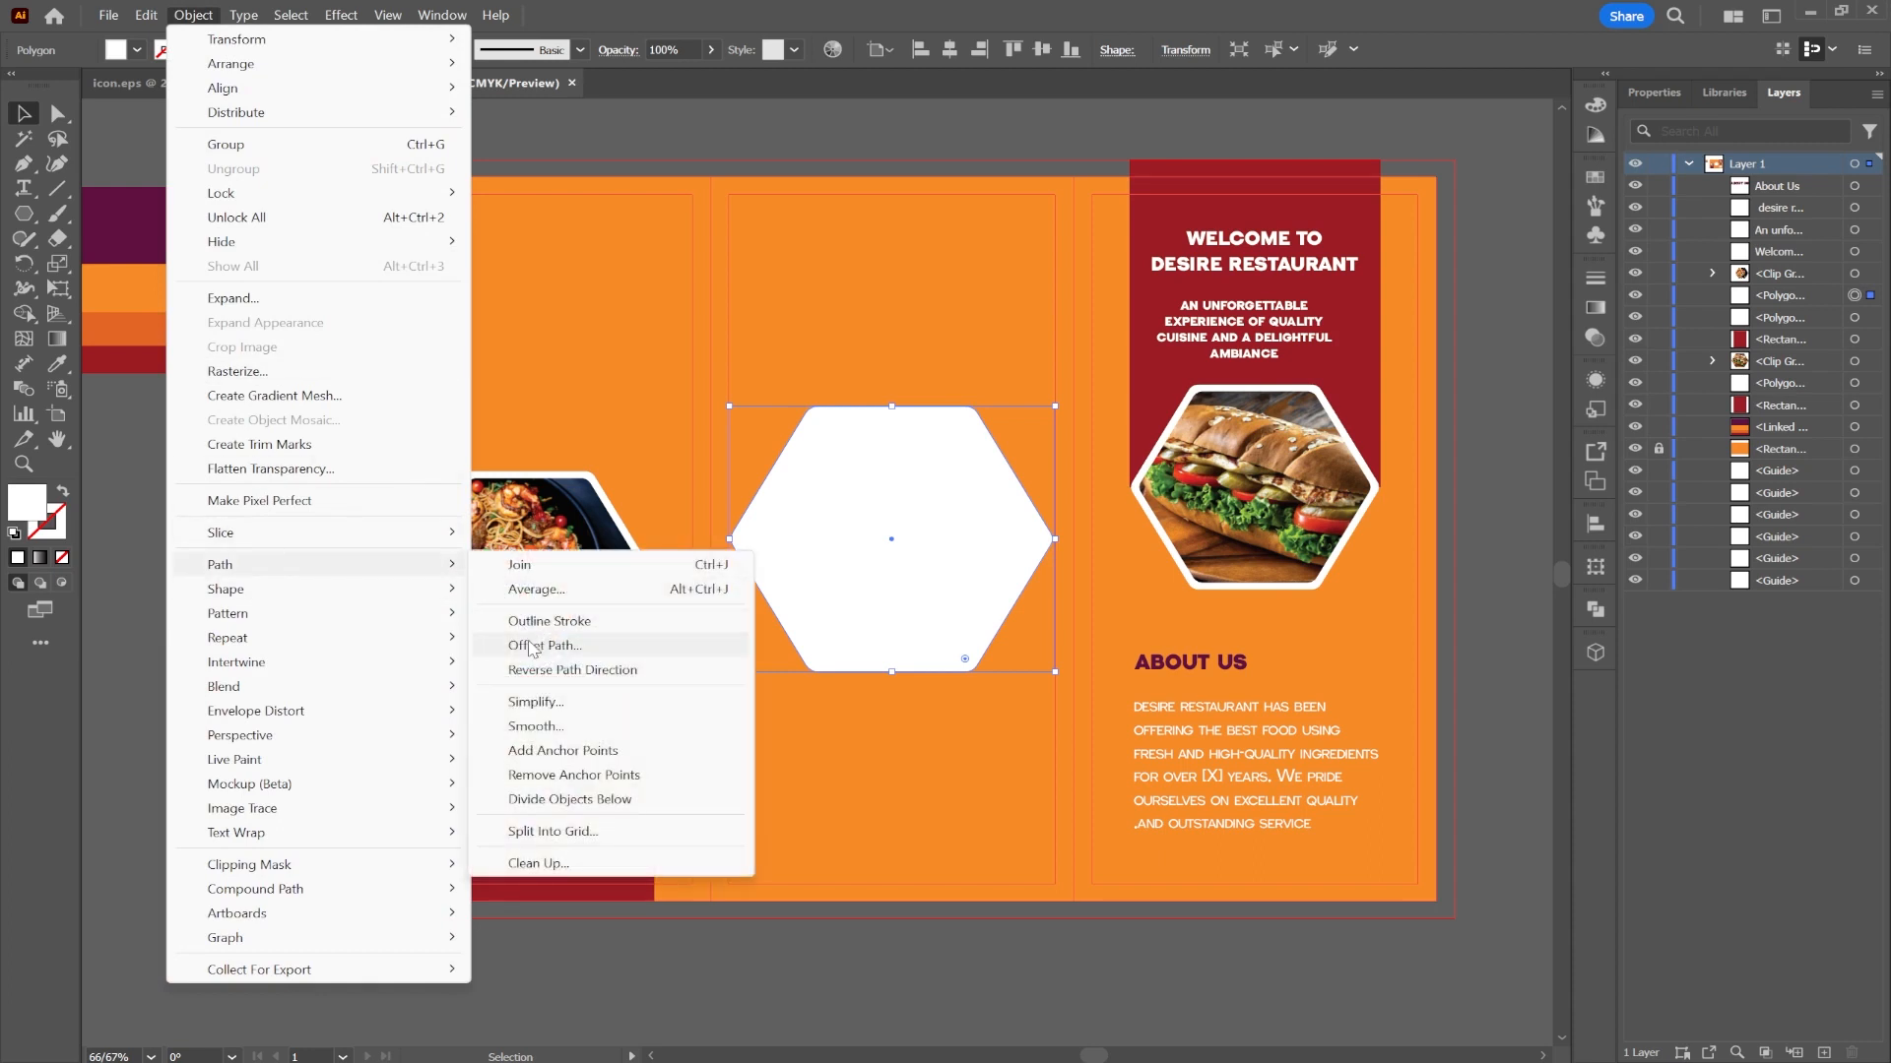
click(802, 640)
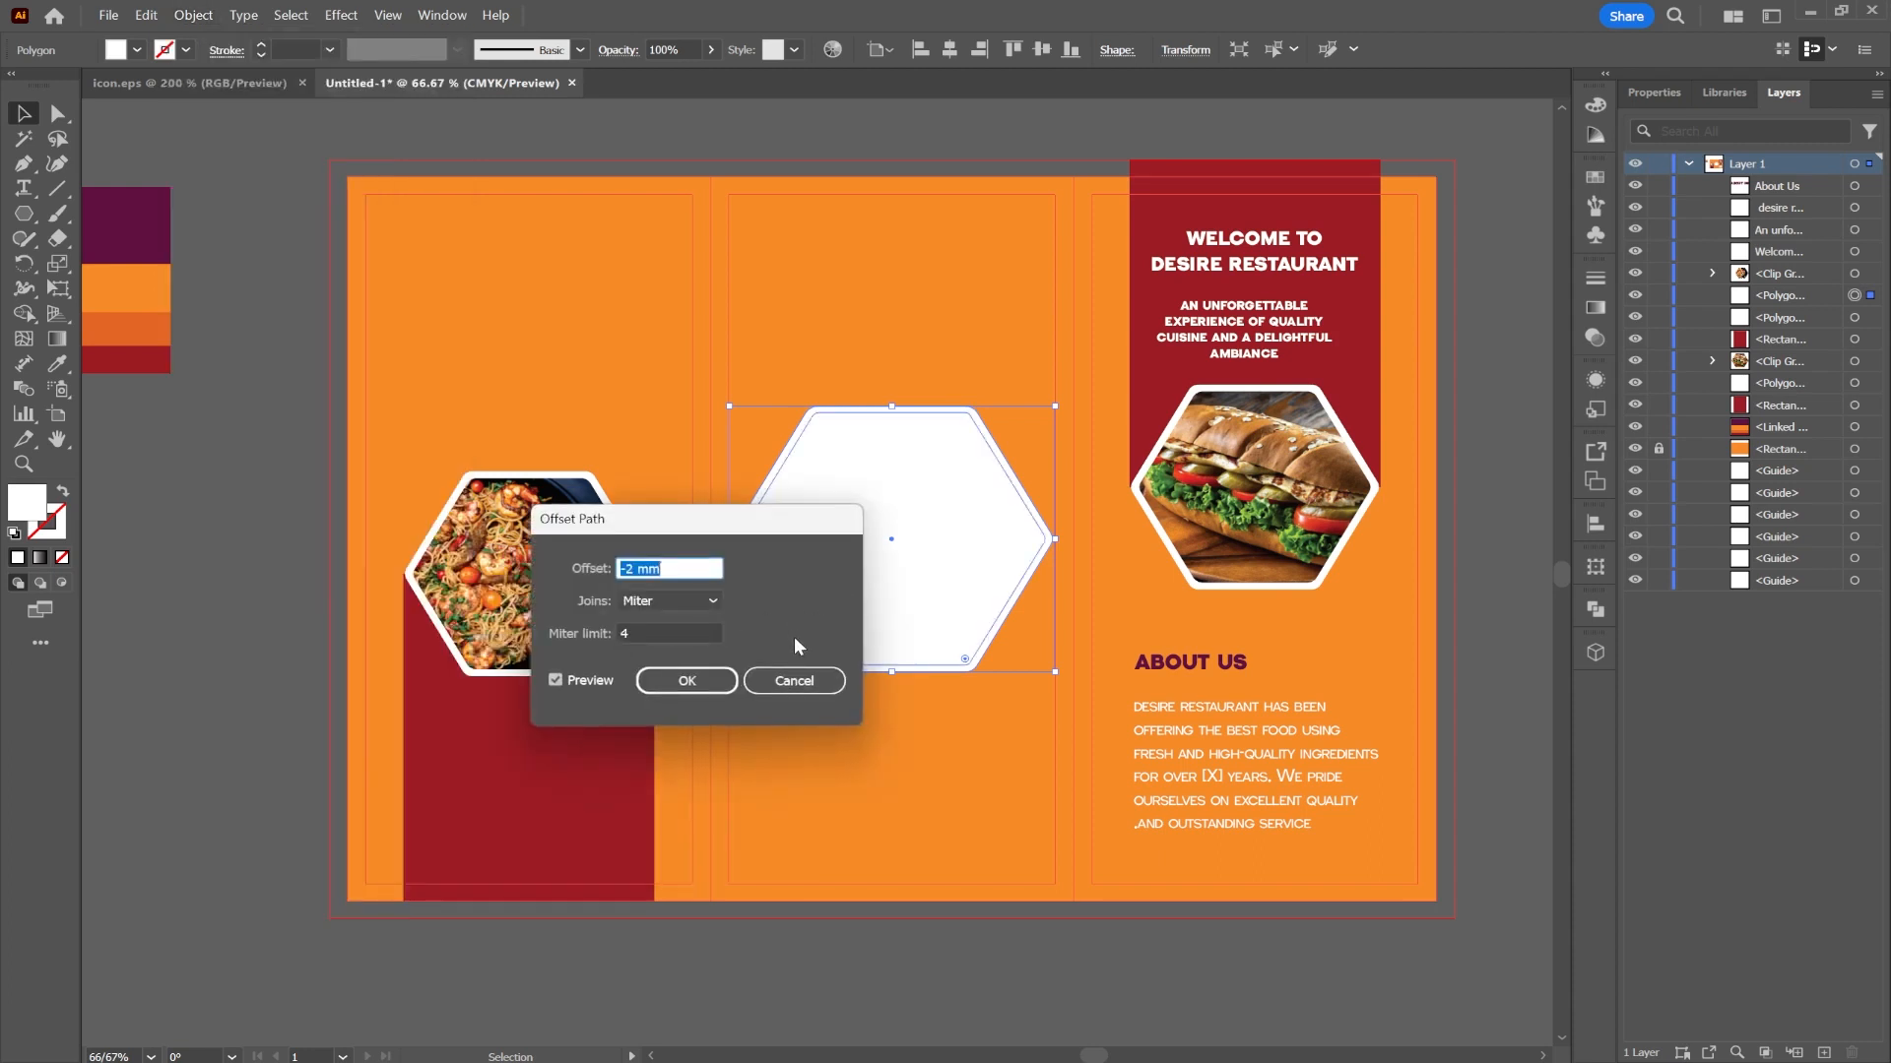
click(697, 686)
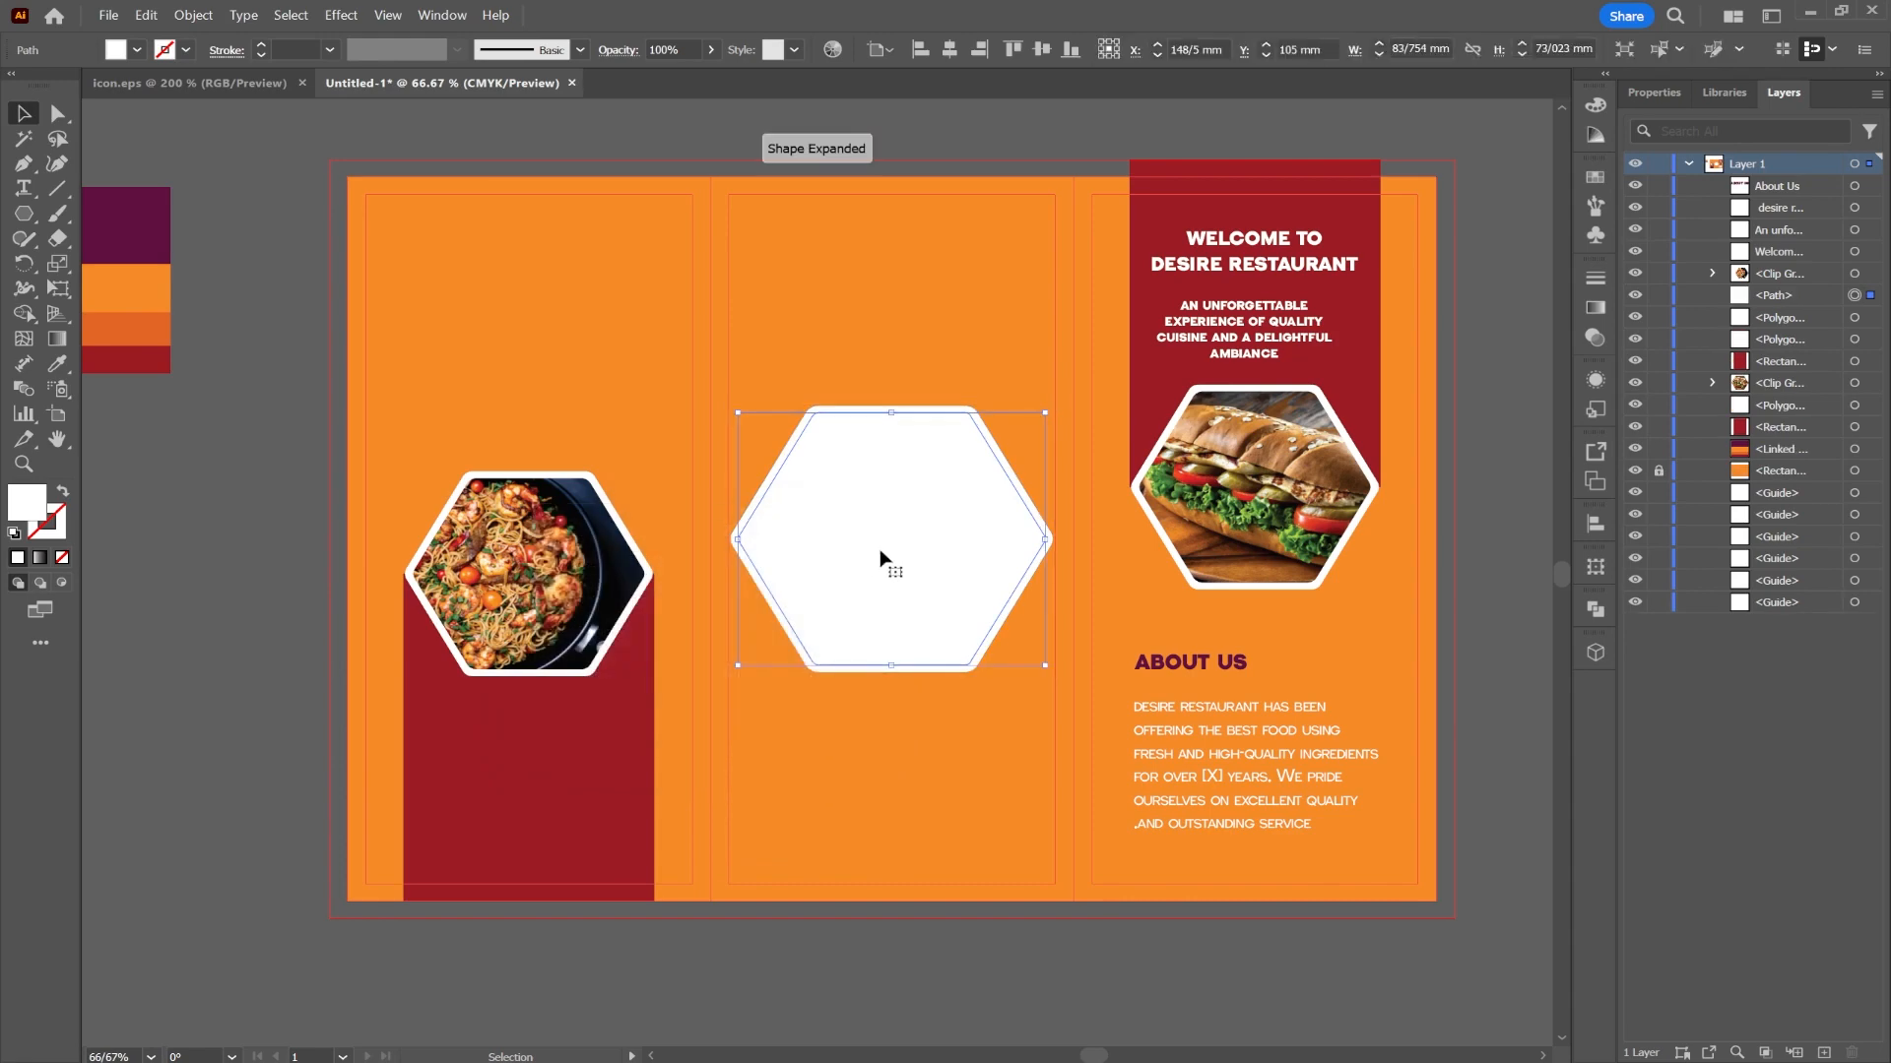
- Place the photo of raw meat, salmon and vegetables, about 120 mm wide, over the hexagons in the middle column
click(108, 15)
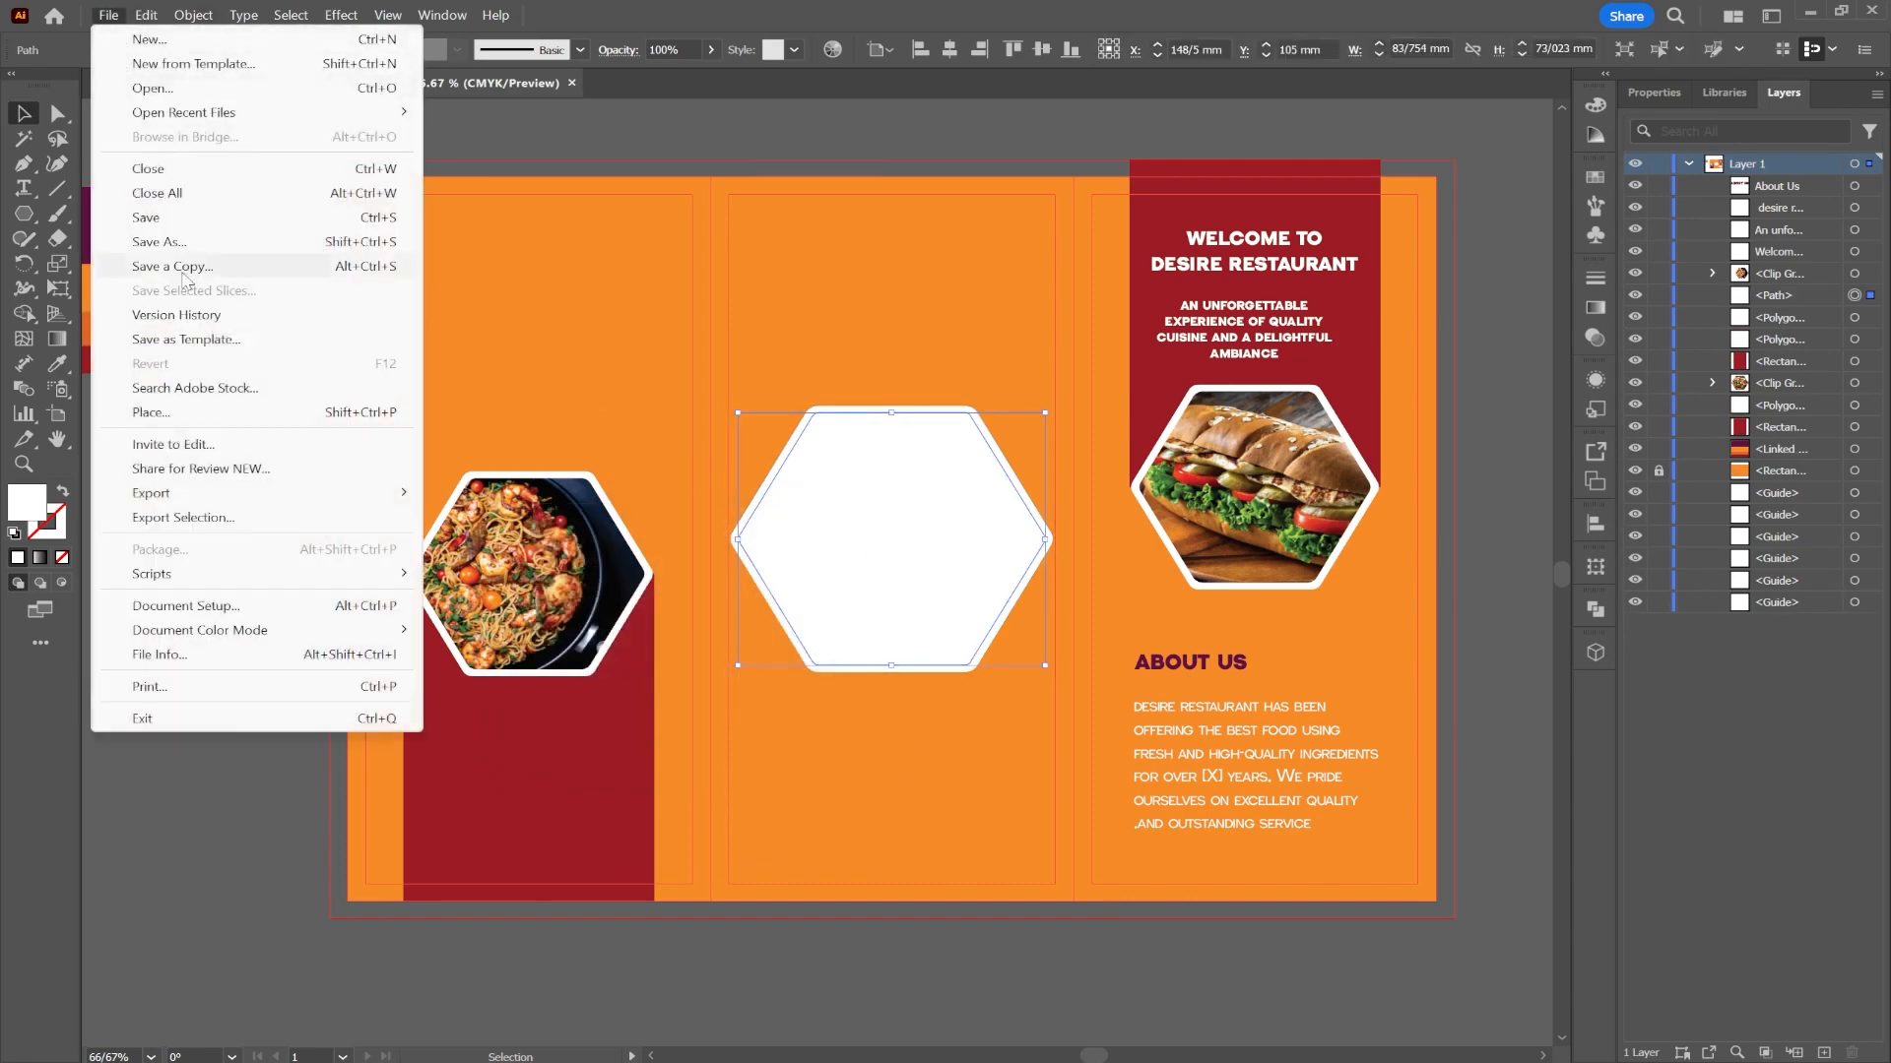
click(237, 412)
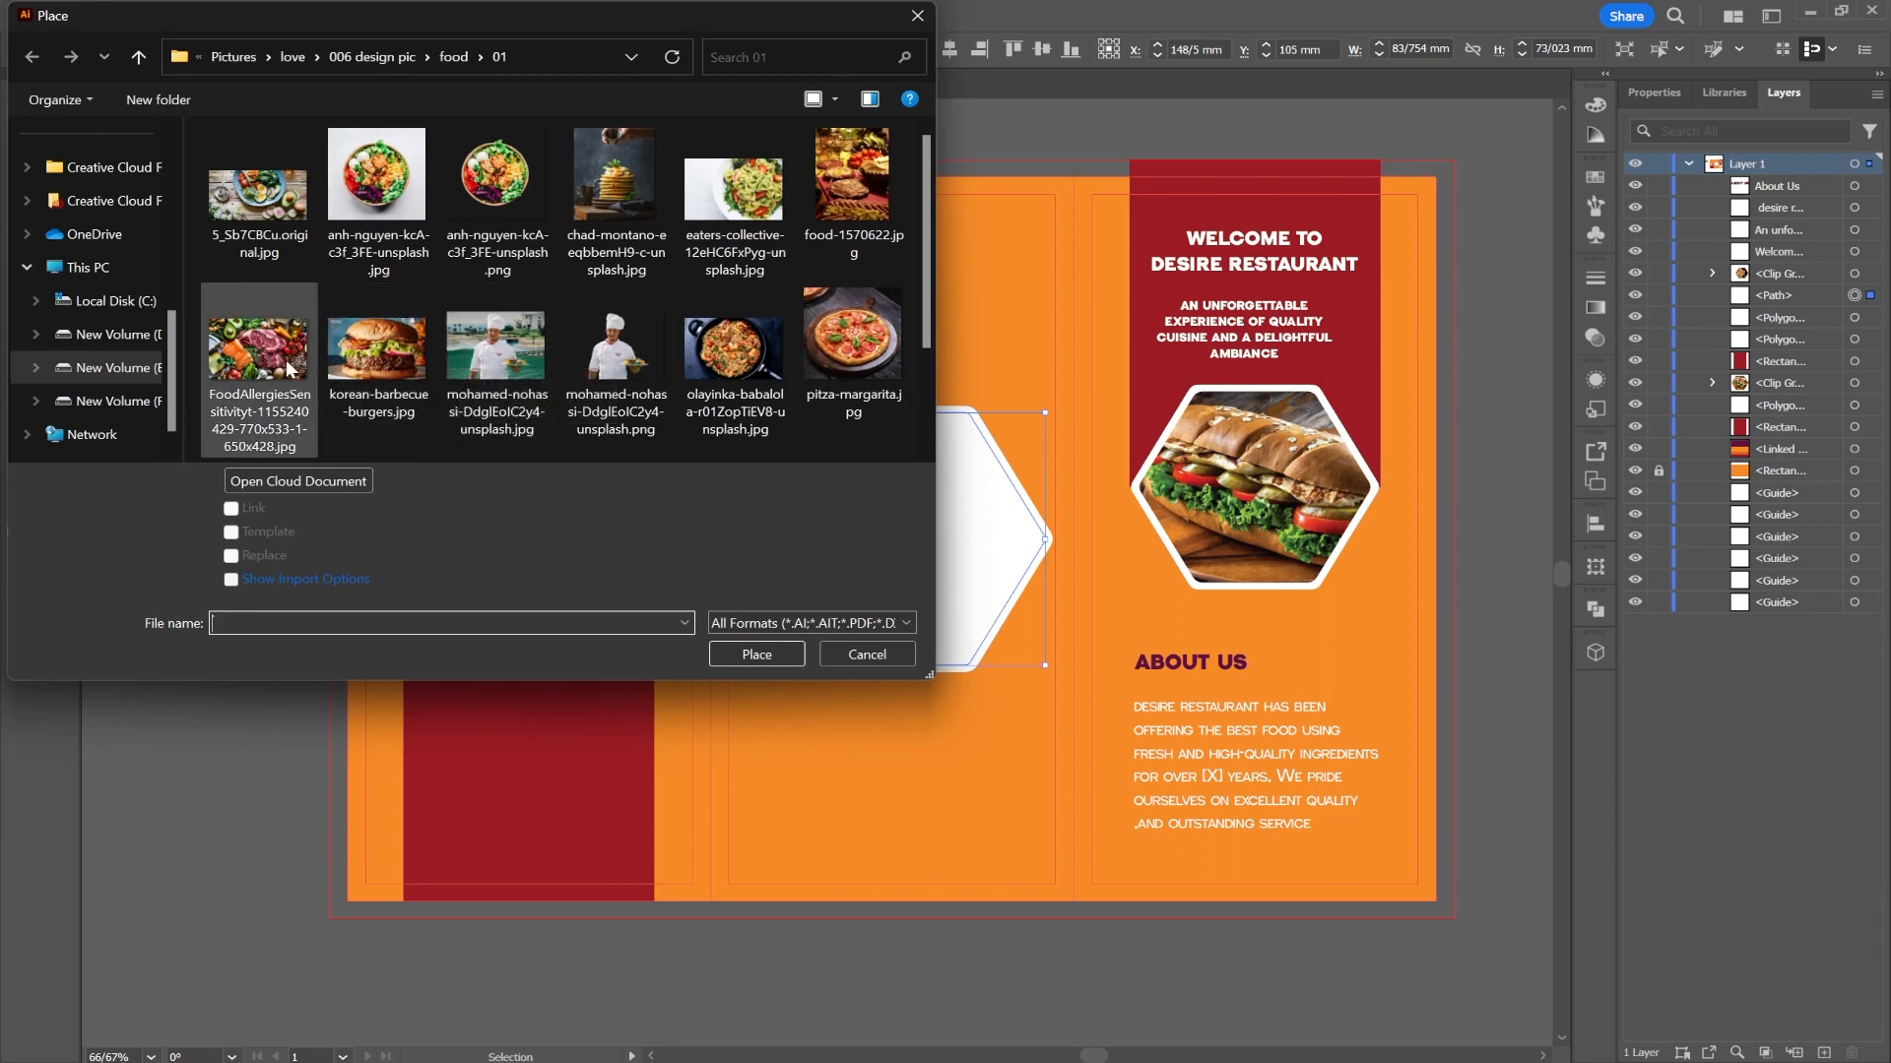
scroll(589, 338, down, 1)
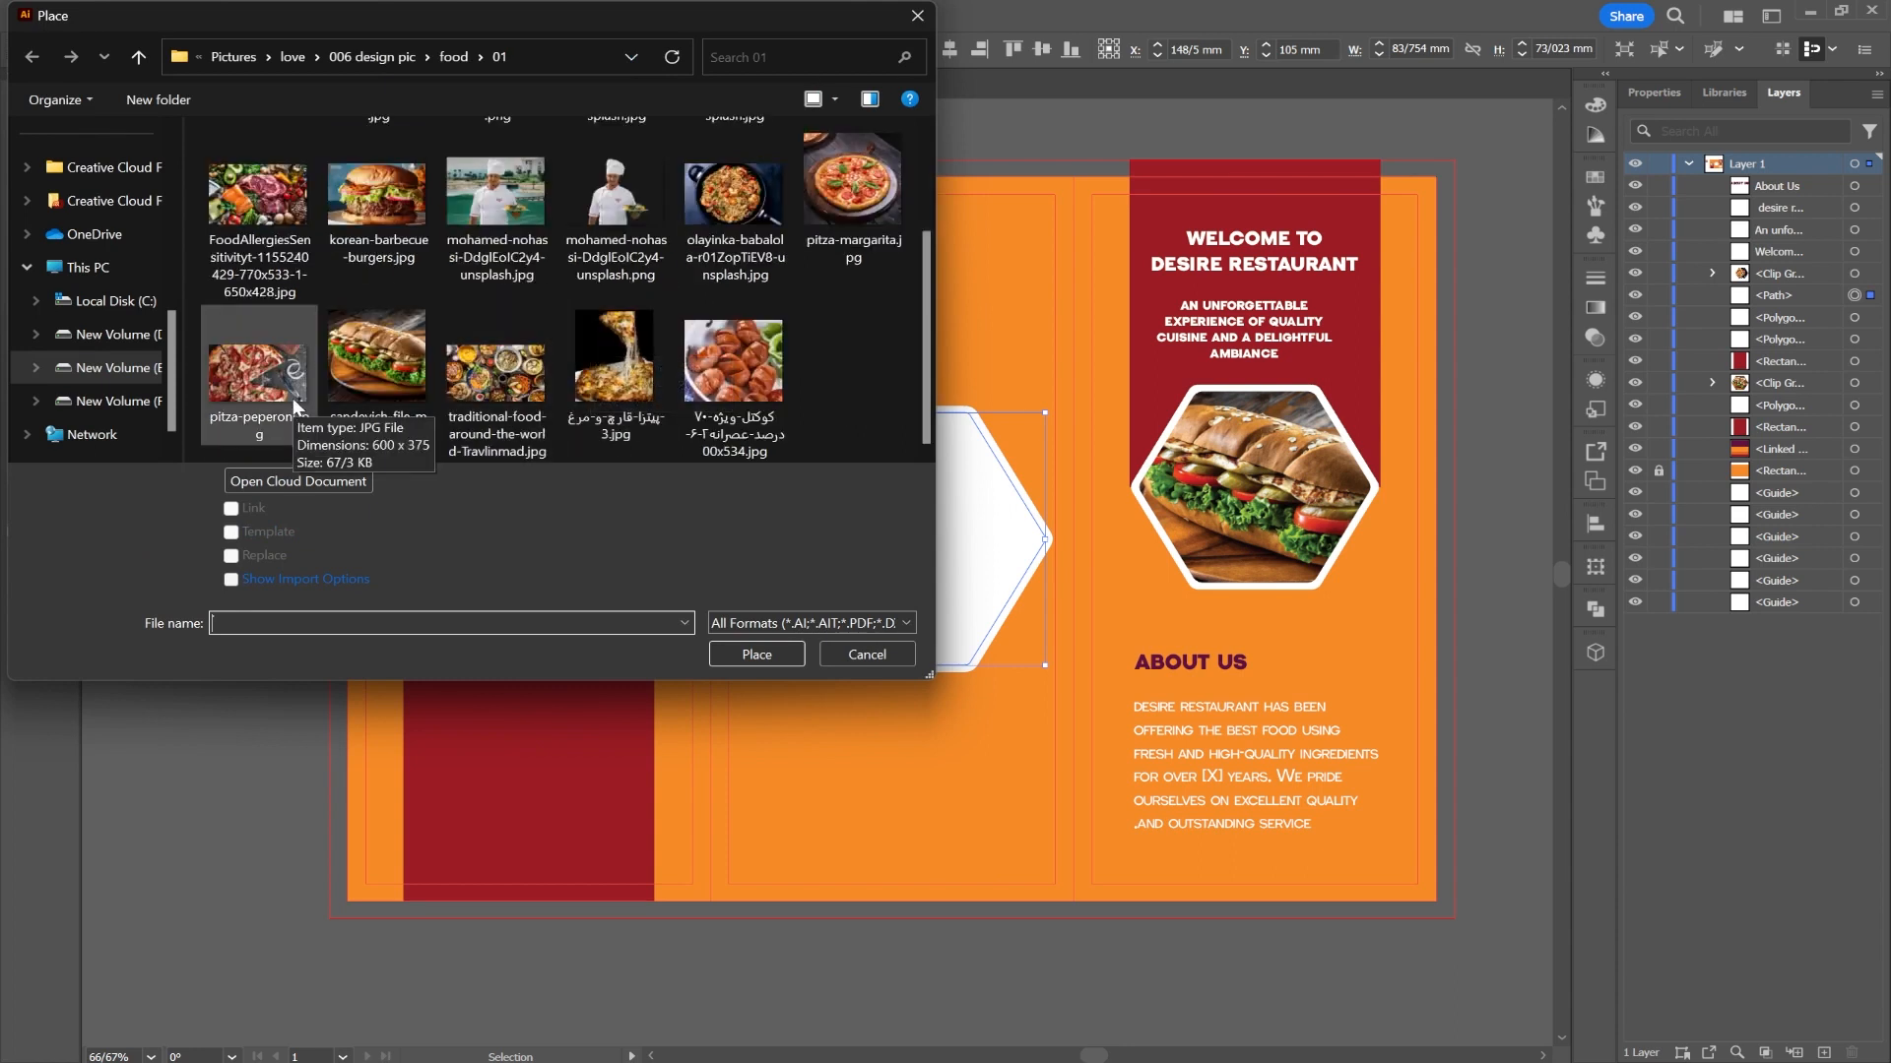
double_click(258, 197)
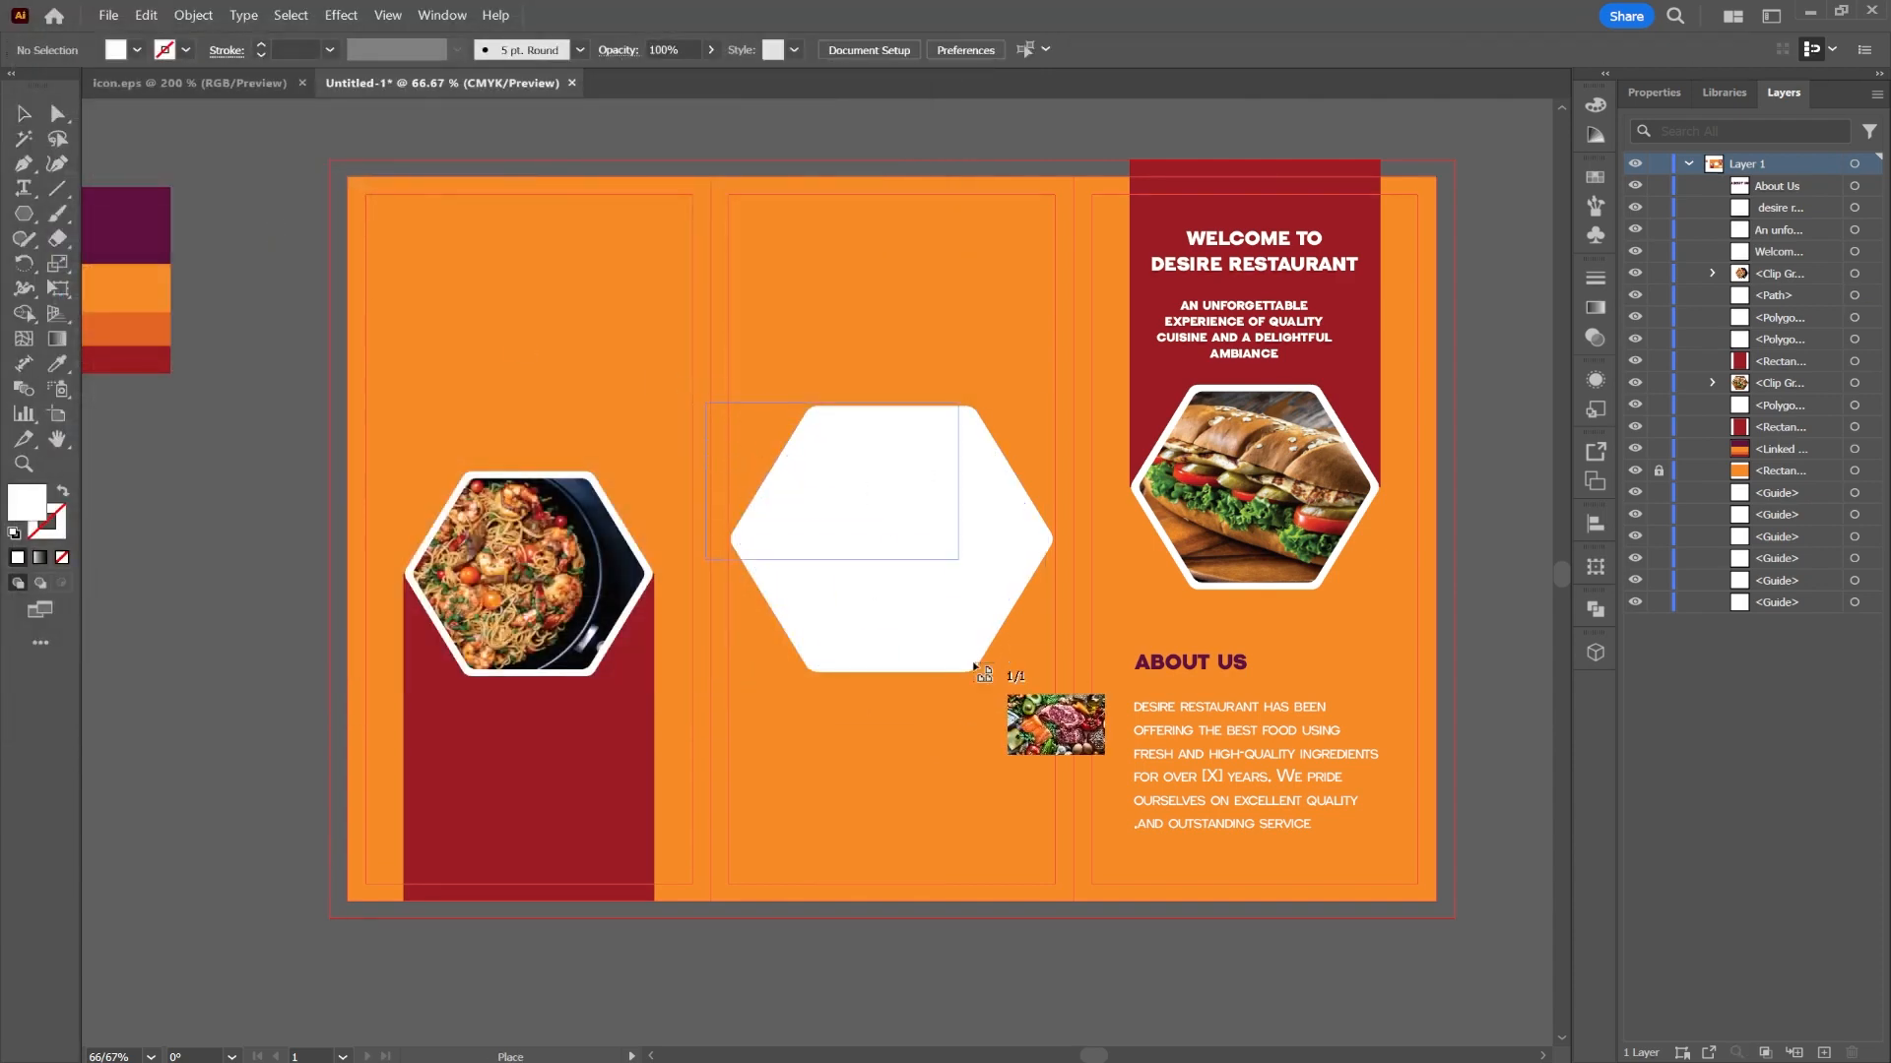
drag(706, 403, 1148, 678)
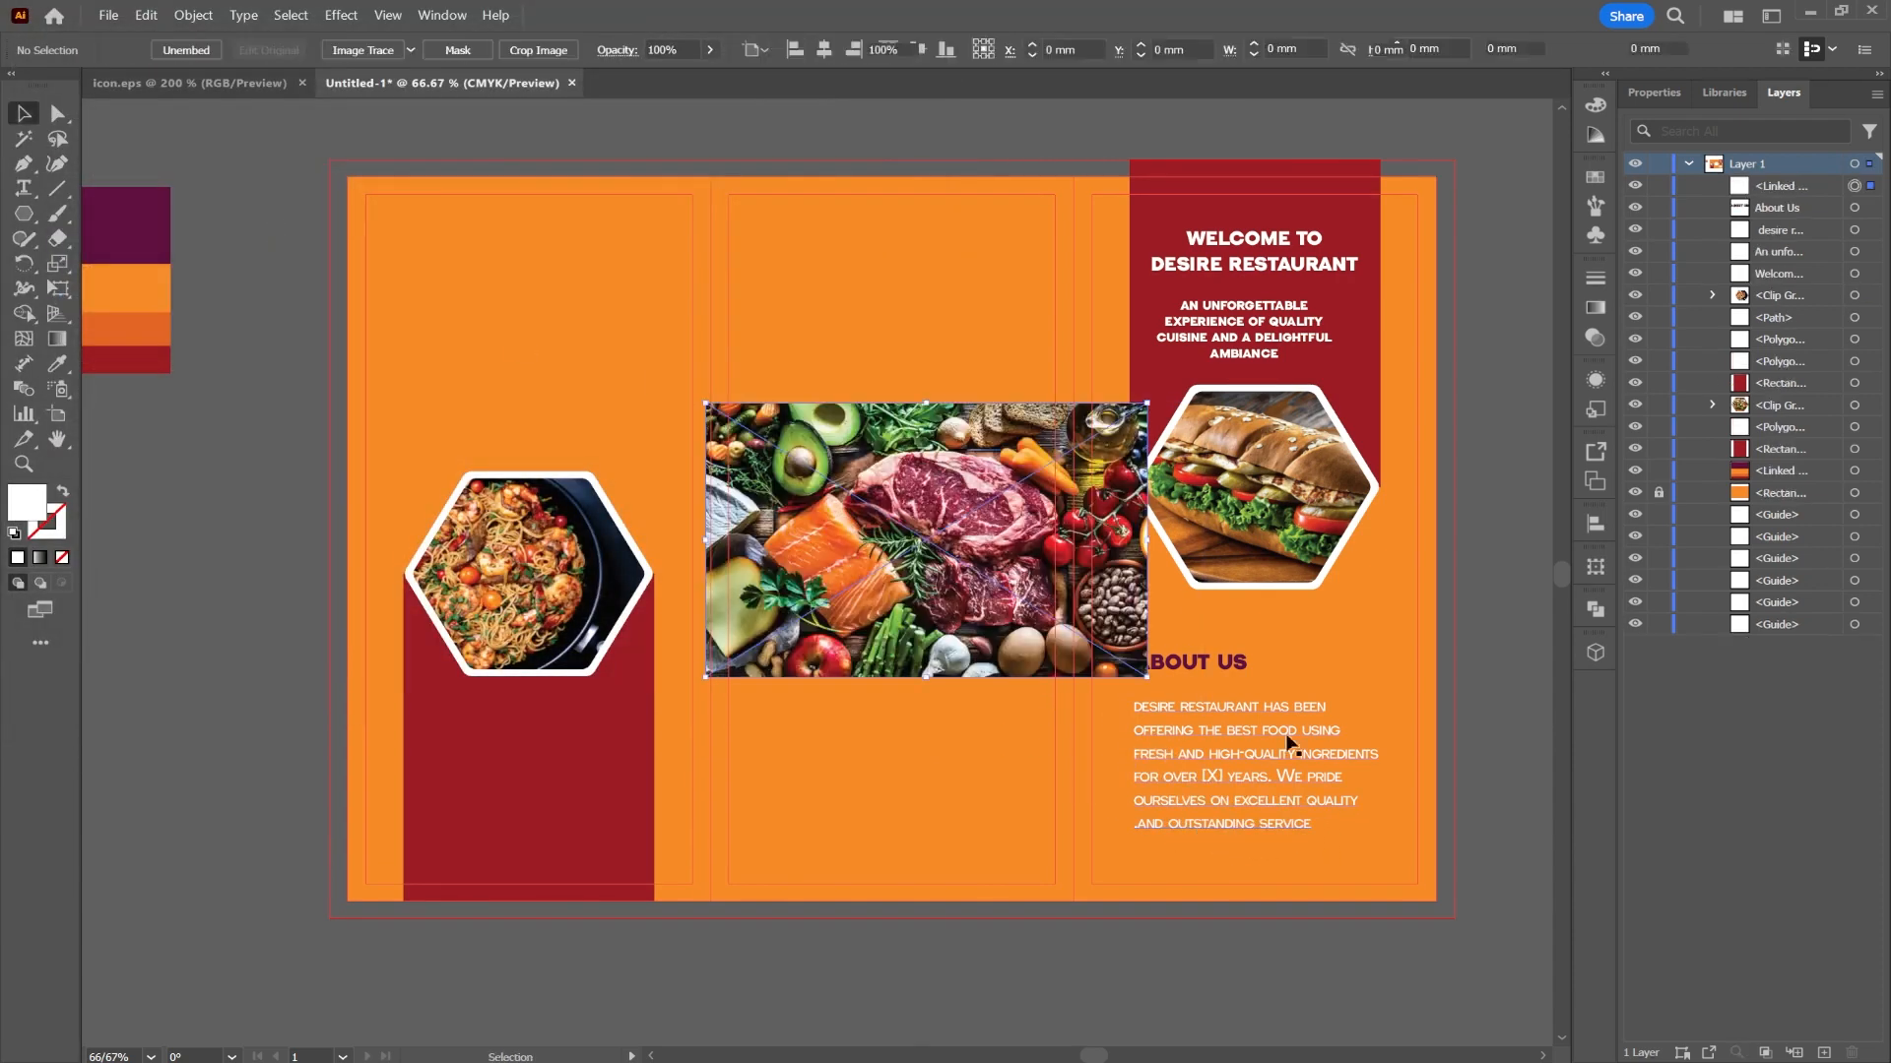
drag(993, 565, 958, 564)
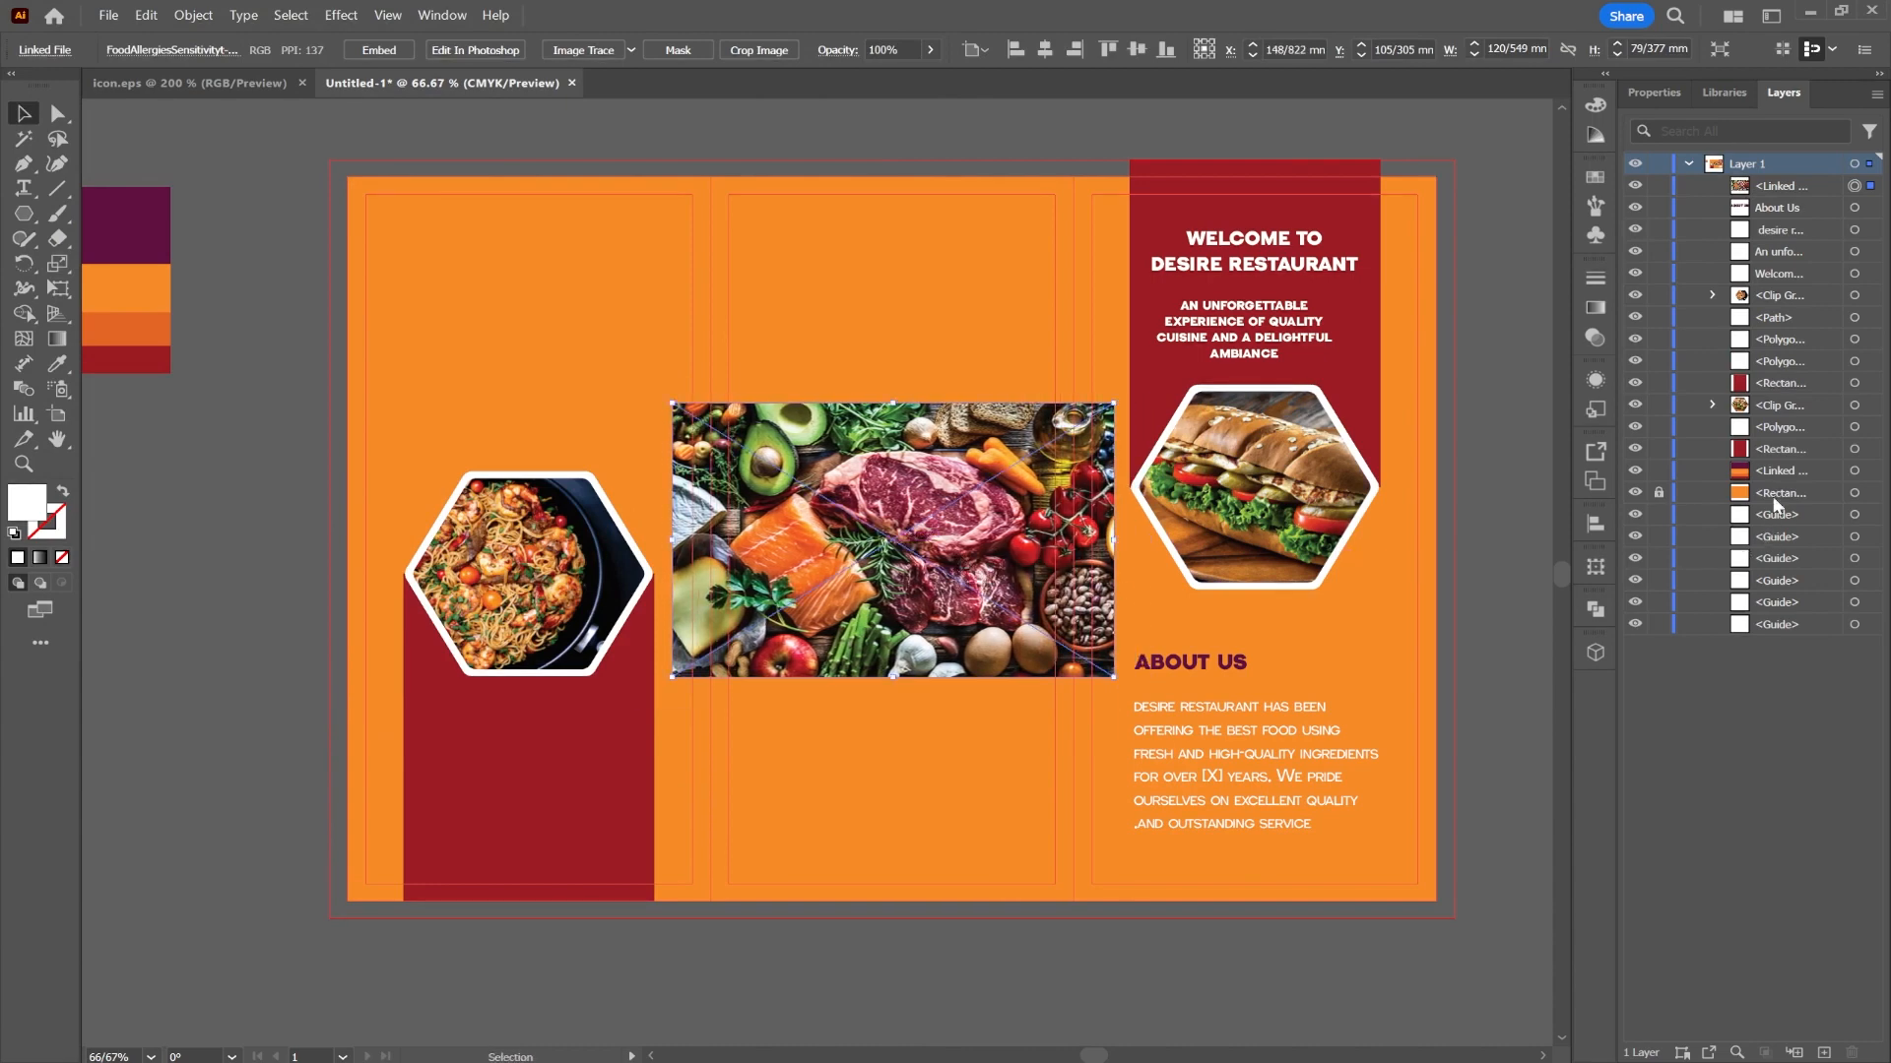
- Reorder the raw meat photo beneath the middle column's inner hexagon and reposition it so it spans the whole hexagon
click(1776, 186)
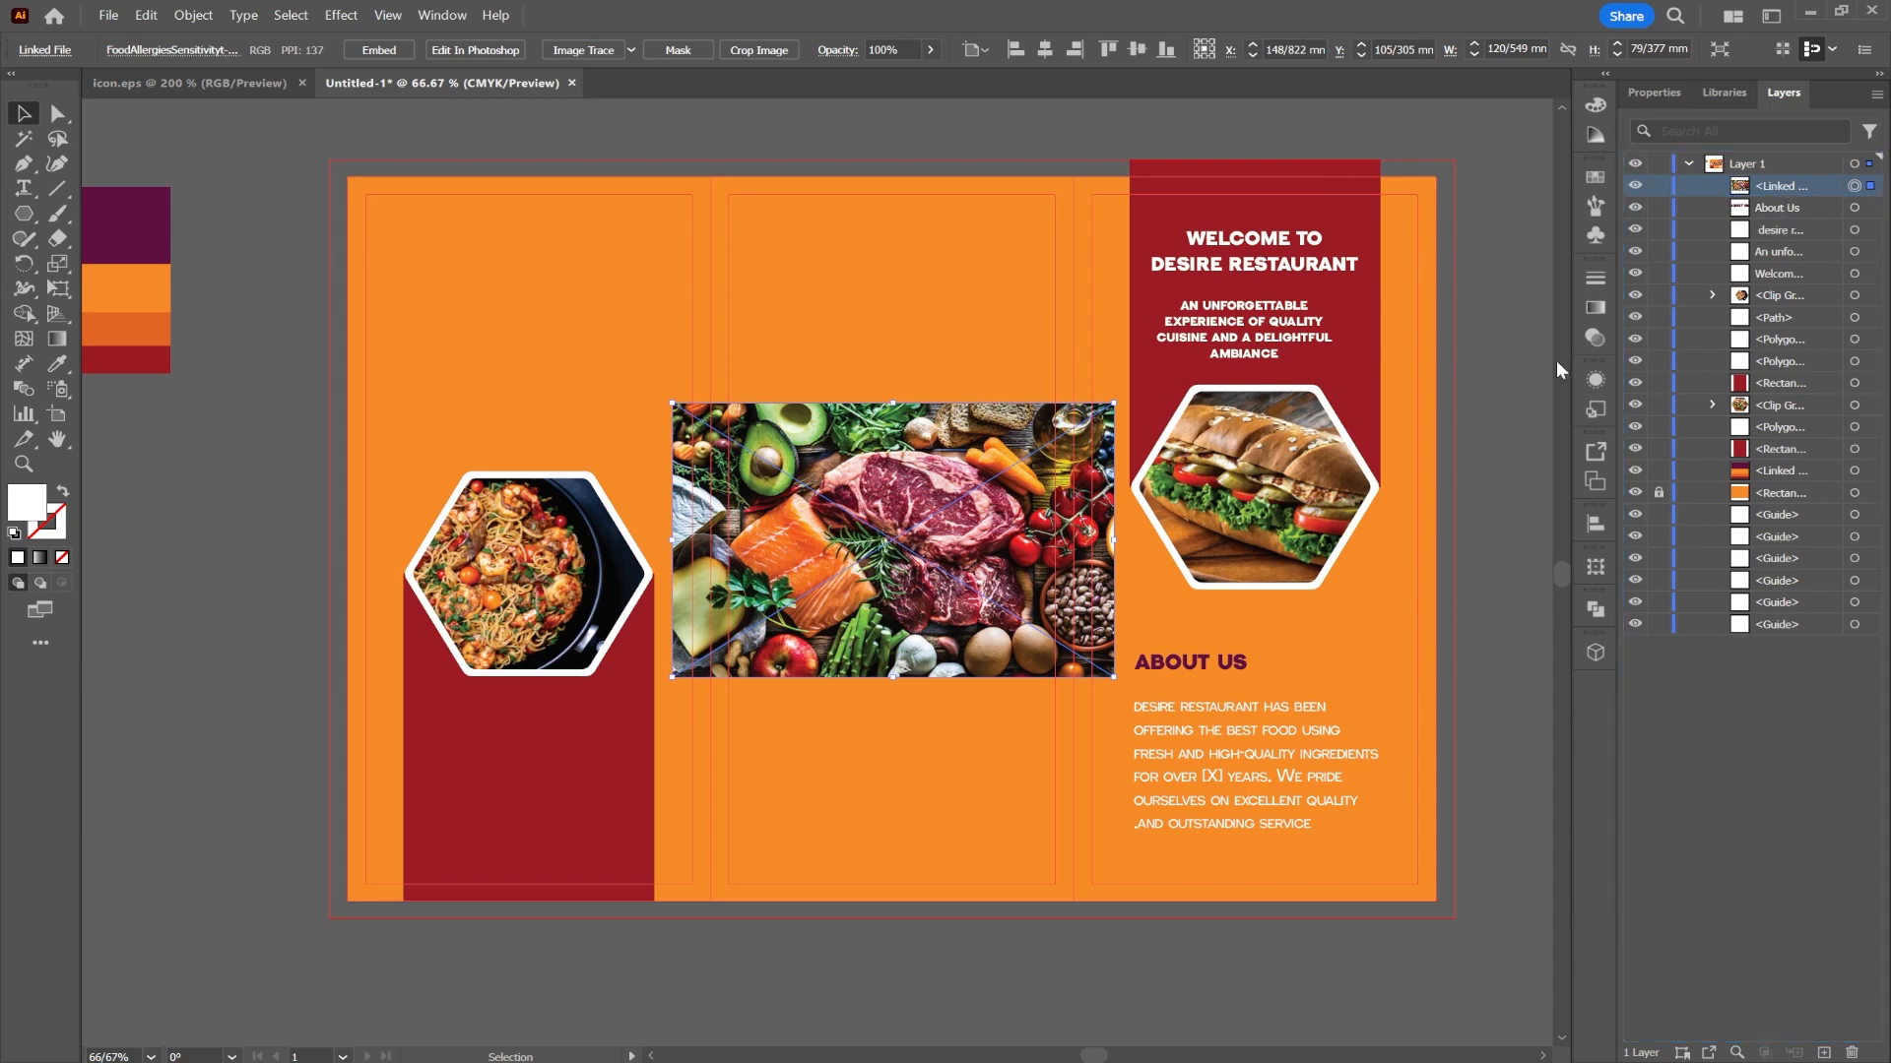
drag(930, 487, 936, 544)
click(912, 441)
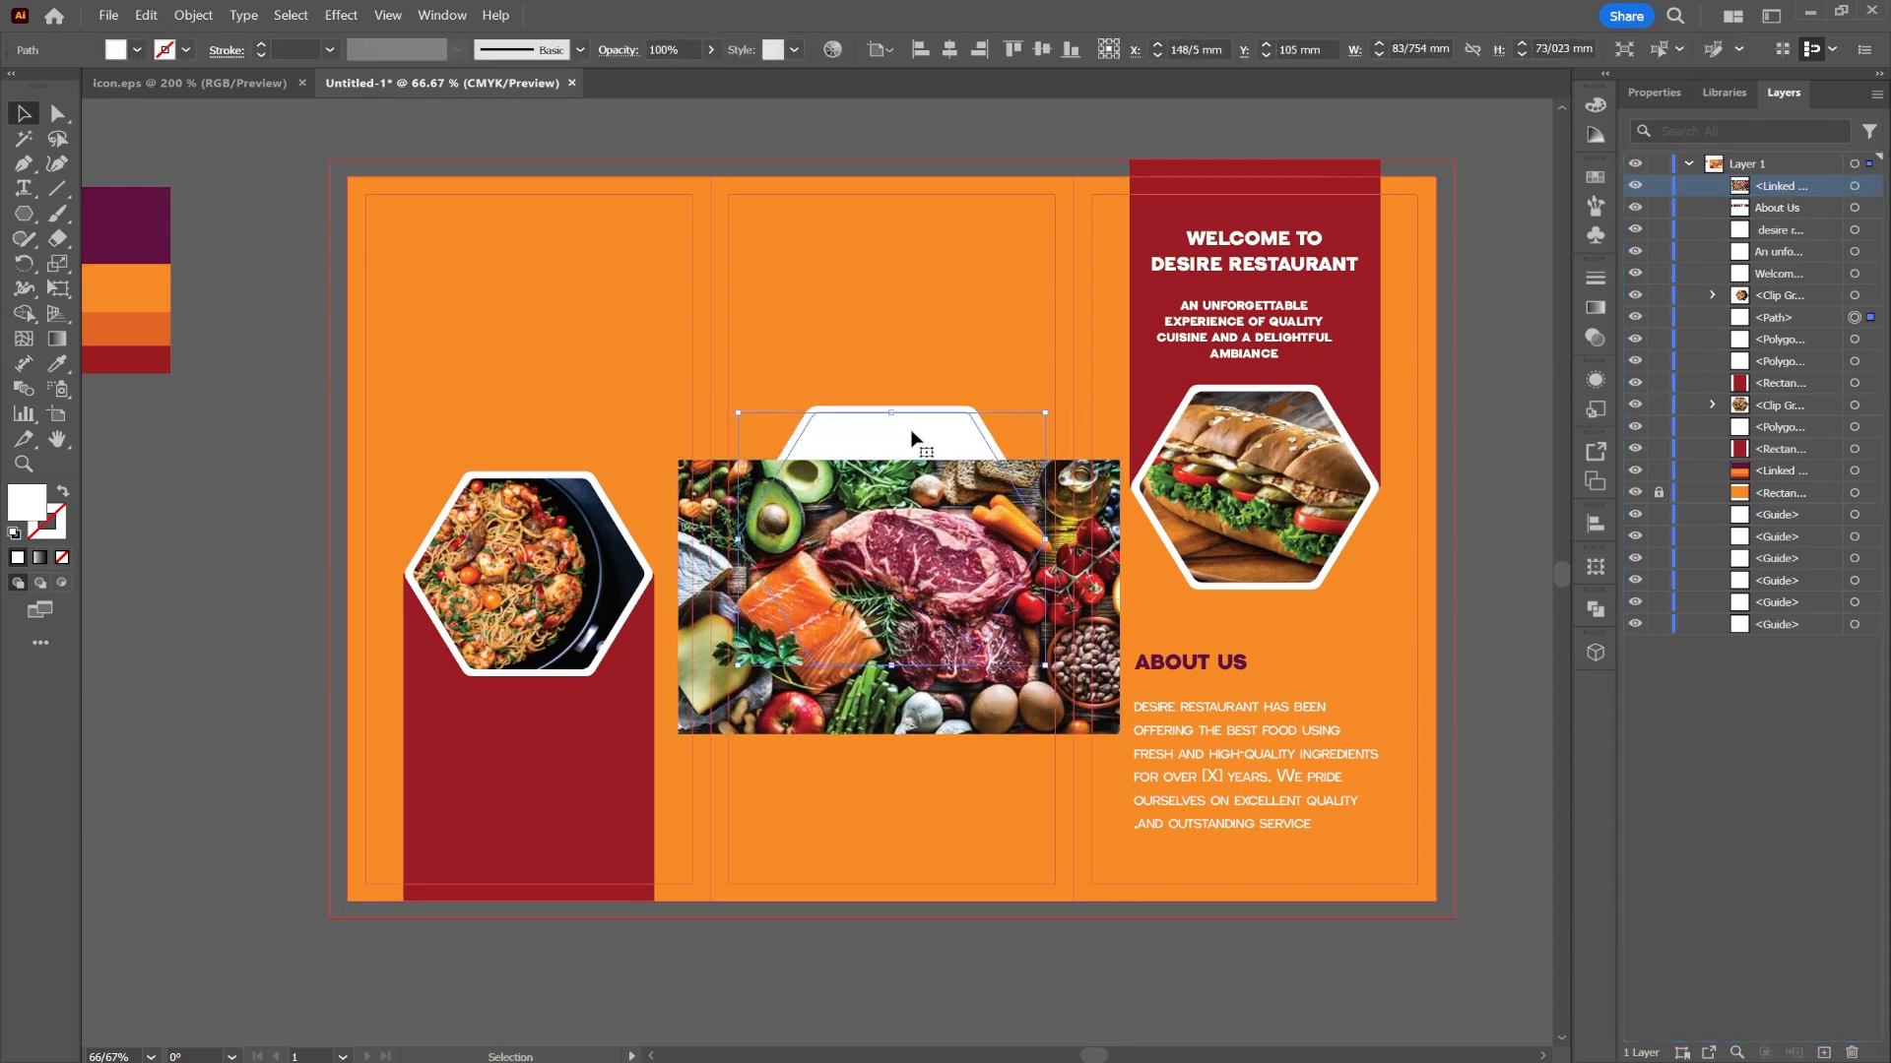
drag(1792, 194, 1810, 330)
drag(956, 728, 947, 653)
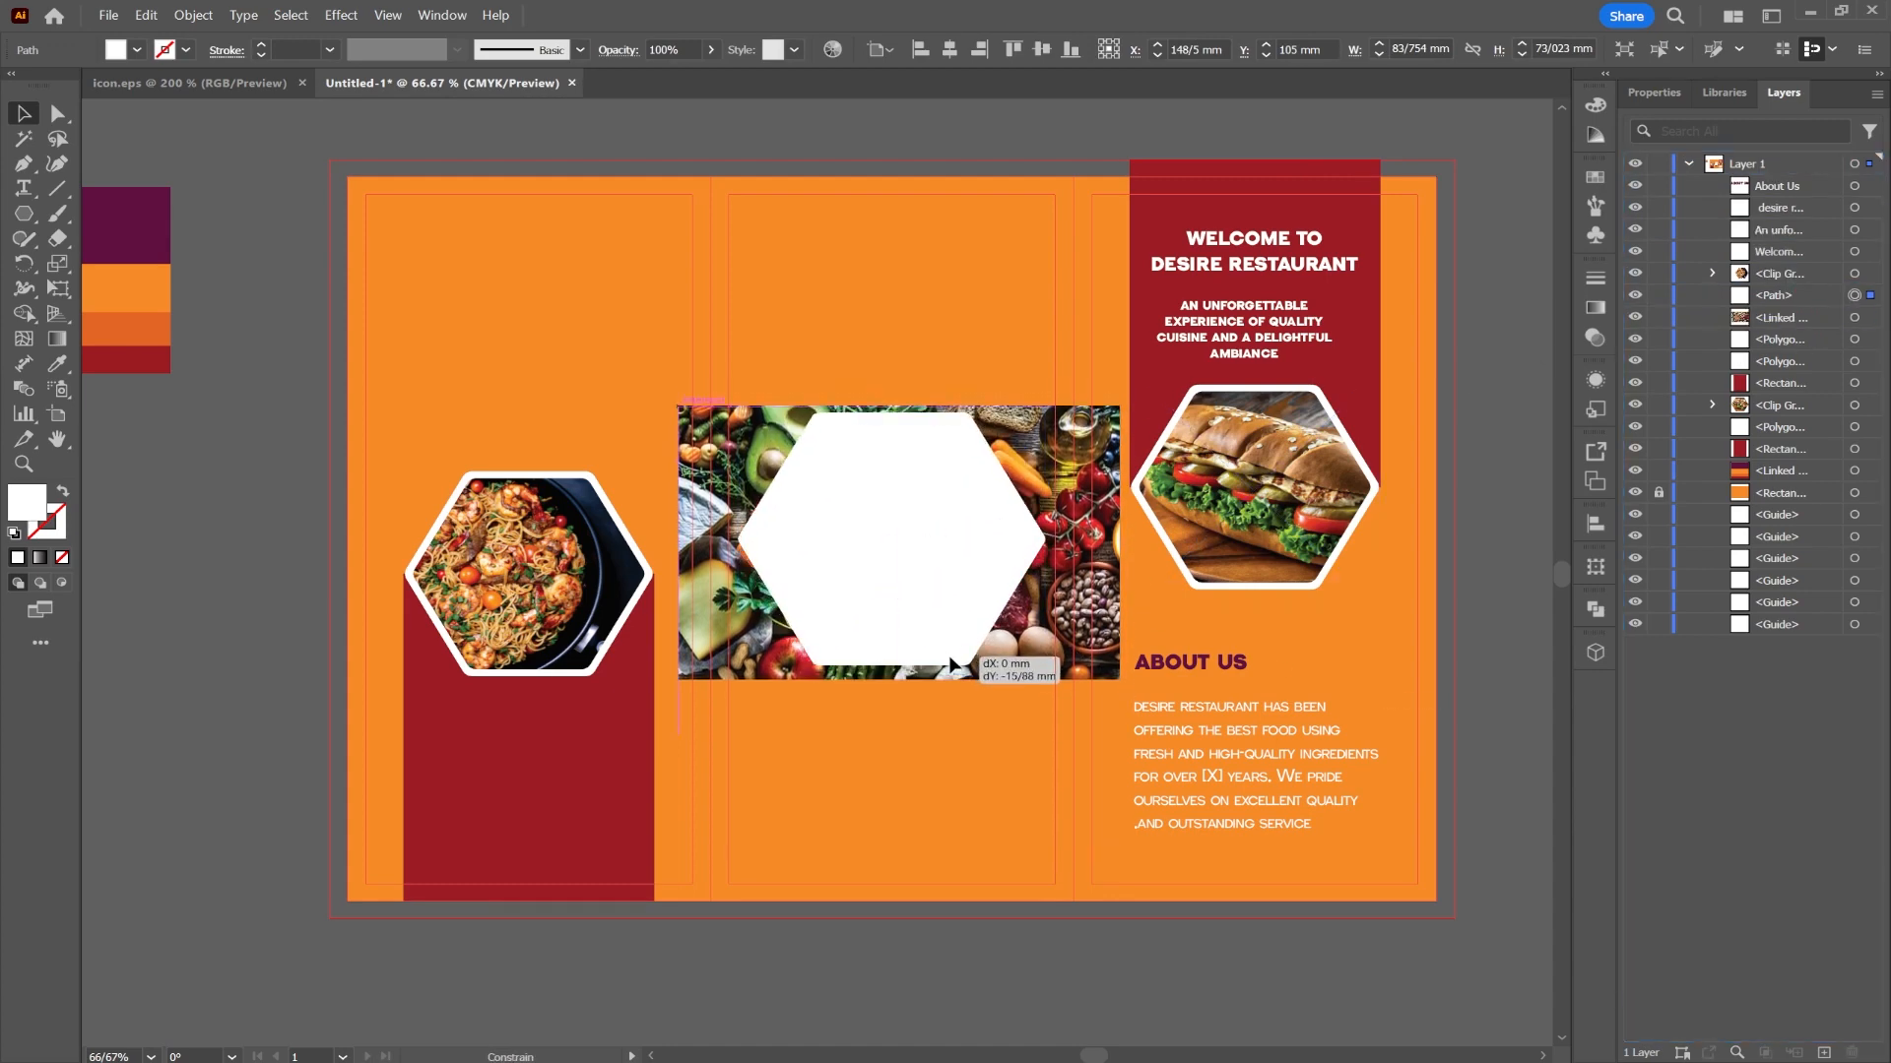
- Make a clipping mask from the middle column's inner hexagon and the raw meat photo
shift+click(1873, 294)
right_click(877, 507)
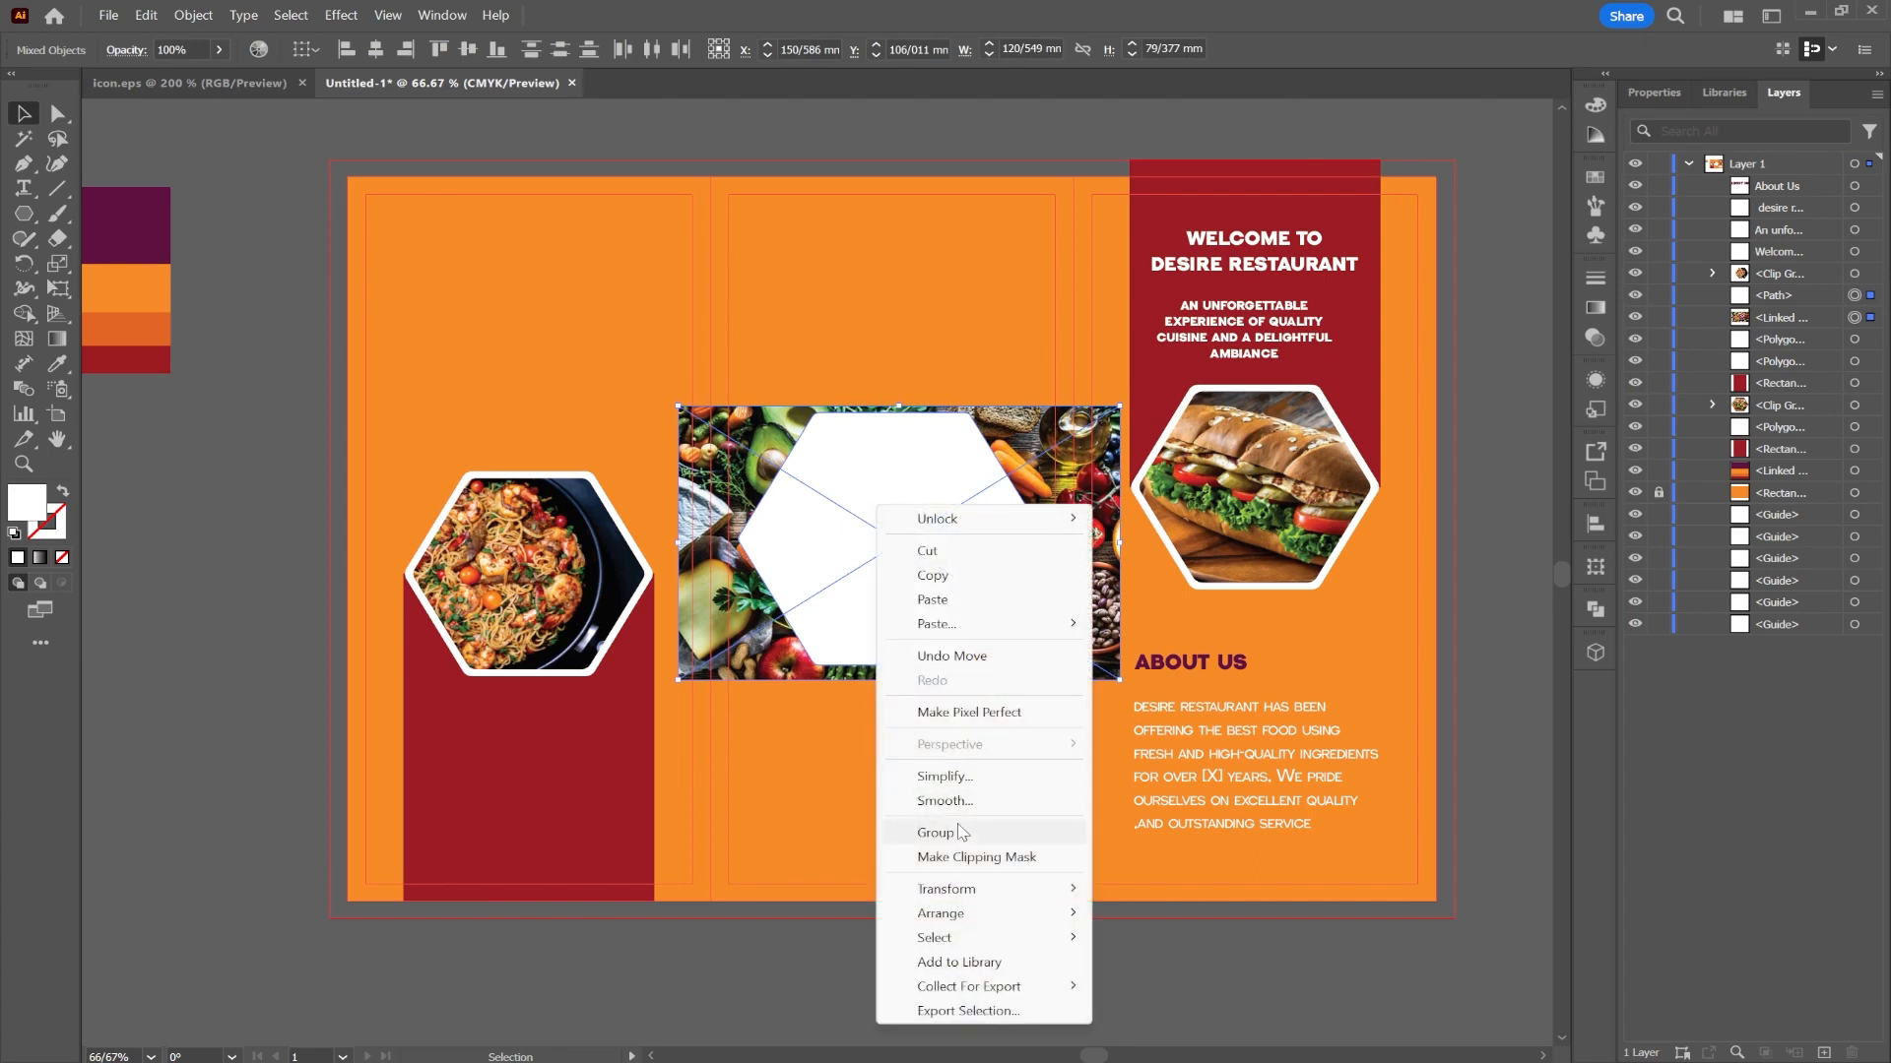
click(960, 858)
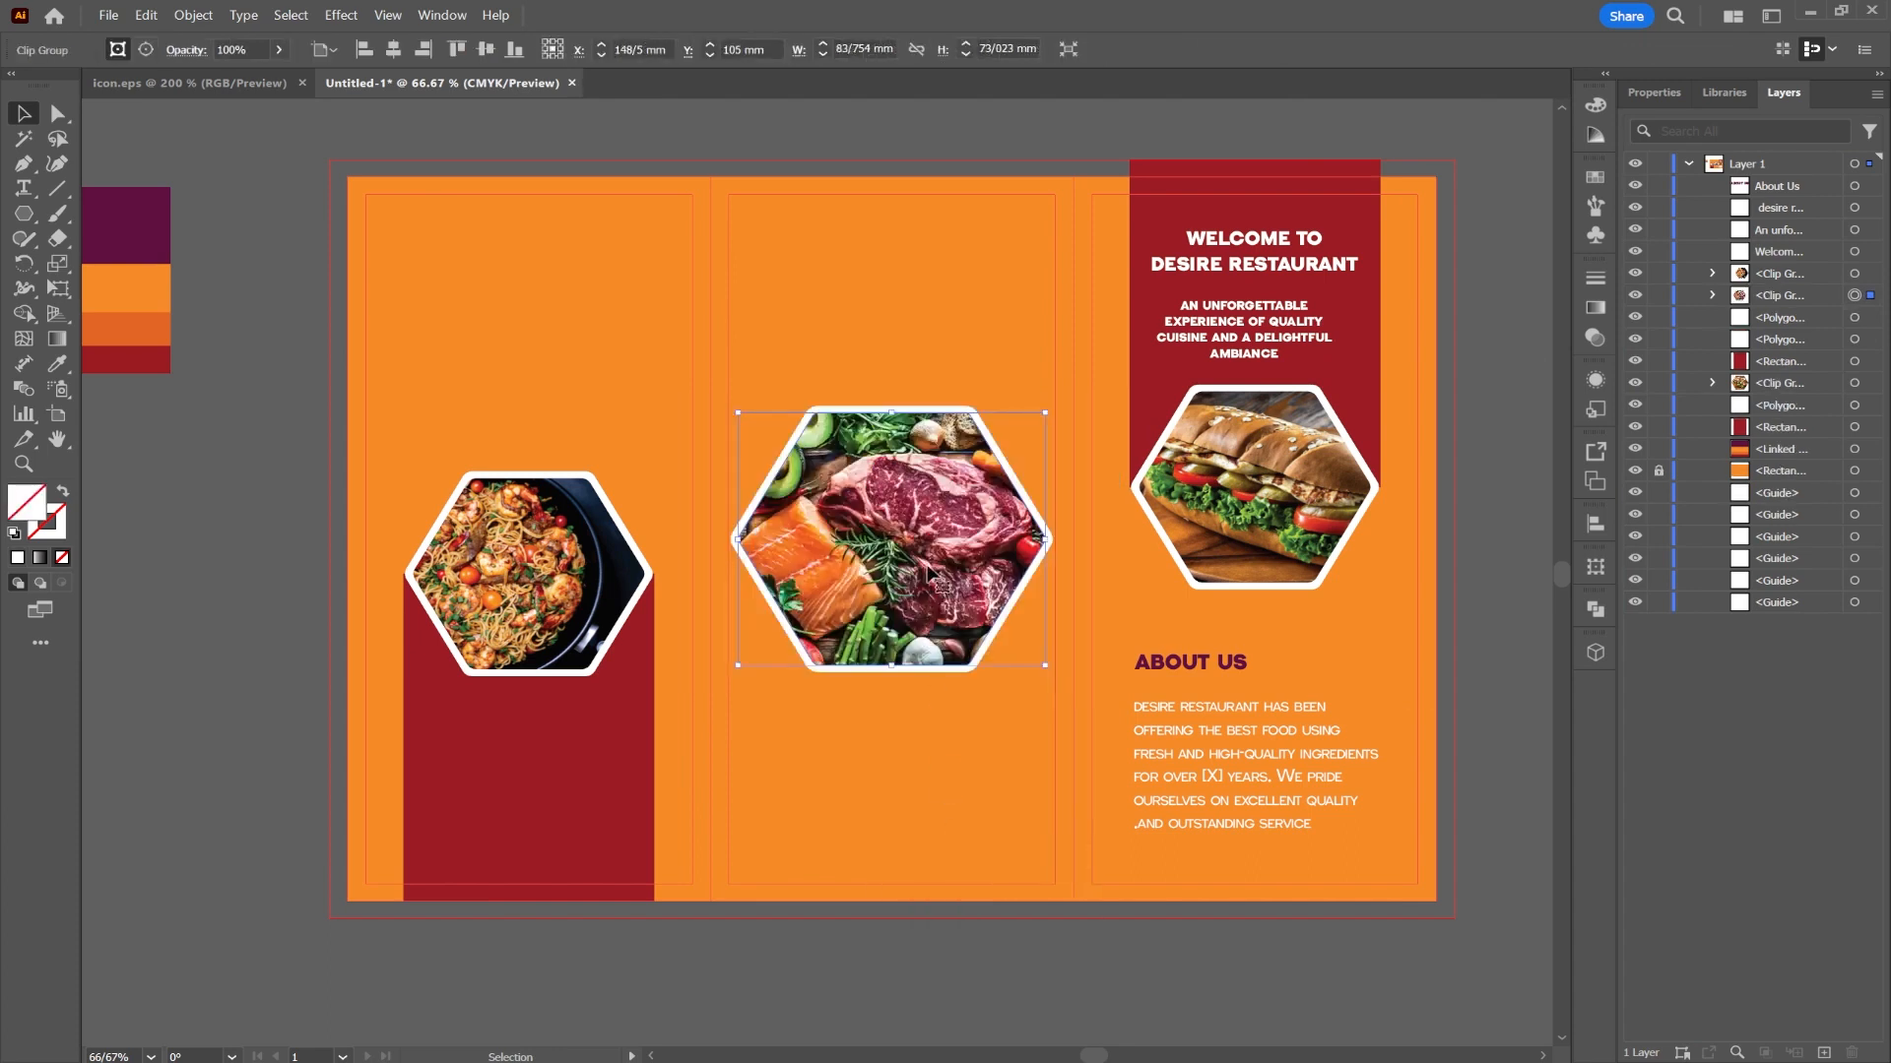
click(1510, 258)
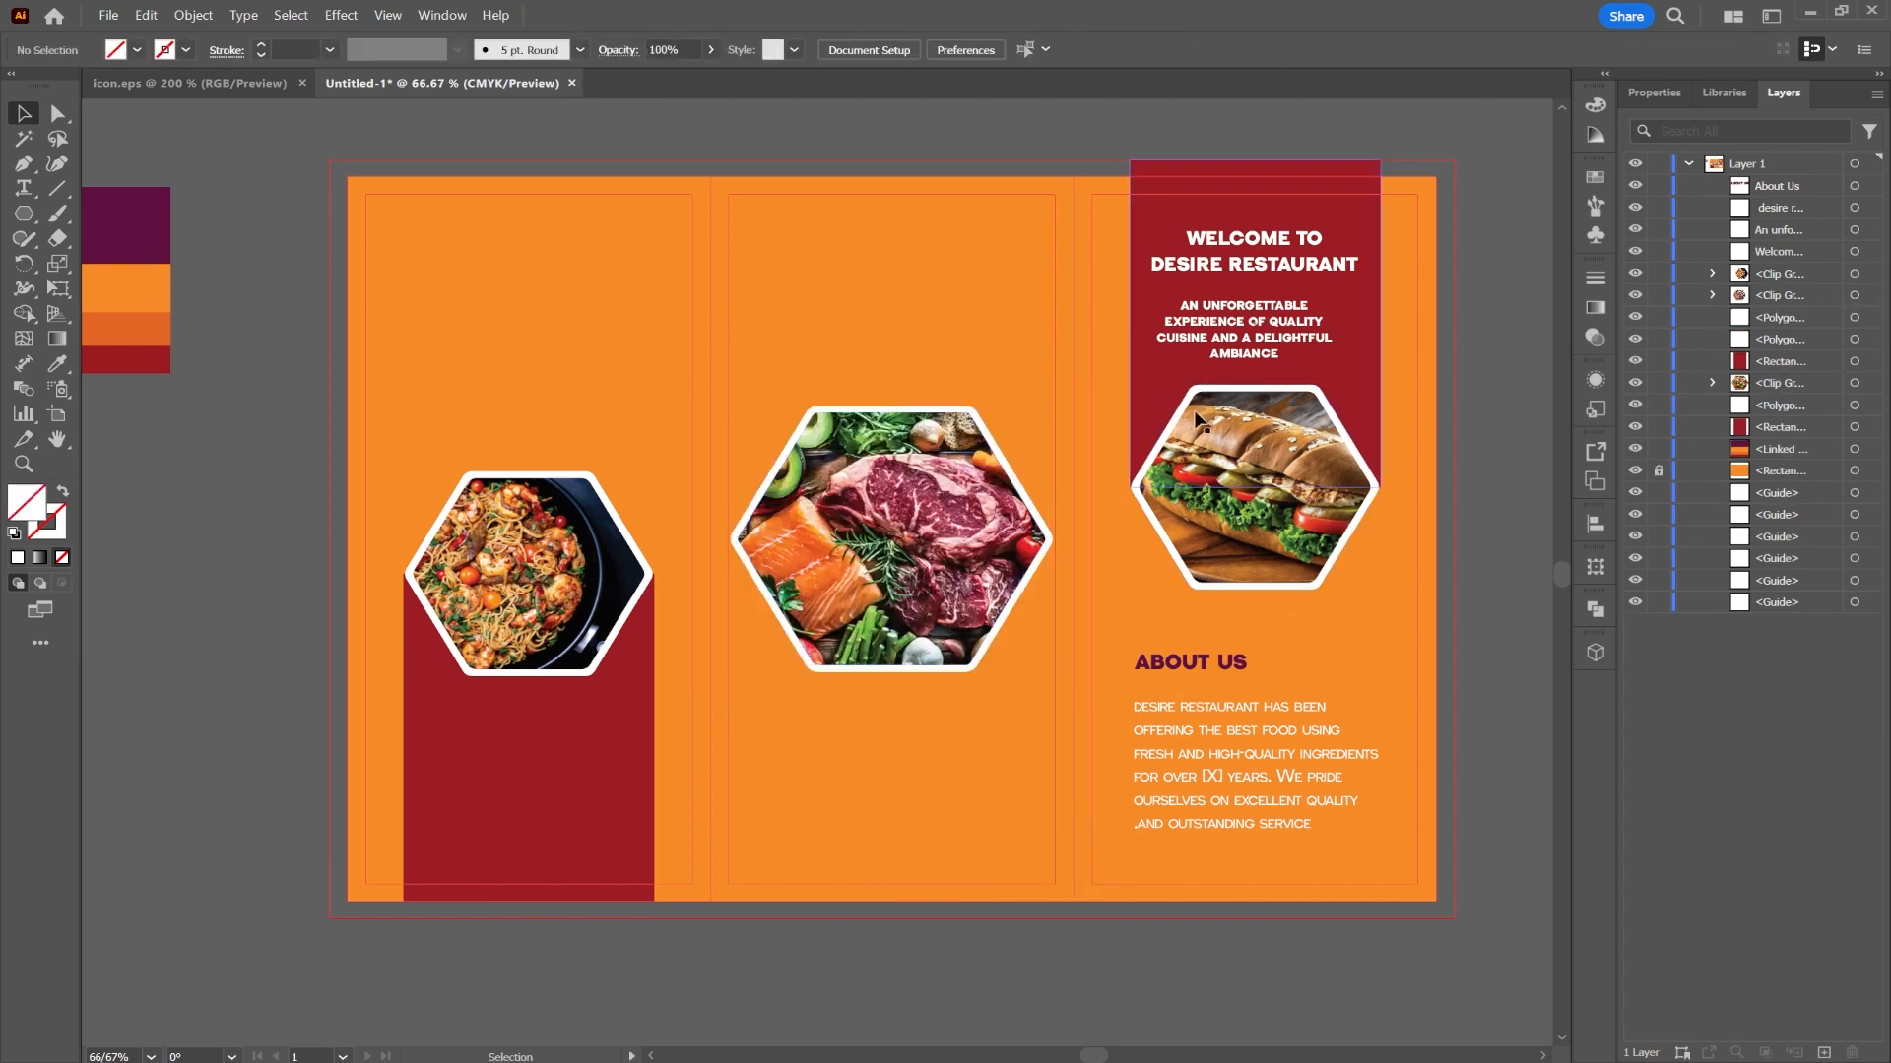
click(953, 597)
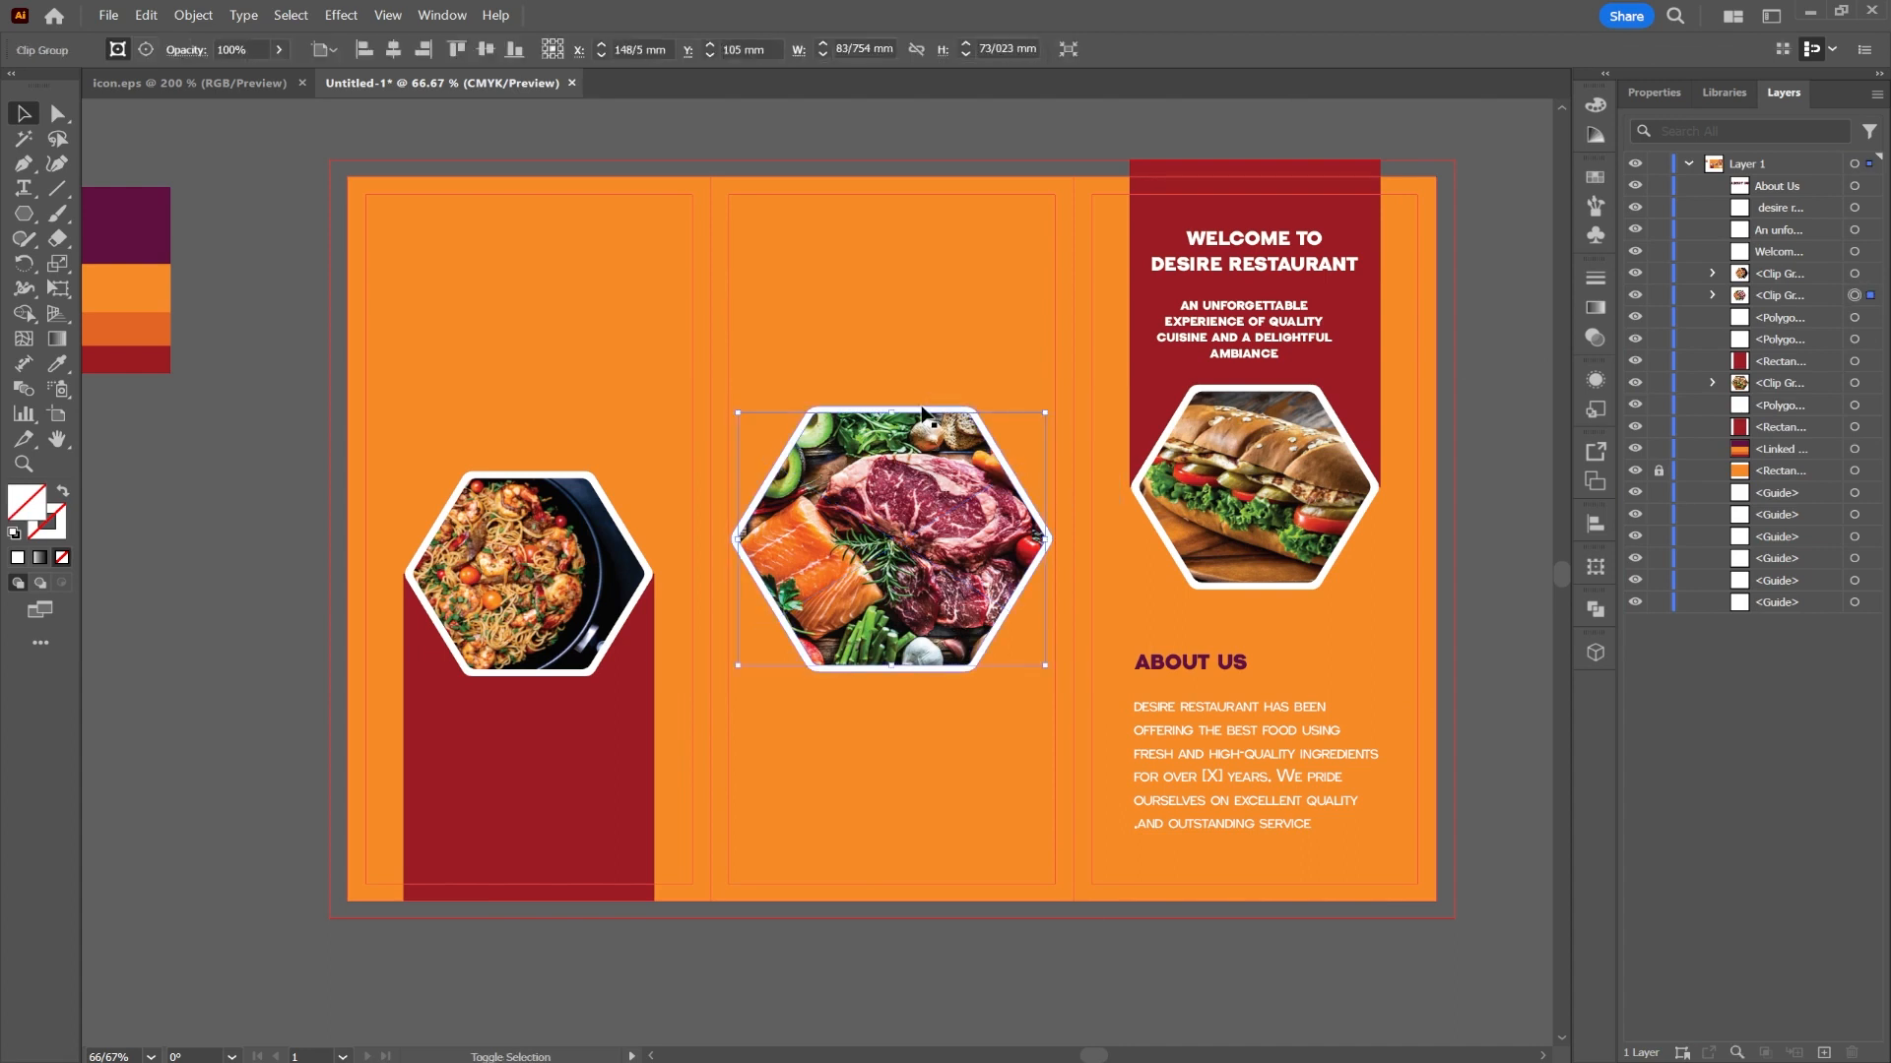
shift+click(923, 414)
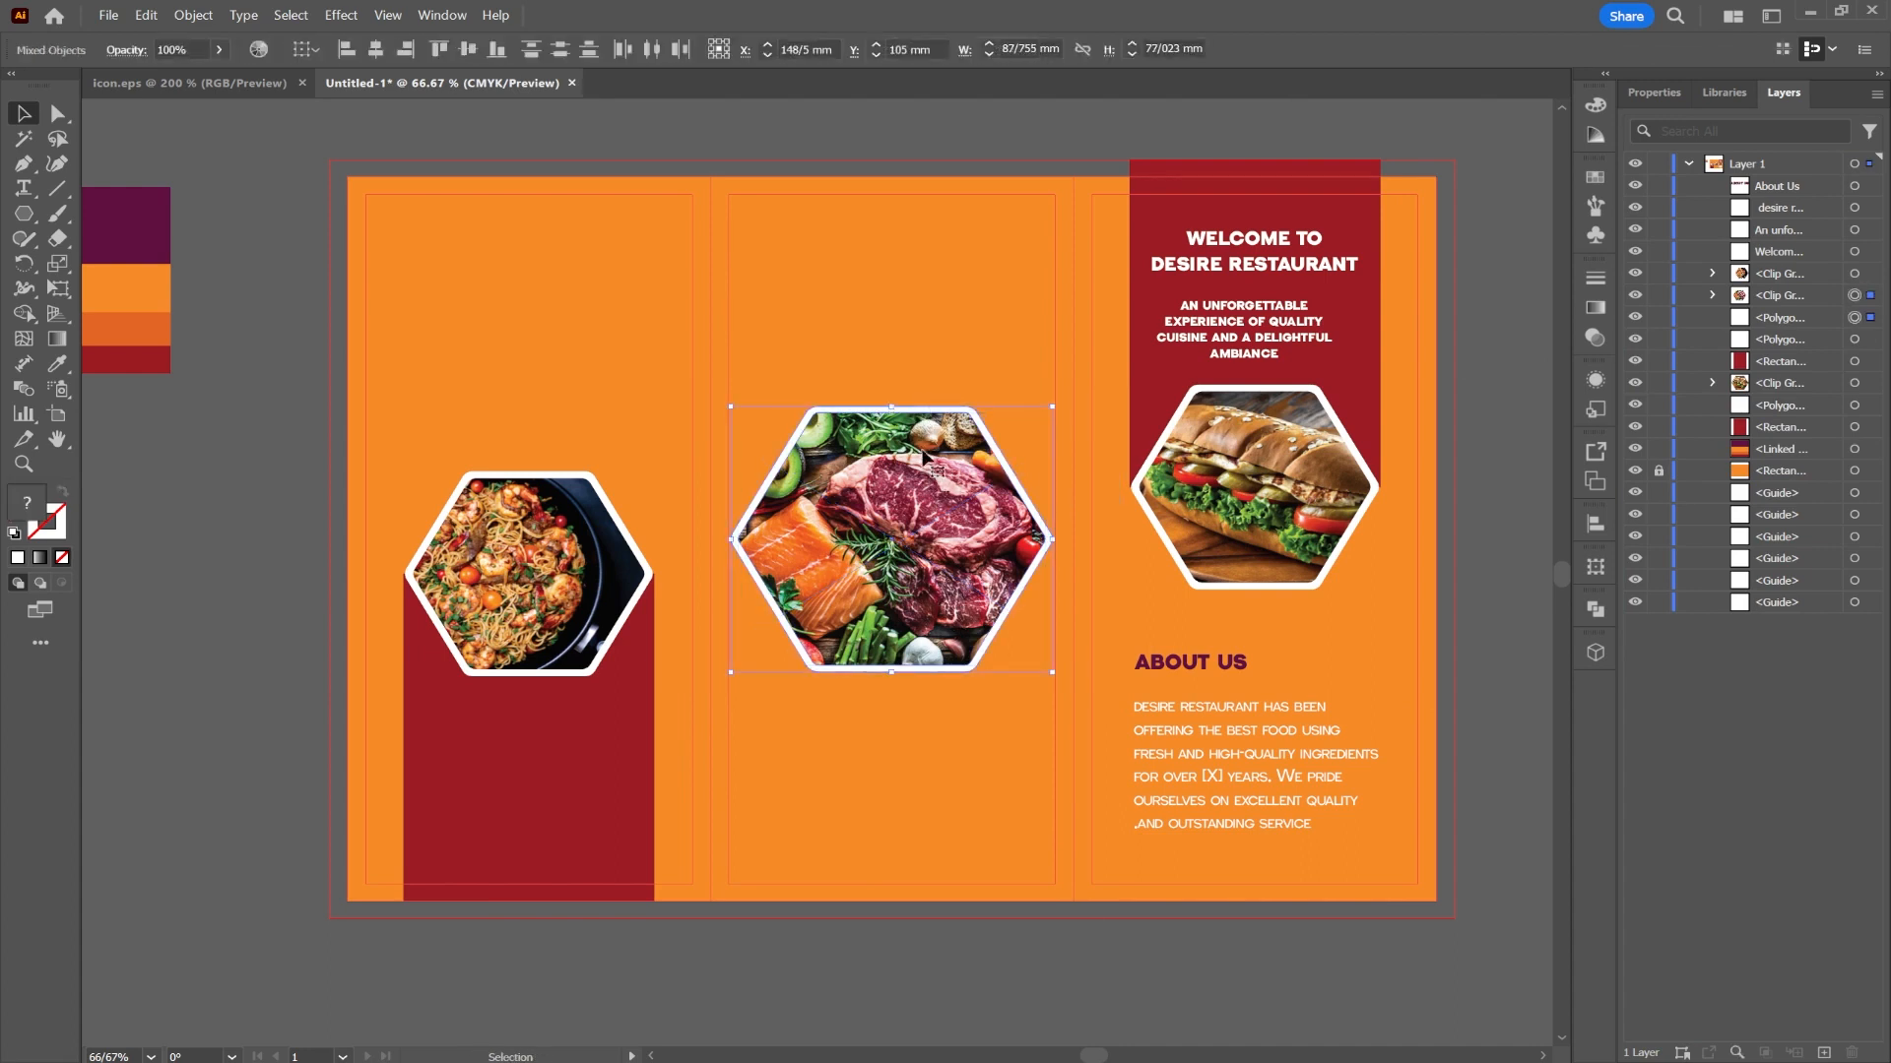
click(226, 492)
click(108, 15)
click(128, 35)
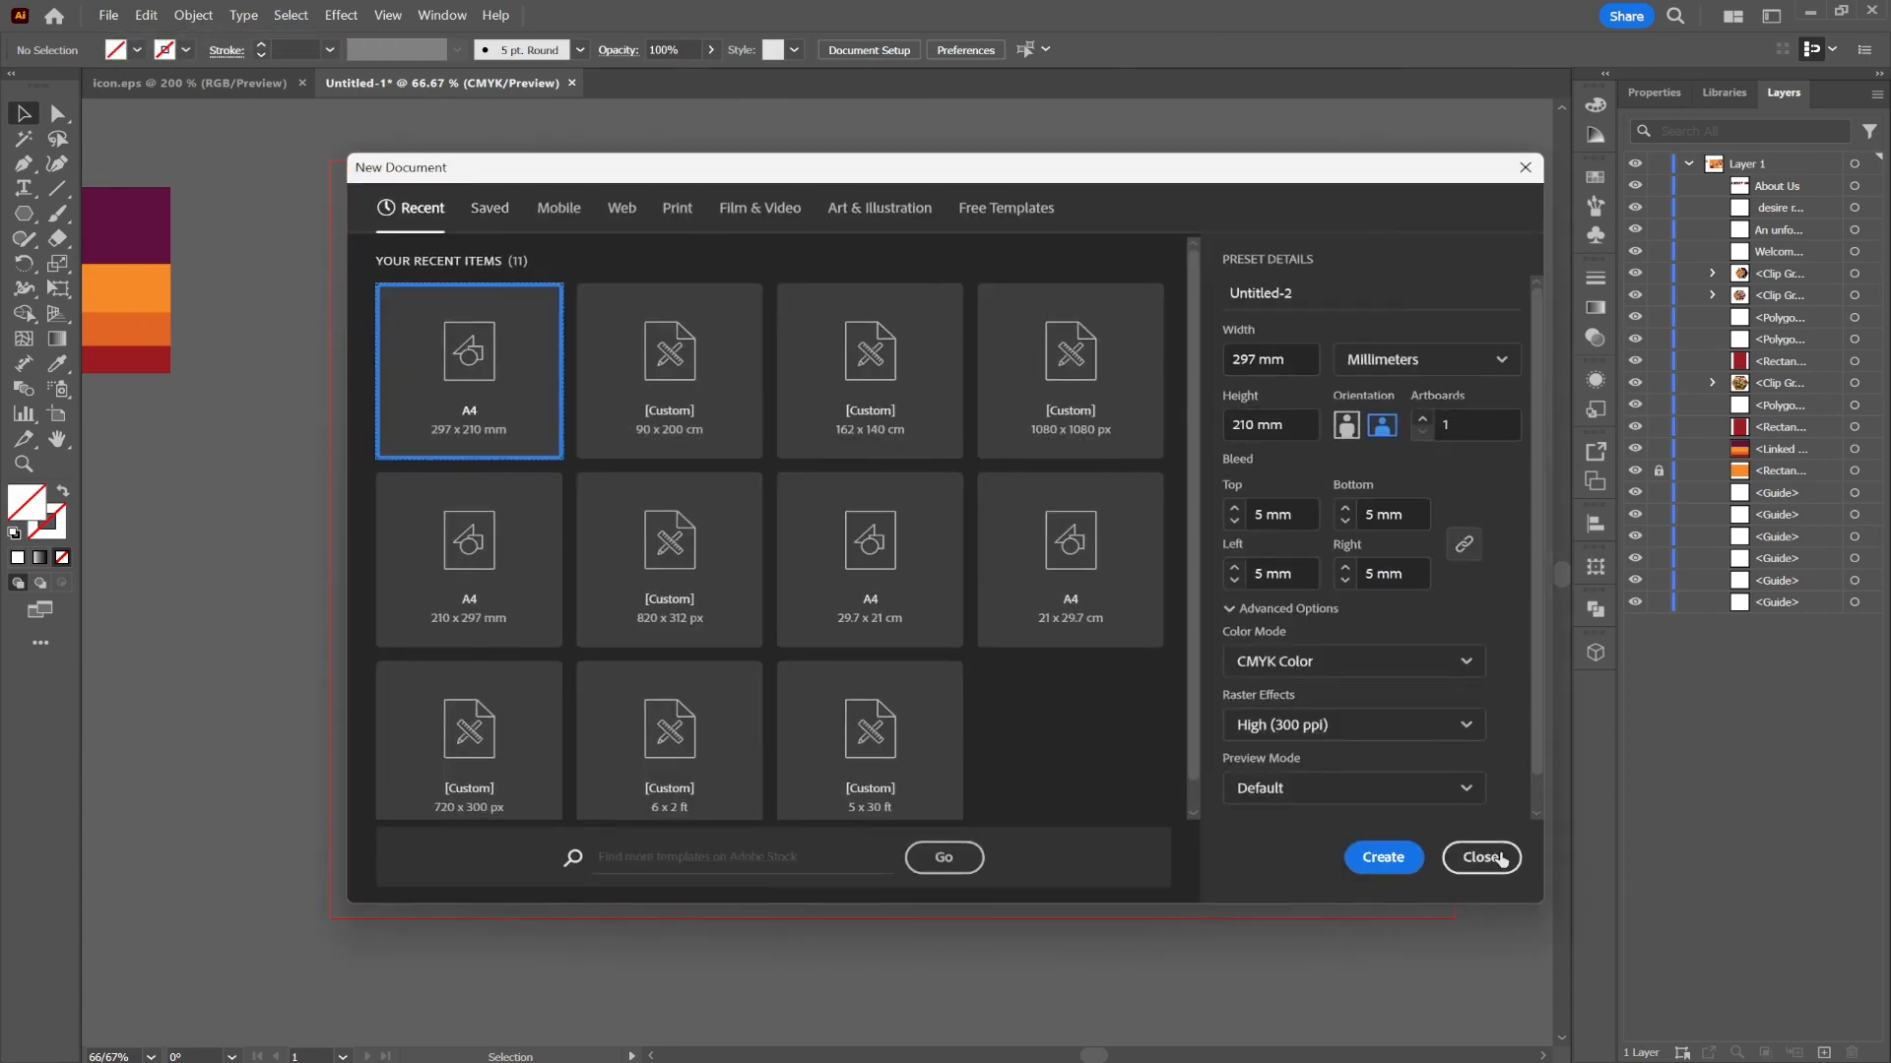
click(1481, 858)
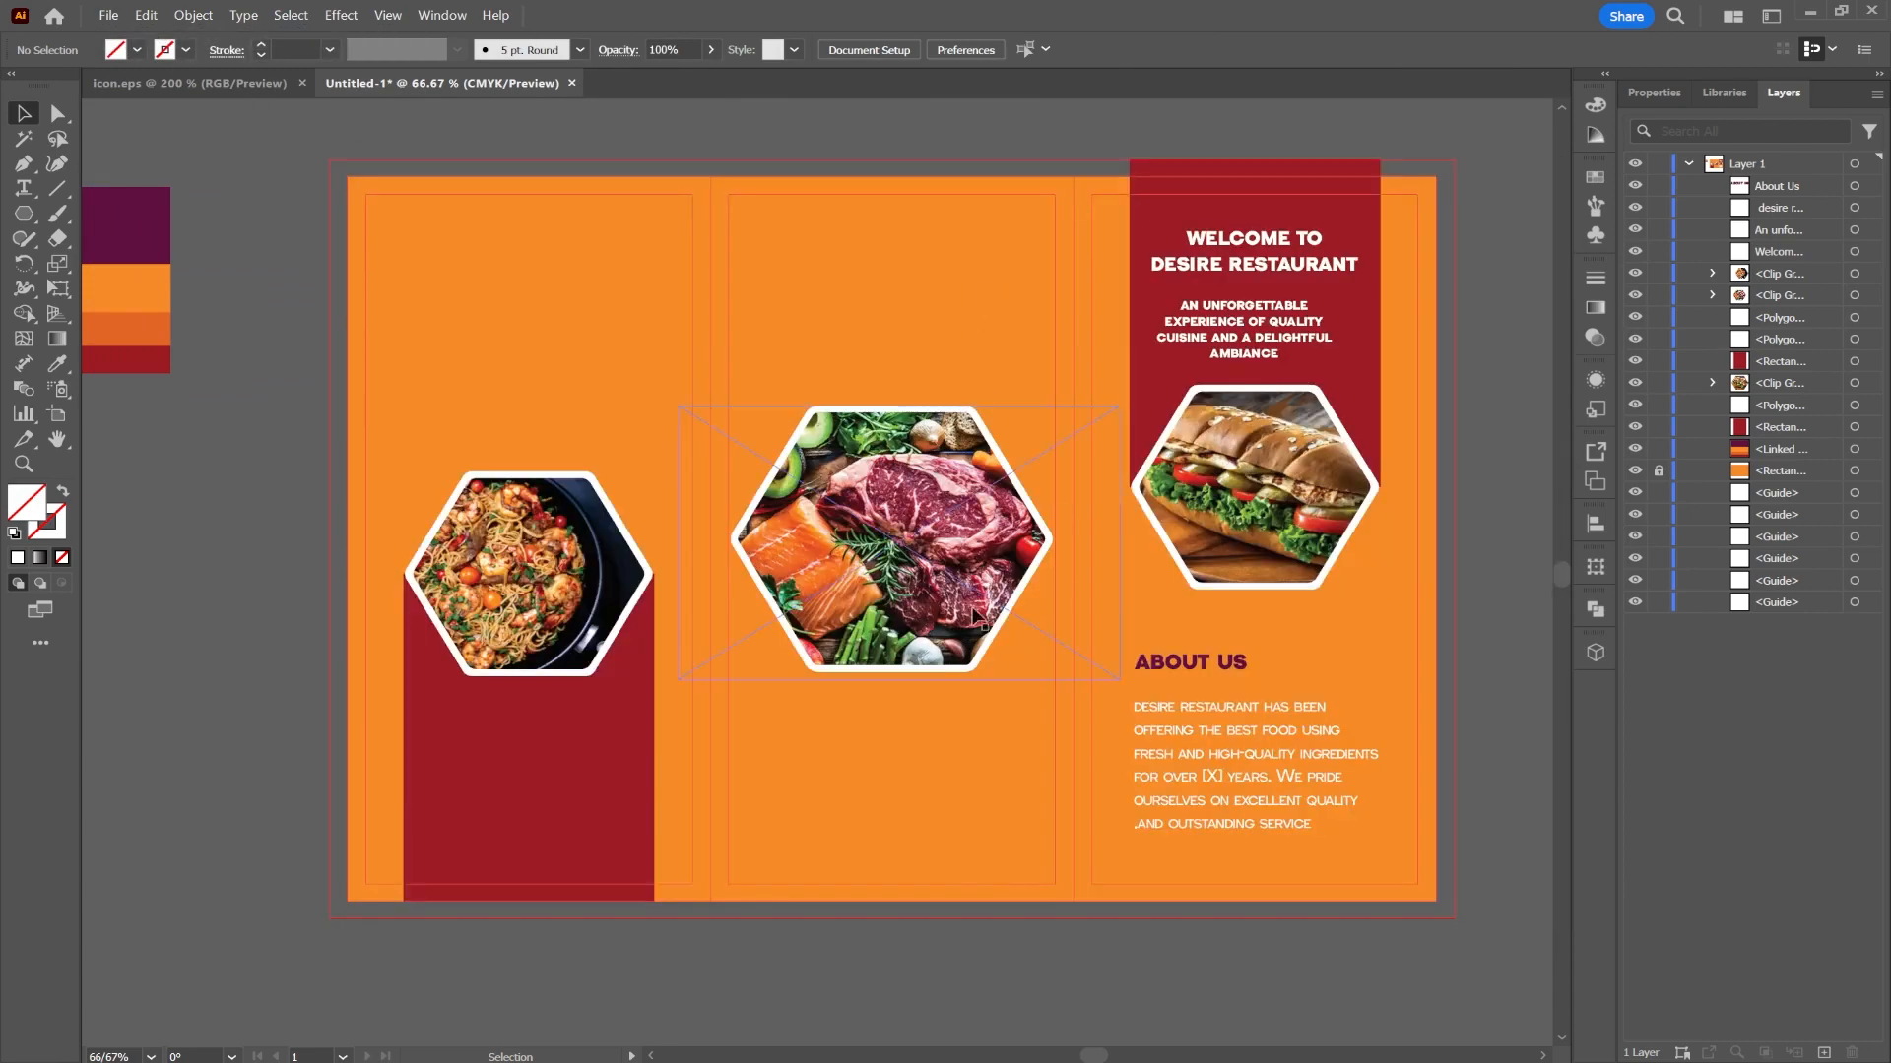
- Place the transparent PNG of the chef holding a plate at the bottom of the middle column, overlapping the hexagon's lower edge
click(113, 15)
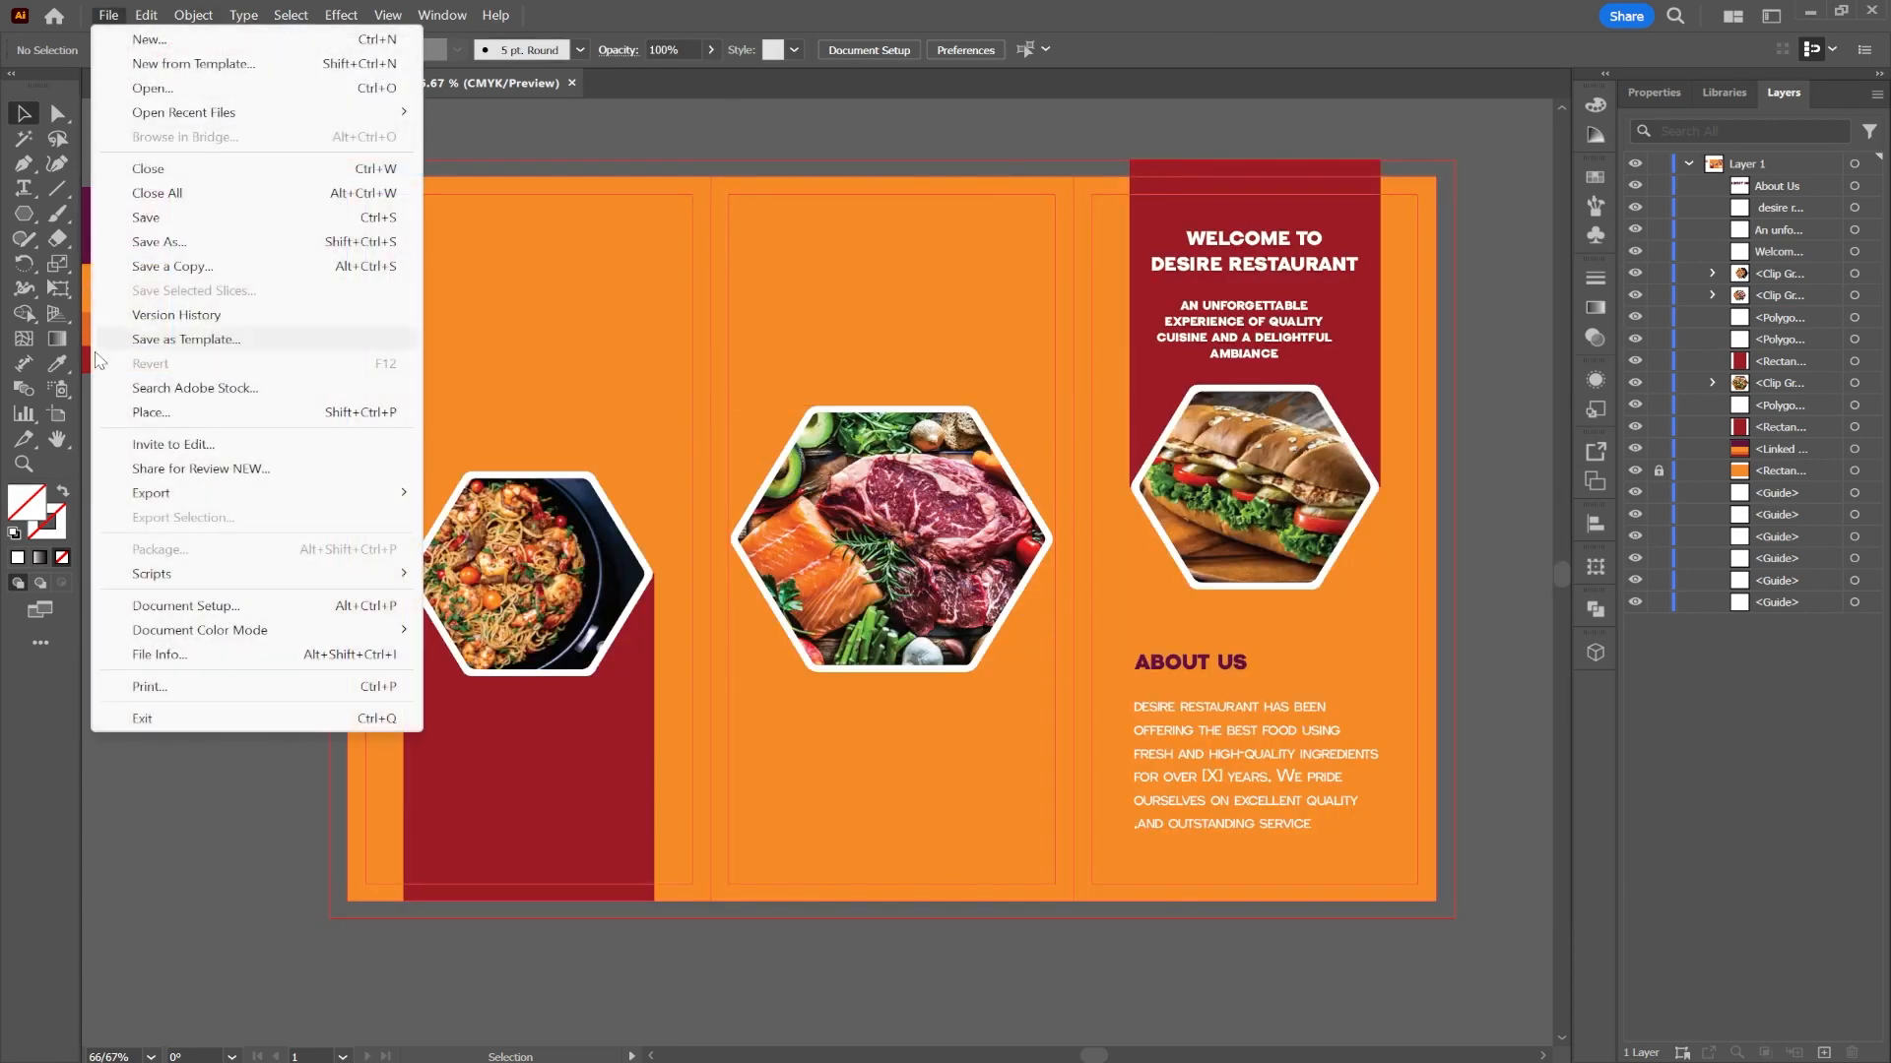
click(128, 412)
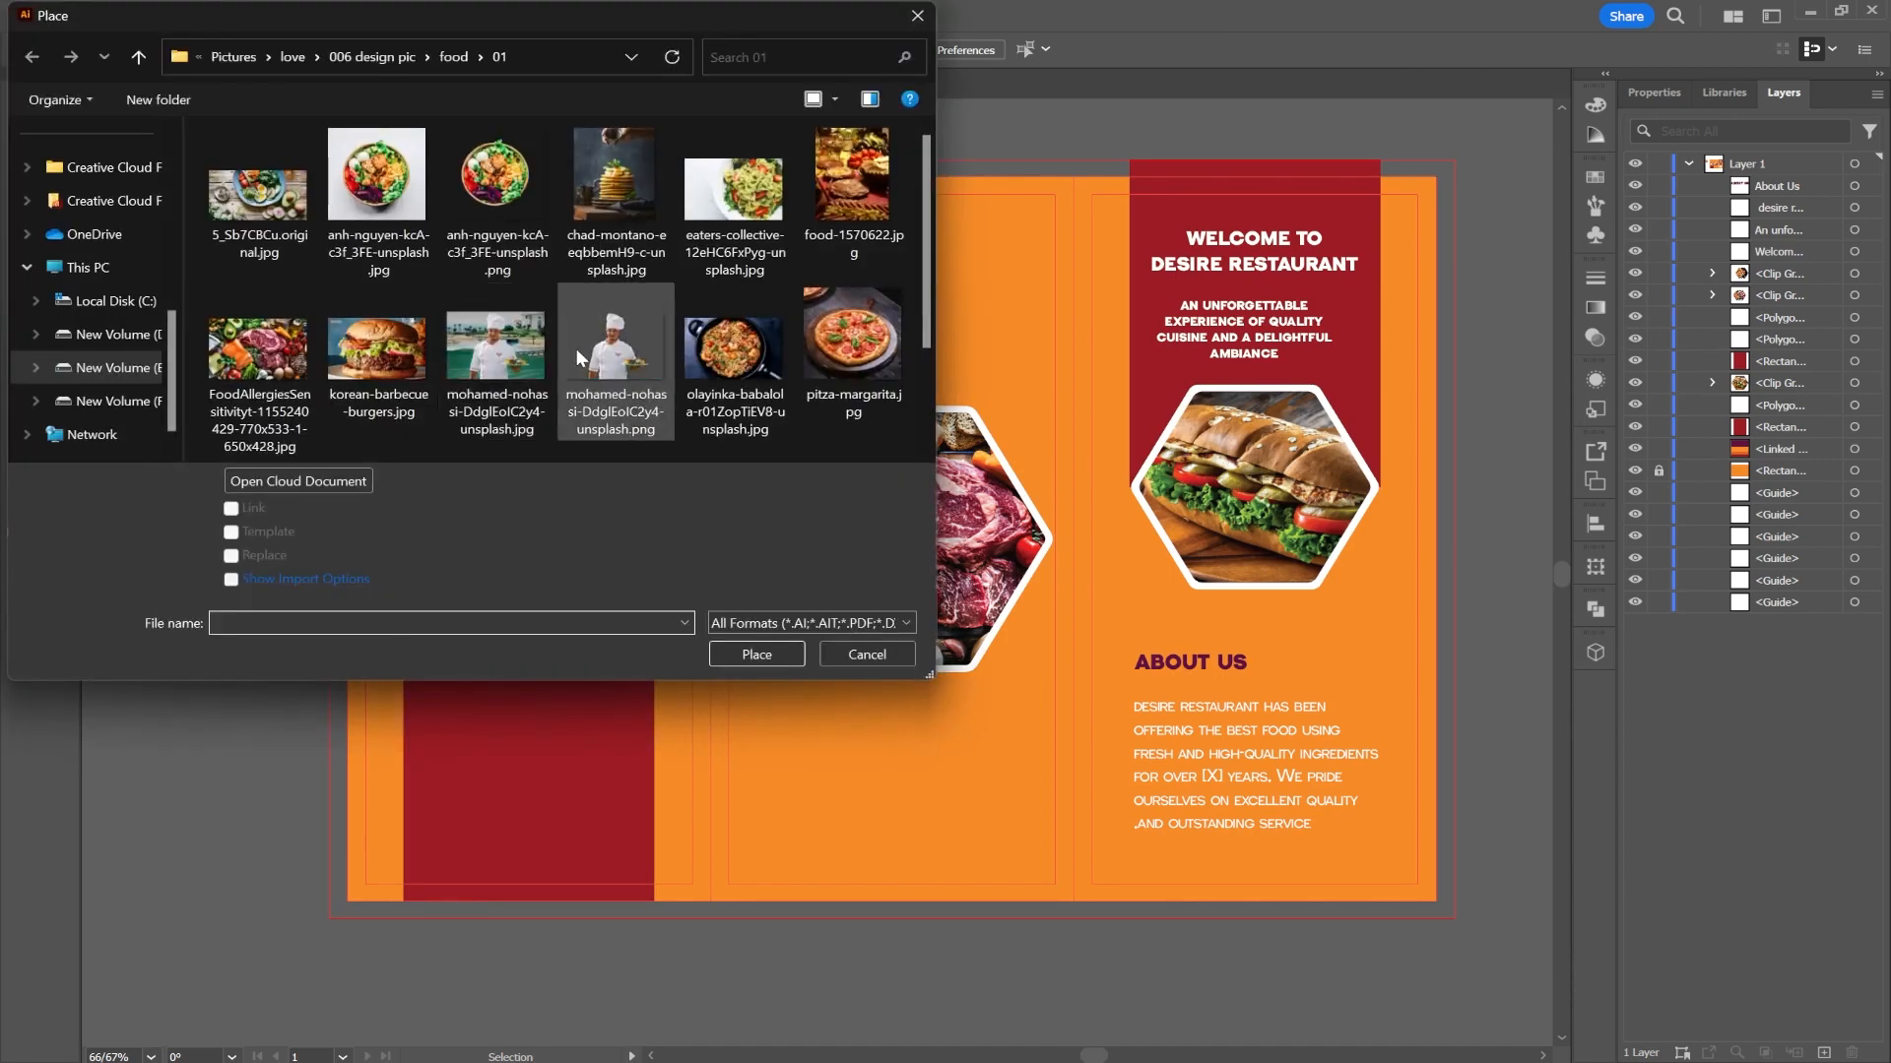
double_click(576, 349)
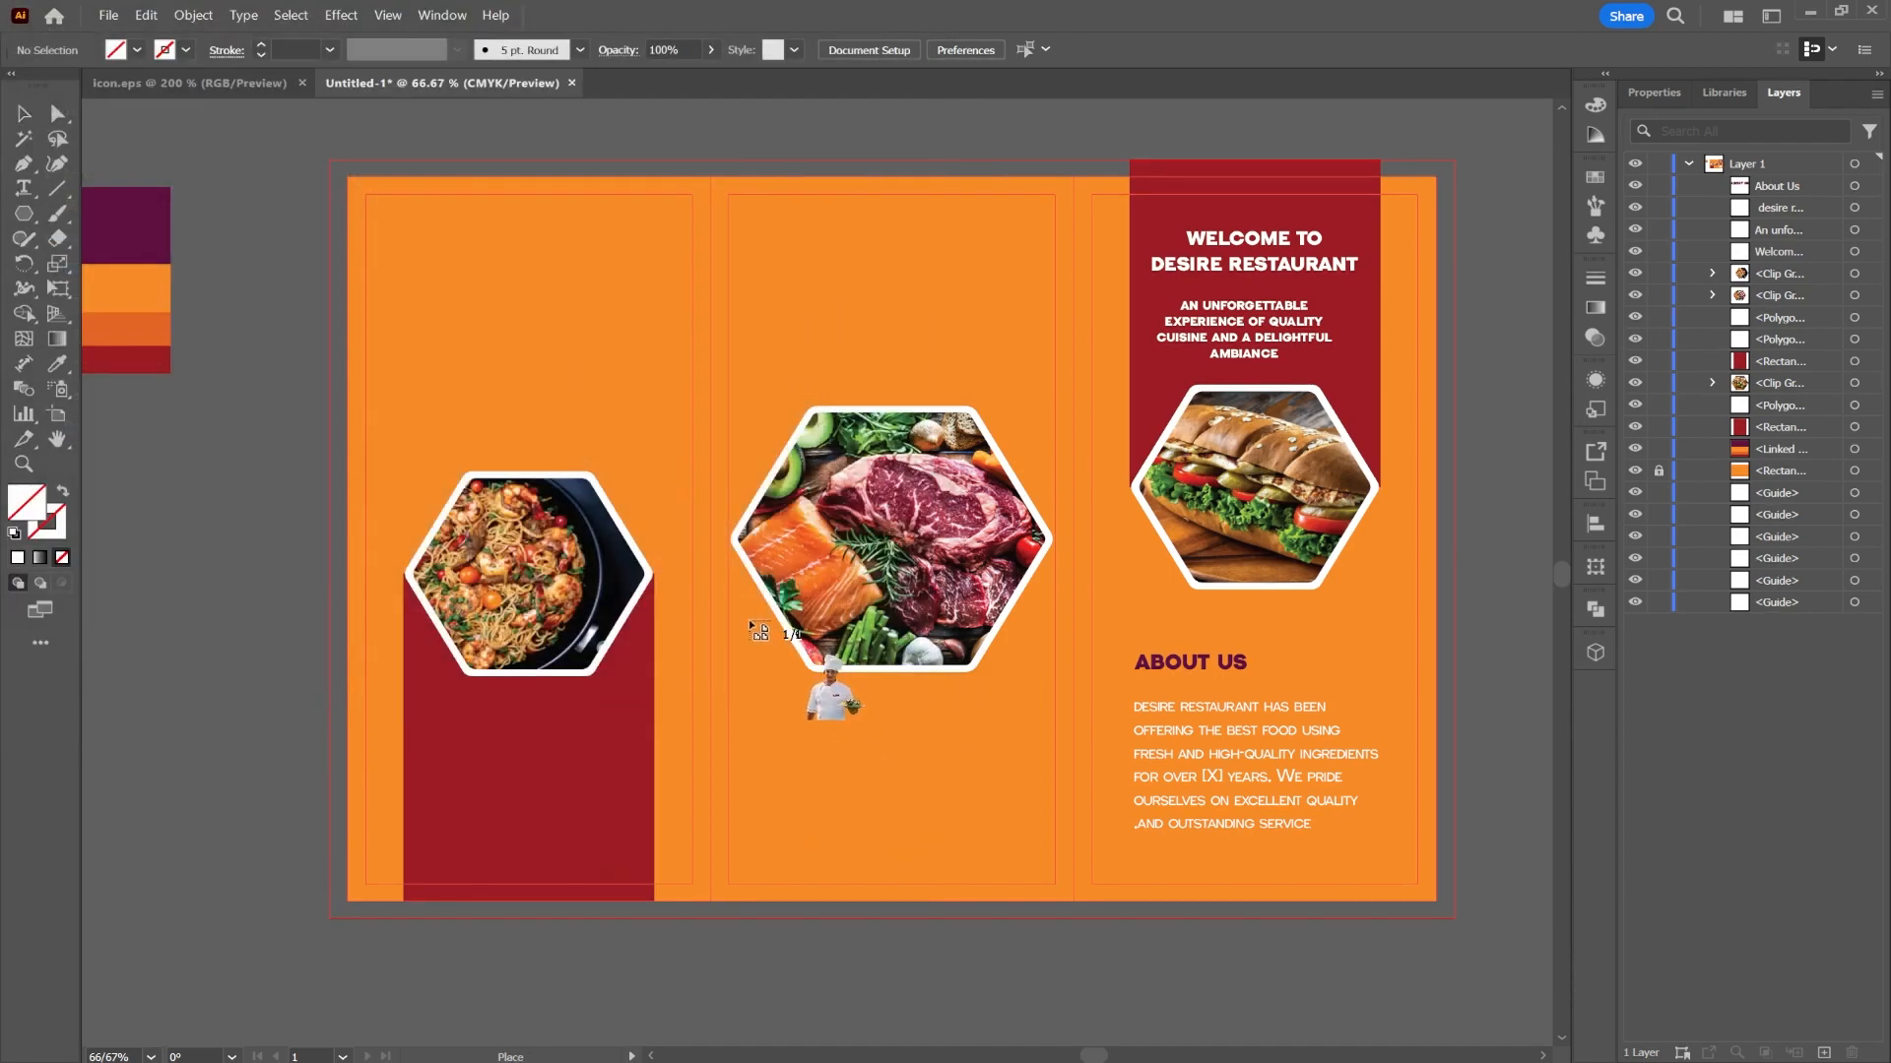
drag(749, 621, 1162, 907)
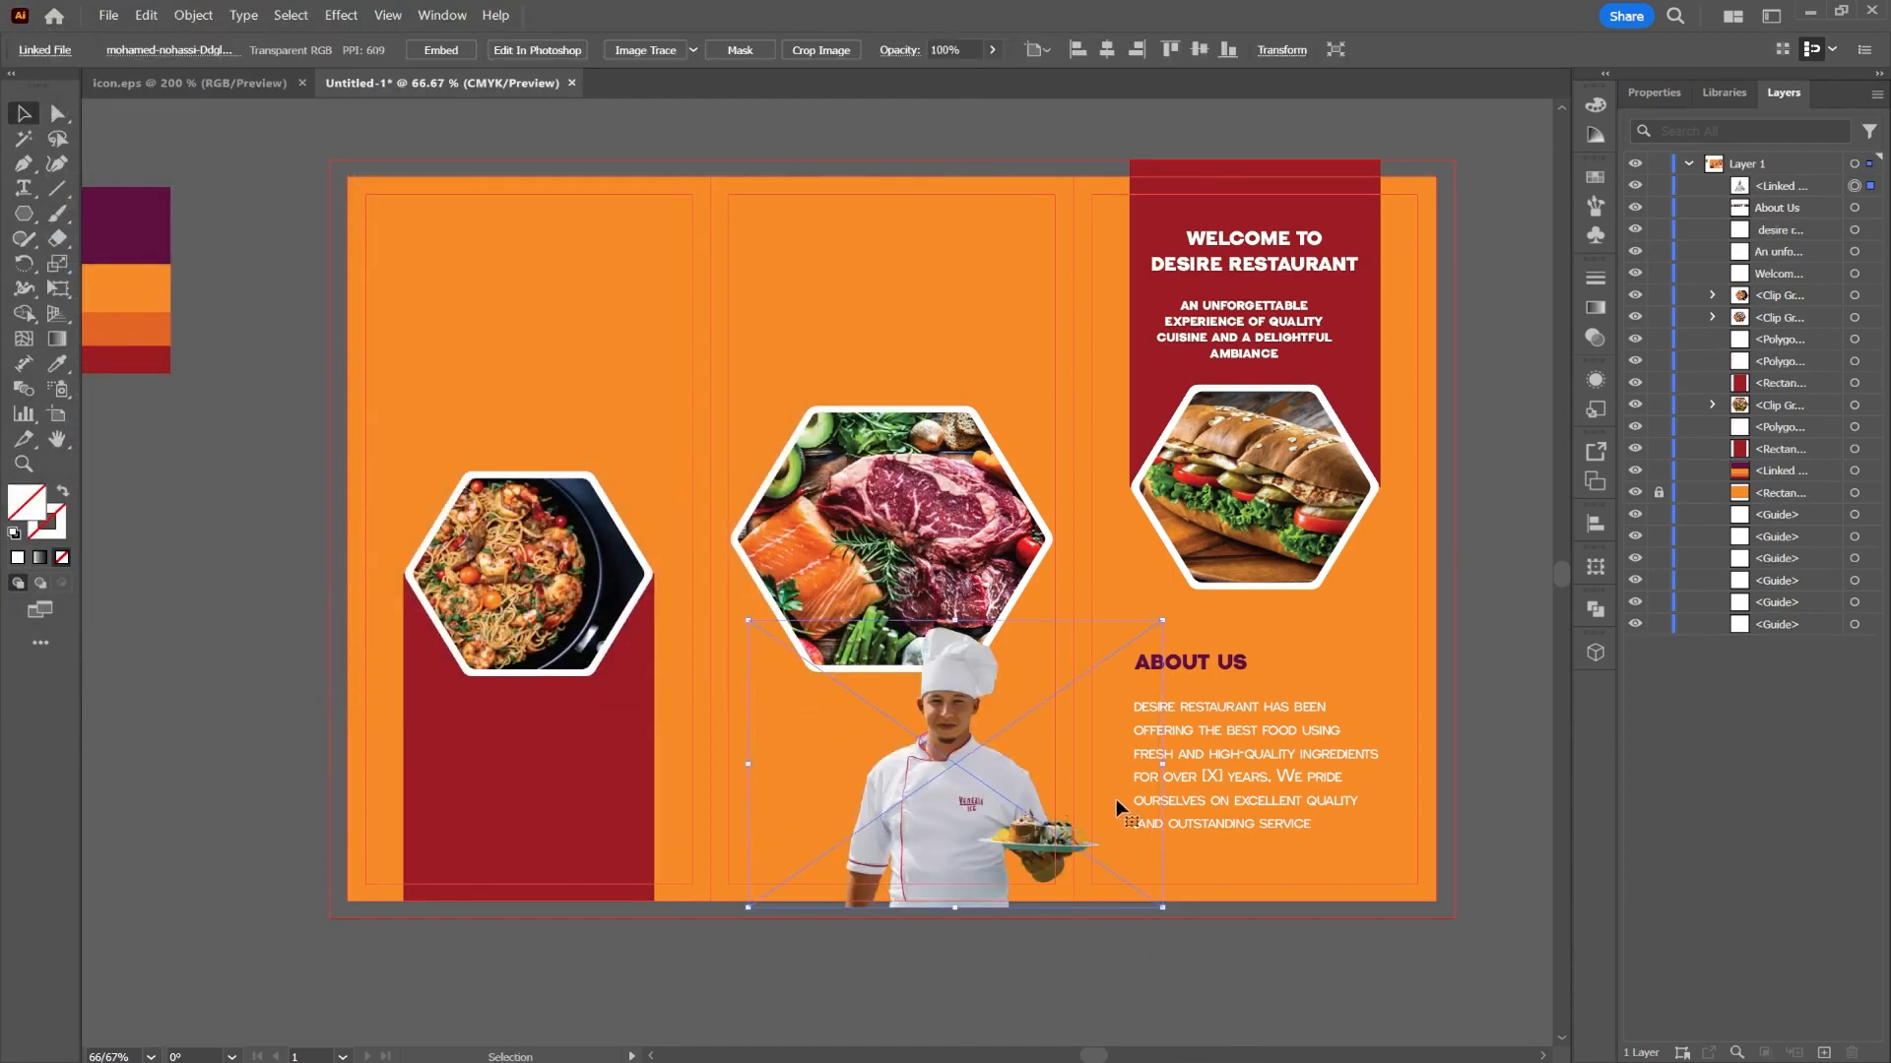
drag(931, 756, 848, 770)
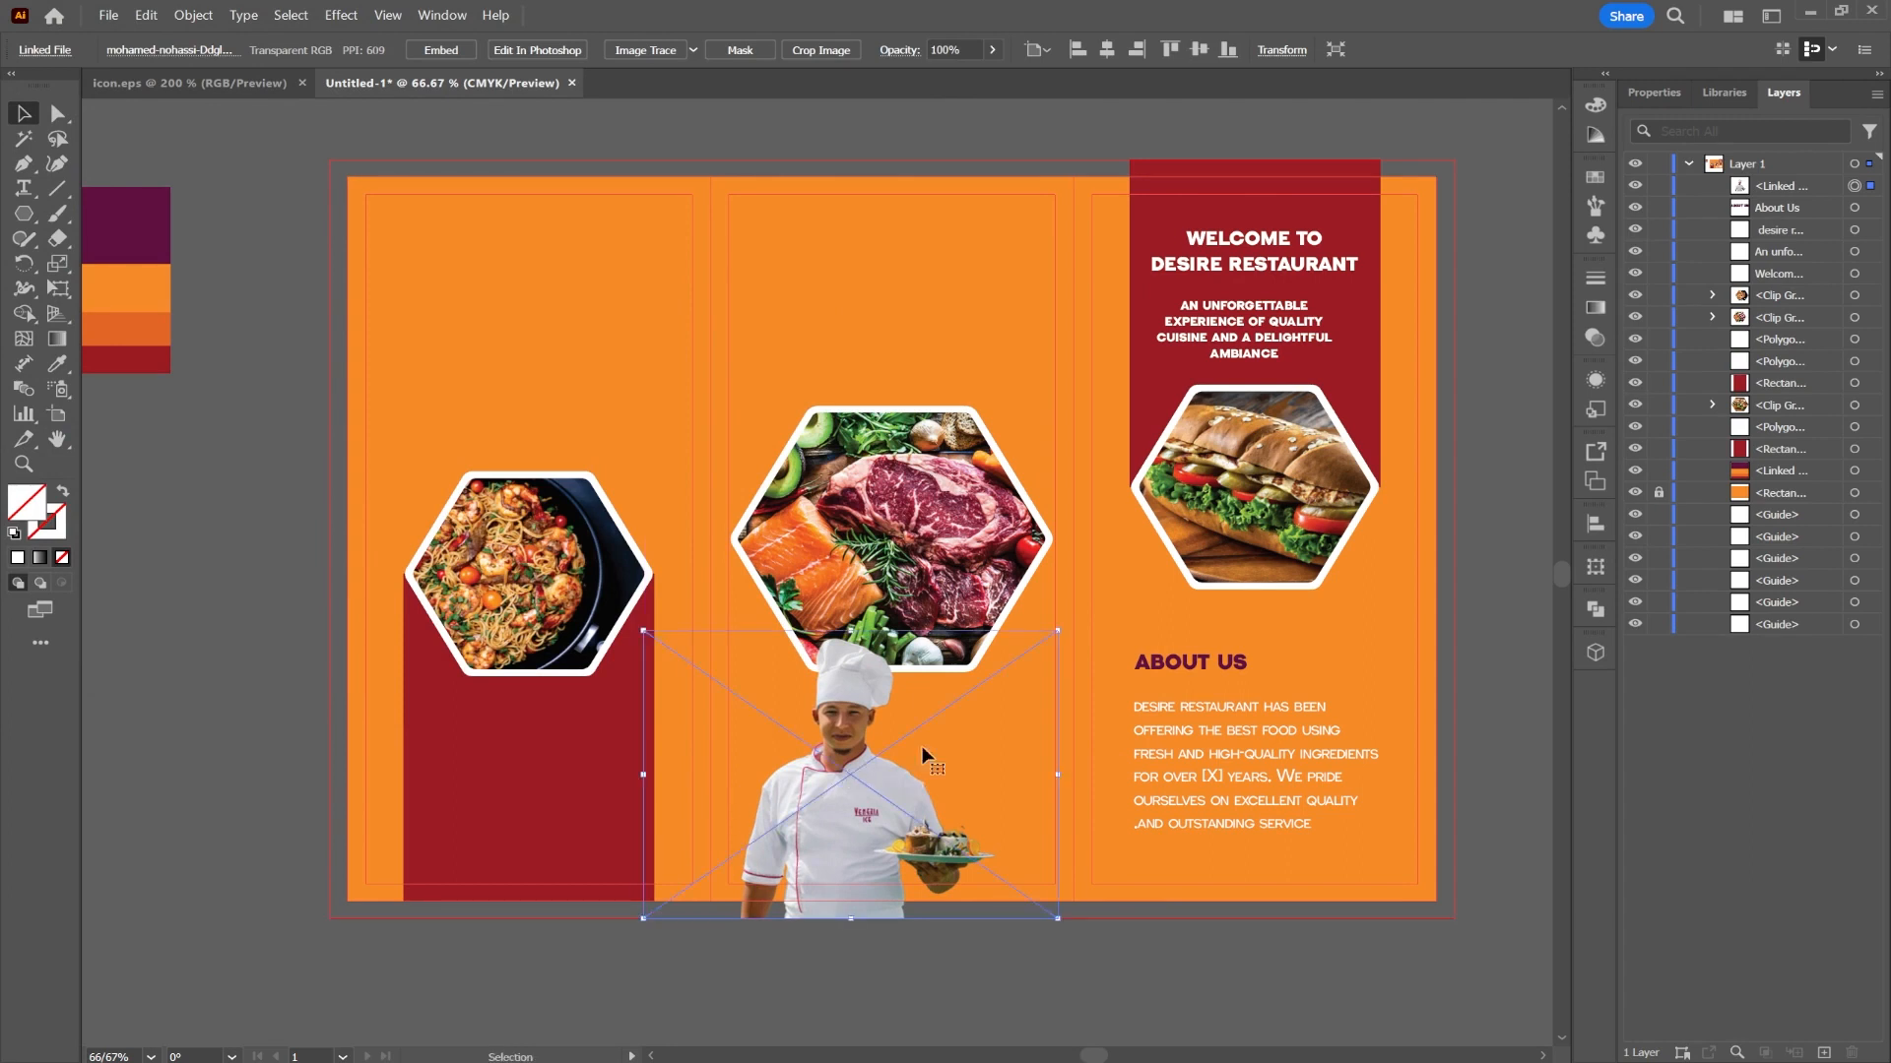
click(292, 203)
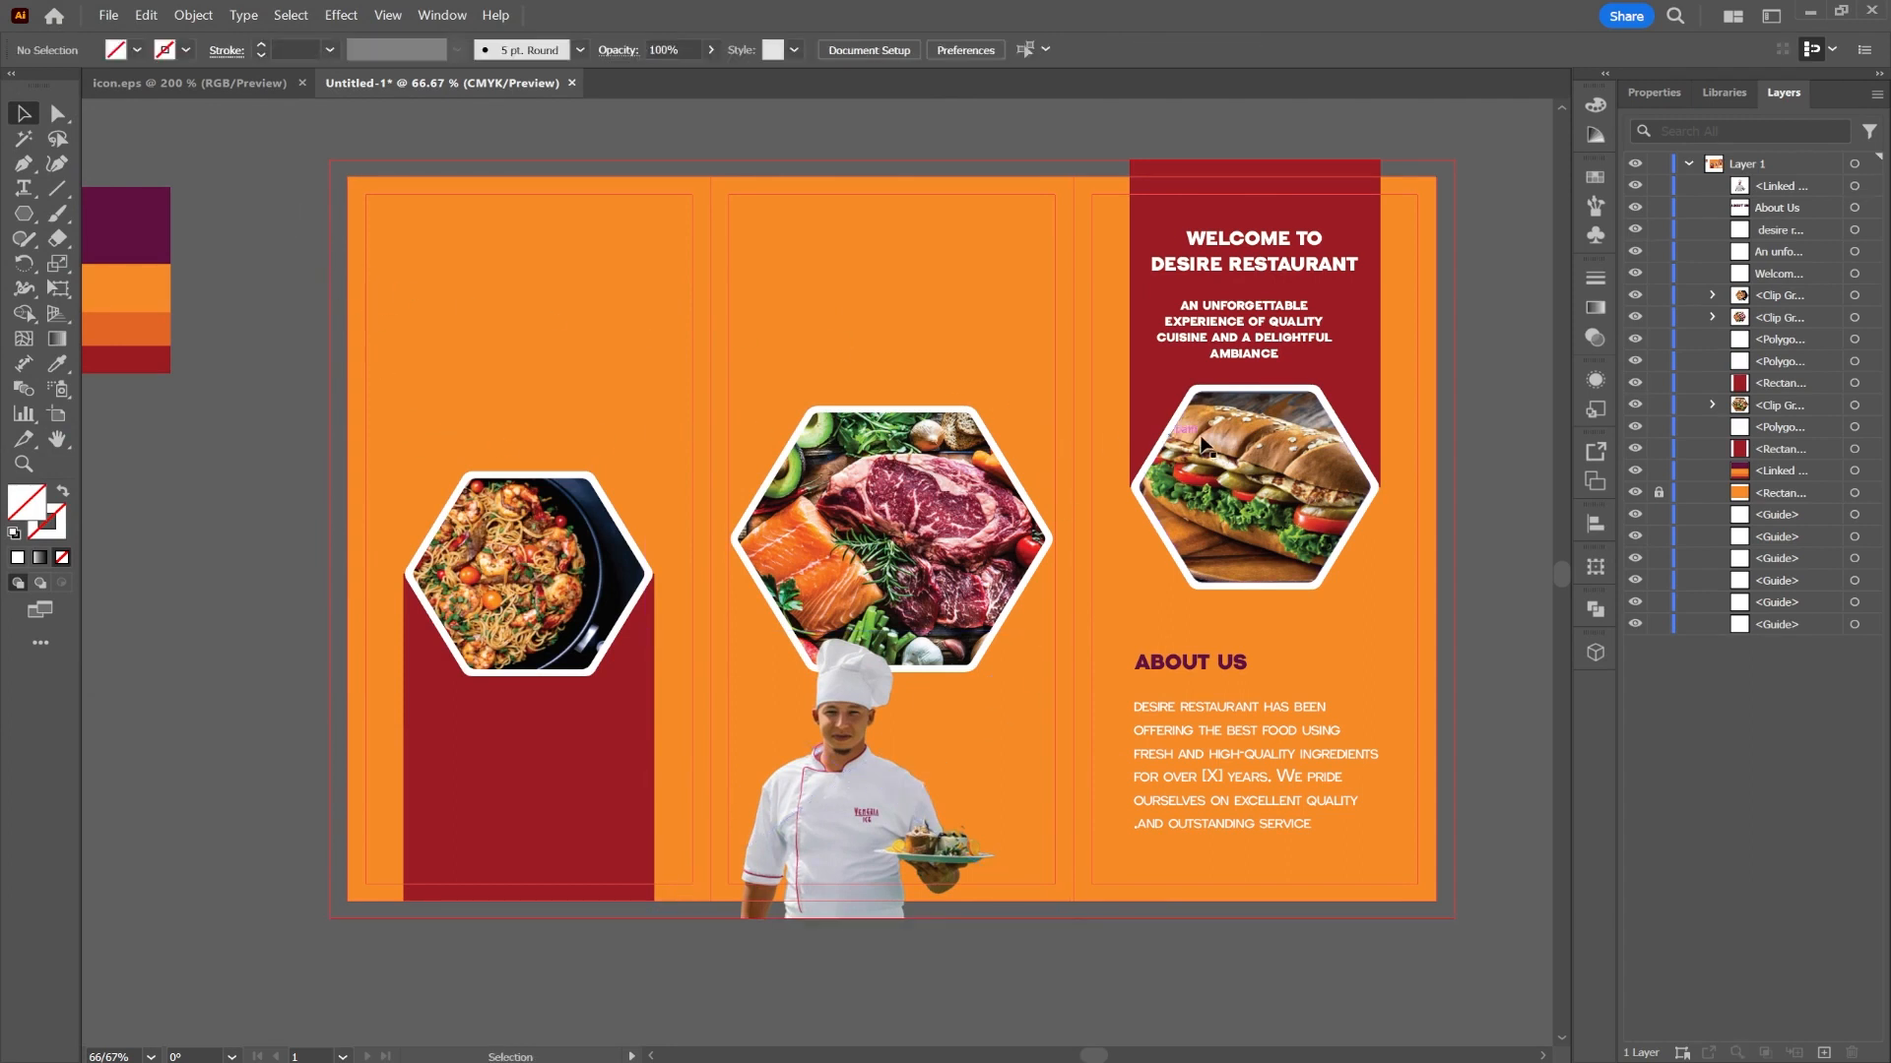
- Set the font style of the "An unforgettable experience" paragraph in the third column to Bold
click(1243, 349)
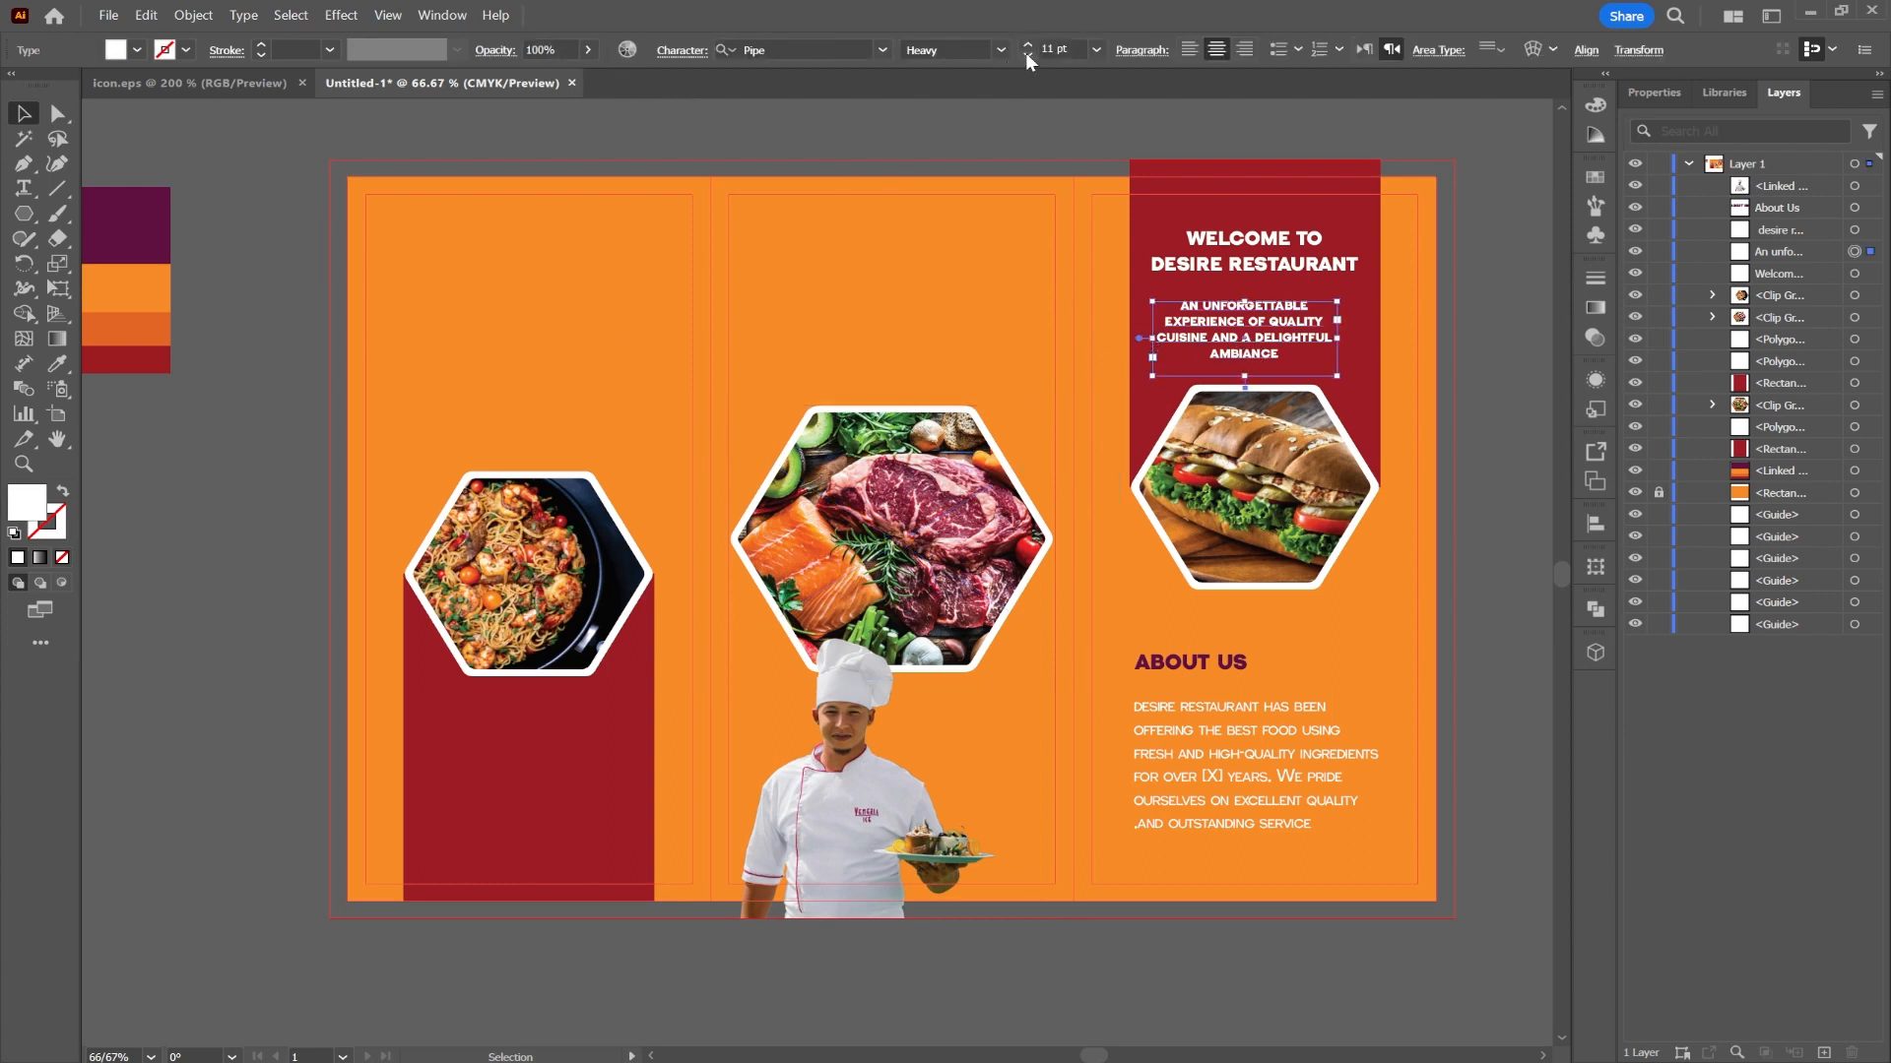
click(1000, 50)
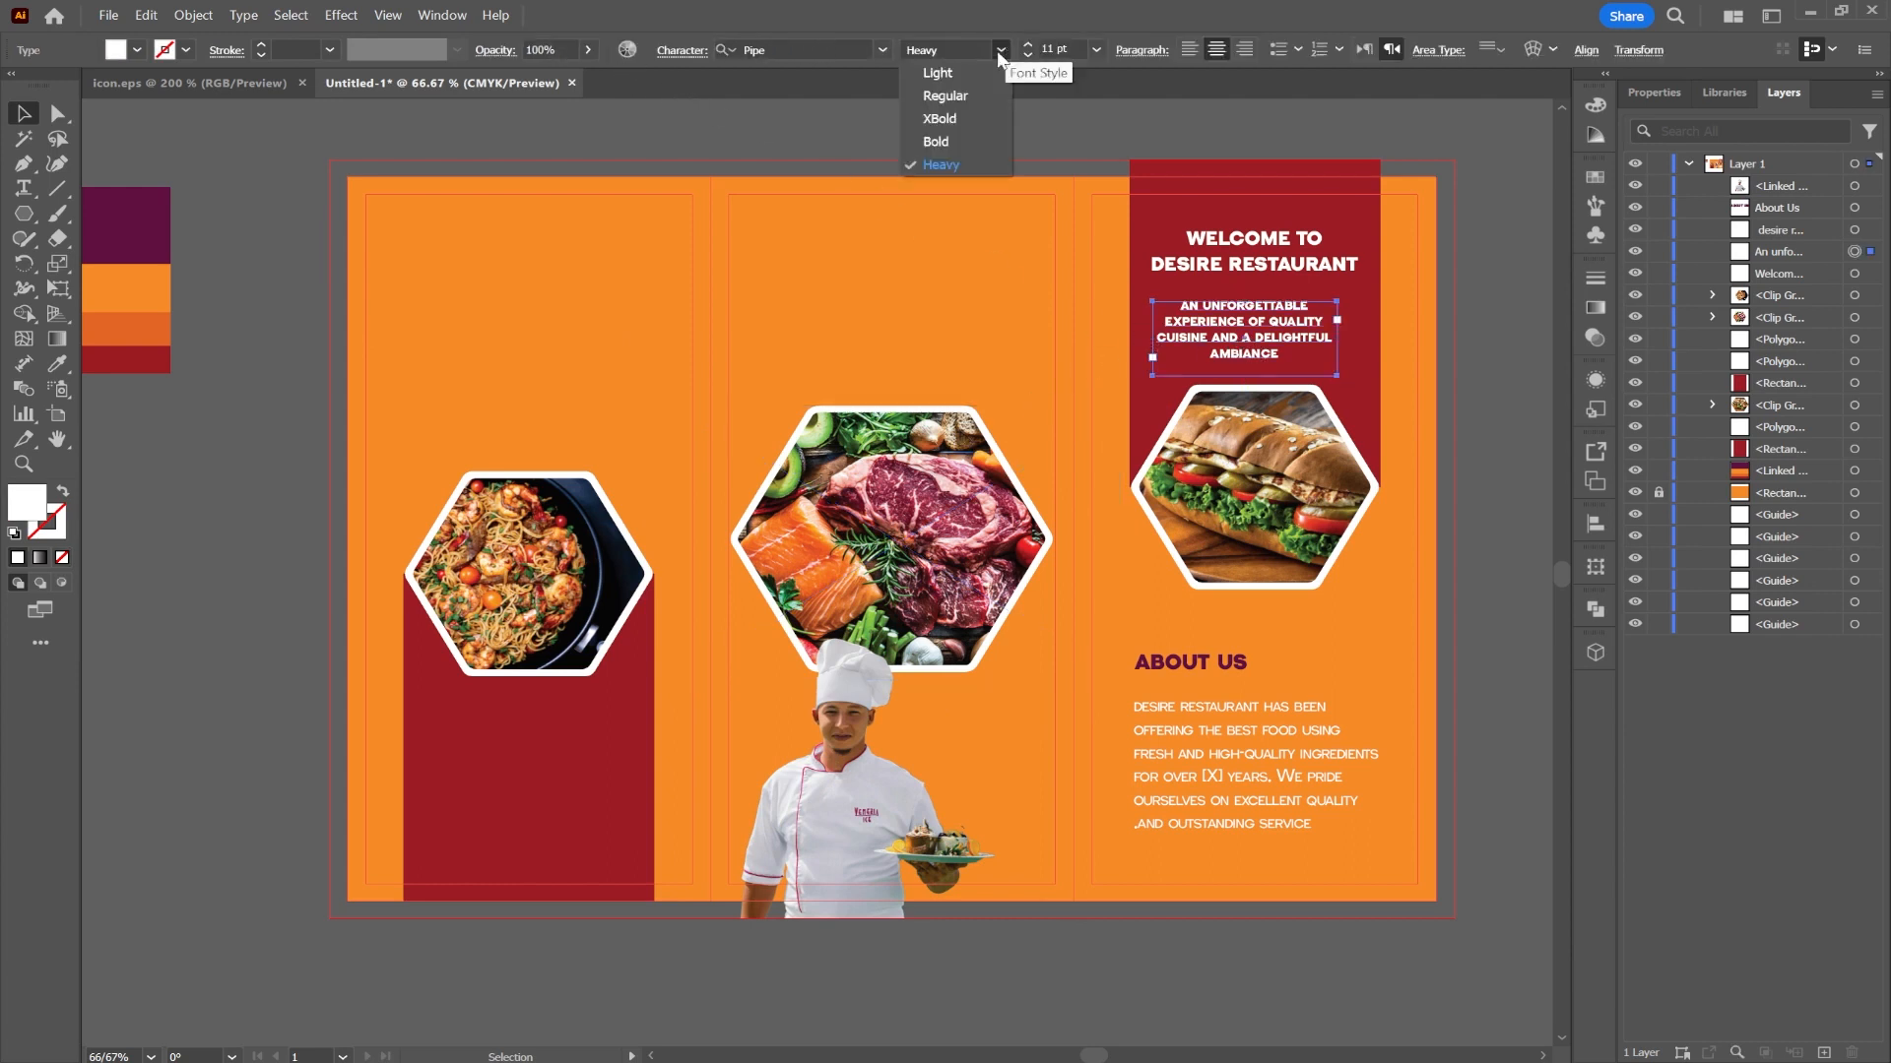
click(938, 142)
click(1304, 122)
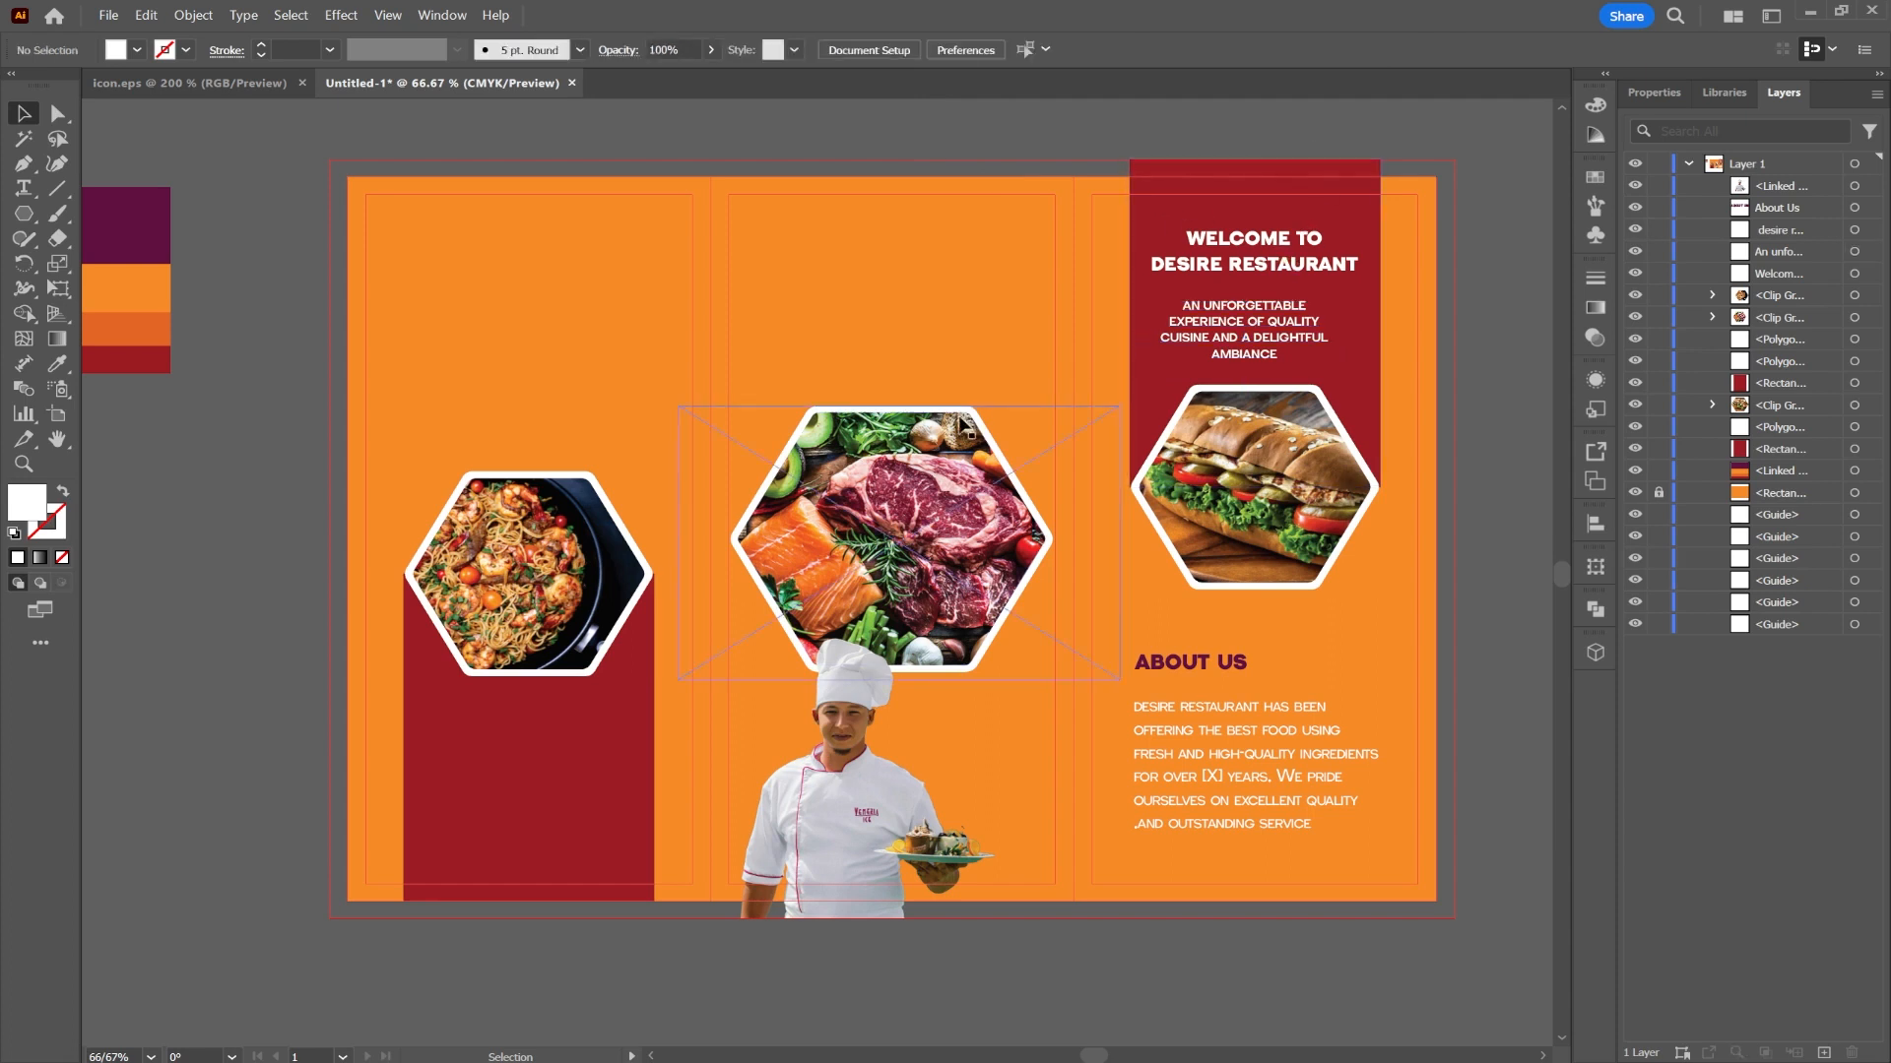
key(a)
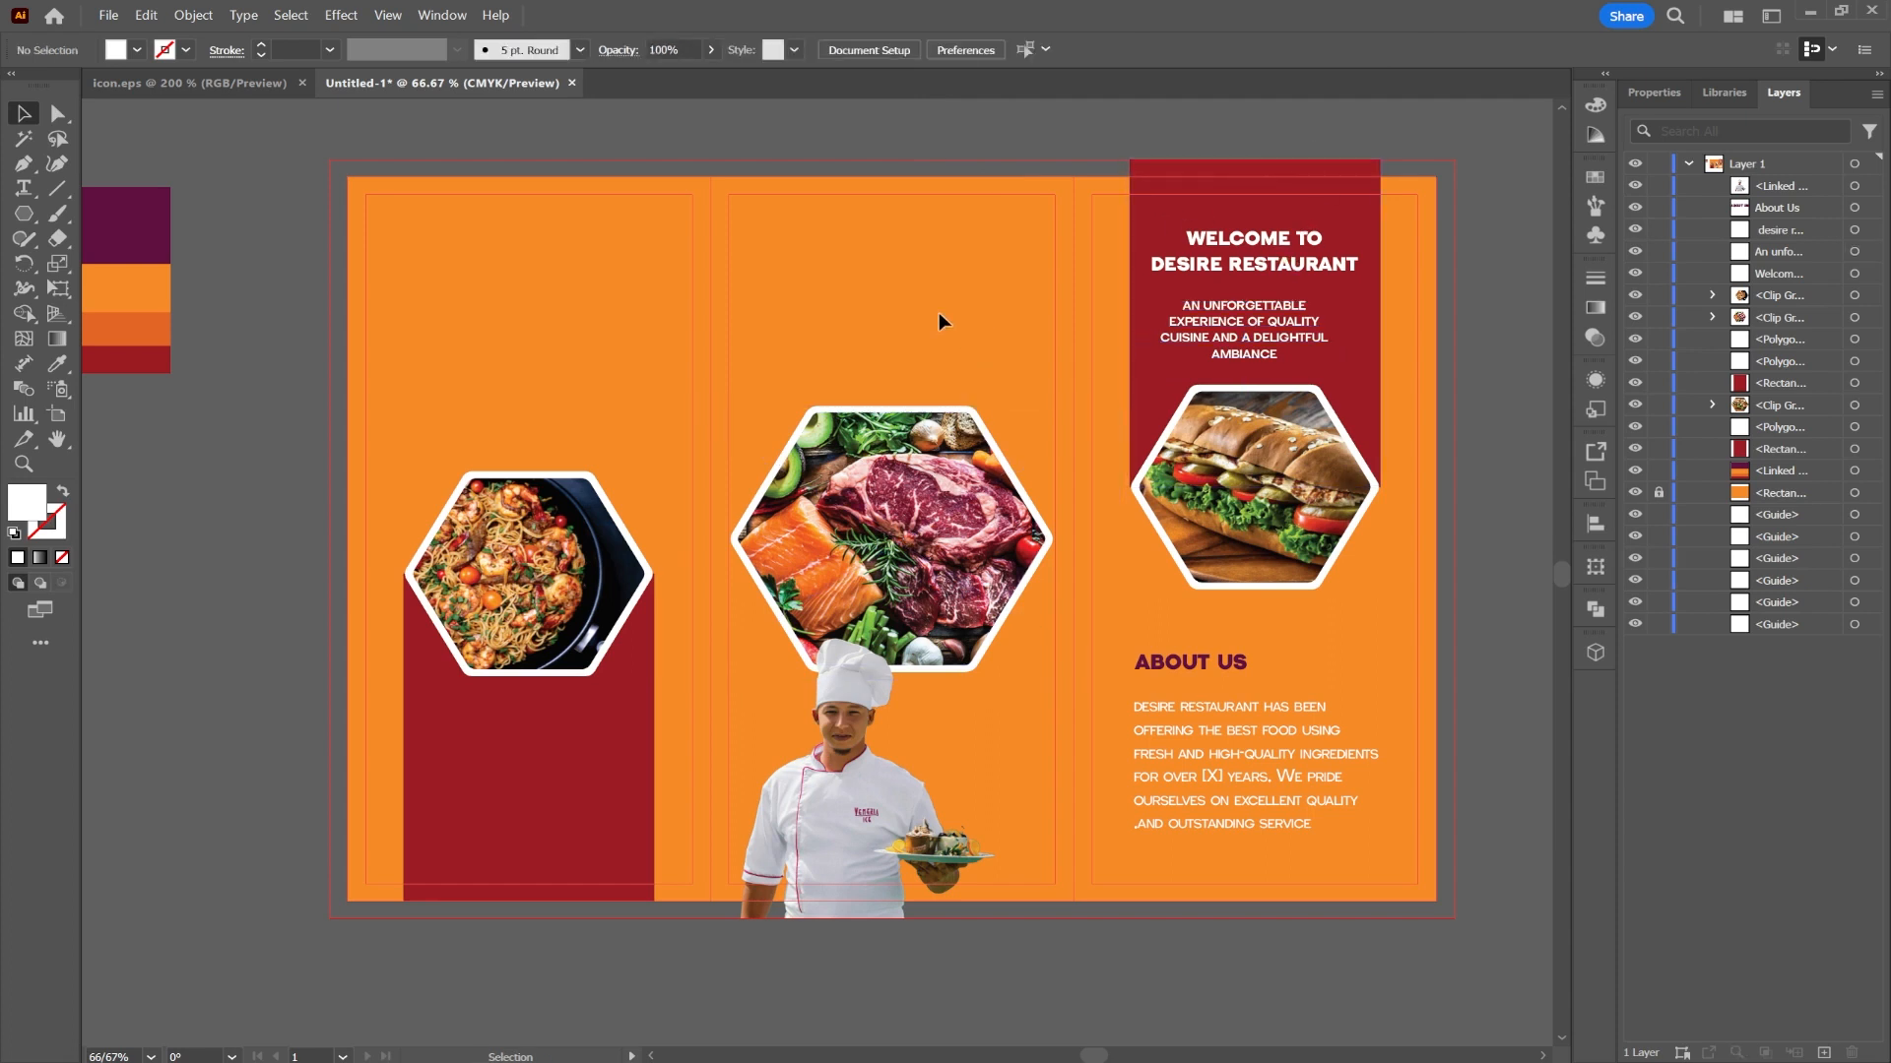
- Copy the five restaurant feature lines, from the diverse menu to the children's menu, from icon.eps into the brochure document
click(208, 85)
click(754, 246)
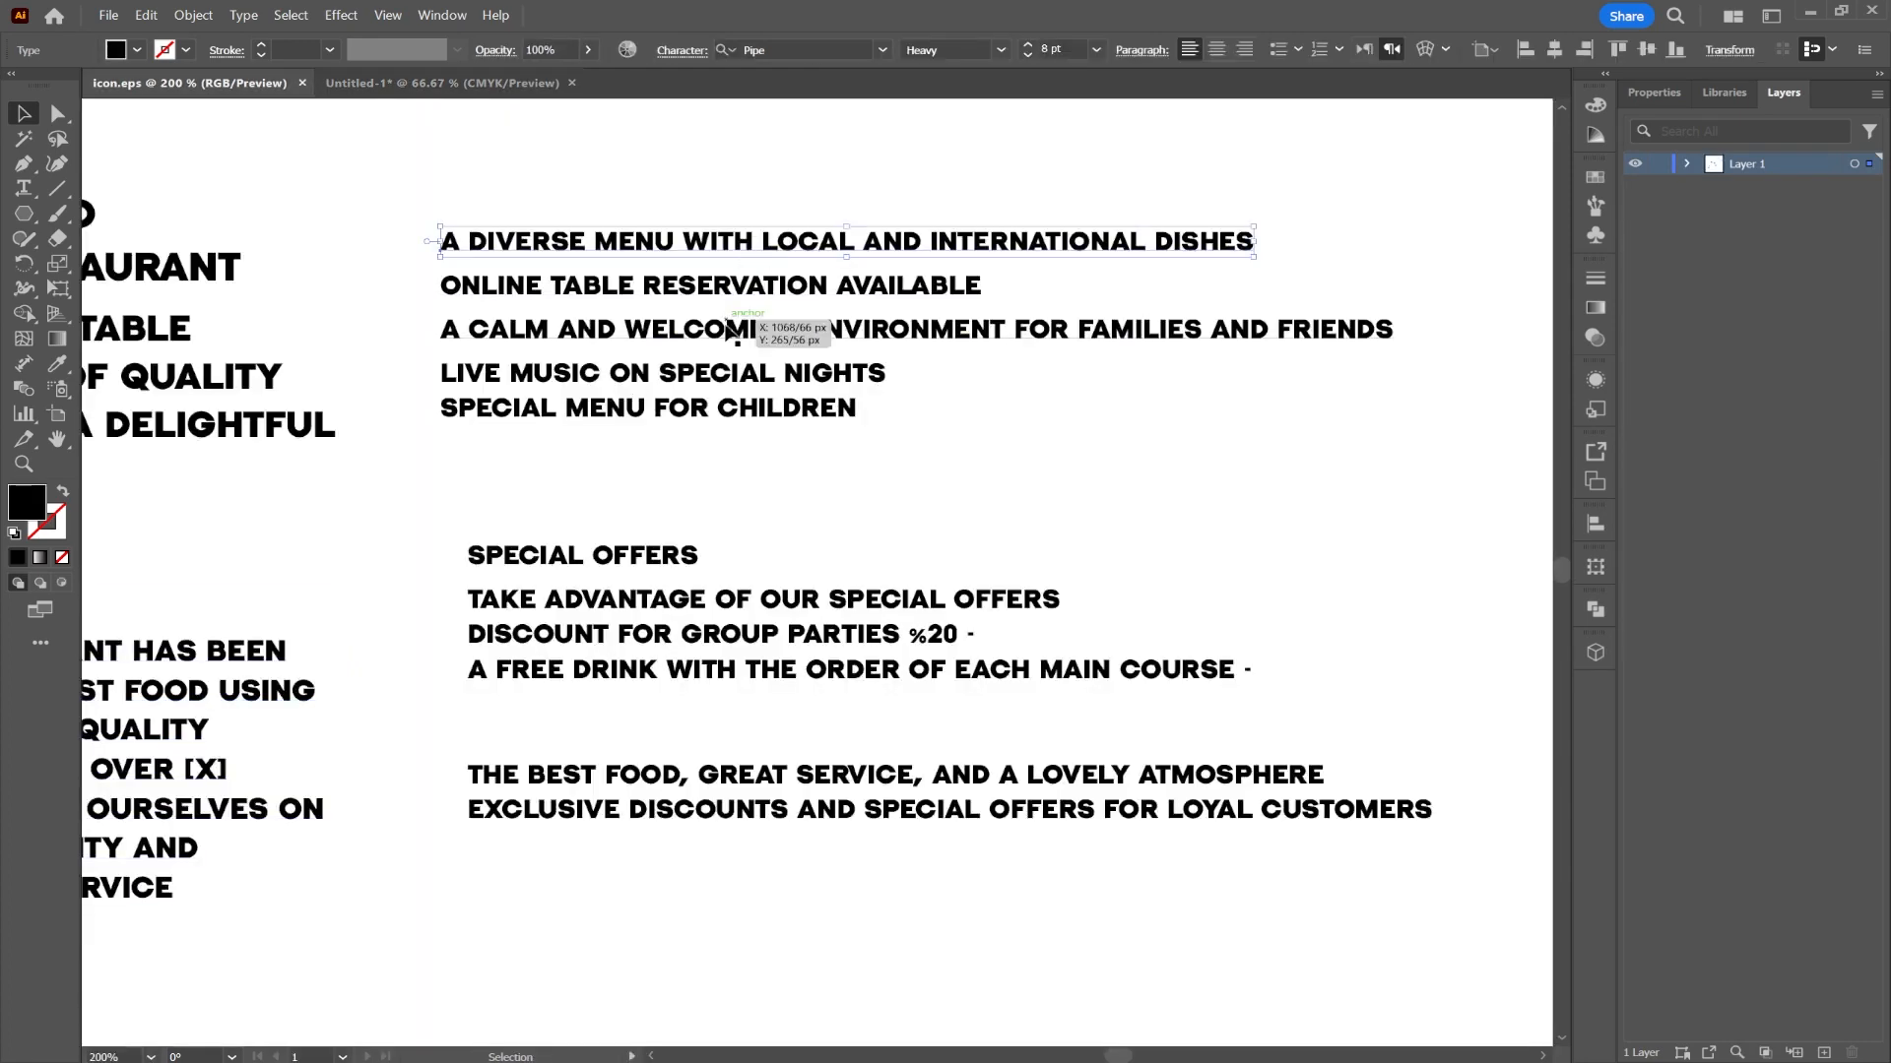
click(624, 242)
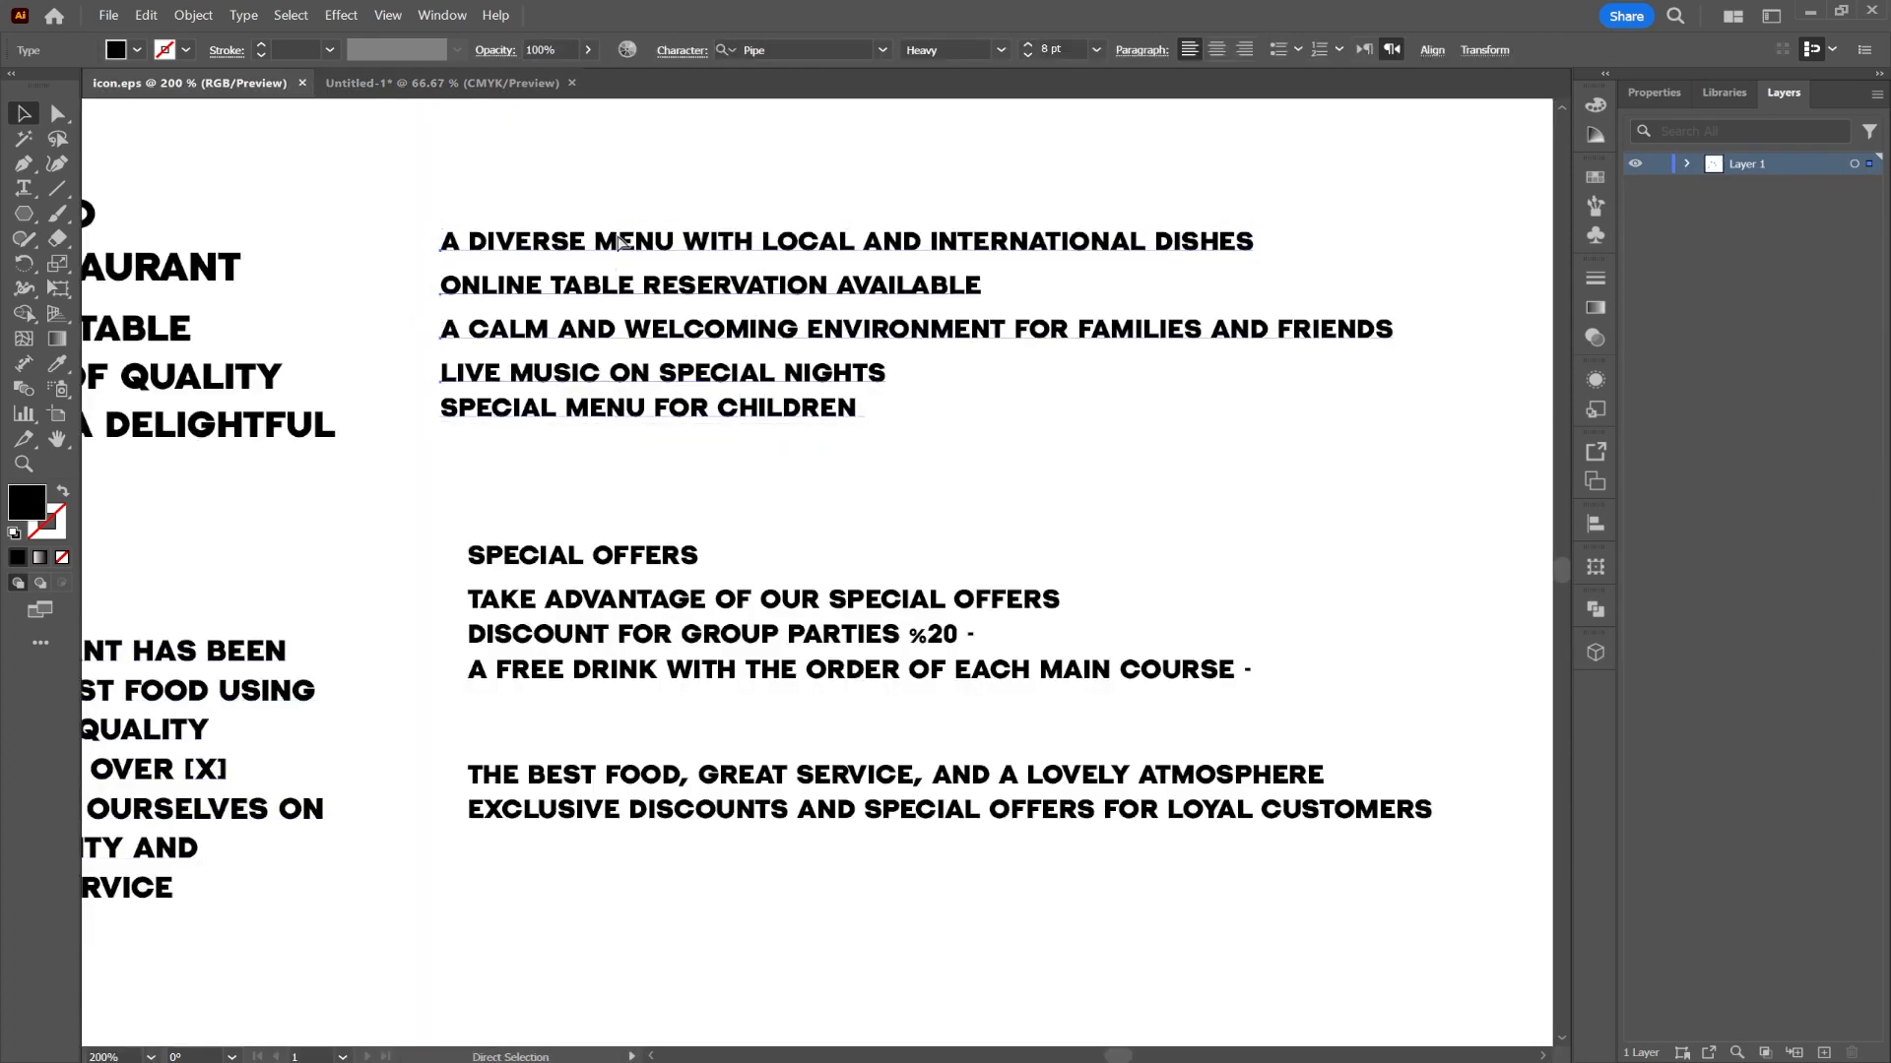
click(357, 85)
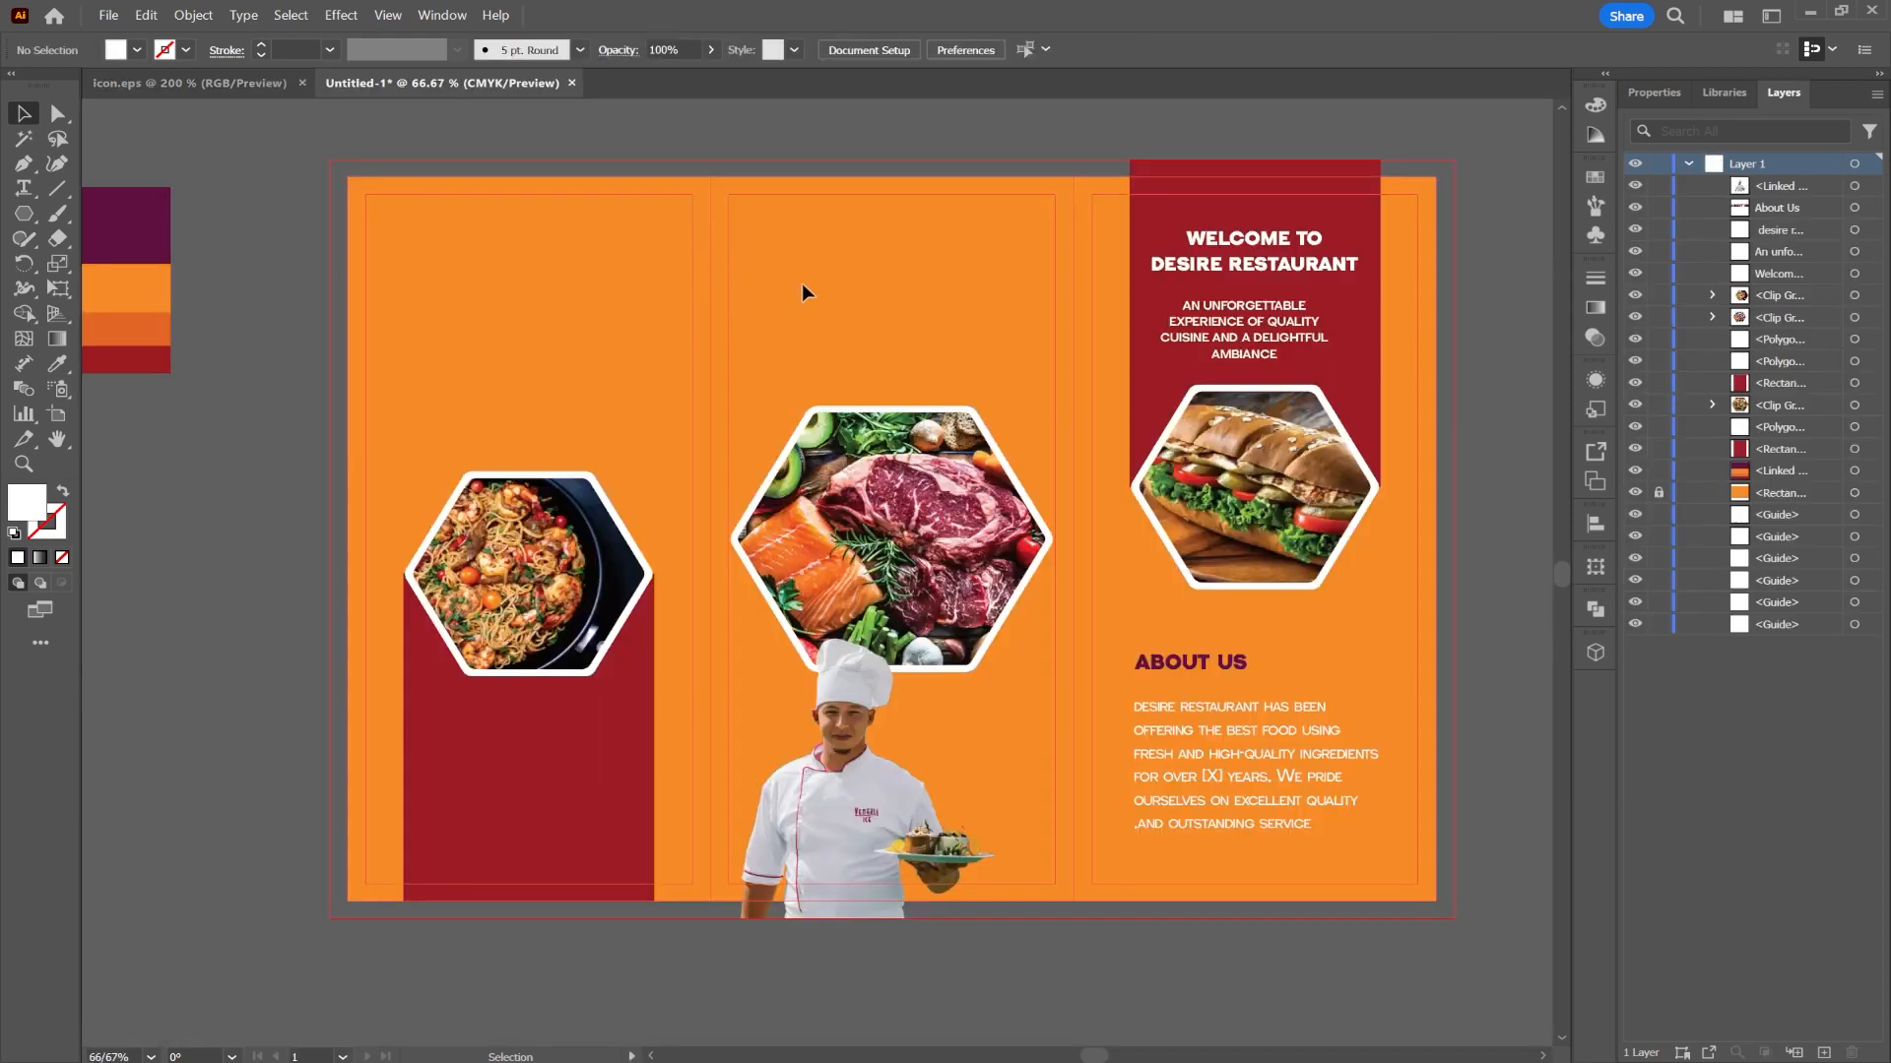
key(ctrl+v)
- Fill the pasted feature lines with white and move them to the top of the first column
click(136, 49)
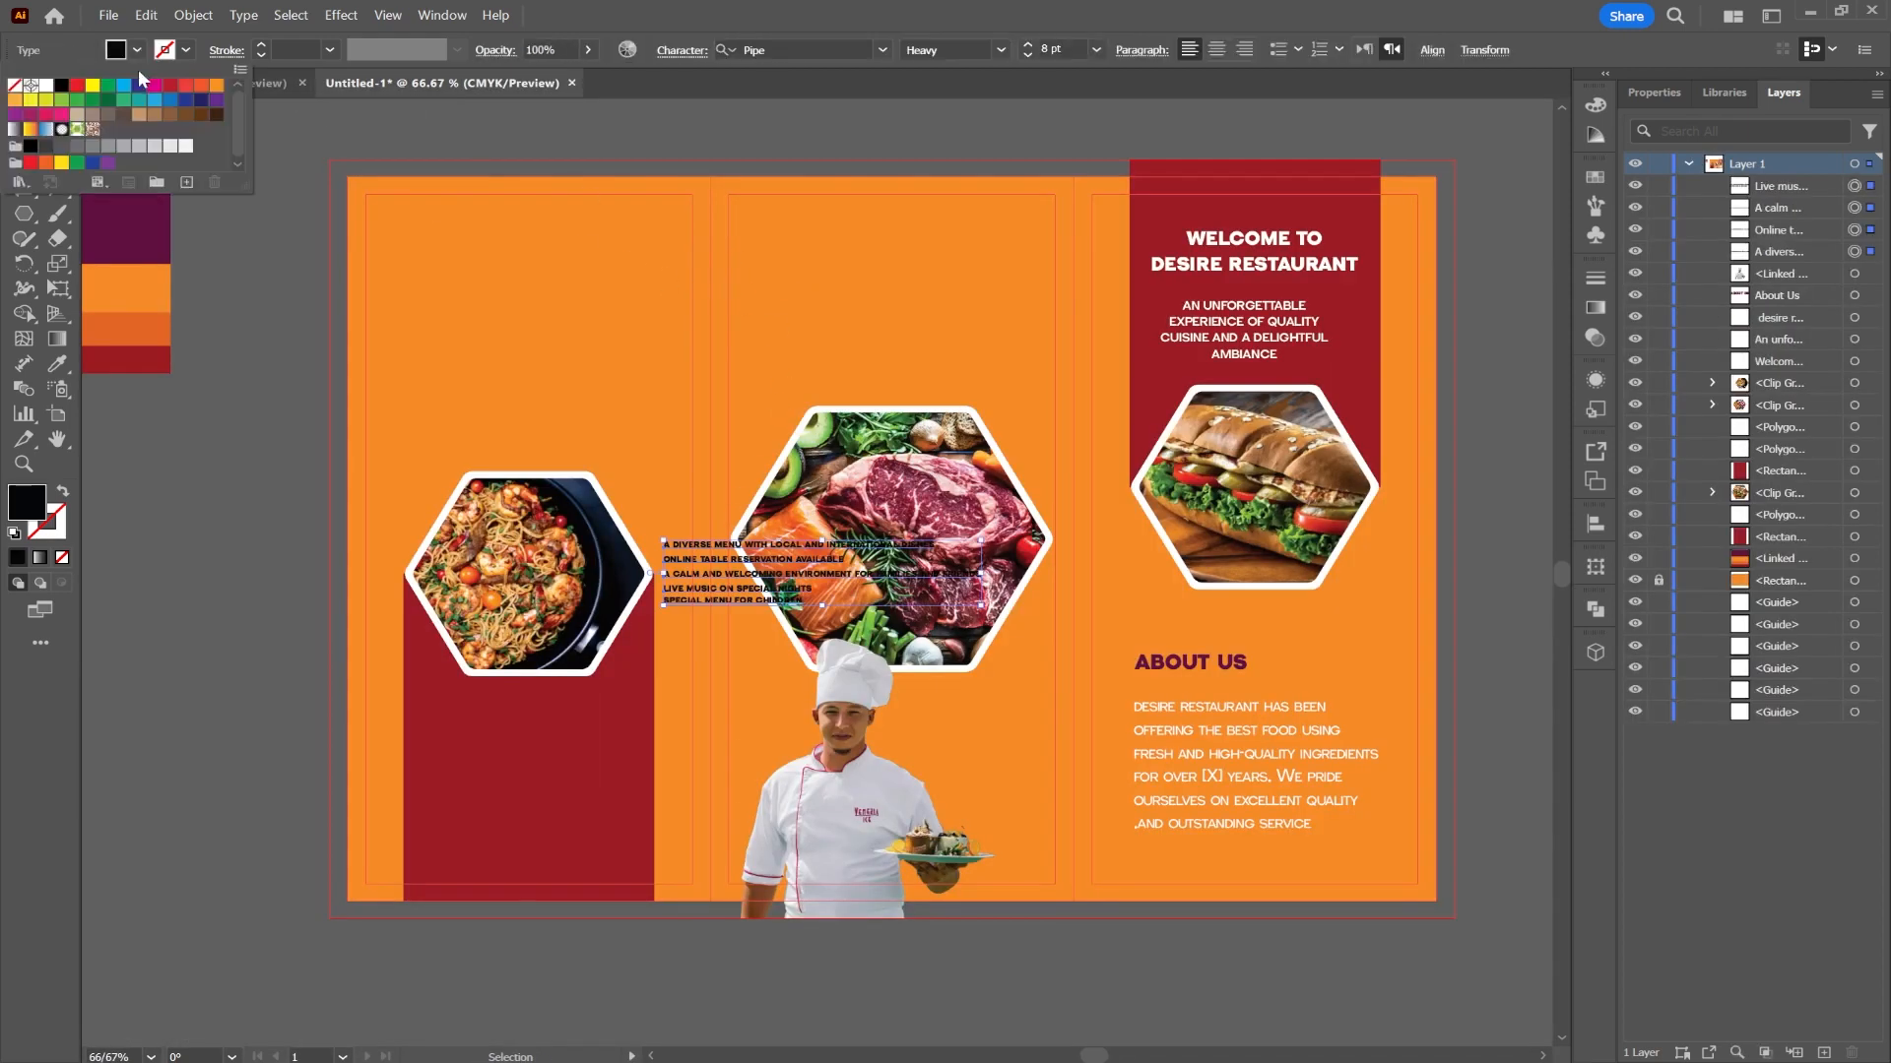
click(46, 84)
click(689, 579)
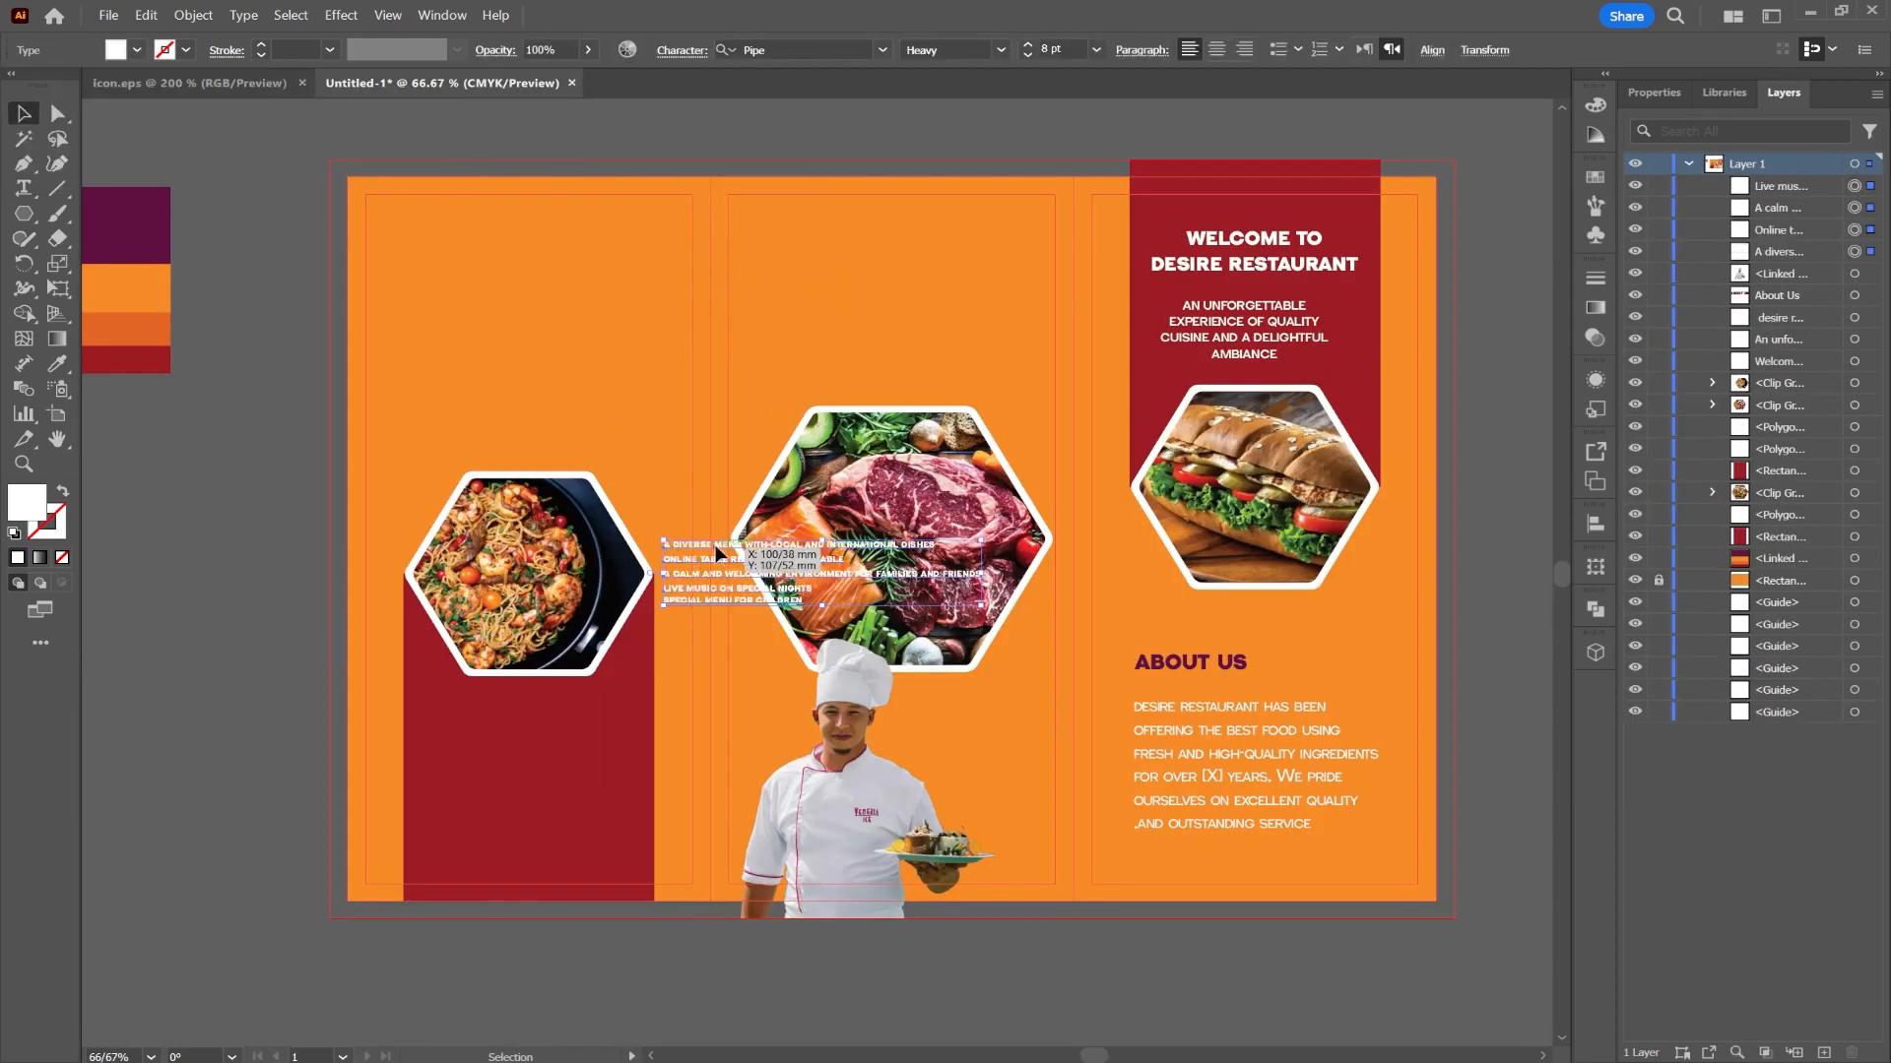
drag(714, 545, 516, 256)
click(346, 158)
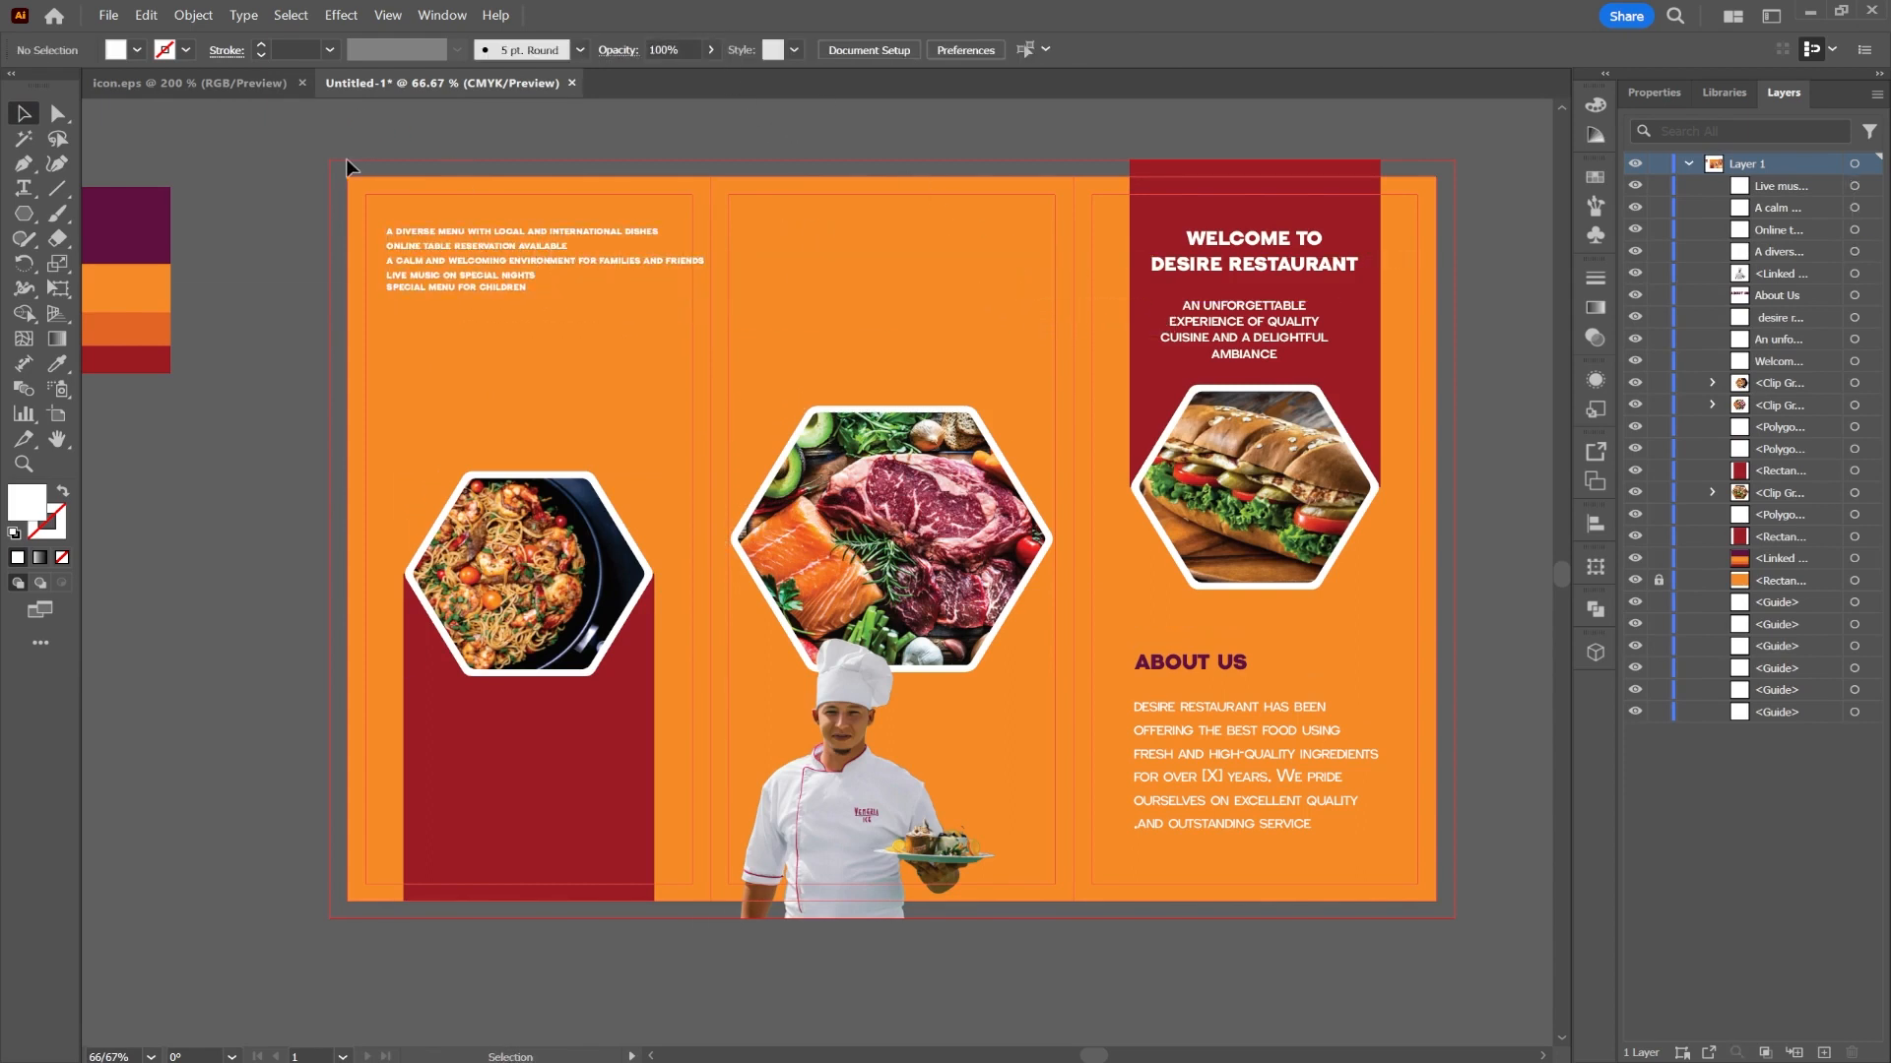
- Create an area text box above the middle hexagon containing "A DIVERSE MENU WITH LOCAL AND INTERNATIONAL DISHES"
click(24, 191)
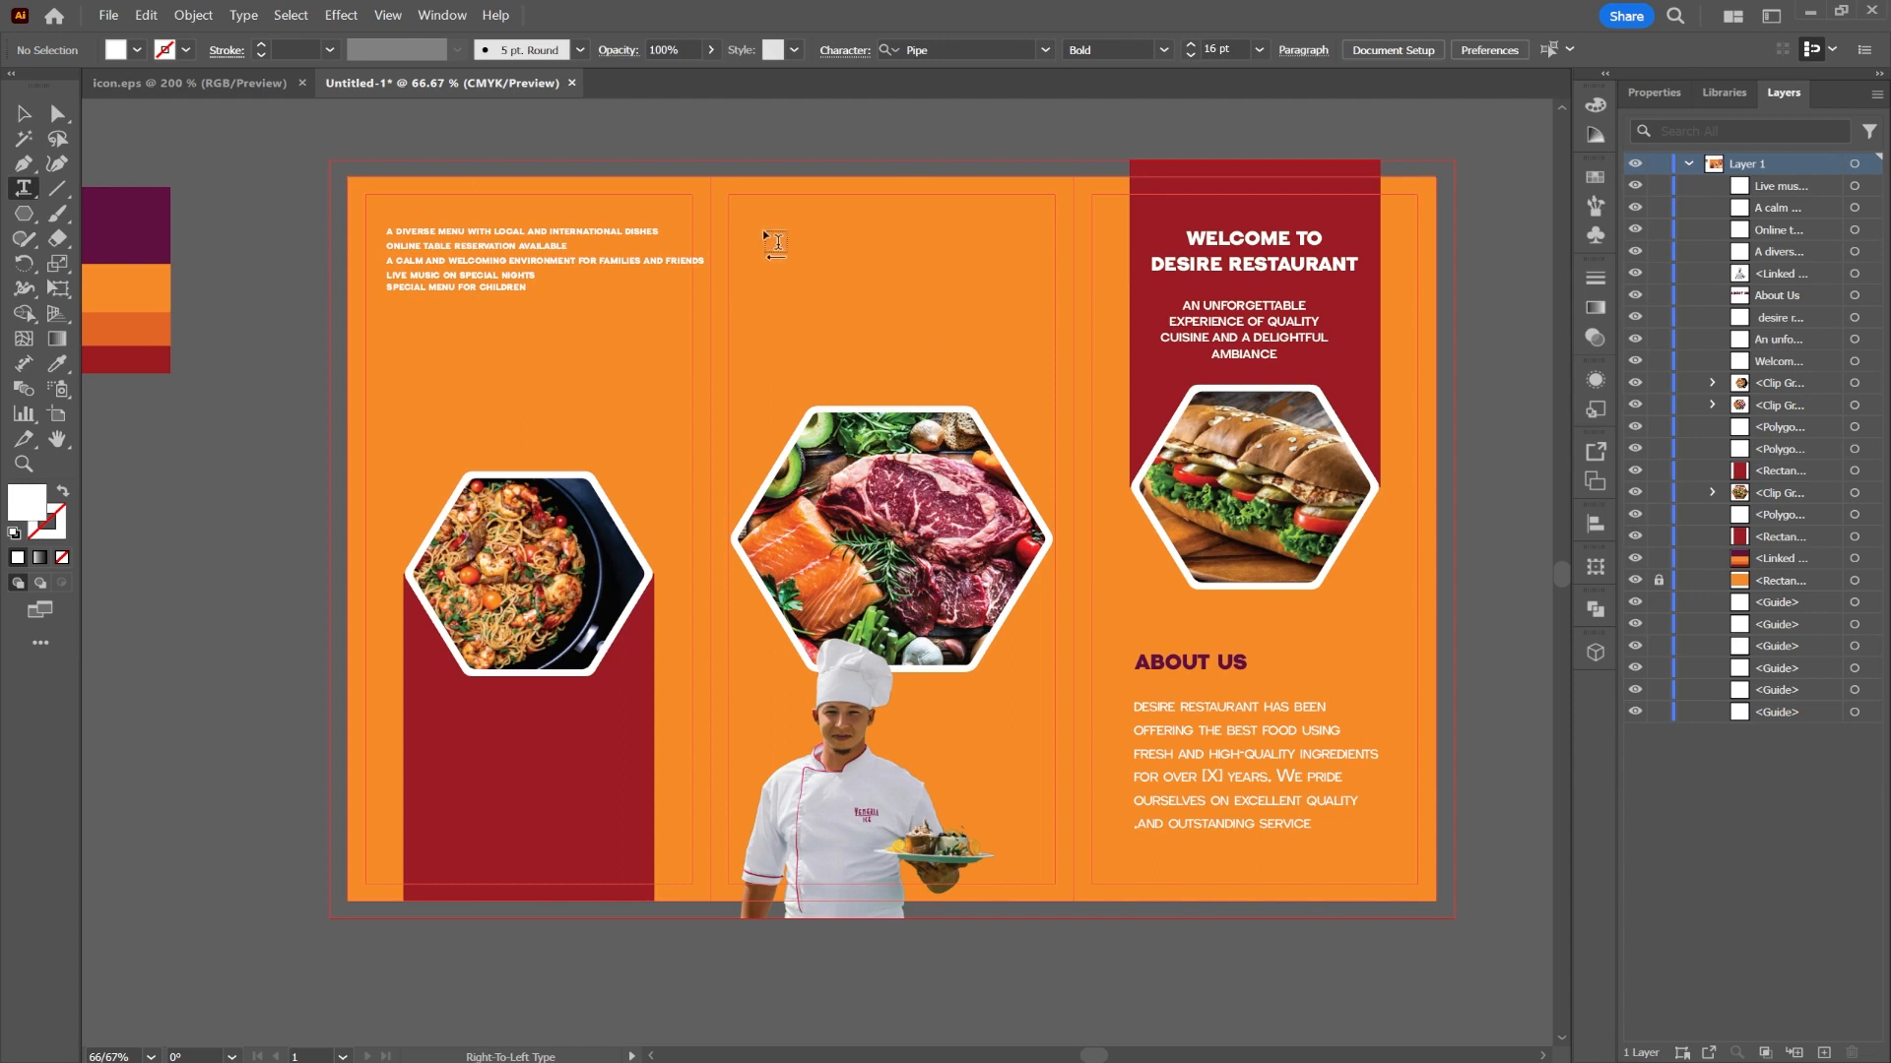
drag(768, 232, 1031, 407)
click(482, 247)
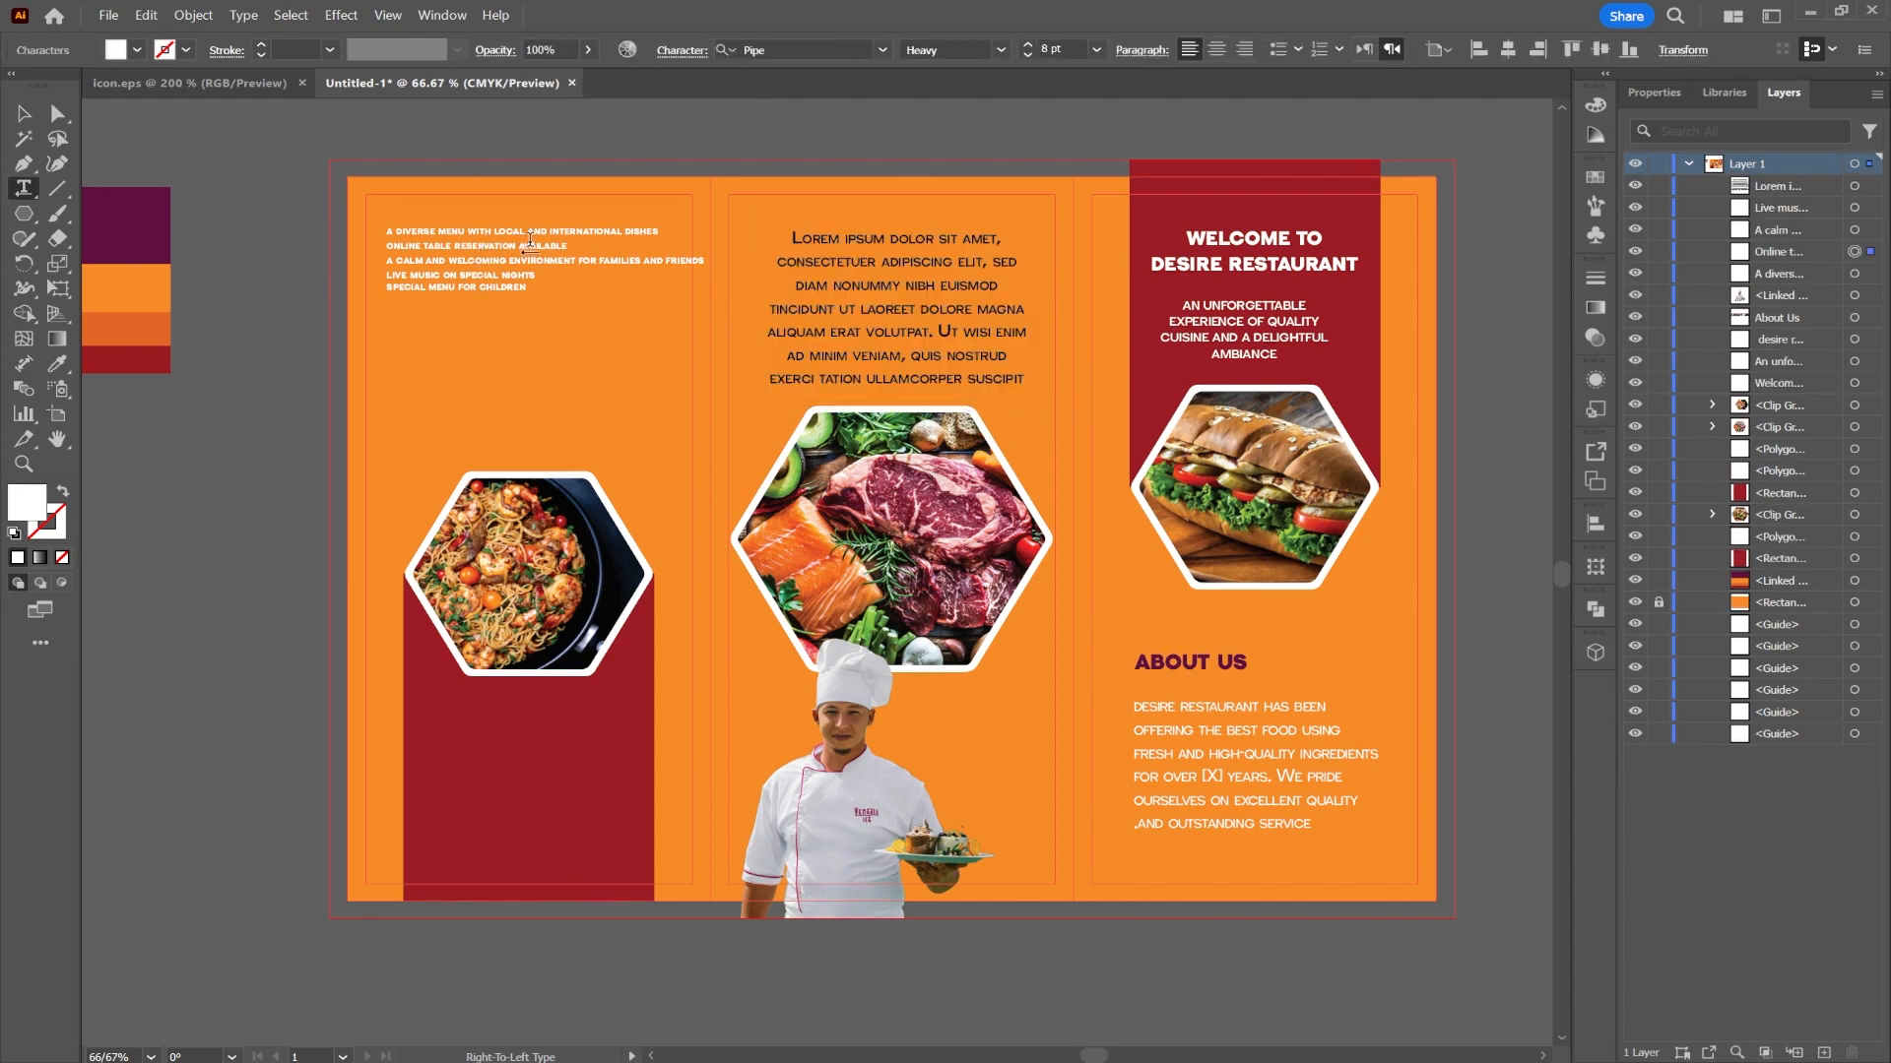
drag(540, 253, 681, 251)
click(865, 285)
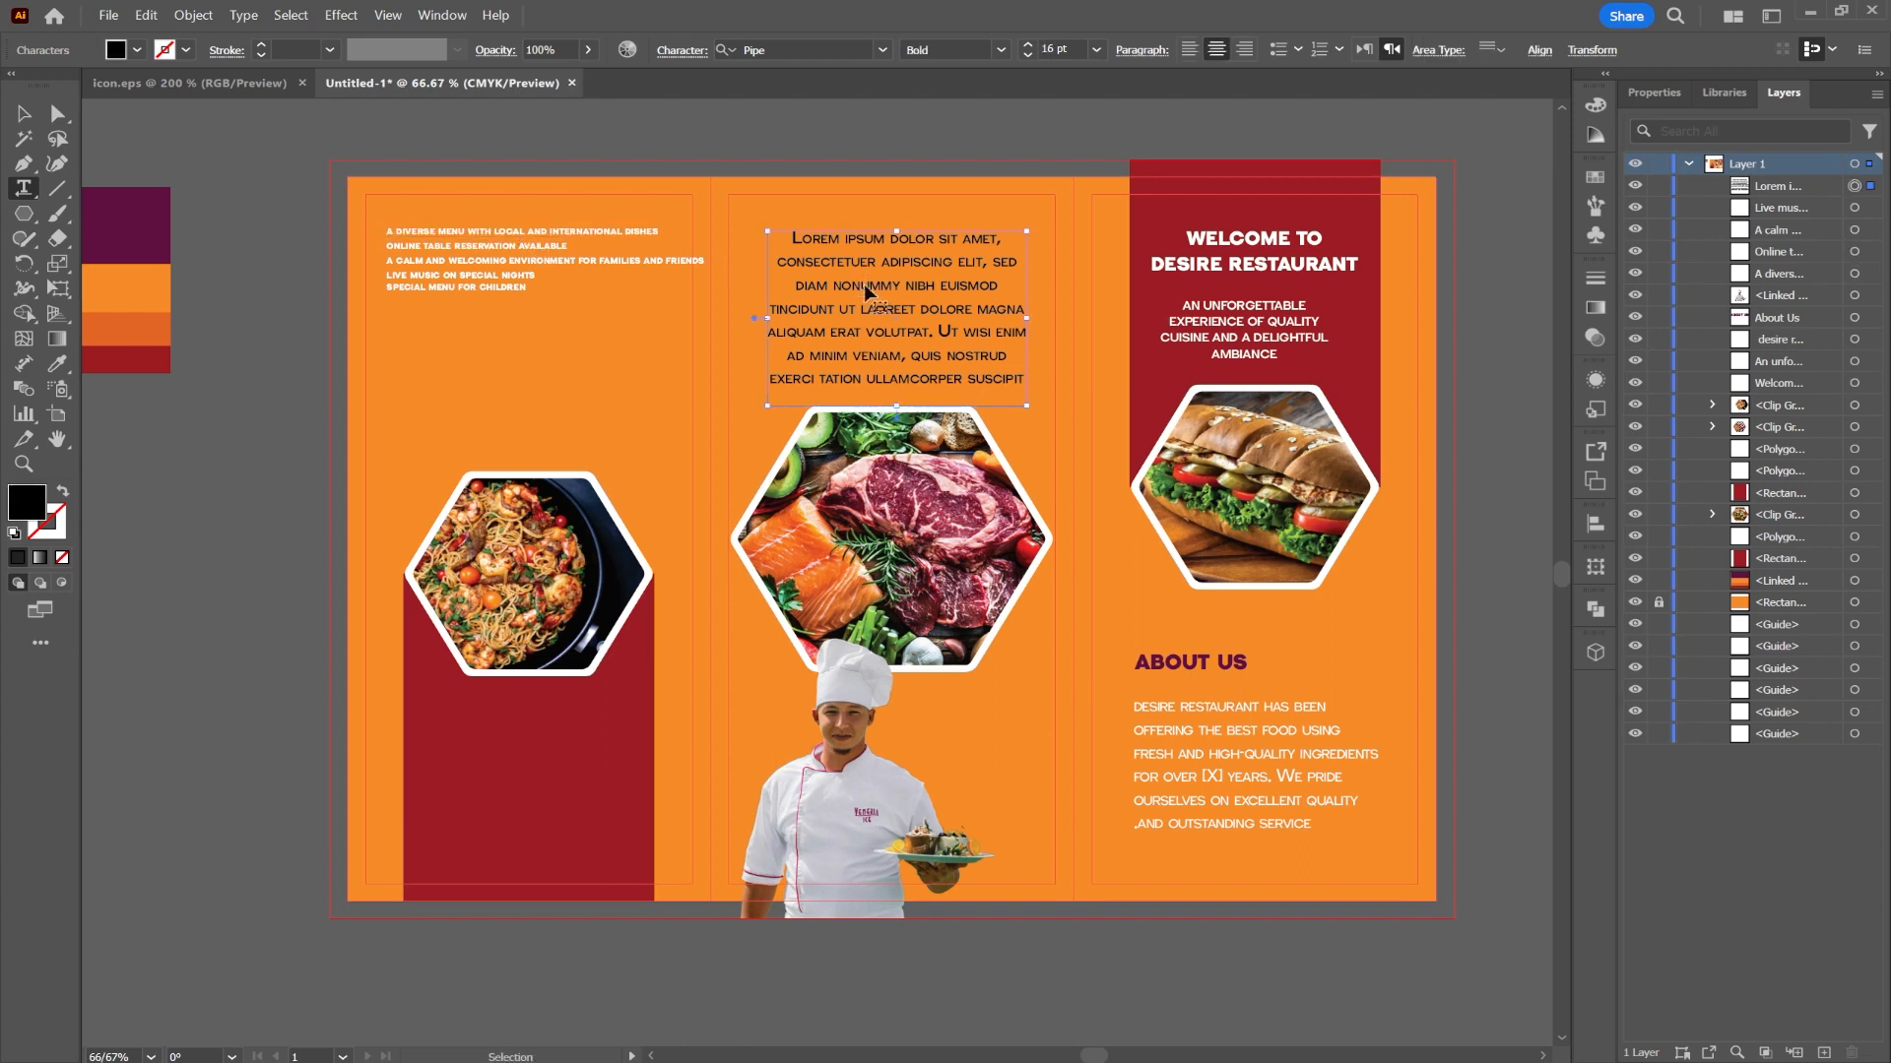
key(ctrl+a)
text(A DIVERSE MENU WITH LOCAL AND INTERNATIONAL DISHES)
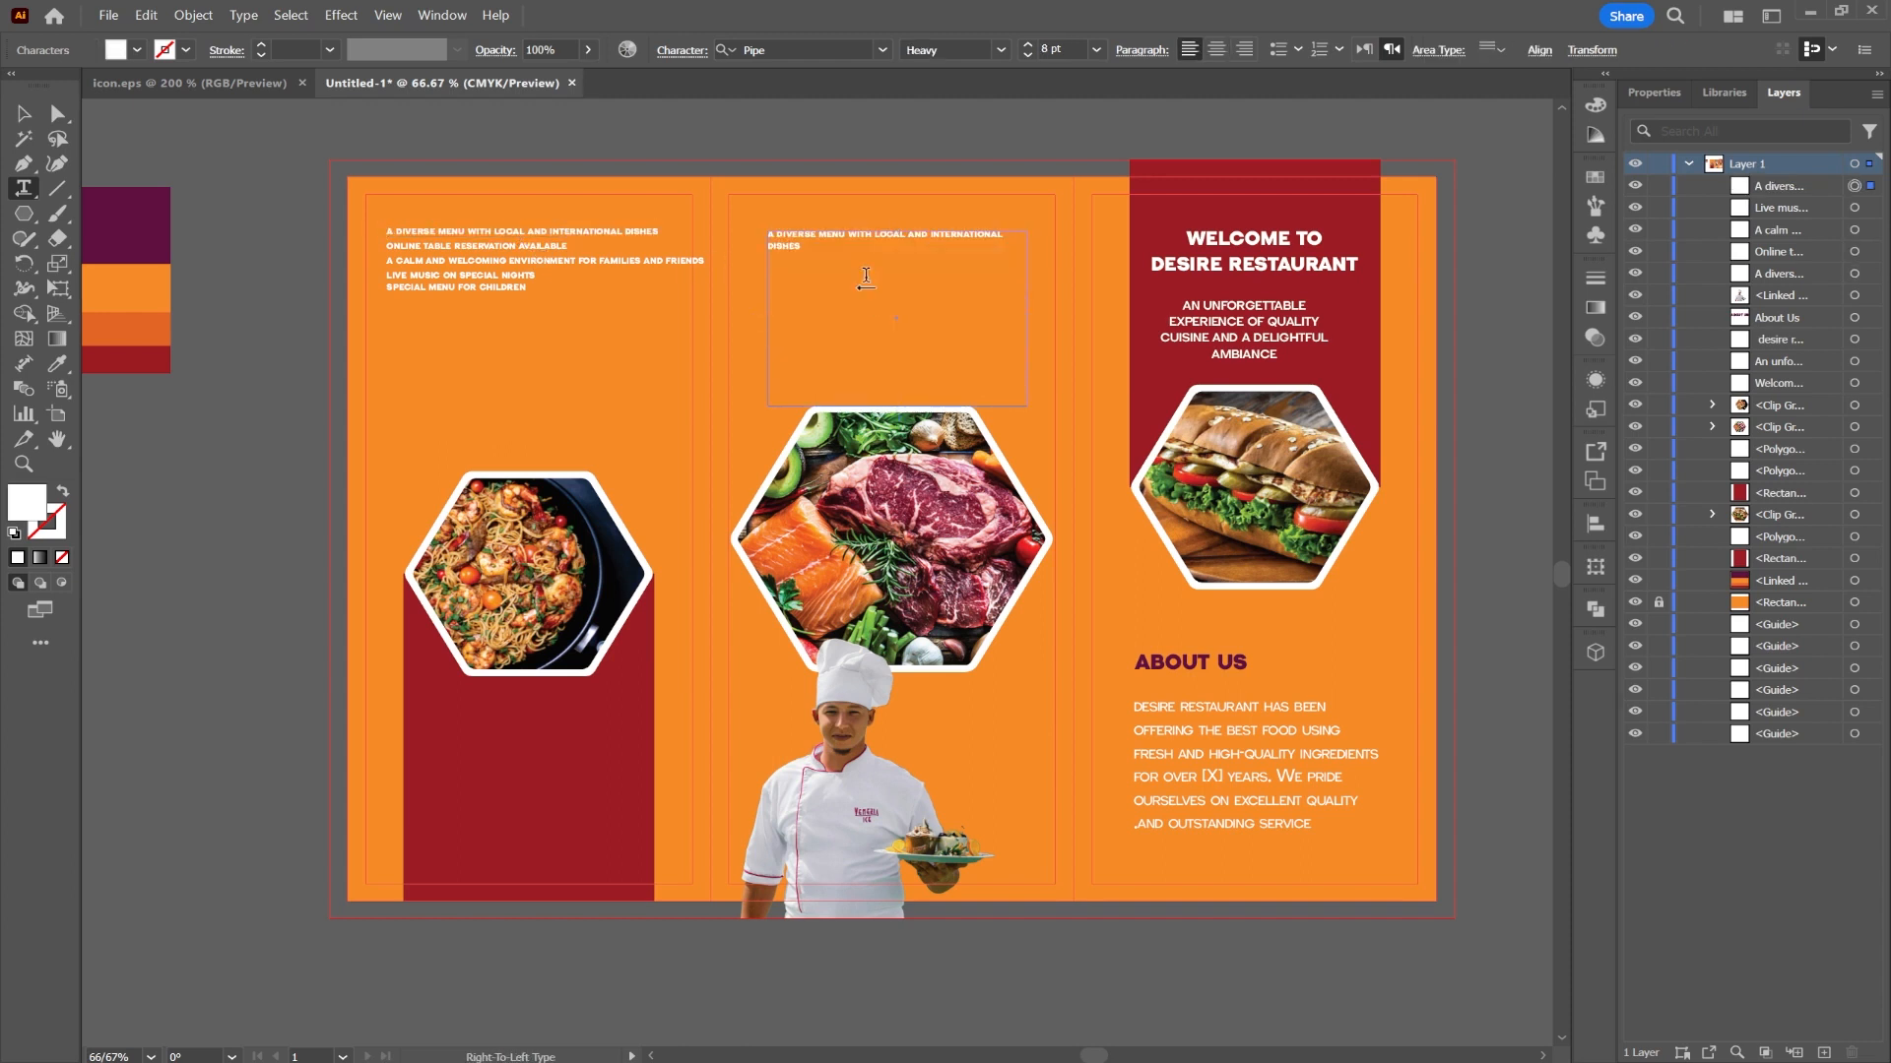
- Add "ONLINE TABLE RESERVATION AVAILABLE" as a new line in the middle column's text box
ctrl+click(488, 248)
click(807, 248)
key(Return)
key(ctrl+v)
- Copy "A CALM AND WELCOMING ENVIRONMENT FOR FAMILIES AND FRIENDS" from the first column into a new line of the middle text box
ctrl+click(517, 261)
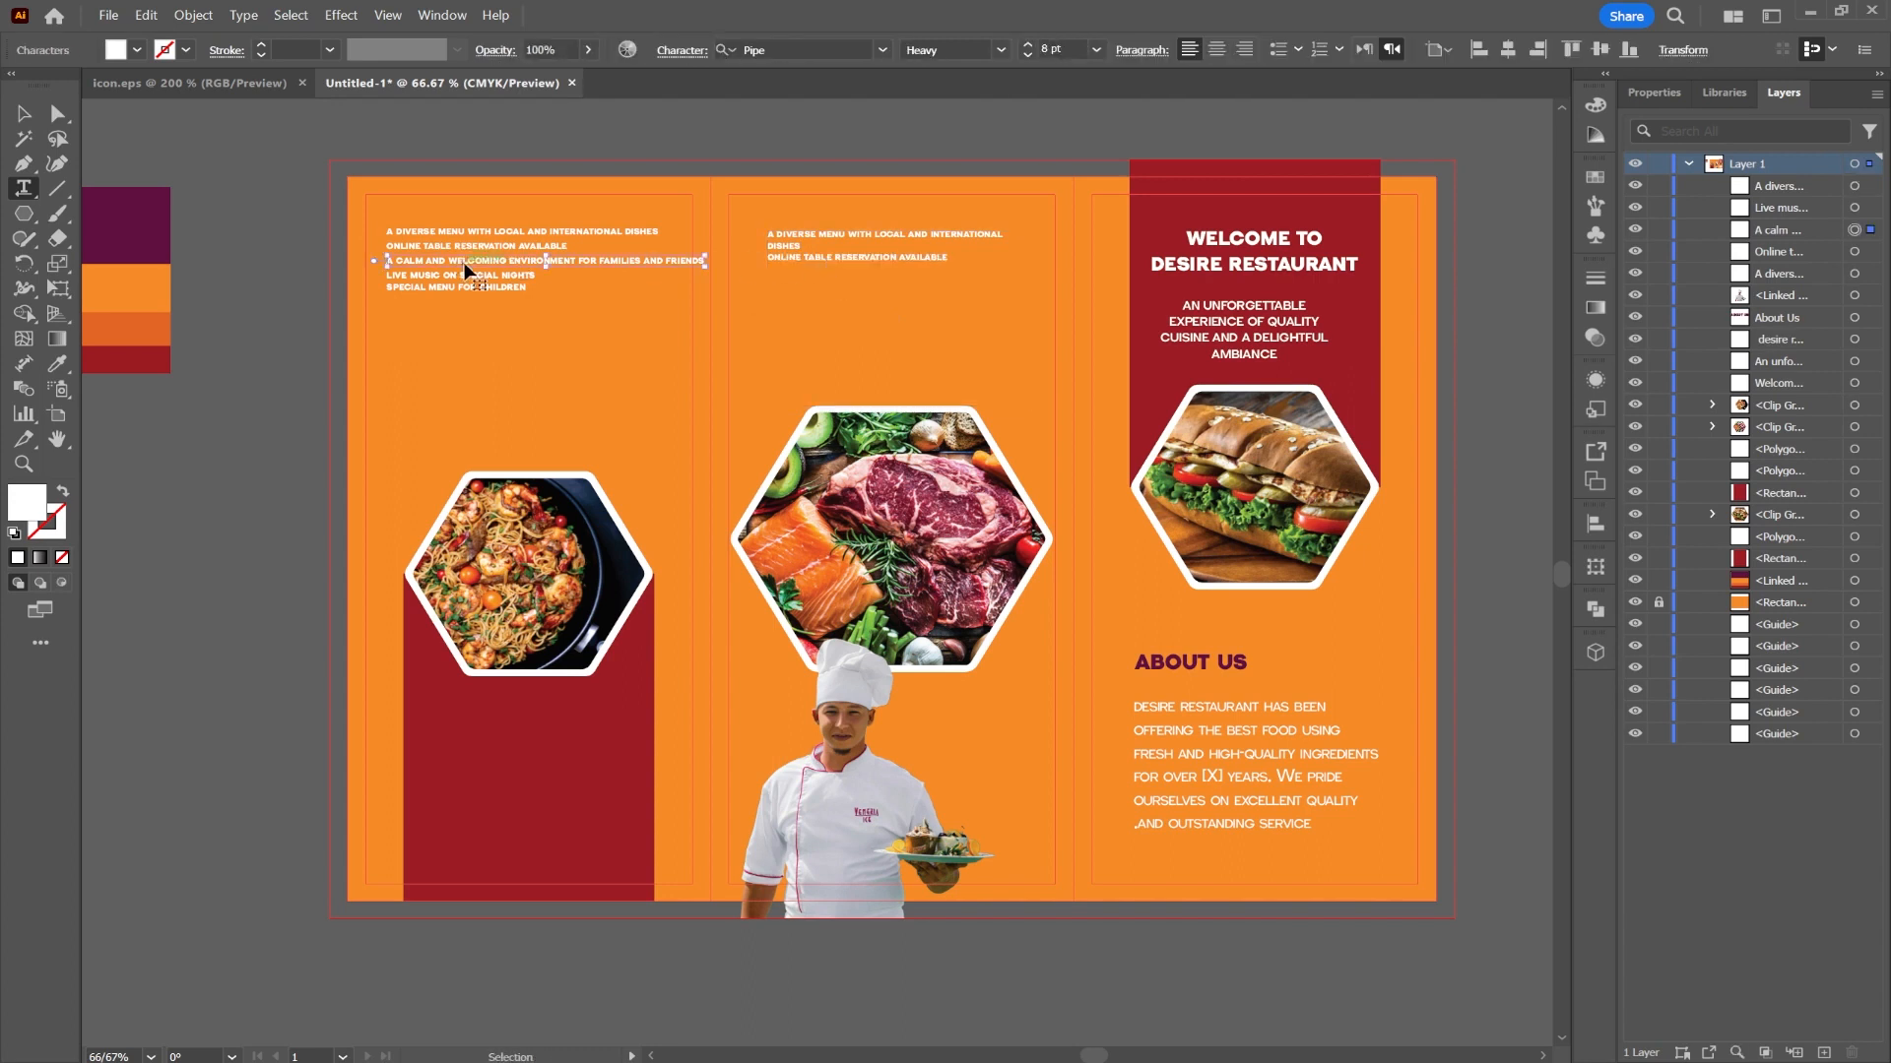
key(ctrl+c)
click(960, 264)
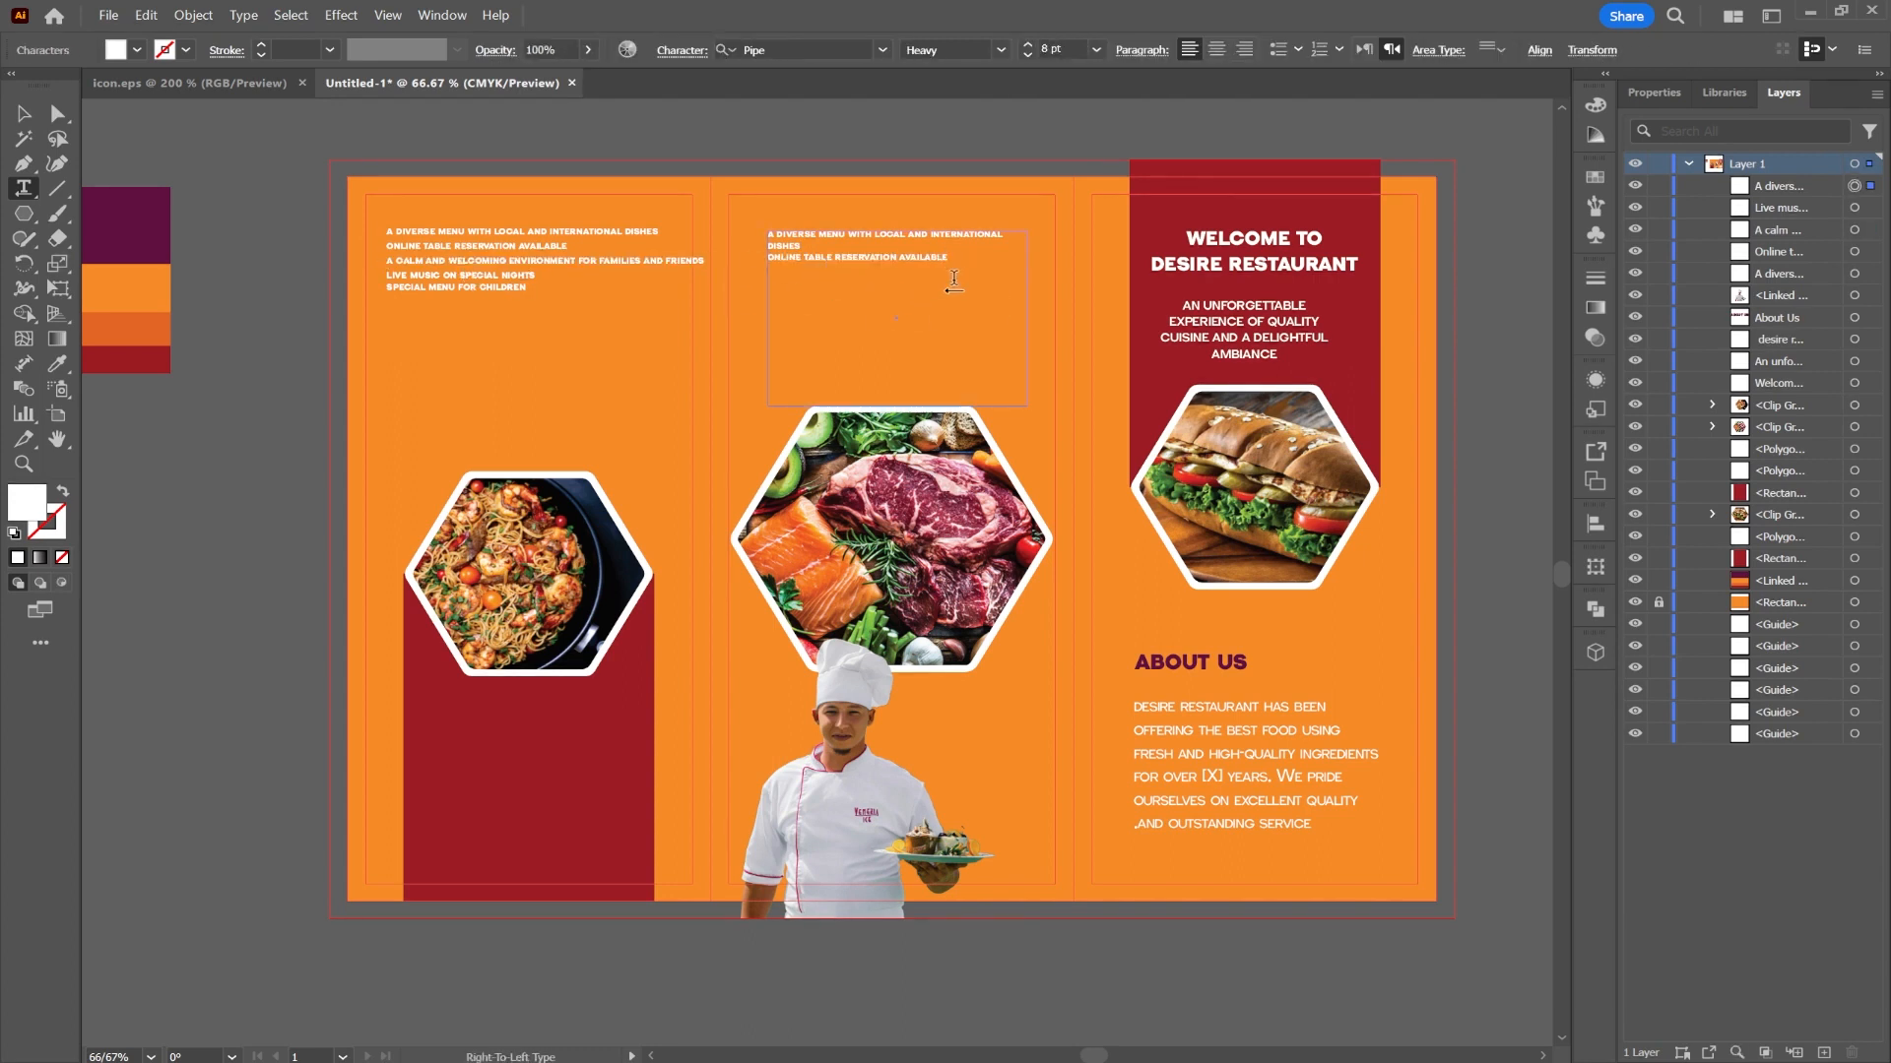
key(Return)
key(ctrl+v)
key(Escape)
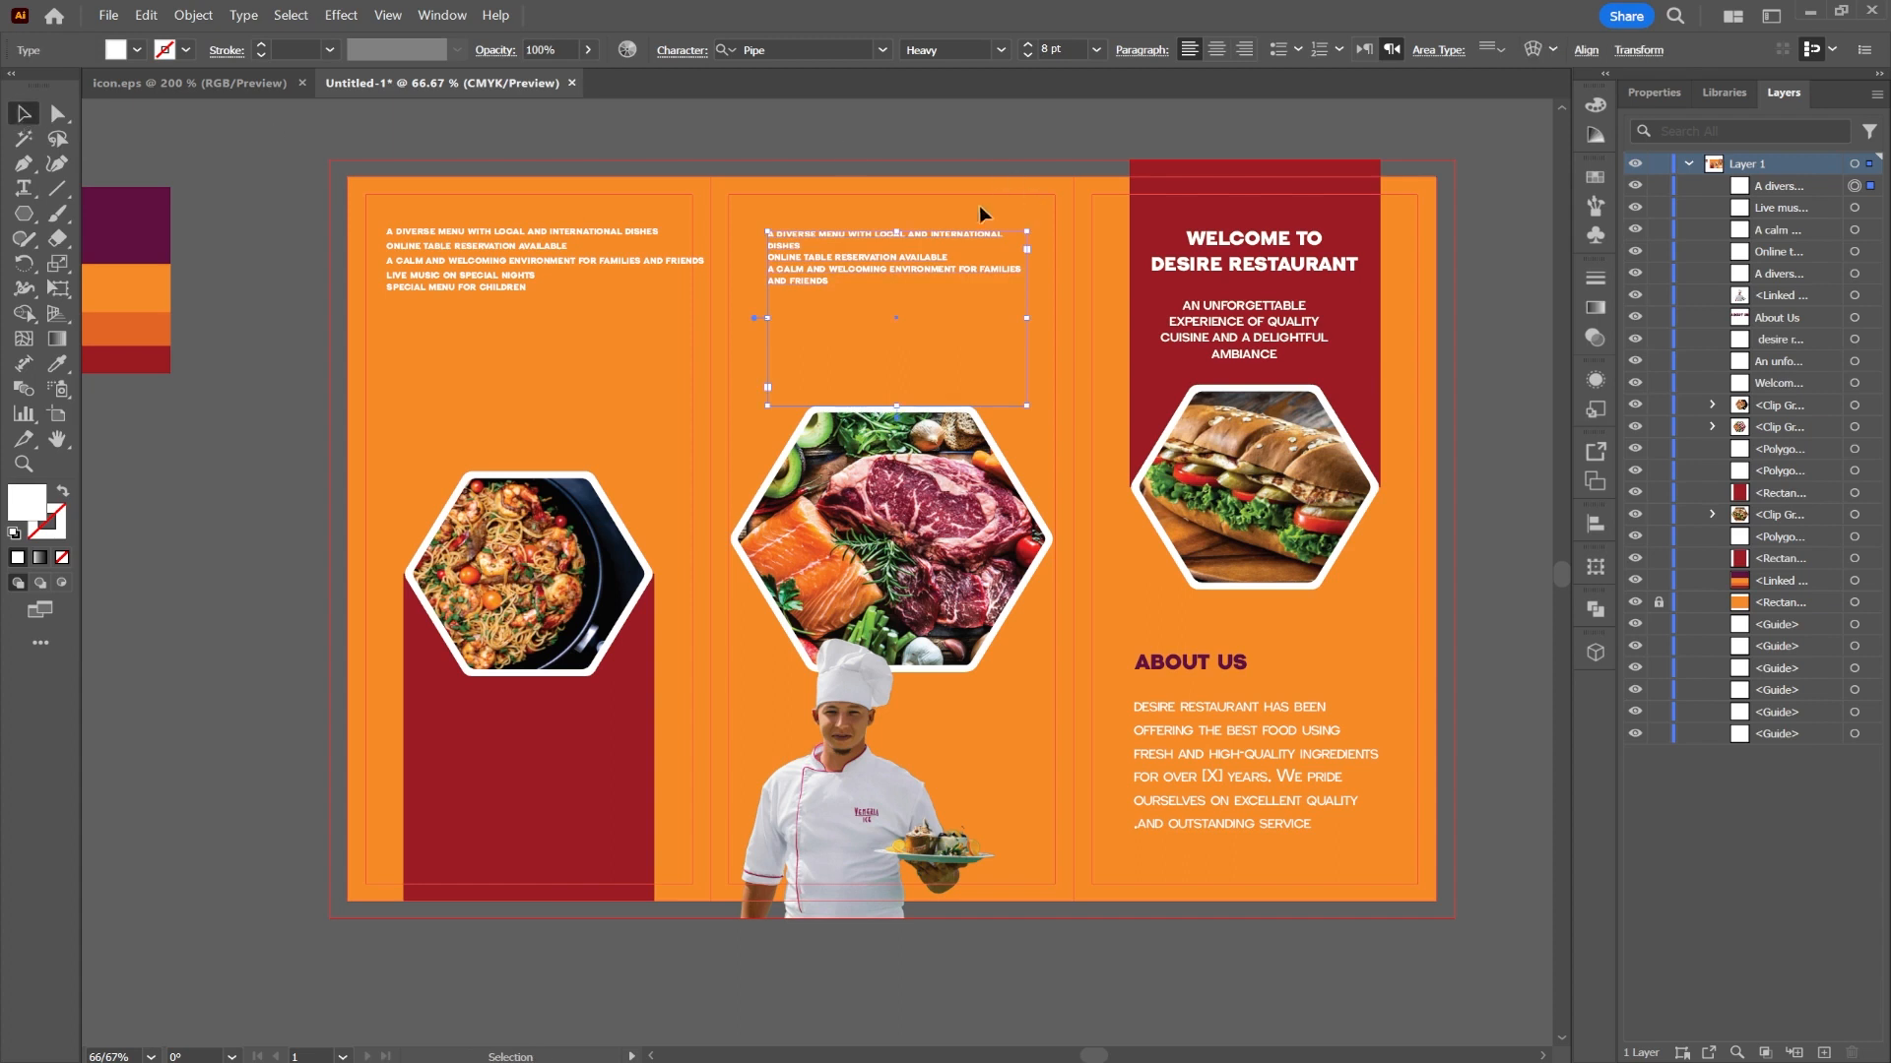
- Set the middle column's feature text to 13 pt in the Regular font style
click(1026, 45)
click(1026, 45)
click(1026, 45)
click(1026, 45)
click(1026, 45)
click(1001, 50)
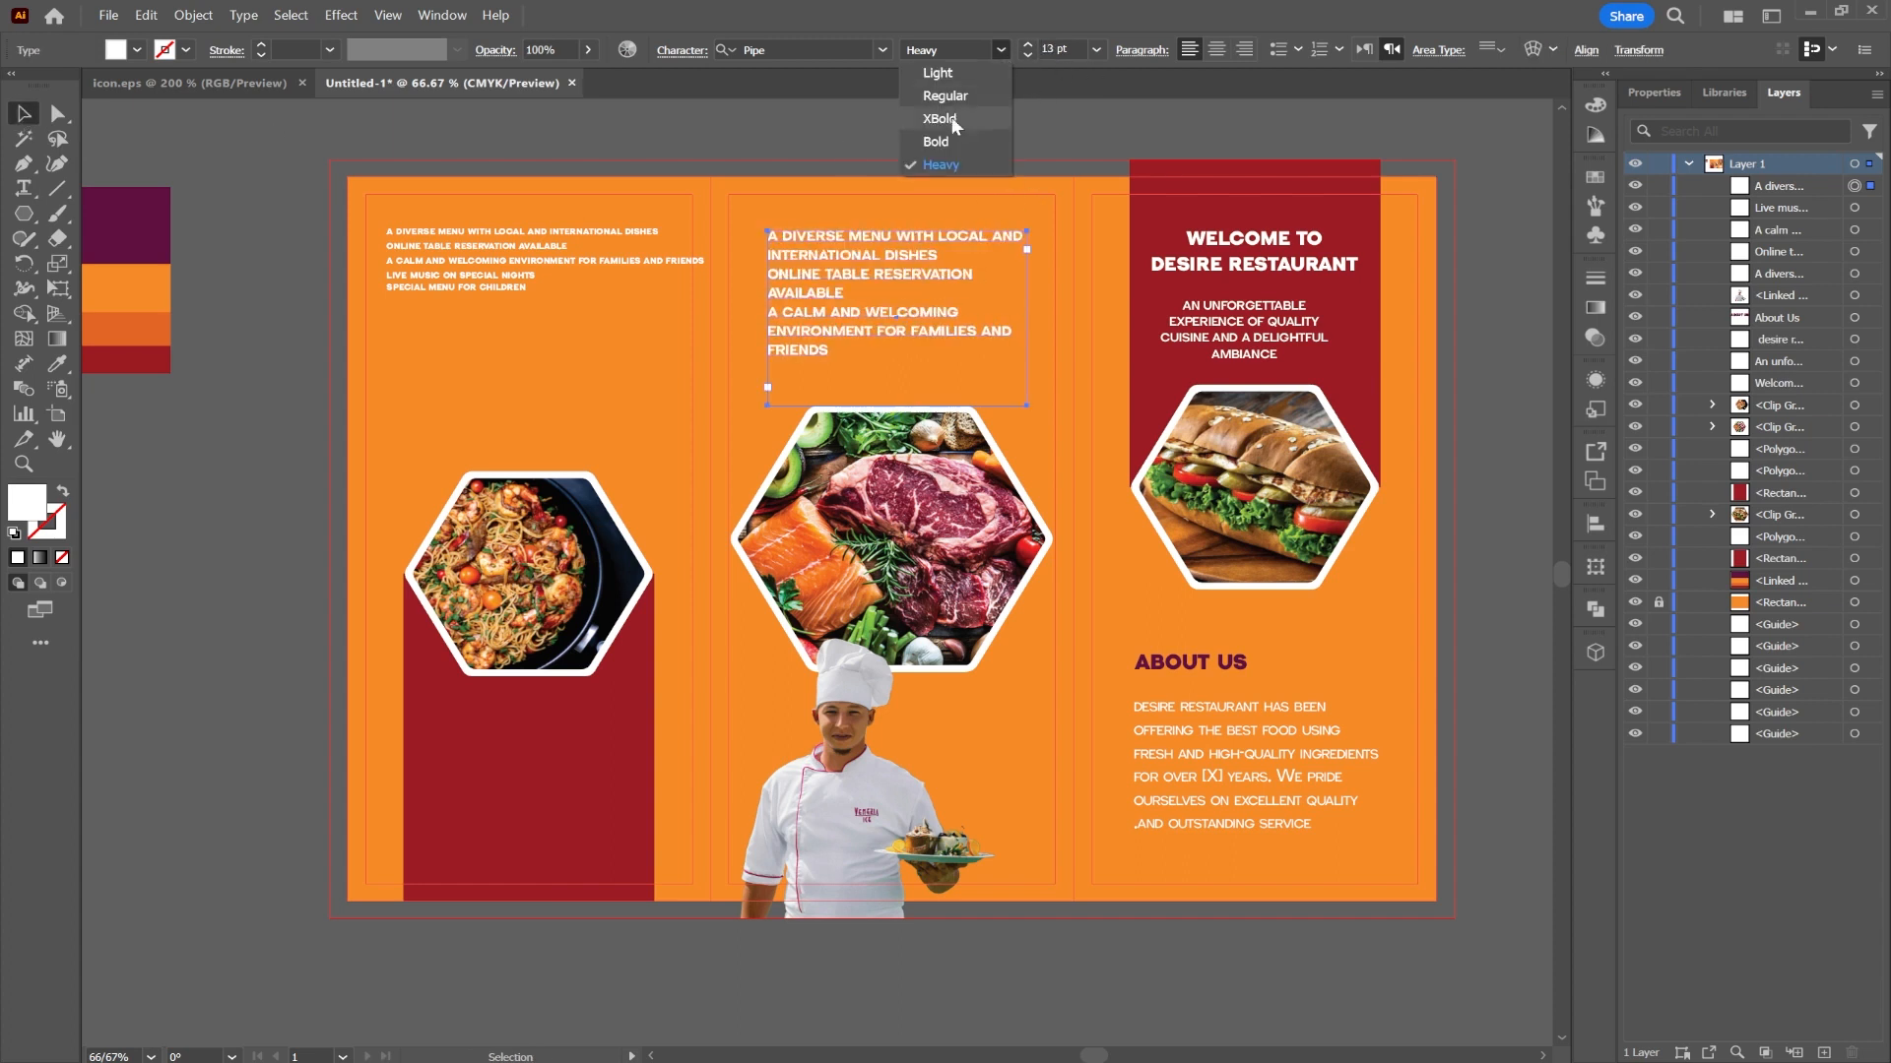
click(945, 95)
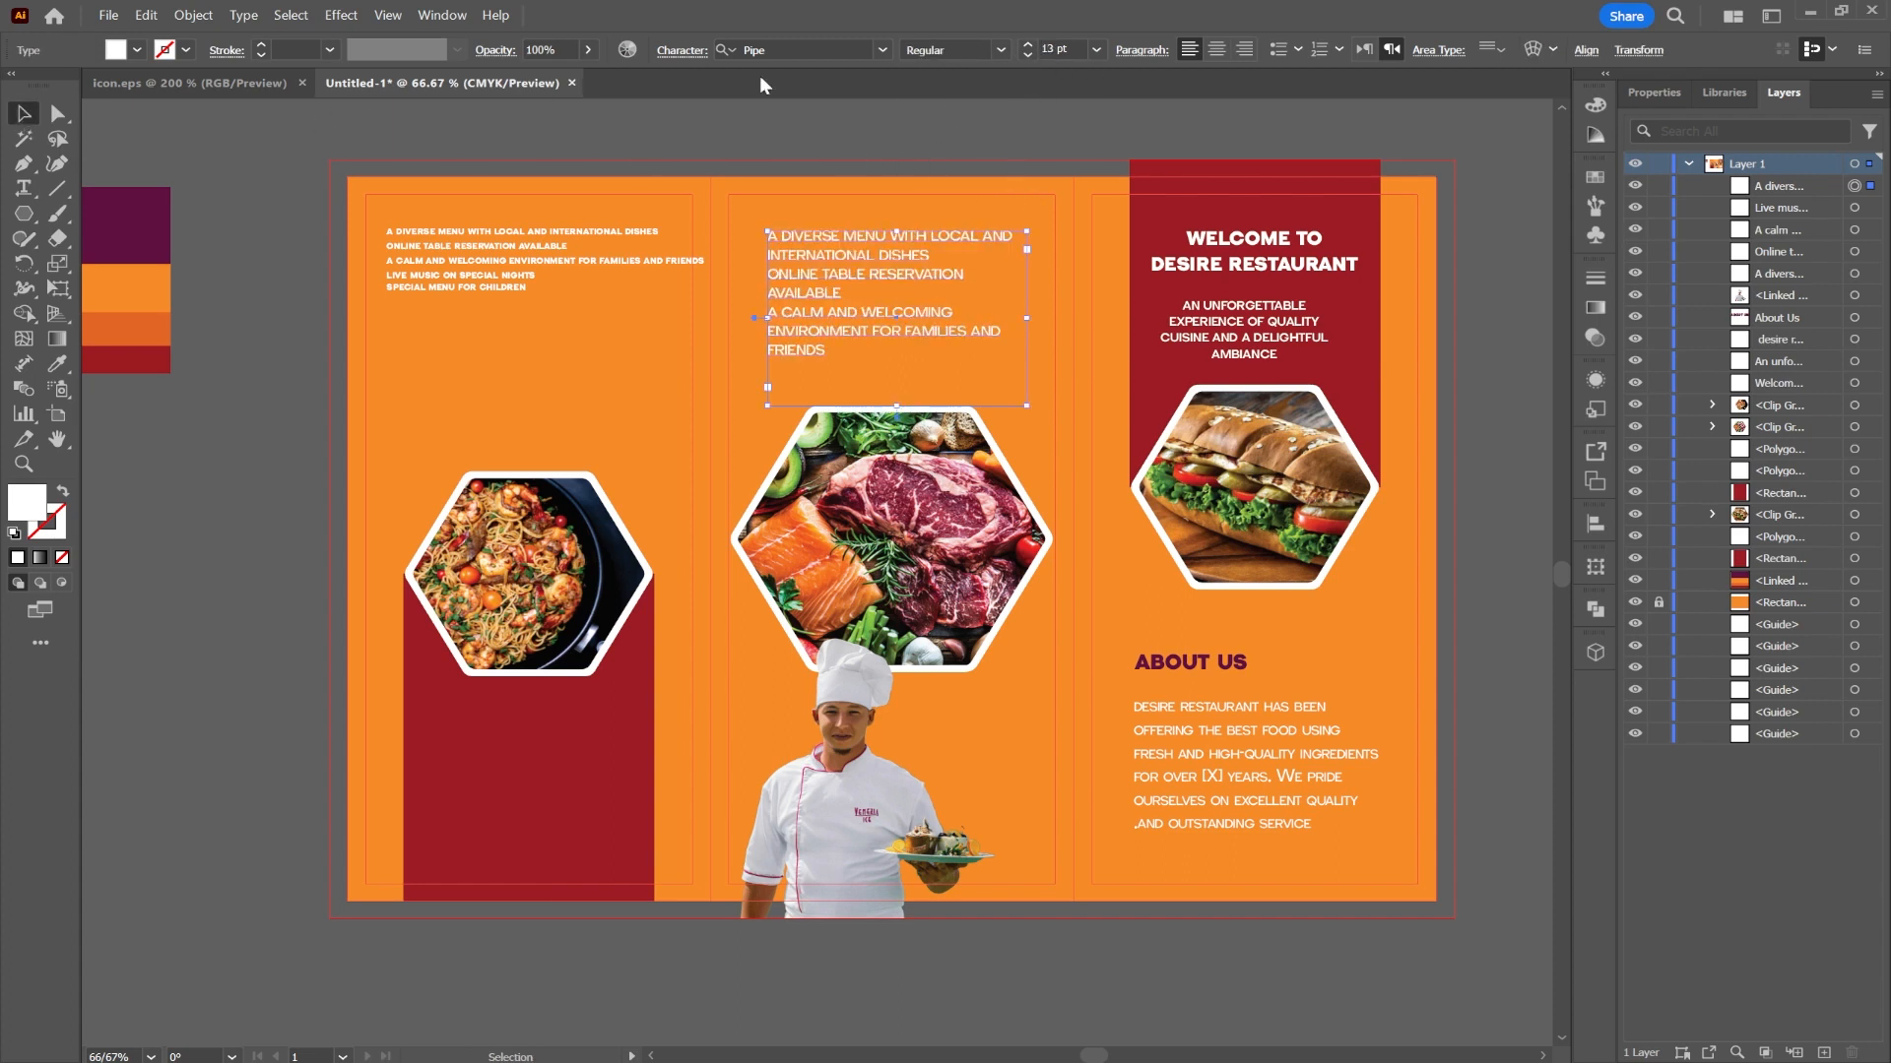
- Centre-align the middle column's feature text and shift the text box slightly down above the meat photo
click(1216, 49)
drag(924, 266, 923, 287)
click(989, 138)
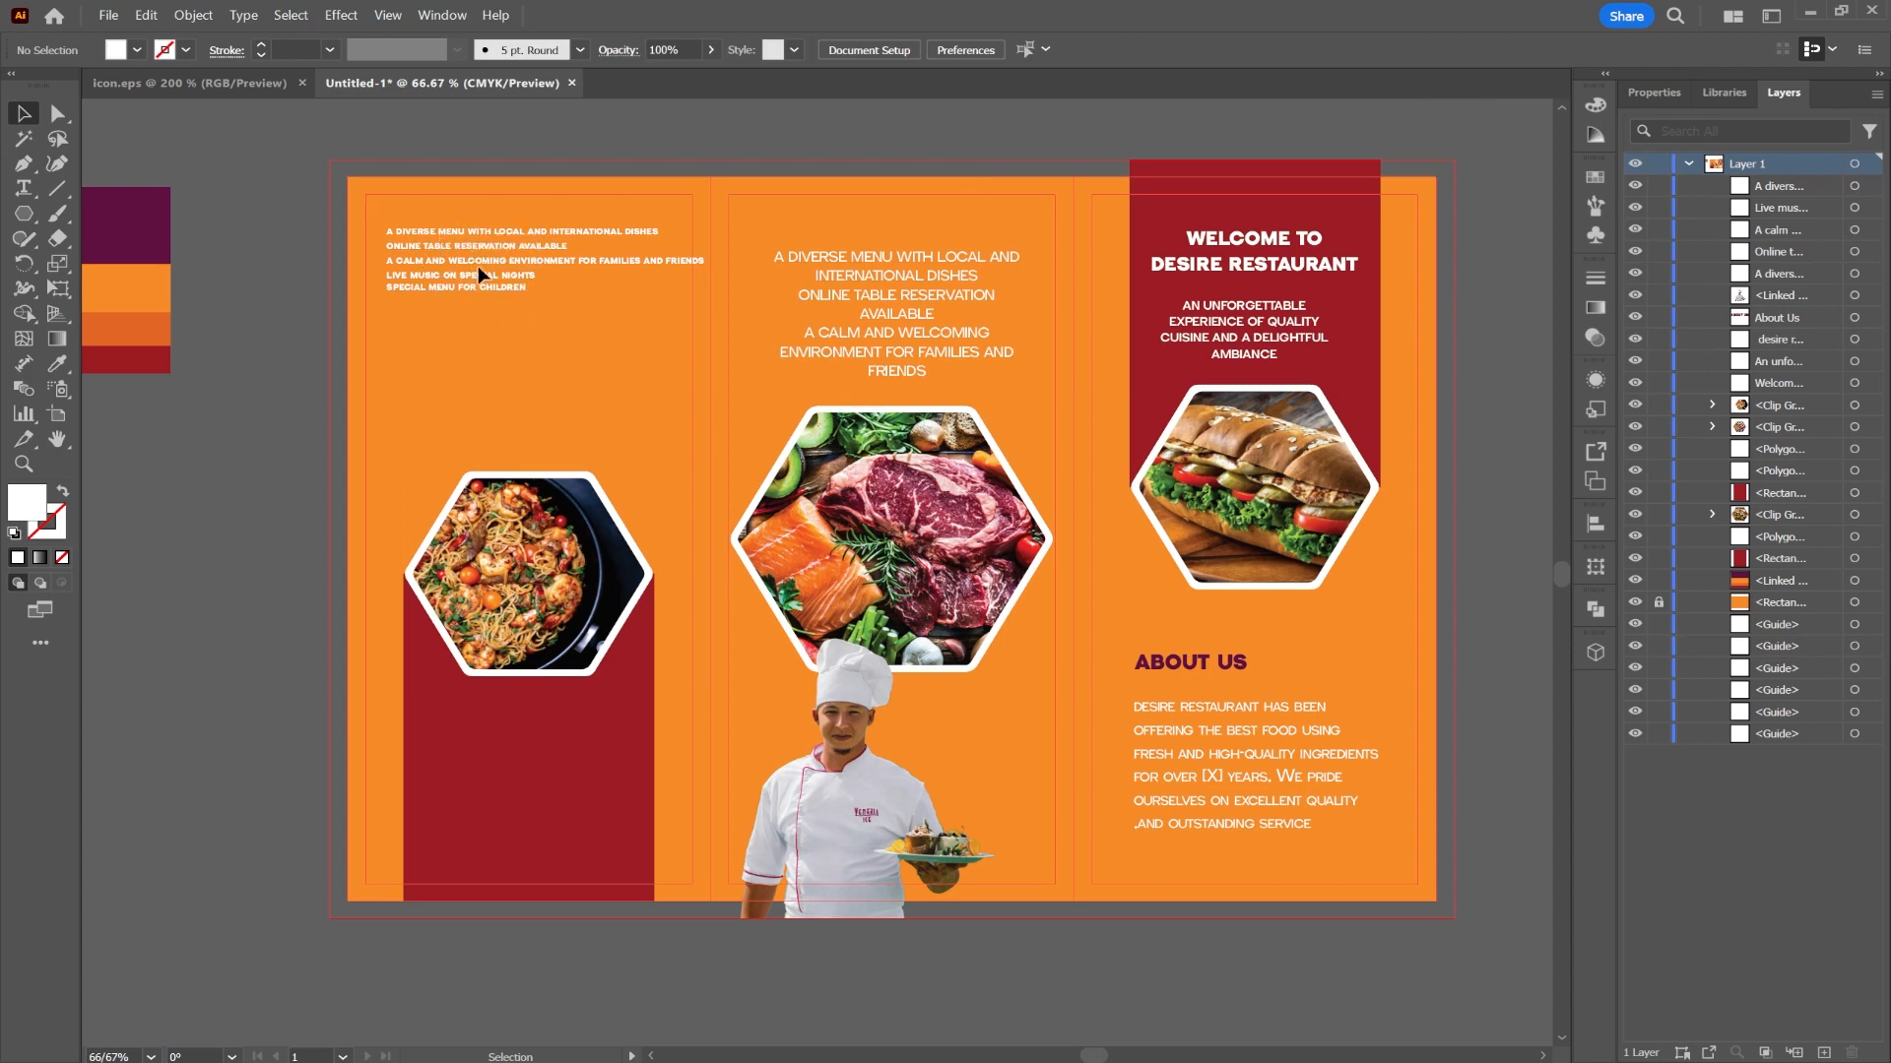
- Delete the first column's three copied feature lines, then enlarge the two remaining lines to about 14.7 pt and centre them at the column's top
drag(496, 262, 665, 283)
key(Delete)
click(446, 291)
click(1217, 49)
drag(829, 253, 833, 232)
drag(550, 270, 549, 240)
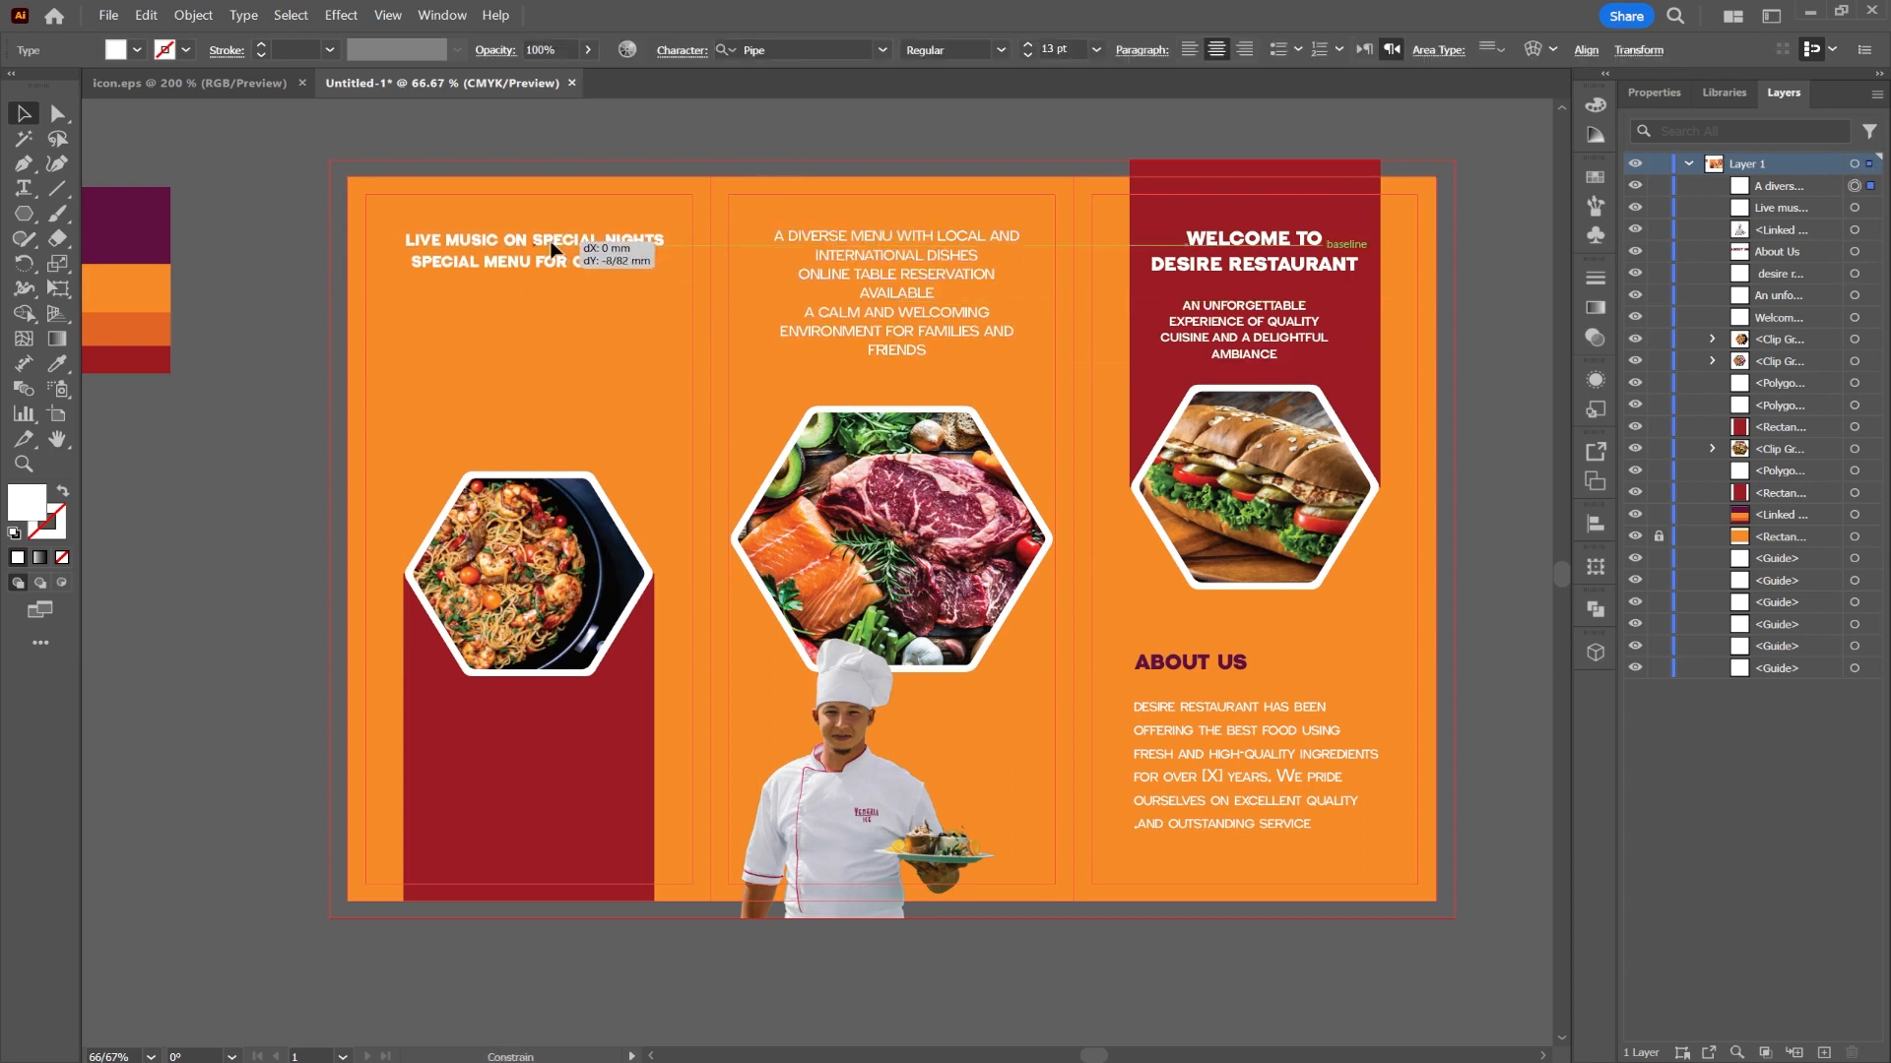
- Recolour the first column's two-line heading with the dark purple sampled from the palette image
click(599, 239)
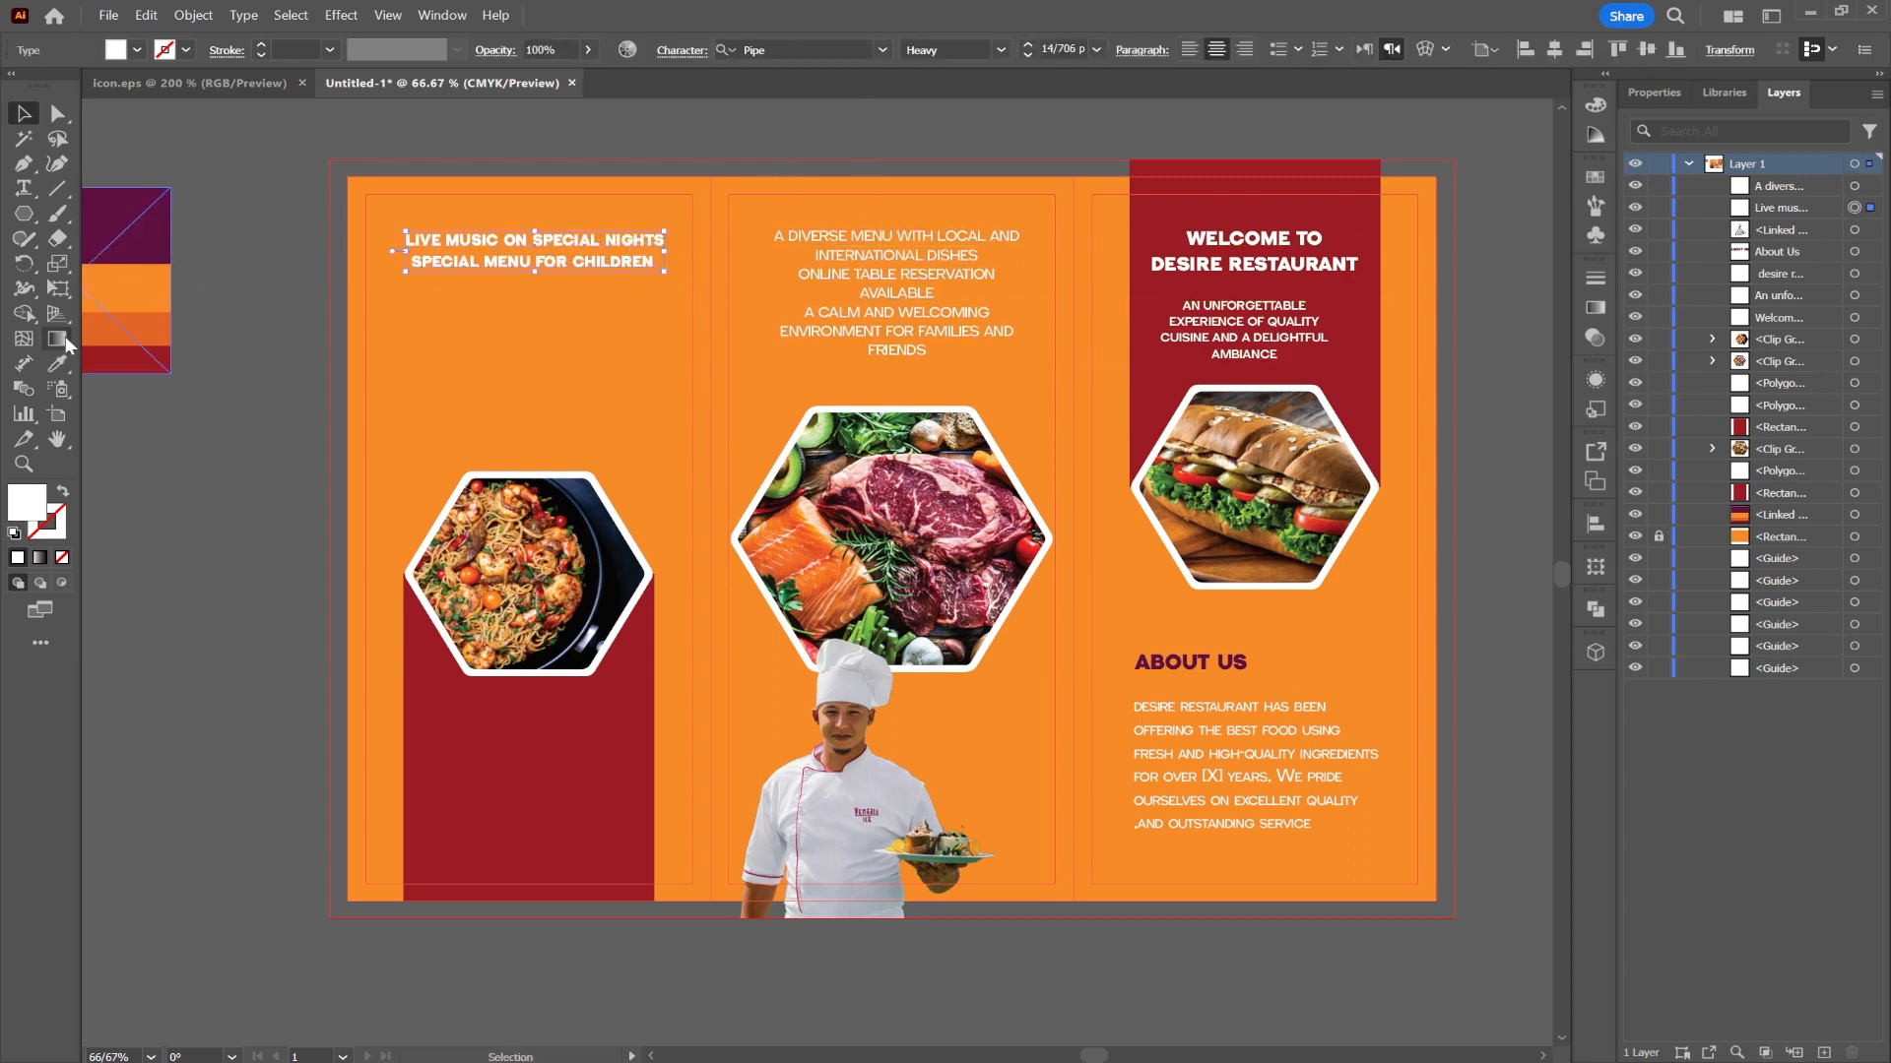
key(i)
click(138, 252)
- Create an area text box with placeholder text between the first column's heading and food photo, and set it to 15 pt
click(28, 201)
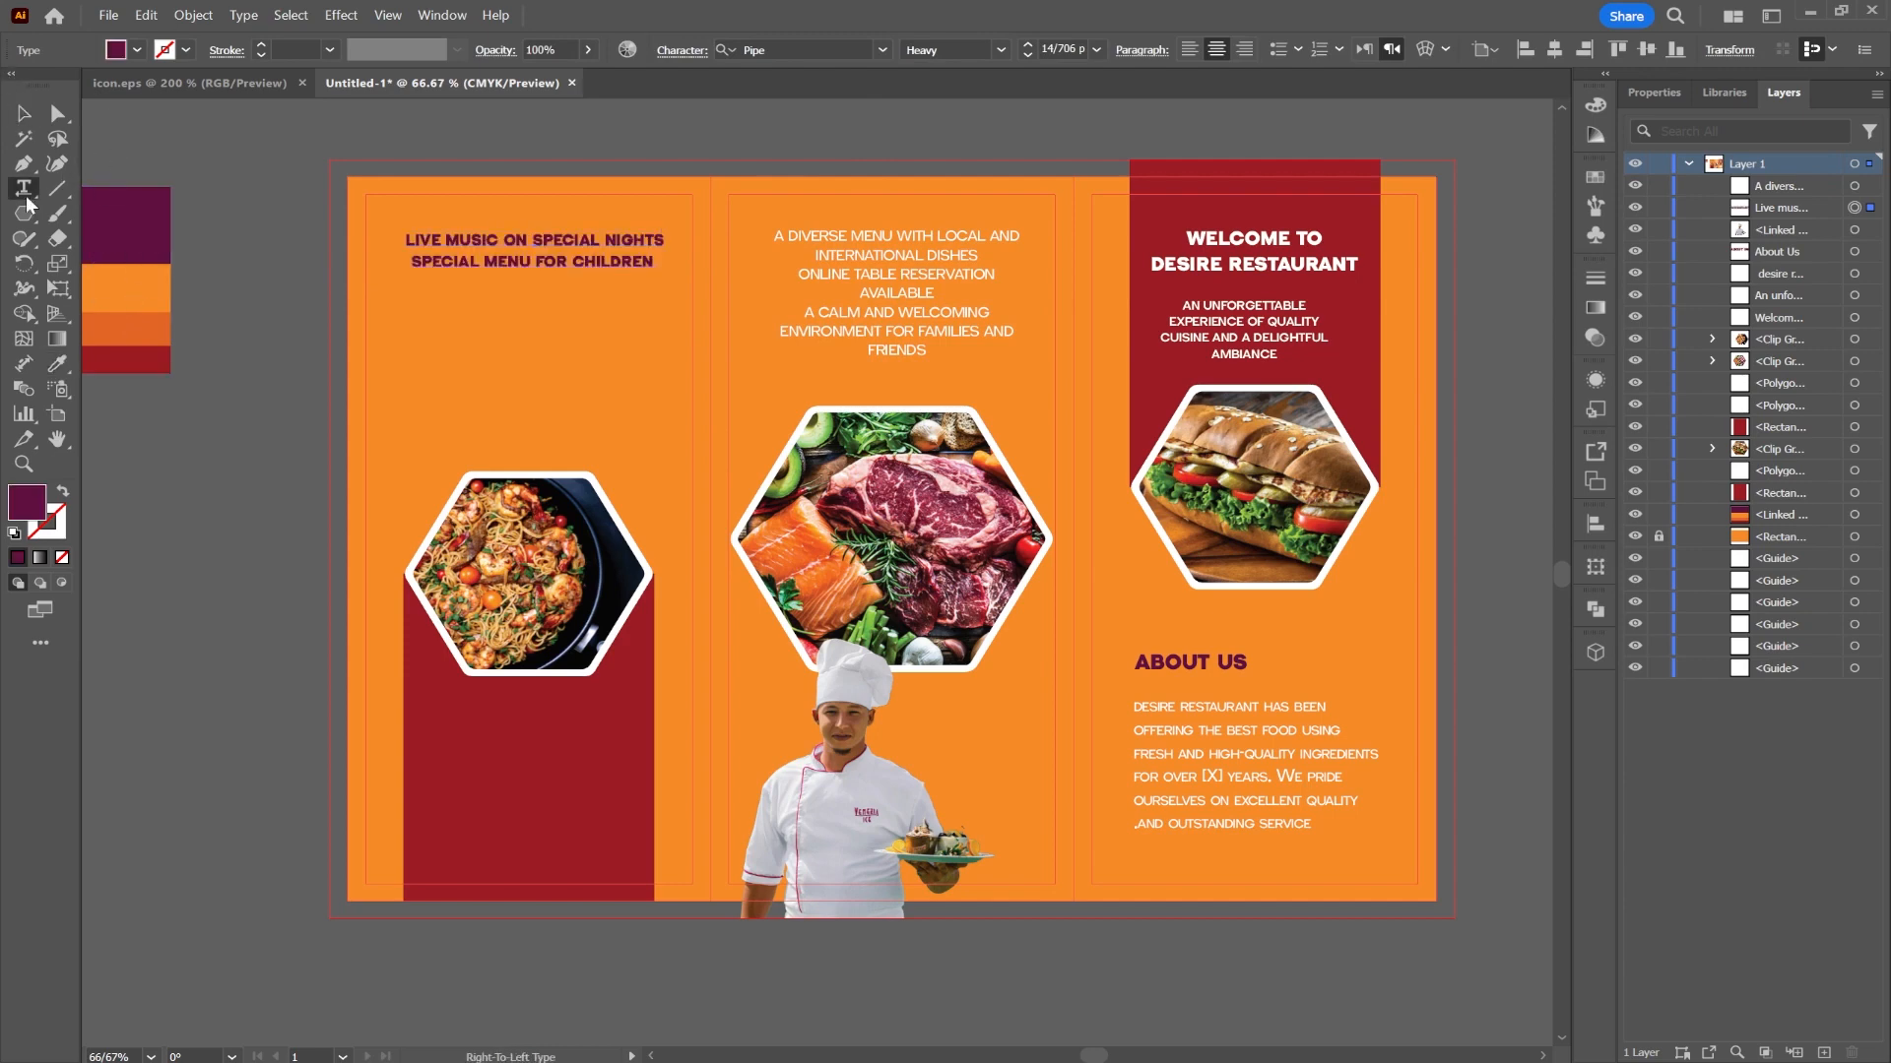
drag(412, 292, 650, 461)
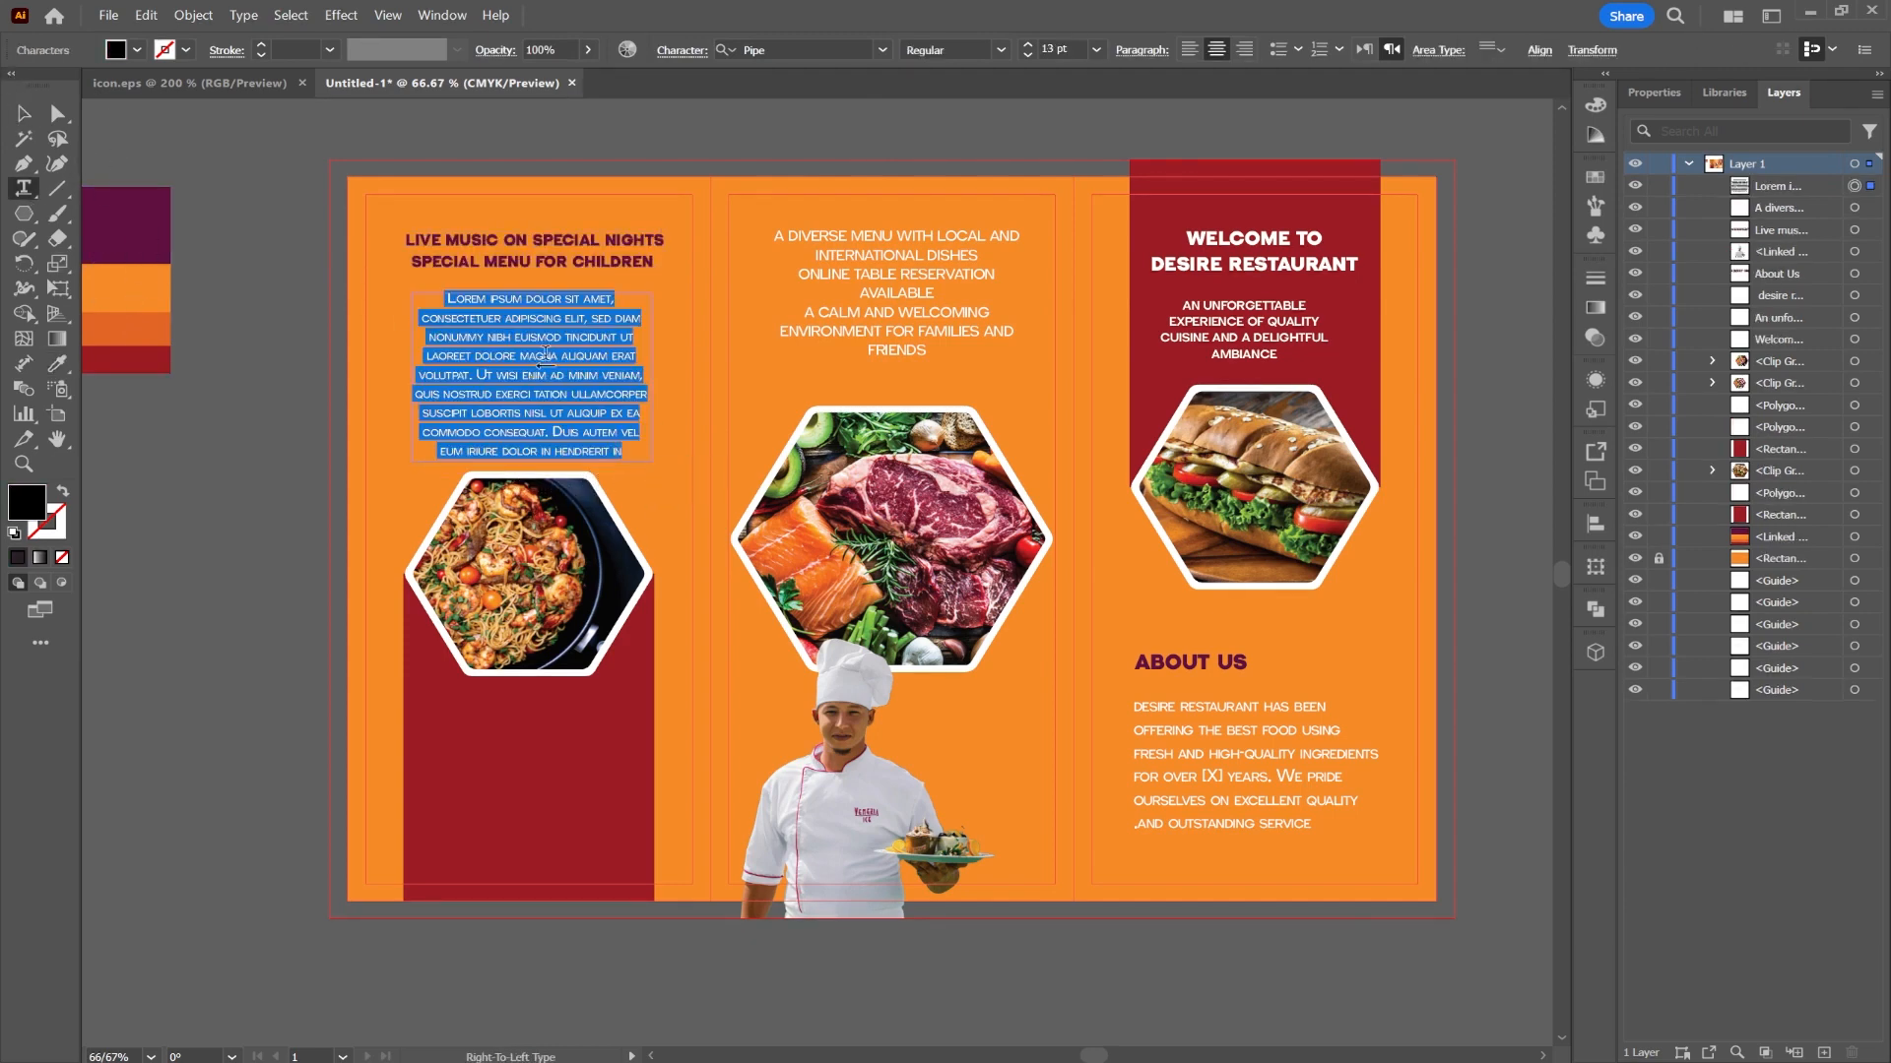
click(1028, 44)
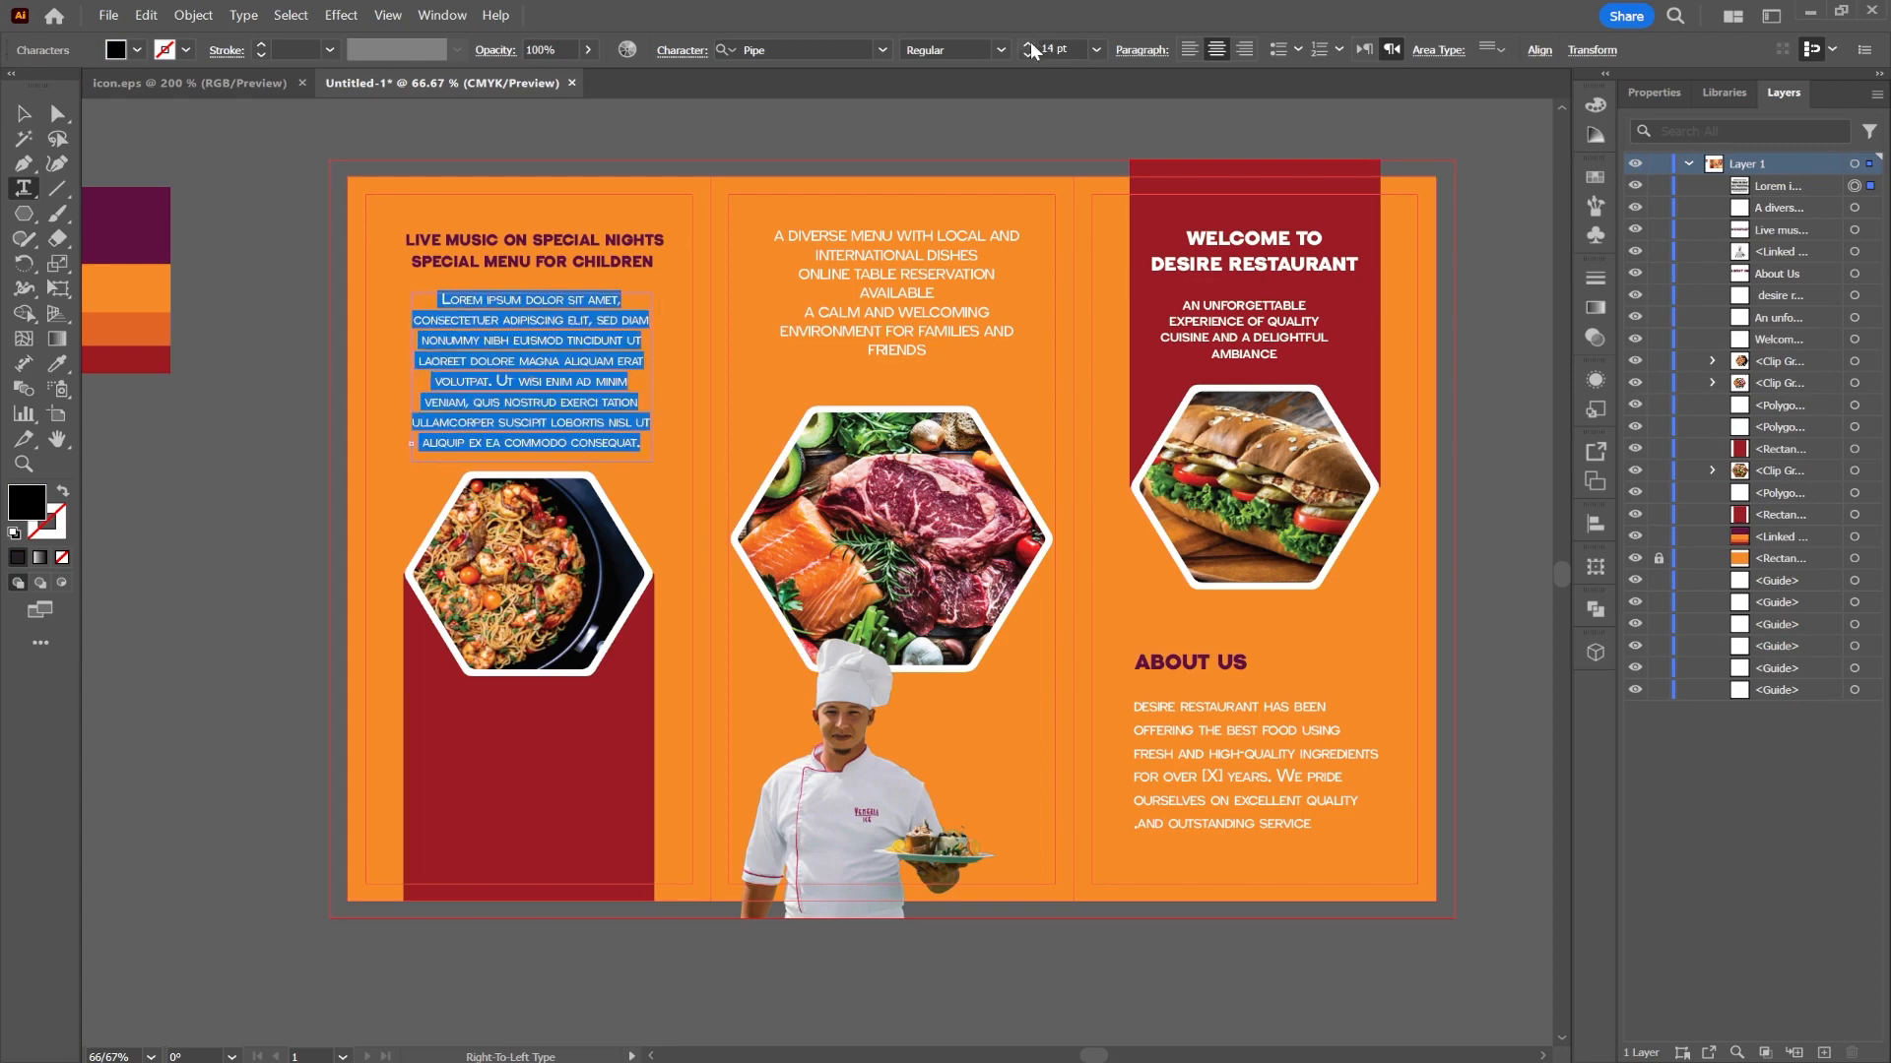
click(1028, 44)
key(Escape)
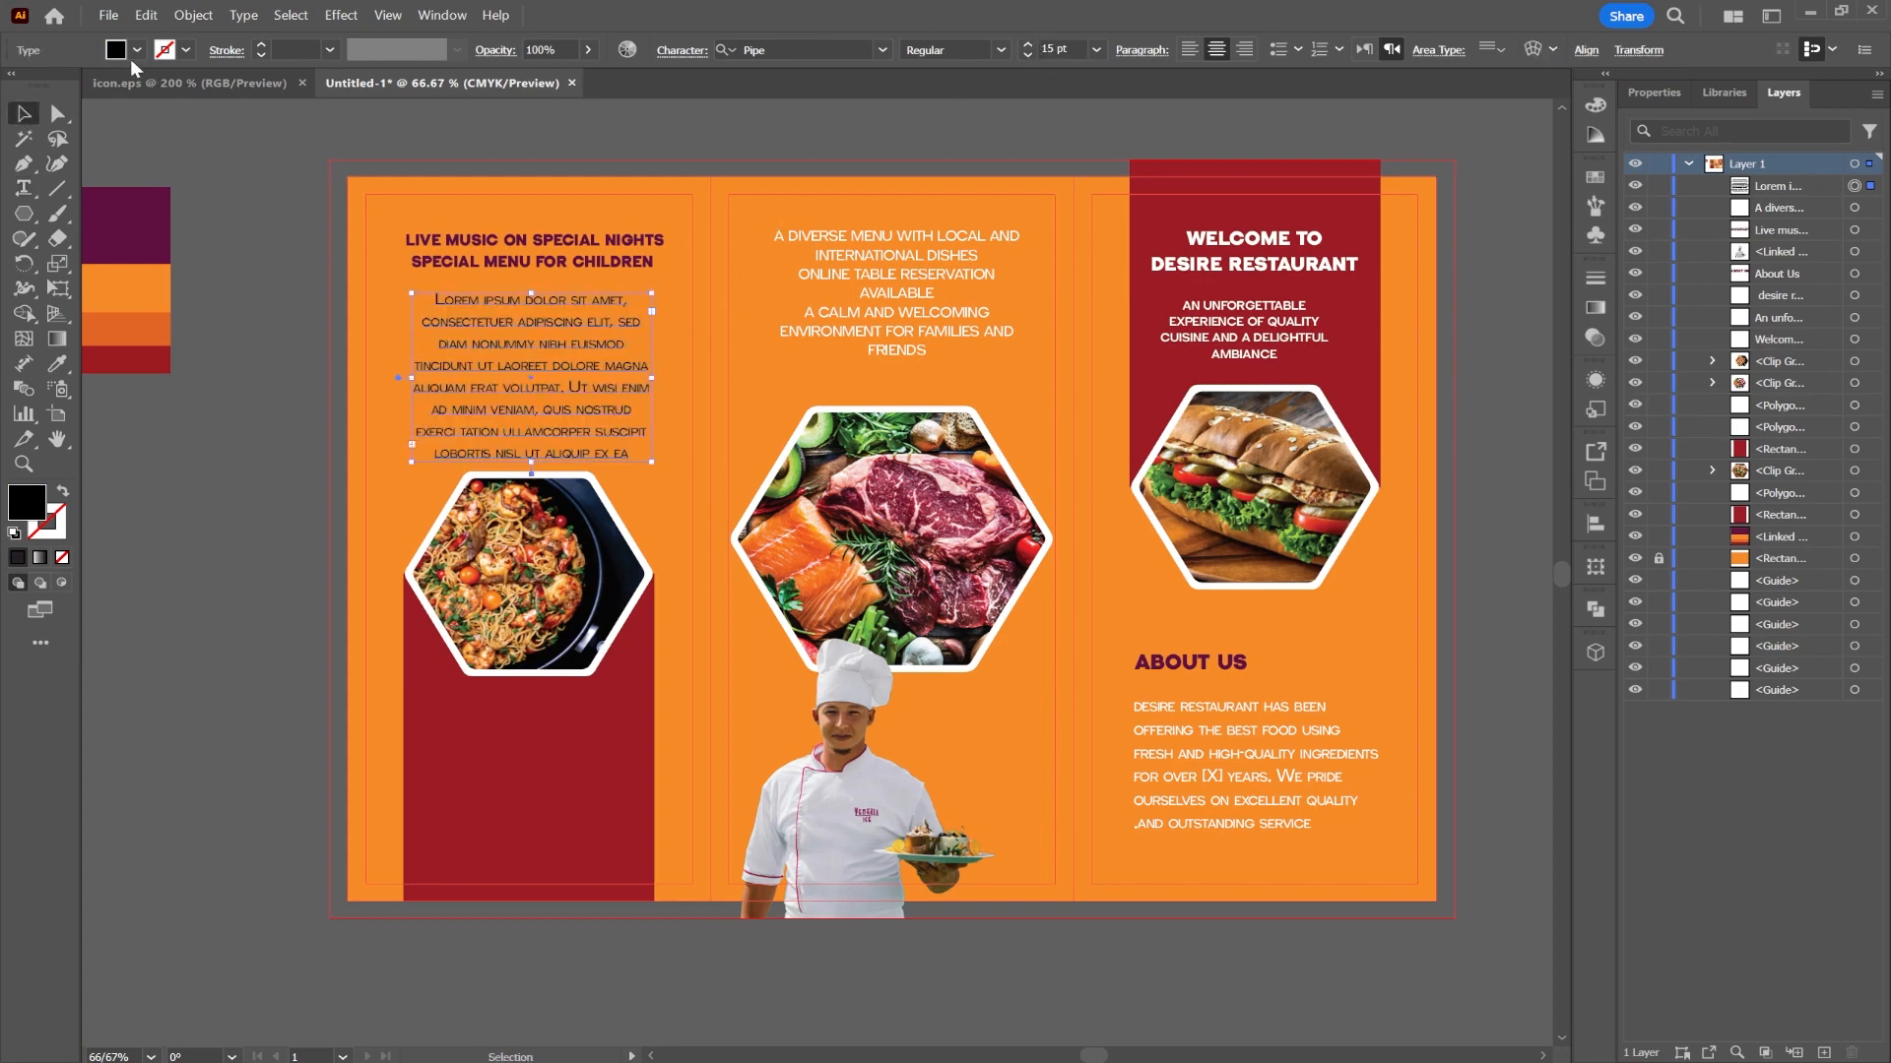
- Fill the first column's placeholder paragraph with white and left-align it
click(136, 49)
click(44, 90)
click(470, 99)
click(493, 123)
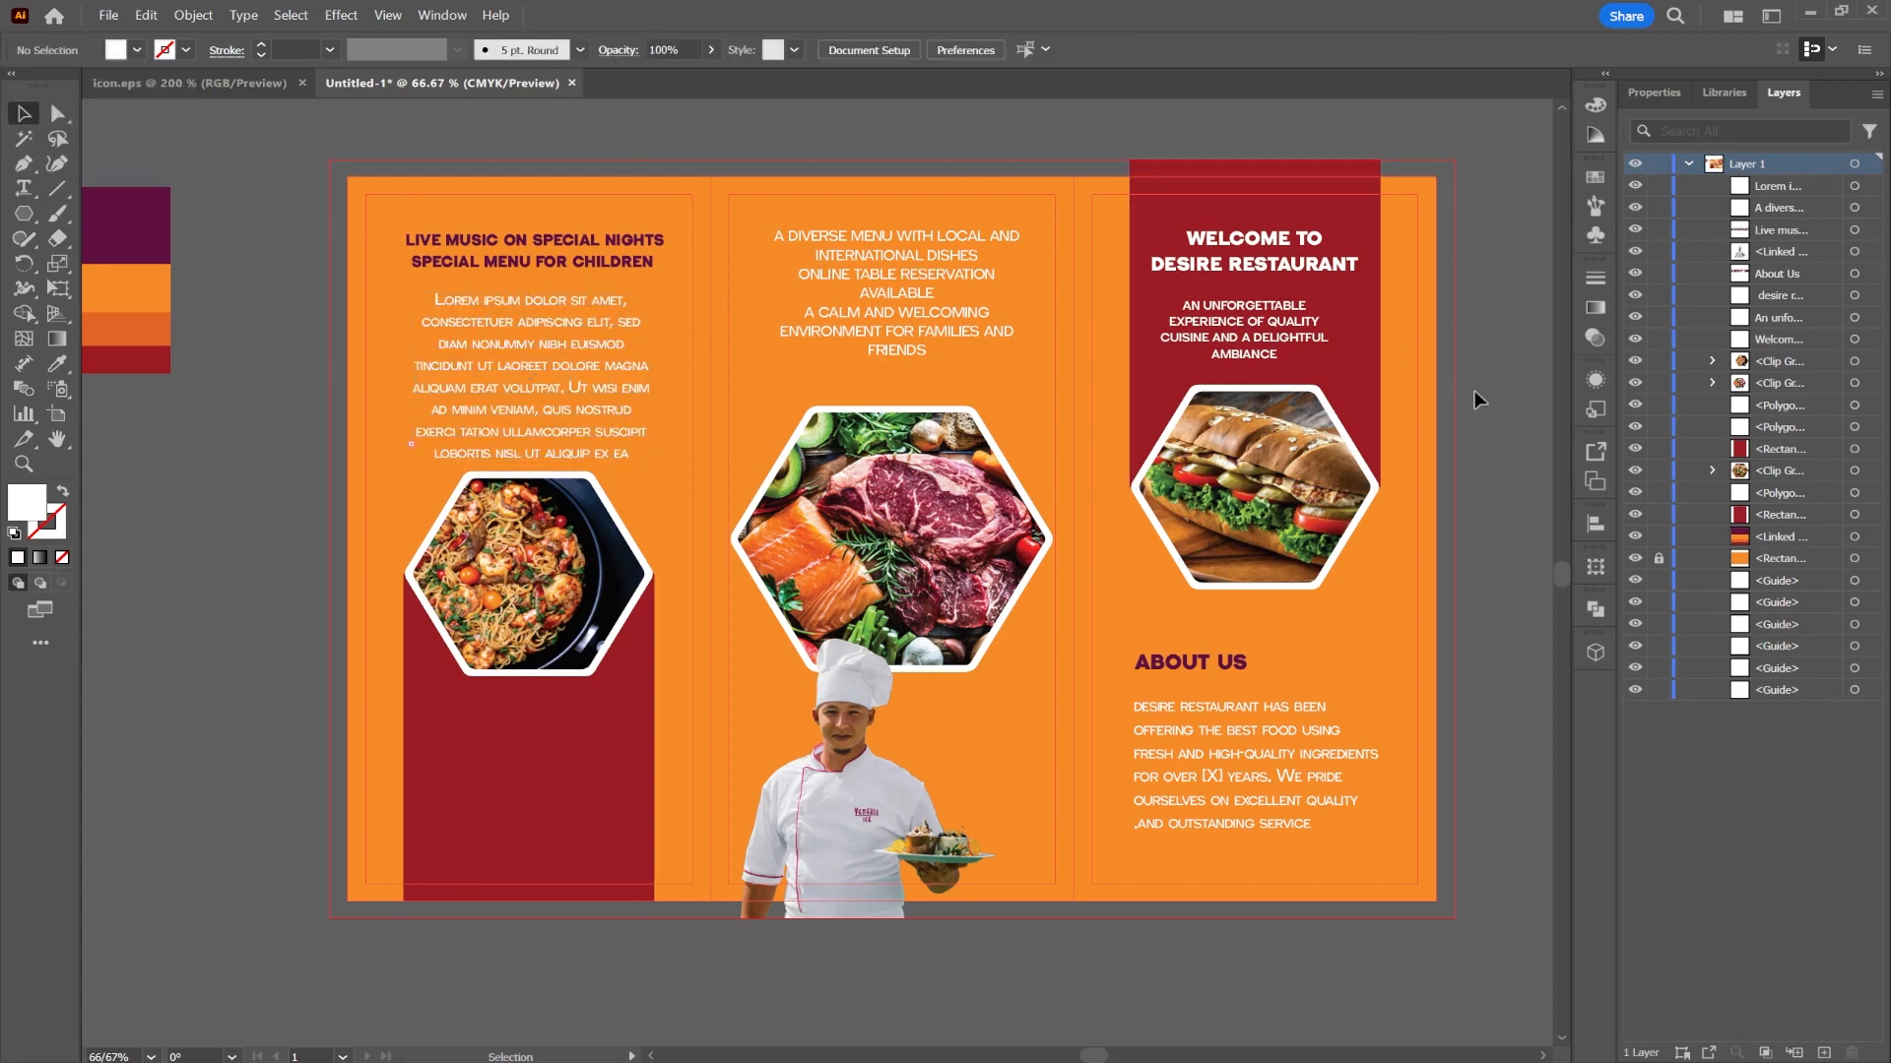
click(513, 363)
click(1191, 49)
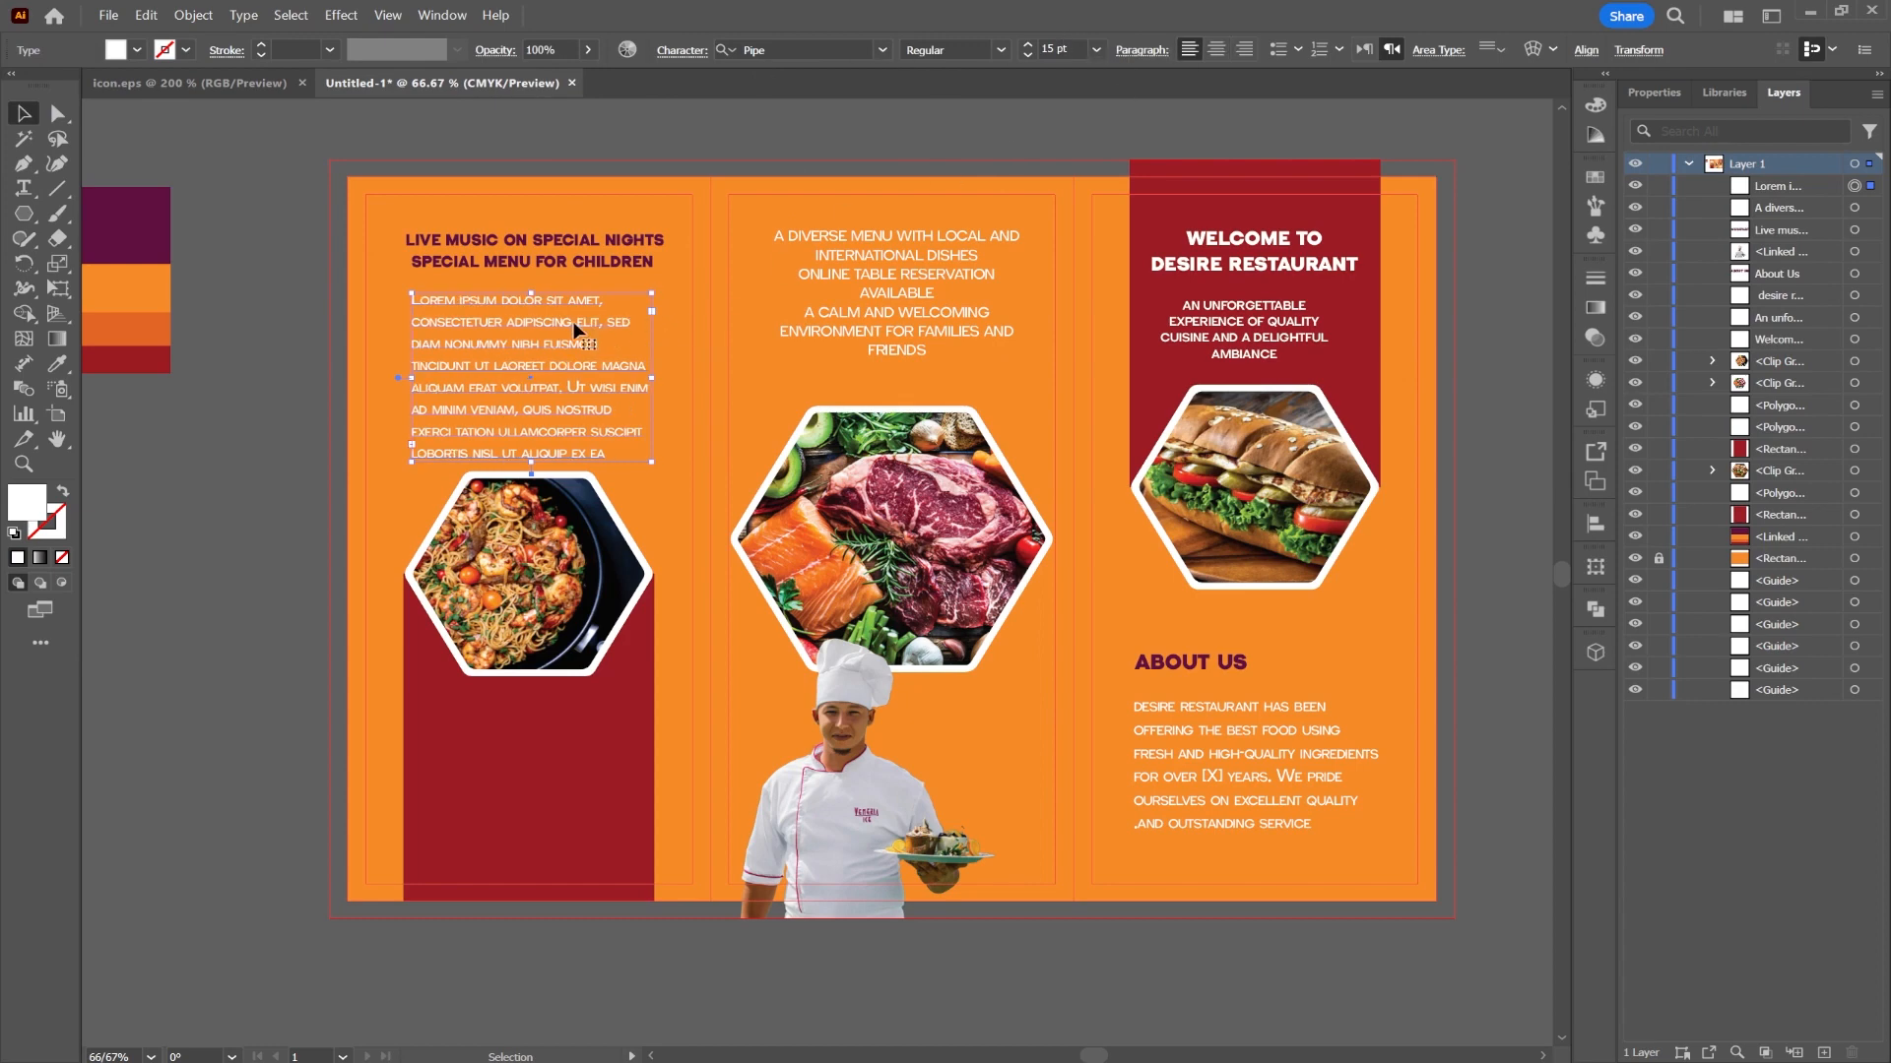
click(764, 140)
- Draw a rectangle about 307 by 220 mm covering the full bleed area and place it at the bottom of Layer 1's stack
right_click(24, 212)
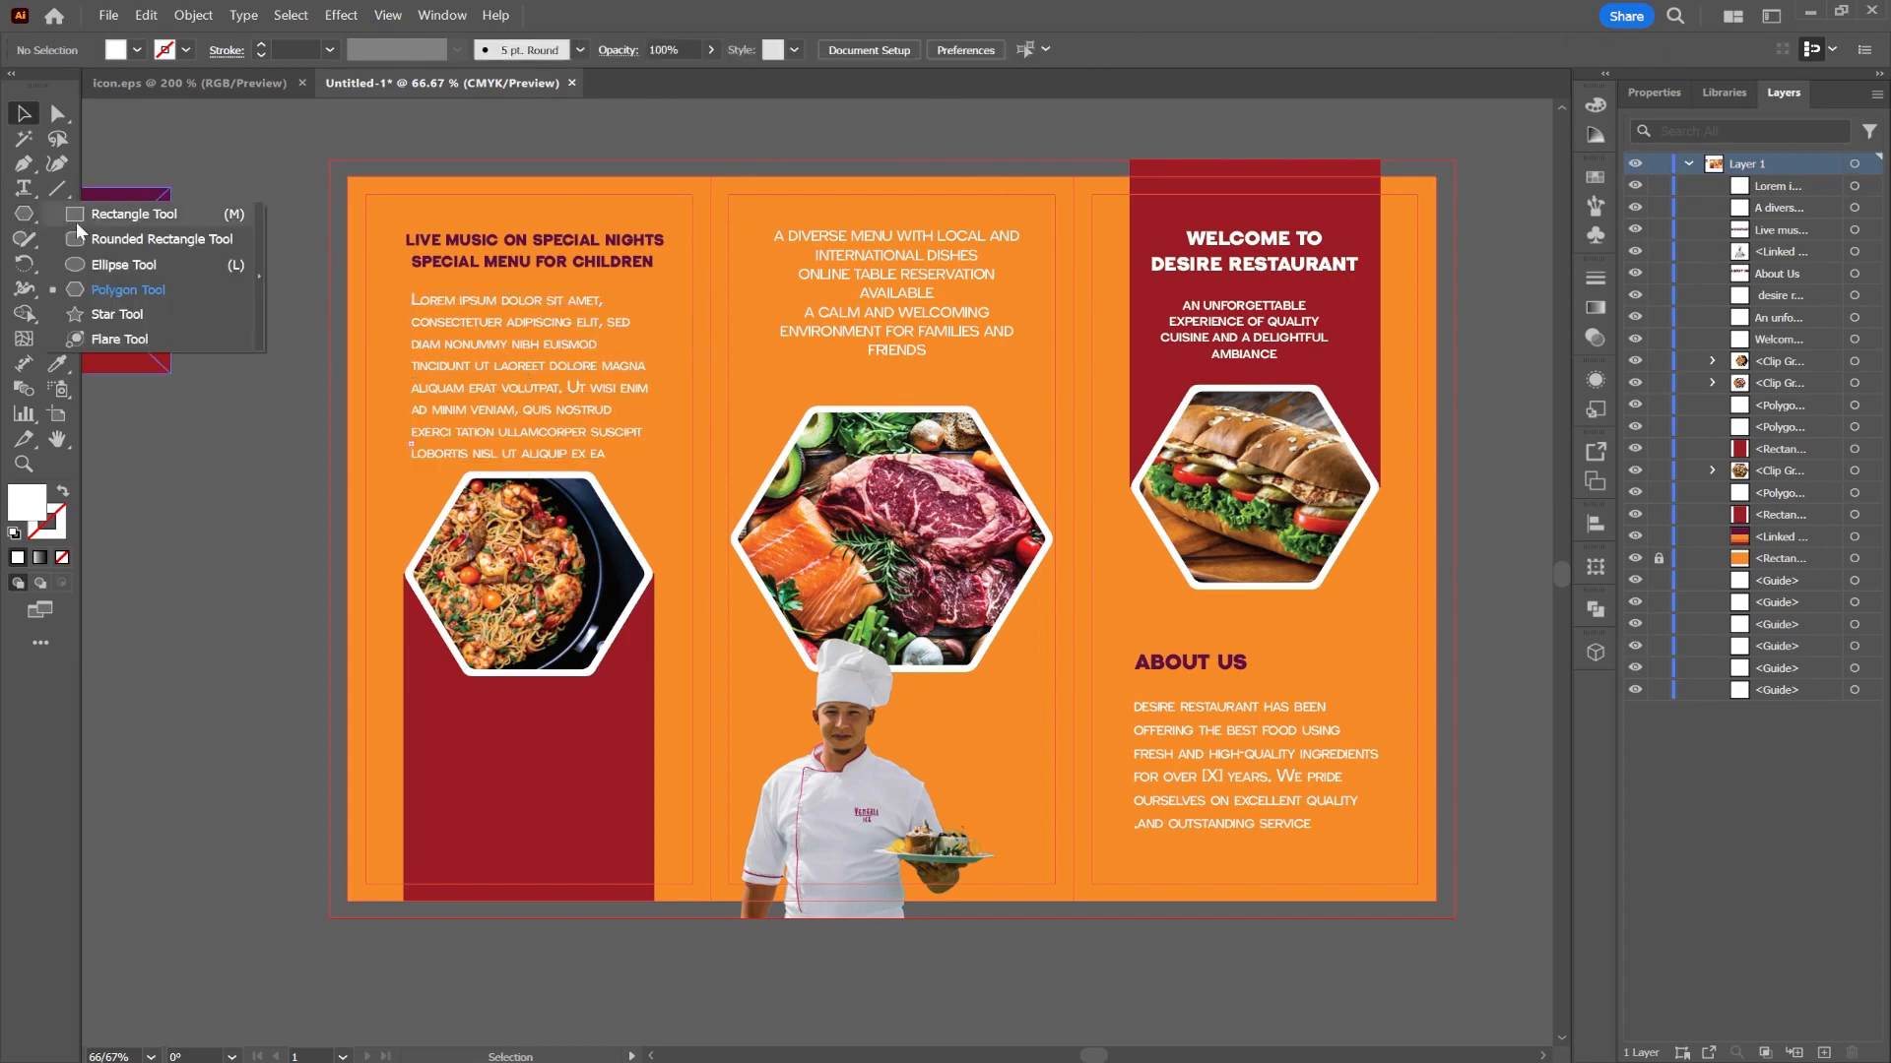
click(196, 206)
drag(330, 159, 1453, 918)
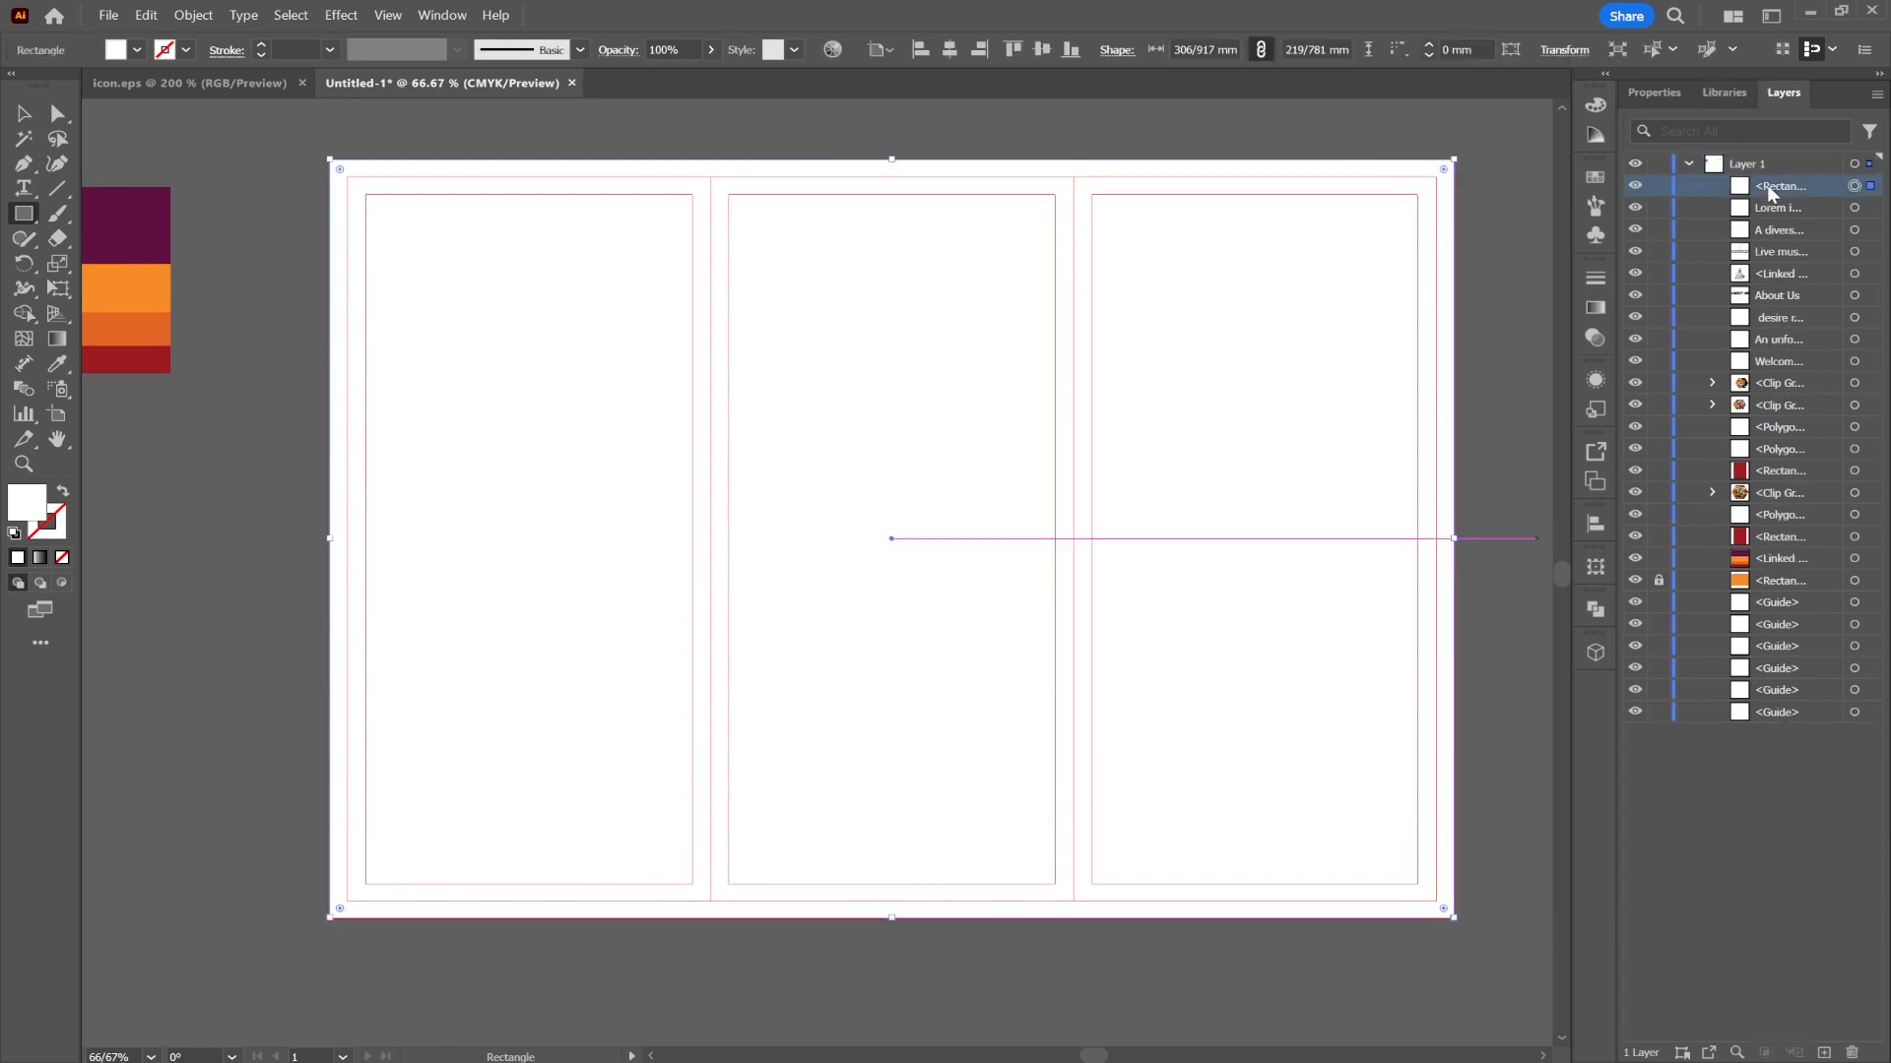
drag(1770, 192, 1787, 724)
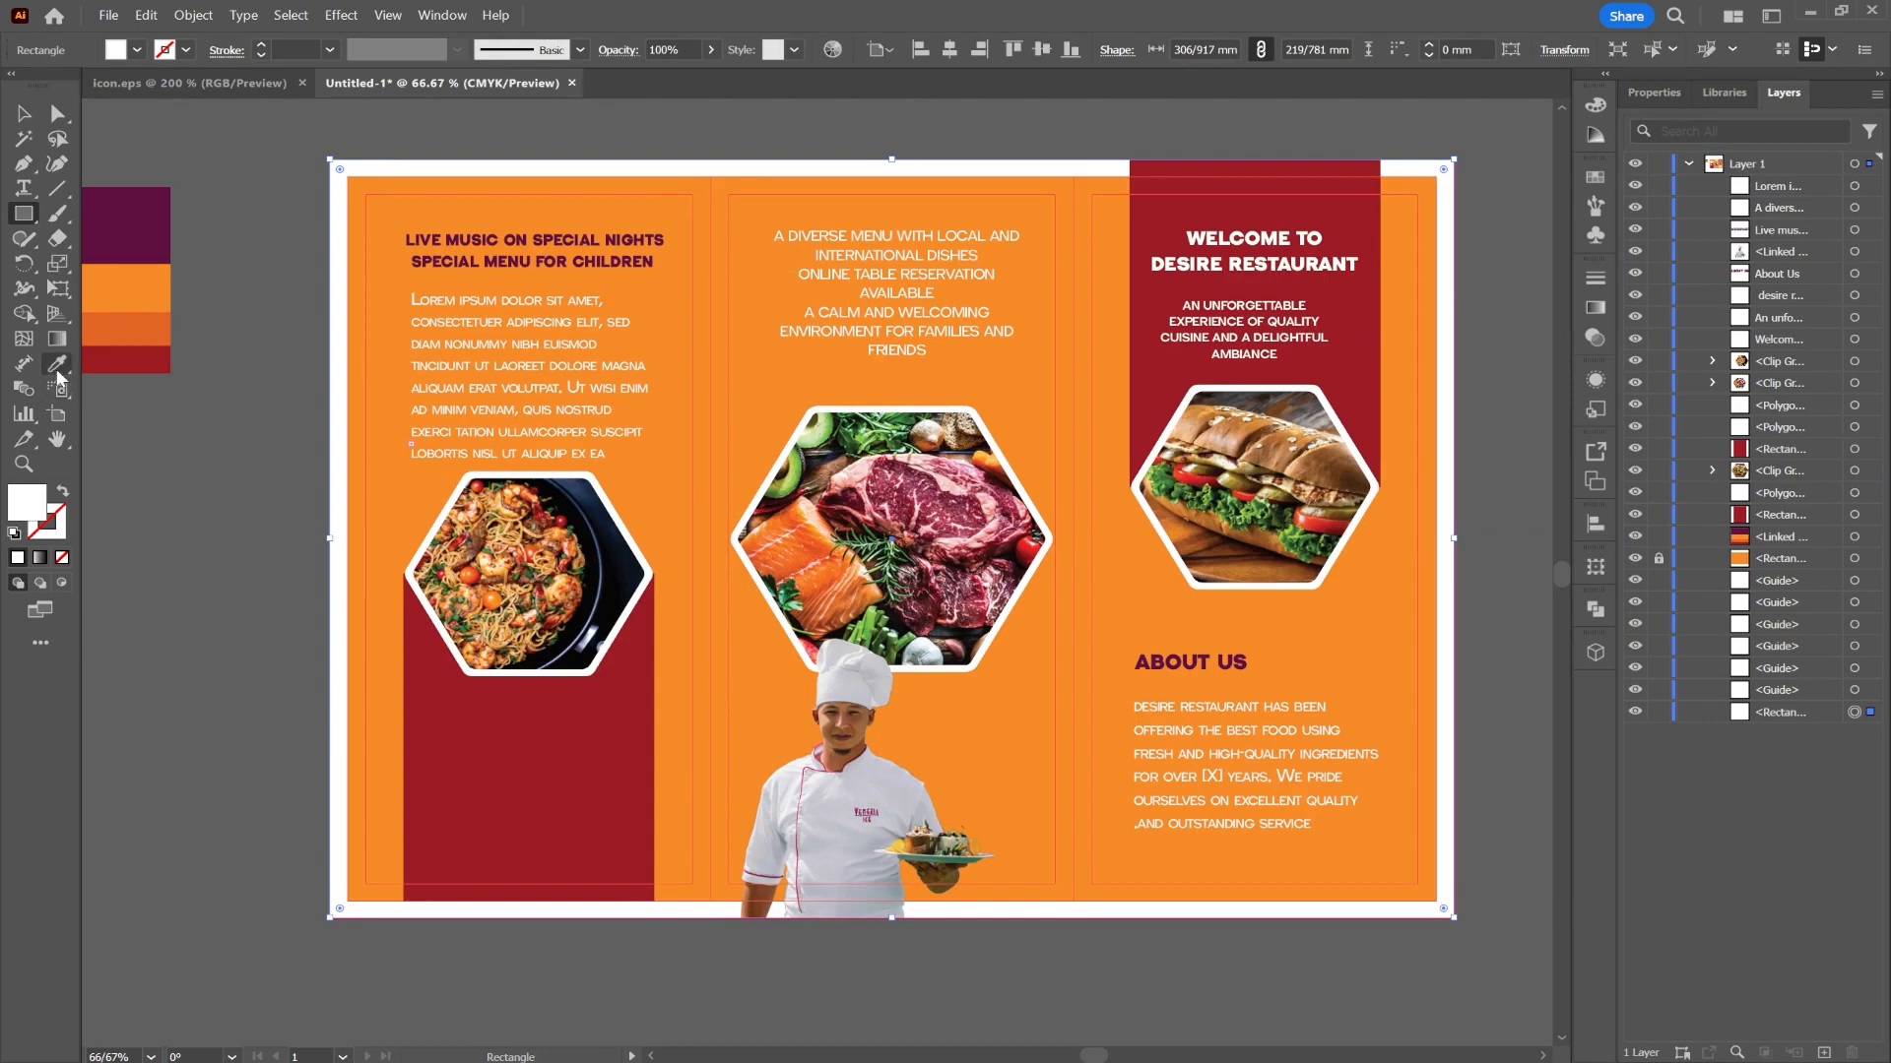
- Fill the bleed-sized rectangle with the light orange sampled from the palette image
click(57, 364)
click(126, 287)
click(33, 113)
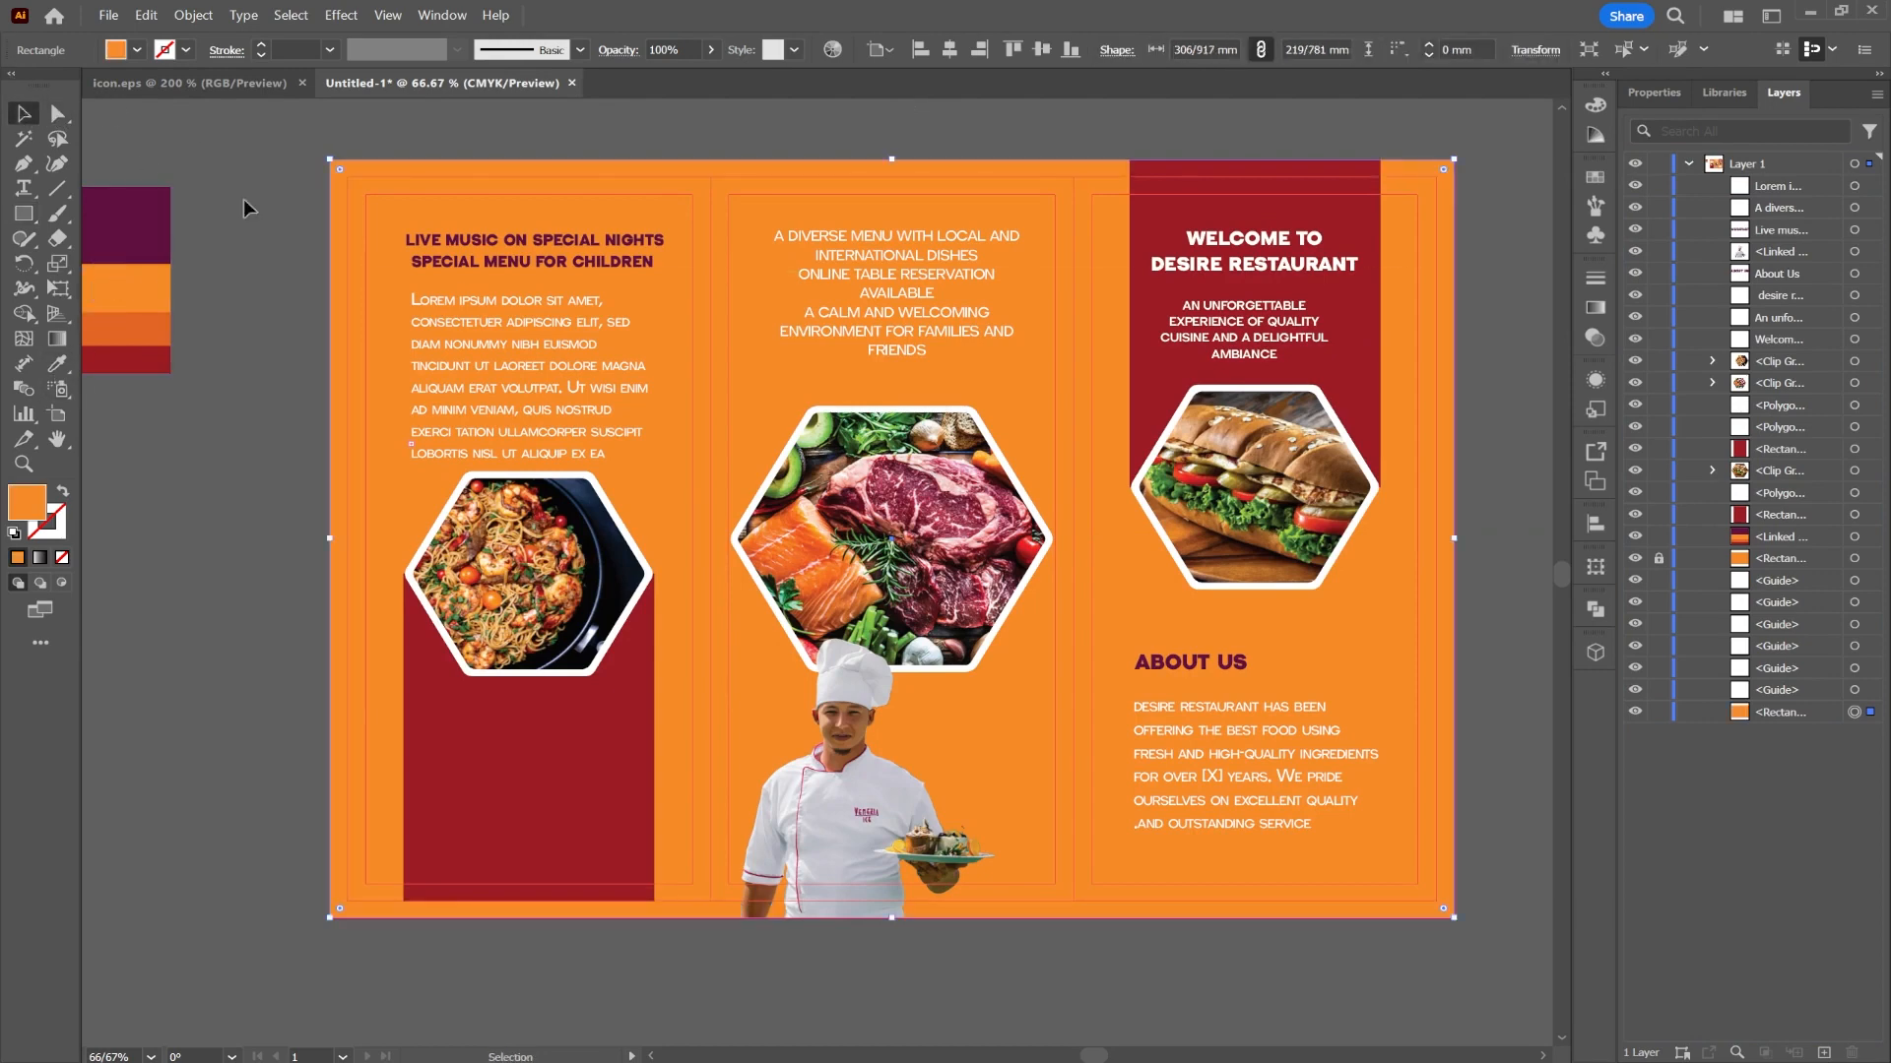
- Duplicate the orange bleed rectangle to the top of Layer 1's stack and select all unlocked artwork
click(1837, 717)
drag(1823, 722, 1793, 177)
click(1868, 165)
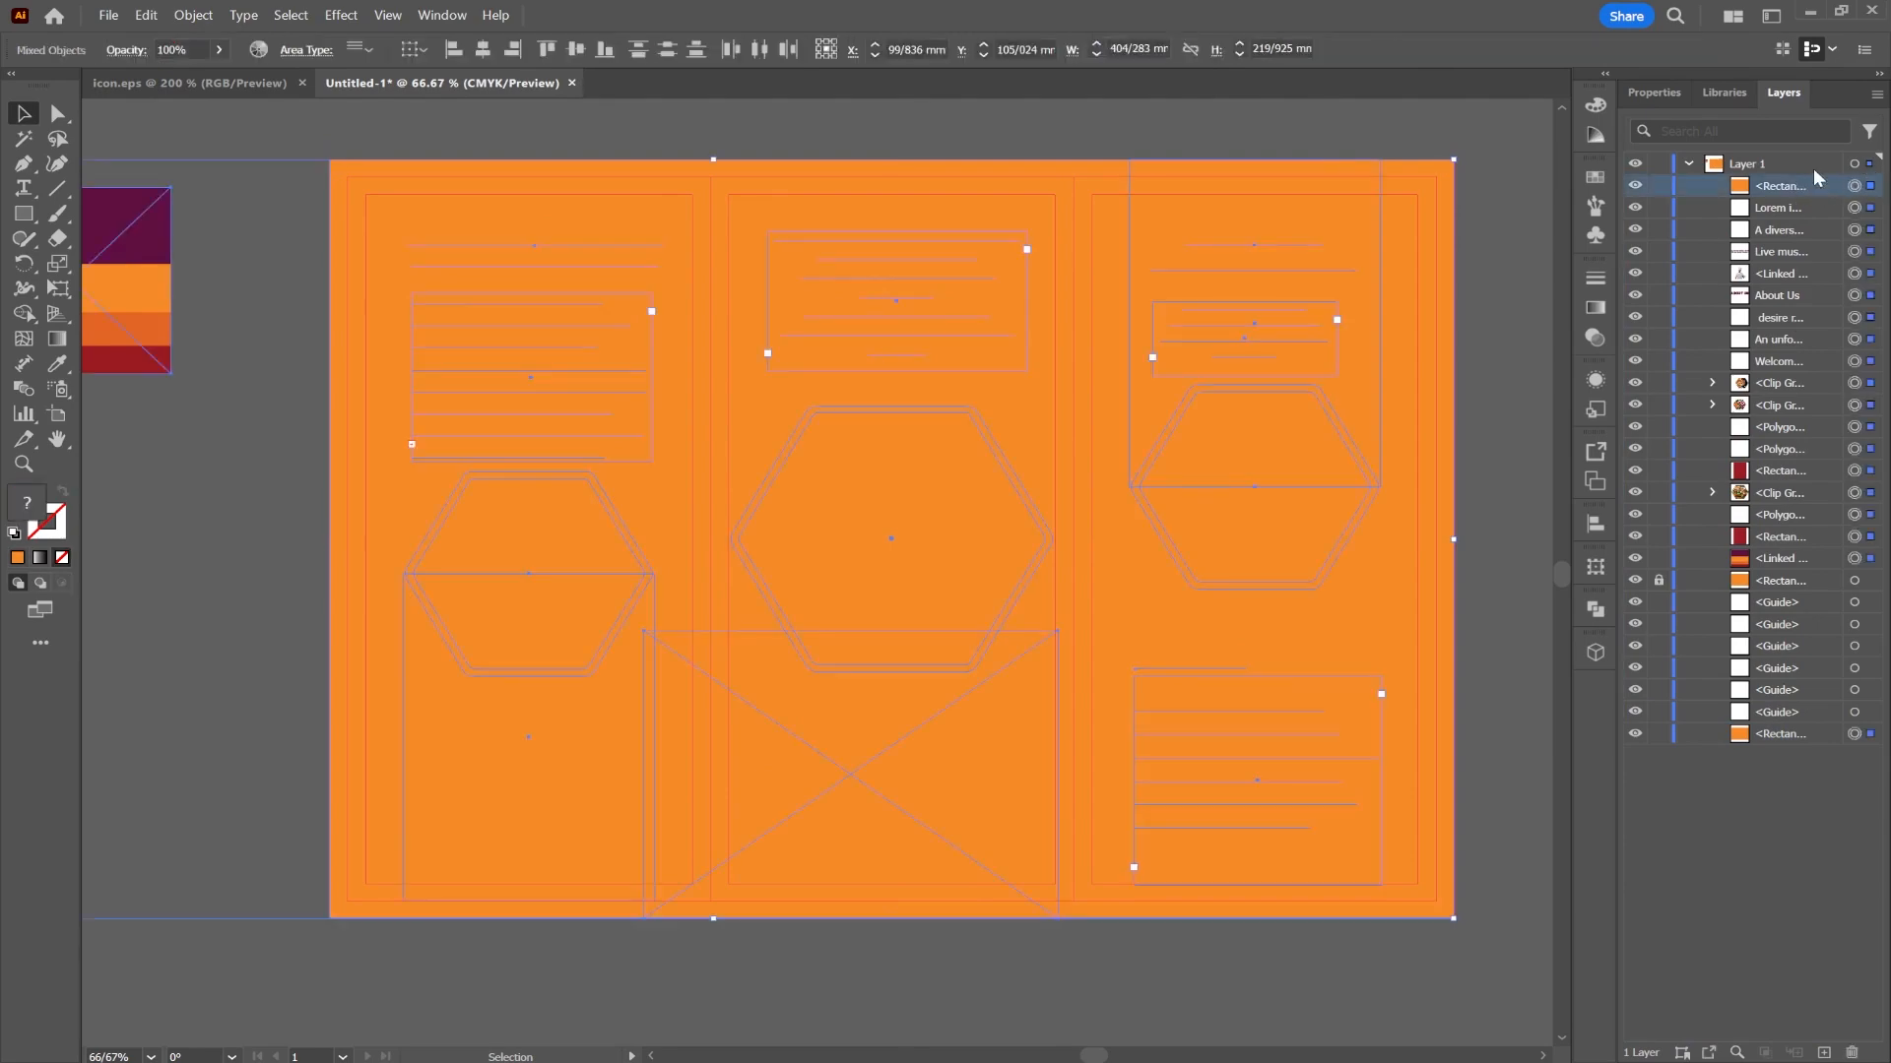
- Try making a clipping mask from the whole selection with the palette image included, and undo it
right_click(1142, 349)
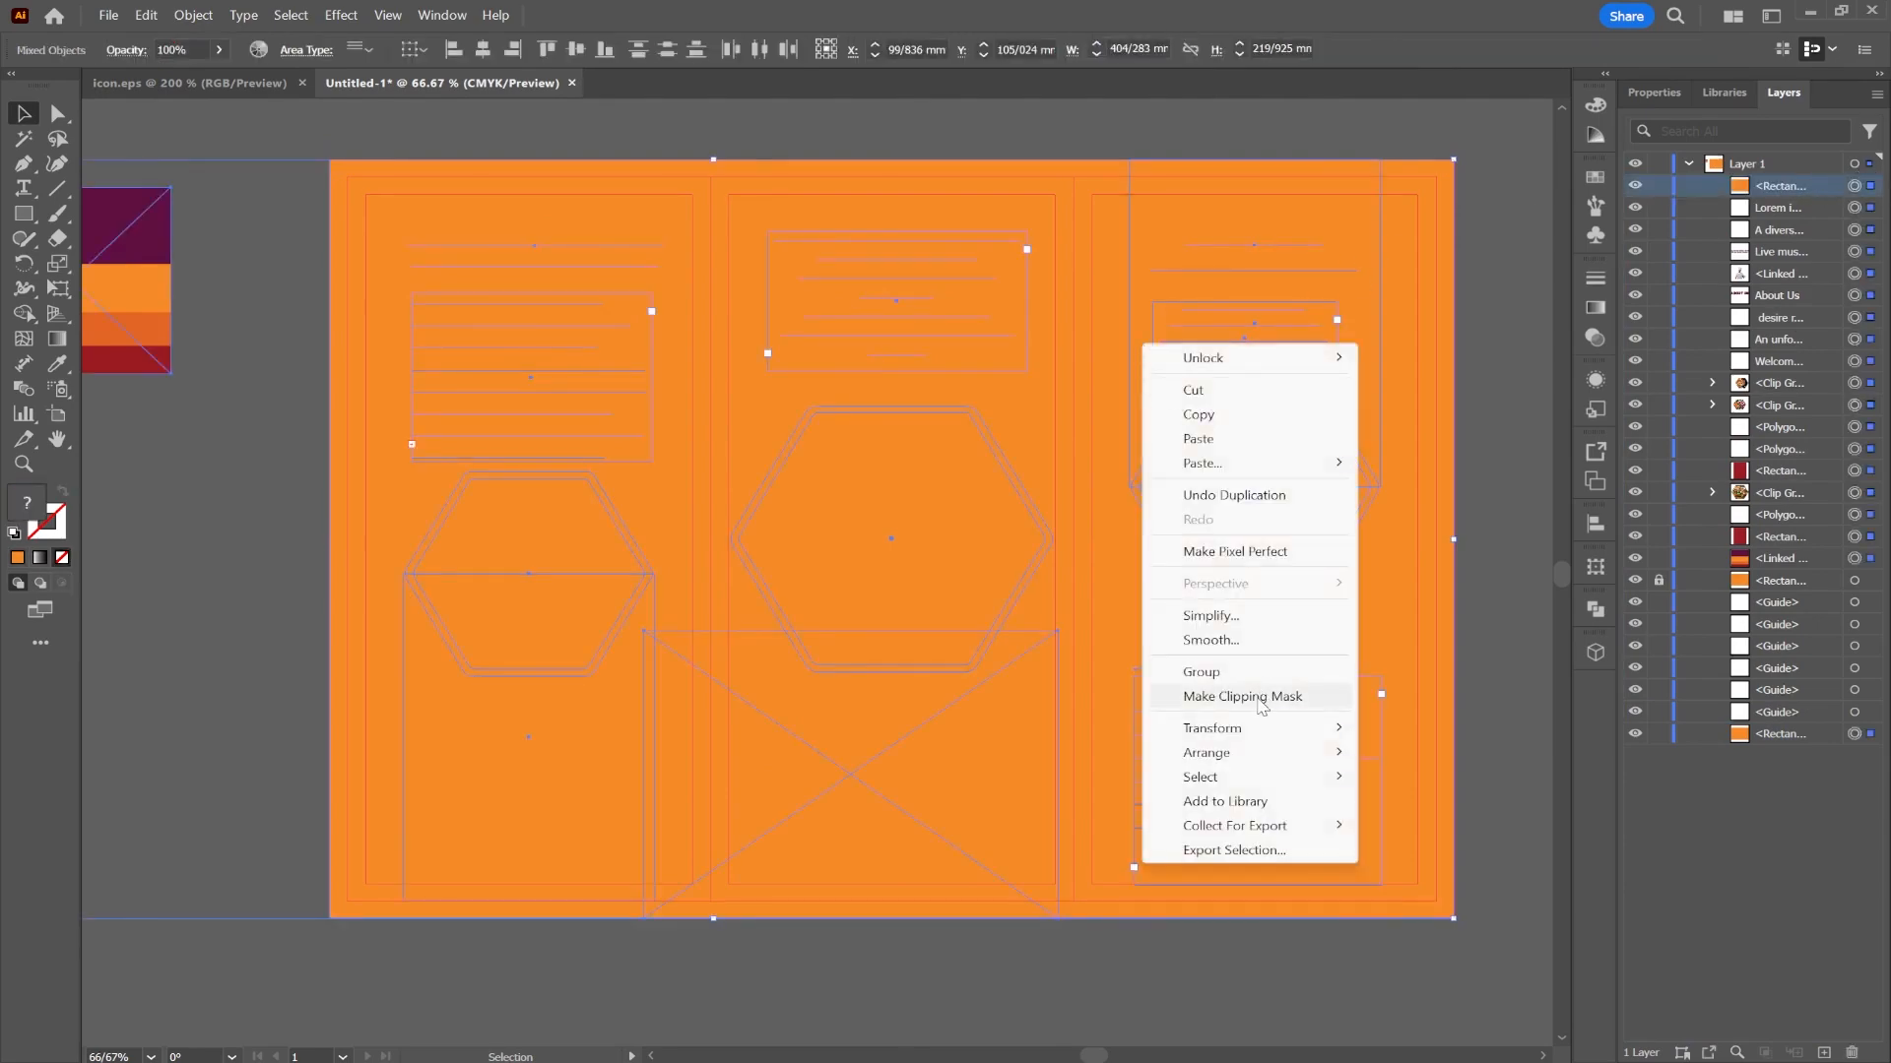
click(1232, 697)
key(ctrl+z)
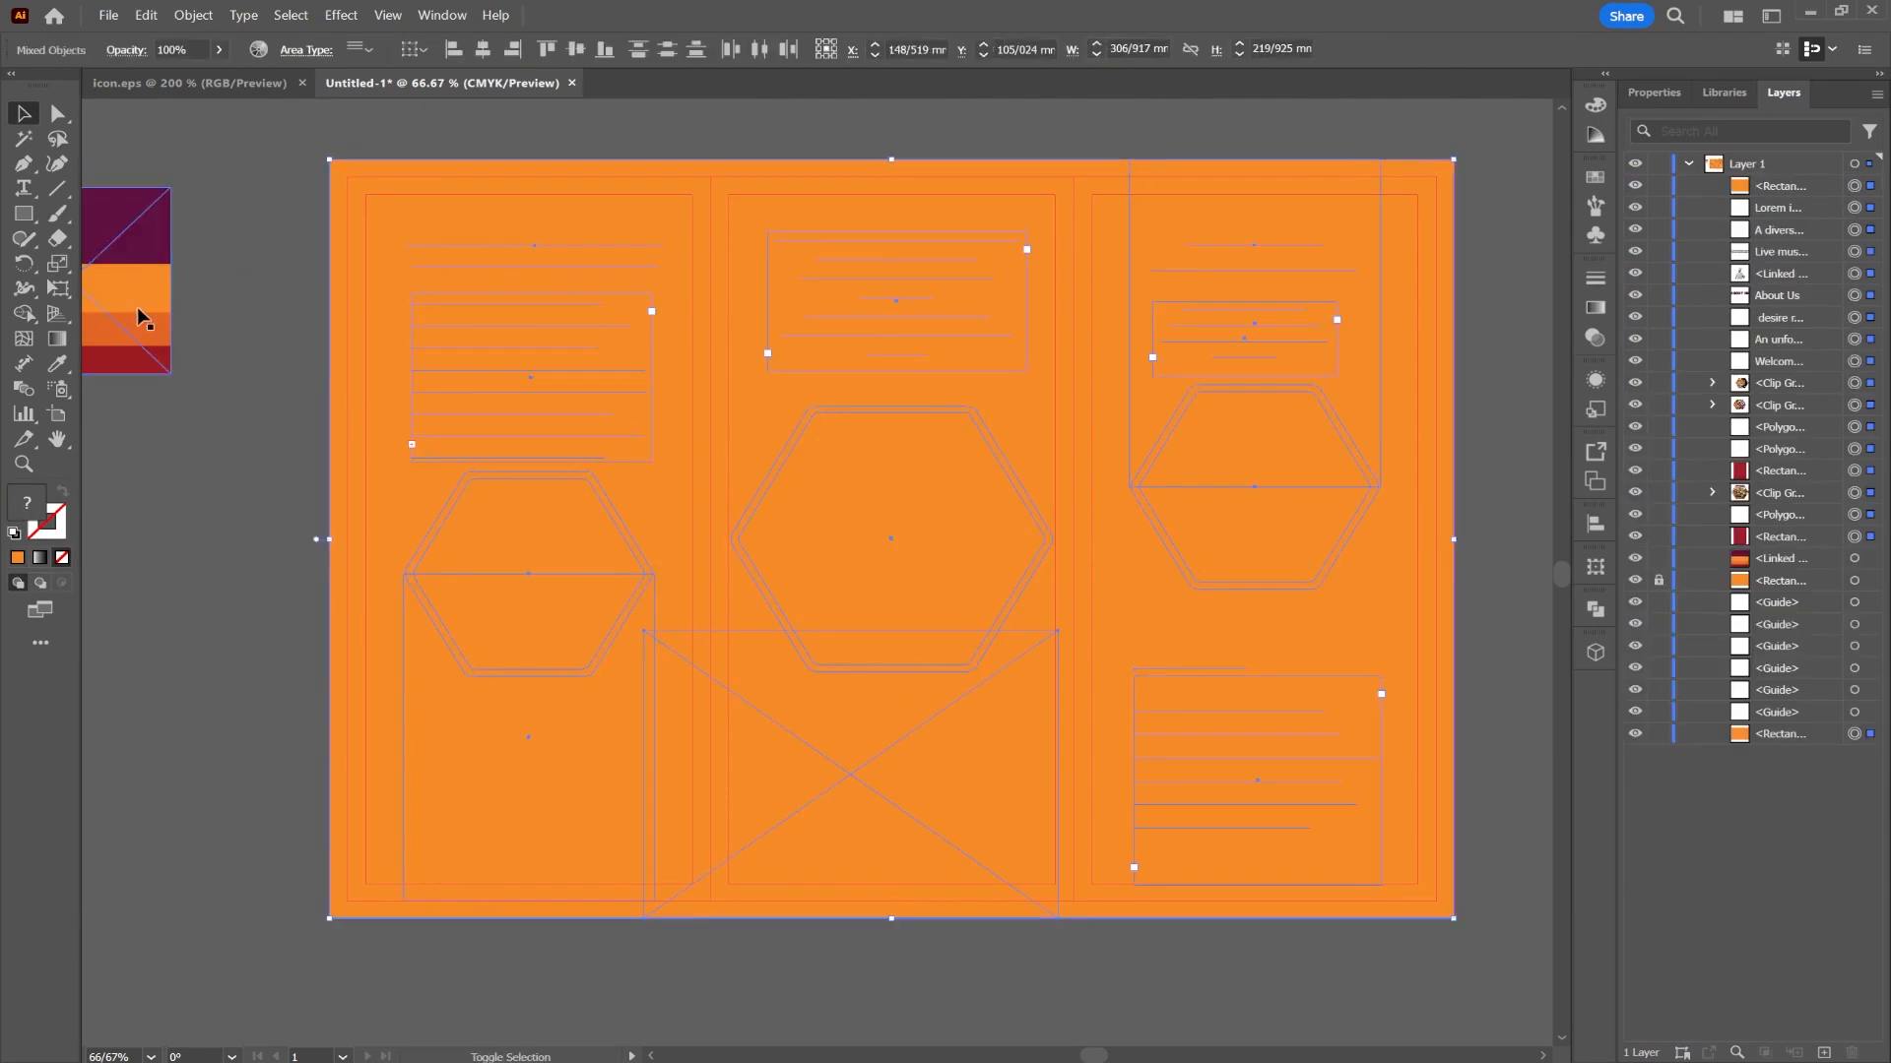
- Make a clipping mask from the brochure artwork and the top orange rectangle, leaving the palette image out
right_click(591, 198)
click(680, 548)
click(1497, 467)
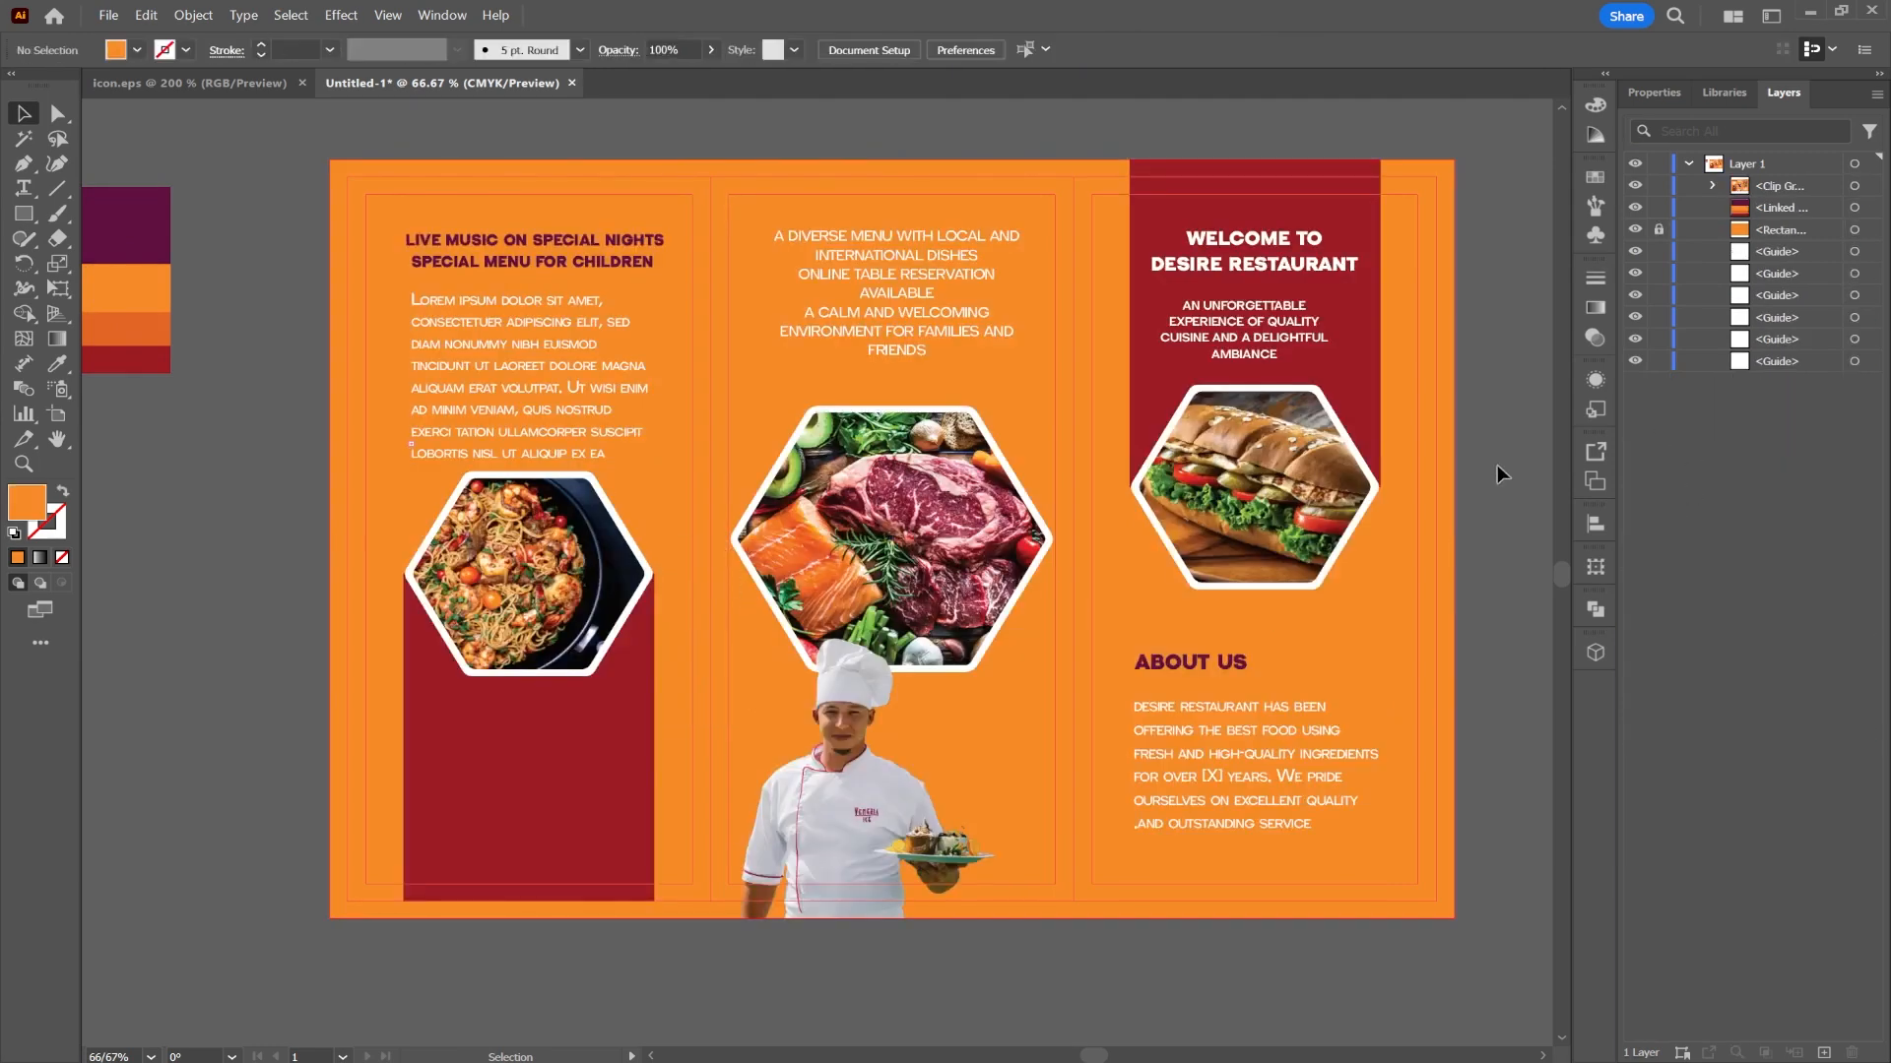
- Collapse Layer 1 and add a new layer above it
click(1689, 164)
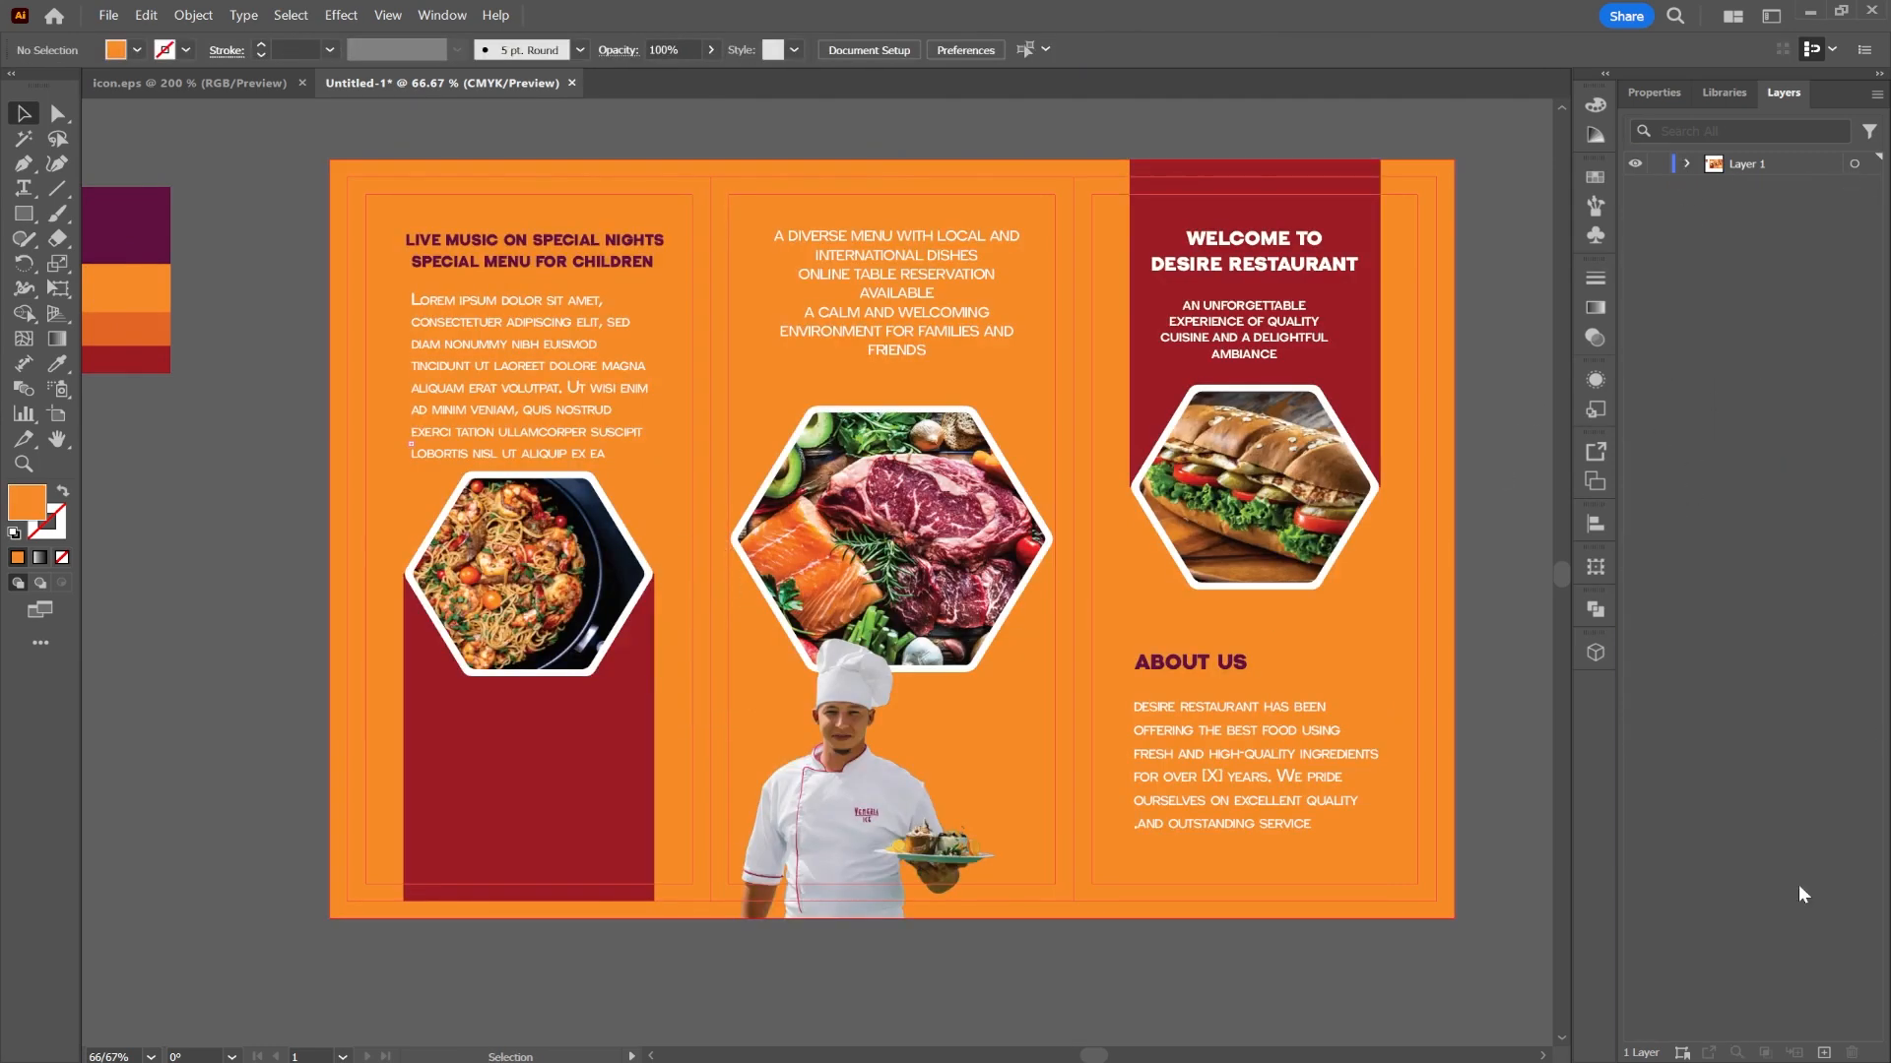
click(1824, 1053)
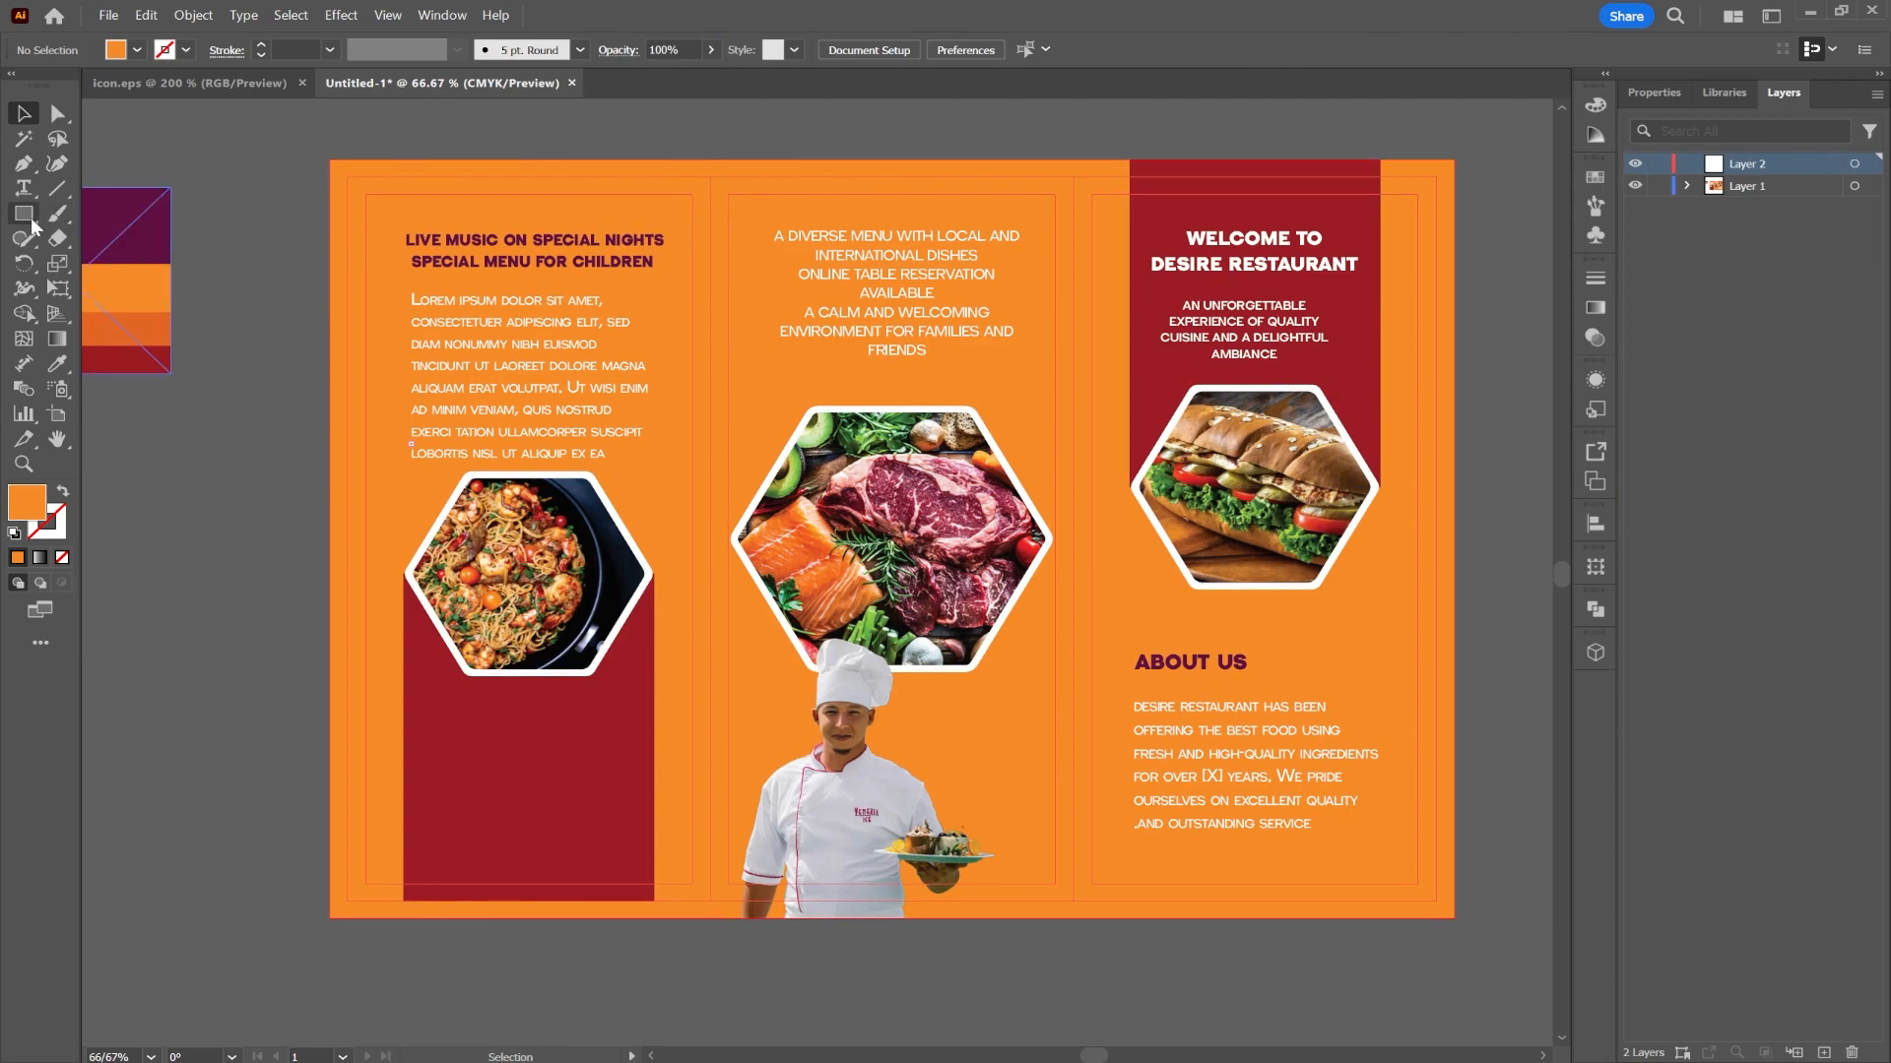
scroll(172, 118, right, 3)
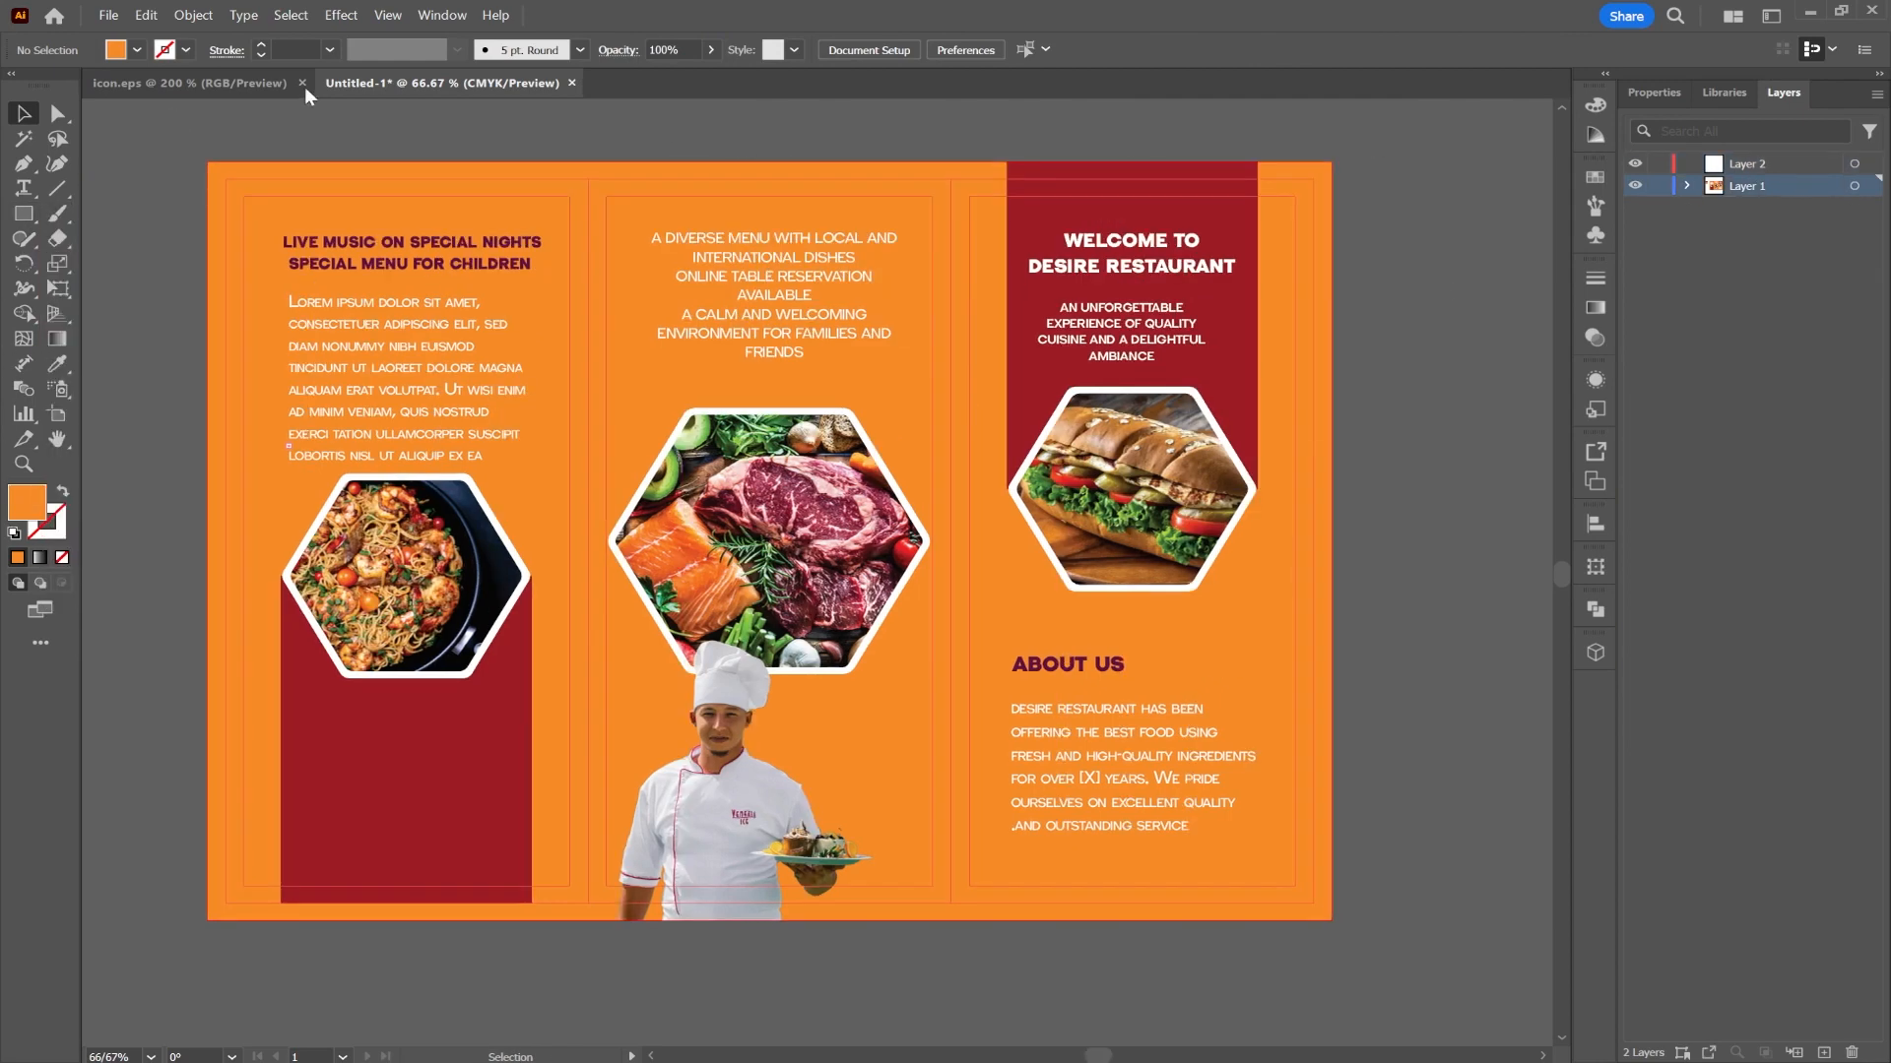
- Copy "SPECIAL MENU FOR CHILDREN" from the first column's heading and remove that line from it
double_click(386, 264)
triple_click(393, 264)
key(ctrl+c)
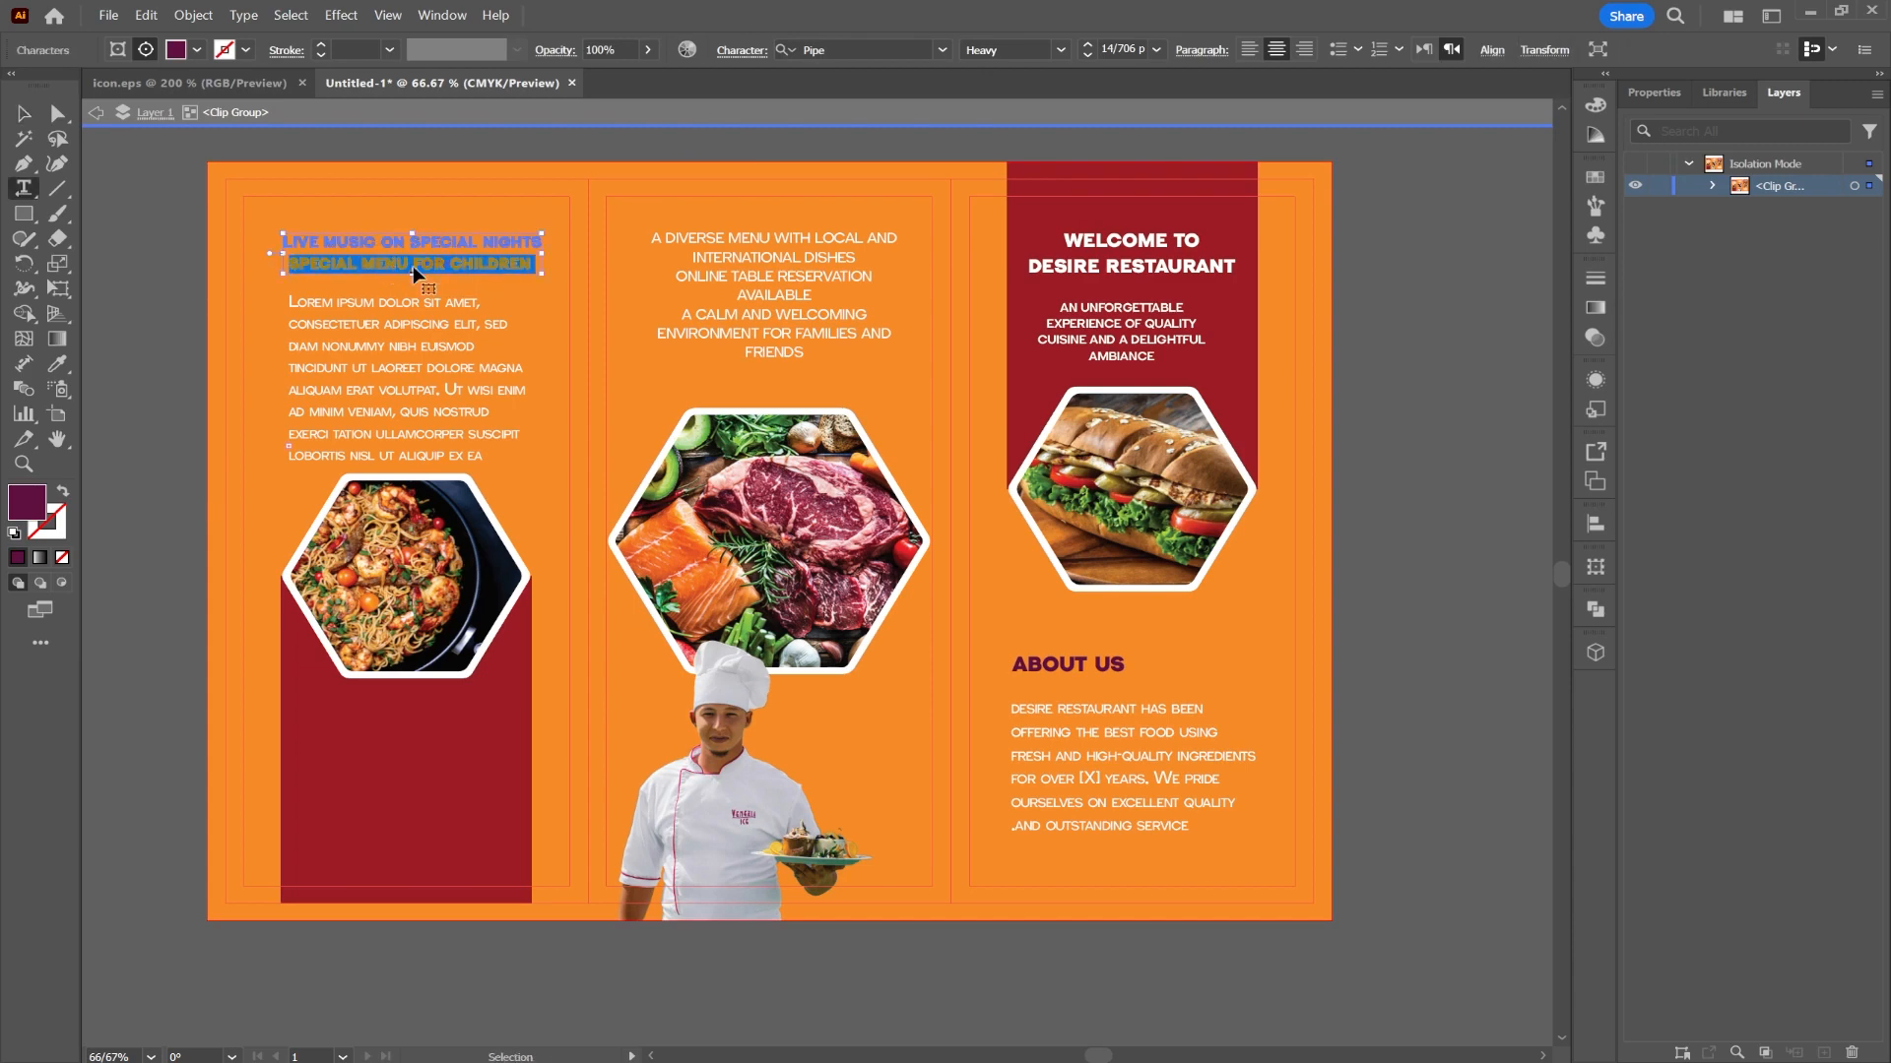
key(BackSpace)
key(Escape)
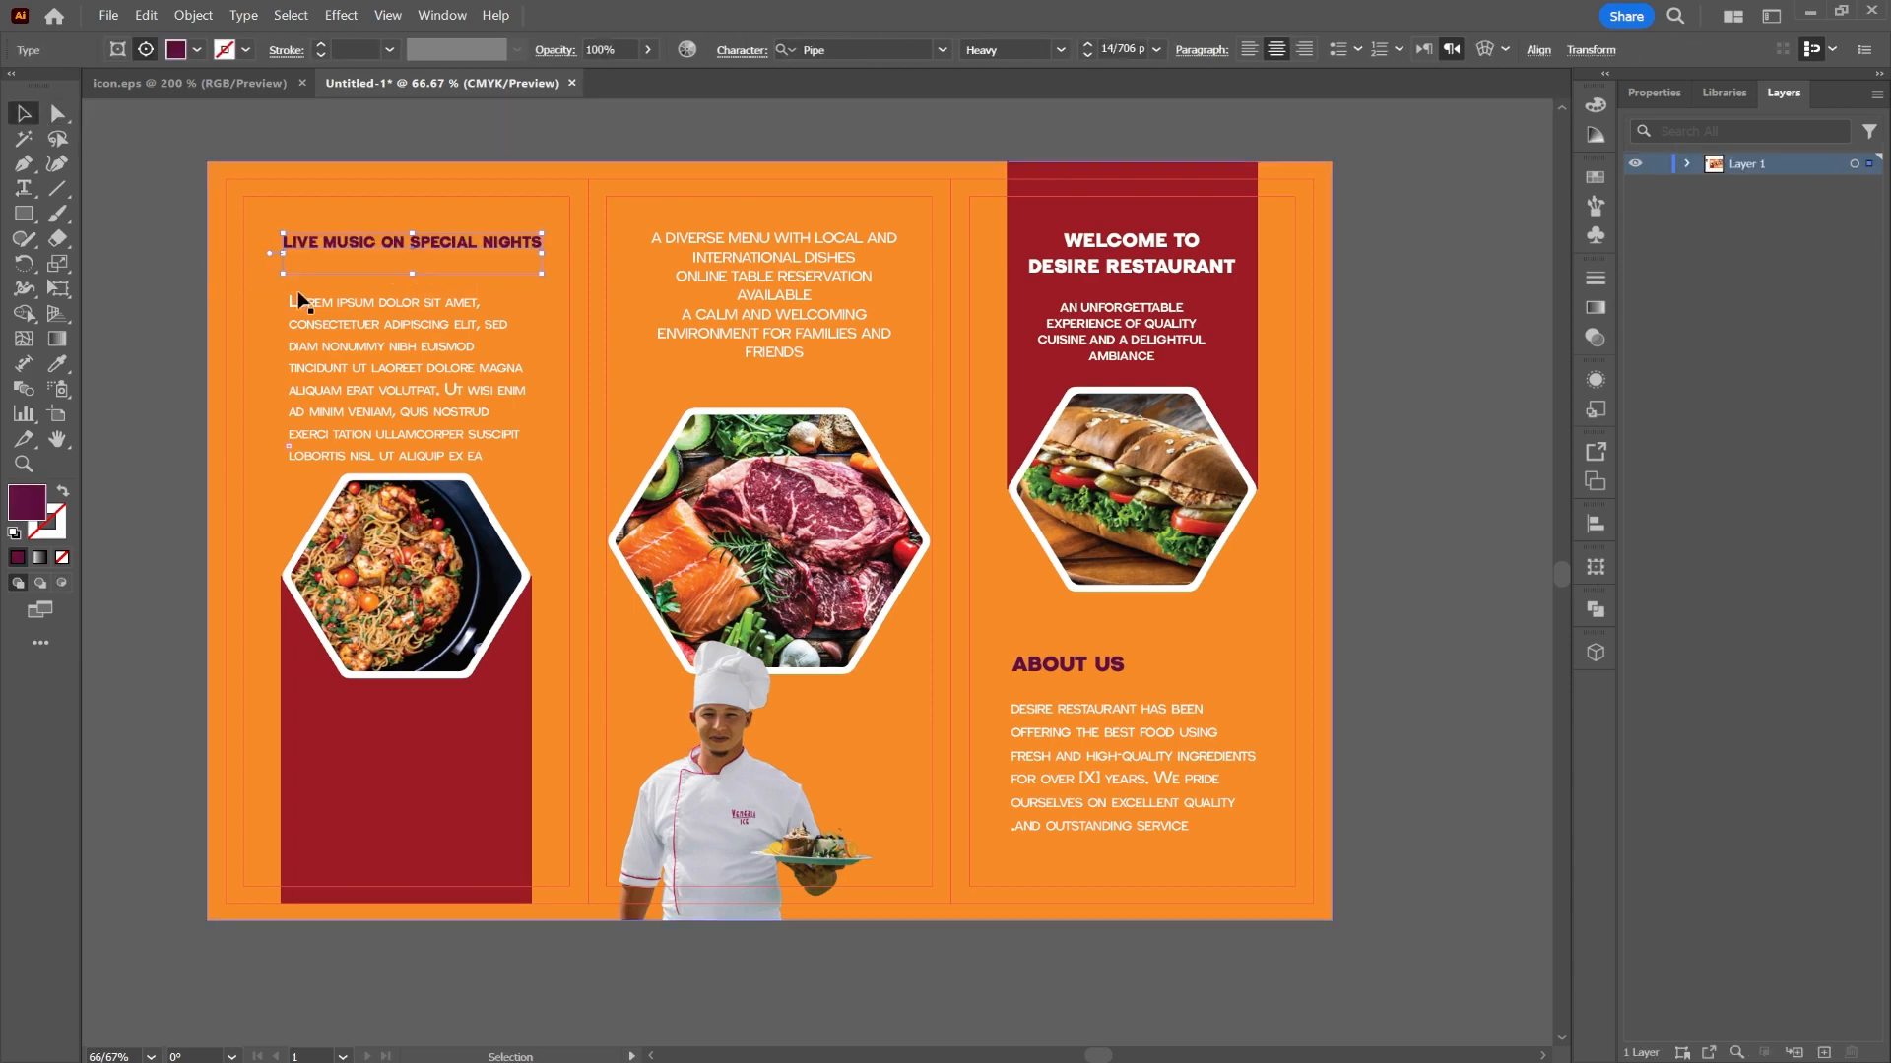
- Move the first column's paragraph up under its heading, and duplicate both onto the dark red banner, scaled down to fit
click(308, 298)
double_click(309, 300)
drag(328, 304, 349, 694)
shift+click(348, 245)
drag(541, 787, 525, 787)
- Replace the banner's duplicated heading with "SPECIAL MENU FOR CHILDREN" and fill it with white
triple_click(386, 699)
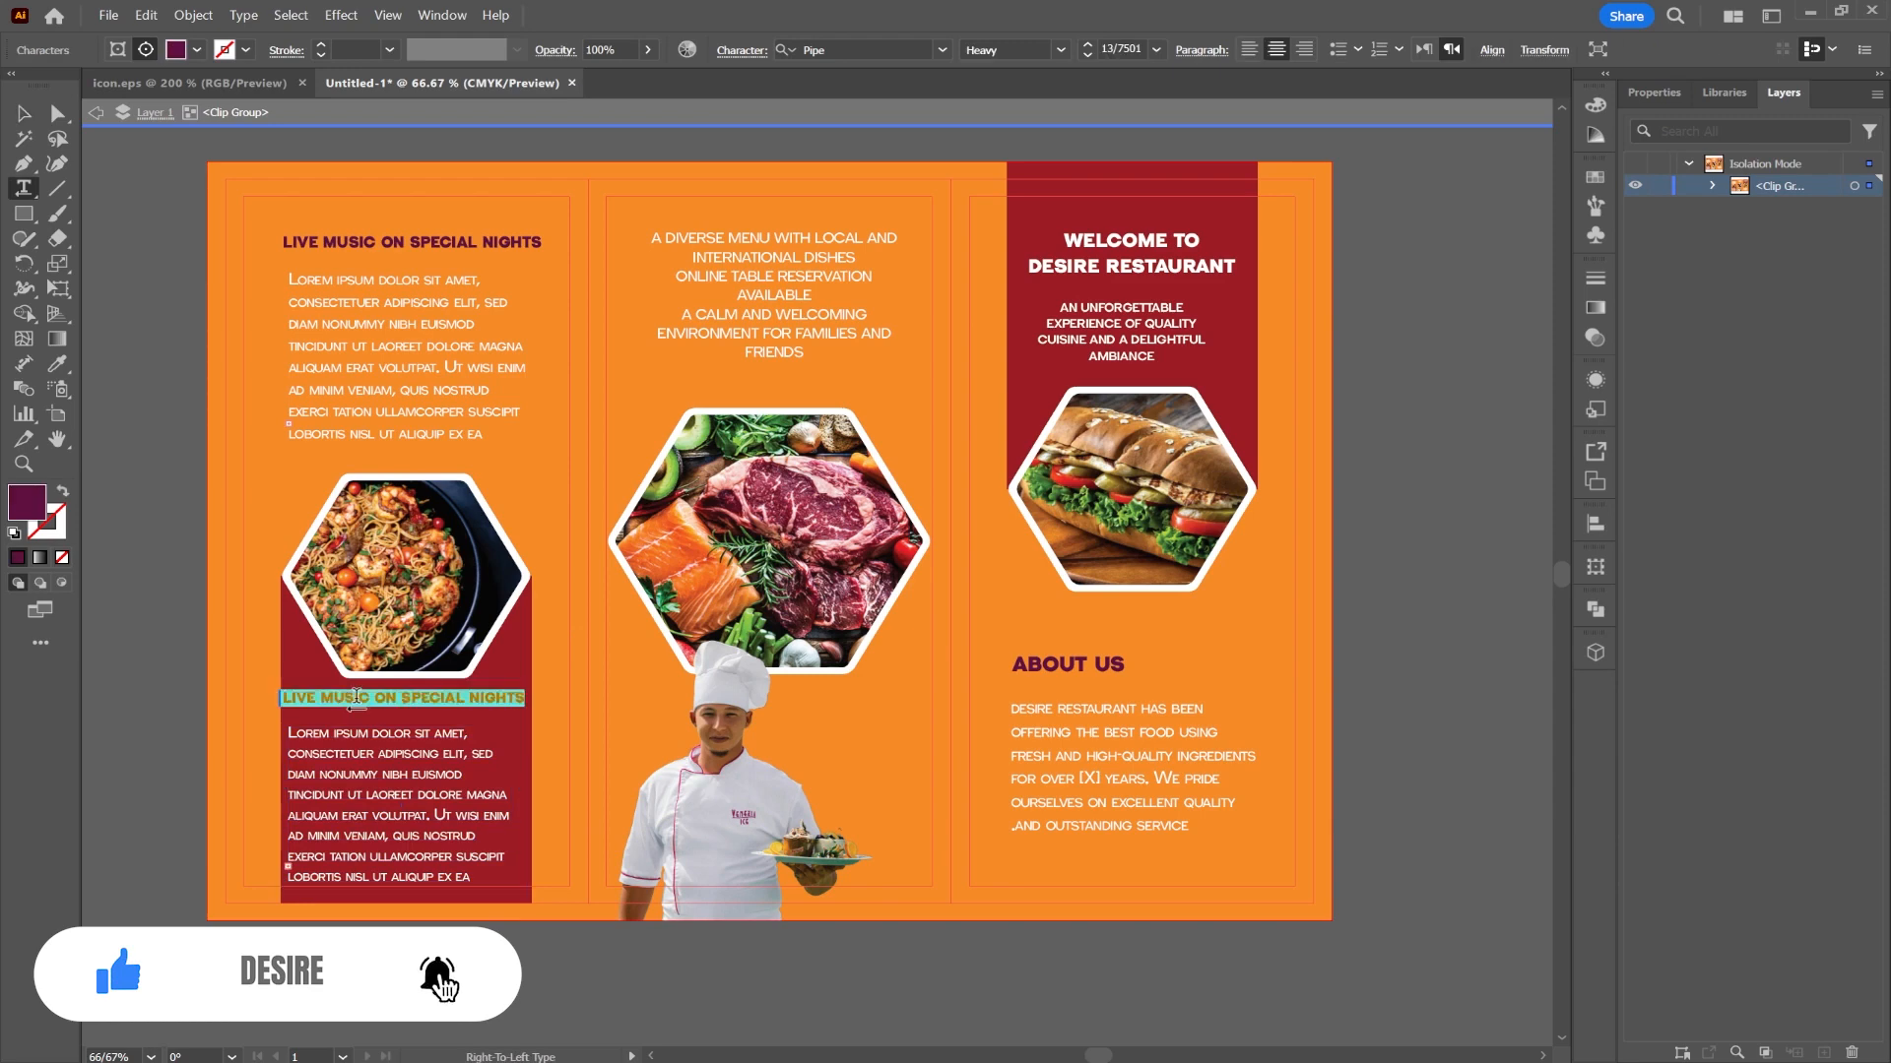
key(ctrl+v)
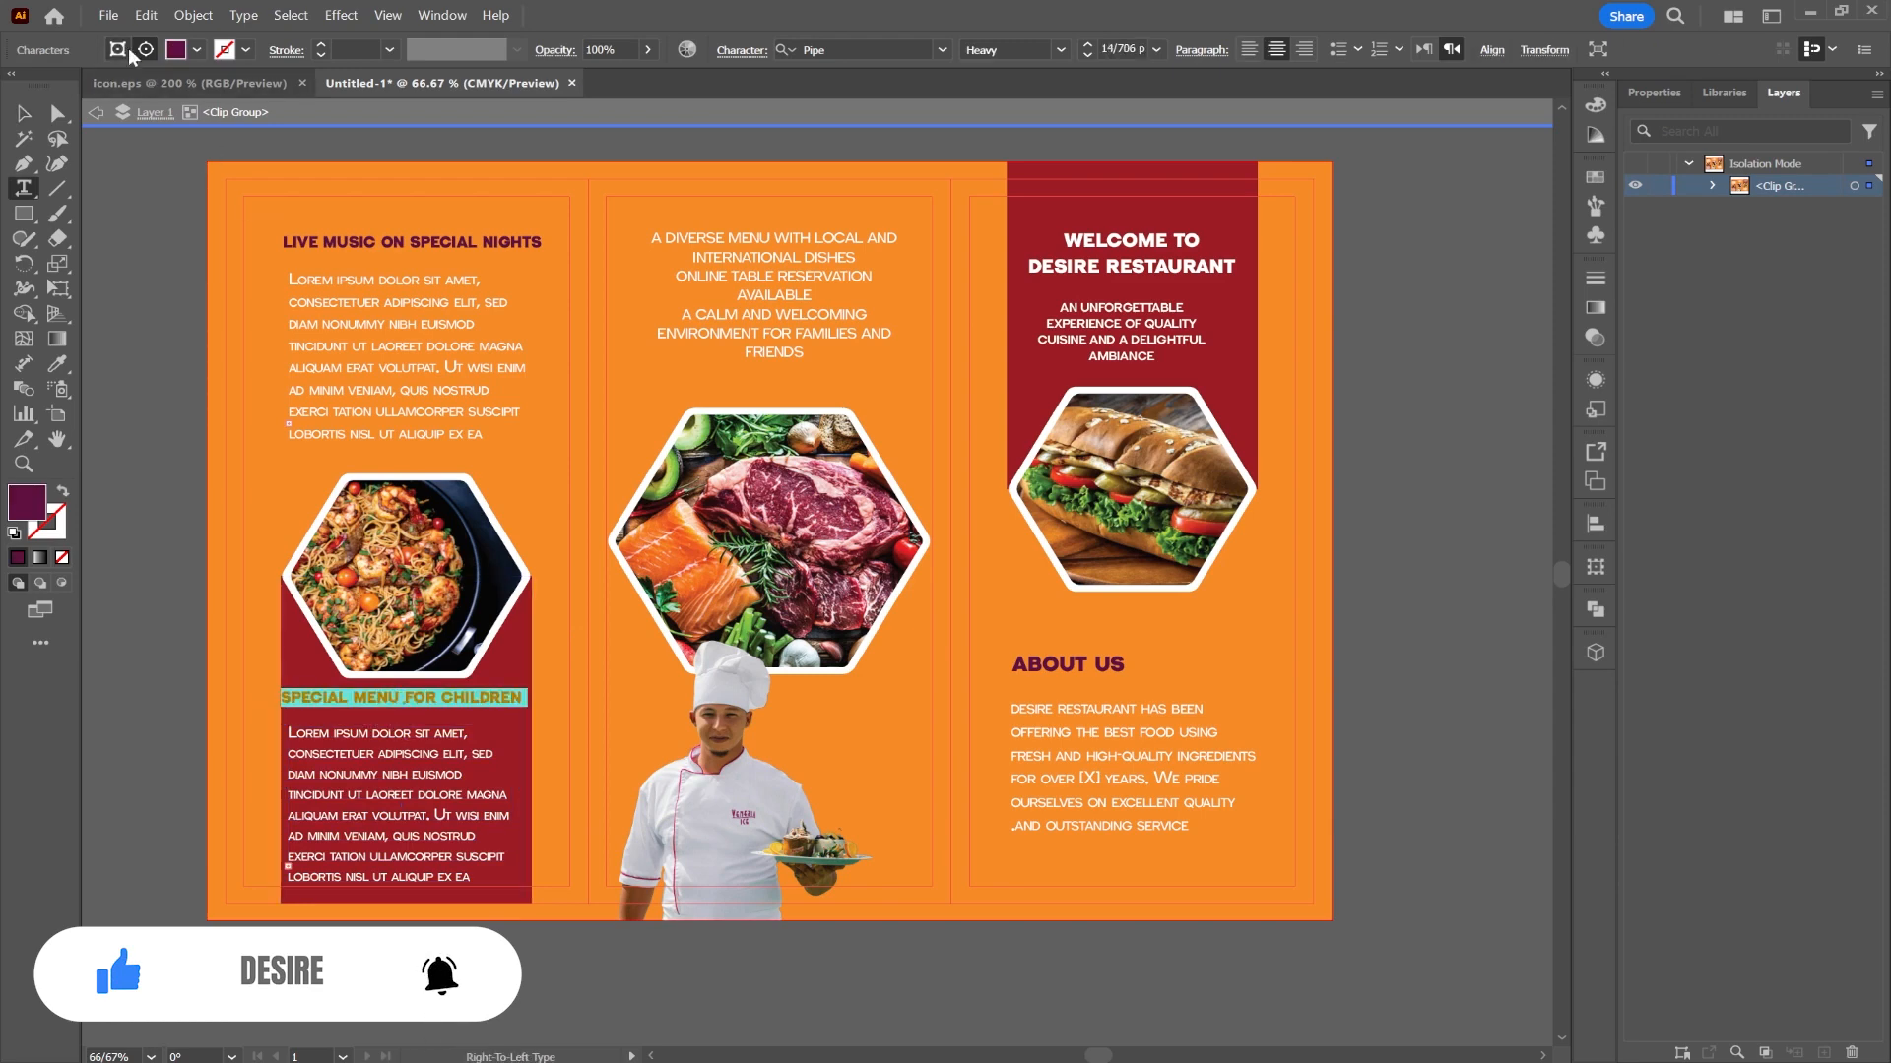
click(176, 49)
click(46, 86)
key(Escape)
key(Escape)
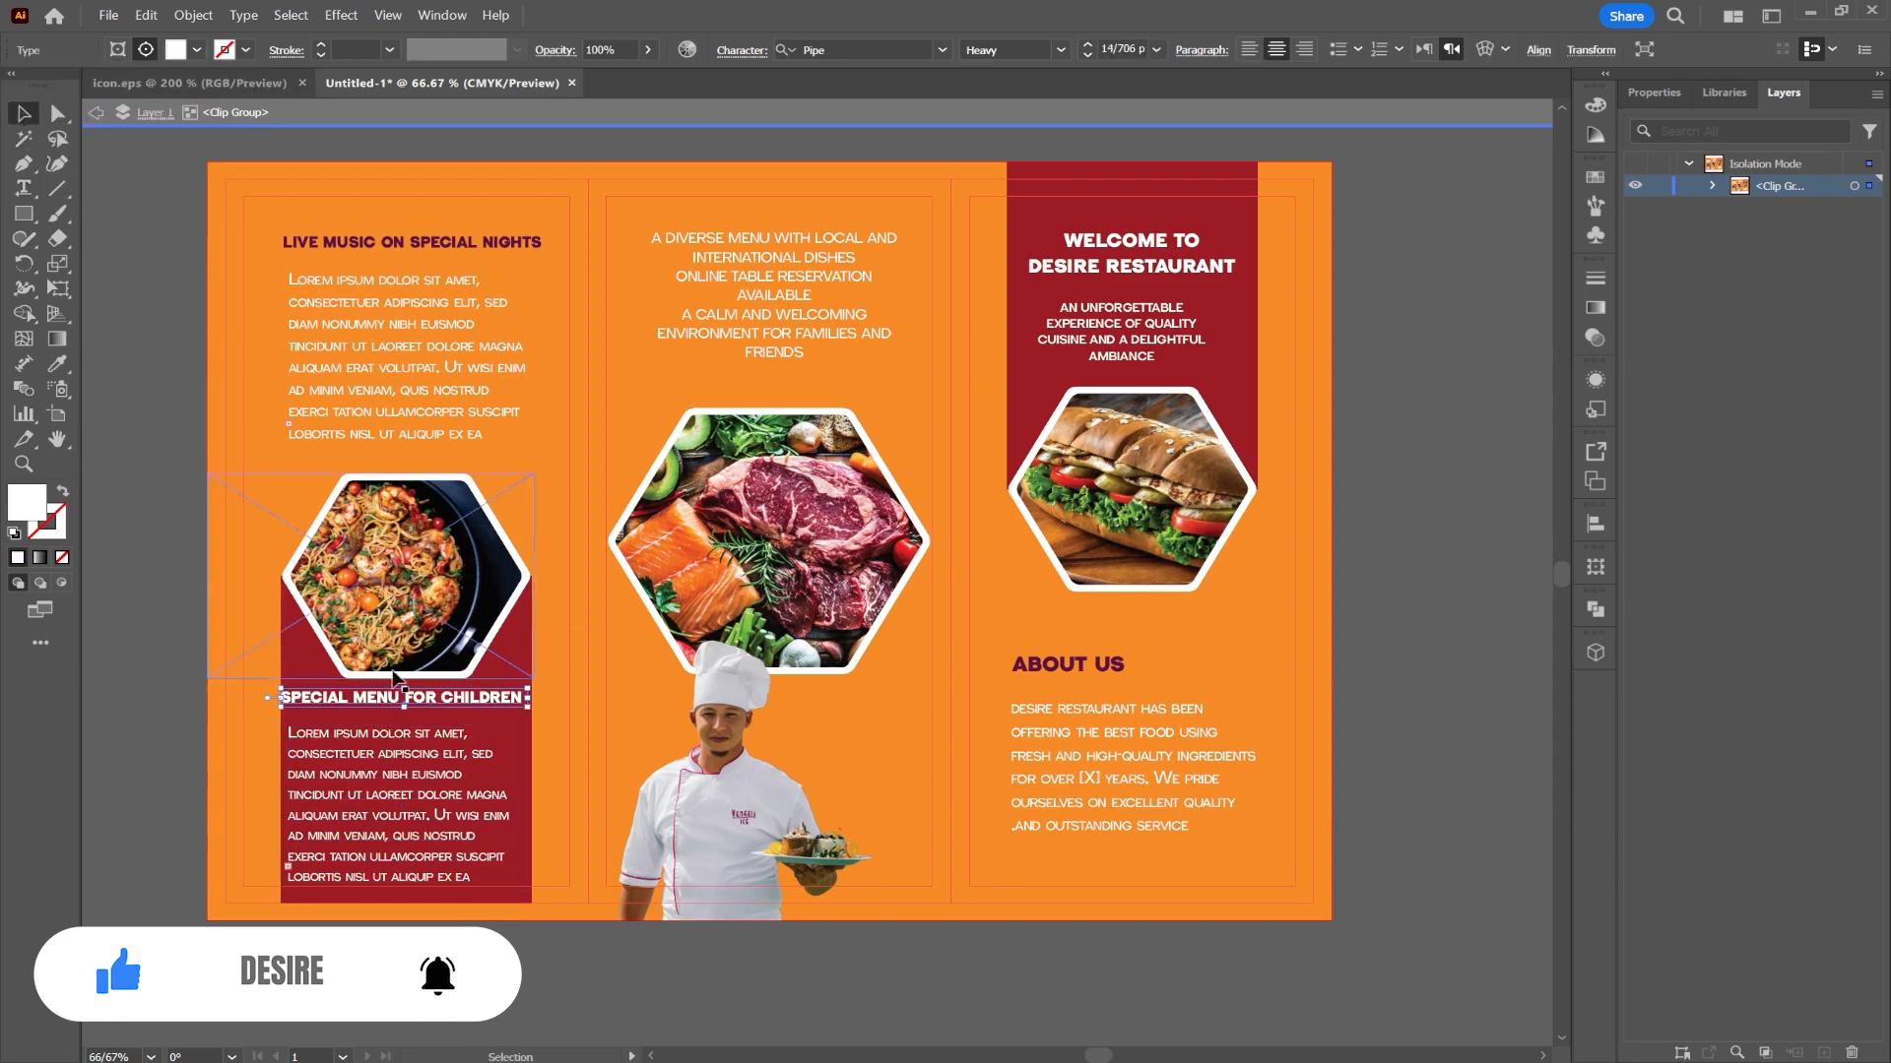
- Scale the banner heading down to fit within the dark red shape and shorten the paragraph's text box below by one line
click(300, 701)
drag(300, 701, 306, 701)
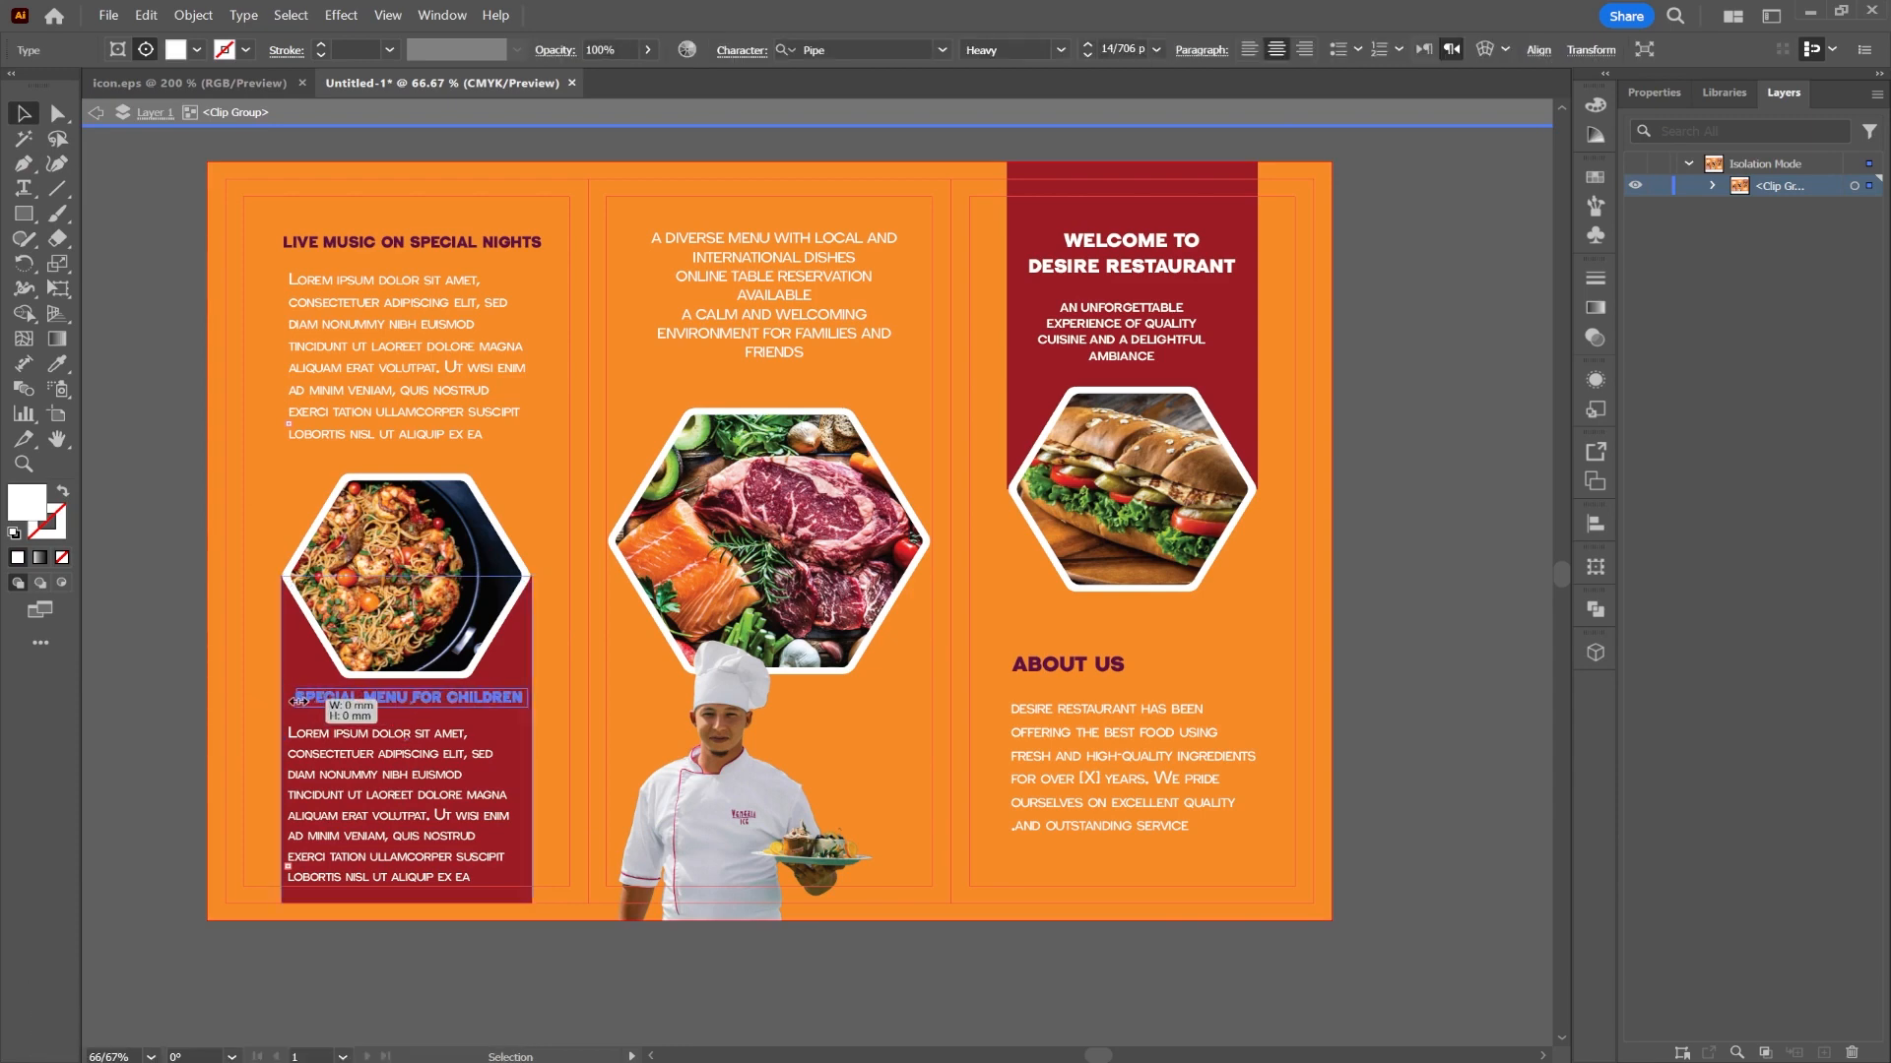
click(345, 773)
click(345, 773)
mouse_move(400, 885)
mouse_down()
mouse_move(409, 856)
mouse_move(410, 879)
mouse_up()
click(1363, 479)
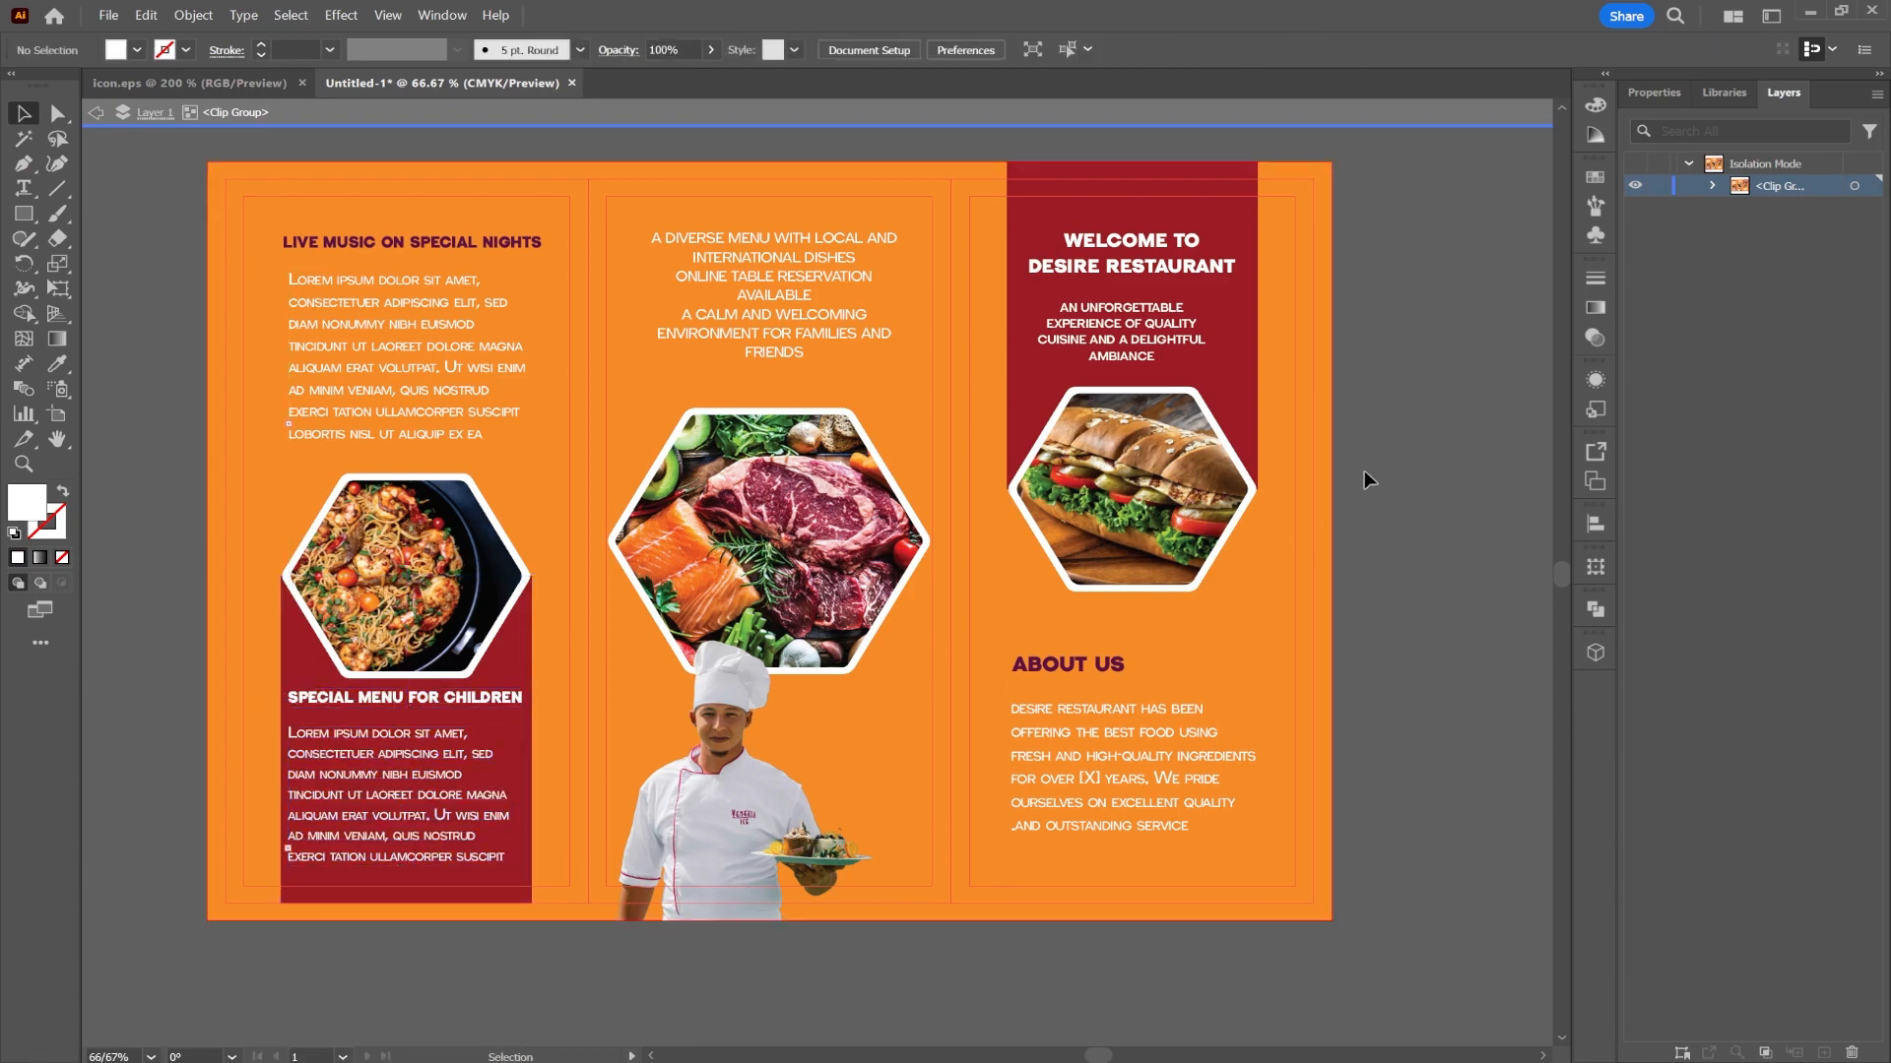
- Extend the first column's dark red banner down to the bleed edge, making it about 99.7 mm high
scroll(1363, 469, right, 2)
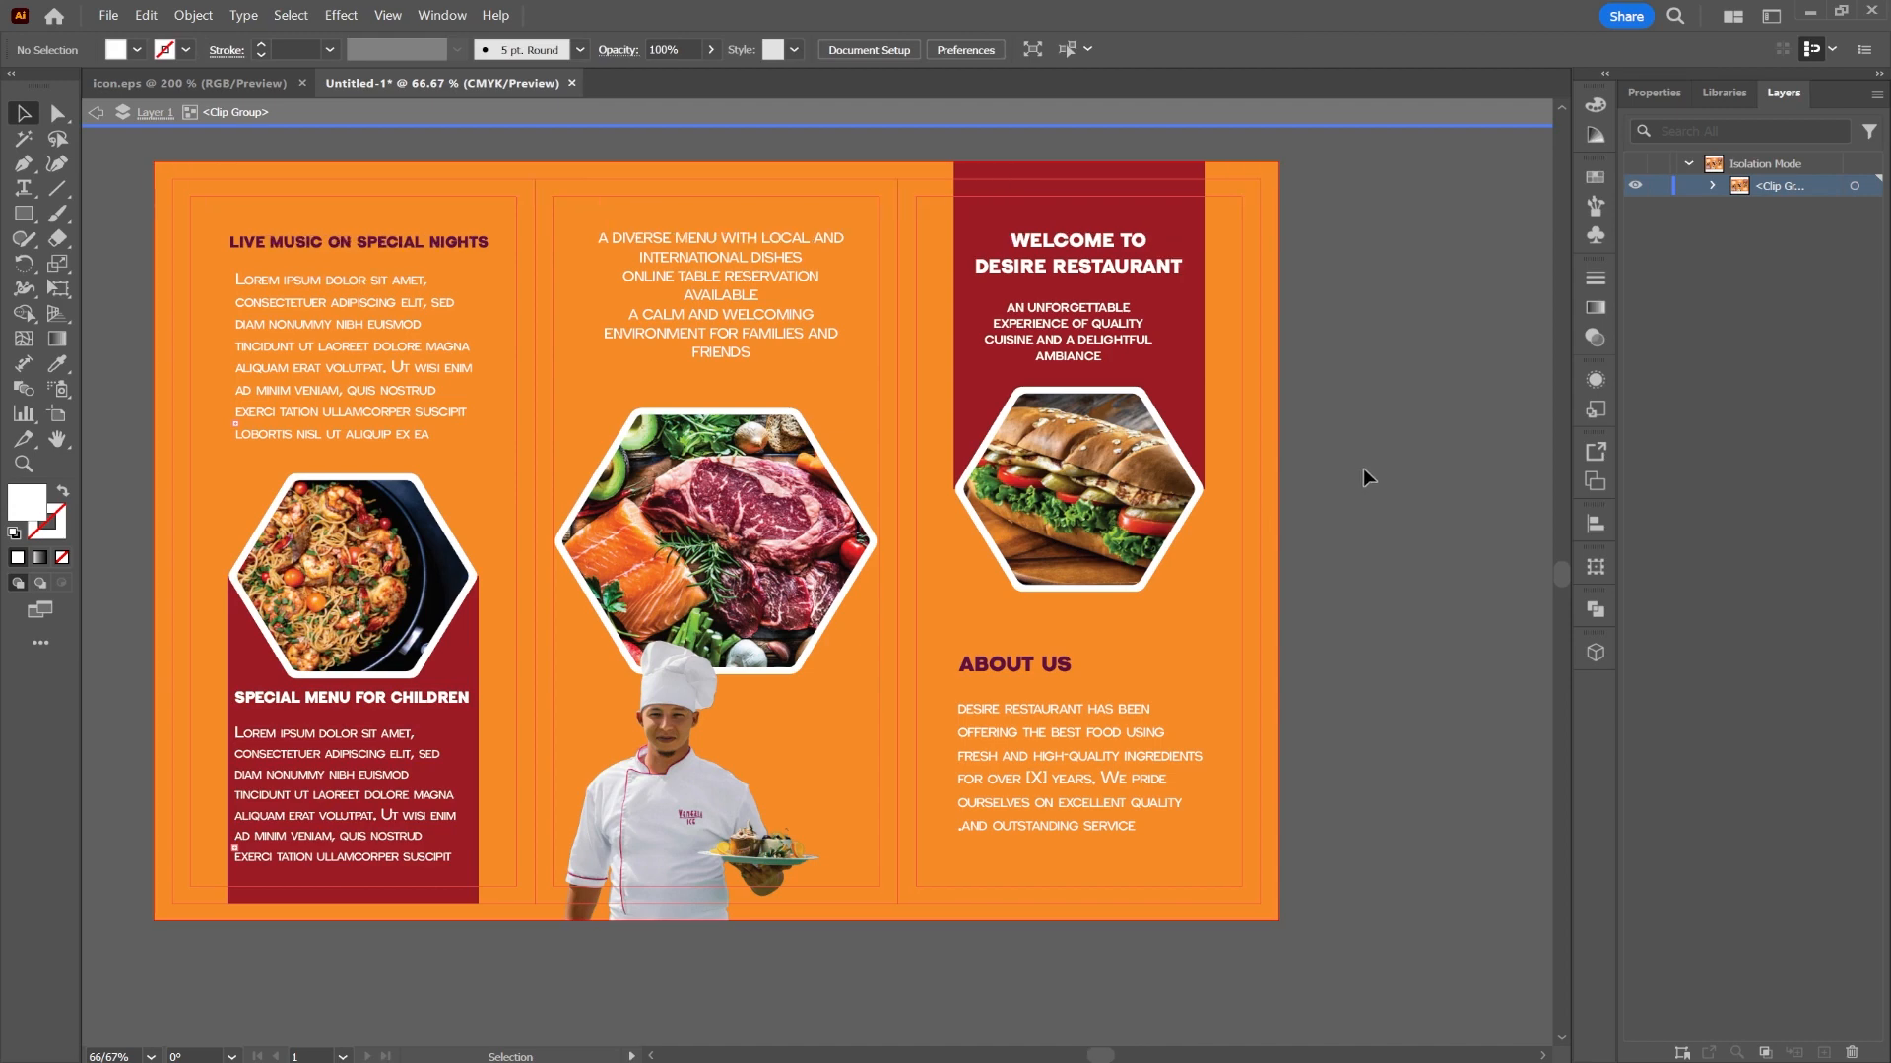
key(ctrl)
key(ctrl+space)
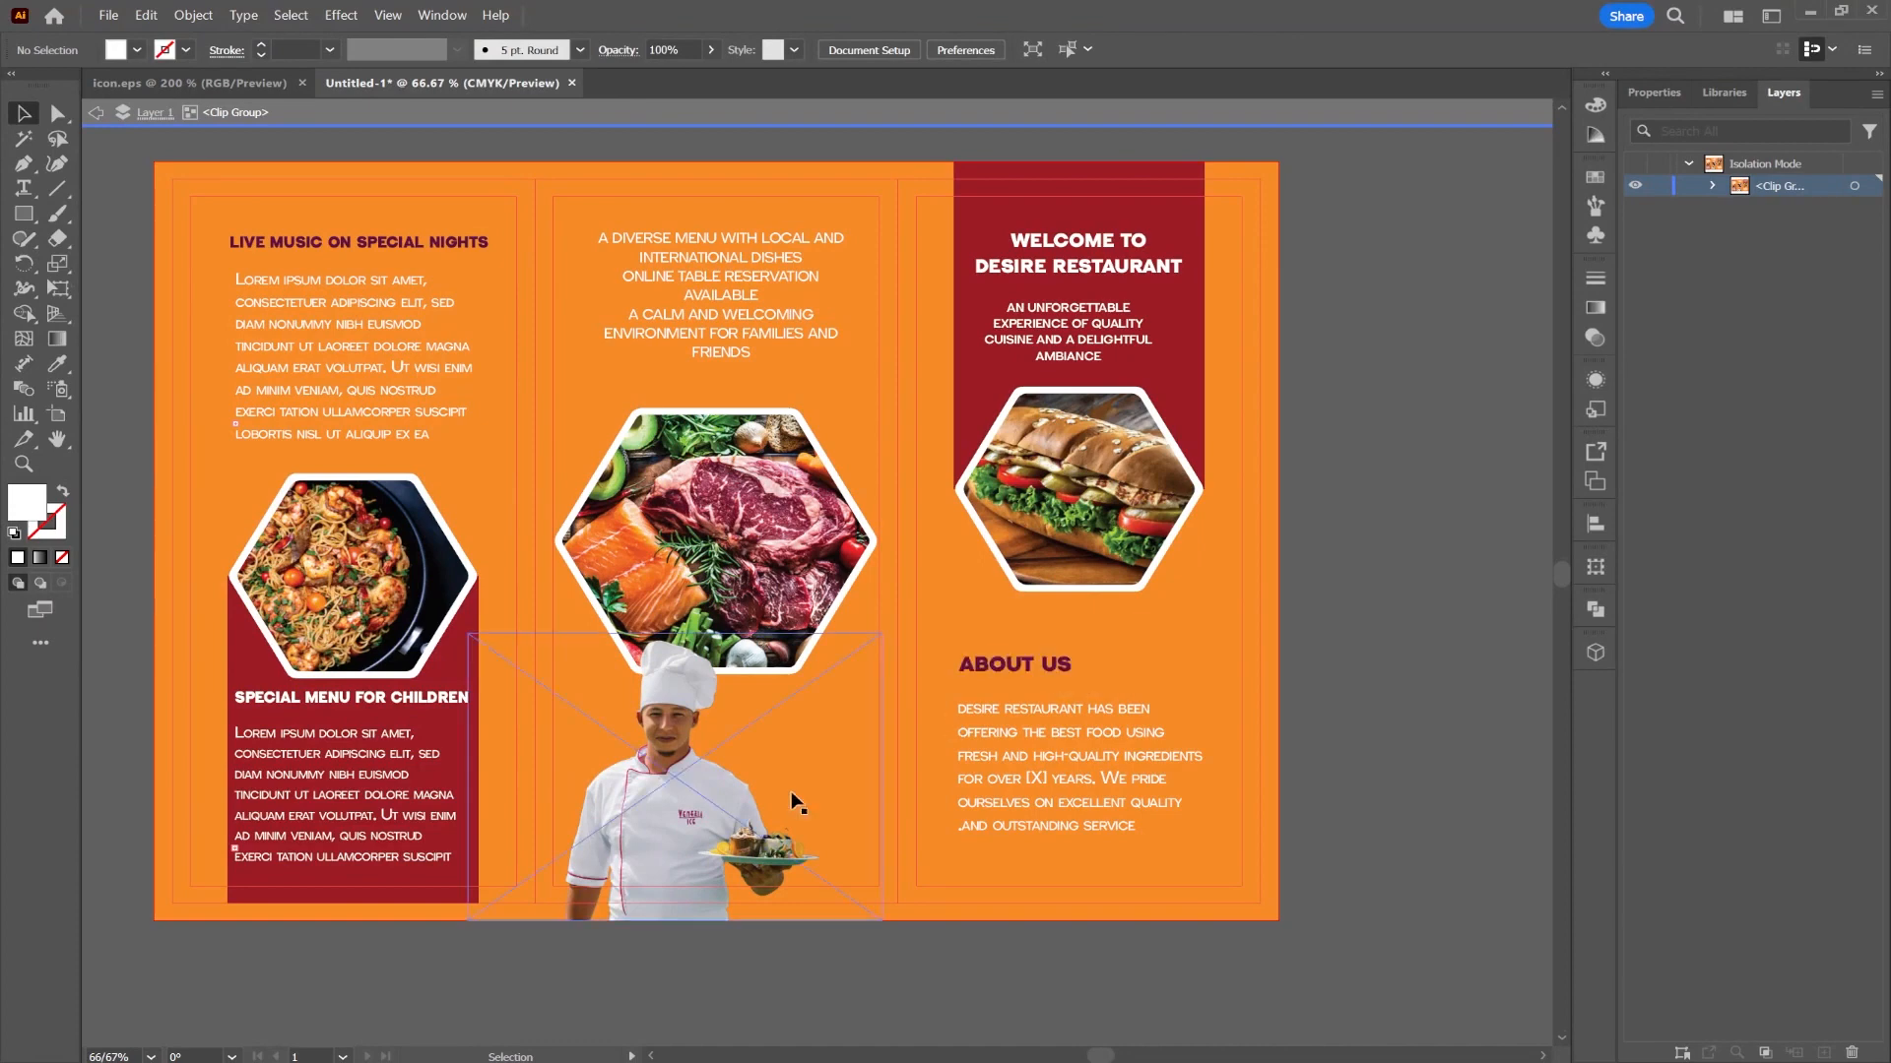
click(377, 896)
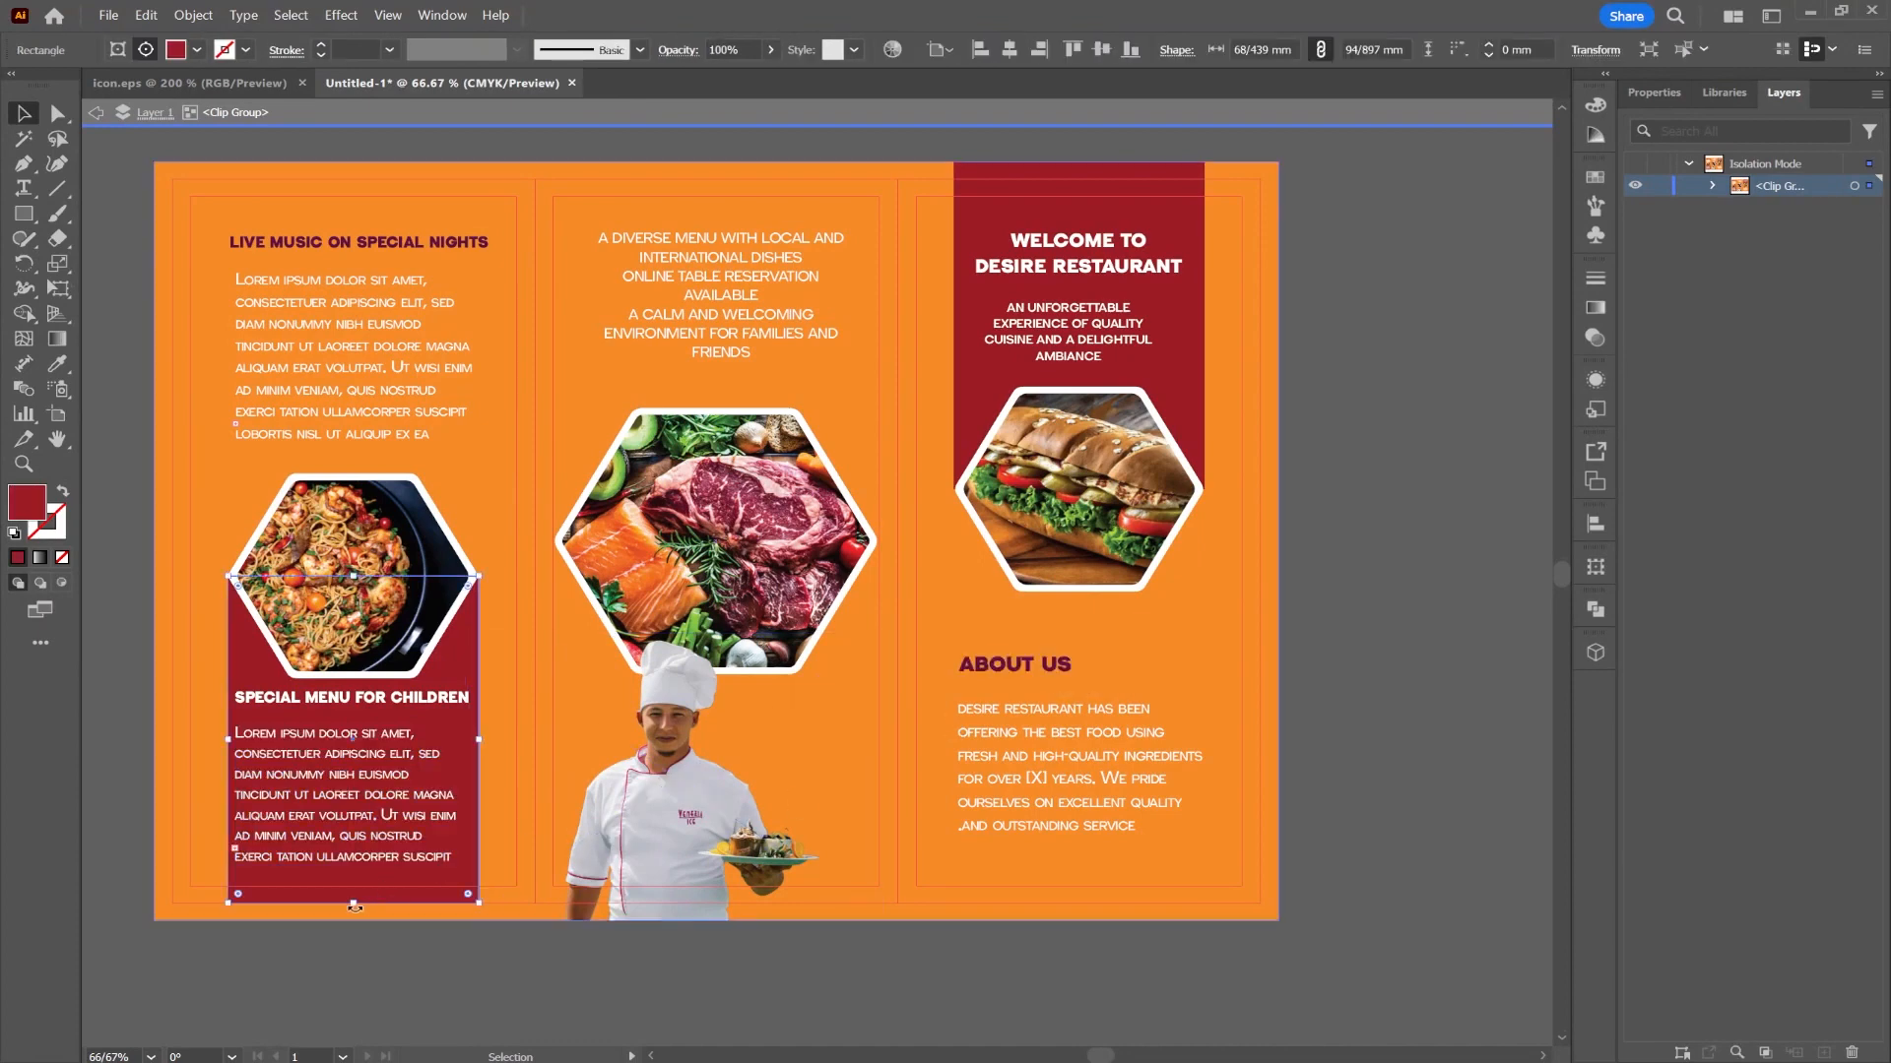
drag(353, 903, 355, 920)
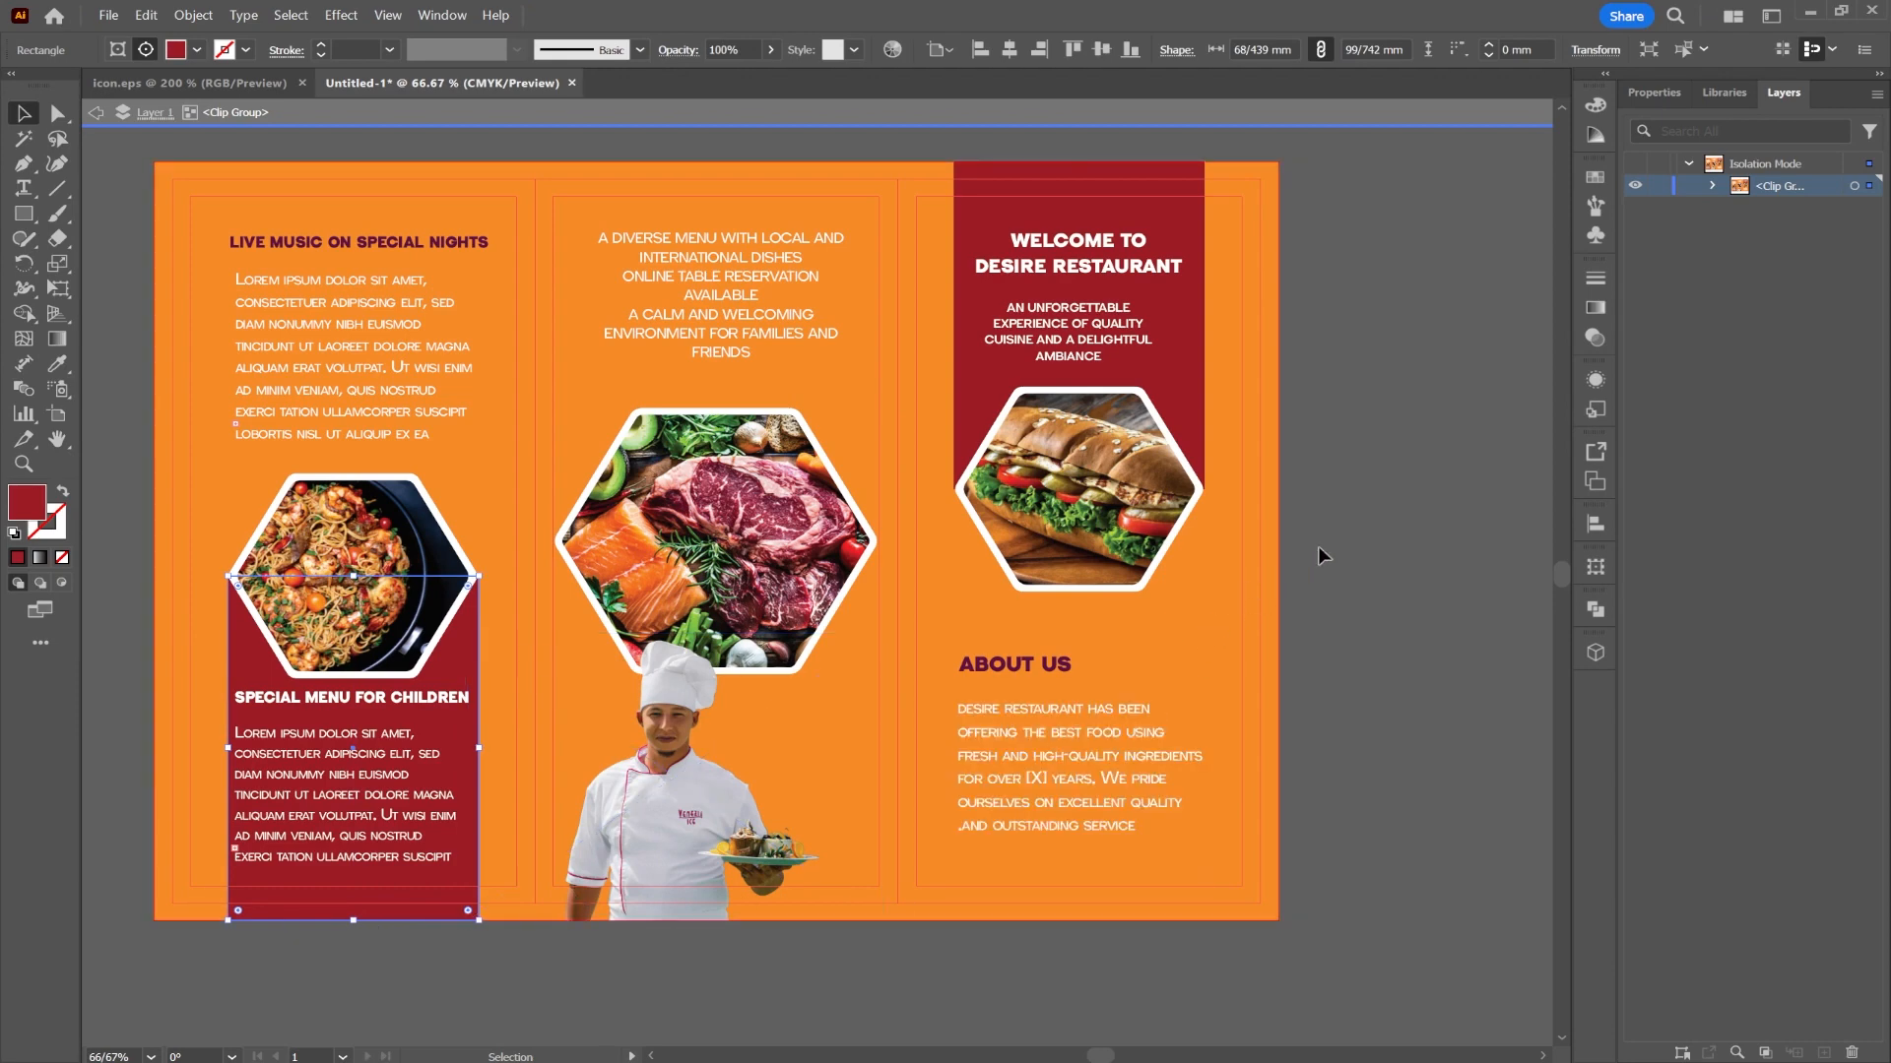
click(1396, 509)
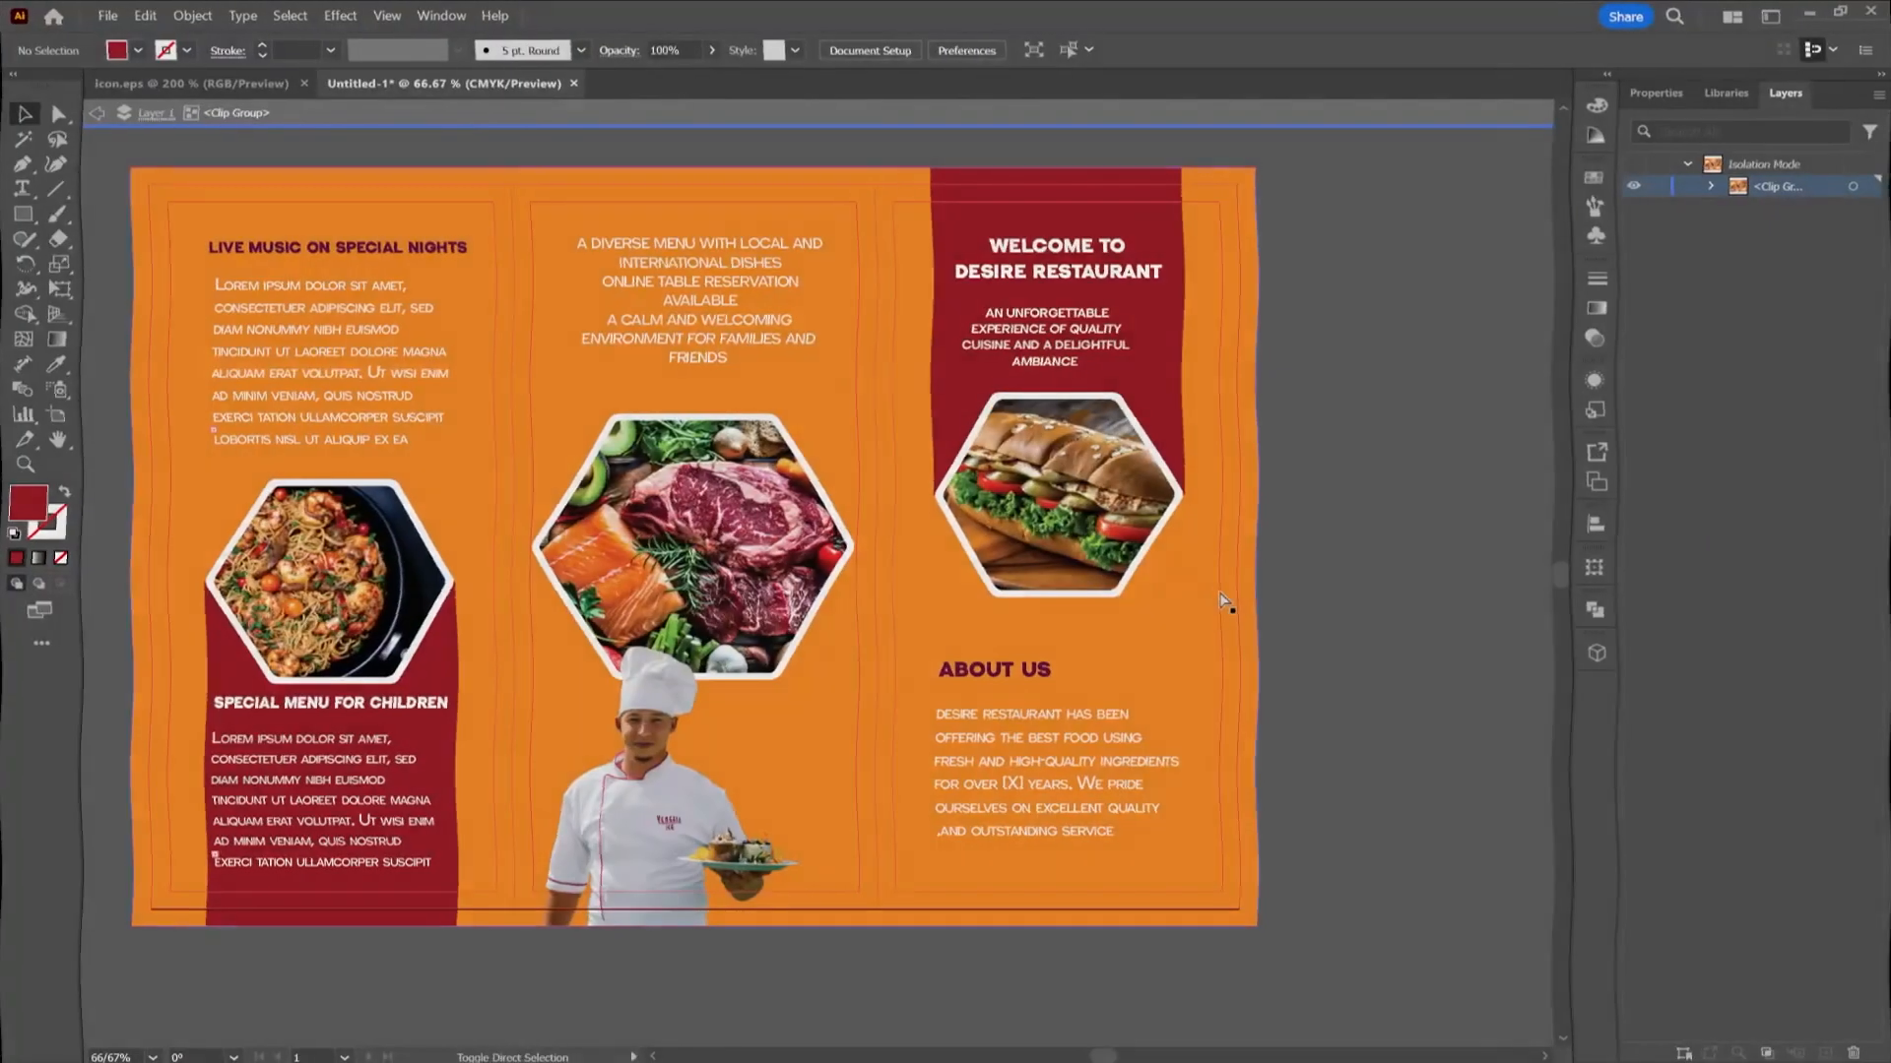
- Add a second A4 artboard, 297 × 210 mm, in the empty space to the right of the finished brochure page
scroll(1374, 587, right, 2)
scroll(1374, 589, right, 10)
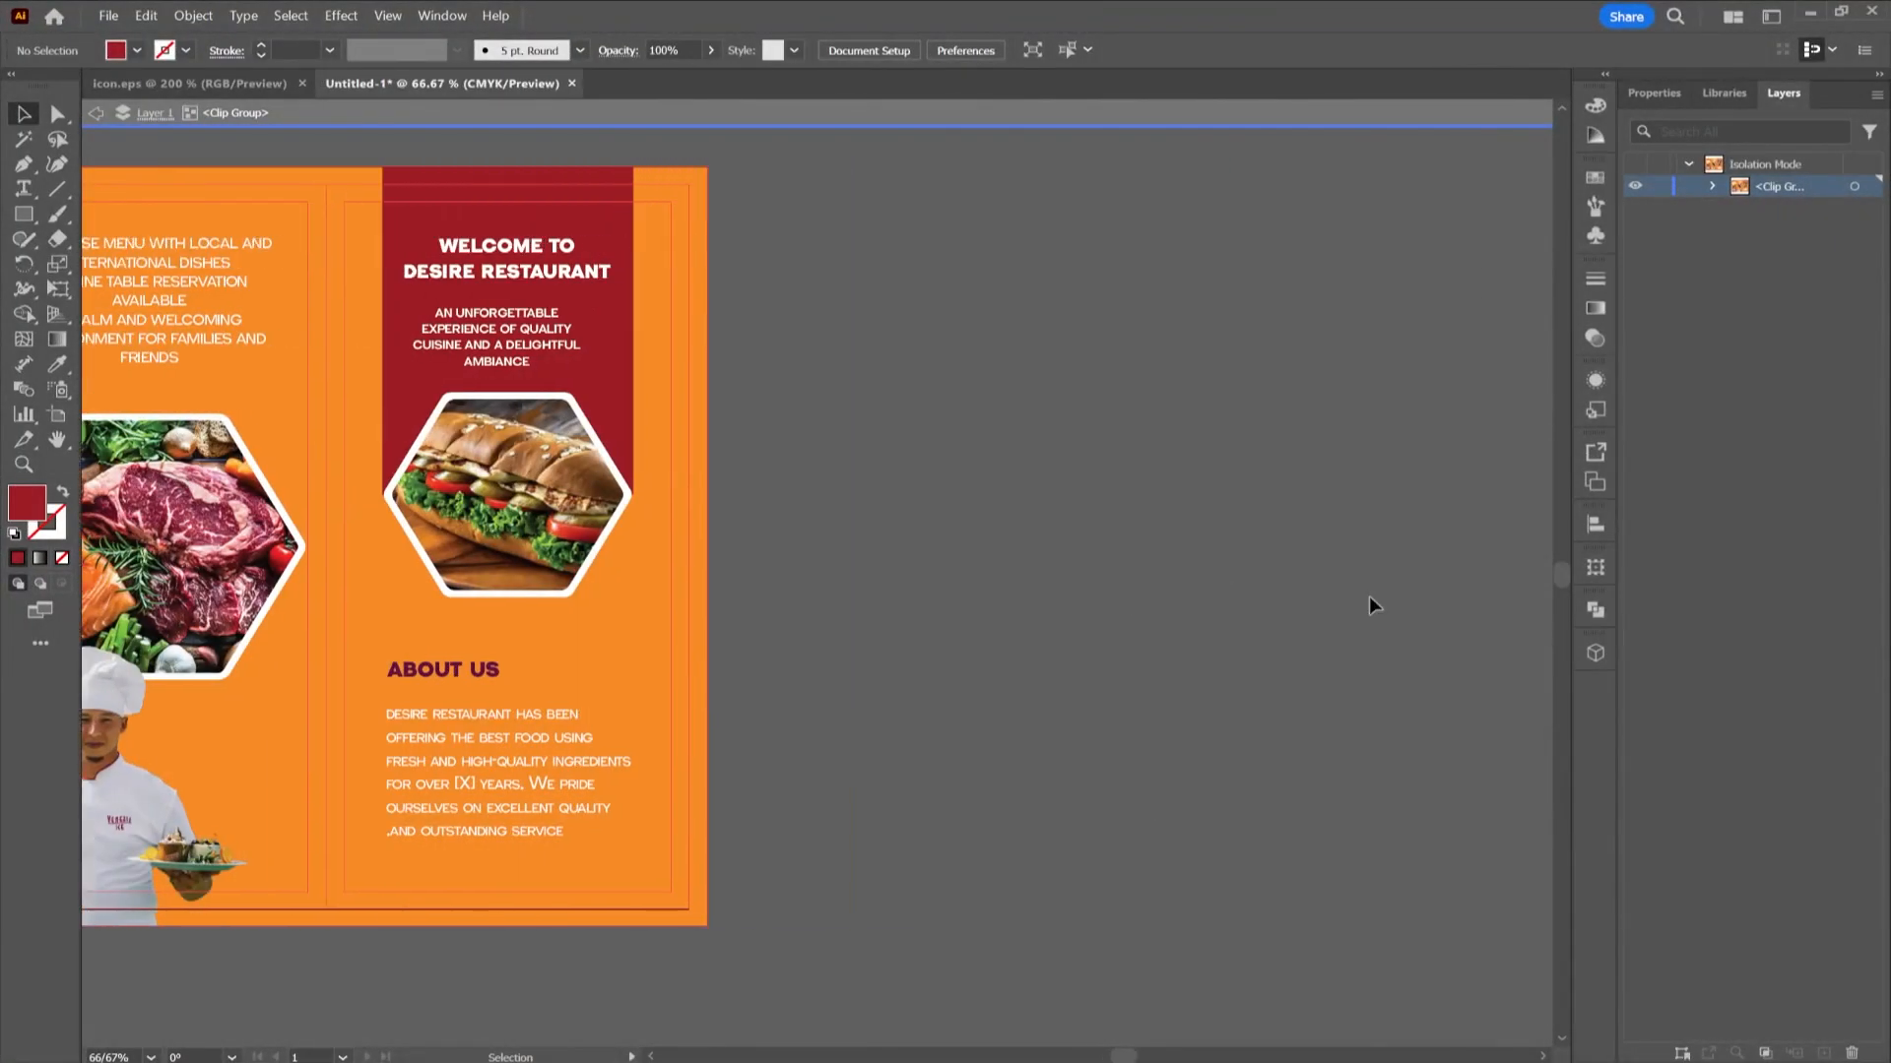
scroll(1355, 589, right, 3)
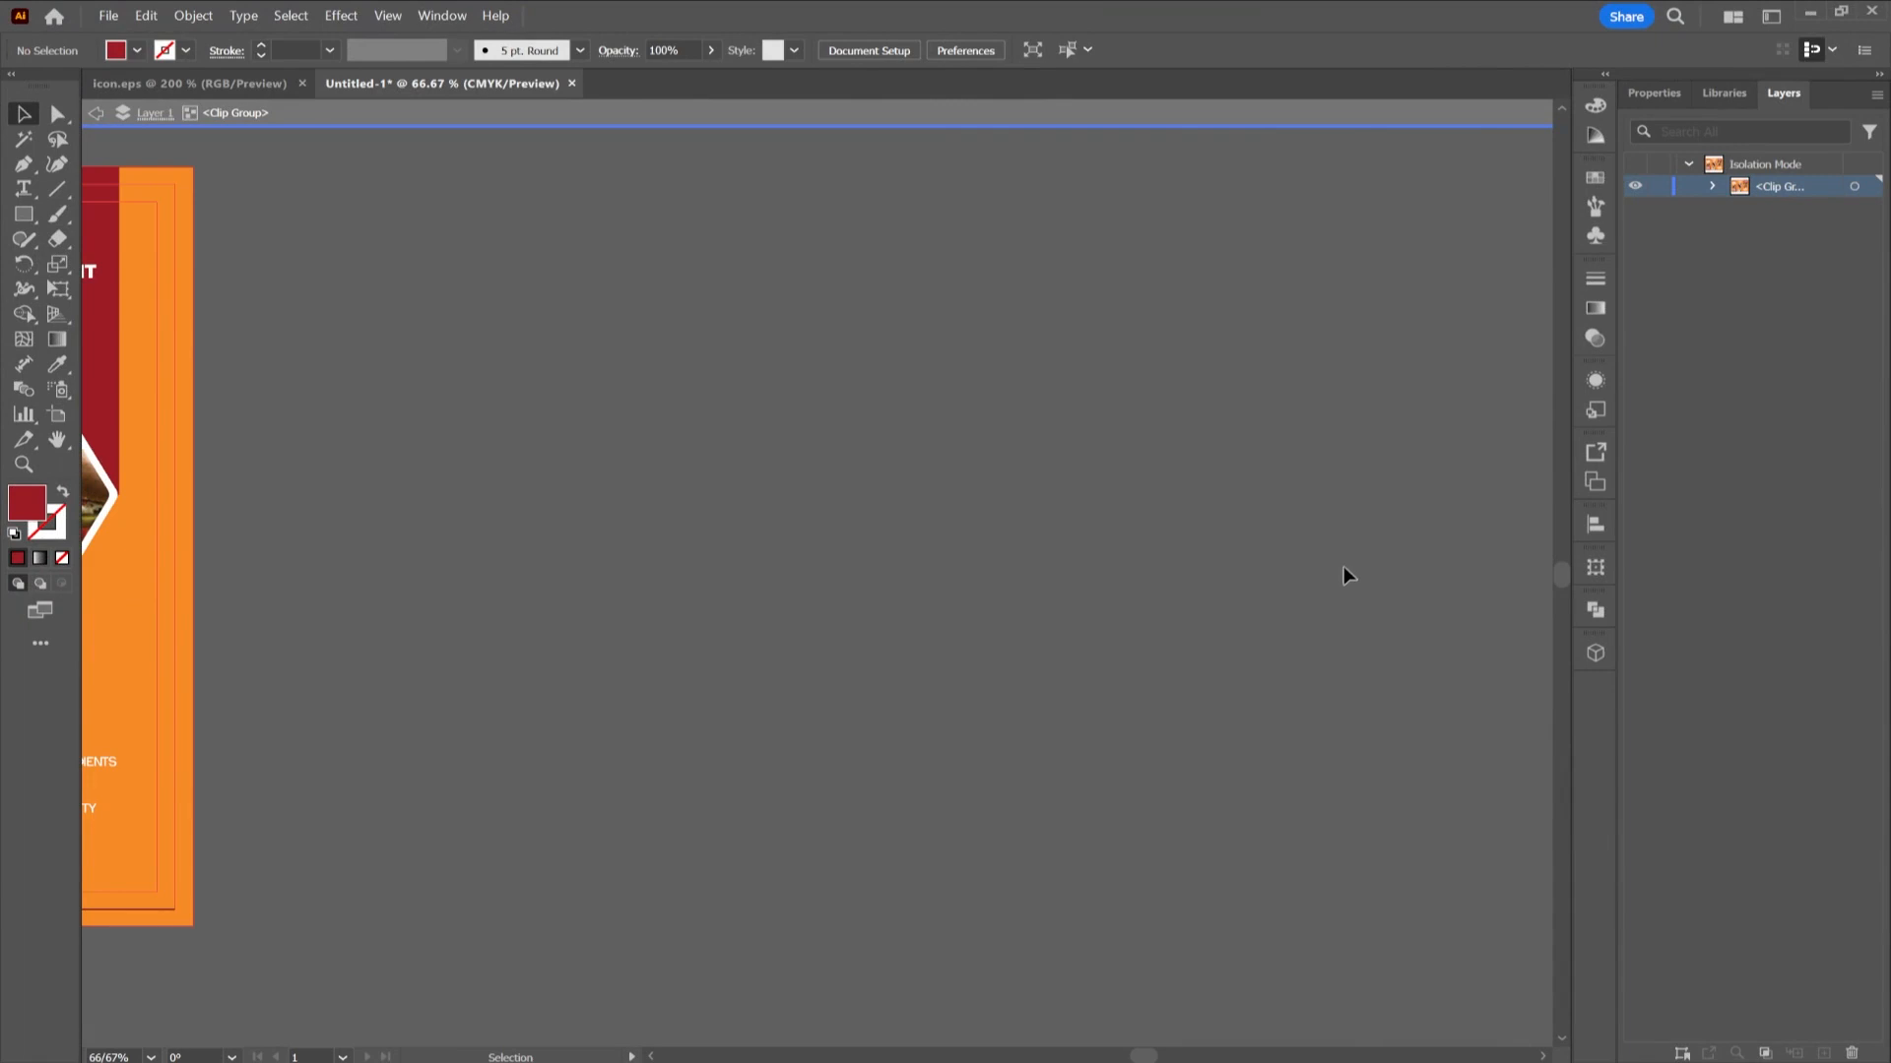
click(58, 415)
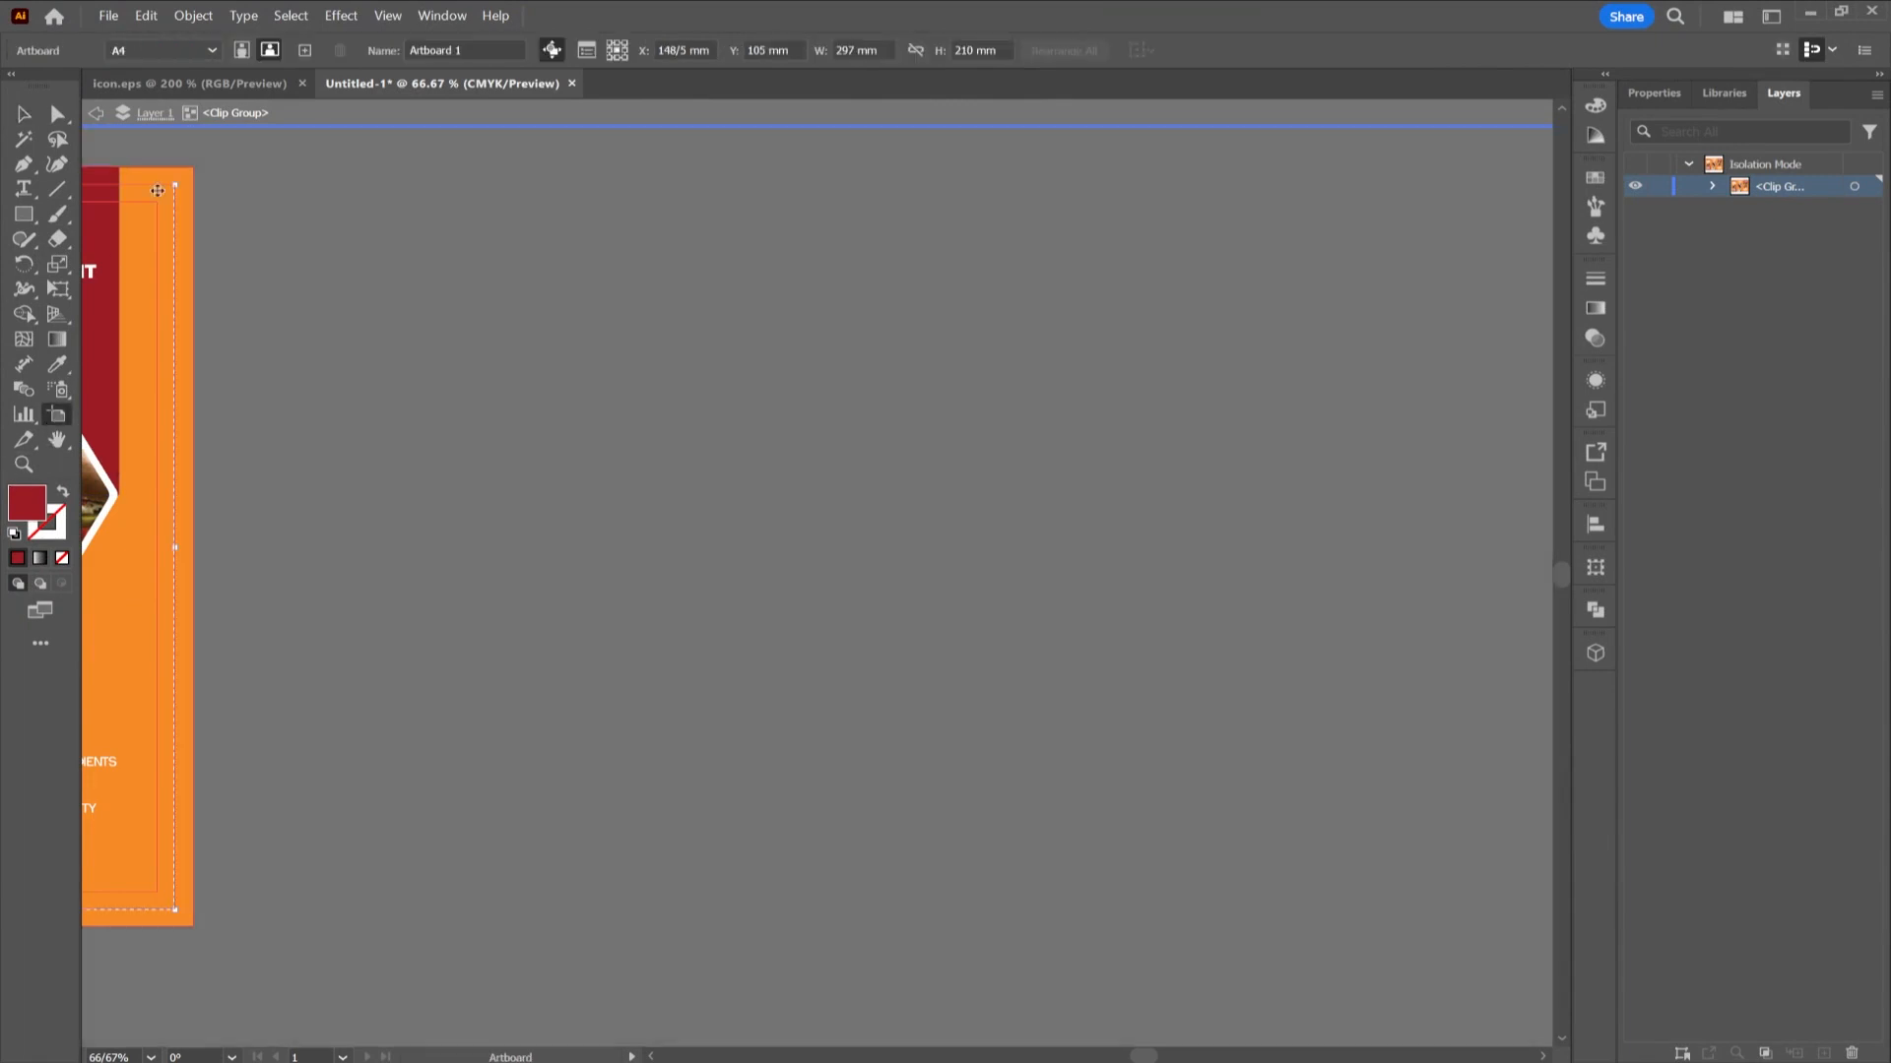
click(304, 51)
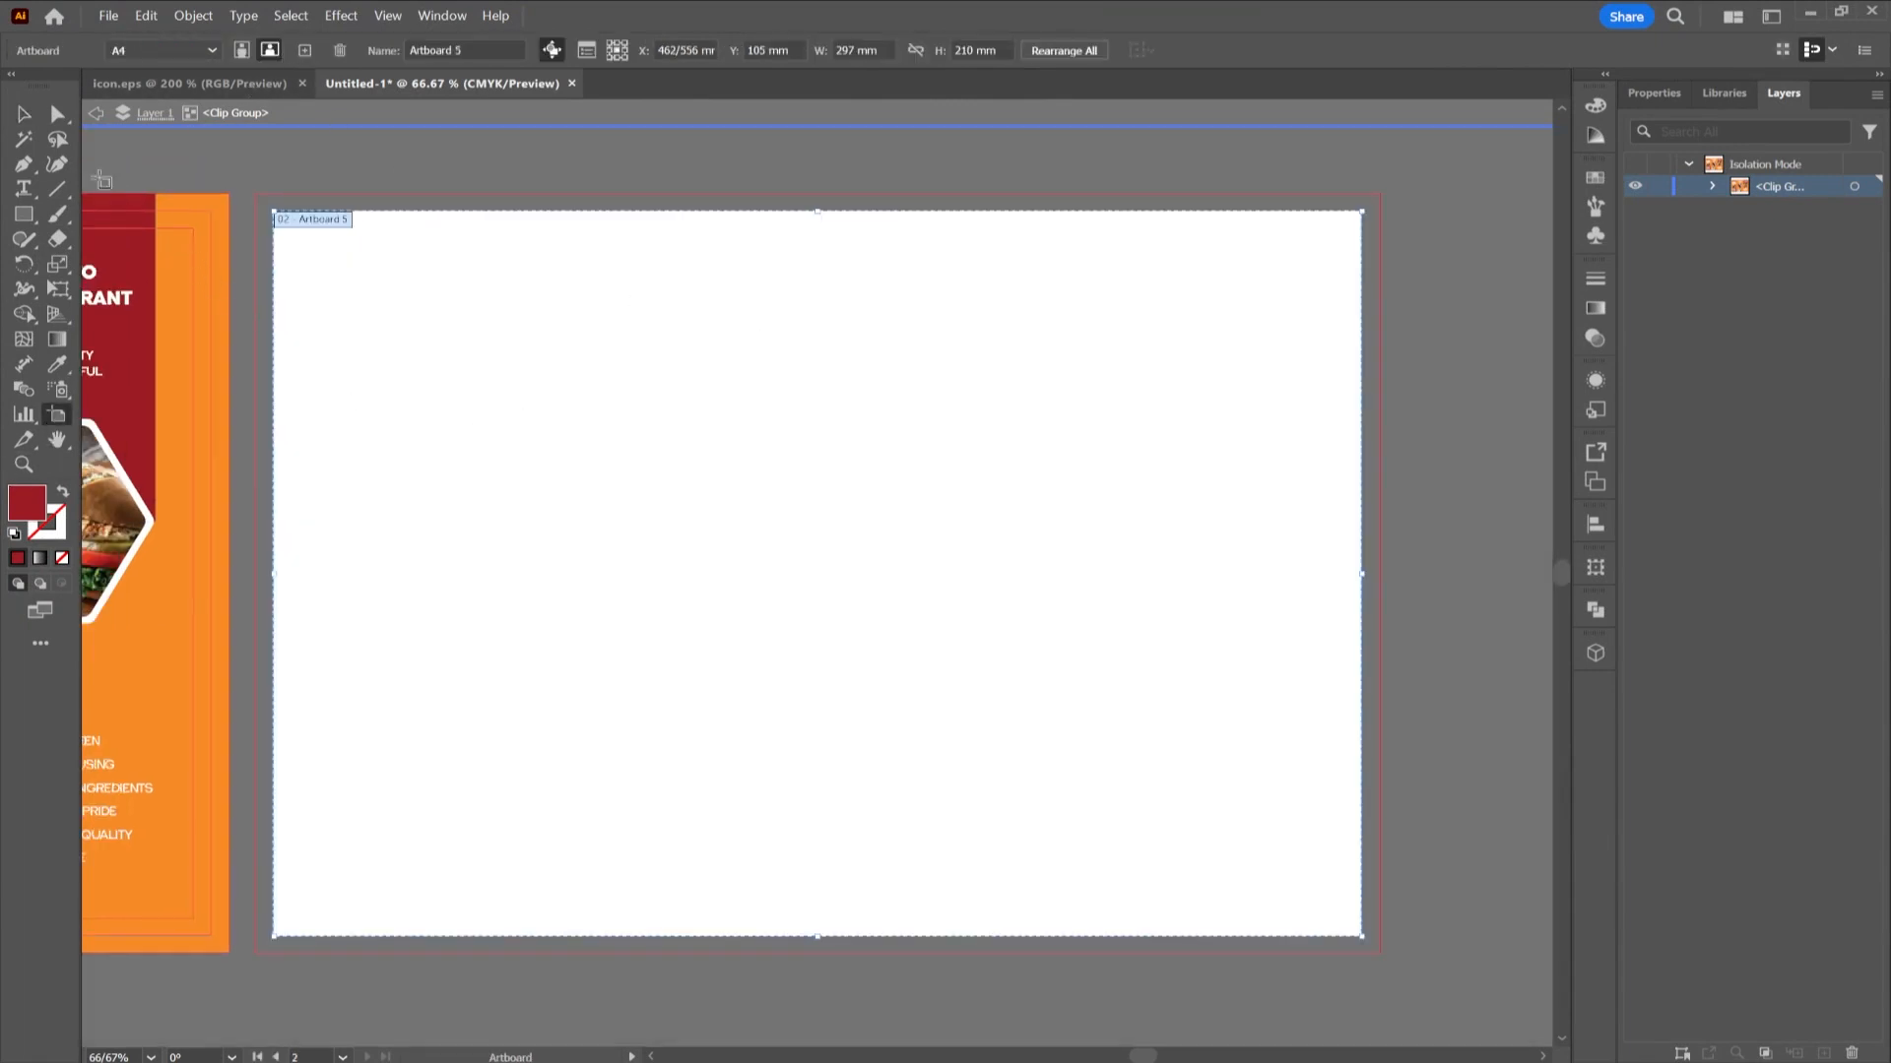
- Draw a rectangle of about 297 × 210 mm covering the second artboard and move it out of the clip group in the layer stack
click(24, 214)
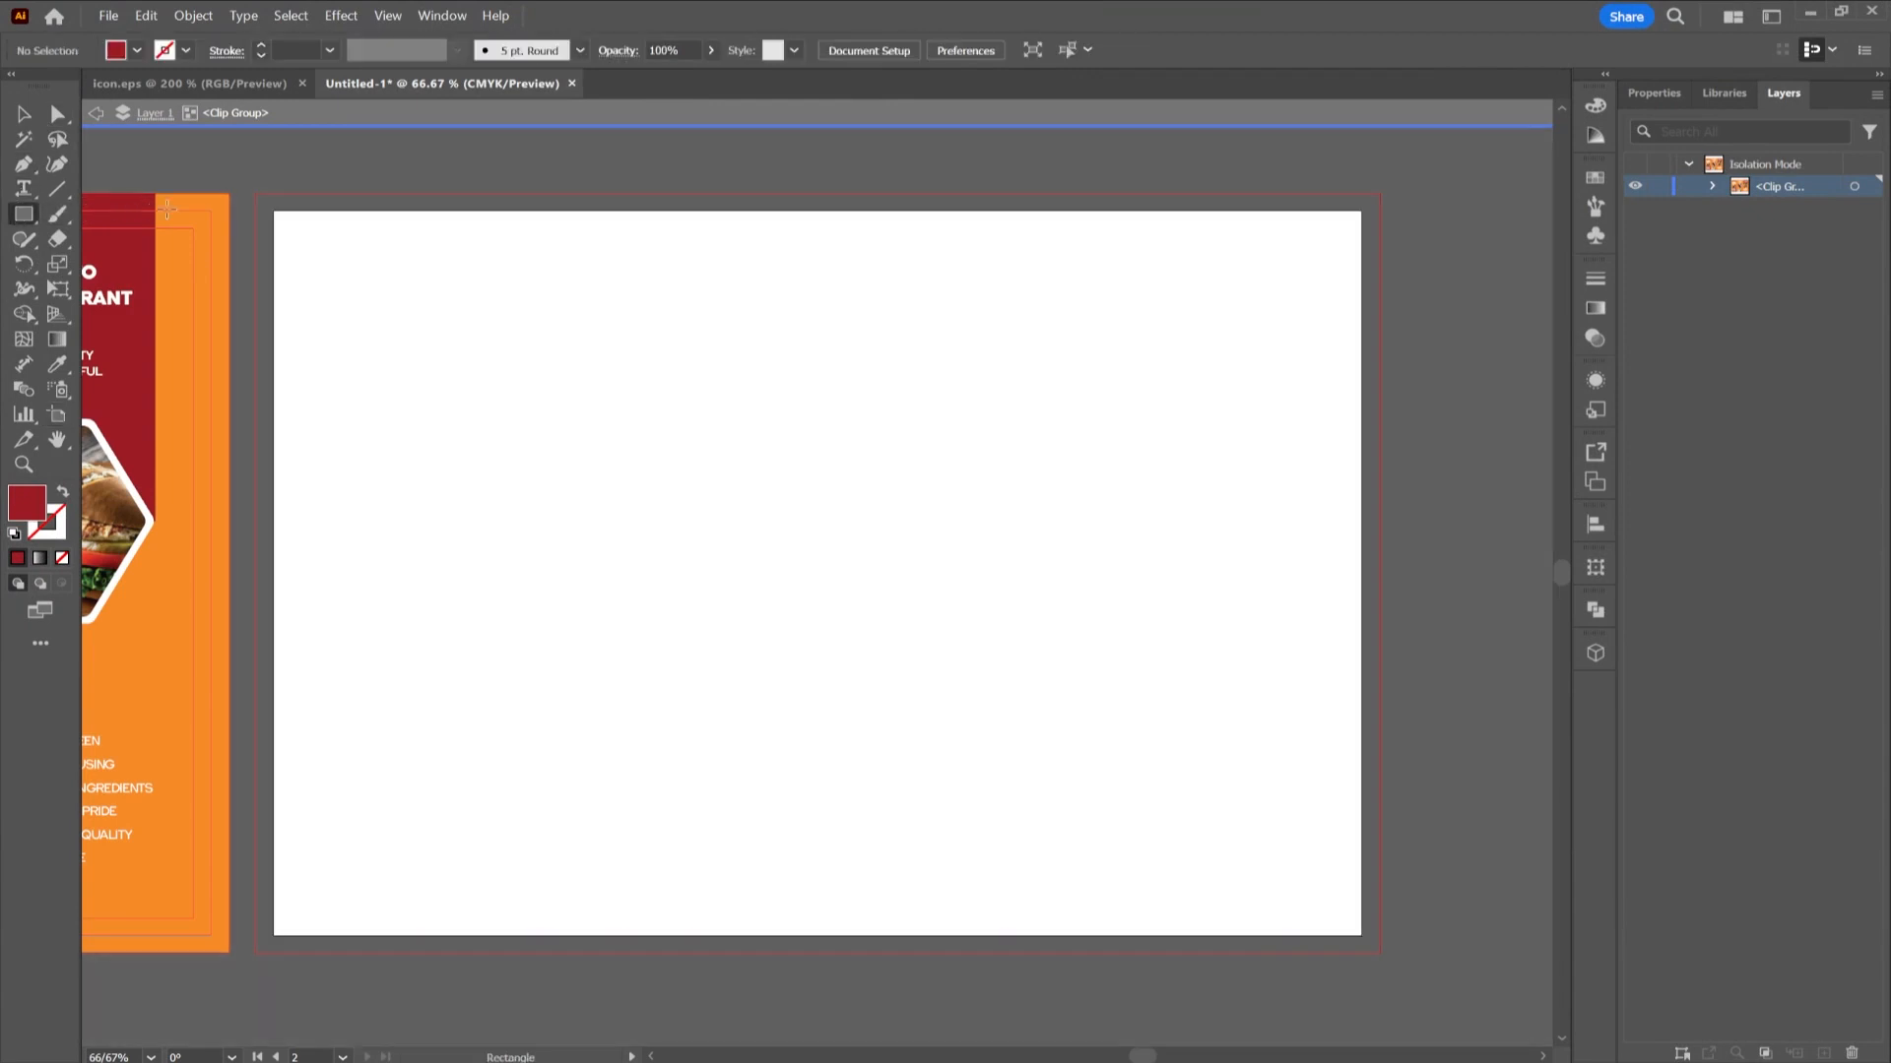
drag(273, 210, 1362, 935)
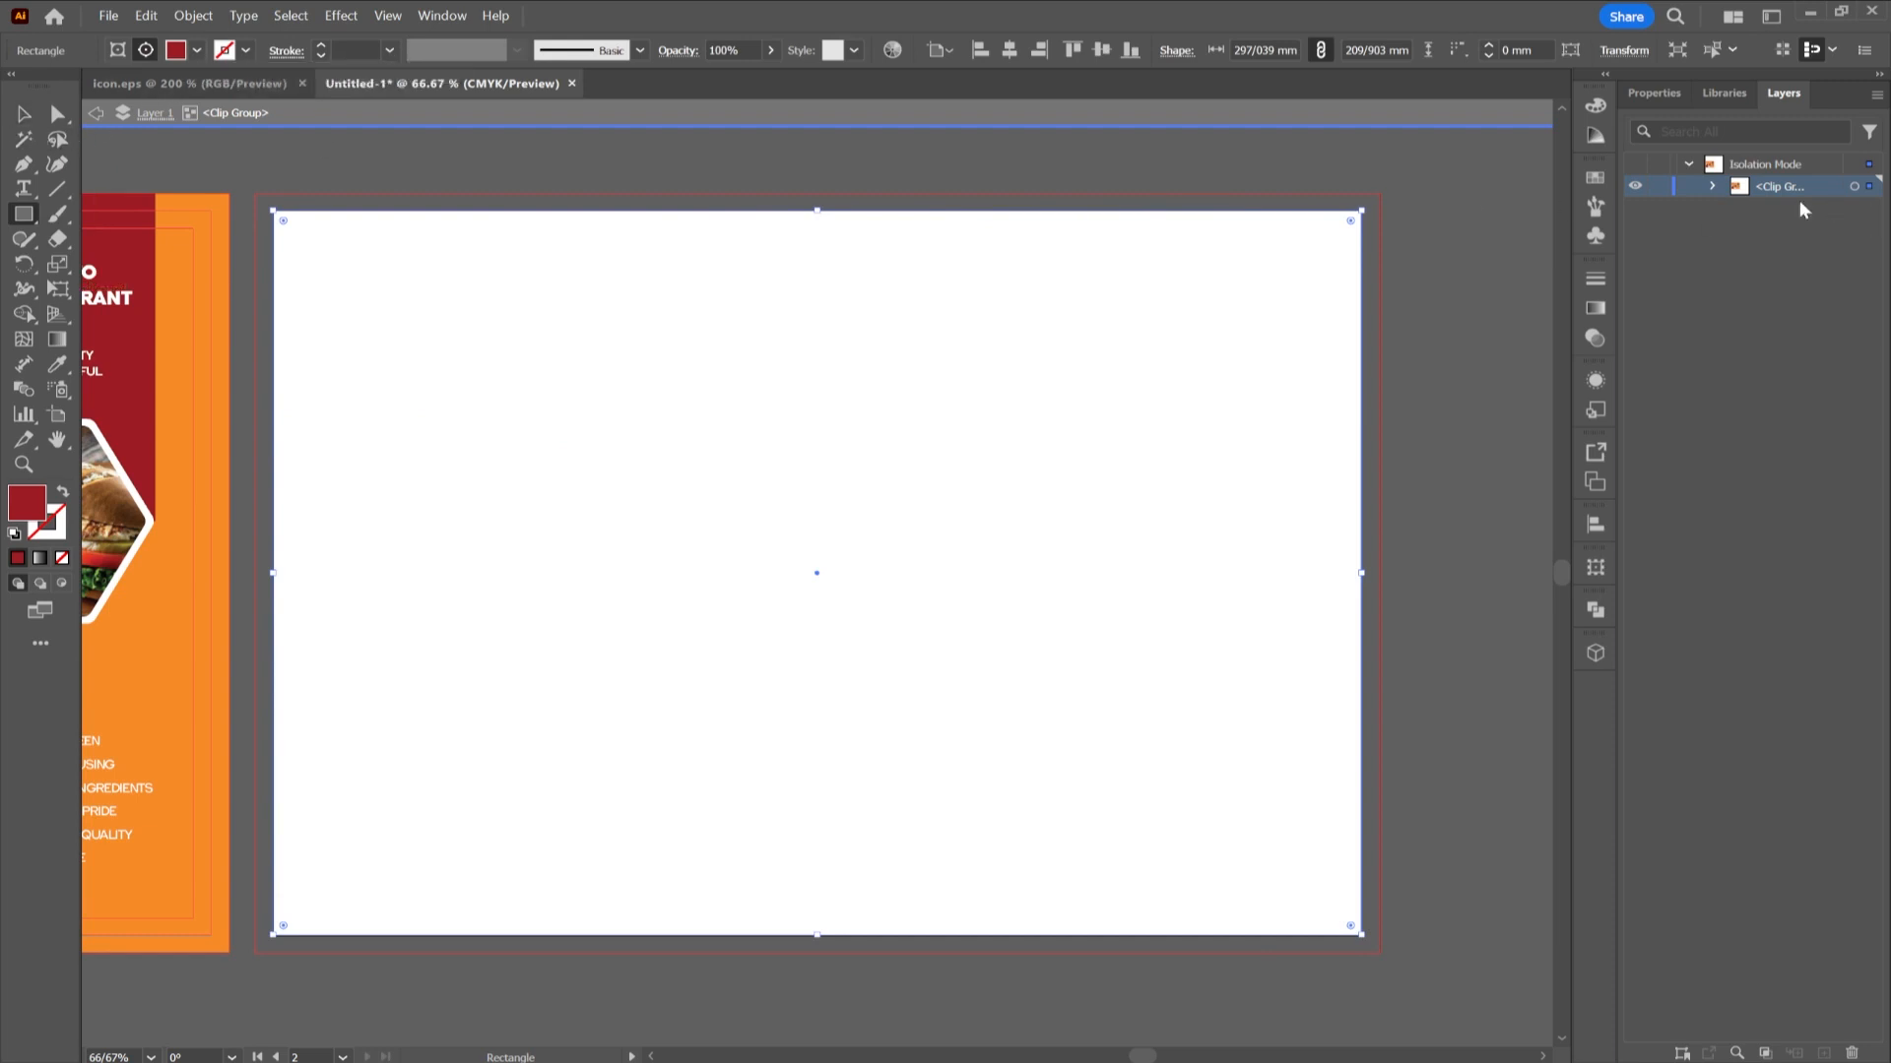
click(1713, 186)
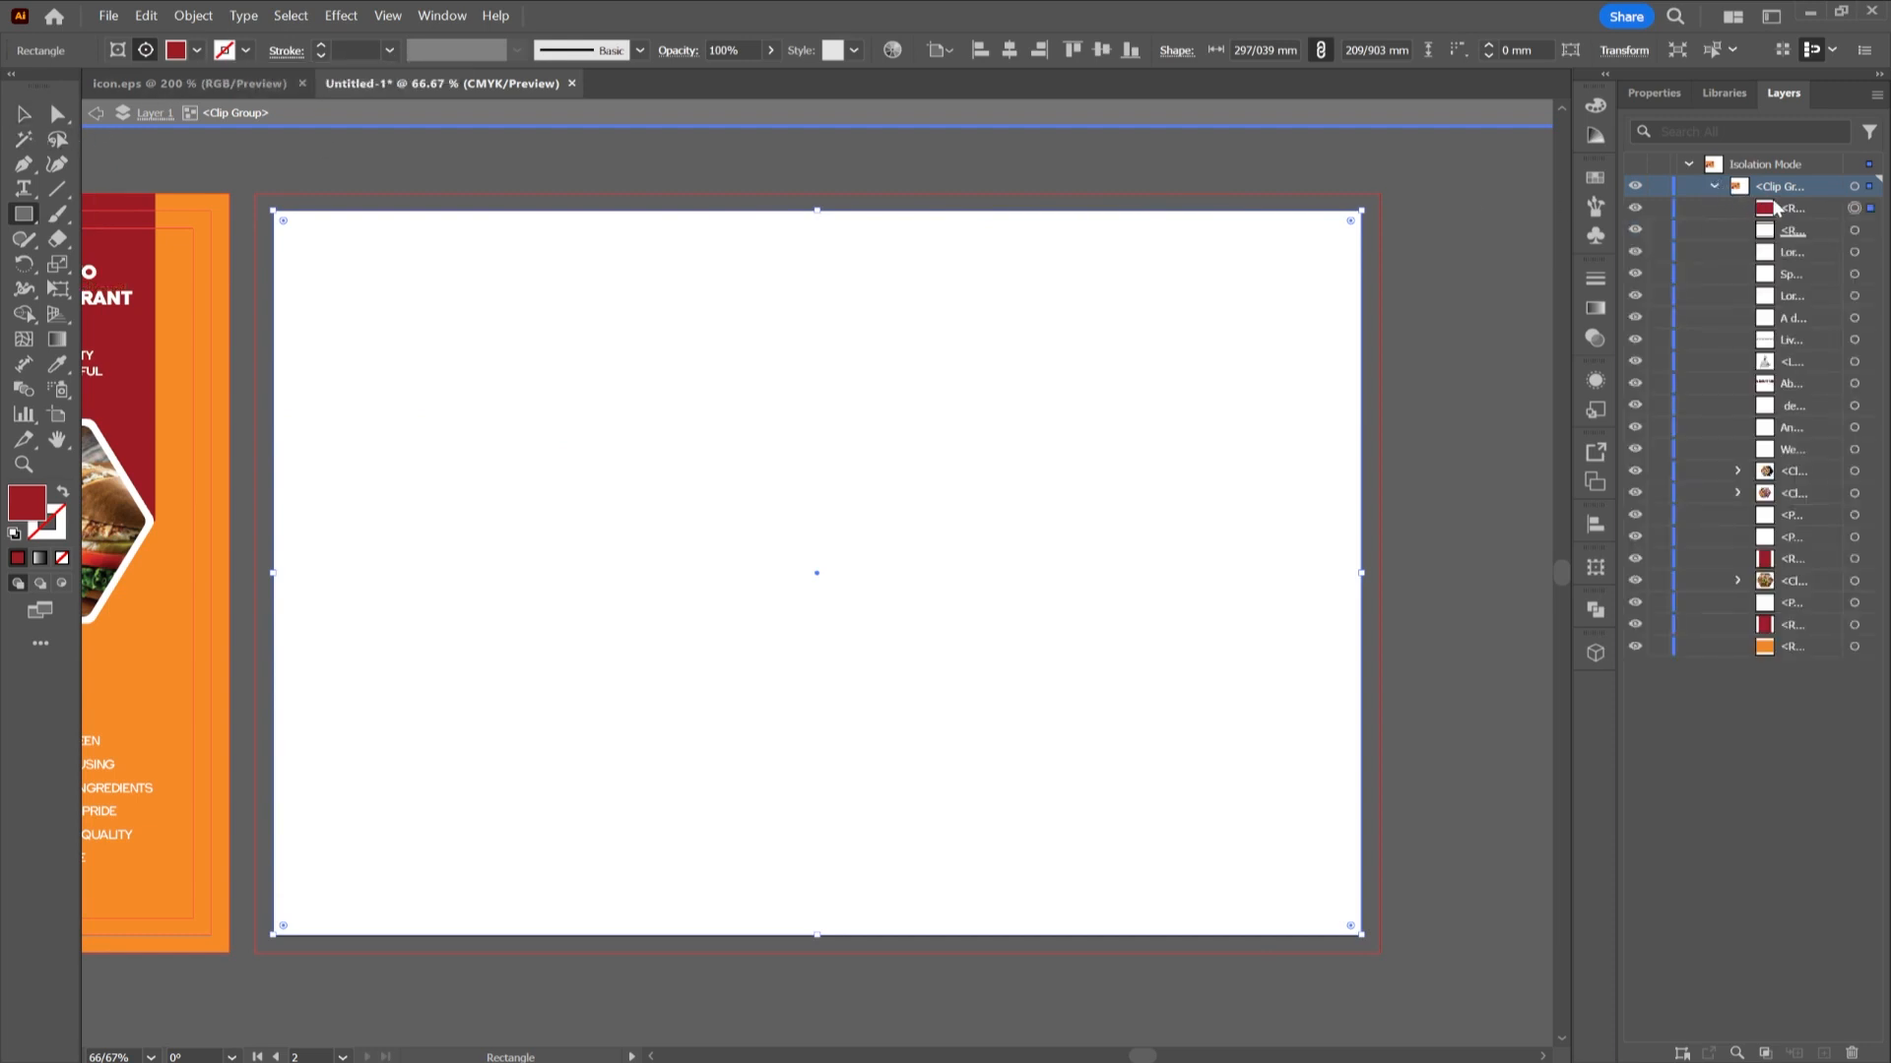
drag(1774, 207, 1743, 167)
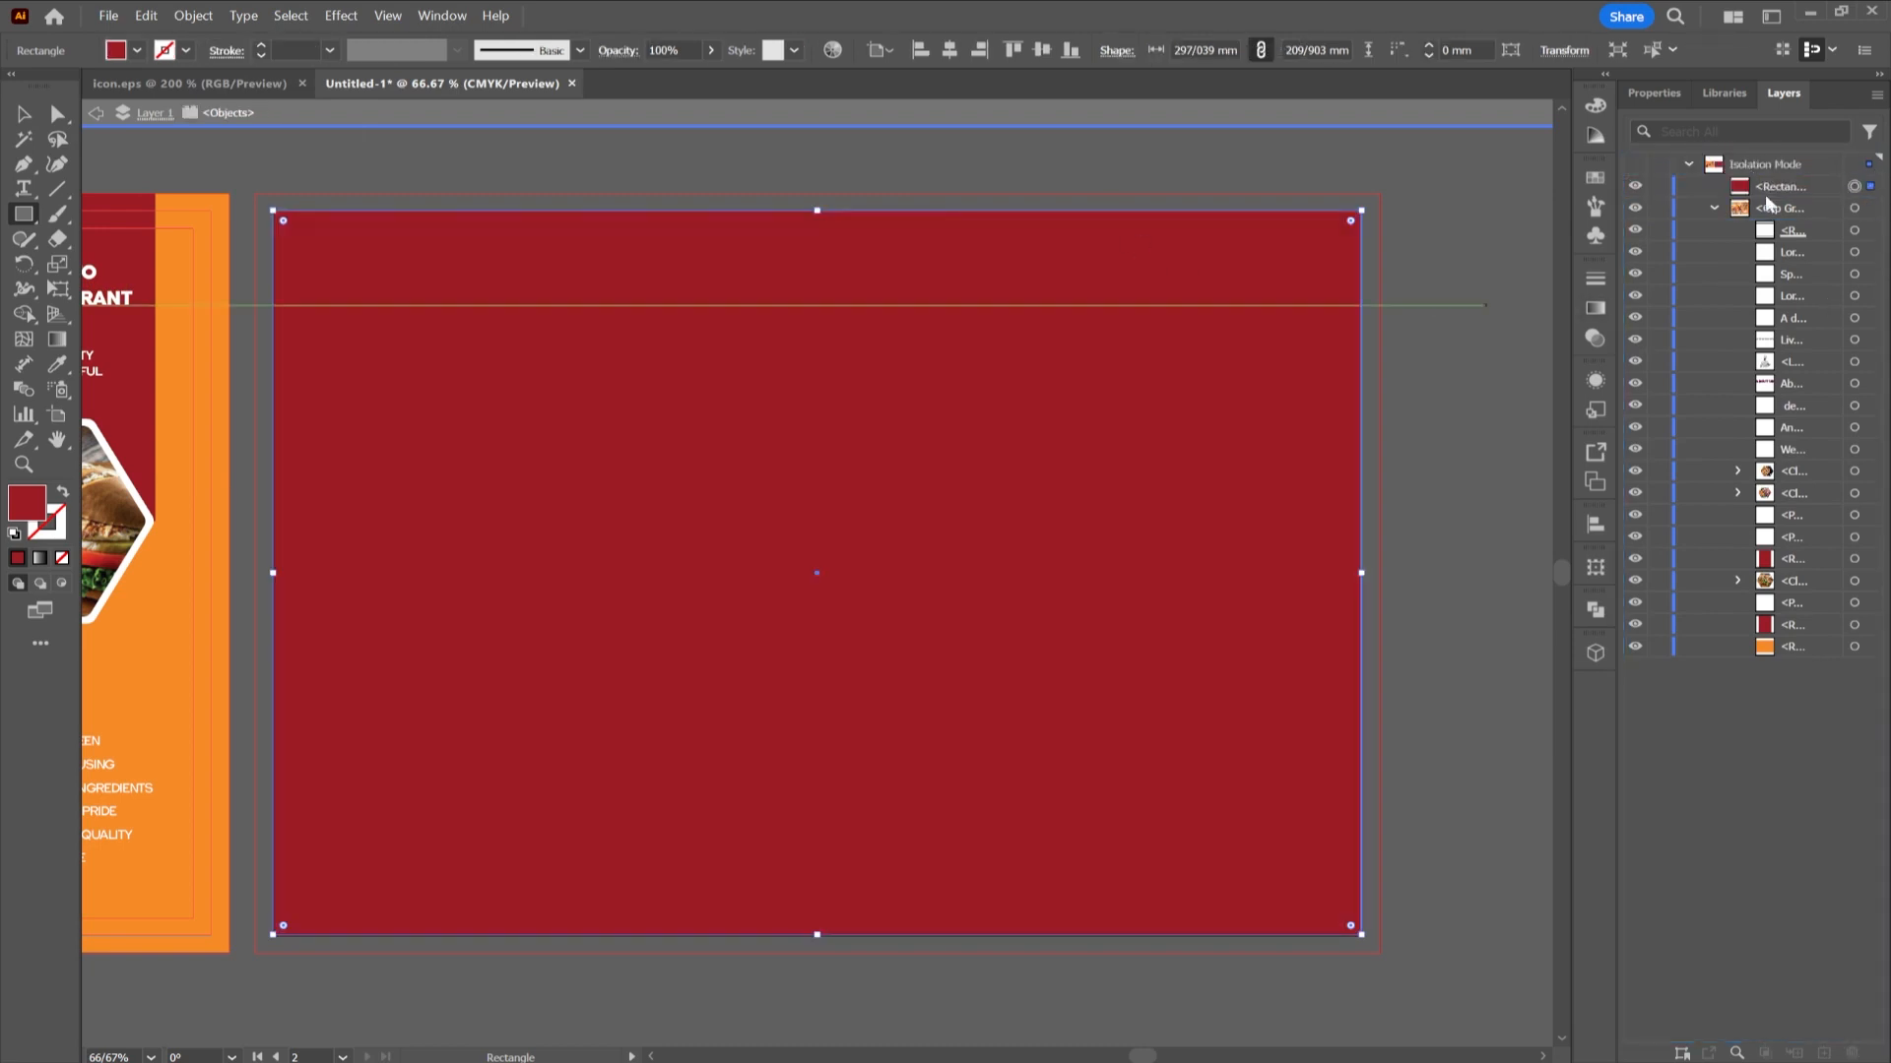
click(1714, 209)
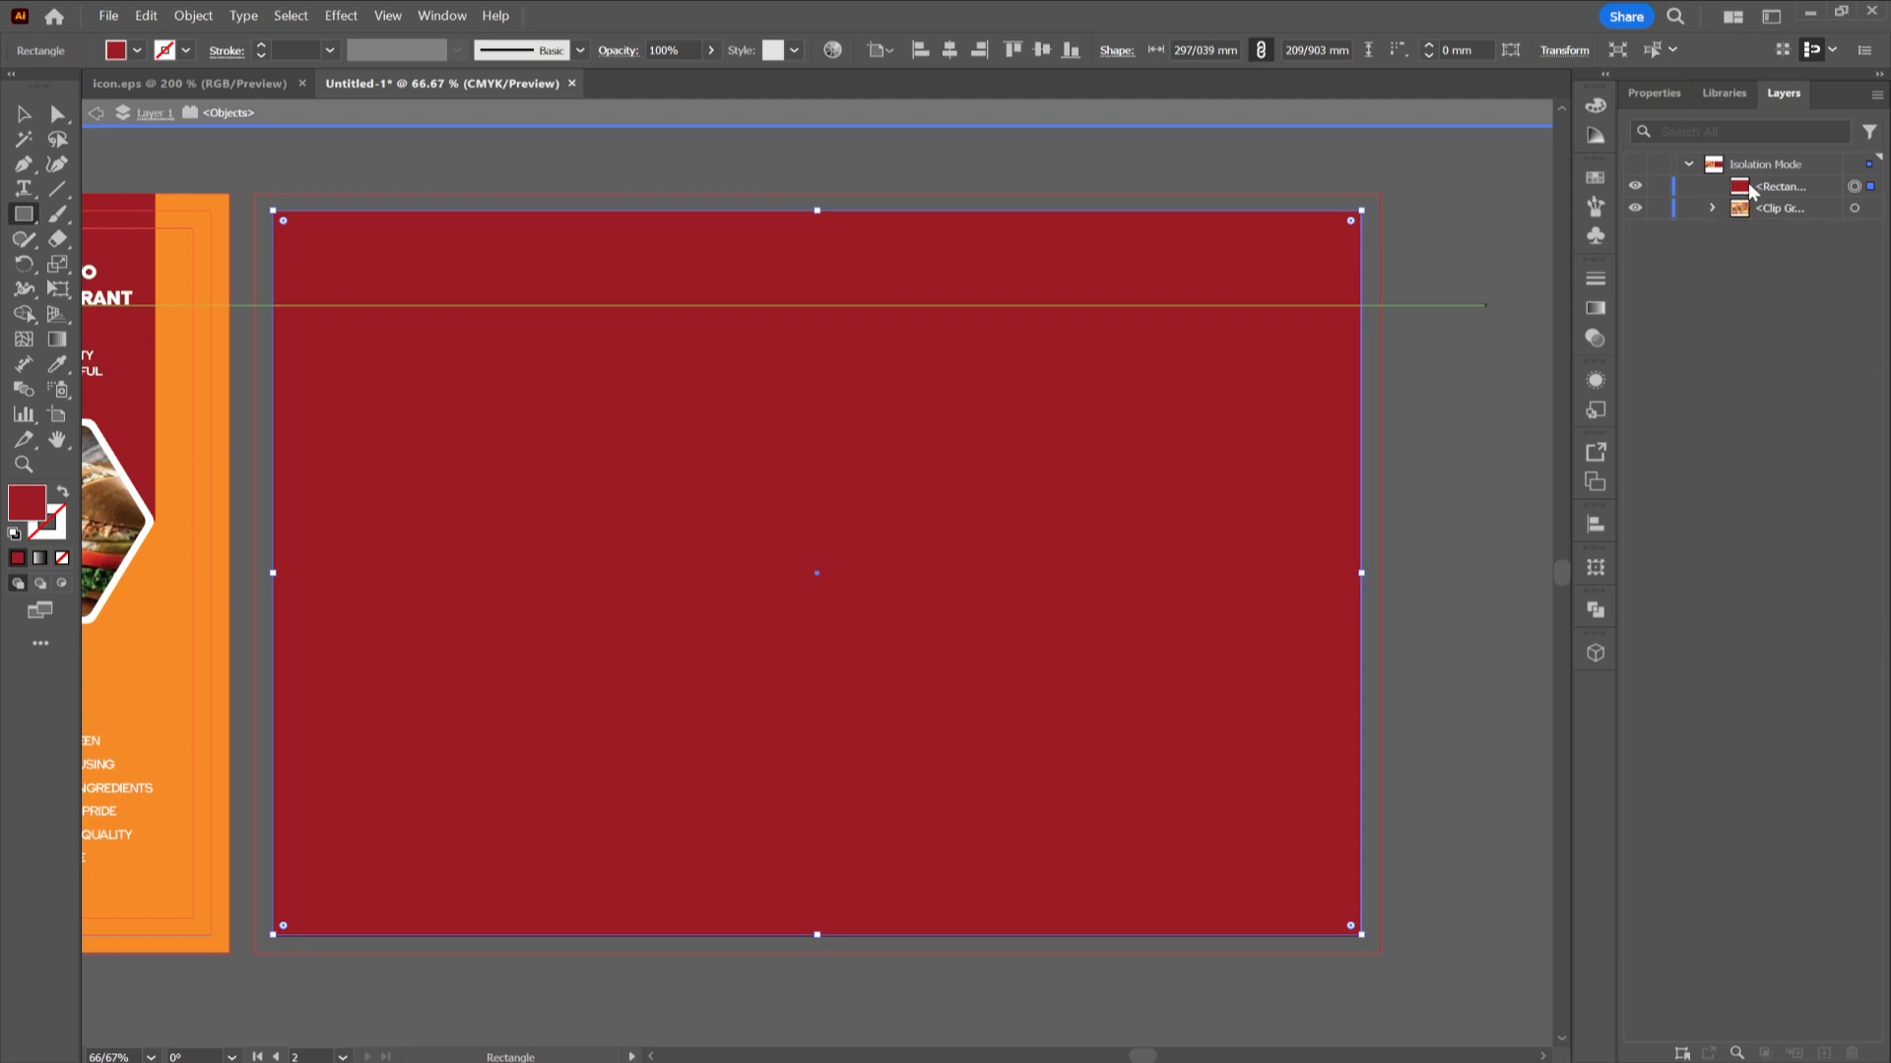
click(1751, 188)
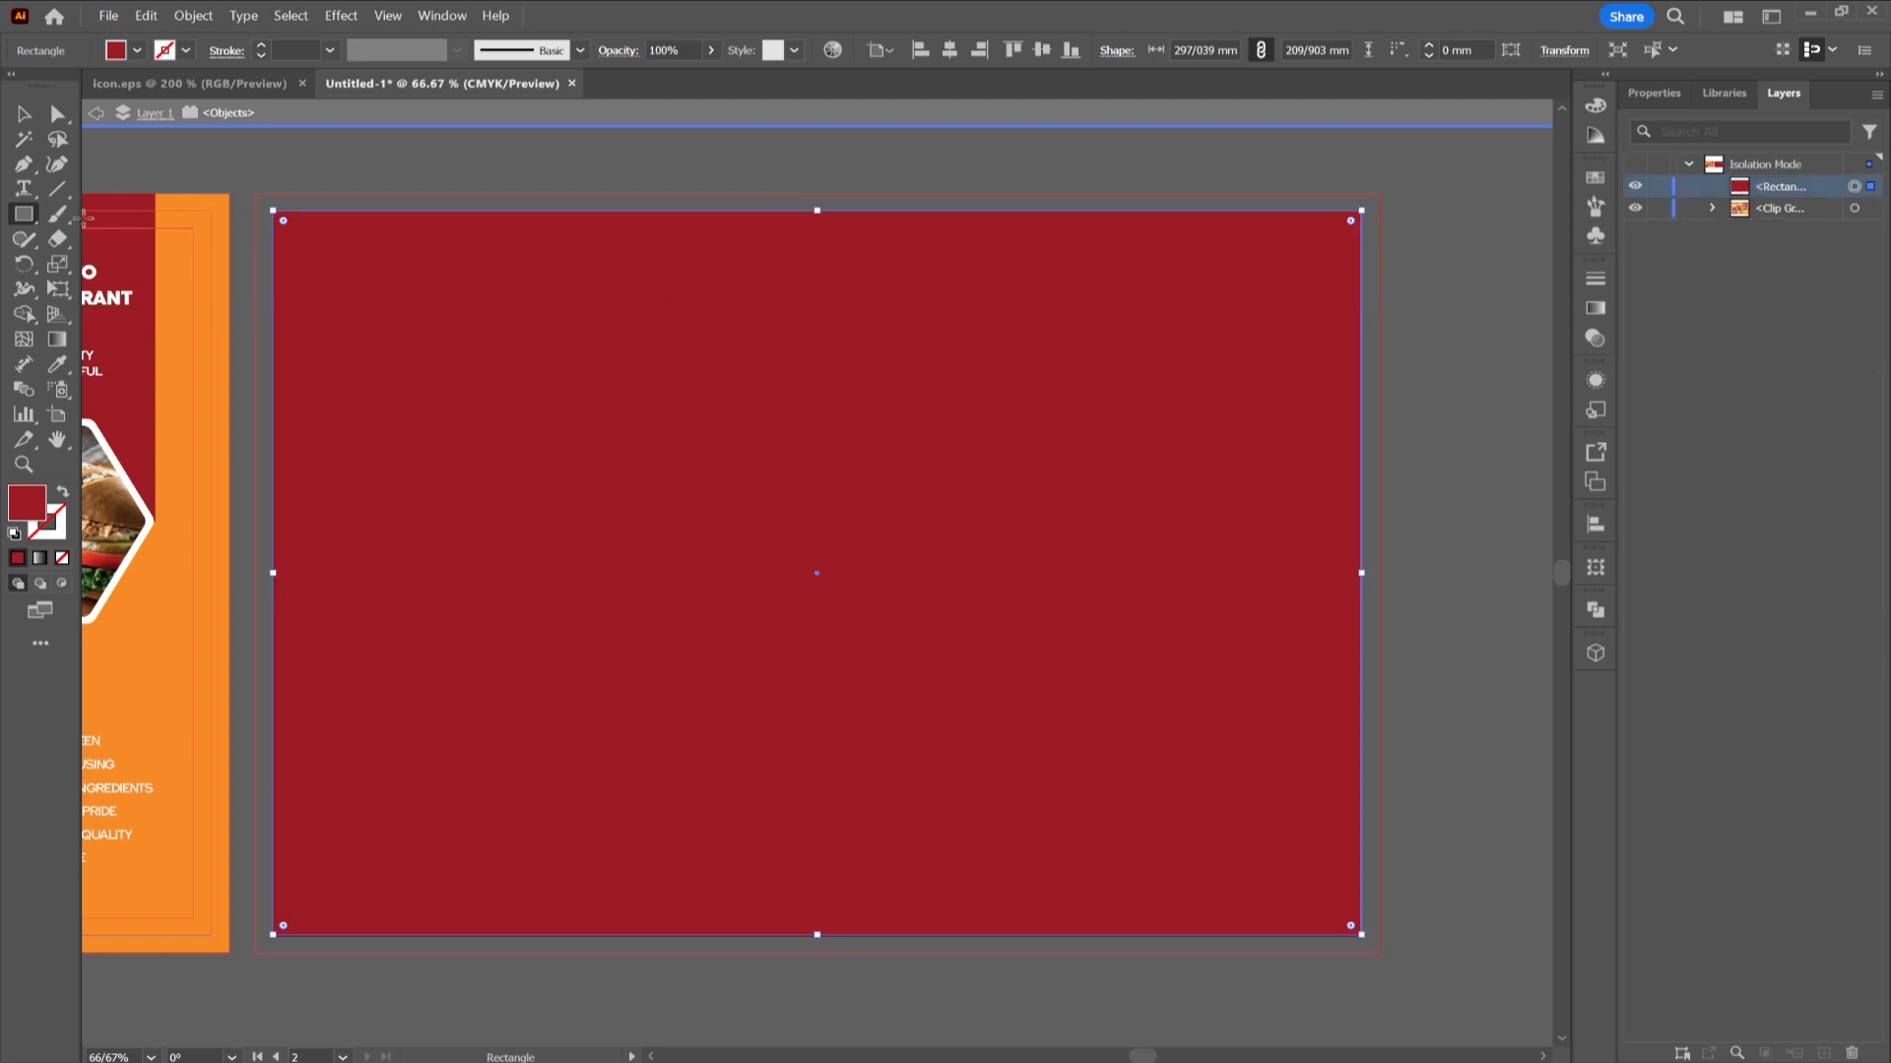
- Split the second artboard's rectangle into a grid of one row and three columns with a 0 mm gutter
click(24, 114)
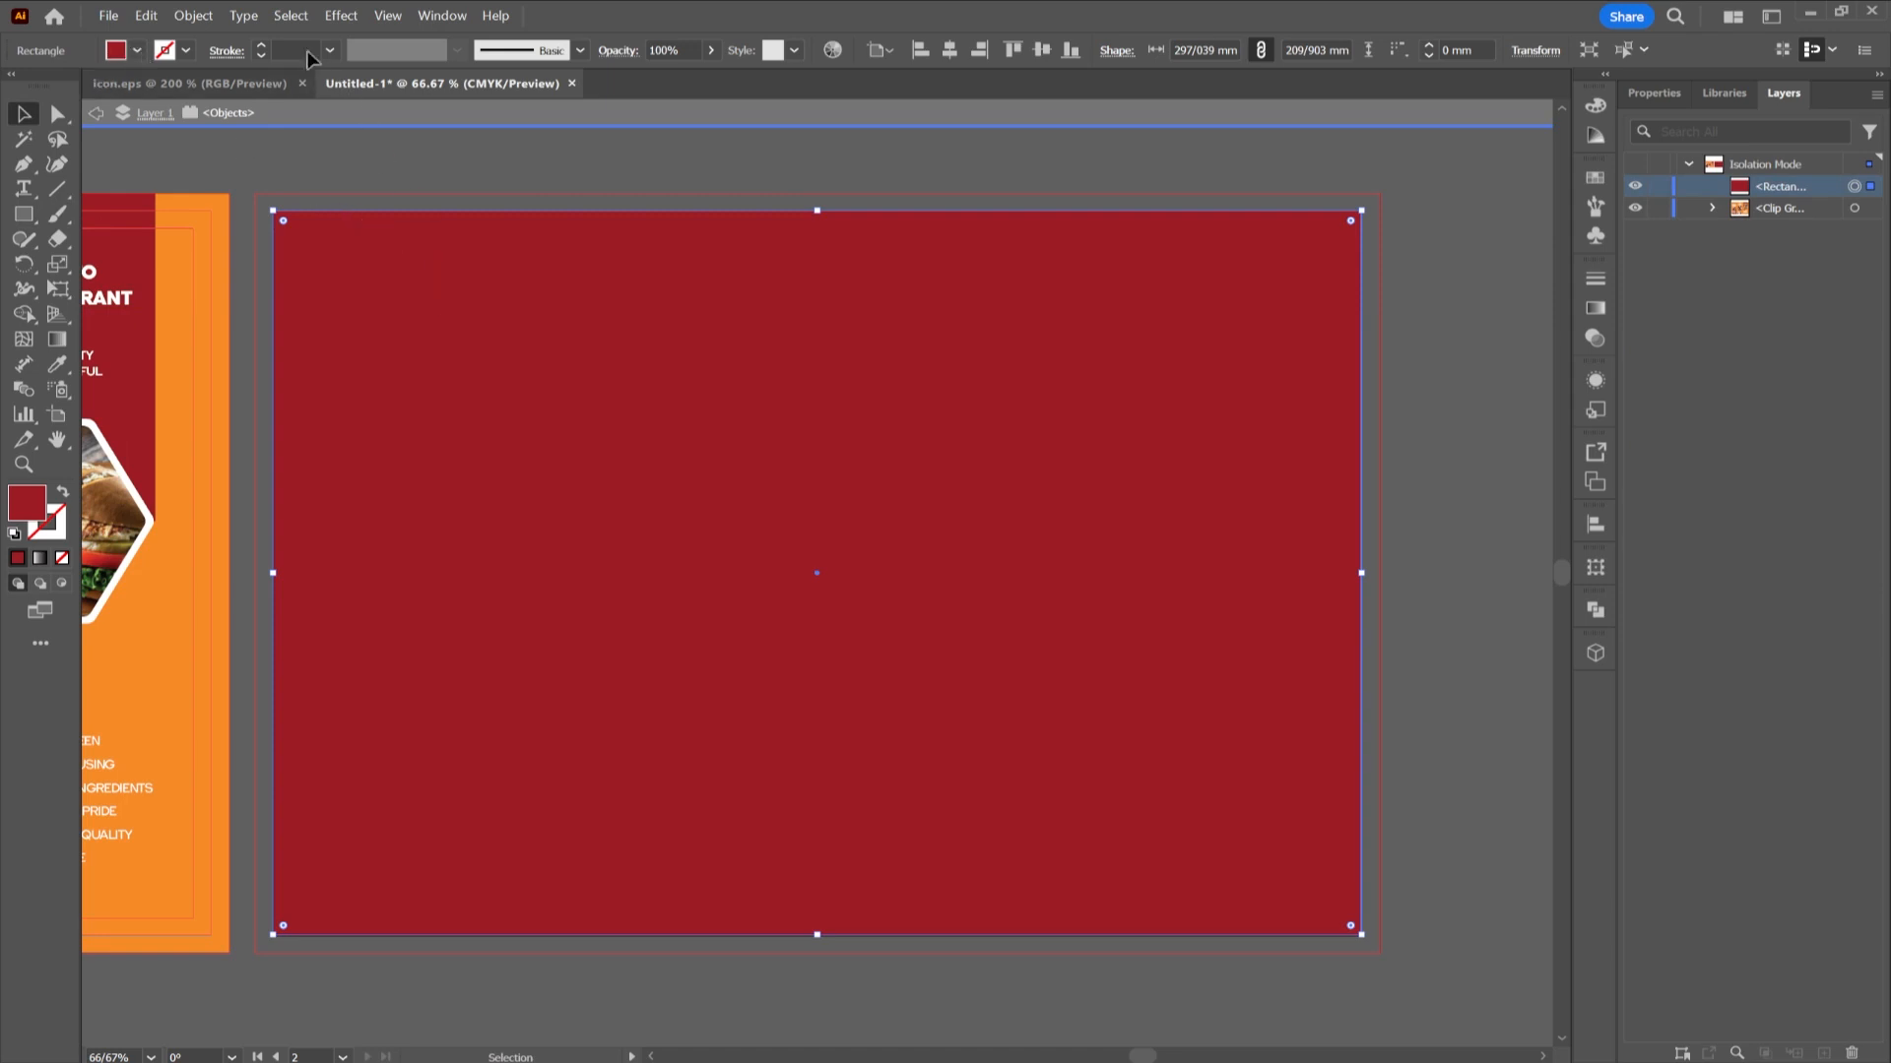
click(193, 16)
mouse_move(305, 571)
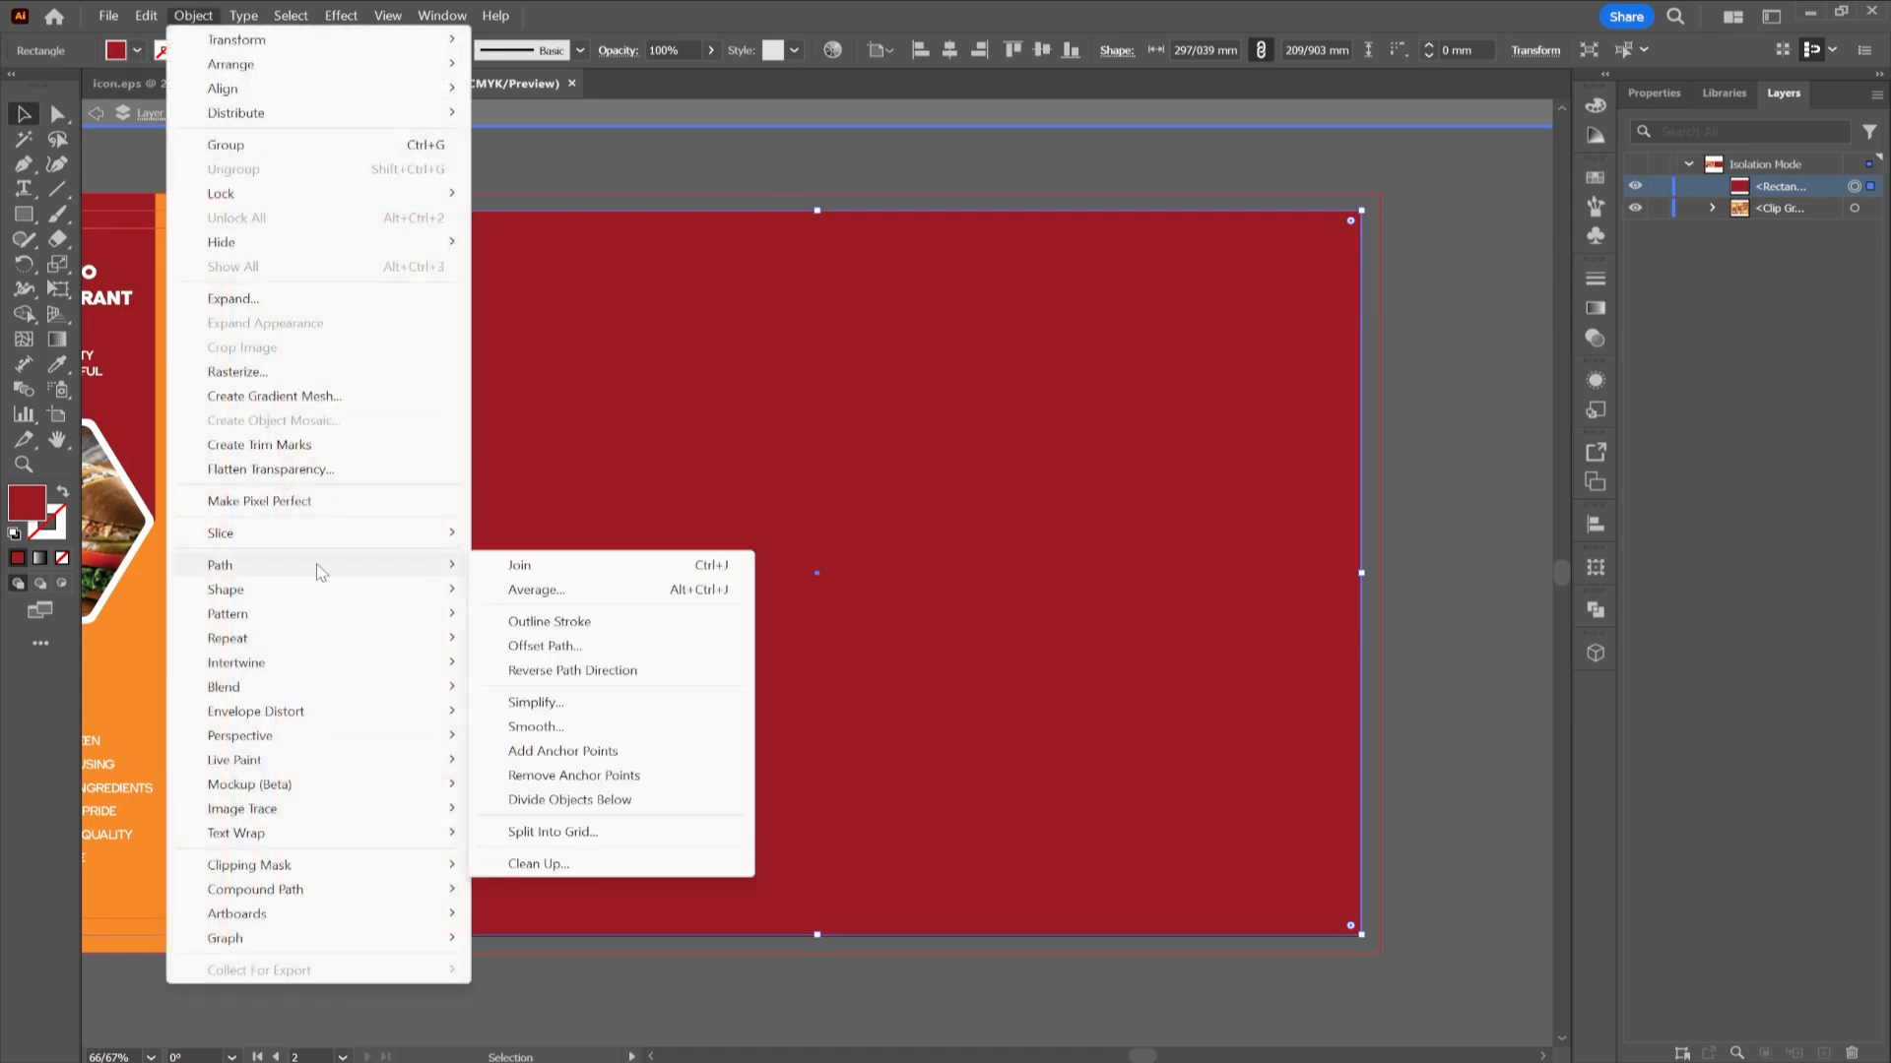
click(552, 832)
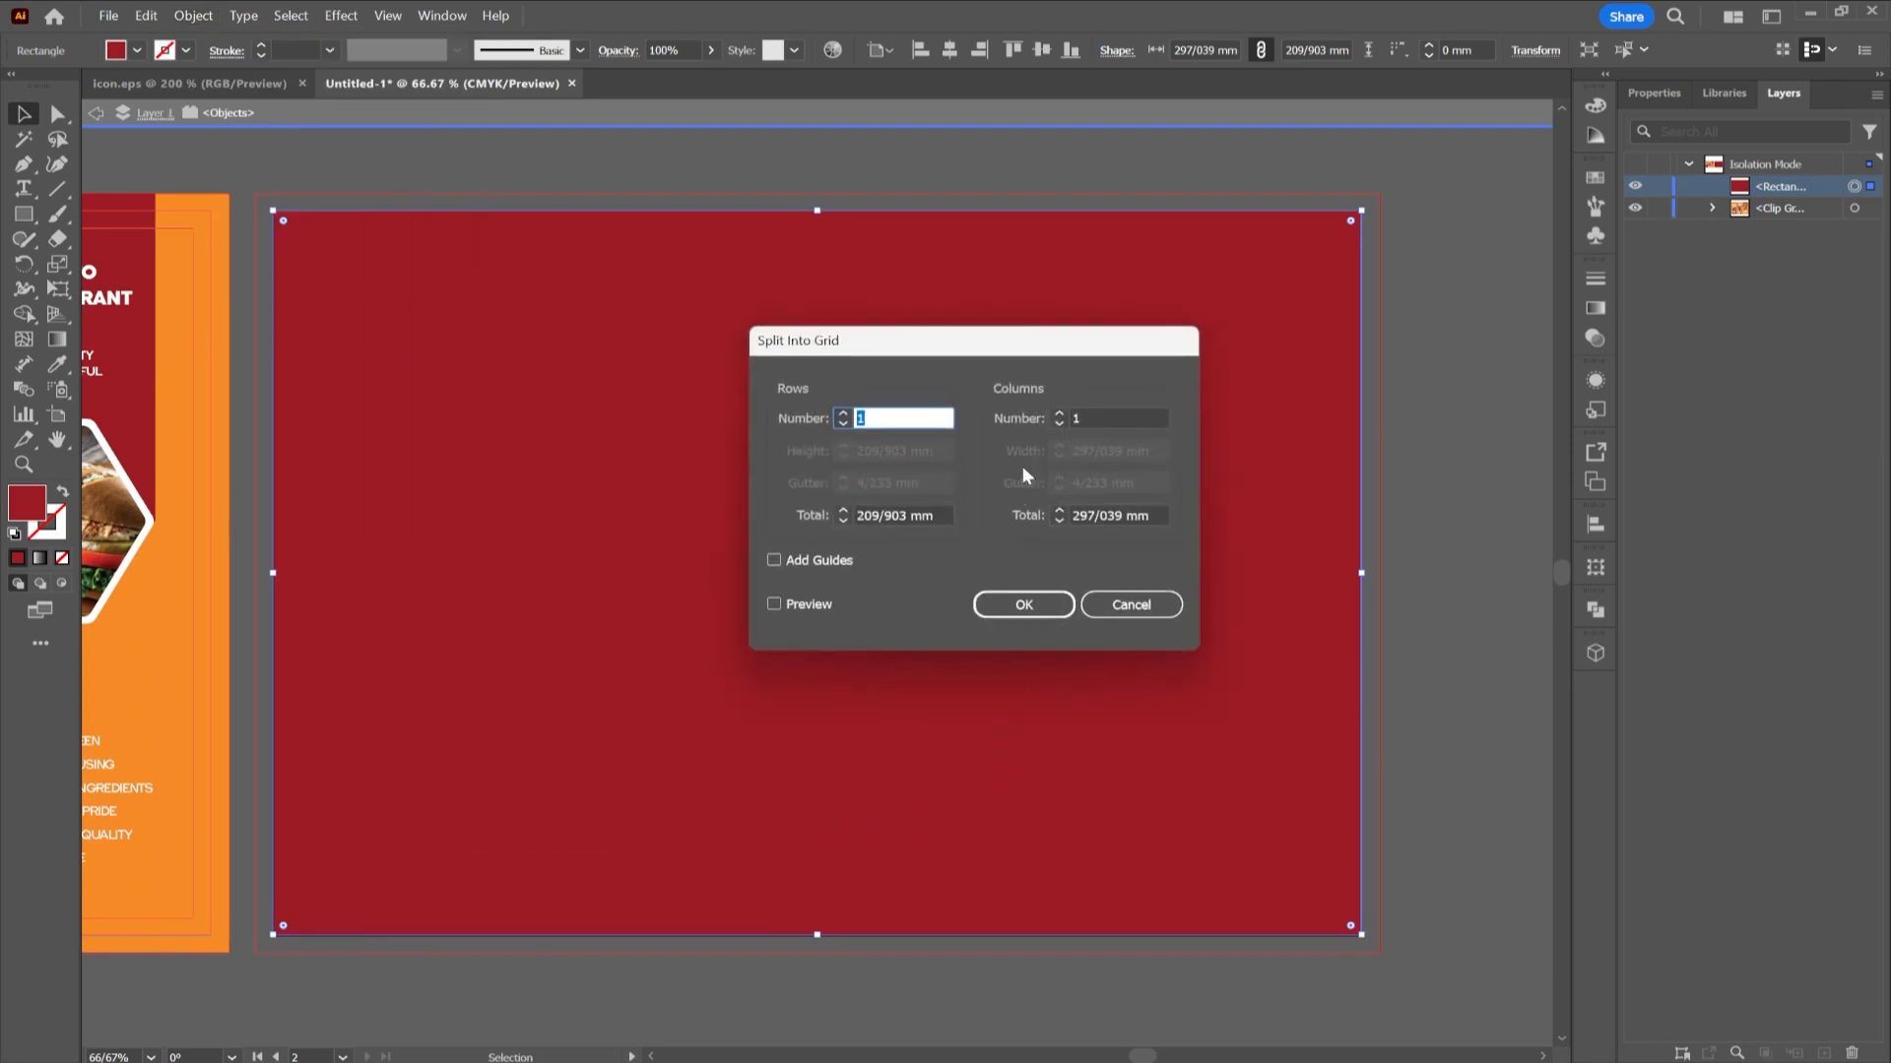
click(1058, 414)
click(1059, 413)
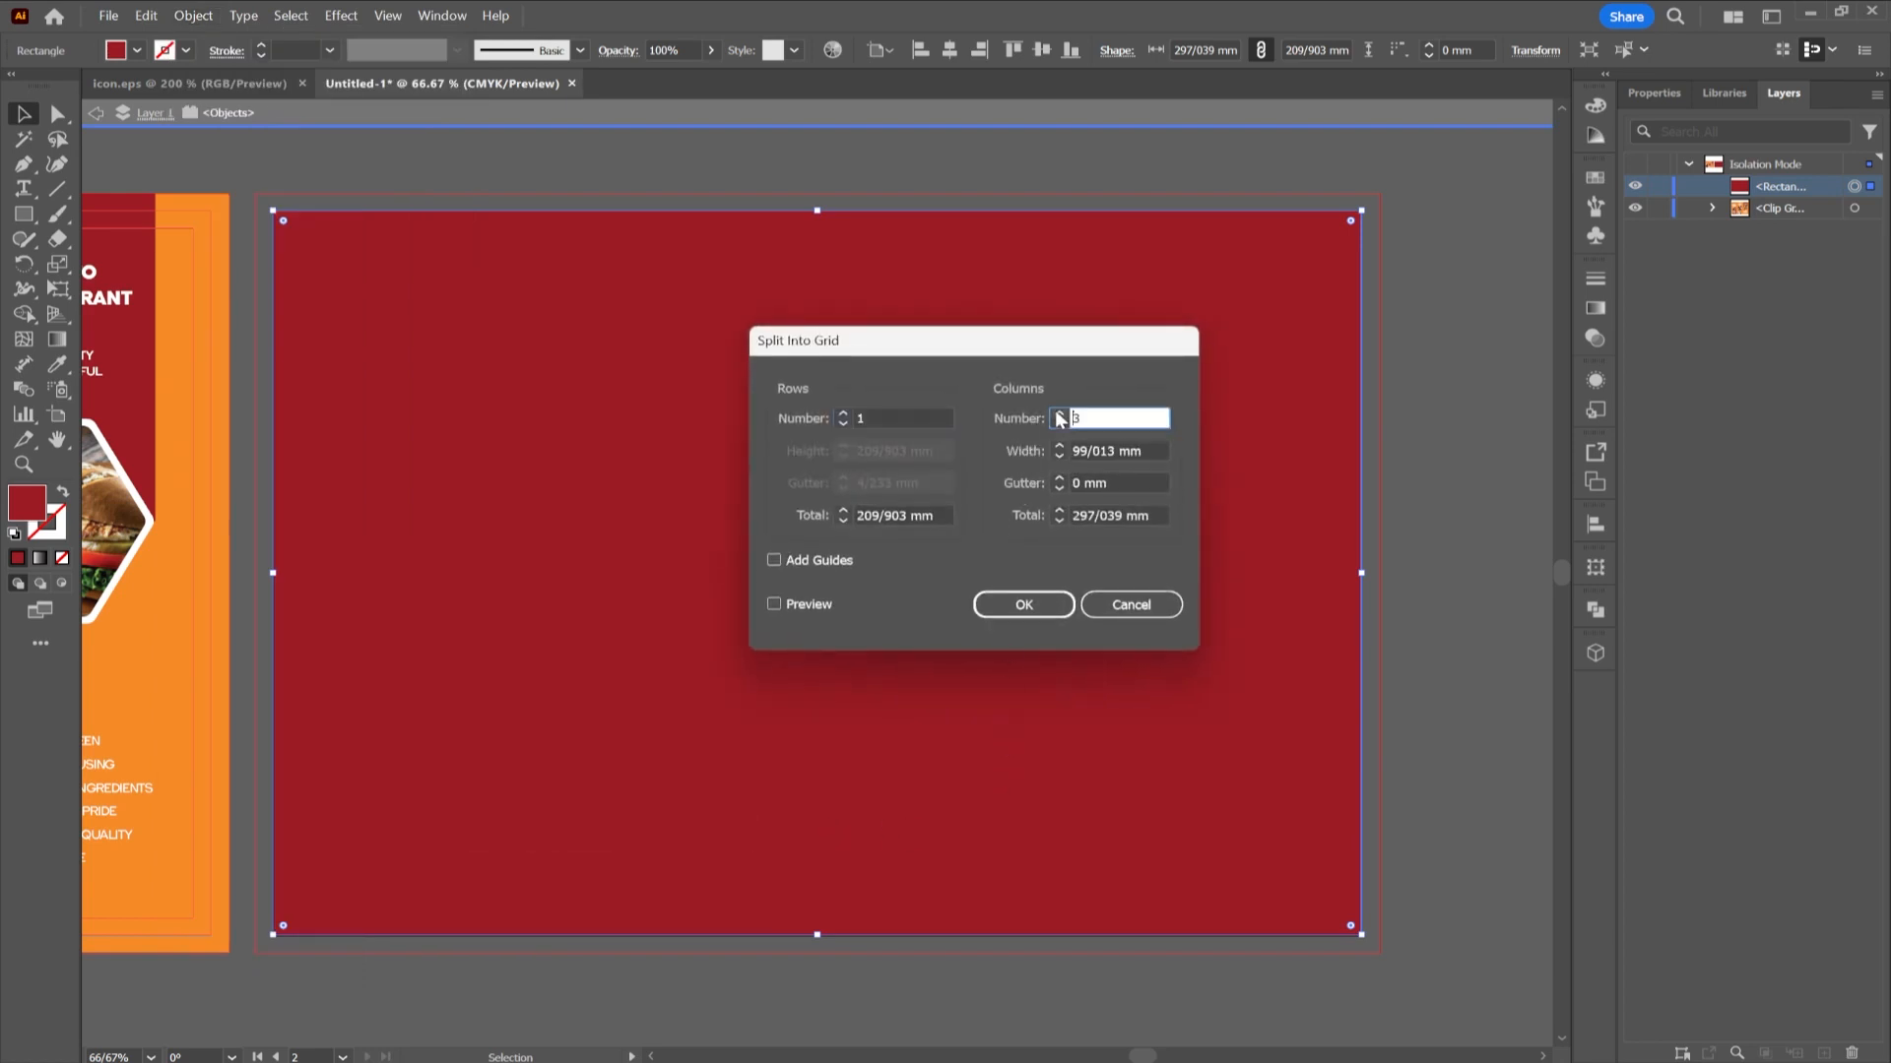
click(1024, 603)
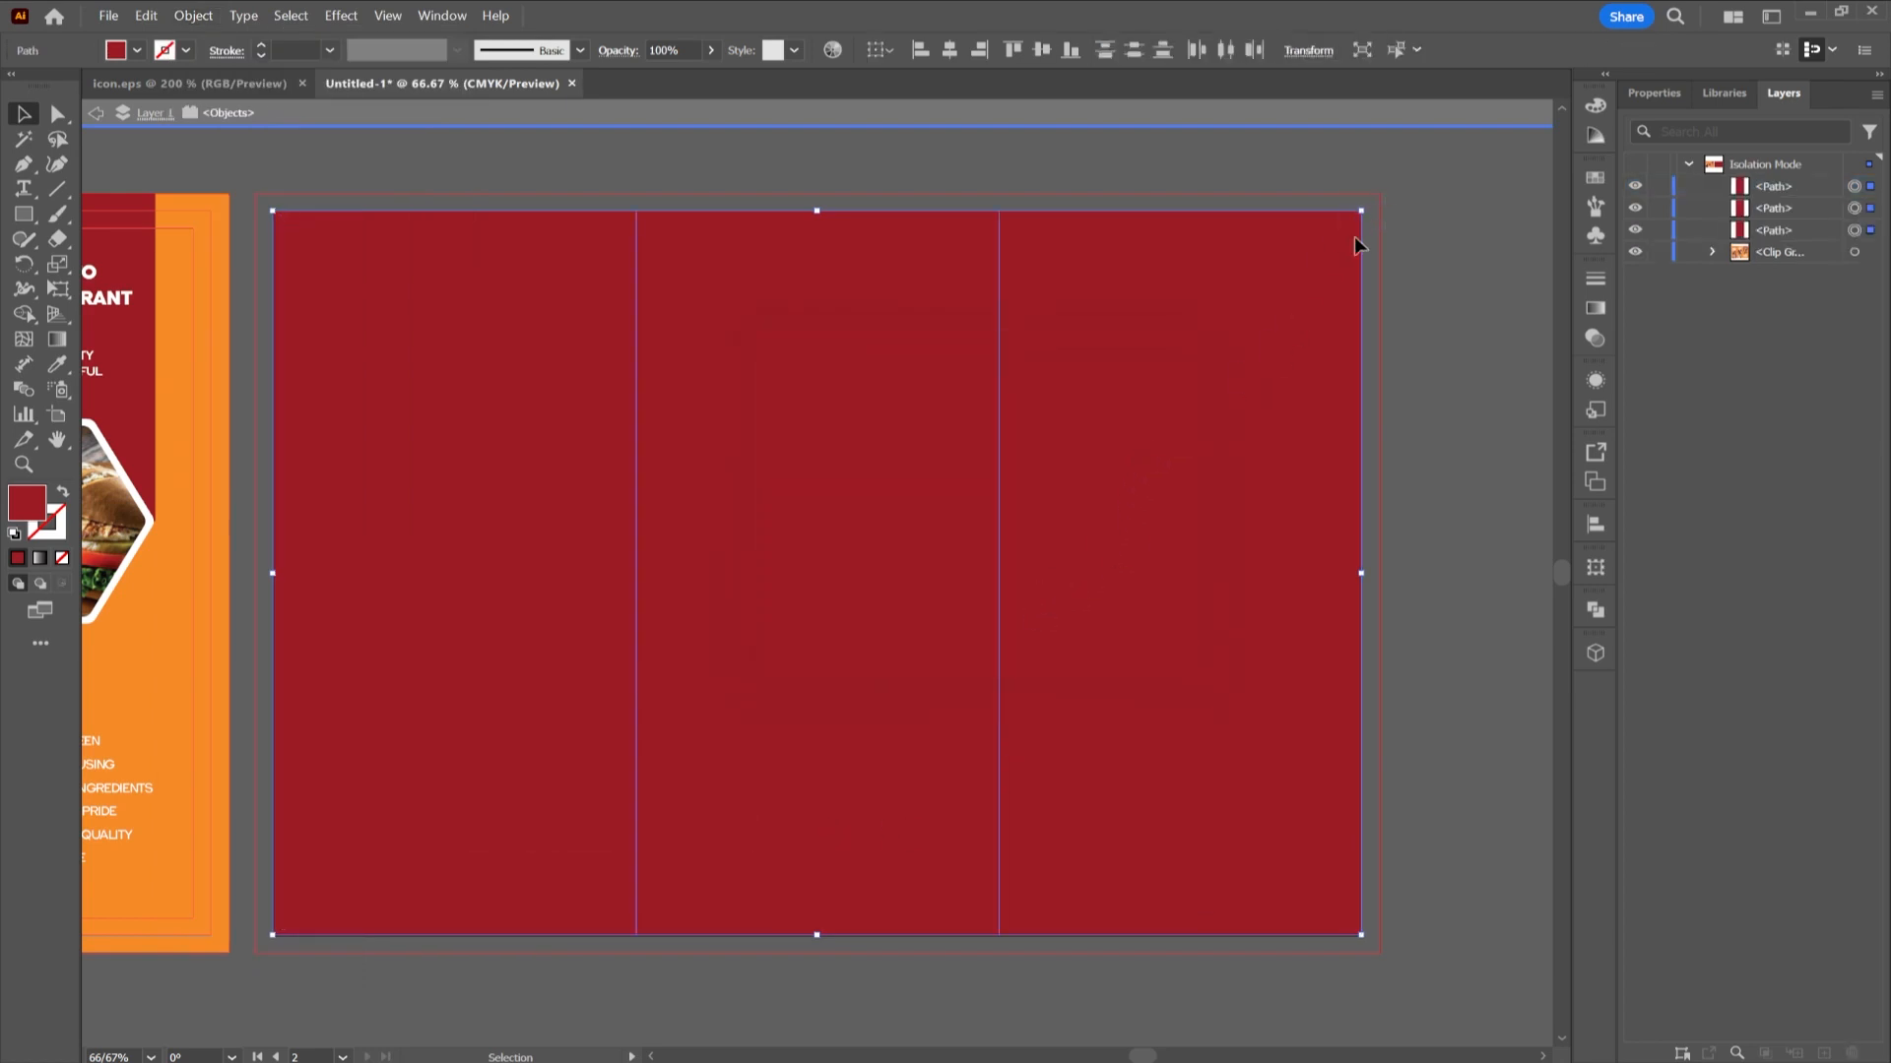
- Offset the three column paths by -5 mm with miter joins and convert the inset outlines into guides
click(206, 20)
mouse_move(280, 569)
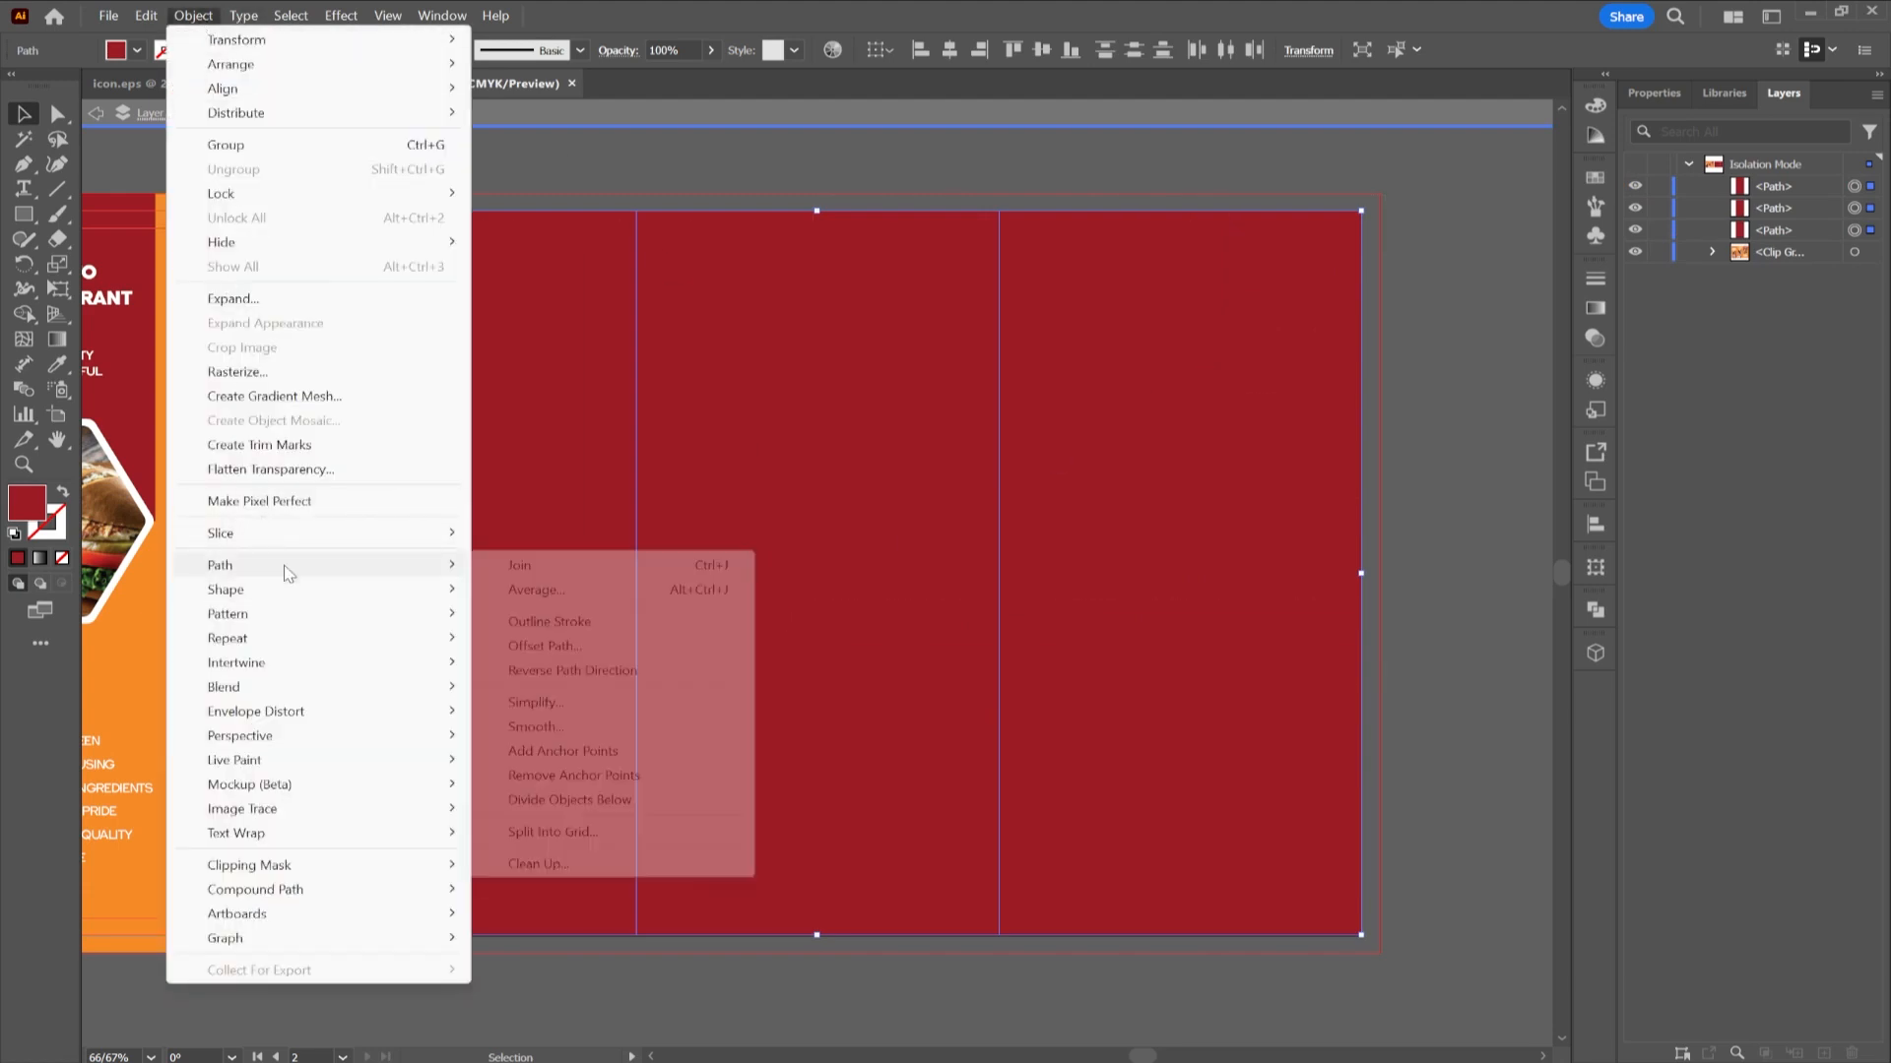
click(541, 645)
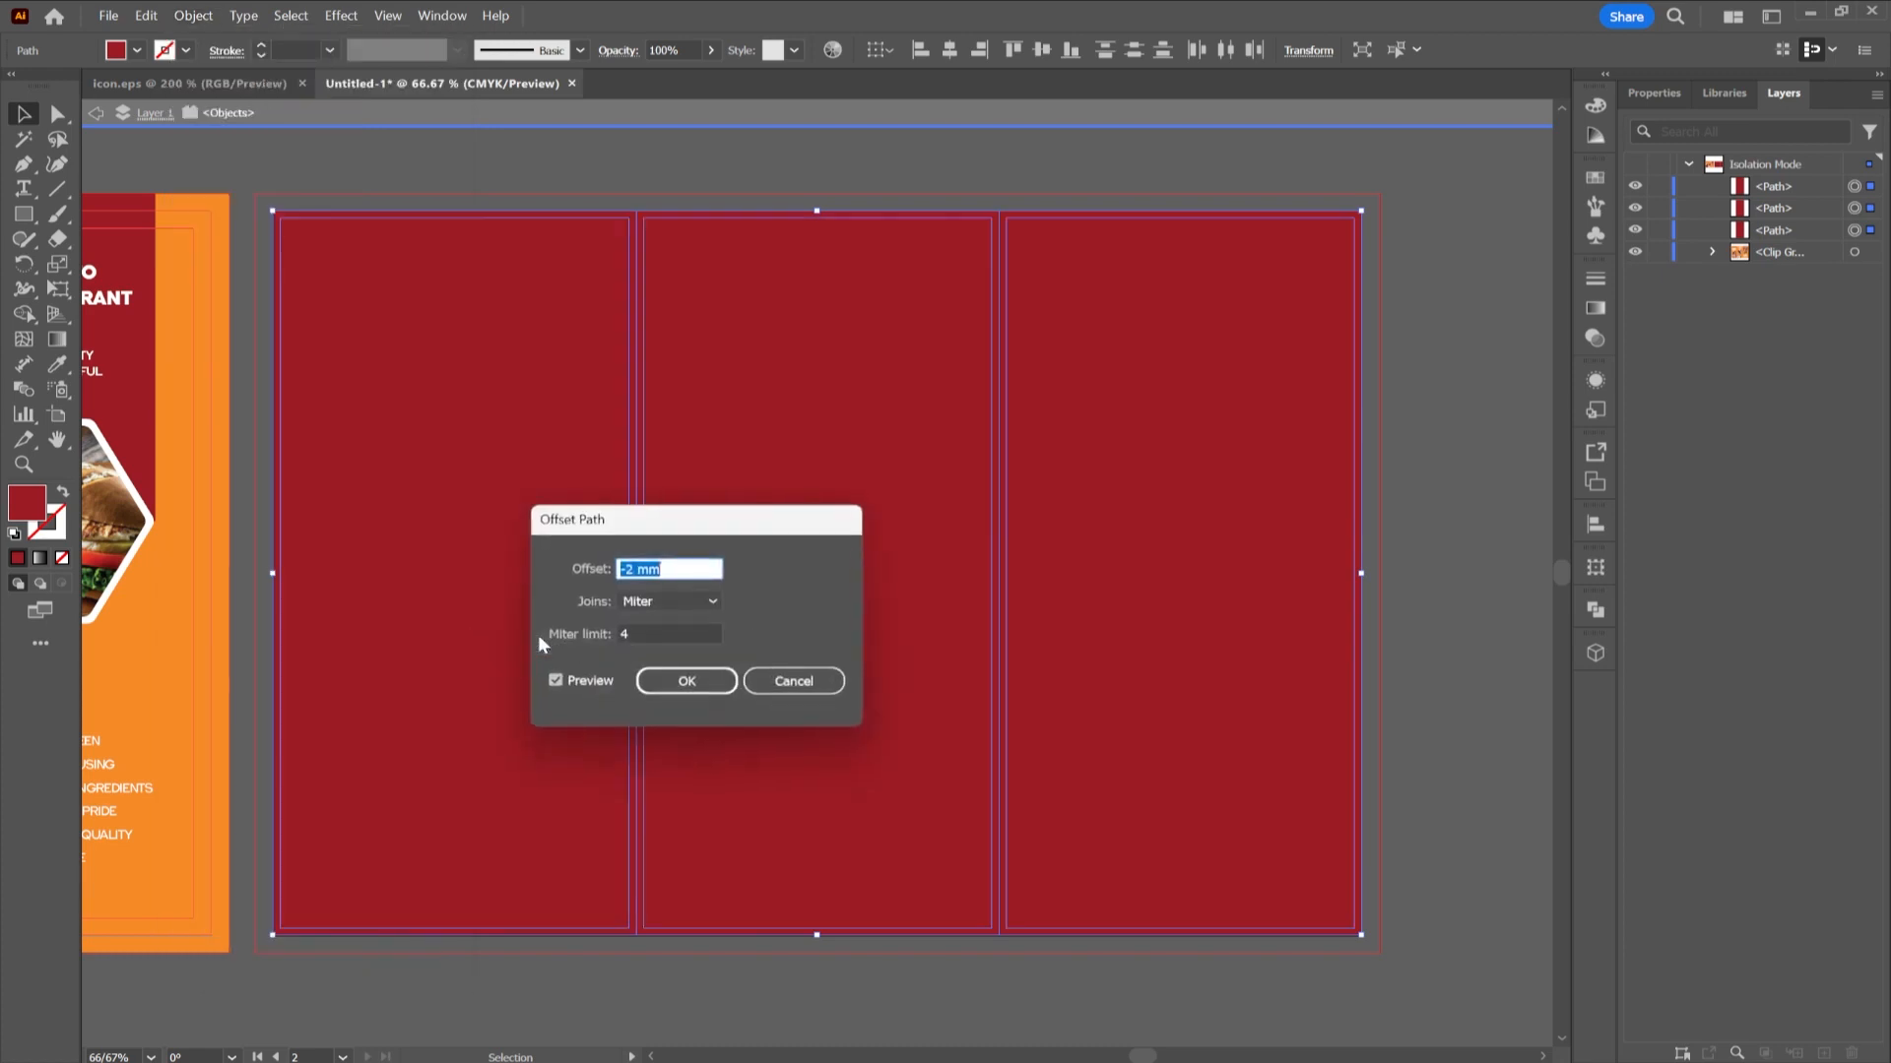
key(Down)
key(Down)
key(Down)
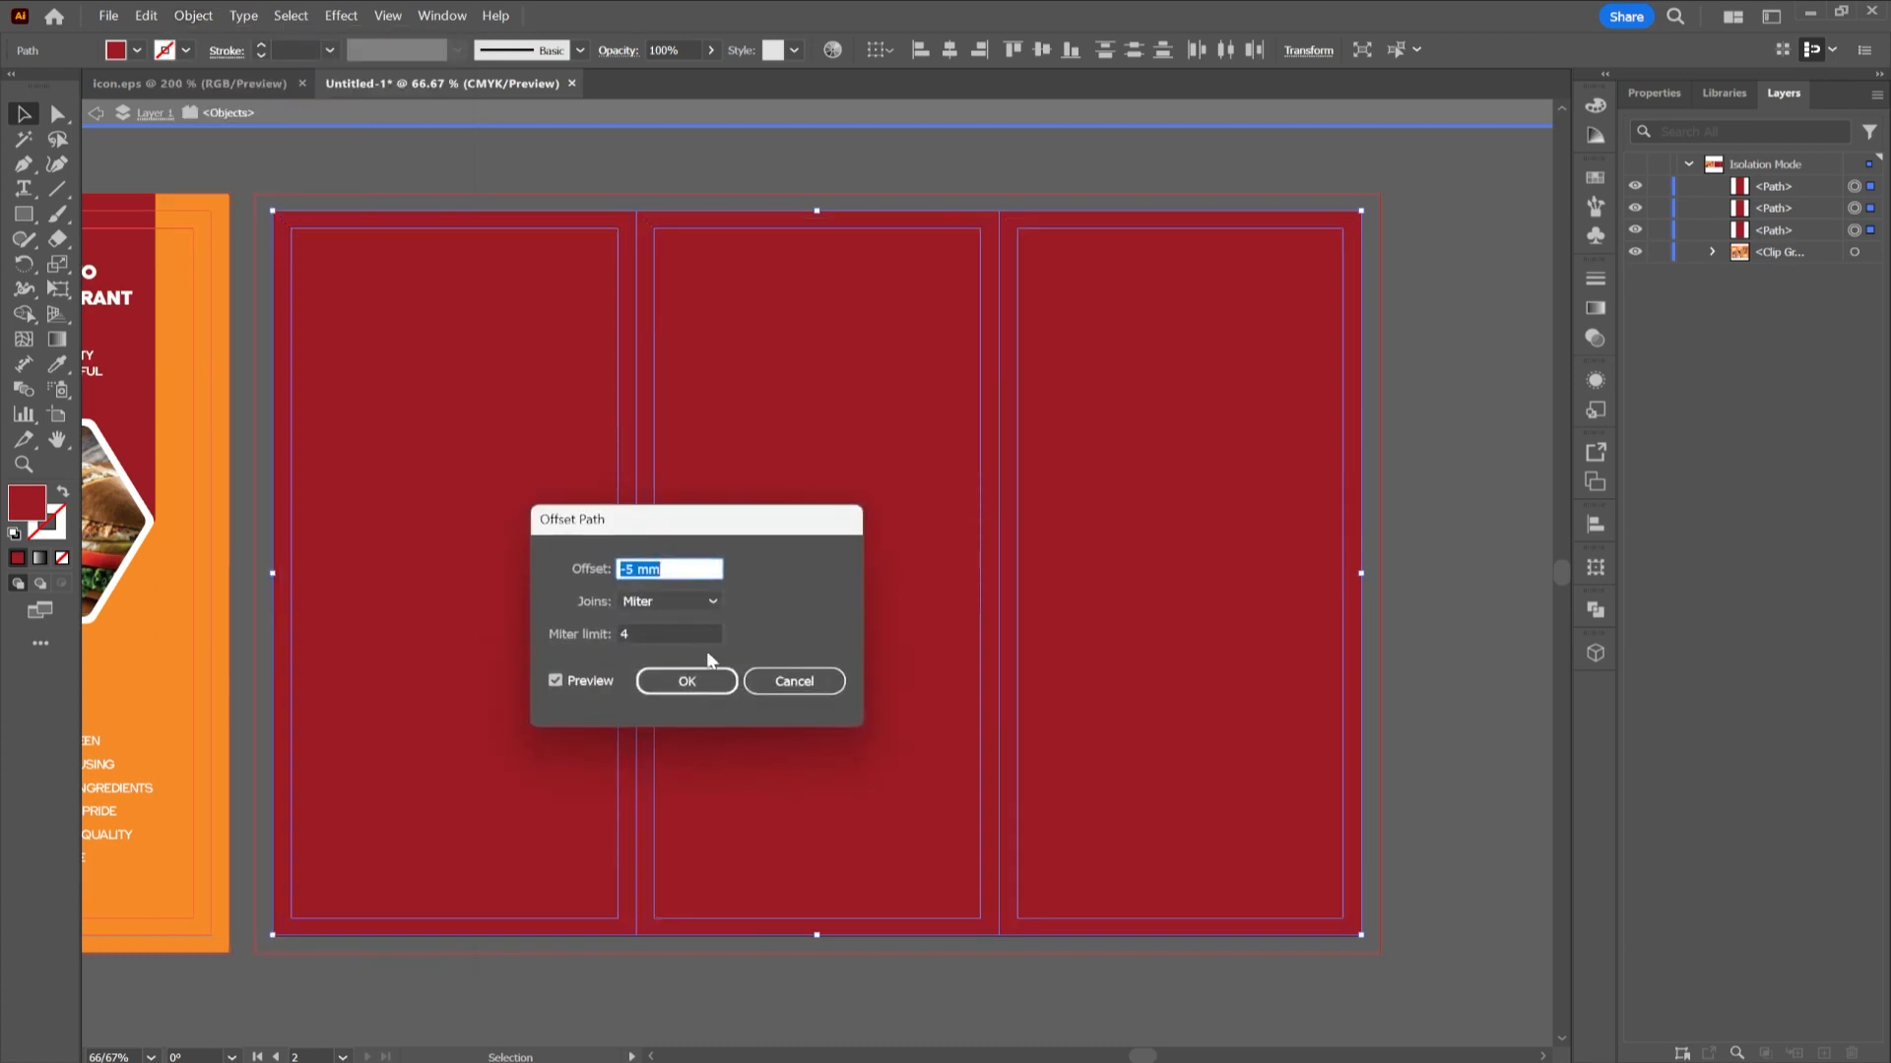
click(694, 680)
right_click(793, 421)
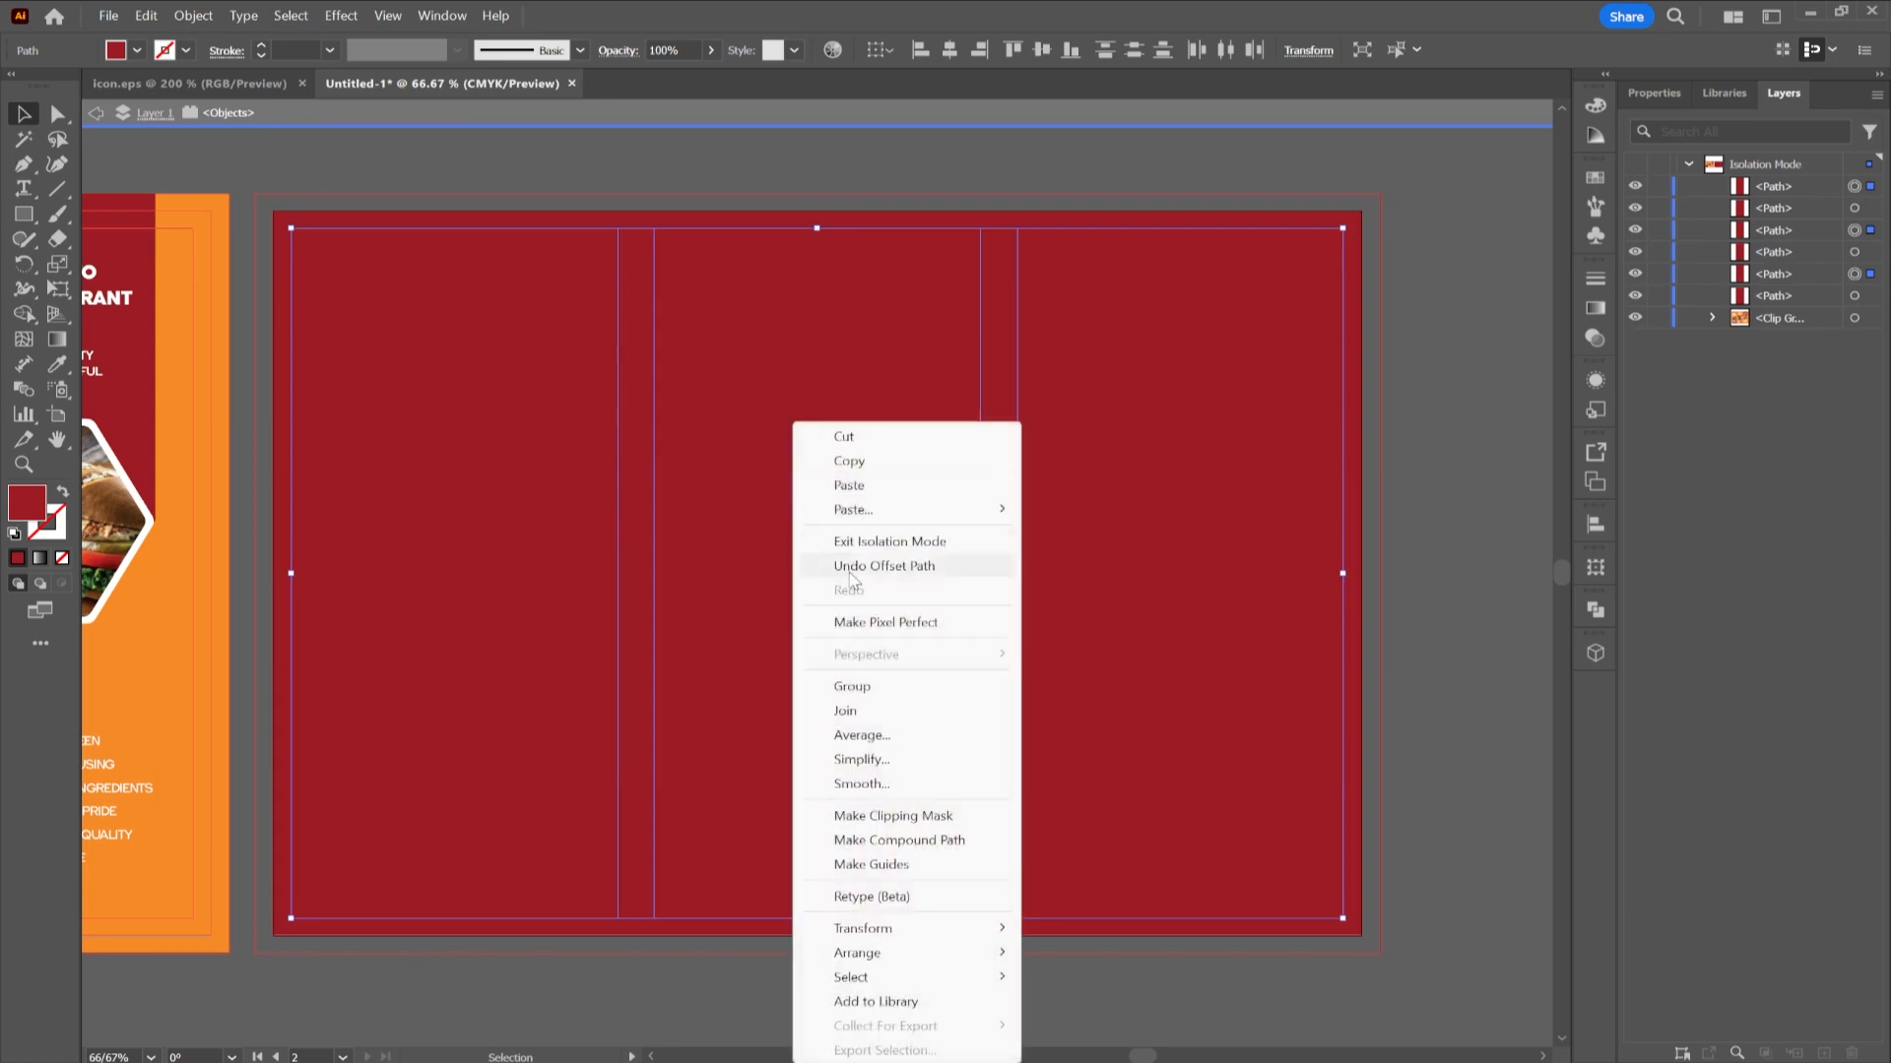
click(911, 864)
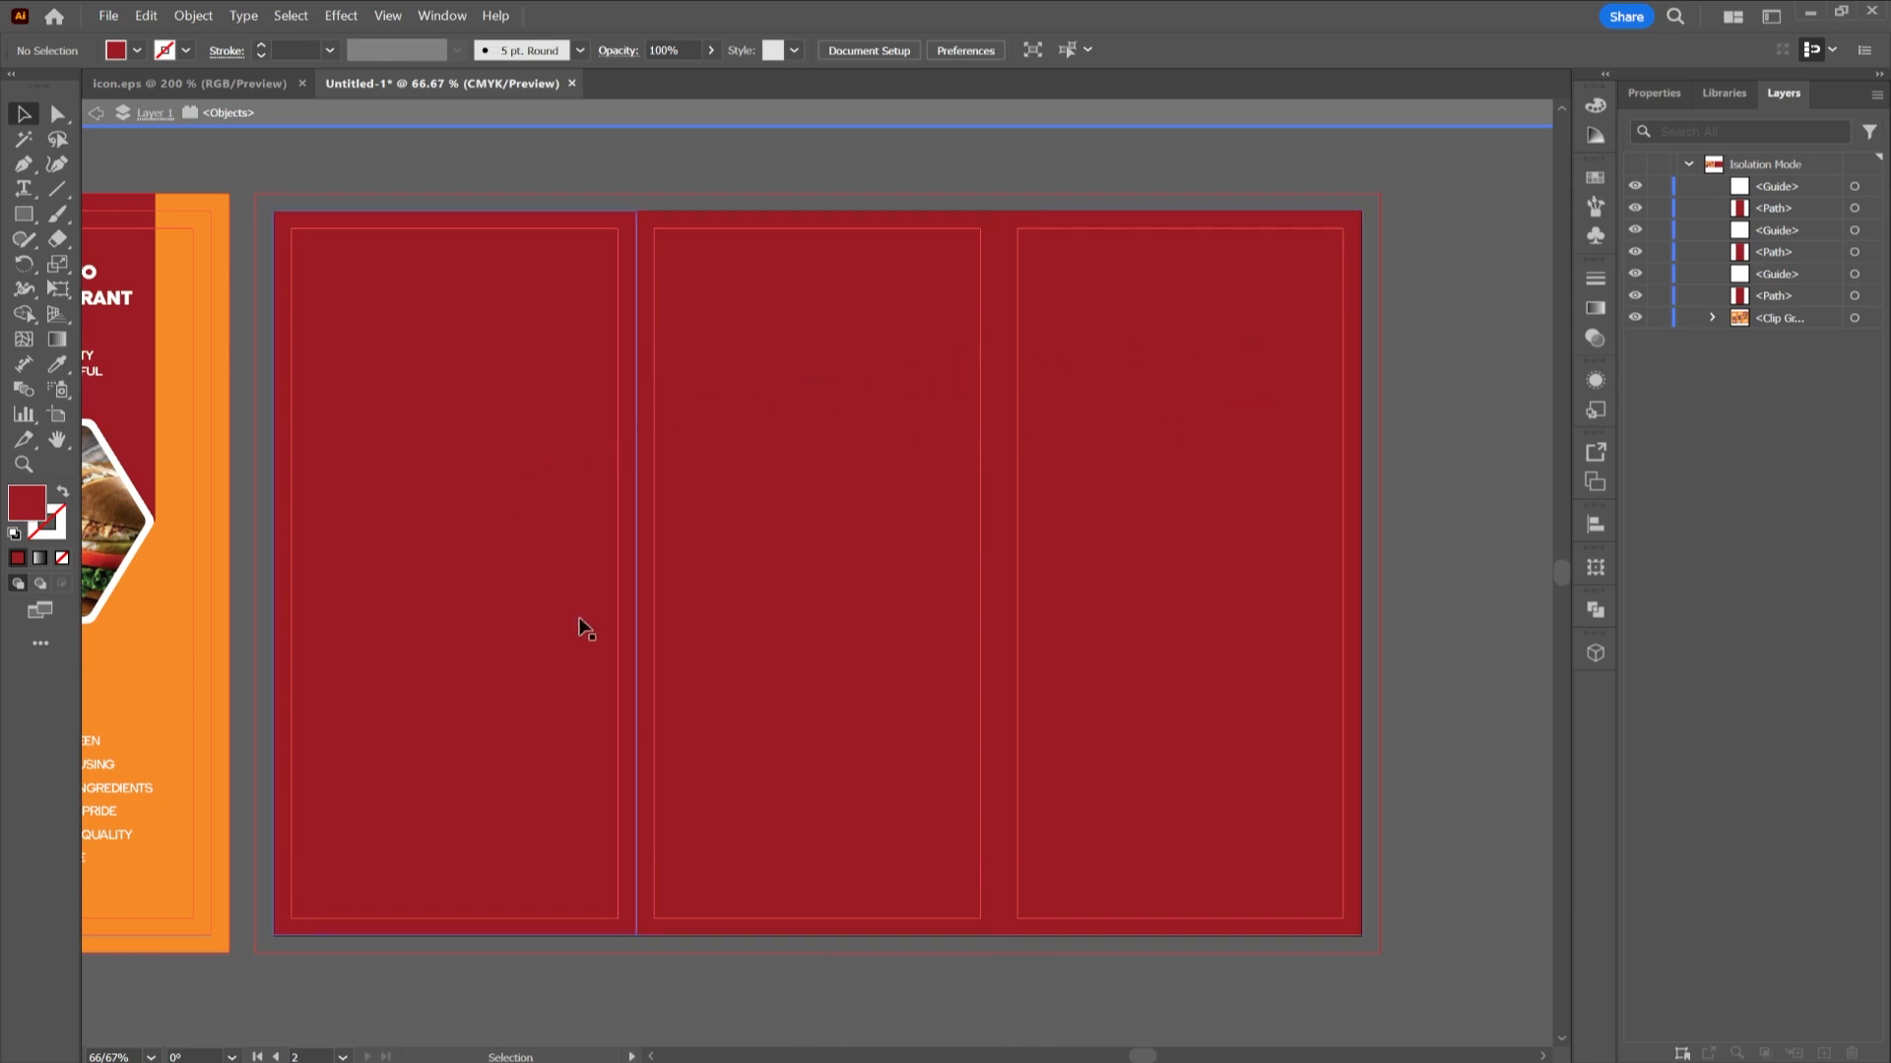
click(1289, 532)
mouse_move(1256, 536)
mouse_down()
mouse_move(1237, 653)
mouse_move(1359, 667)
mouse_move(1190, 557)
mouse_move(1228, 541)
mouse_up()
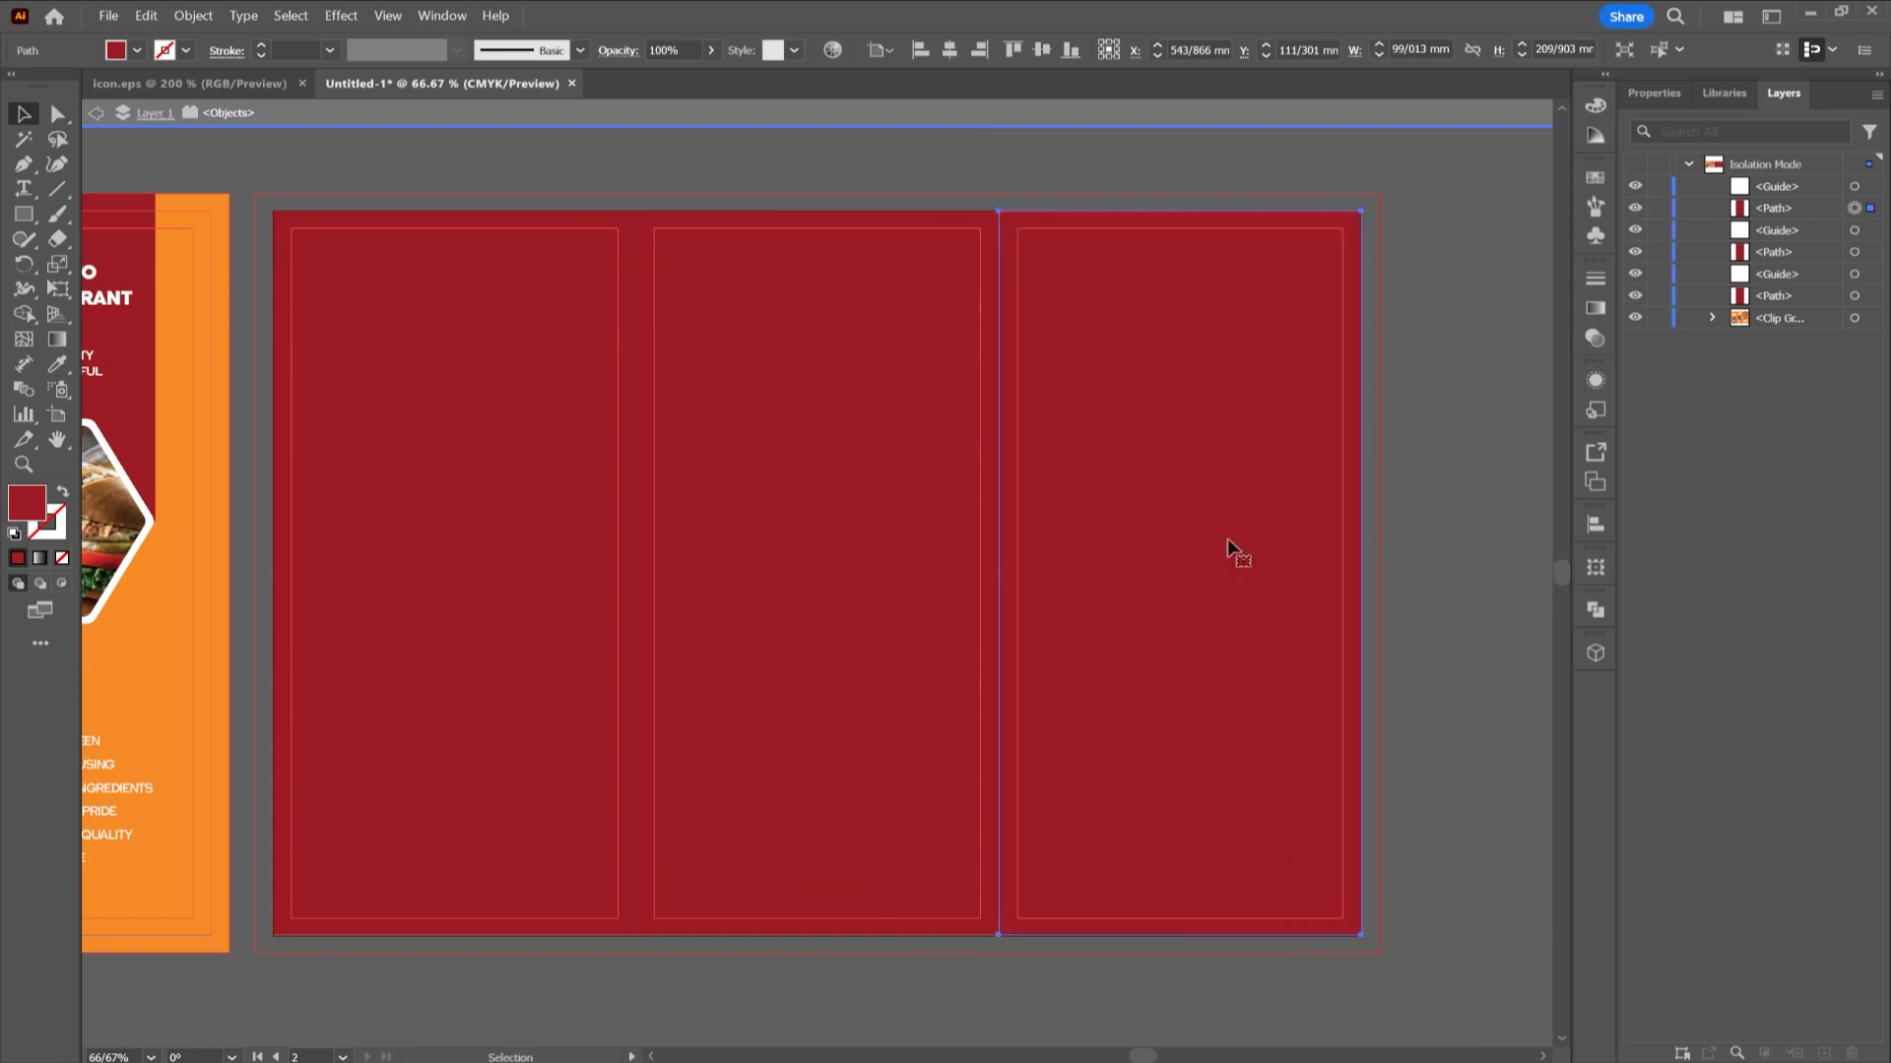
key(ctrl+a)
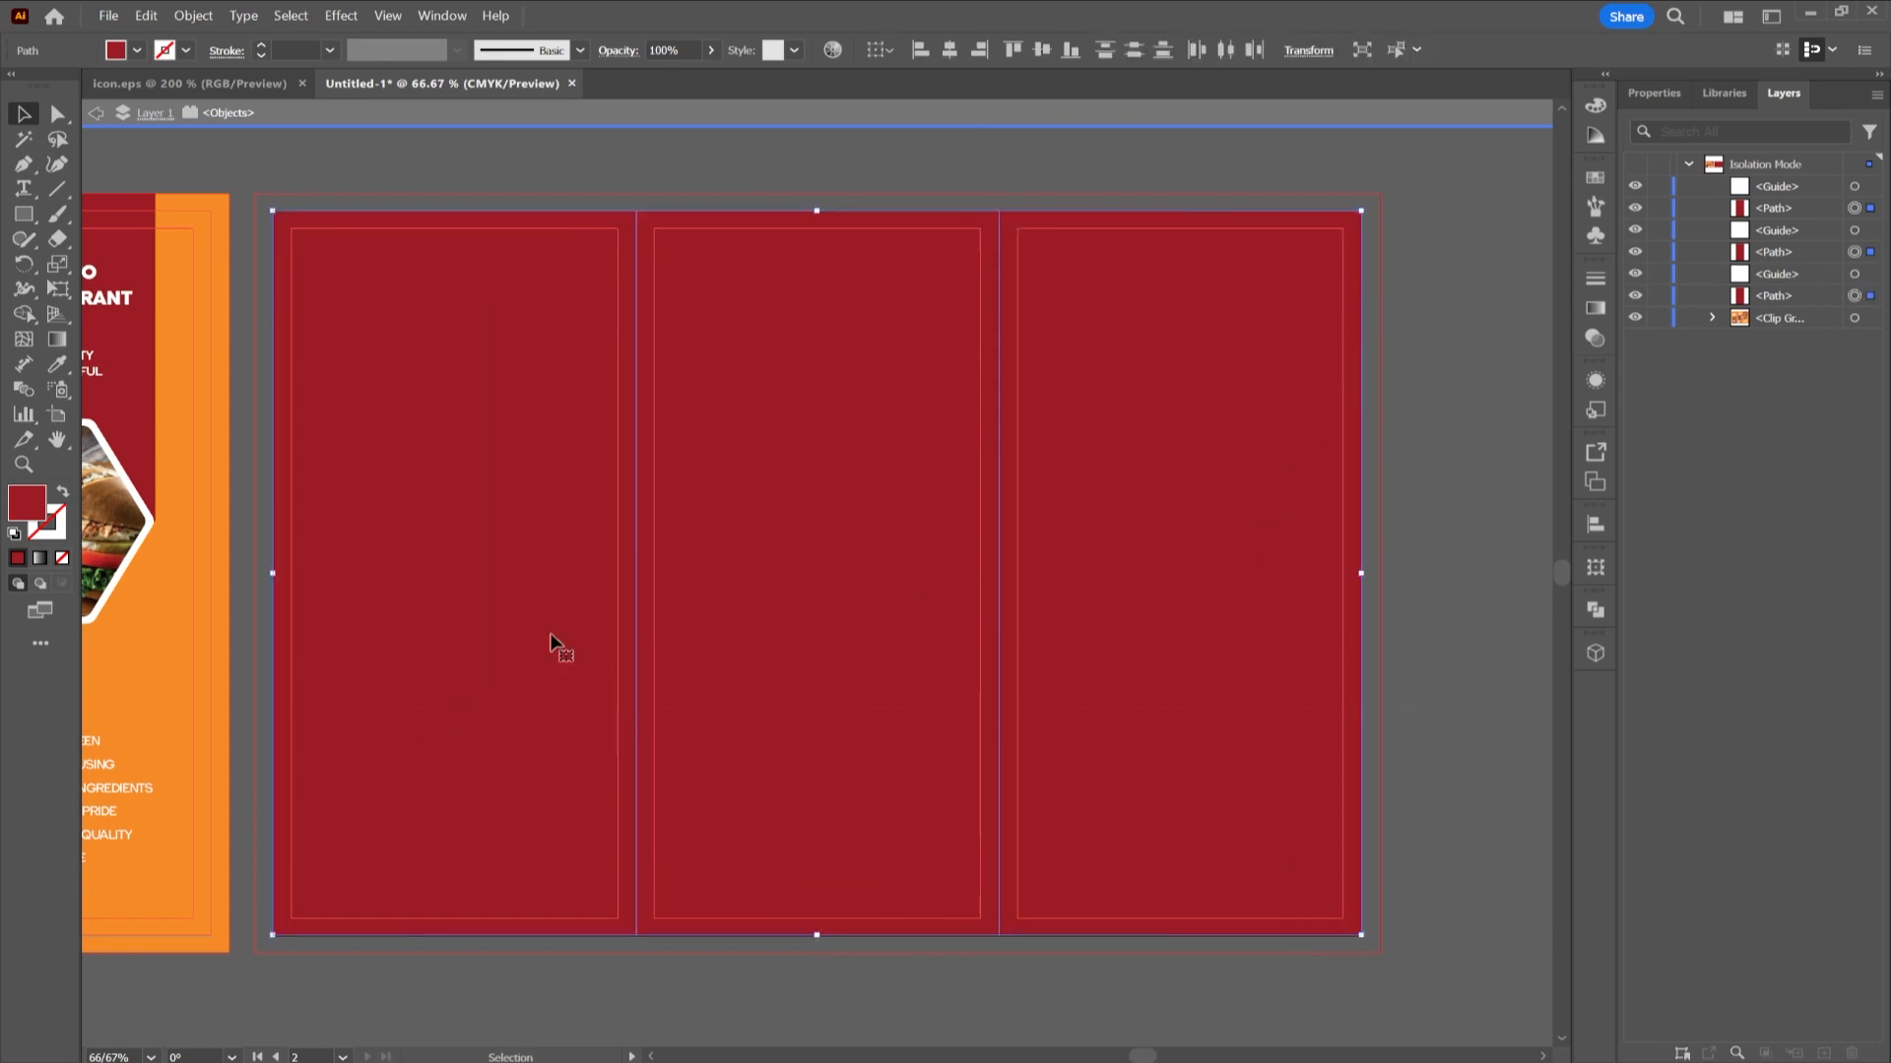
drag(760, 473, 789, 512)
key(v)
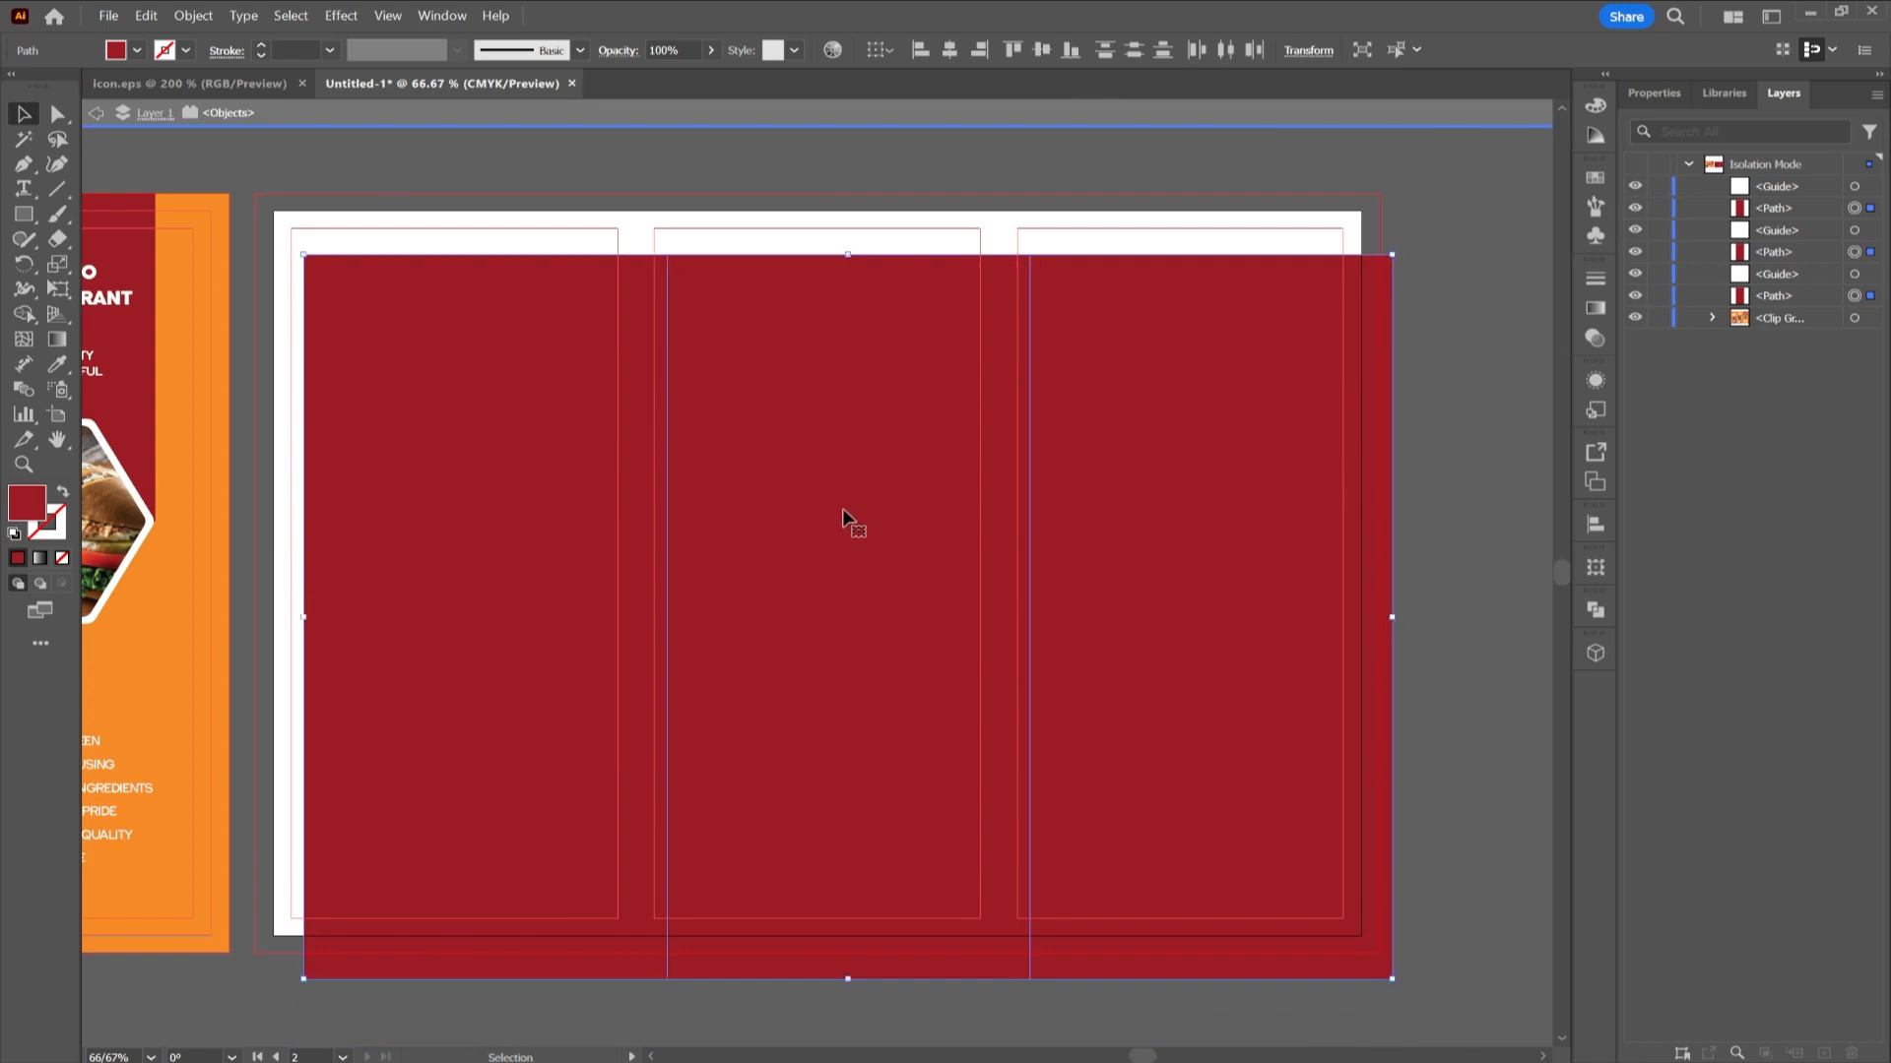
key(ctrl+z)
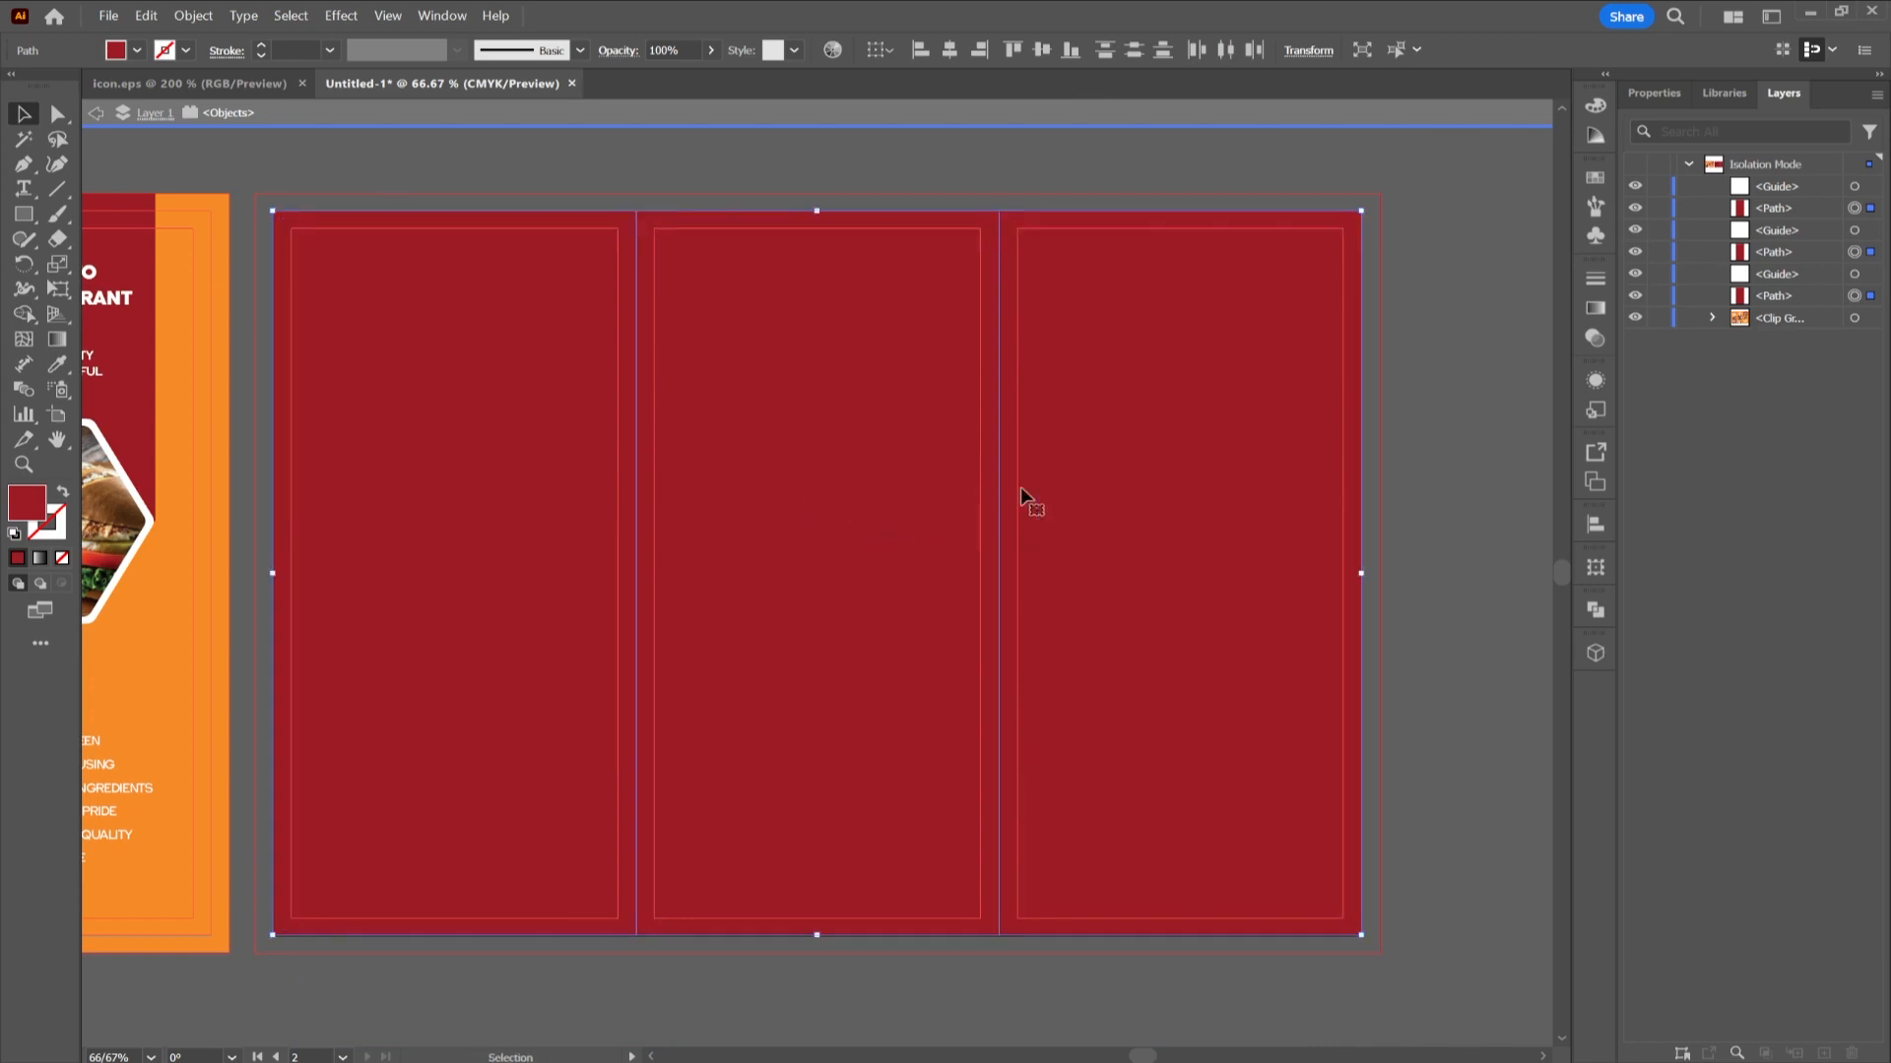
click(148, 52)
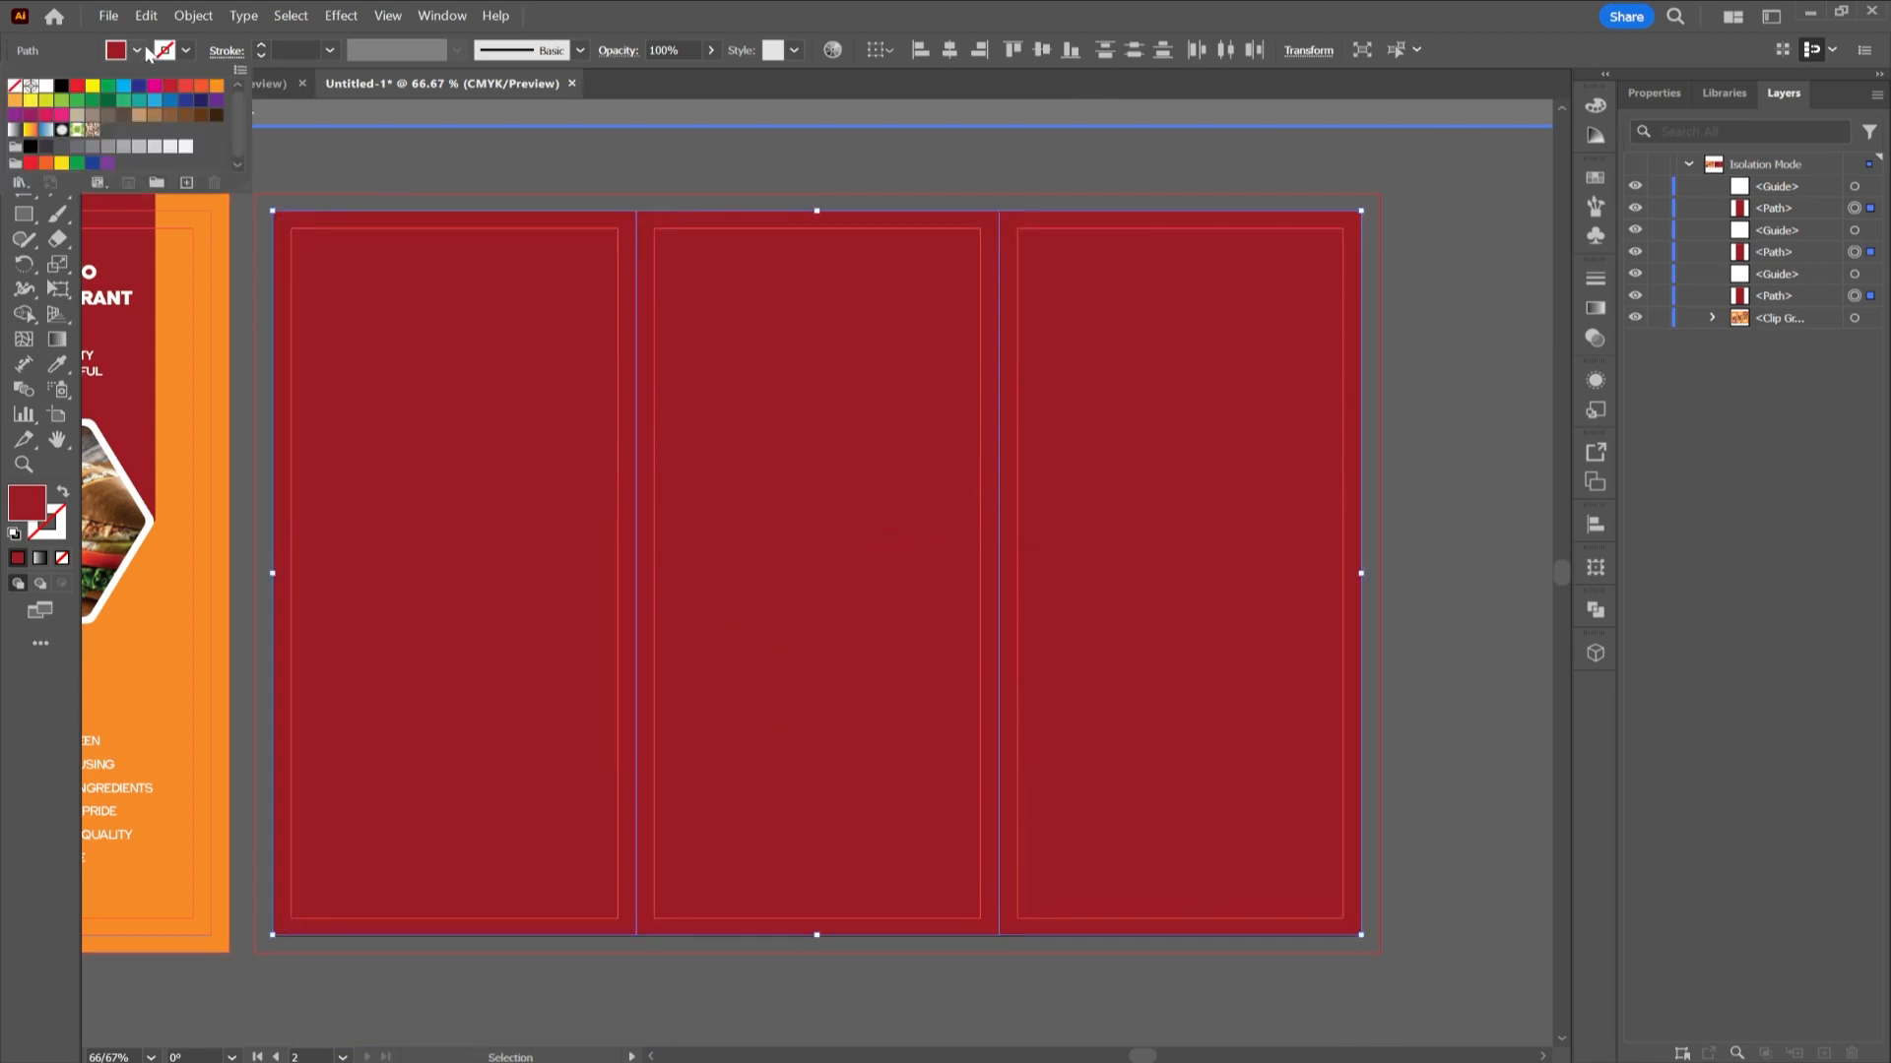
click(349, 226)
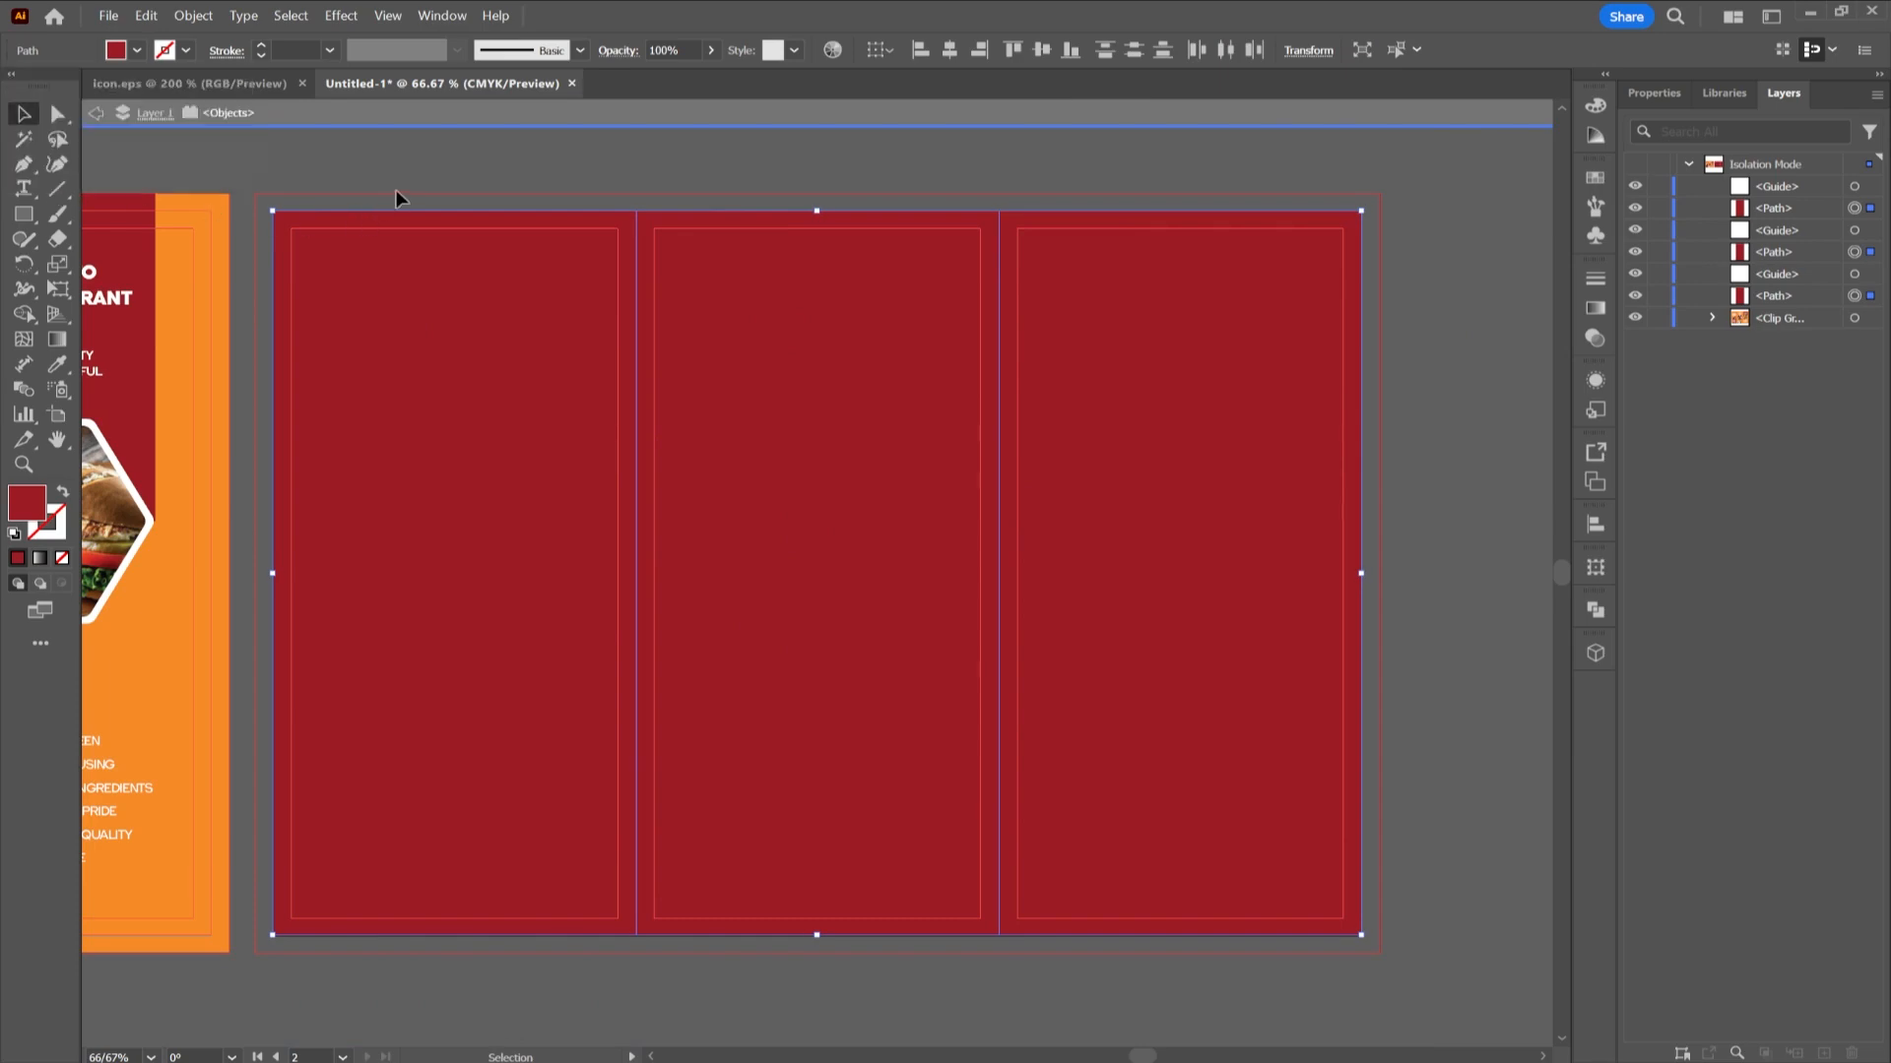
- Leave isolation mode and move the colour palette image to the empty area right of the second artboard
scroll(738, 161, left, 8)
scroll(1121, 266, down, 2)
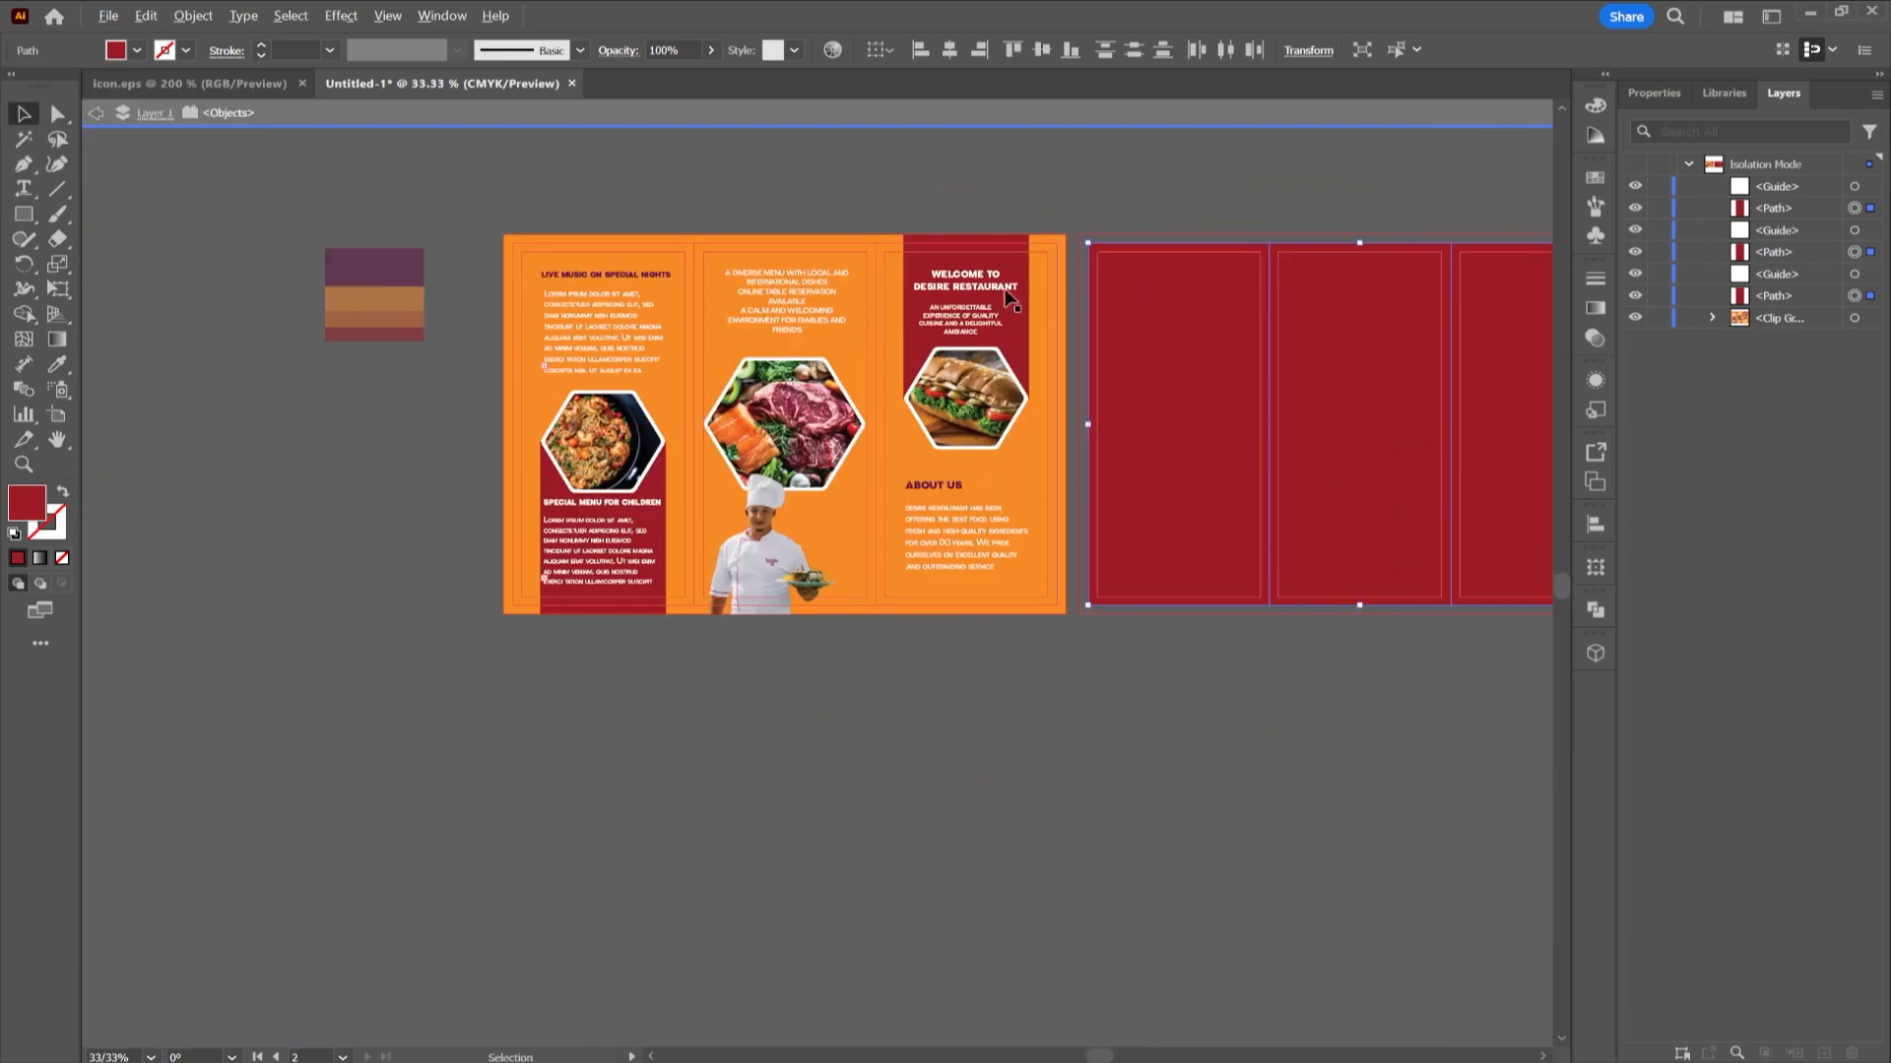
click(355, 297)
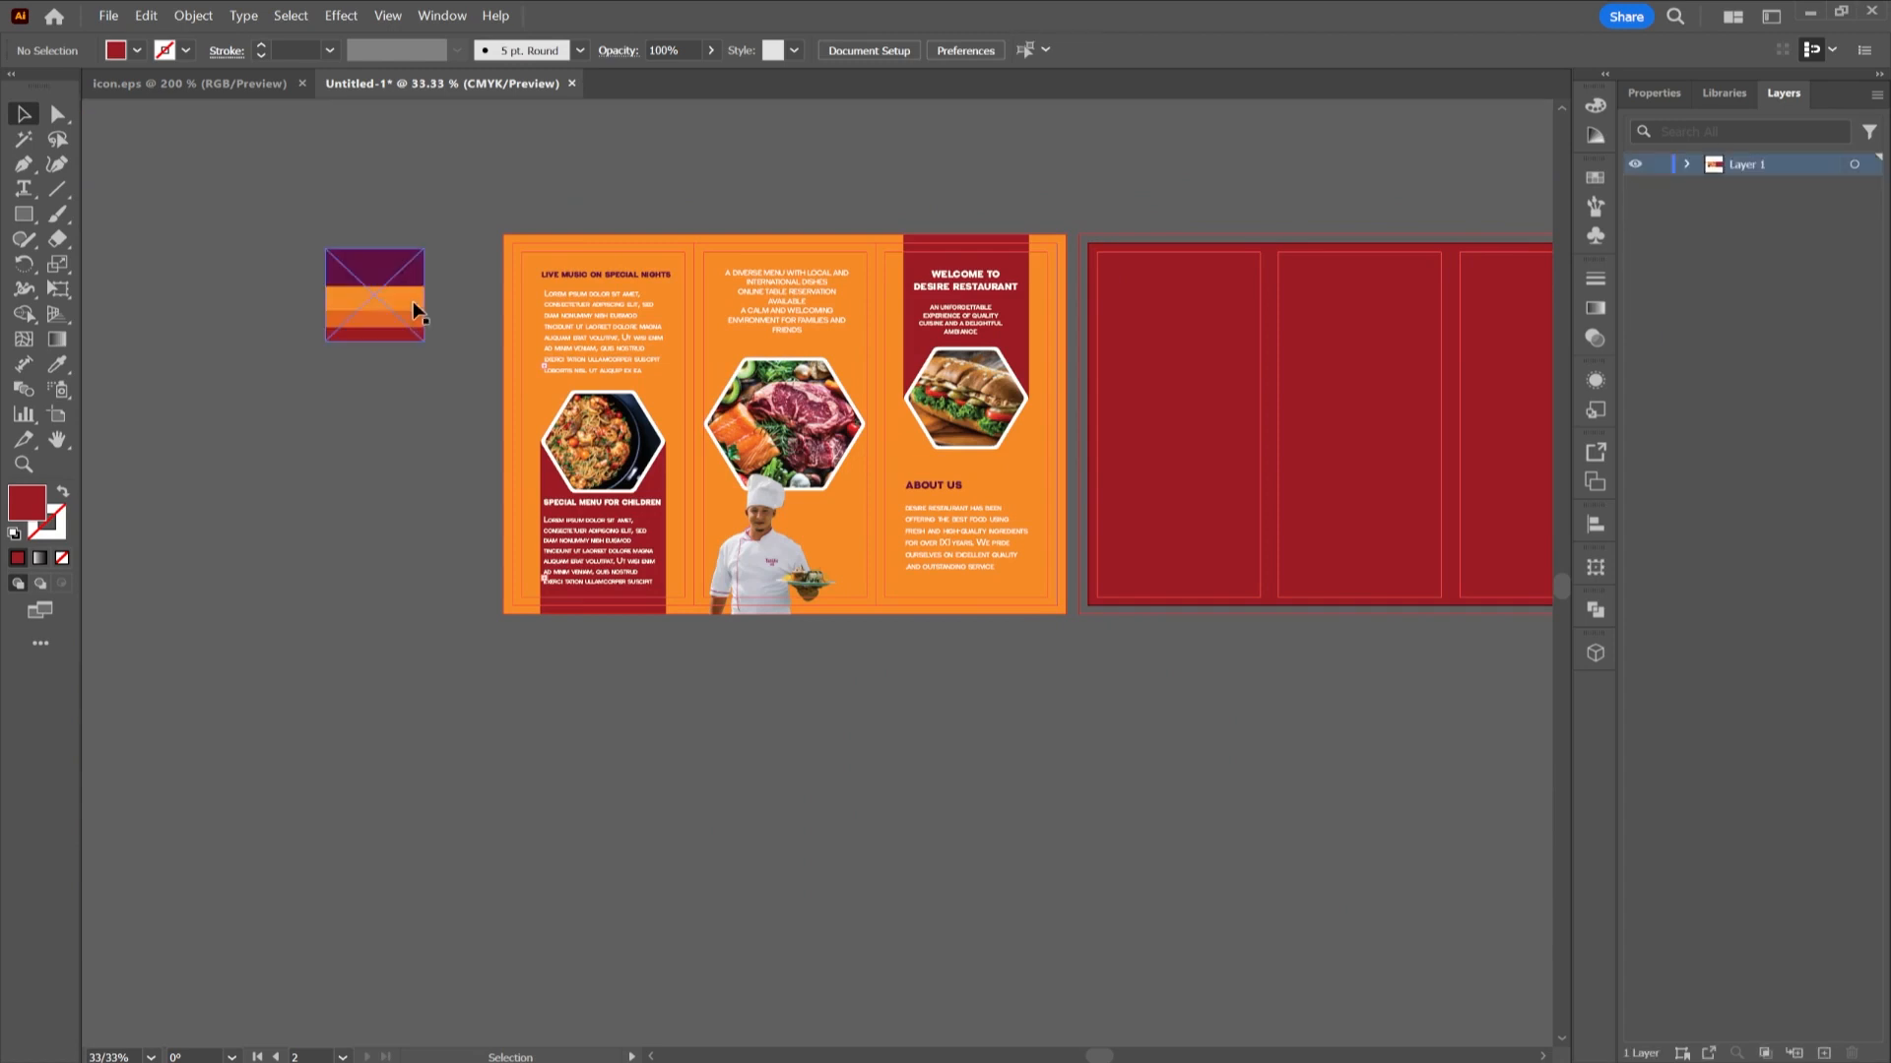
drag(412, 300, 1520, 150)
drag(1430, 256, 889, 311)
drag(963, 211, 1320, 378)
- Fill the three column rectangles on the second artboard with the darker orange sampled from the palette image
click(971, 474)
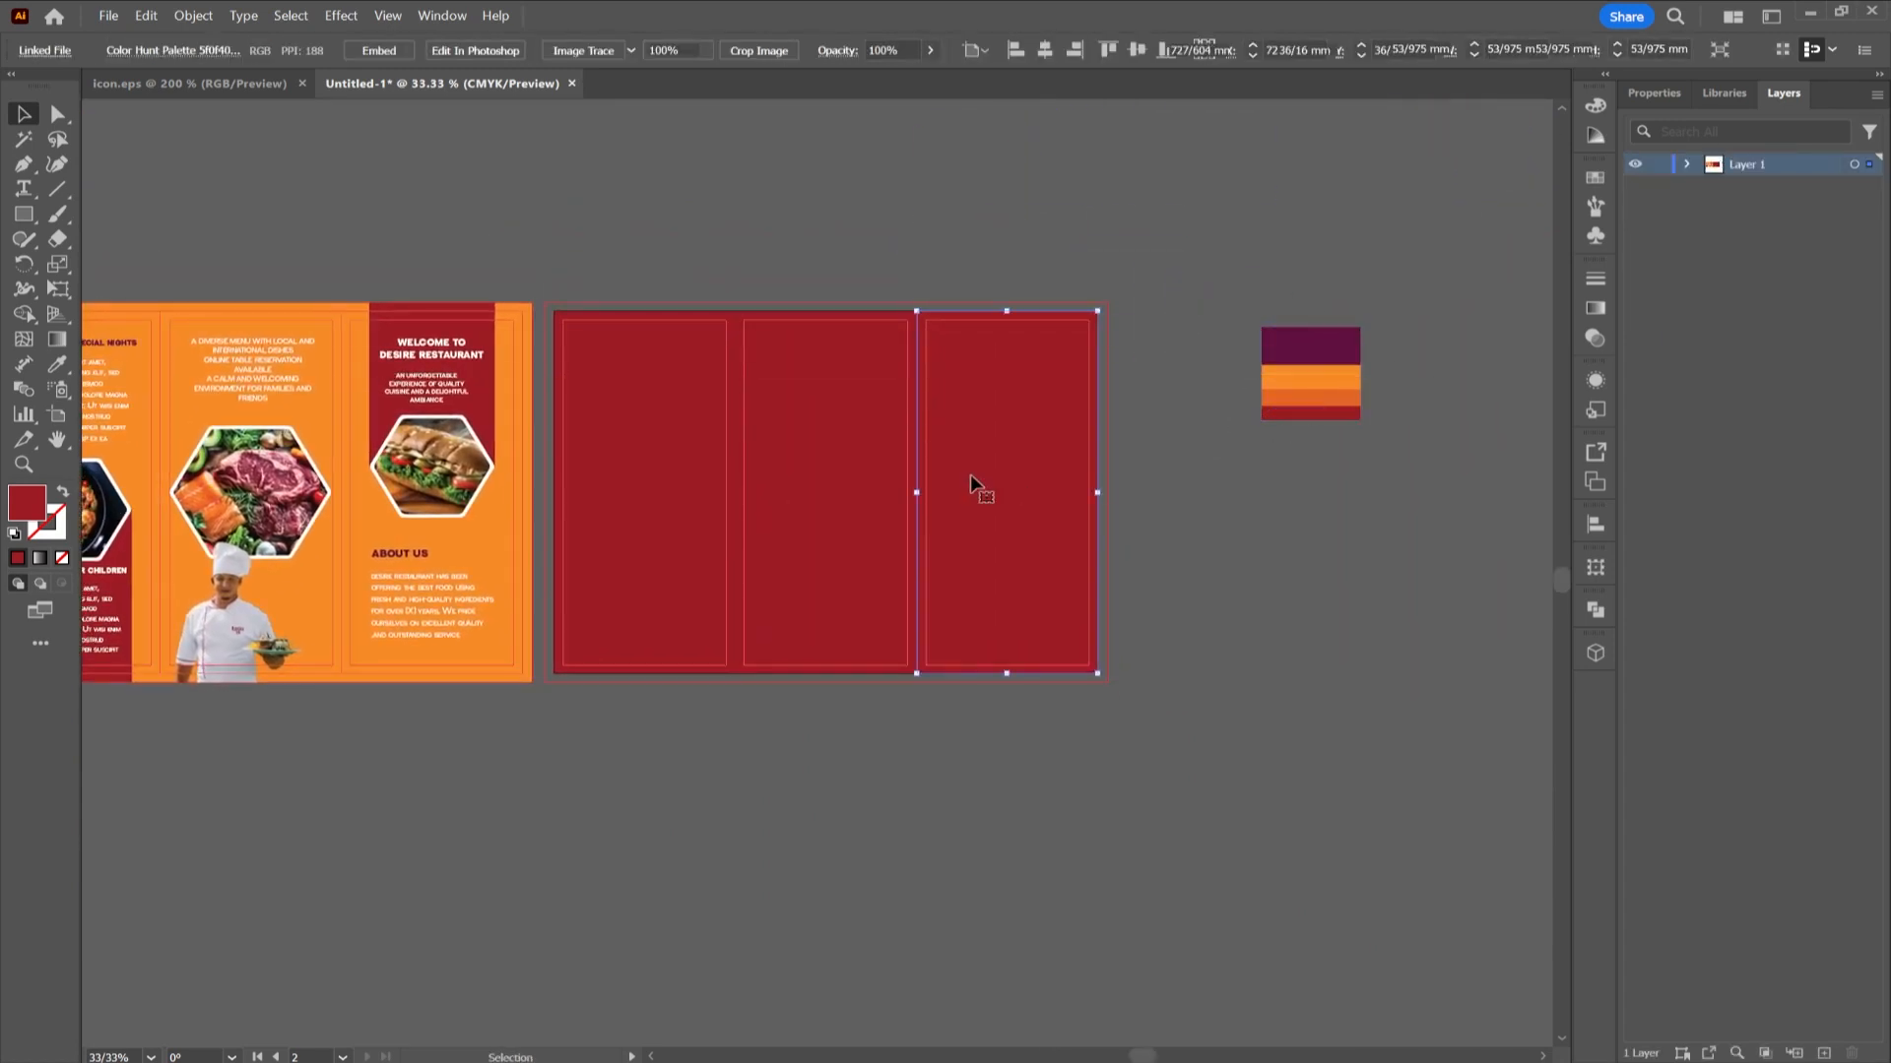
drag(1101, 321, 624, 510)
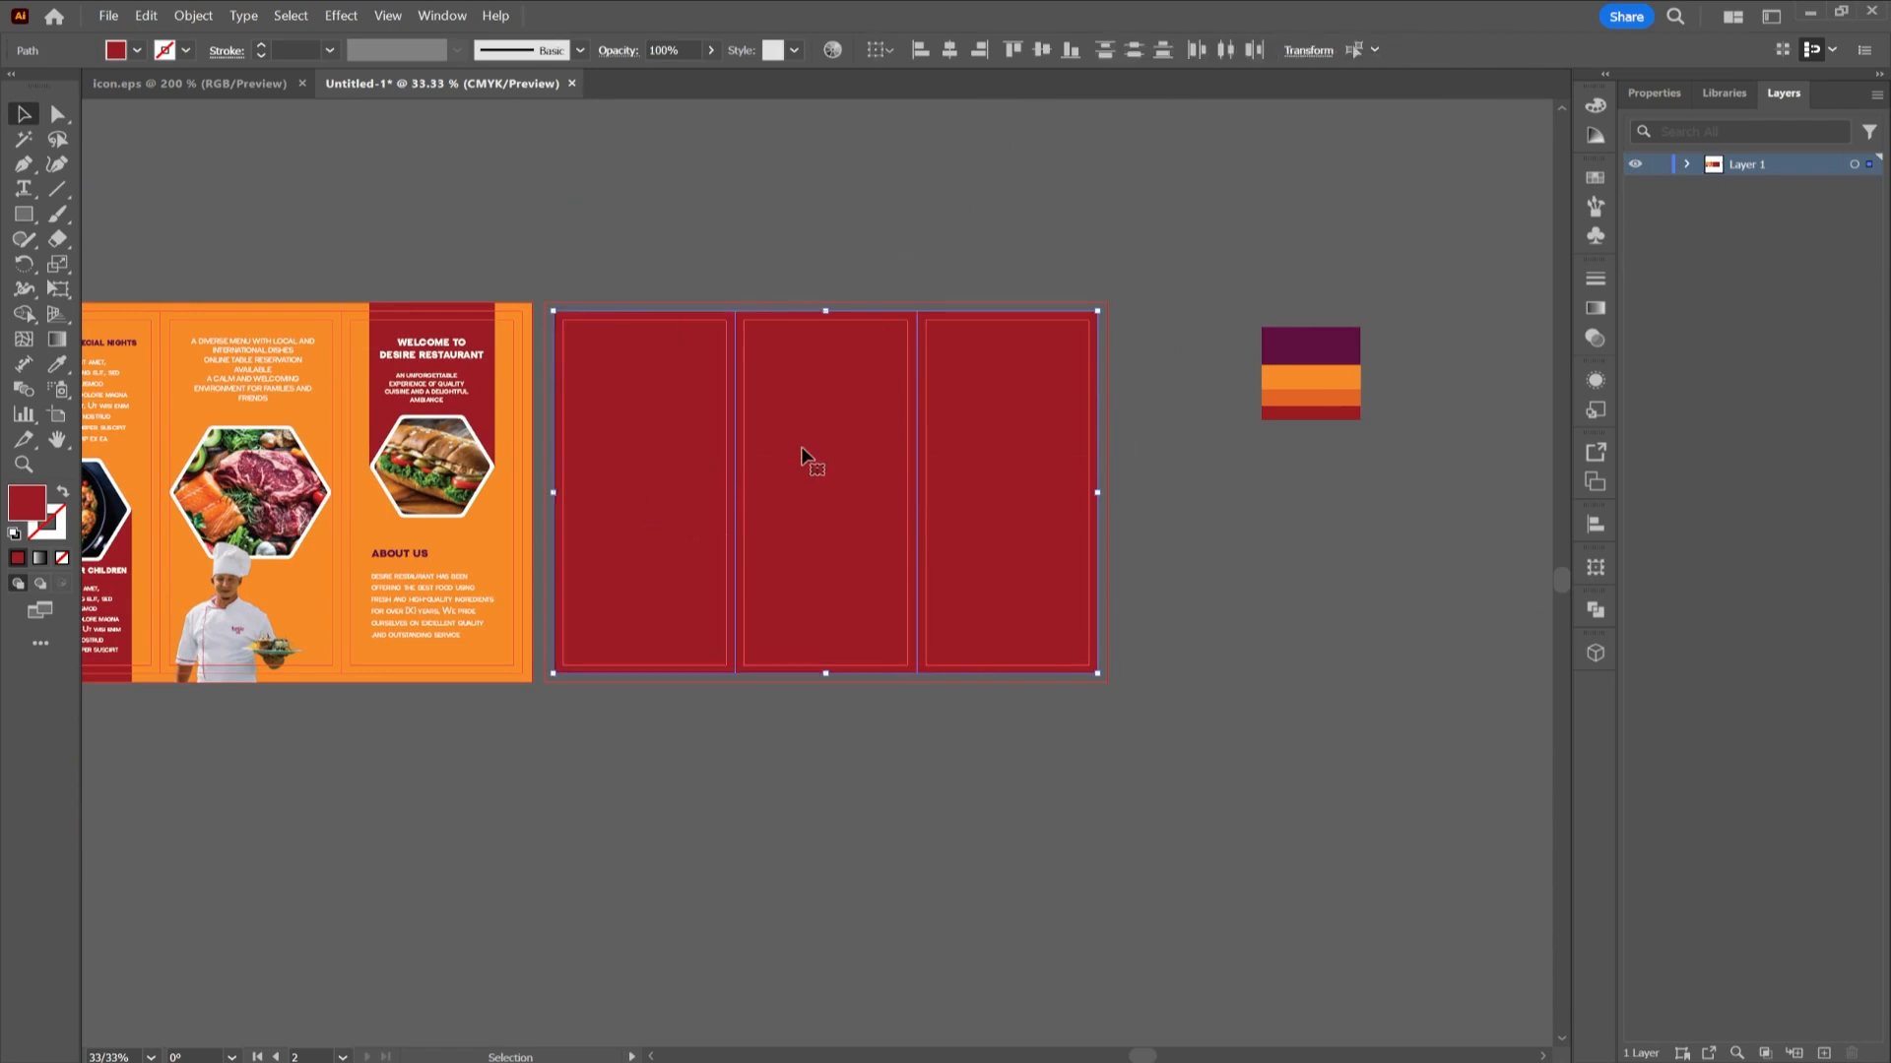
click(59, 366)
click(1345, 392)
click(36, 112)
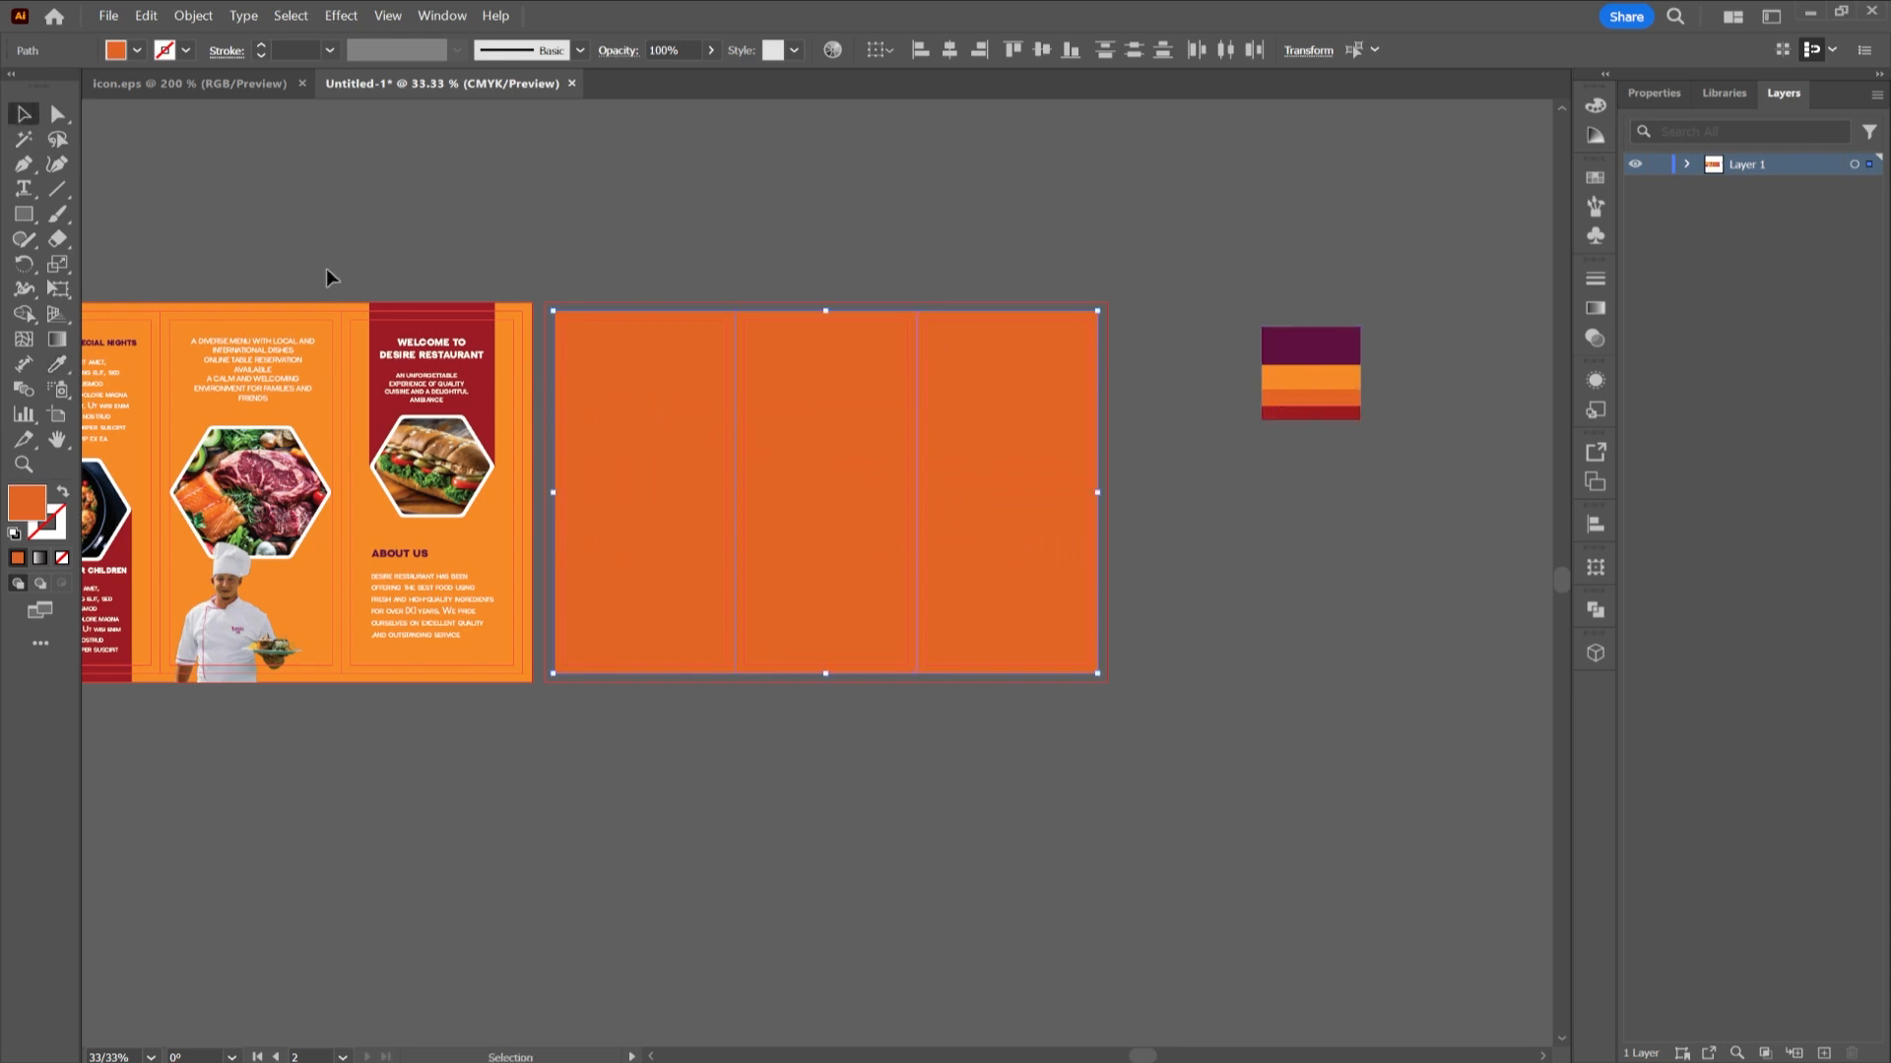
click(1298, 490)
- Draw a hexagon about 86 mm wide and 75 mm high over the first column of the second artboard
scroll(925, 518, up, 1)
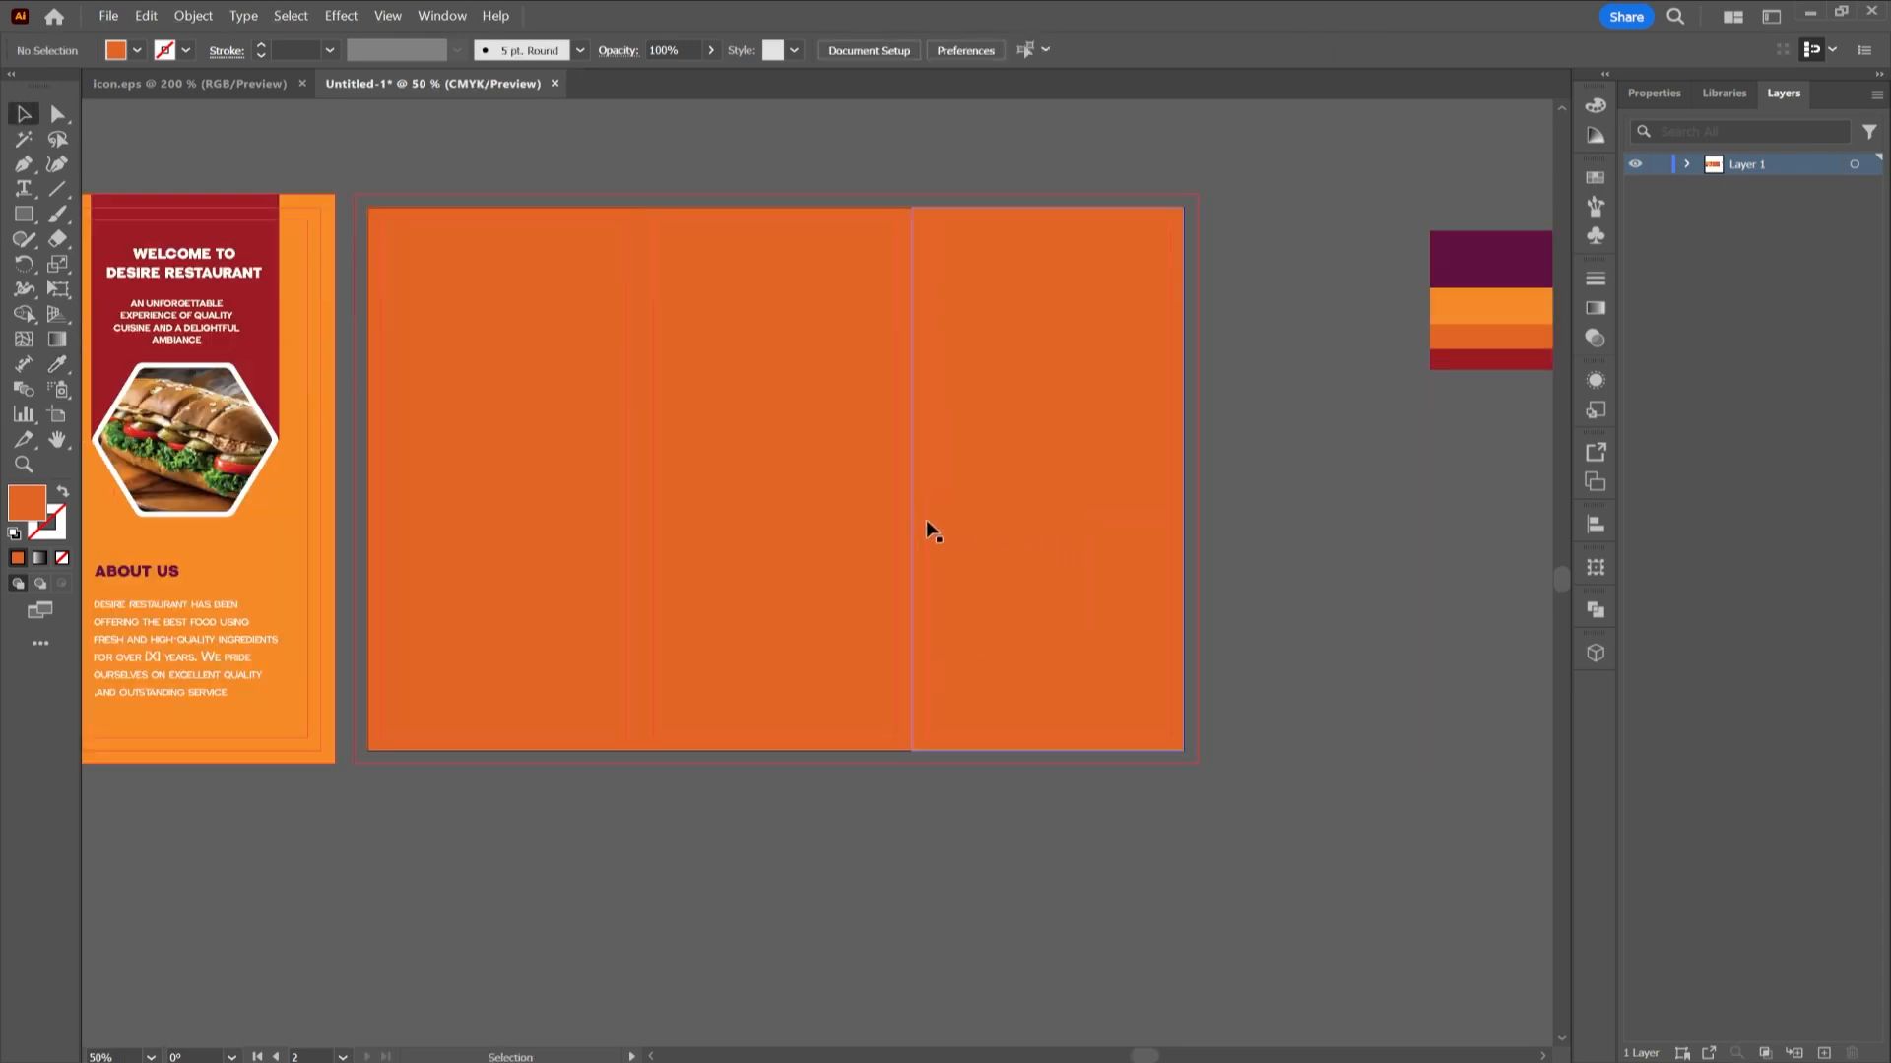
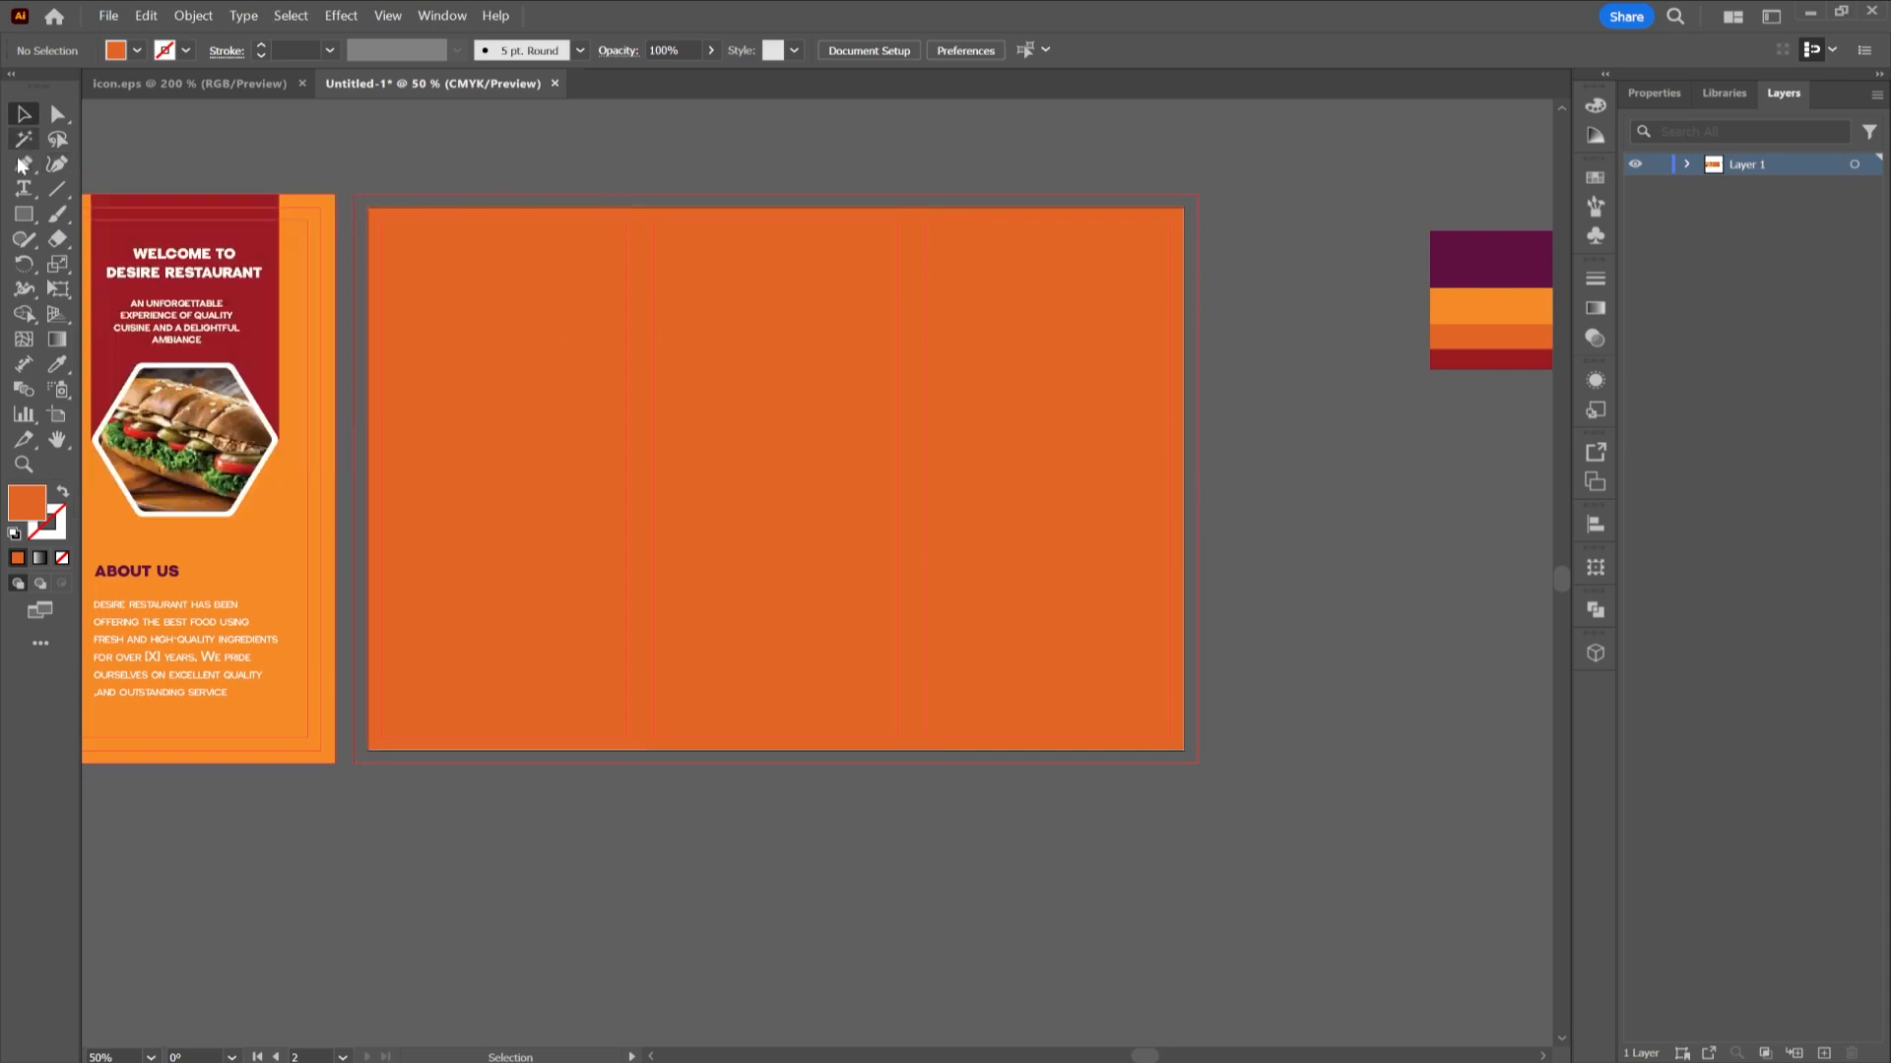
click(22, 216)
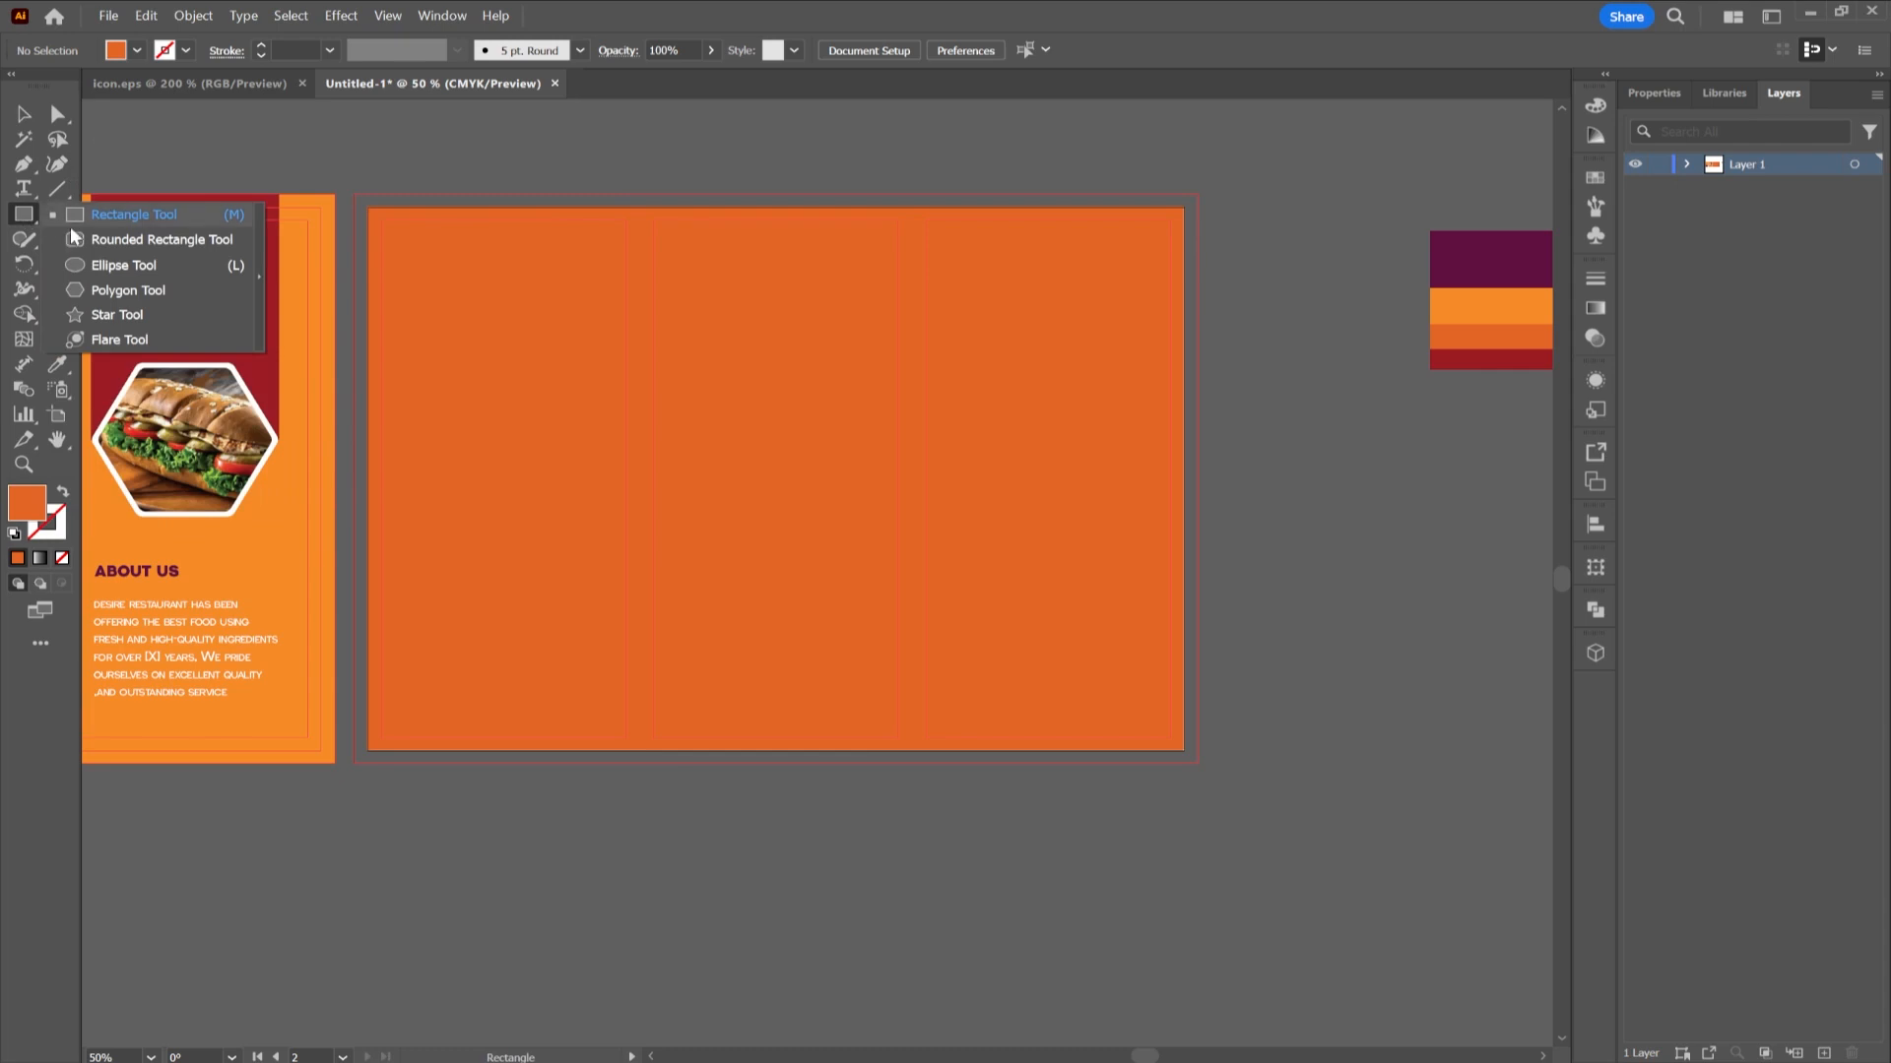
click(110, 290)
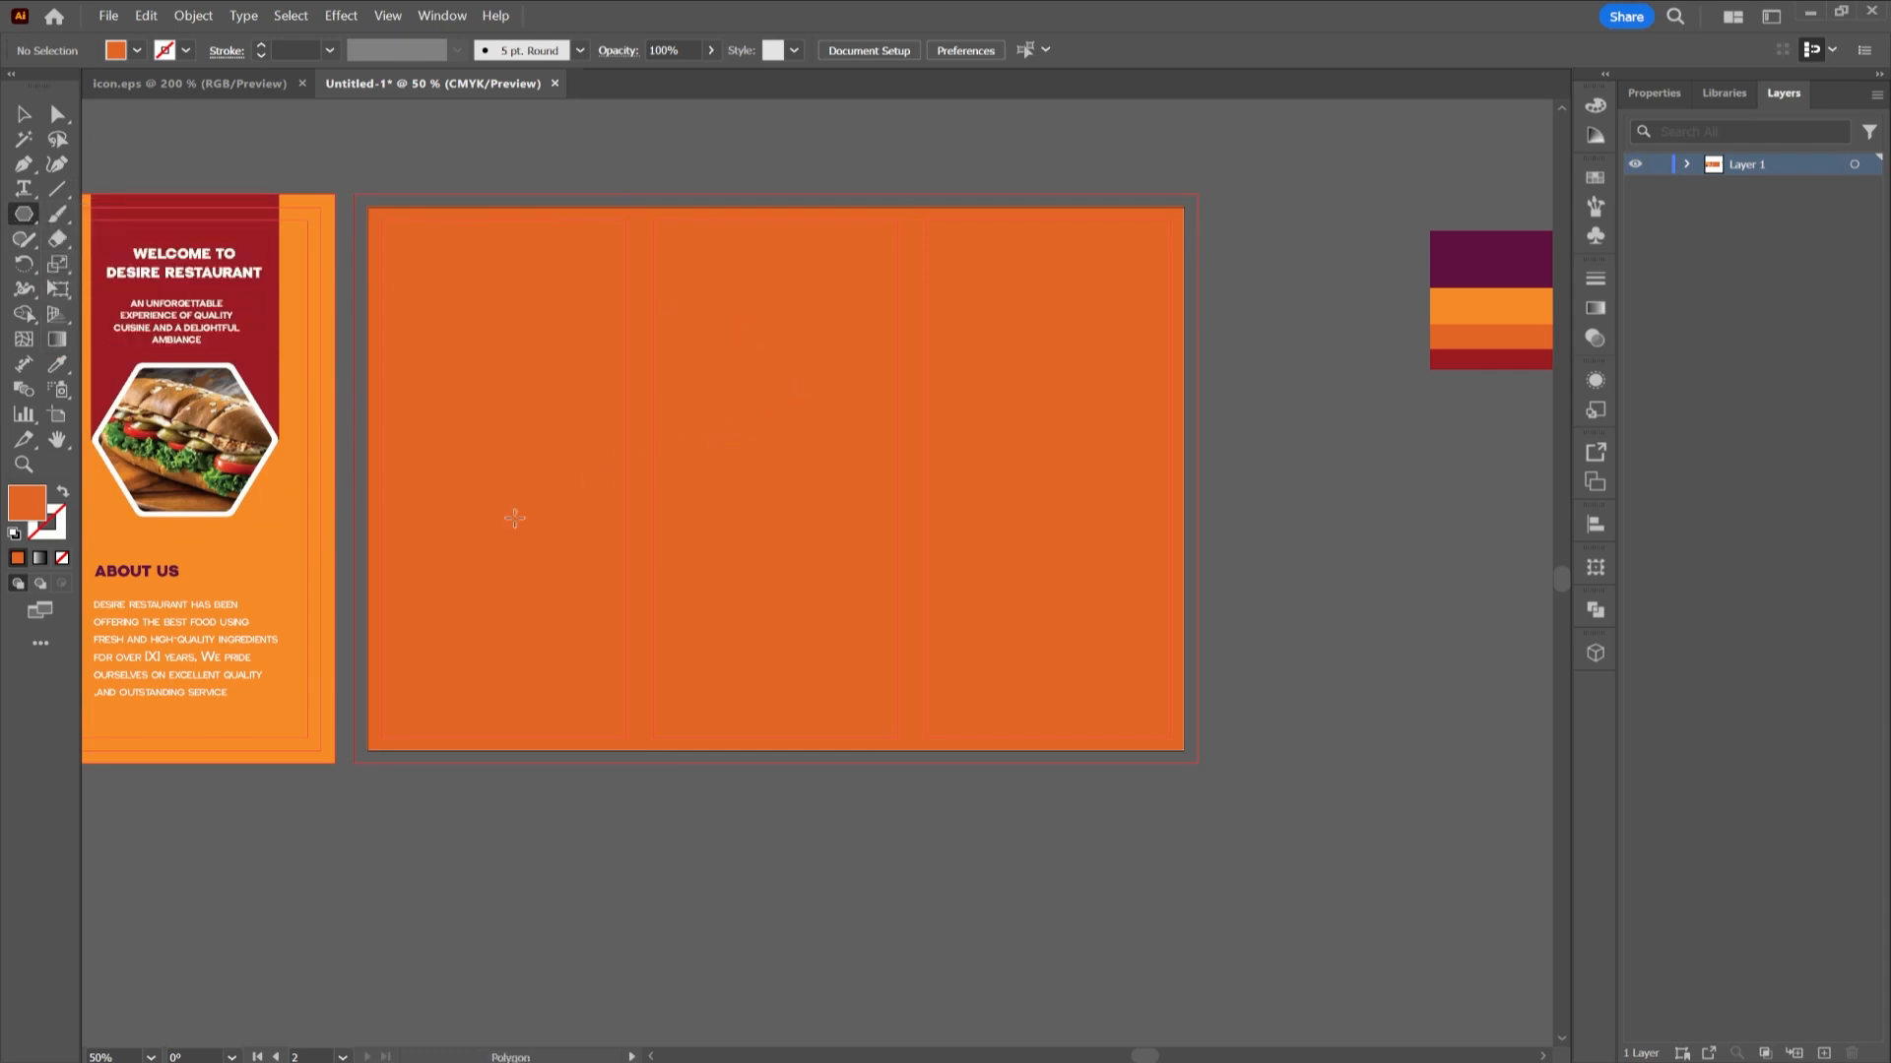
drag(428, 427, 521, 502)
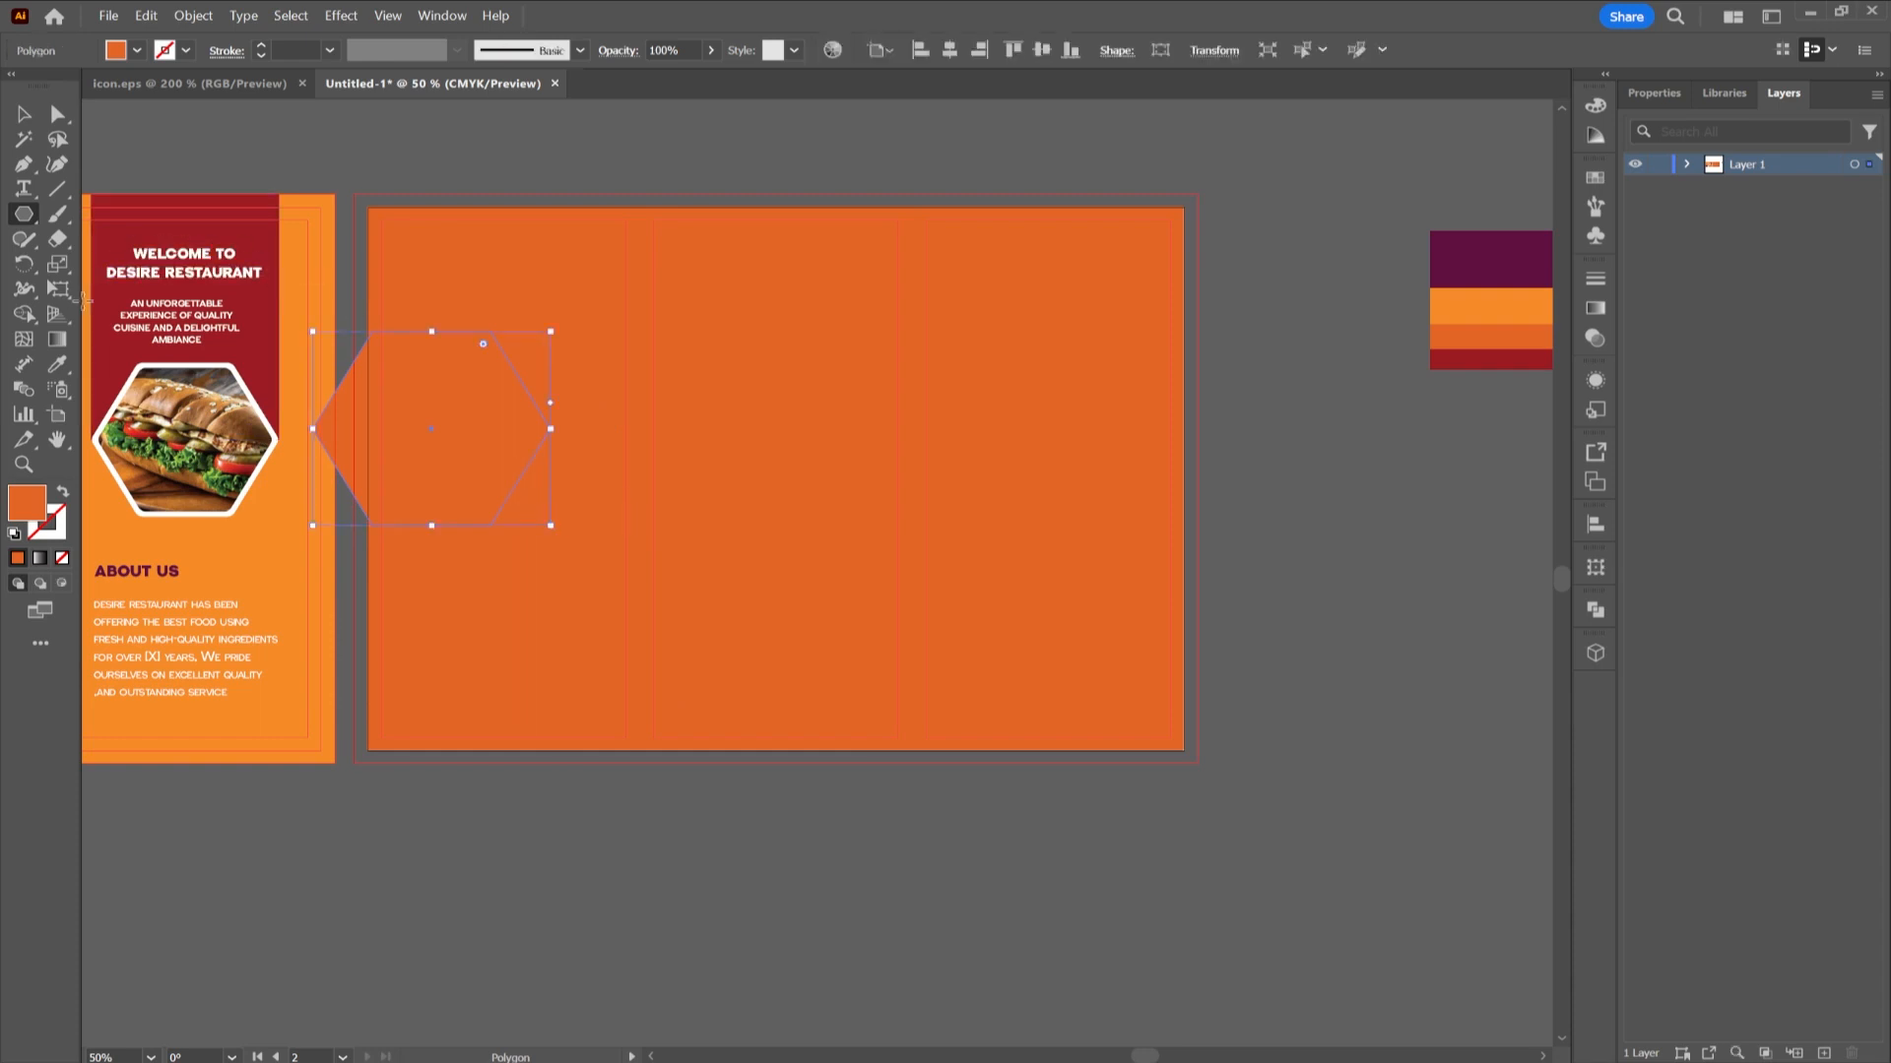
- Fill the new hexagon with white
click(57, 365)
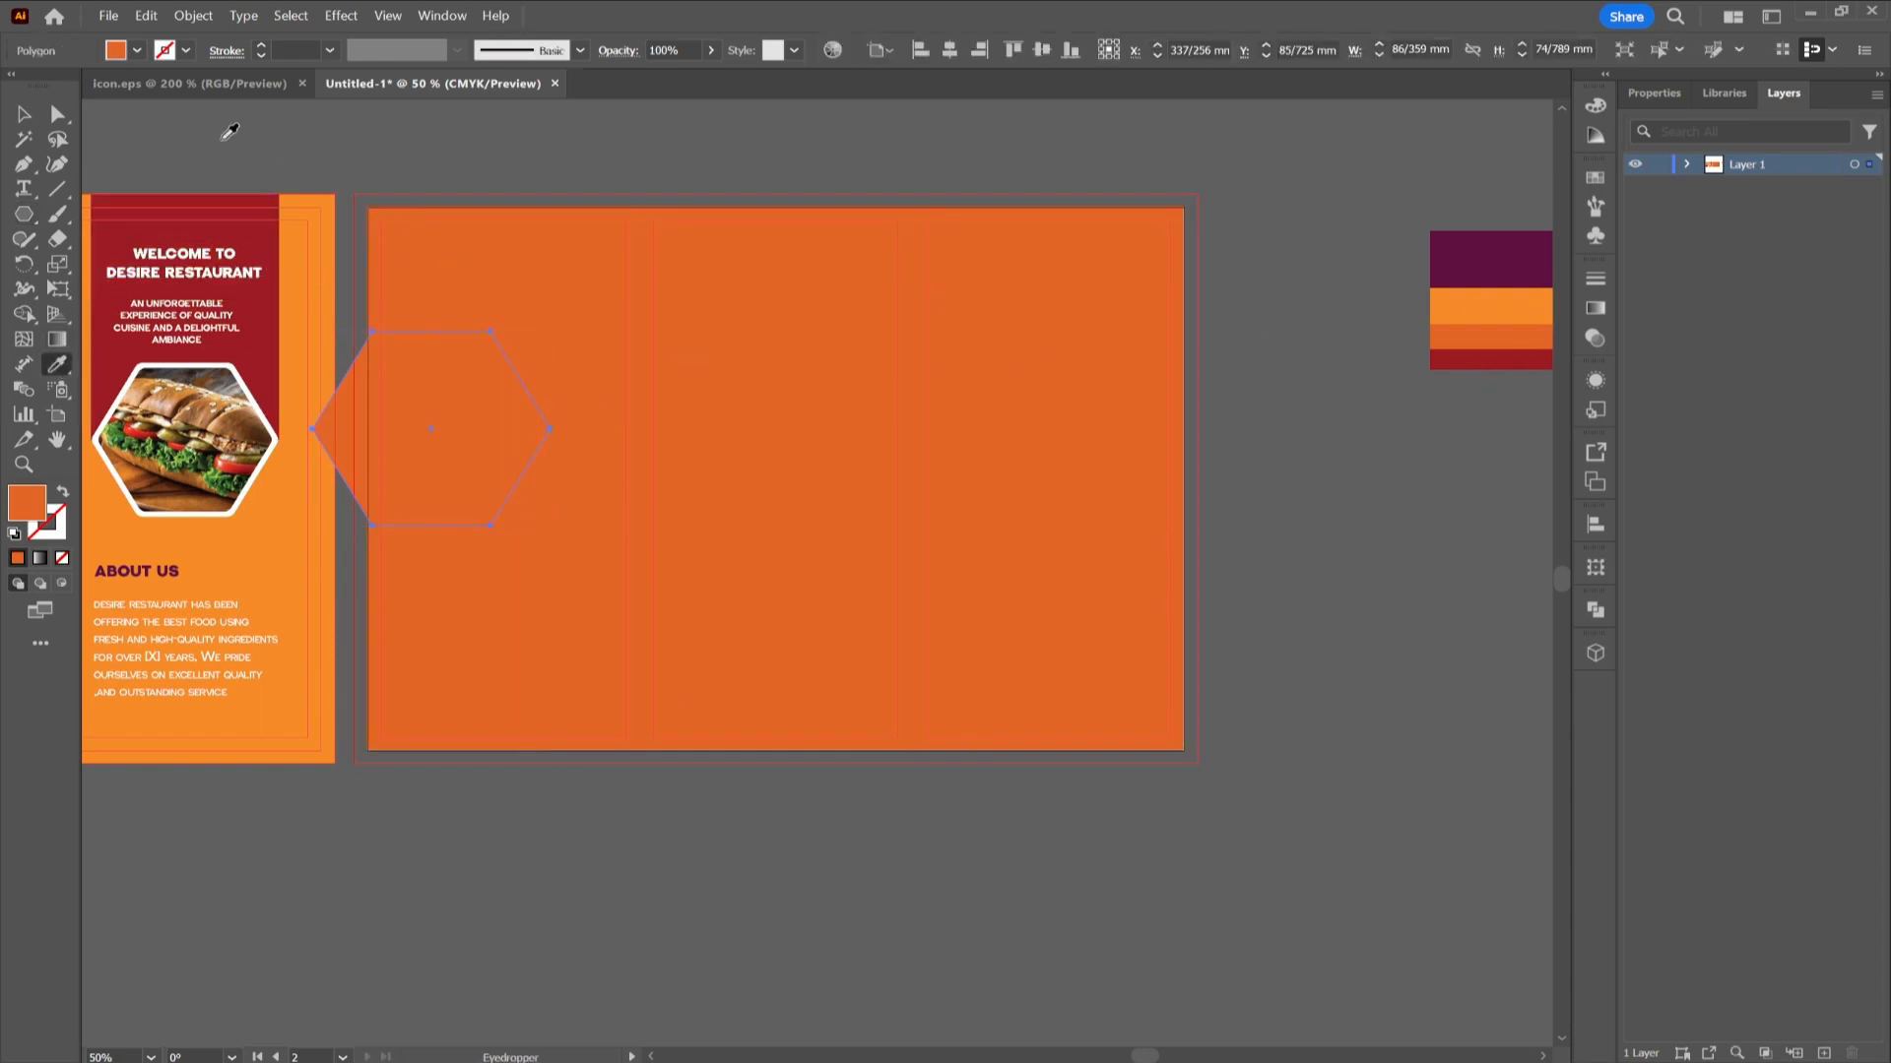
click(137, 50)
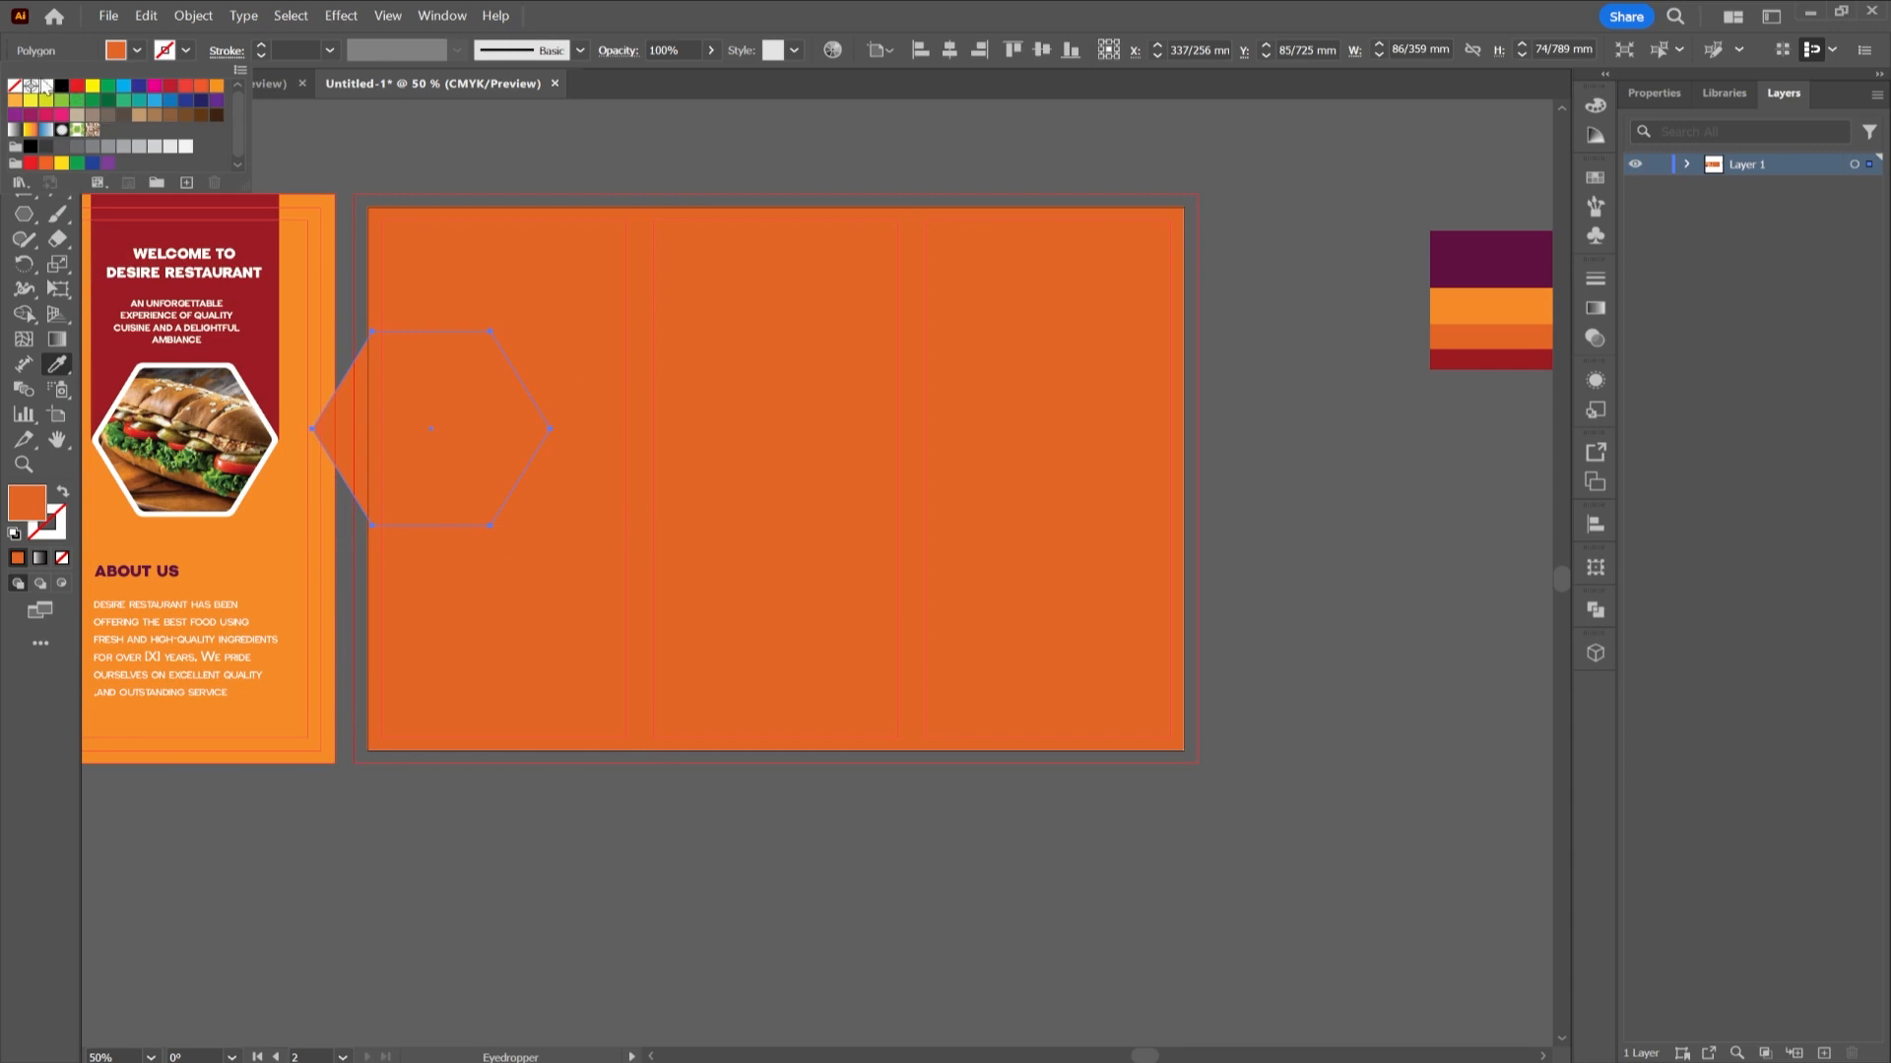
click(45, 86)
click(570, 170)
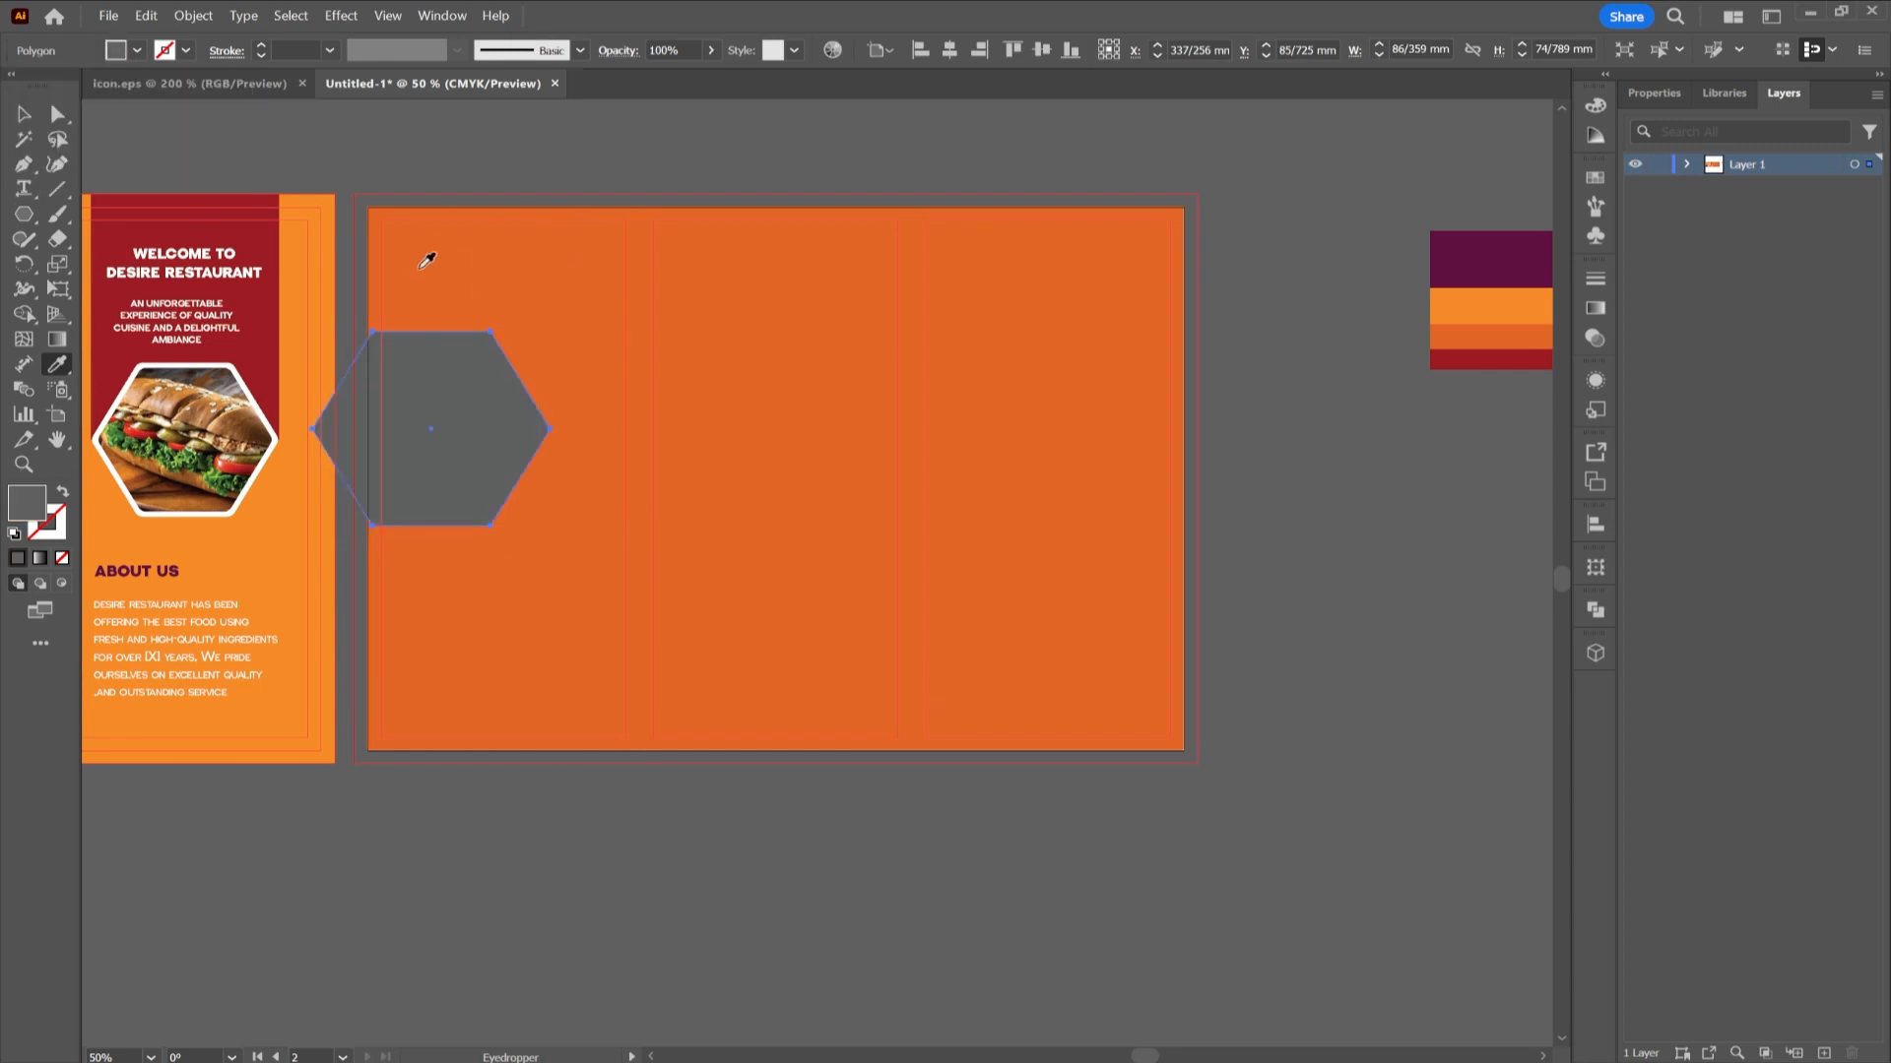
key(ctrl+z)
click(24, 114)
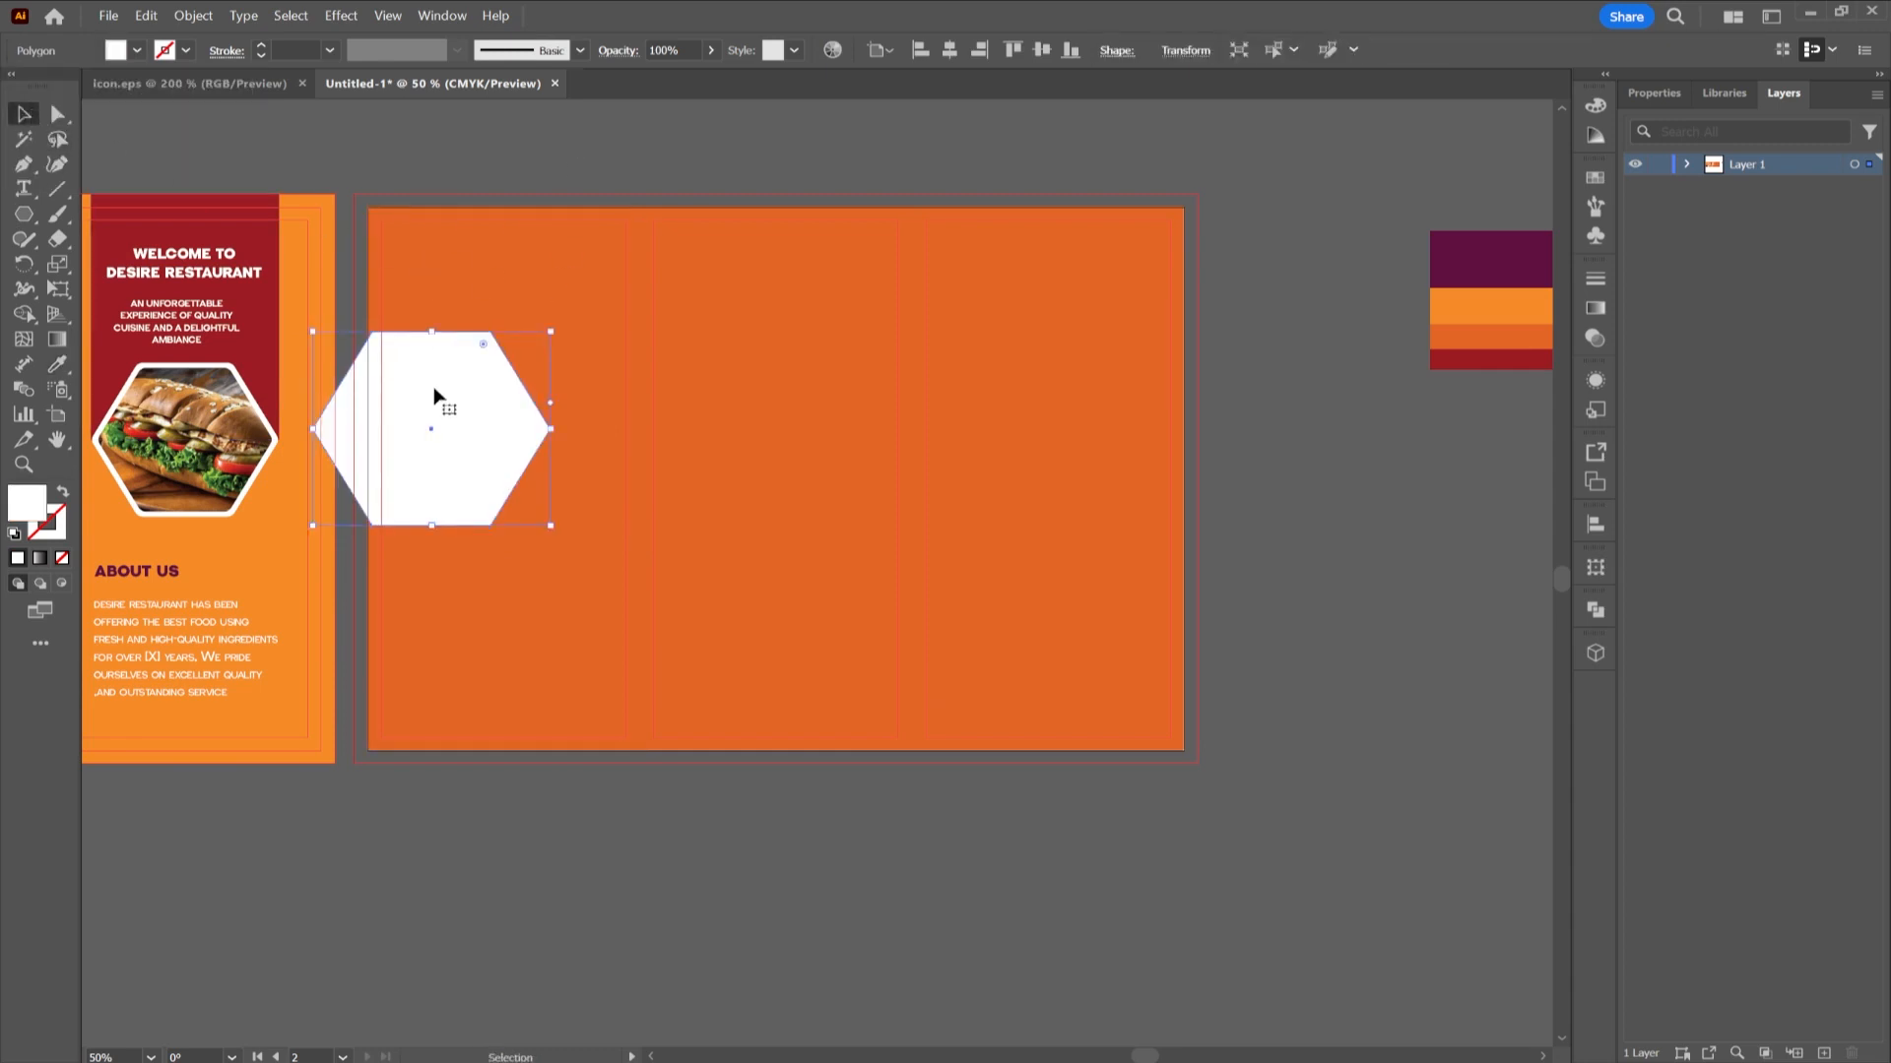
- Place the white hexagon high in the first column and put a vertically centred copy in the middle column
drag(435, 396, 810, 503)
drag(814, 509, 805, 508)
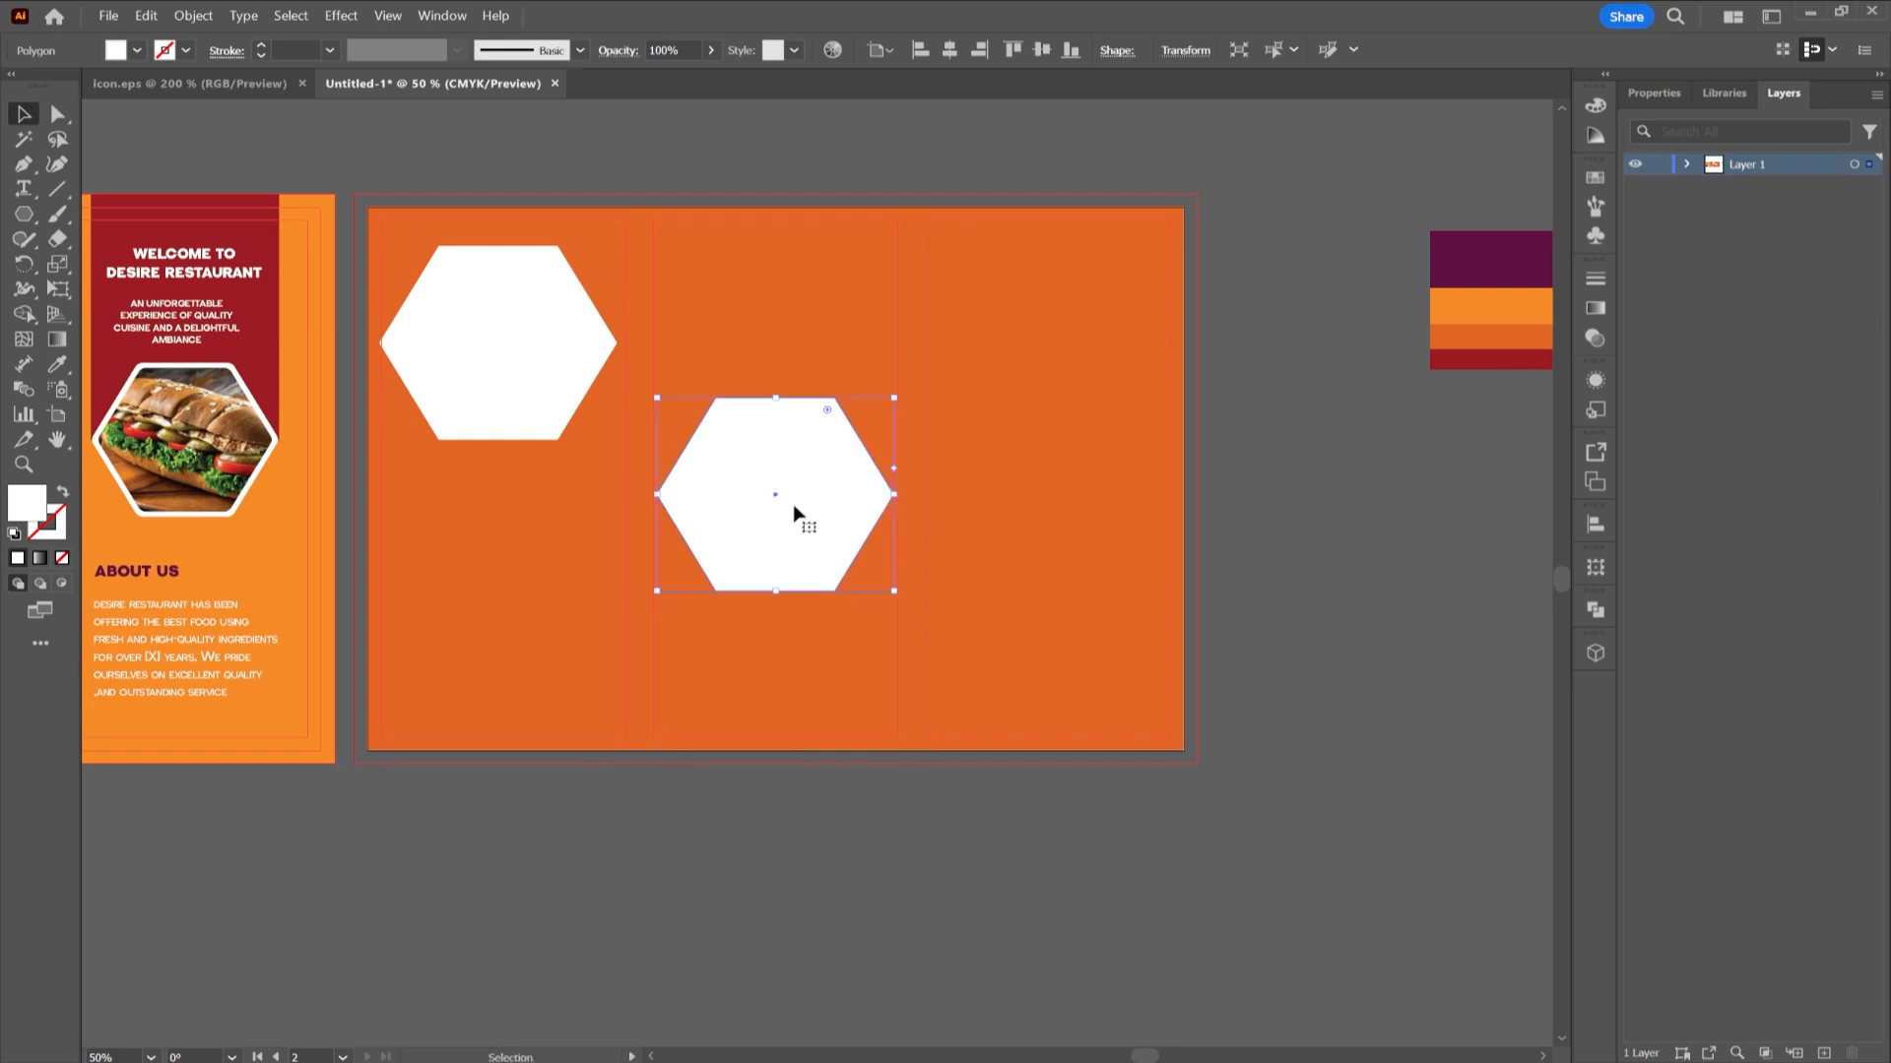
click(1042, 50)
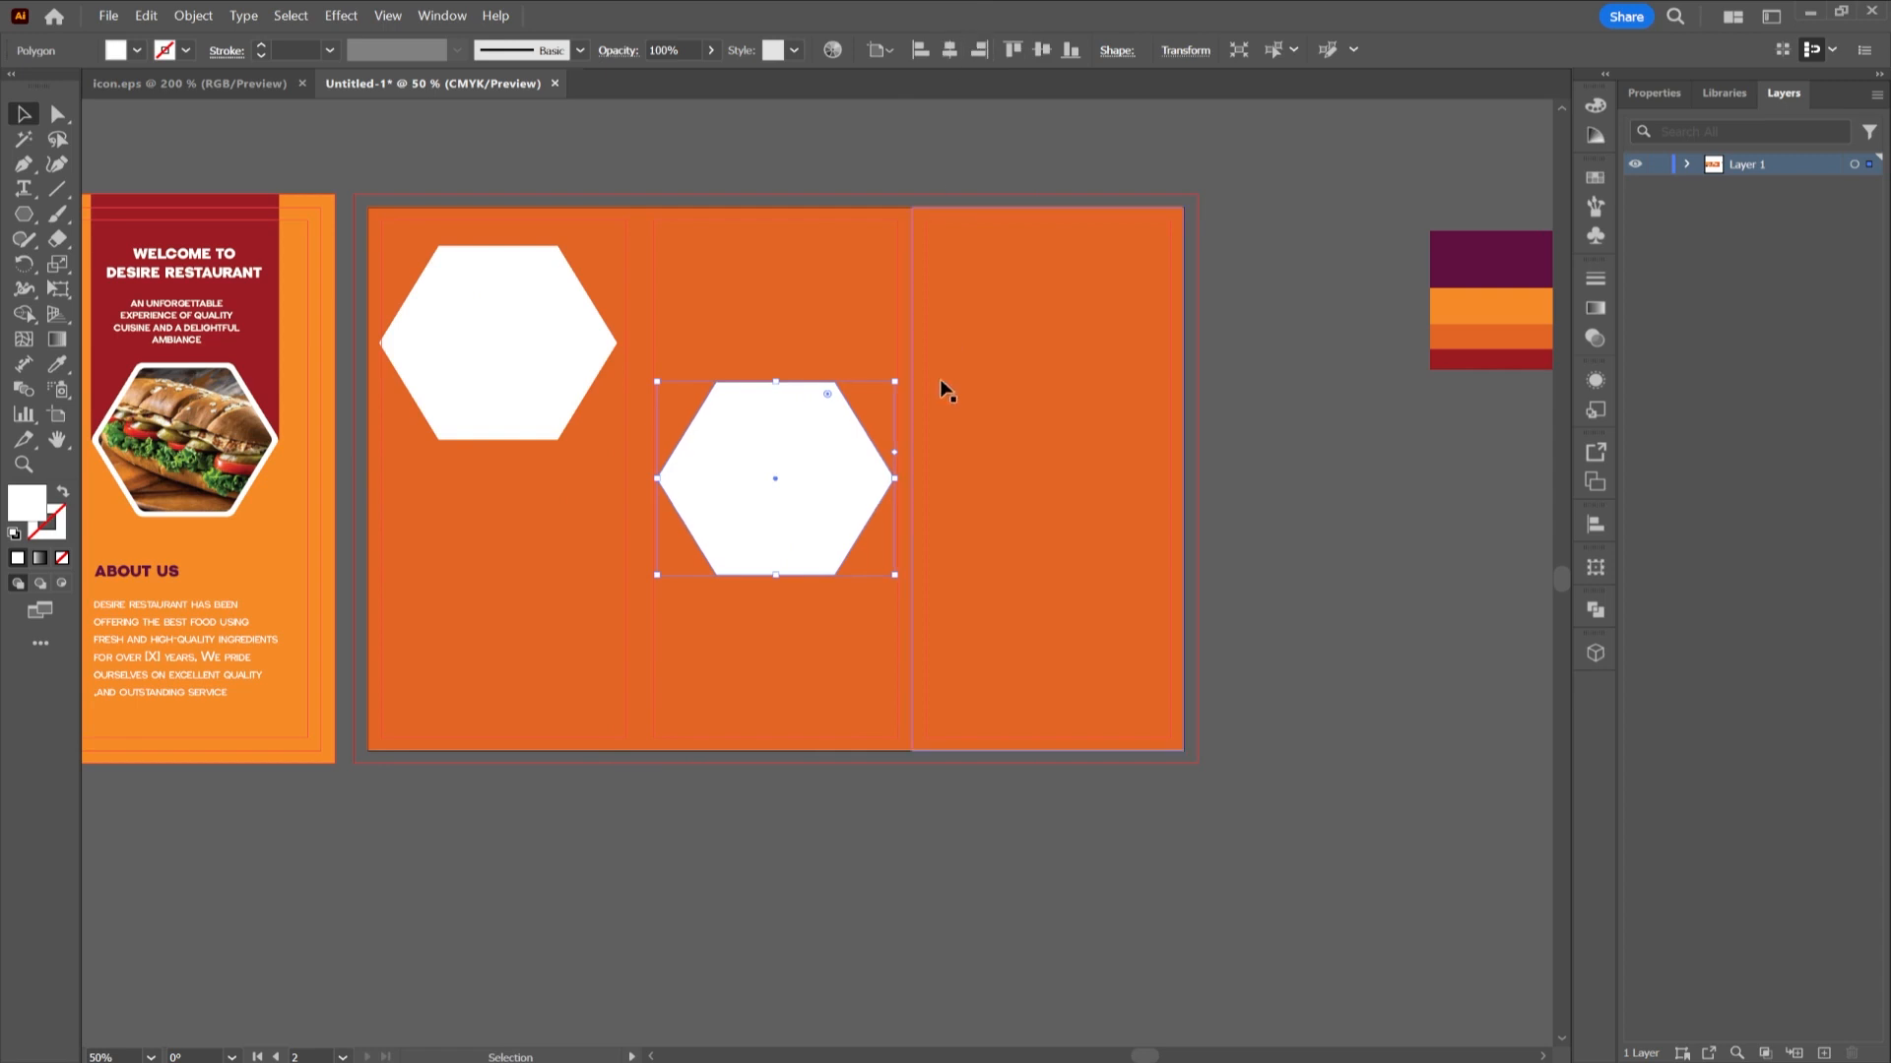
- Place another copy of the white hexagon near the bottom of the third column
key(a)
key(ctrl+v)
key(v)
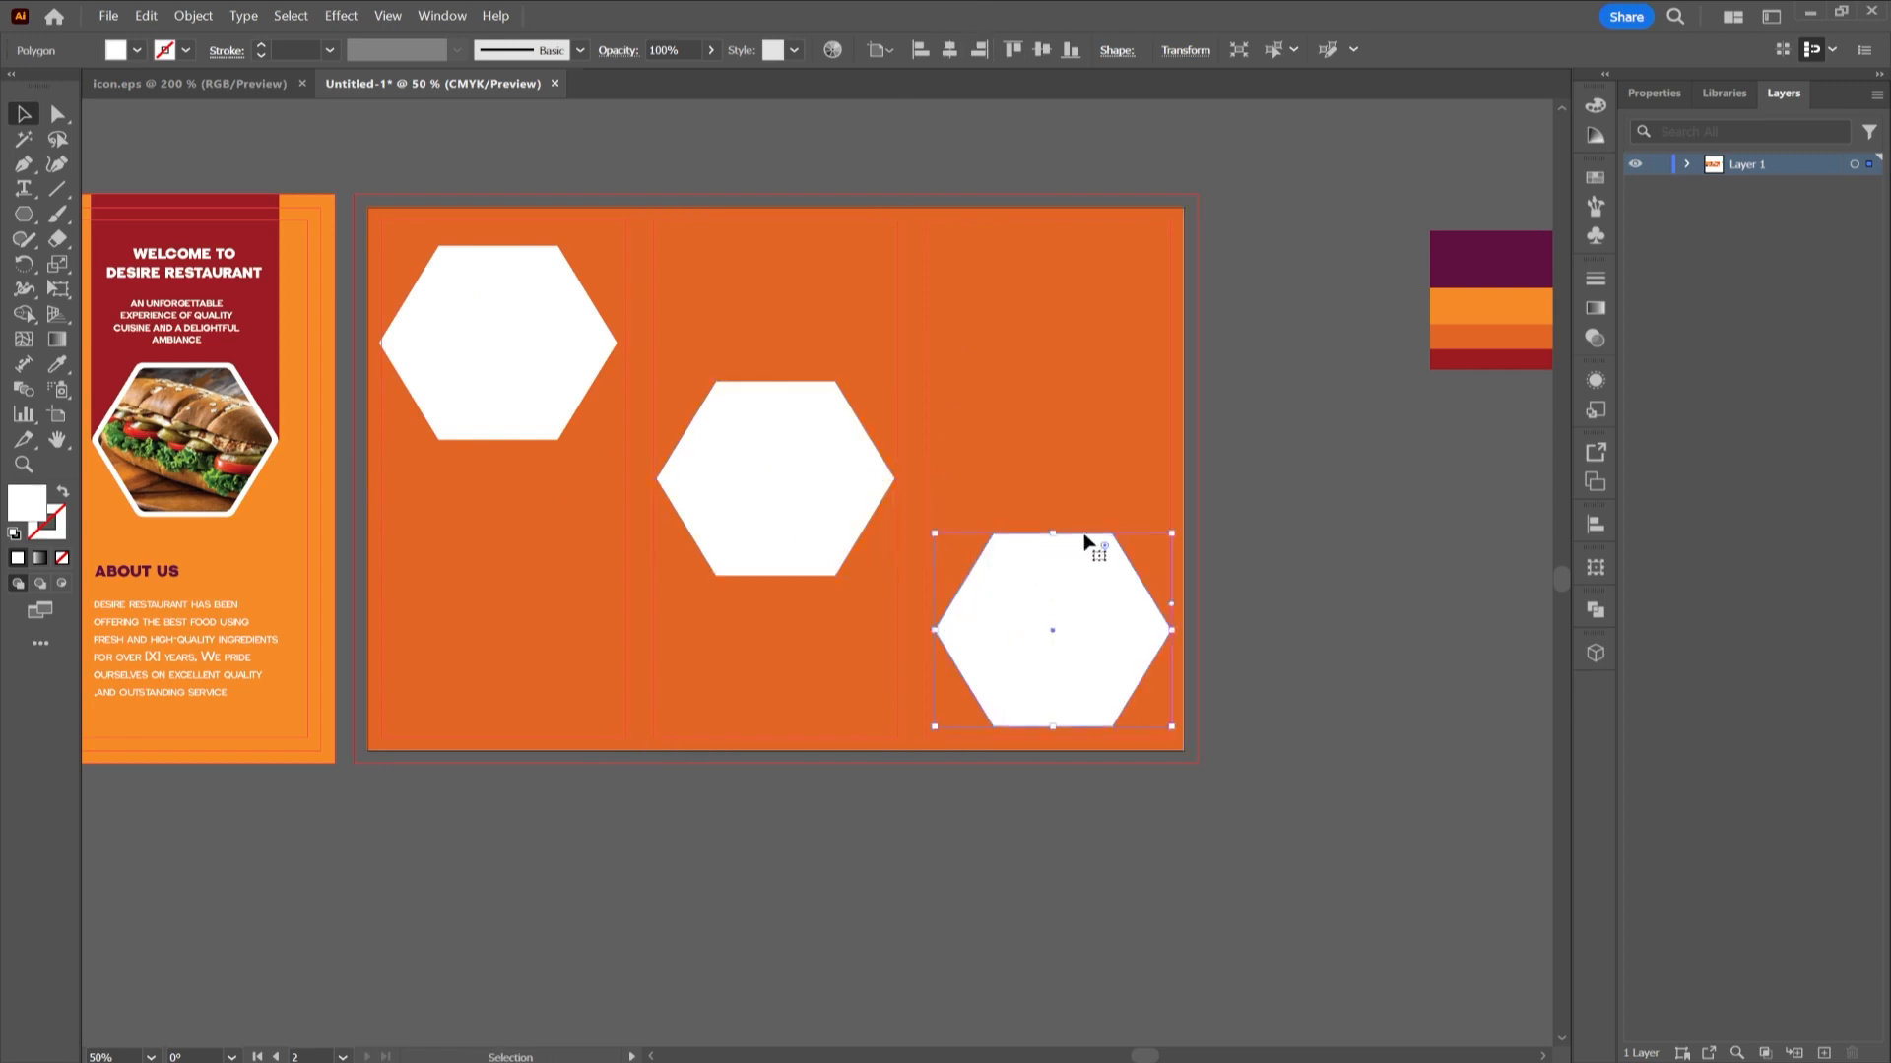
click(1363, 548)
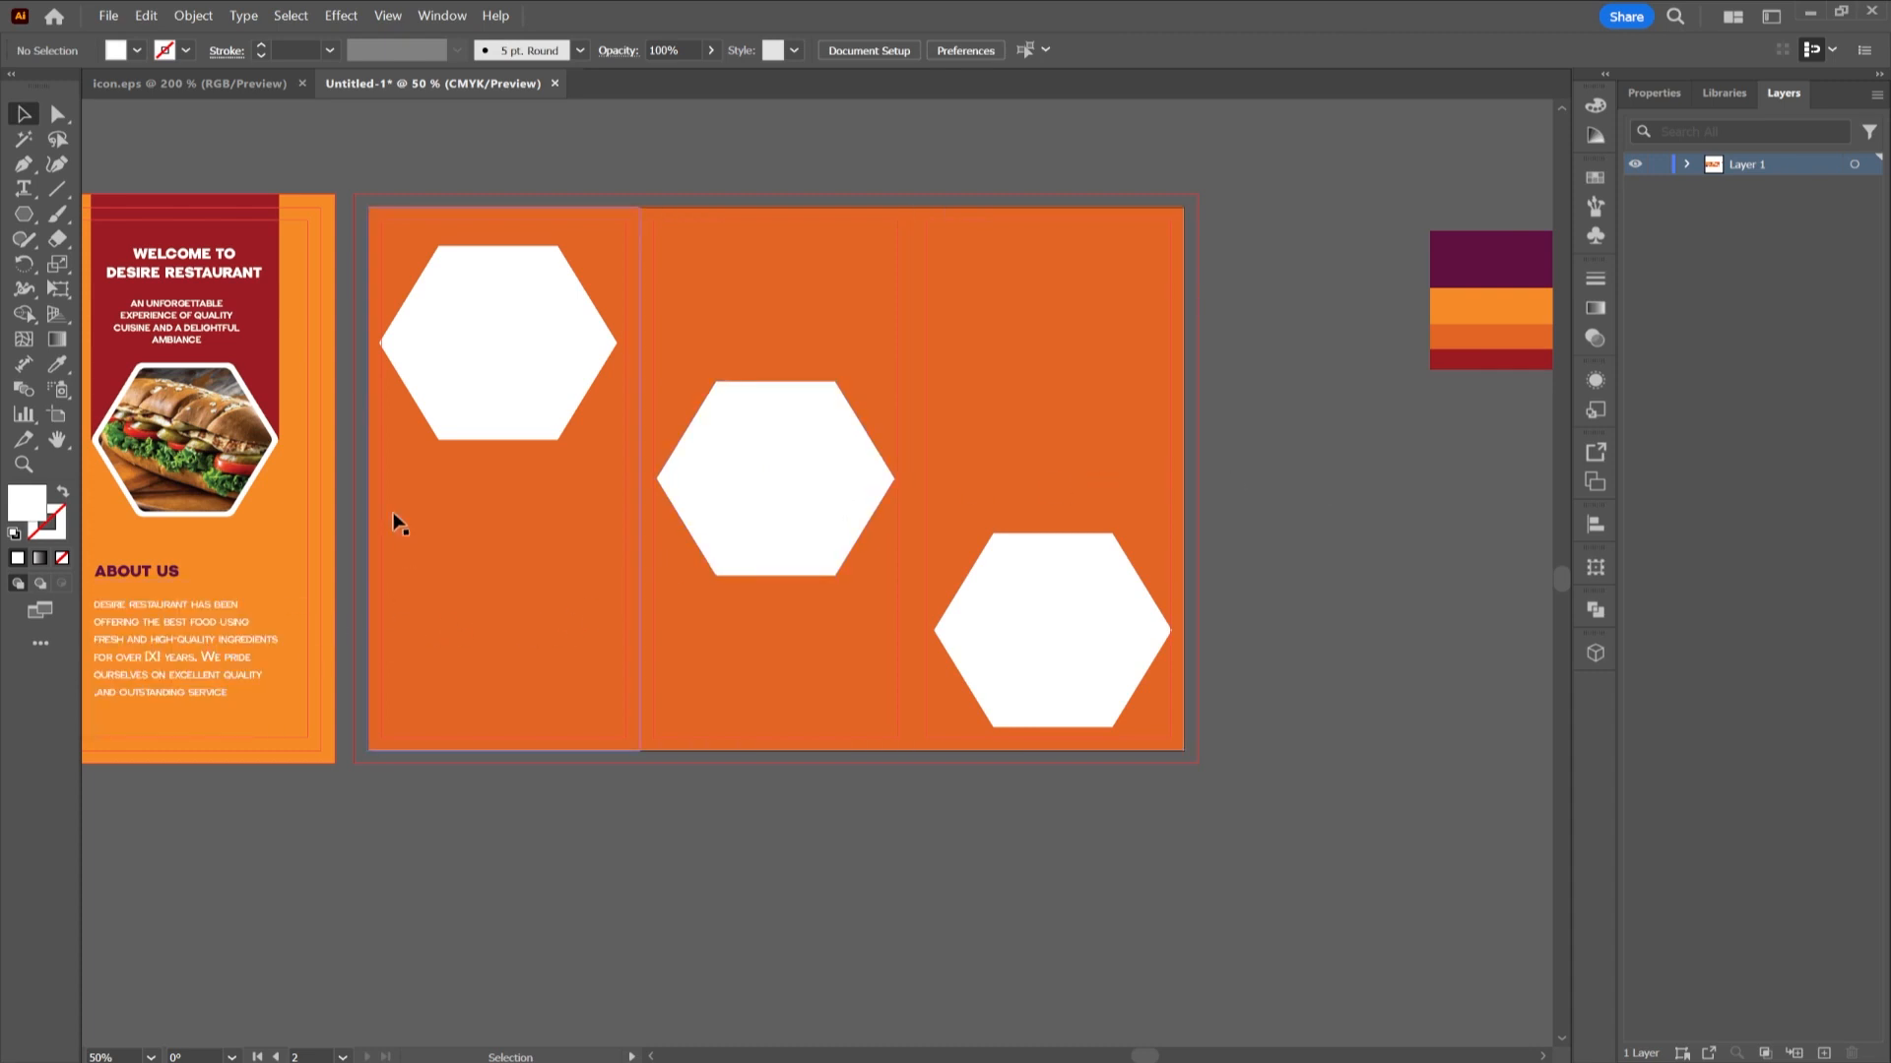
- Copy the "Welcome to Desire Restaurant" heading and its tagline from the first artboard to the top of the second artboard's third column
click(187, 278)
double_click(187, 278)
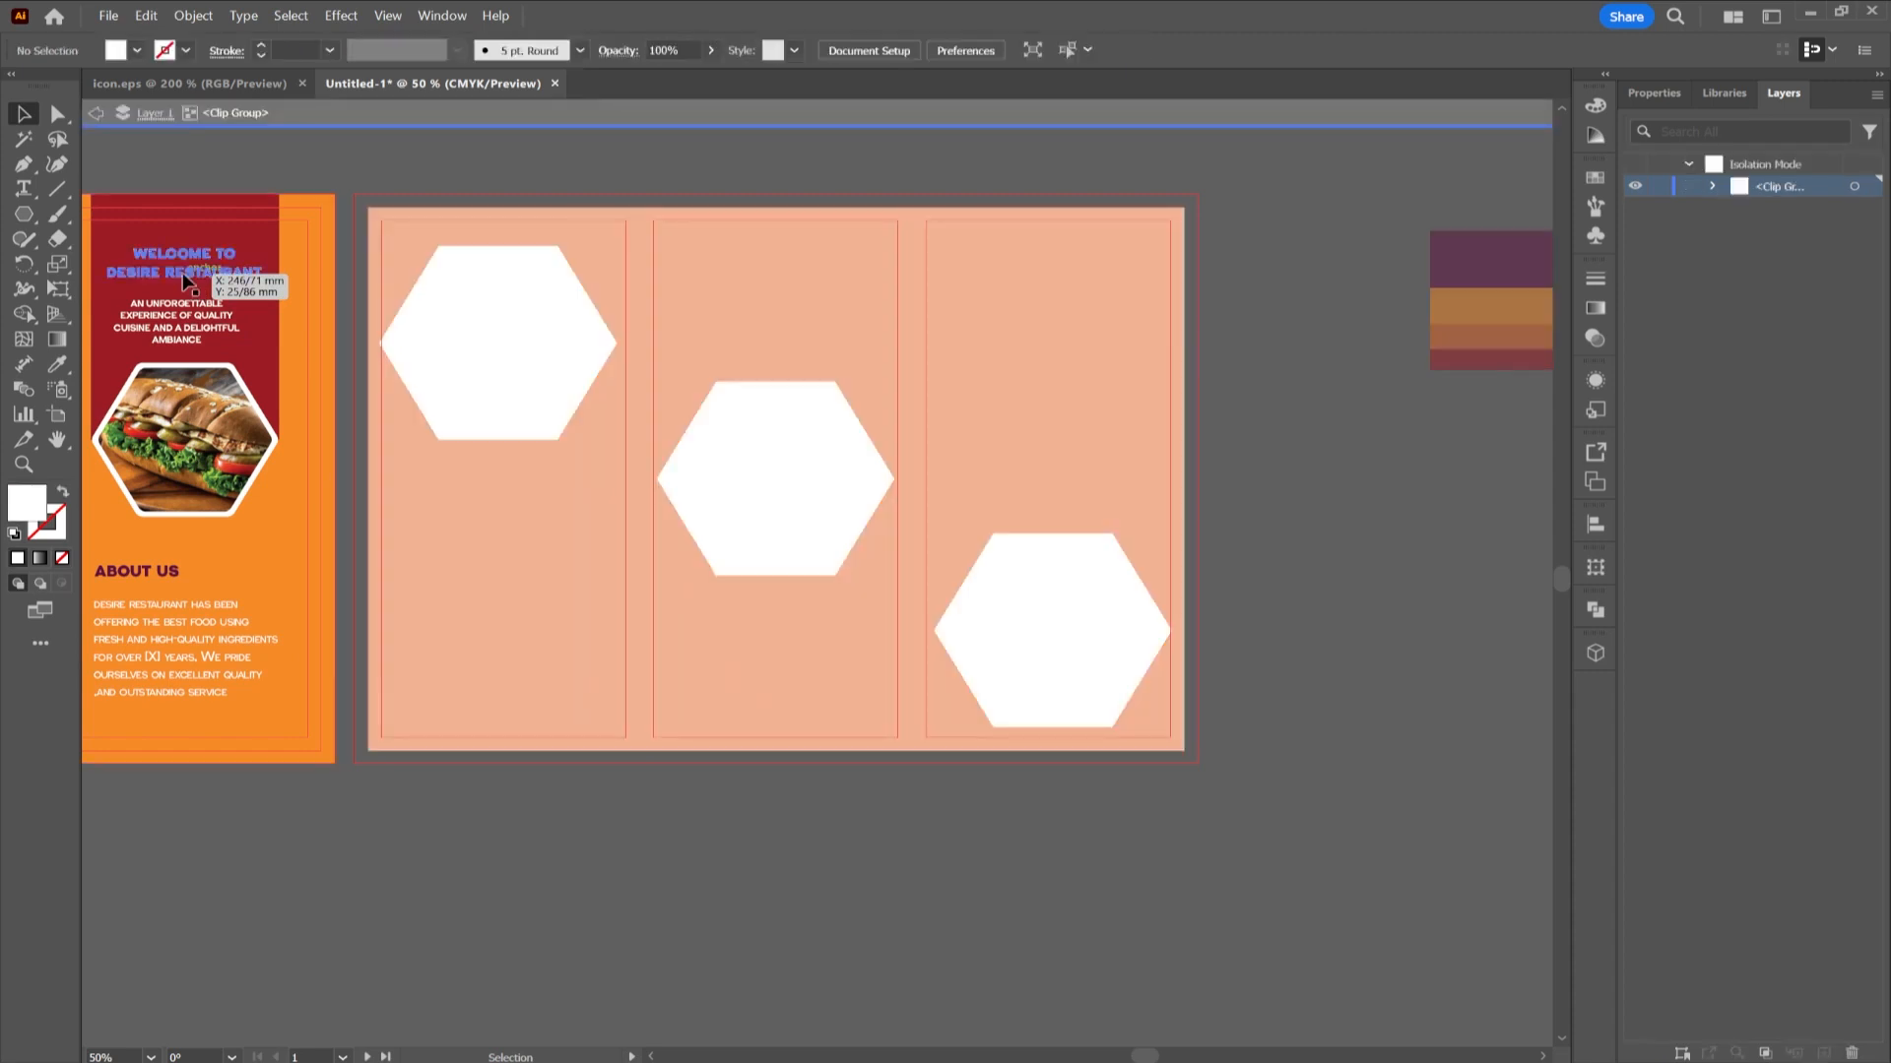
click(187, 278)
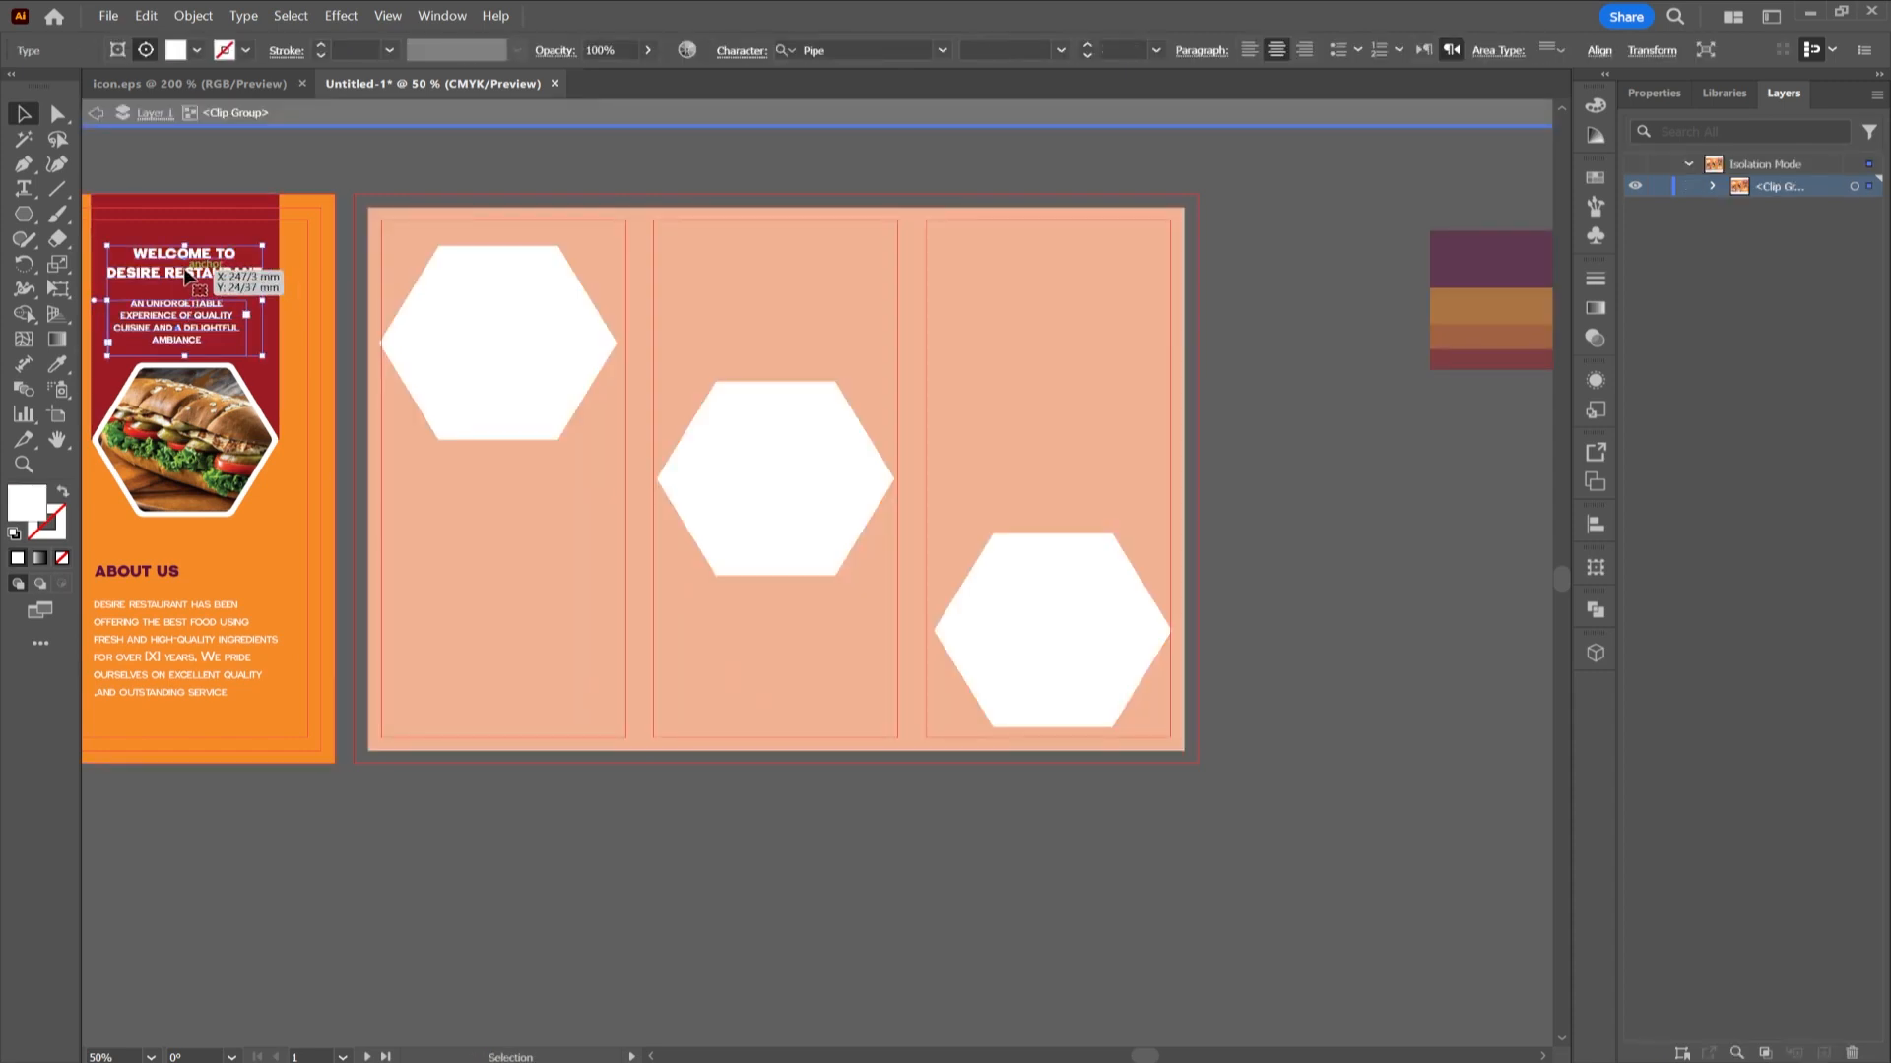
drag(189, 281, 1063, 298)
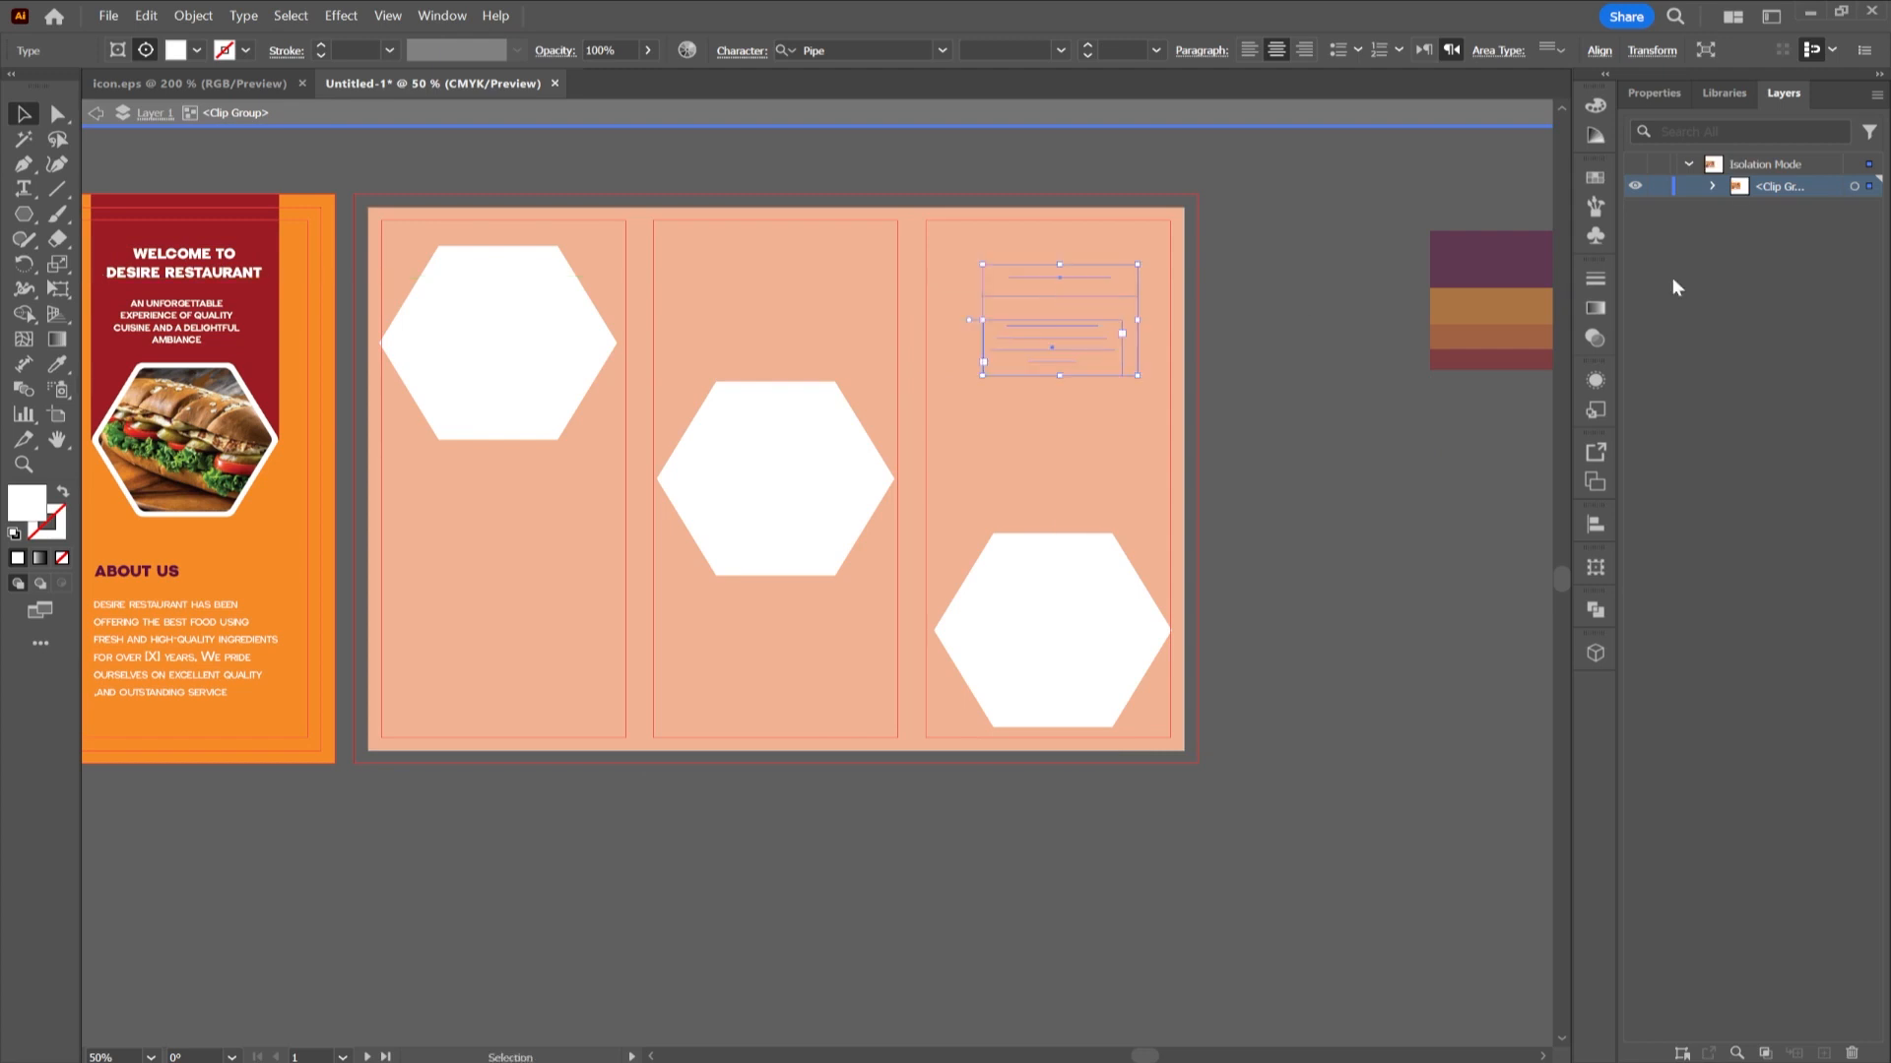
- Move the copied tagline and heading out of the clip group and above it in the layer stack
click(1713, 186)
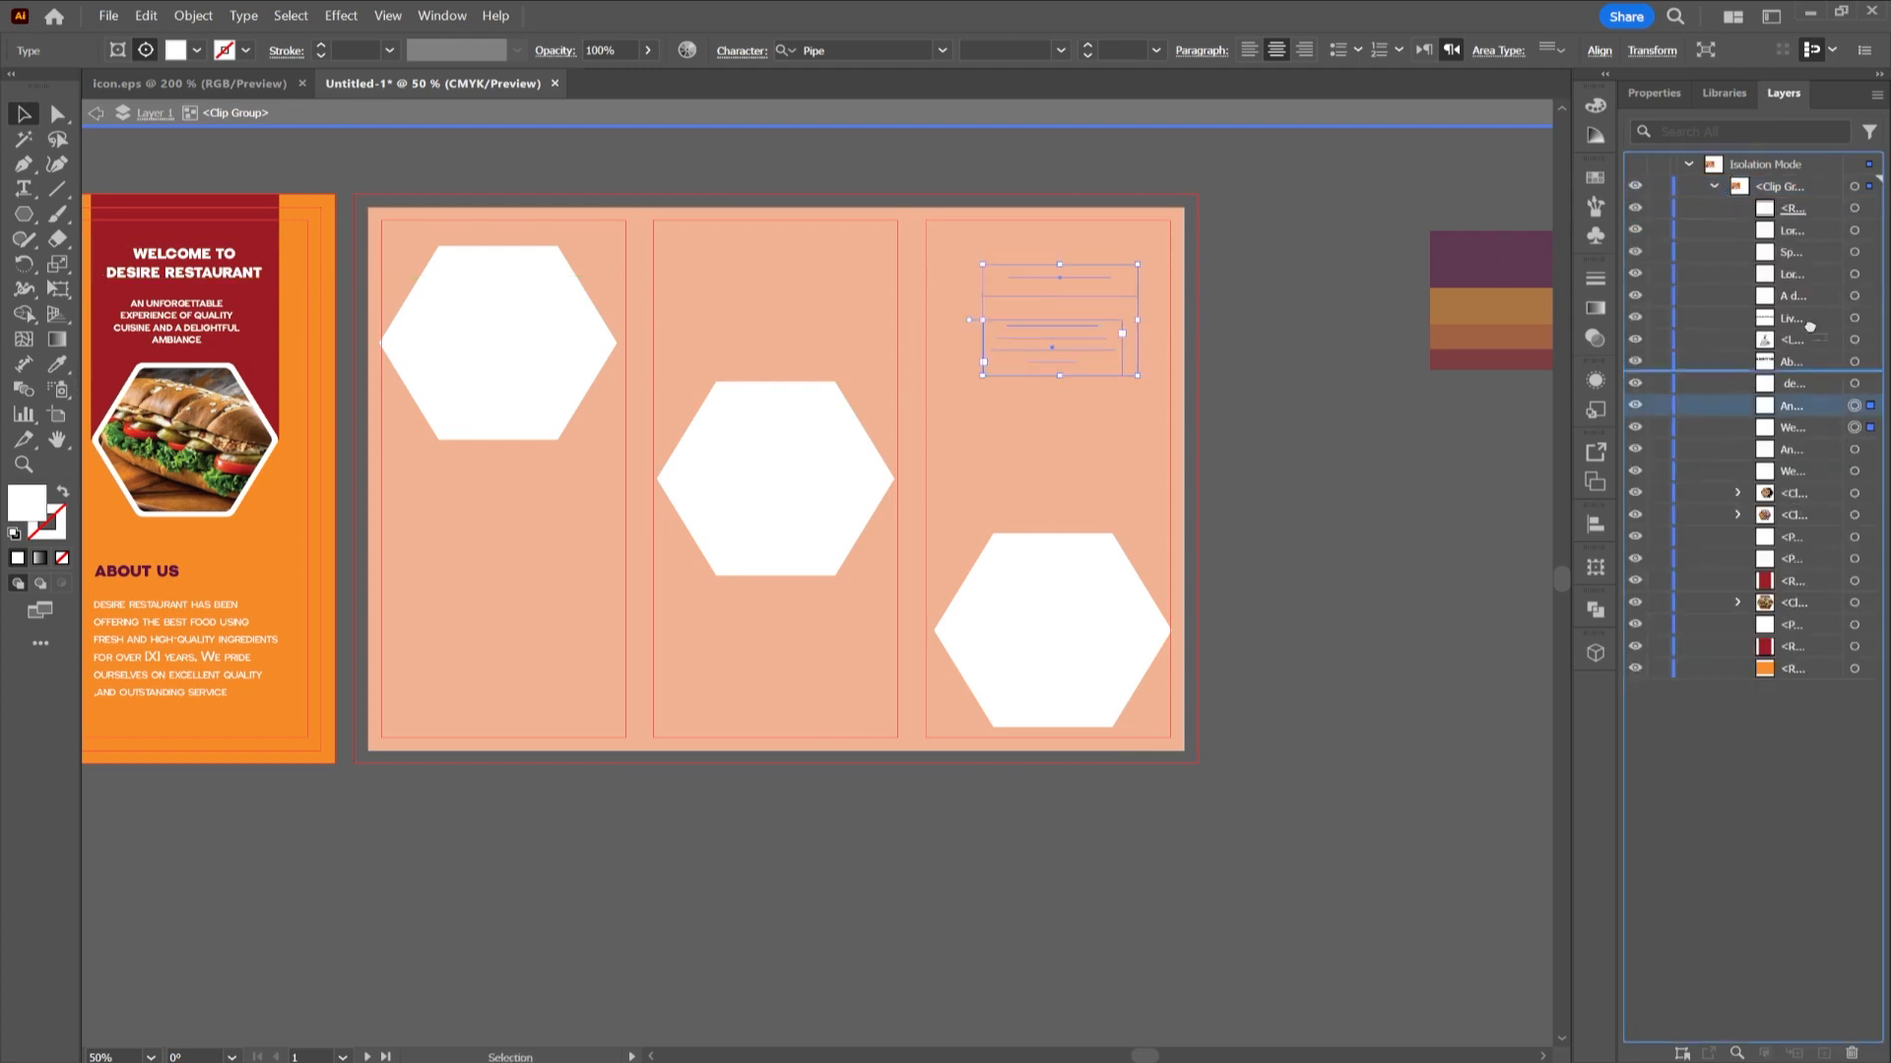
drag(1810, 326, 1763, 177)
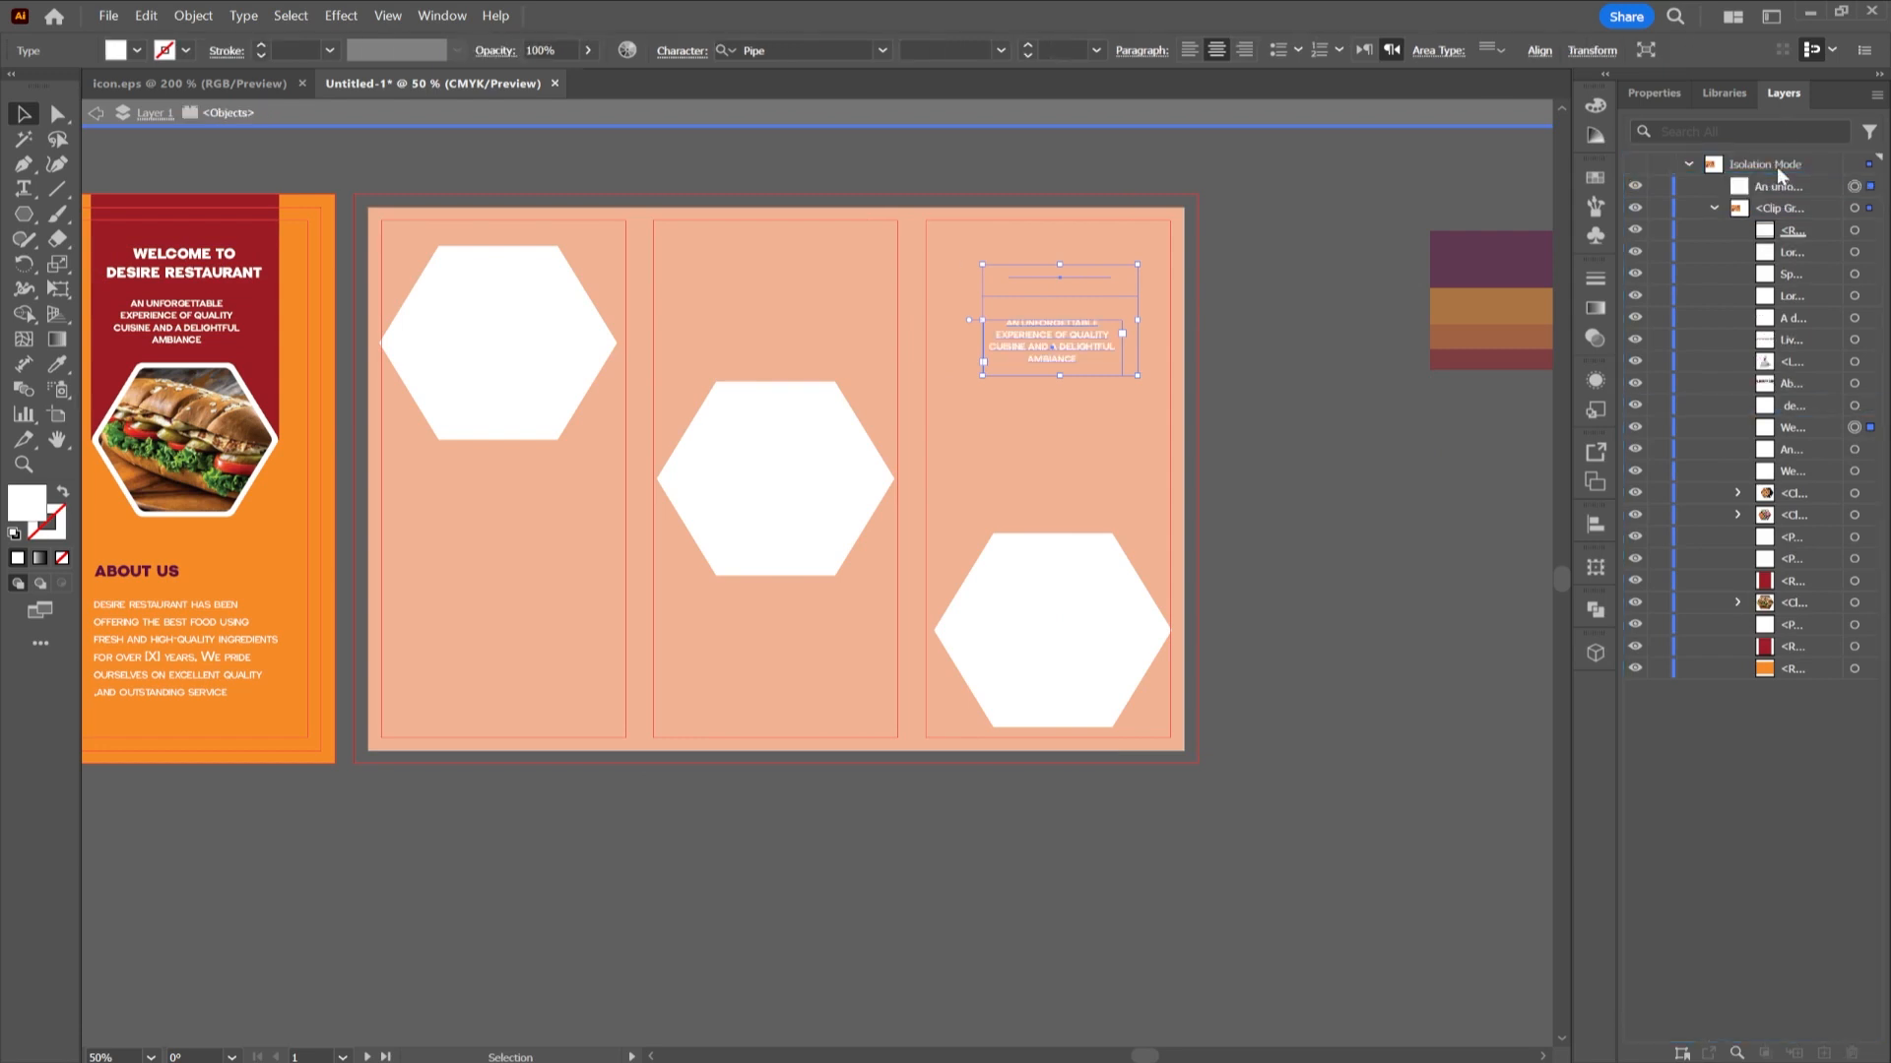
click(1714, 209)
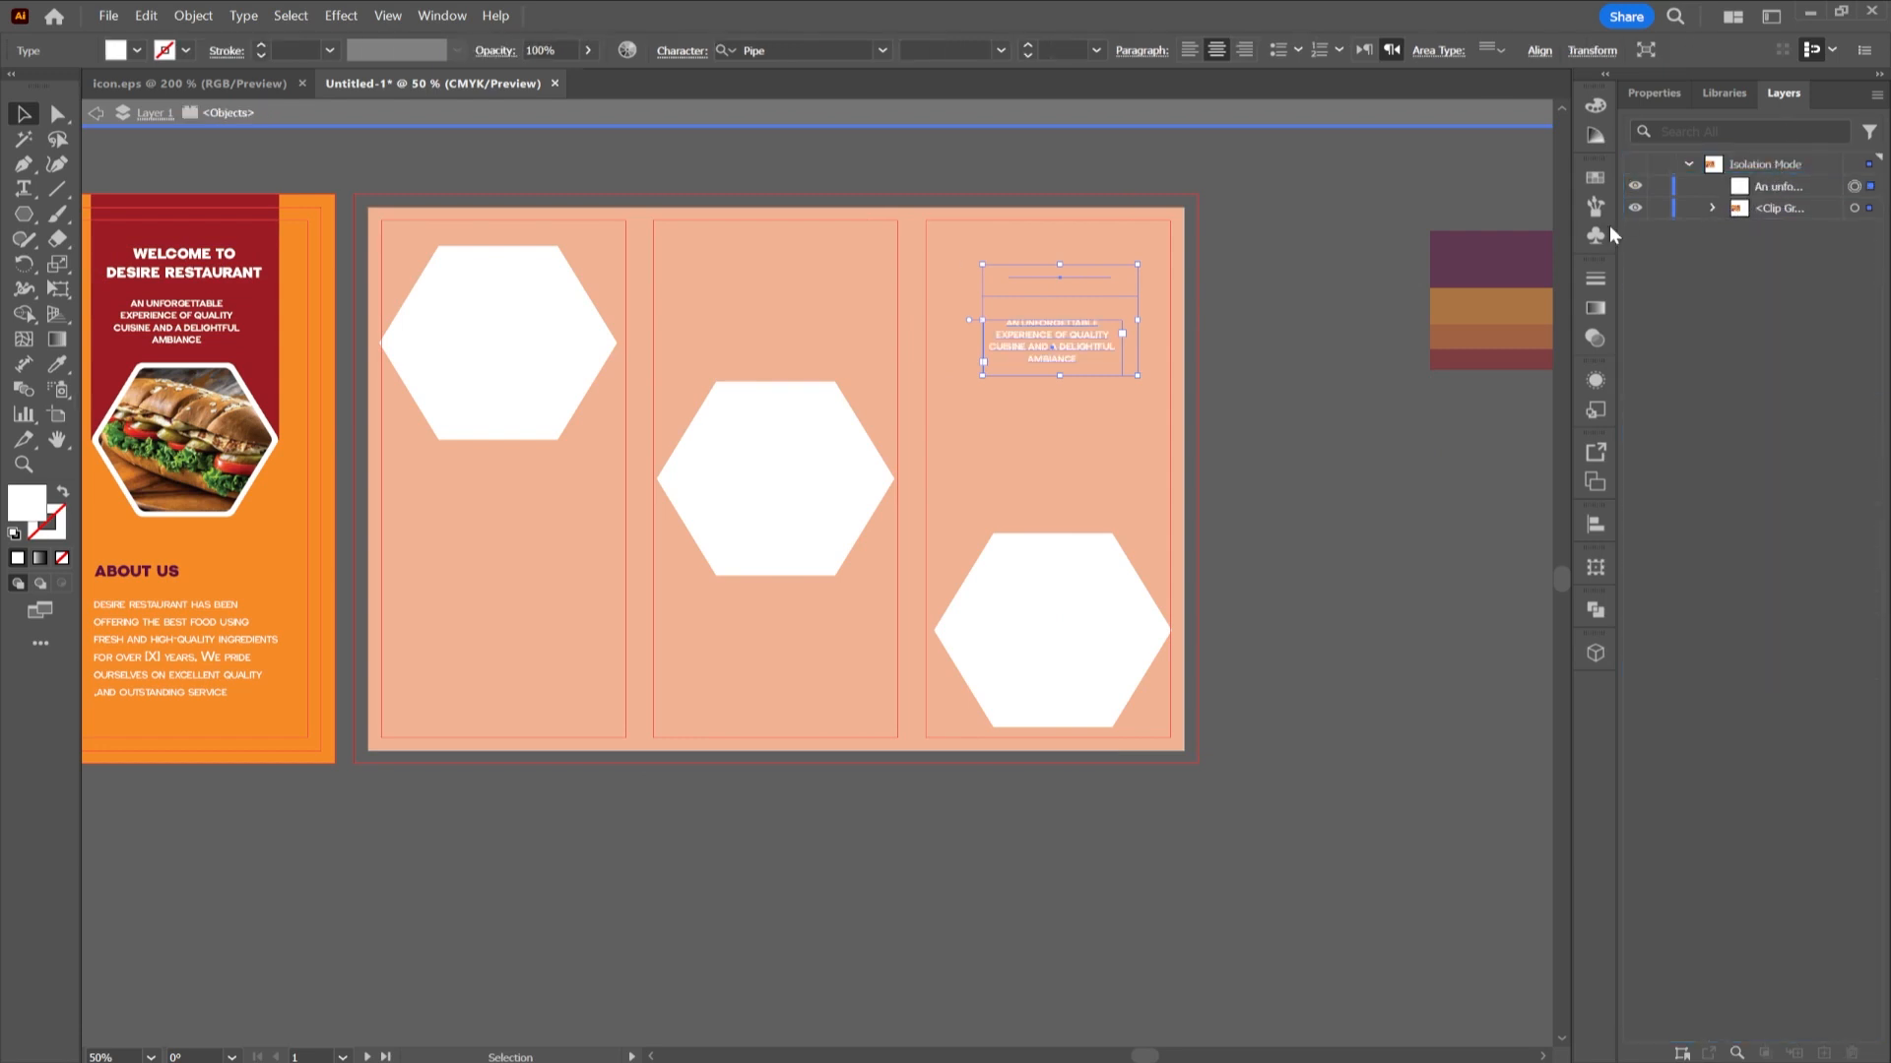
click(1713, 208)
drag(1796, 423, 1738, 201)
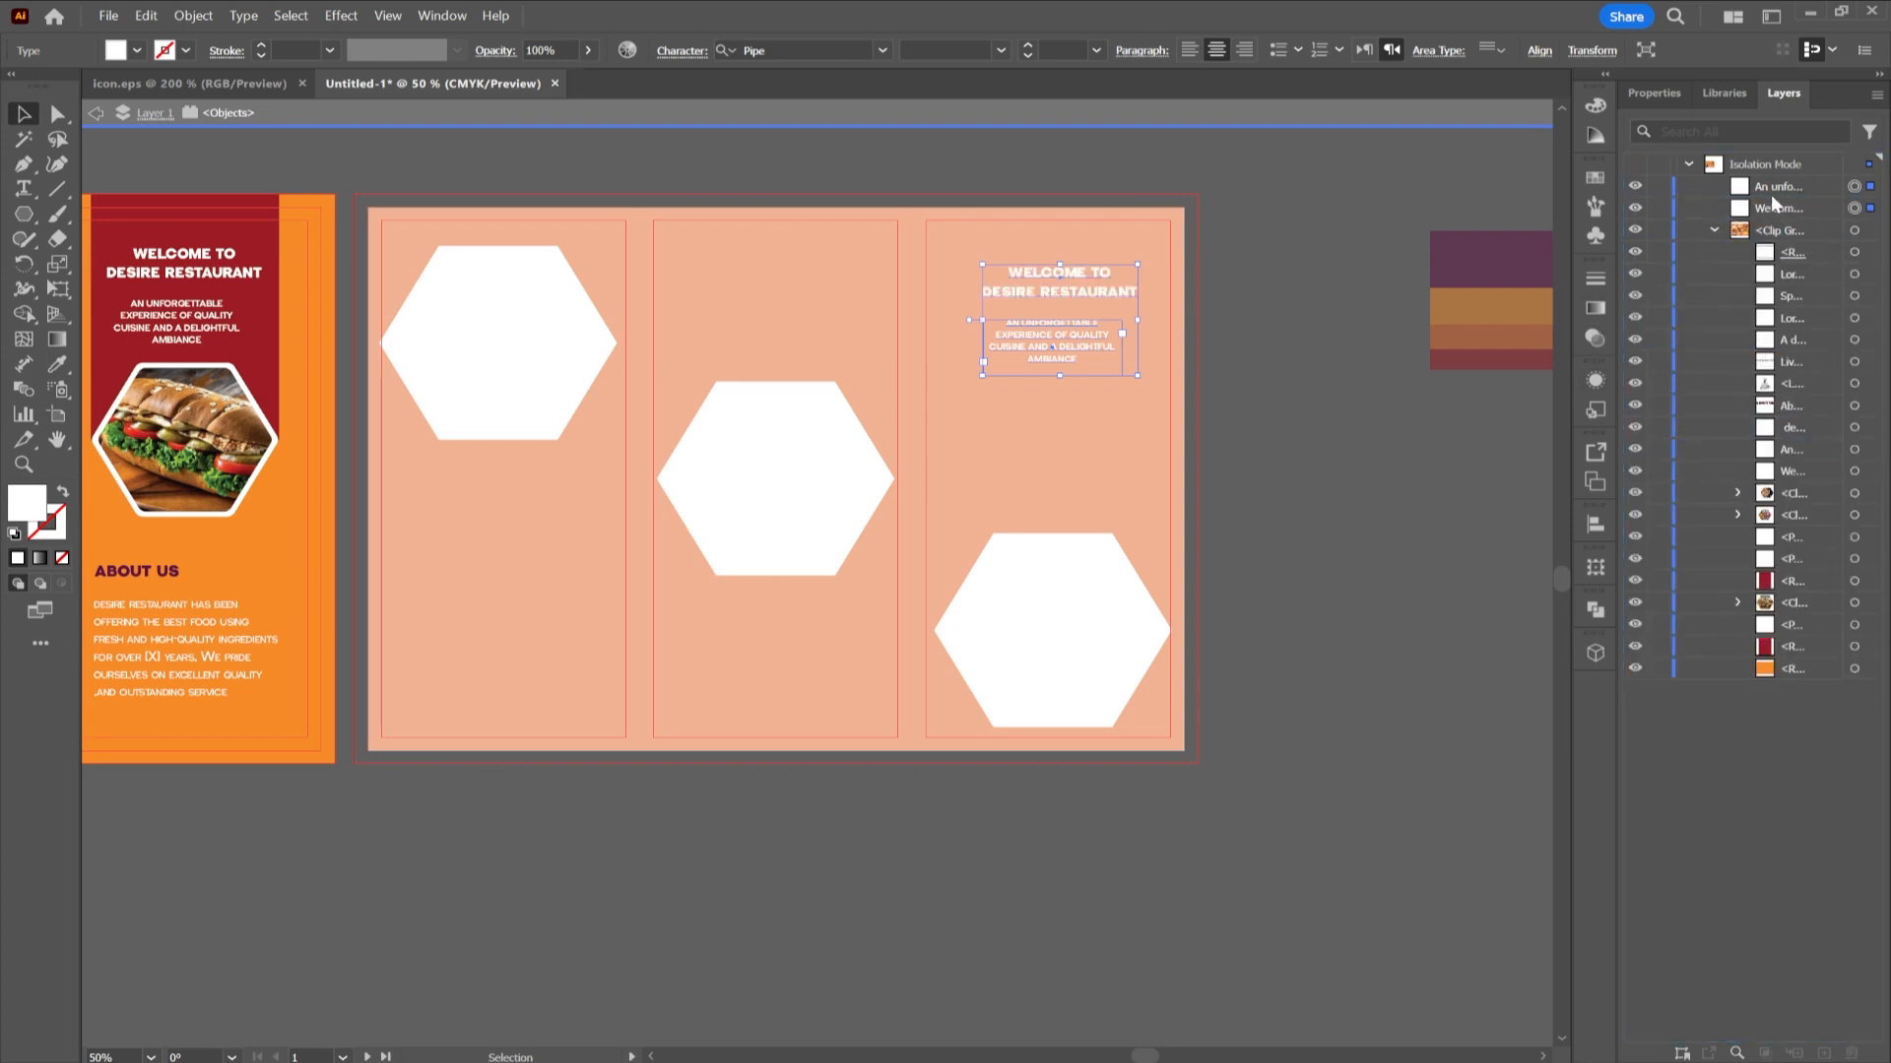
click(1768, 188)
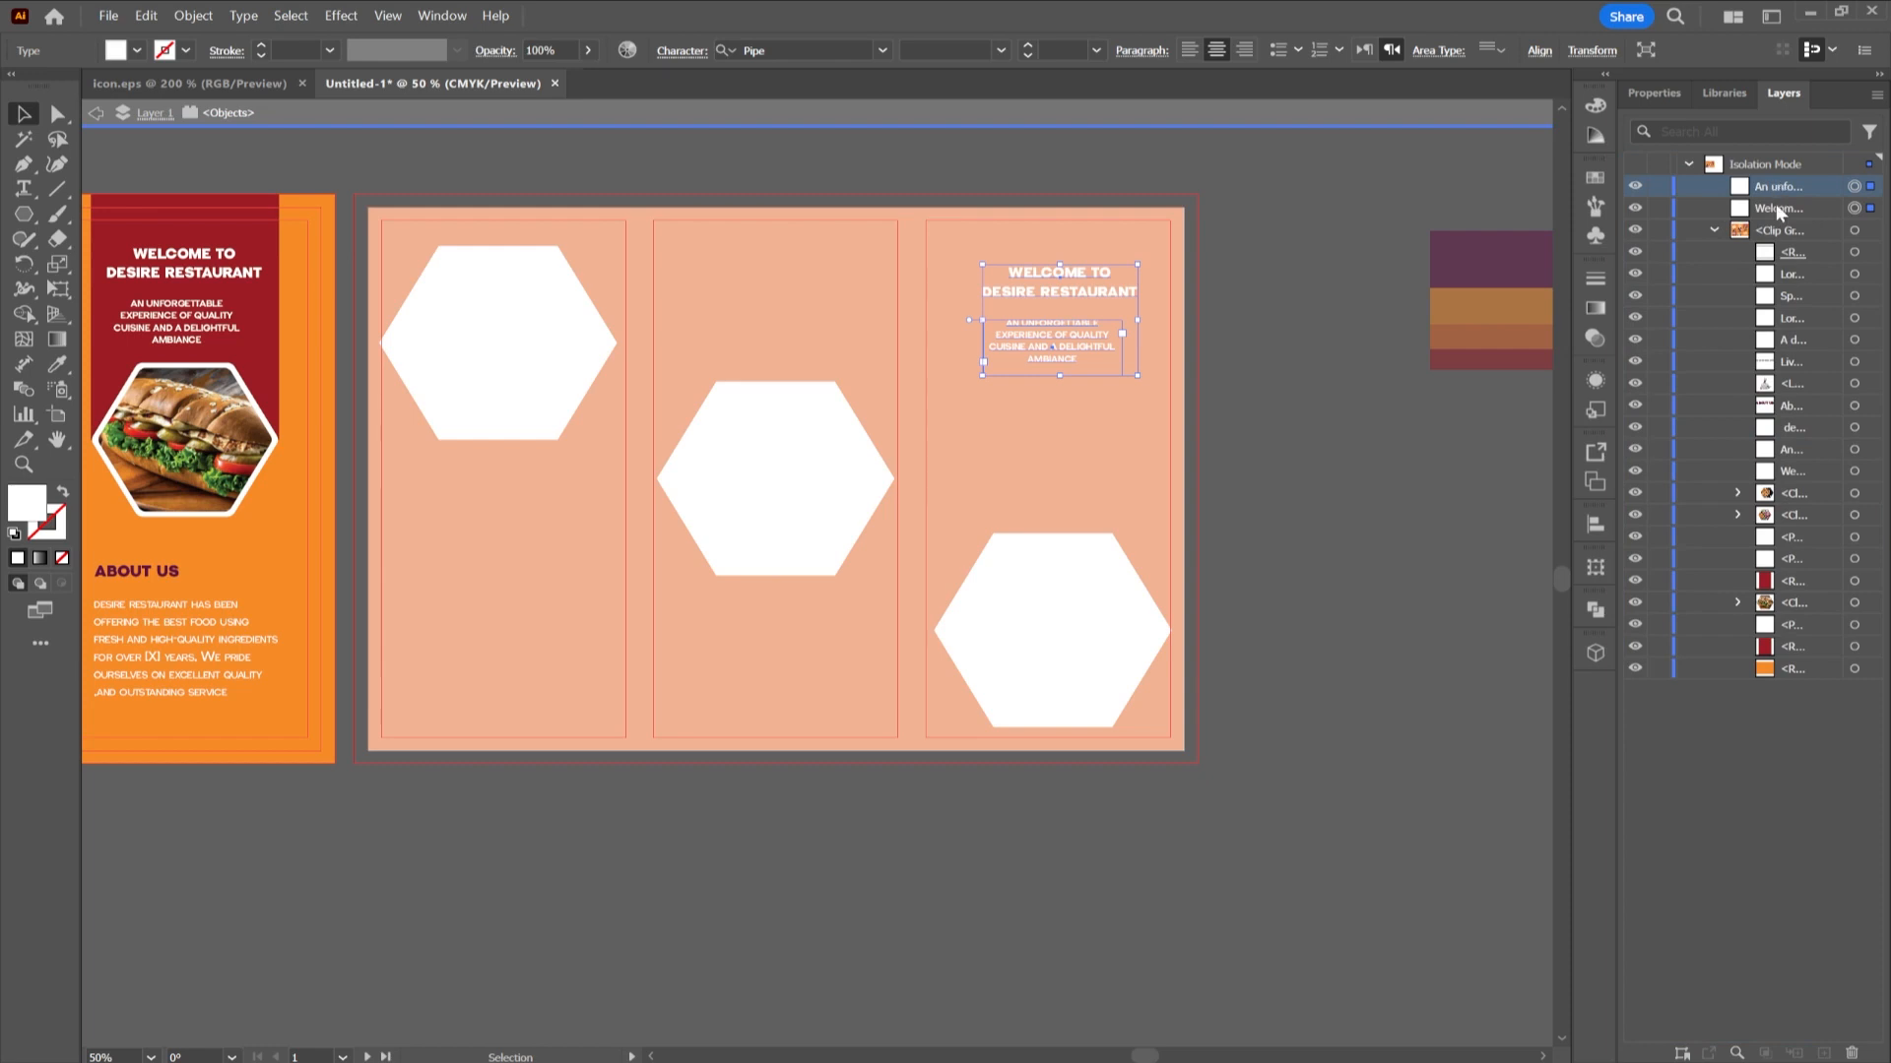
shift+click(1780, 209)
drag(1766, 193, 1769, 166)
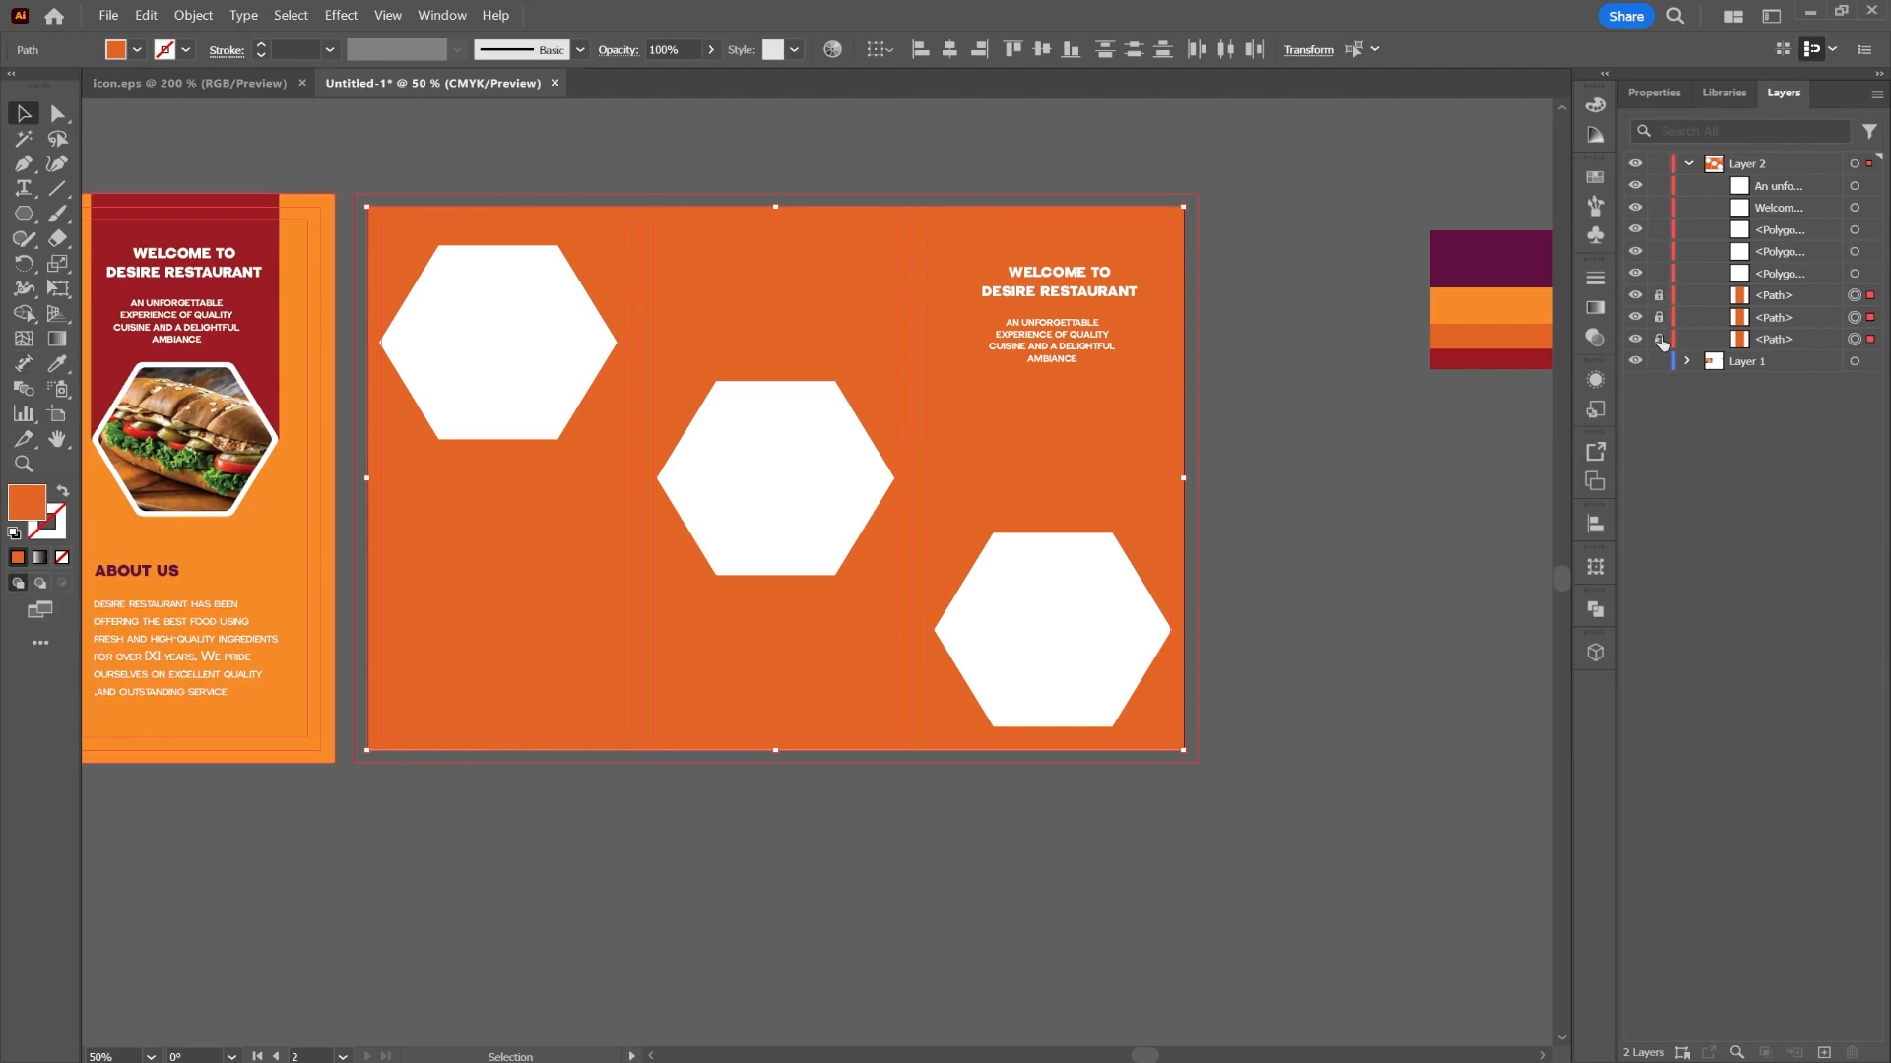
- Lock the three orange column paths in Layer 2 and the whole of Layer 1
click(1659, 340)
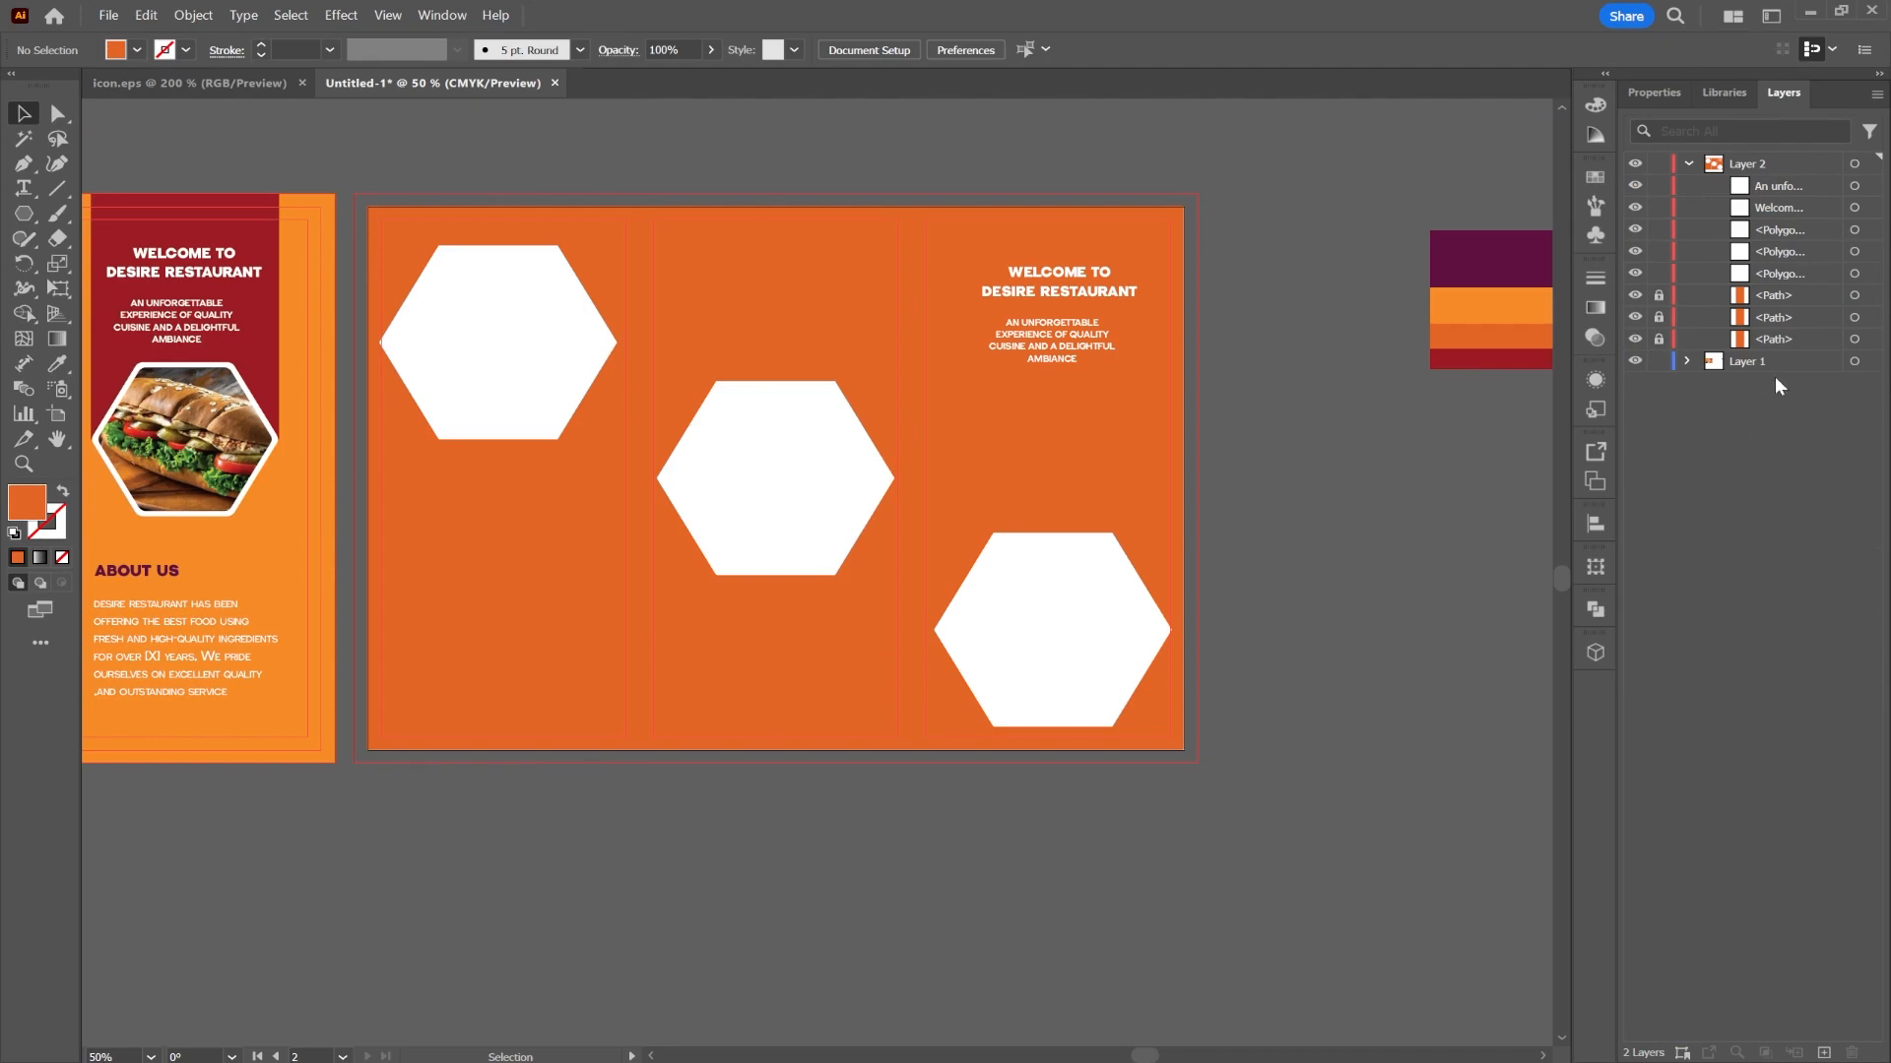
click(1658, 361)
- Scale the copied heading to about 25.6 pt so that it nearly spans the third column
click(1039, 287)
drag(1034, 287, 1053, 248)
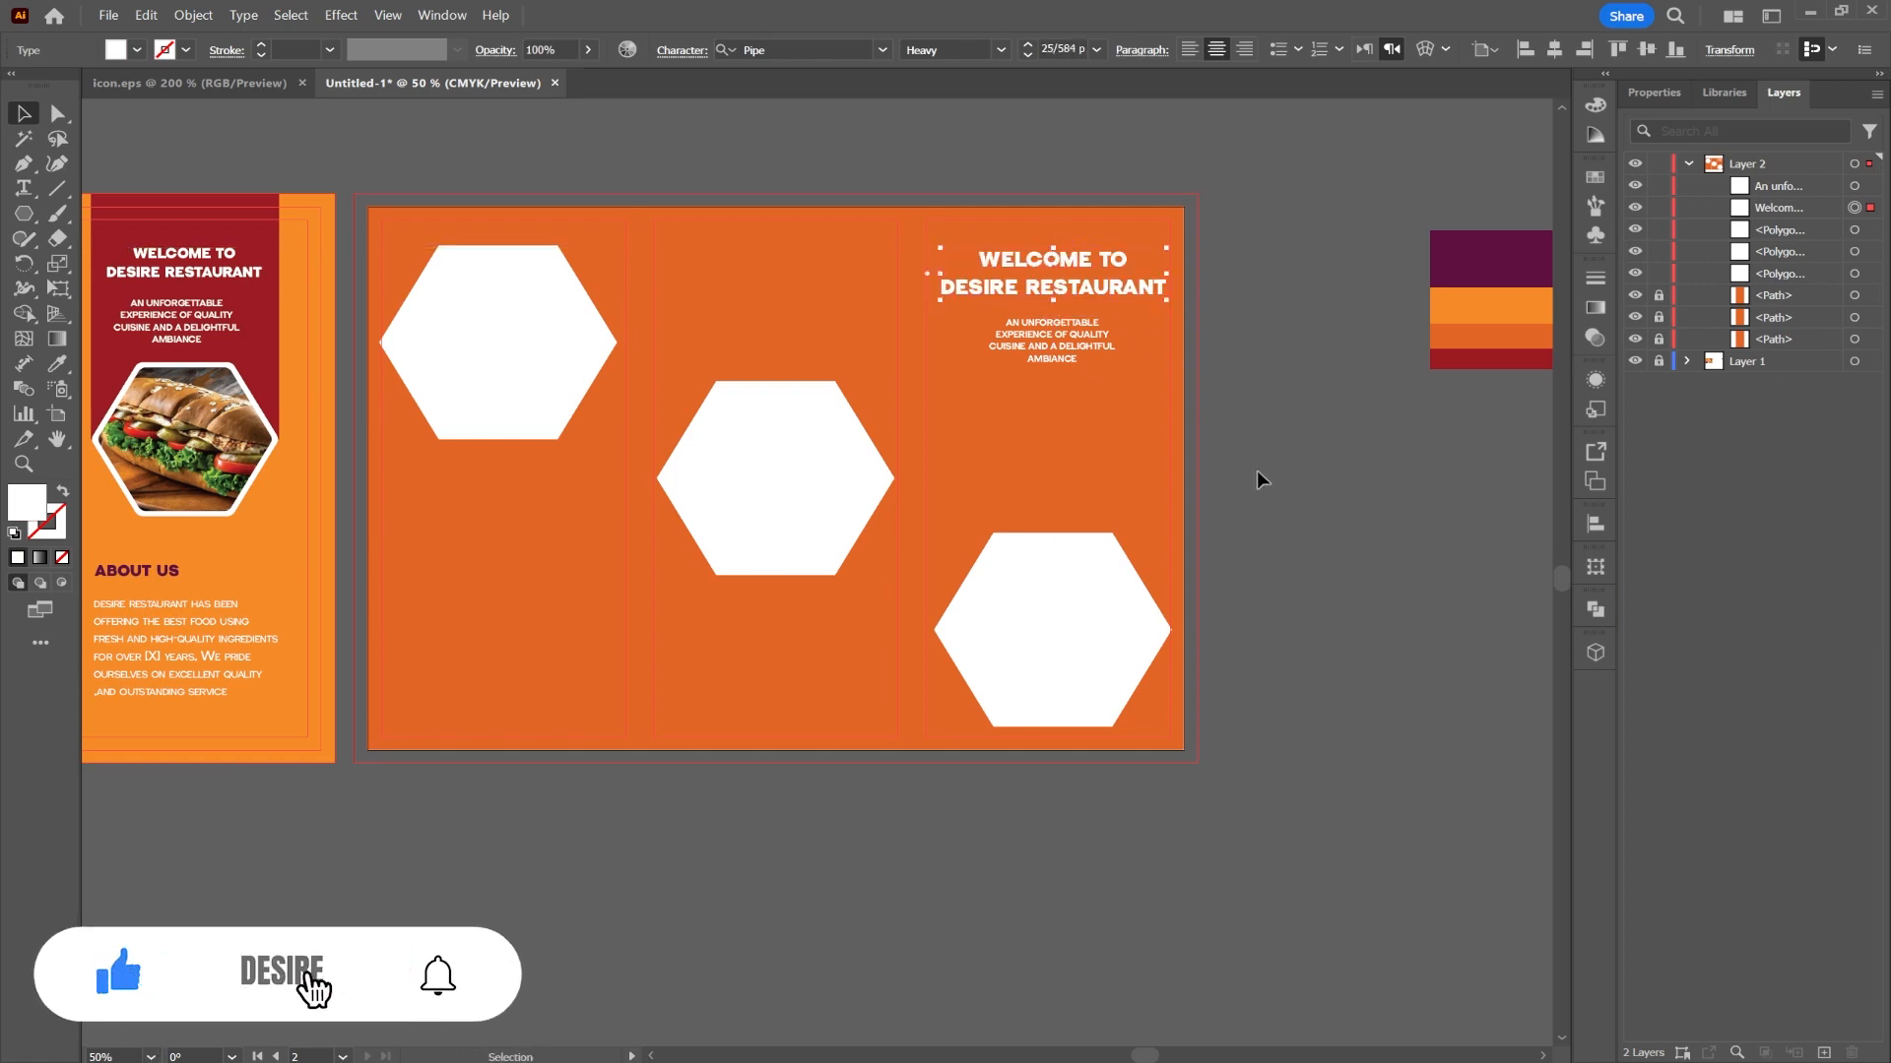
click(1265, 477)
- Widen the text frame of the tagline under the heading and set its font size to 15 pt
click(1056, 343)
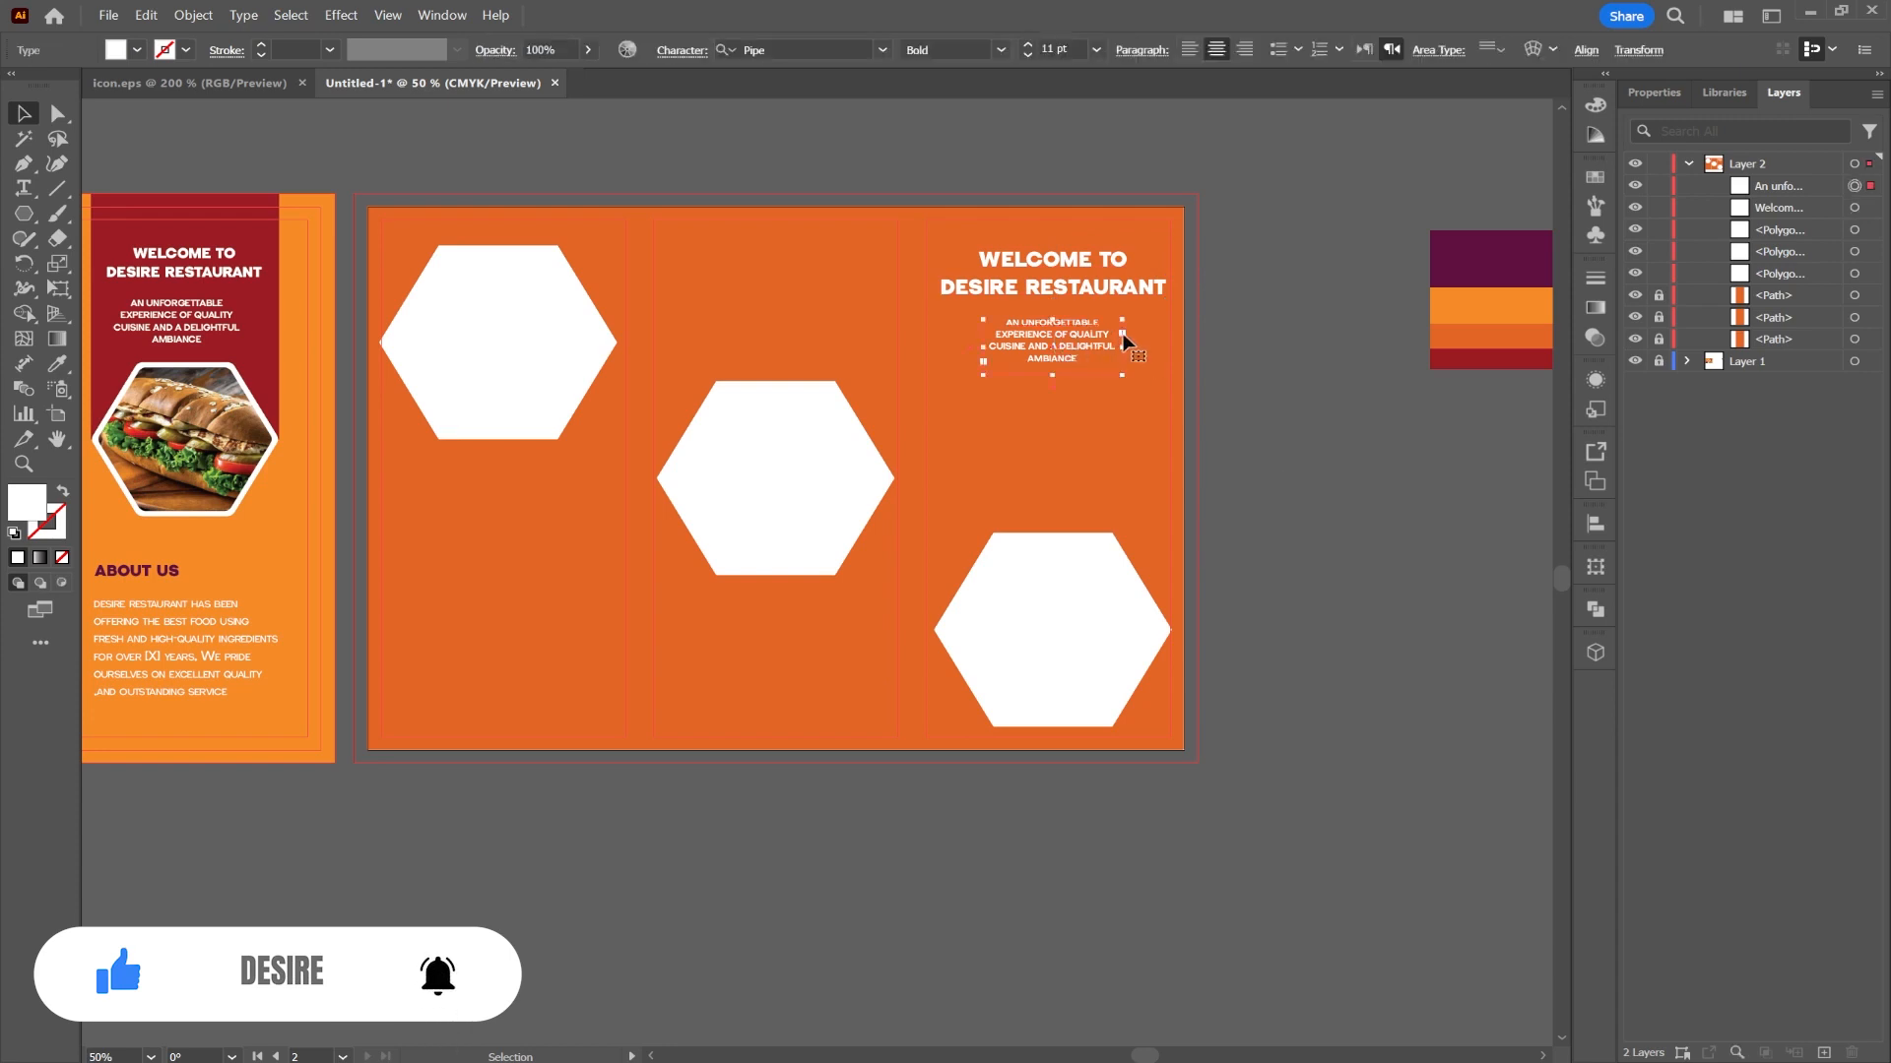
drag(1123, 348, 1157, 349)
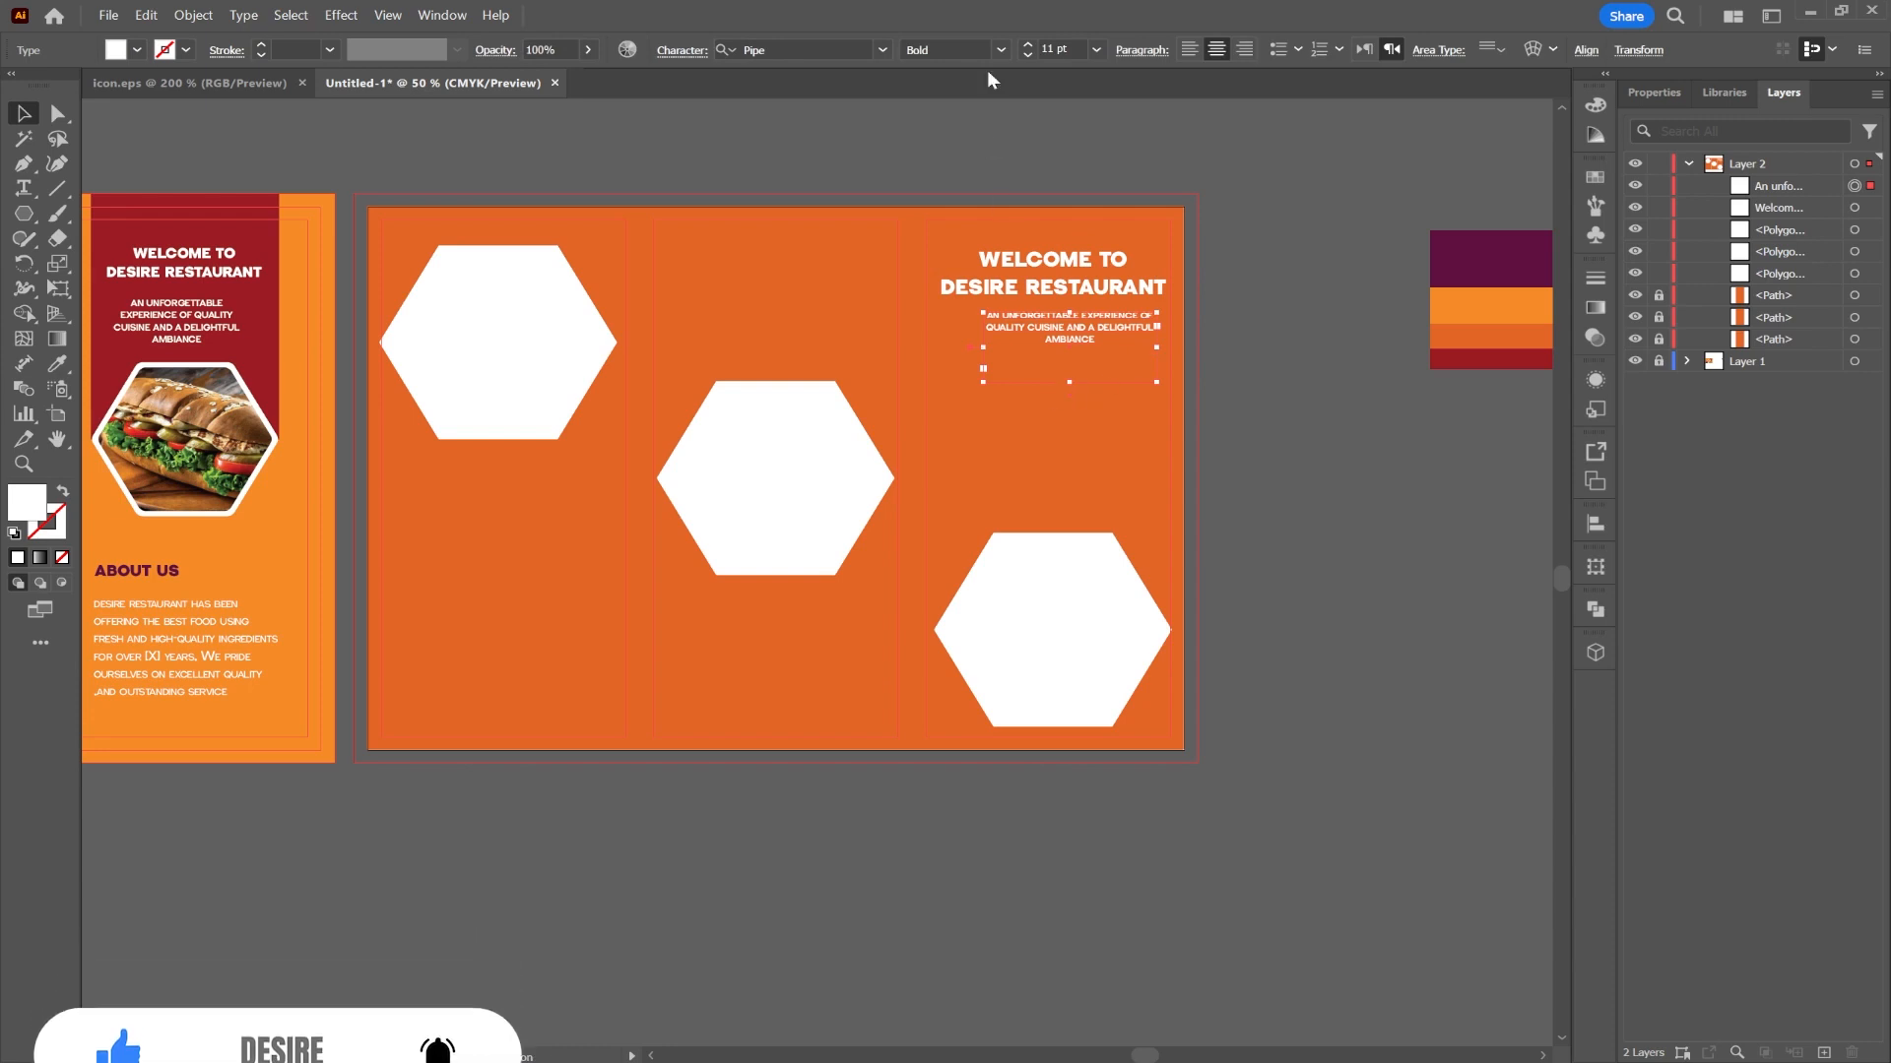
click(1029, 44)
click(1029, 44)
click(1029, 45)
click(1029, 44)
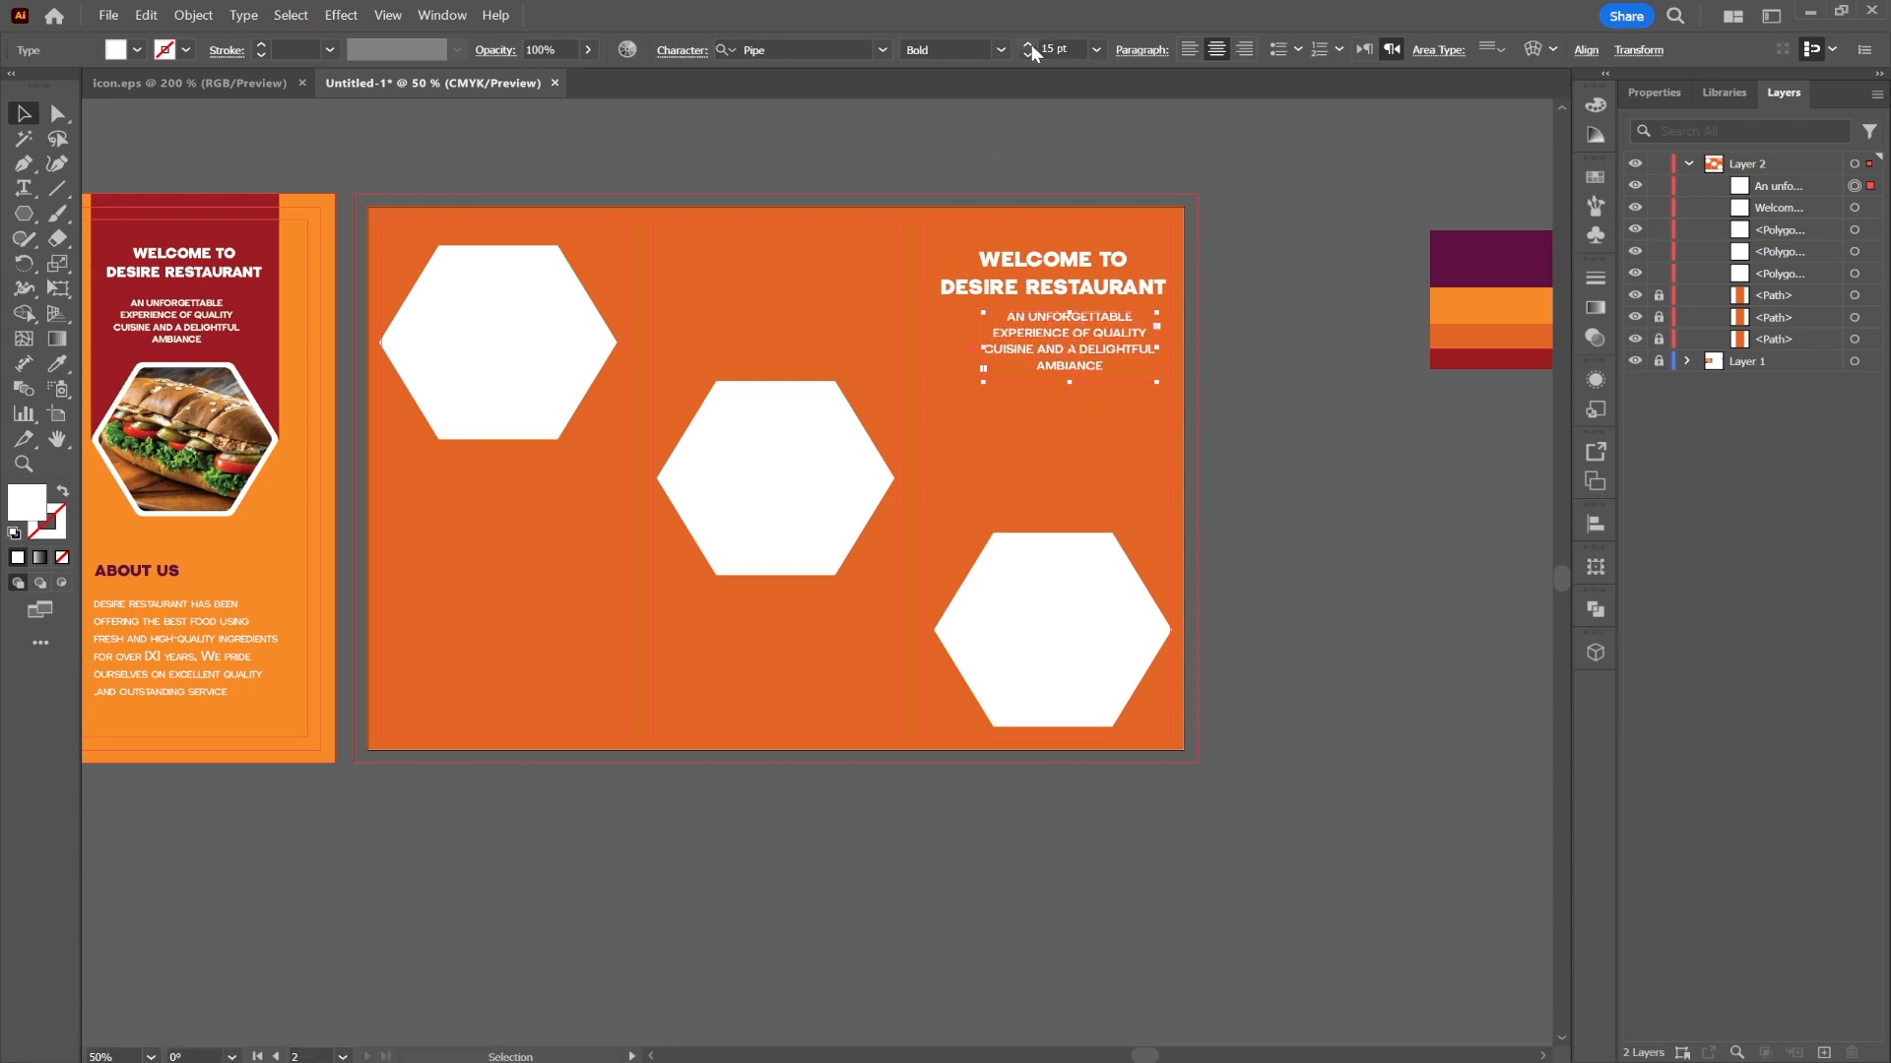
- Extend the tagline's text frame downward to just above the hexagon and set its font size to 17 pt
drag(1076, 386, 1073, 410)
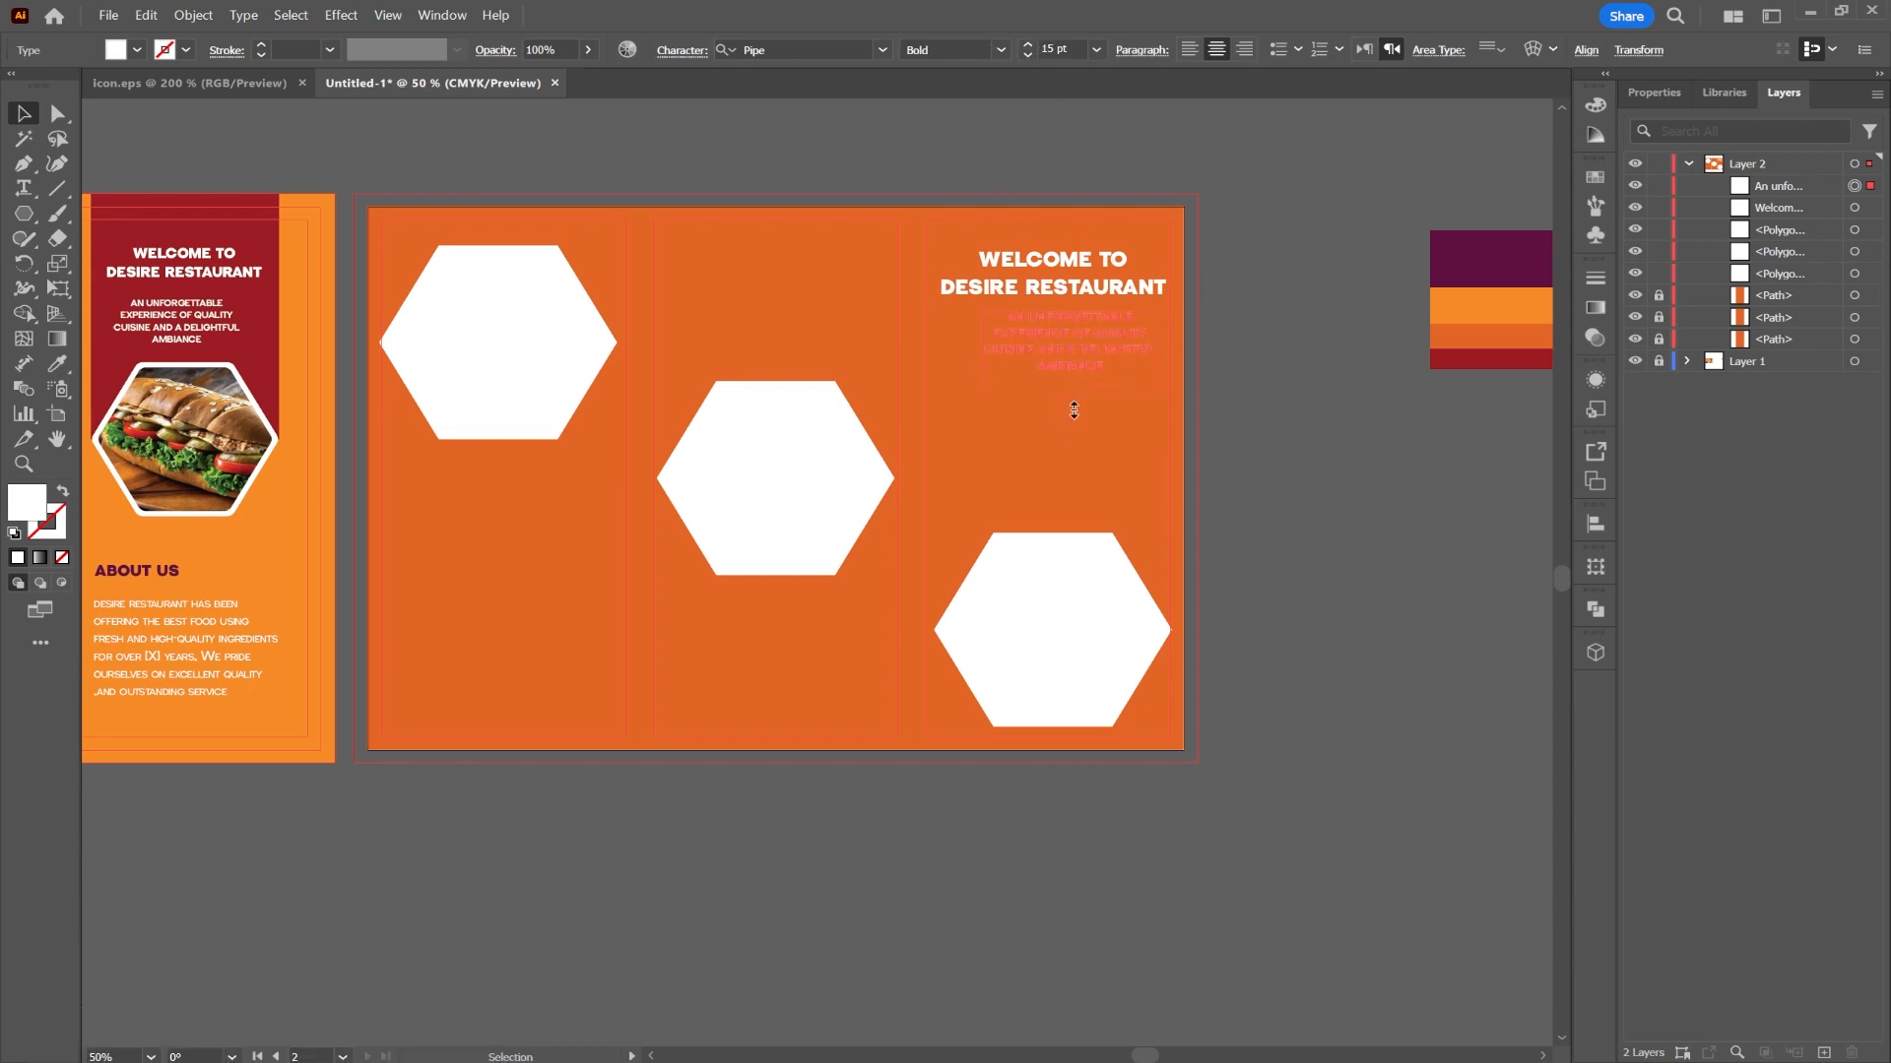
drag(1066, 492, 1067, 489)
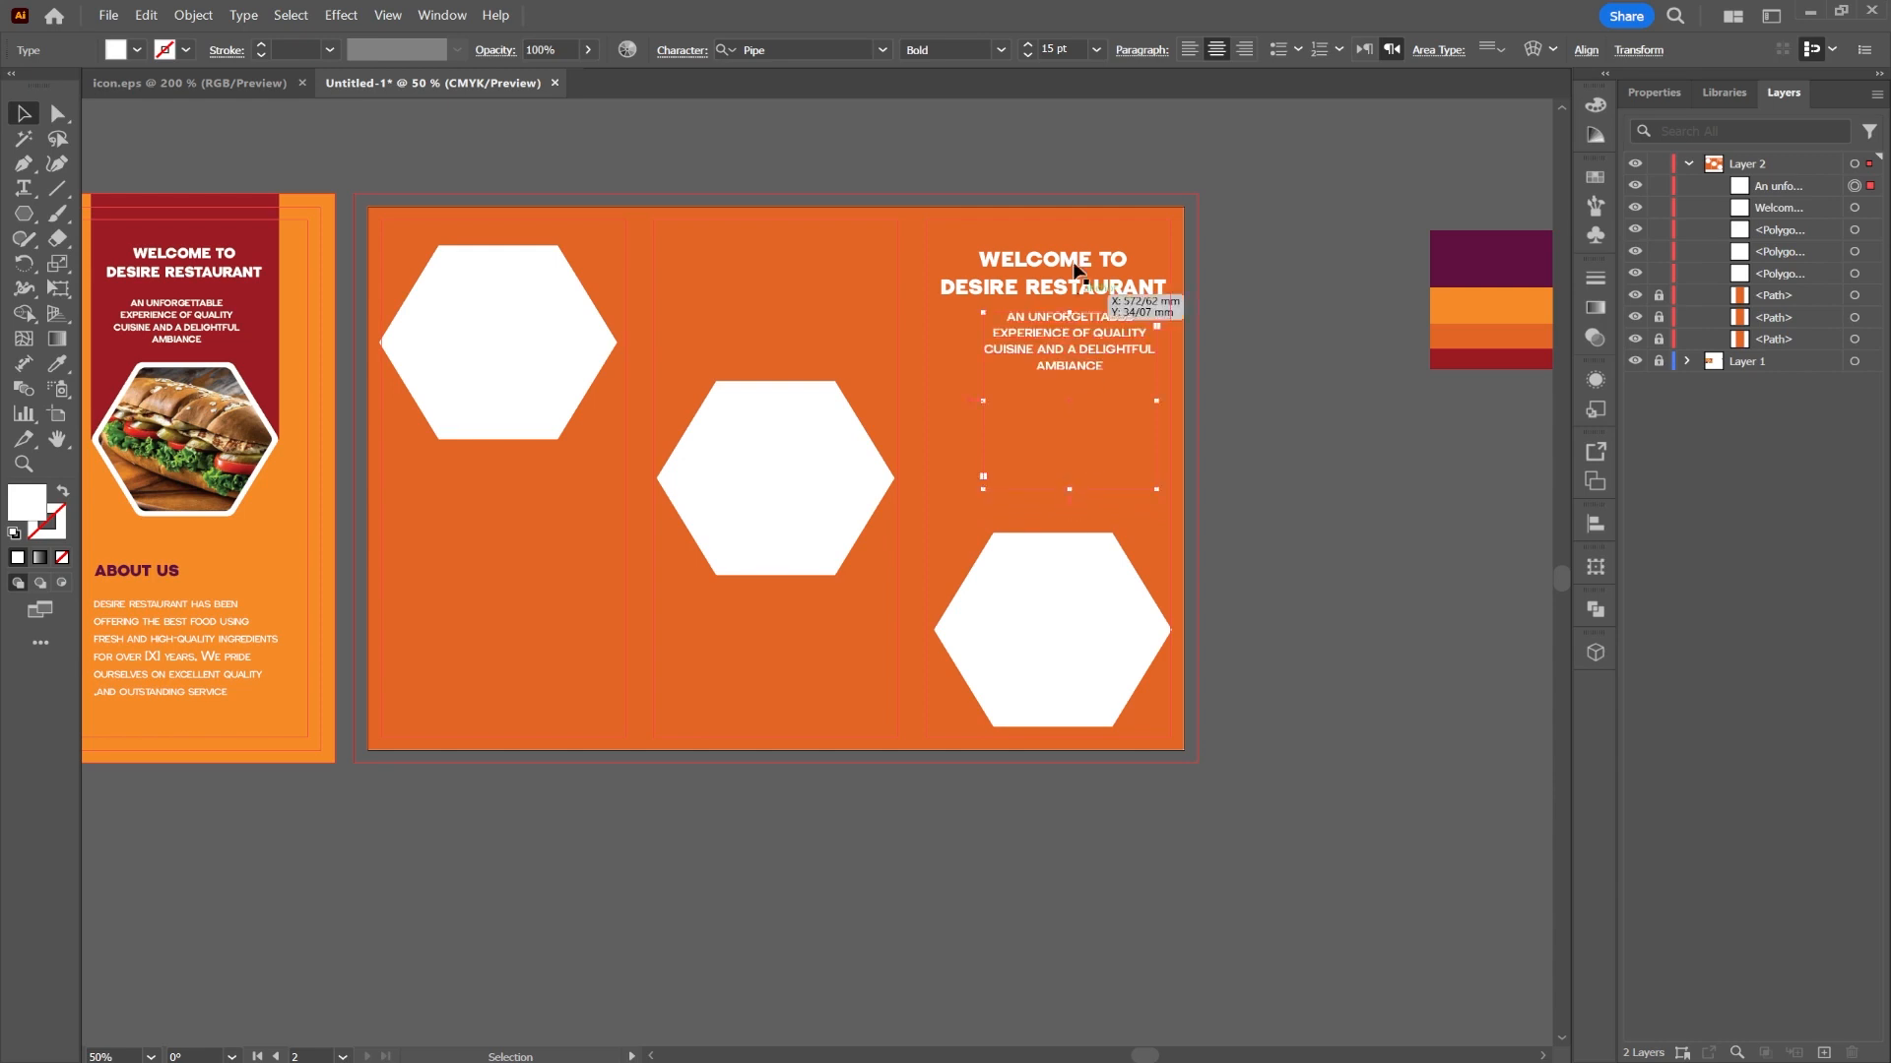
click(1029, 46)
click(1029, 45)
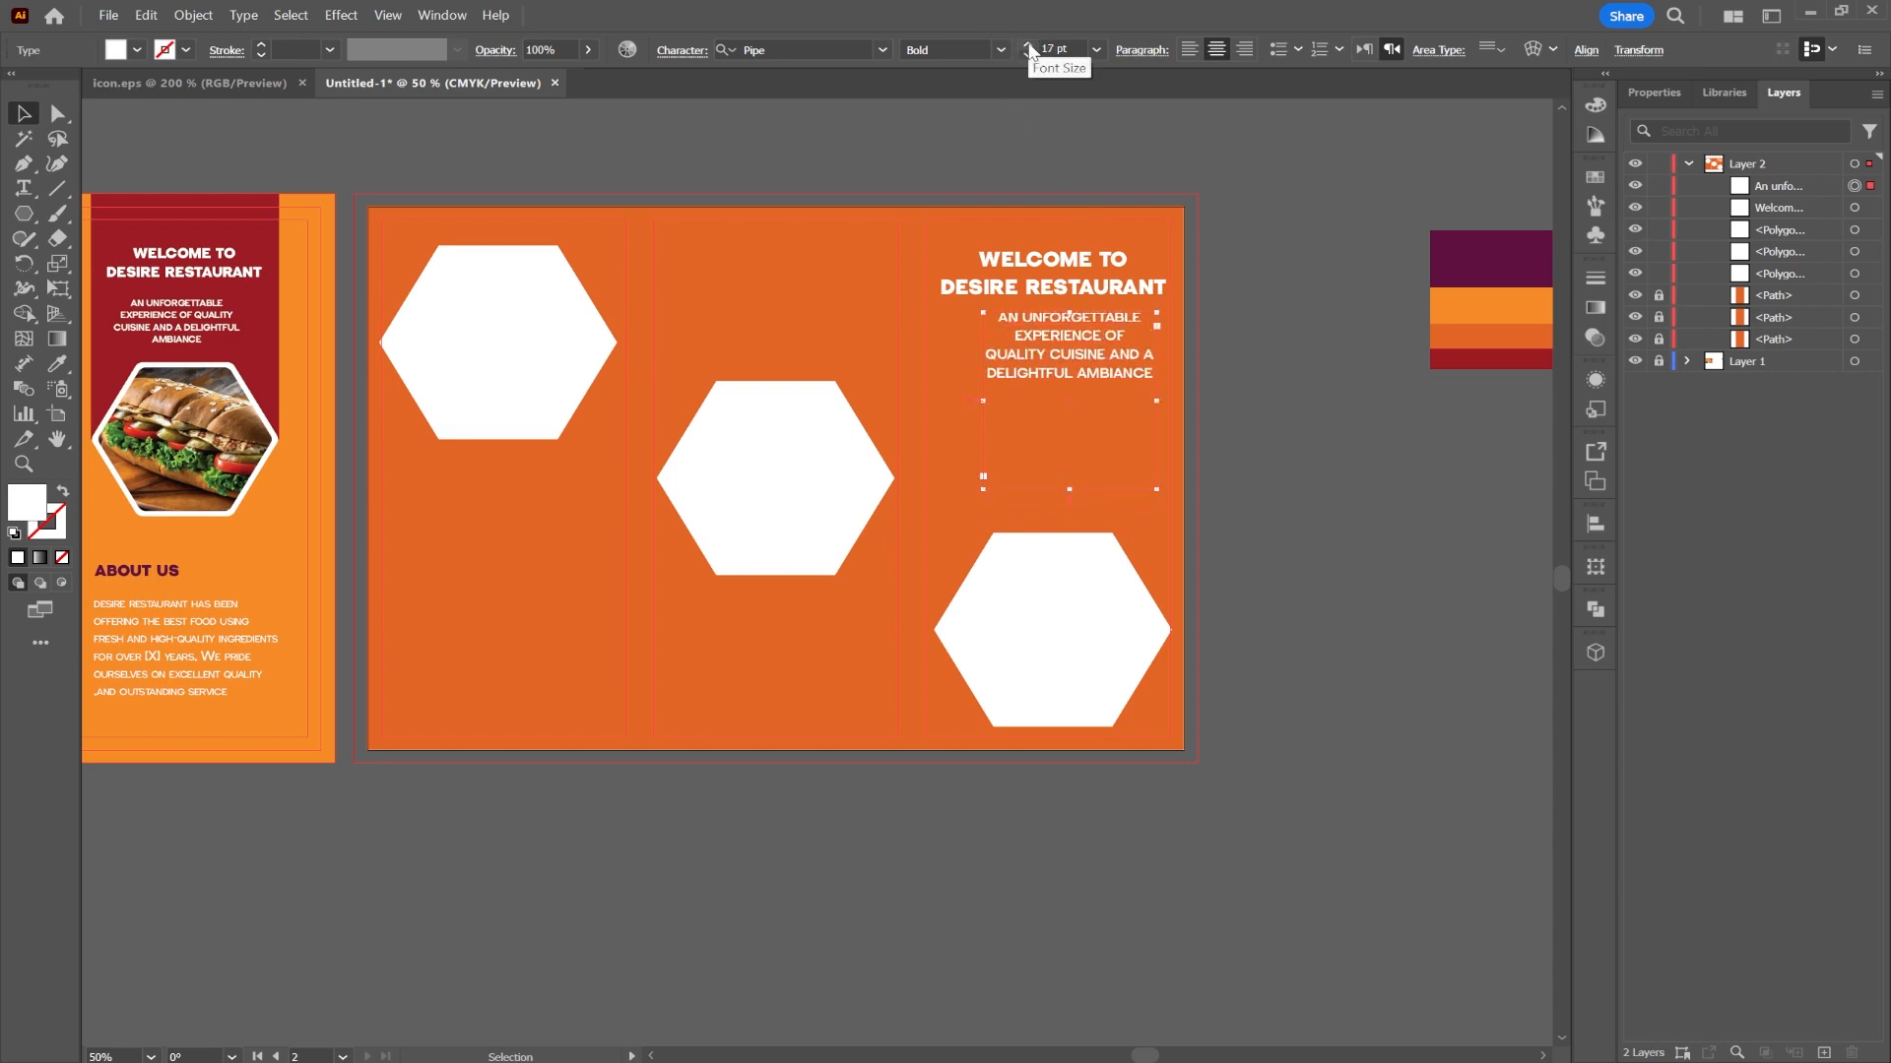
click(1279, 327)
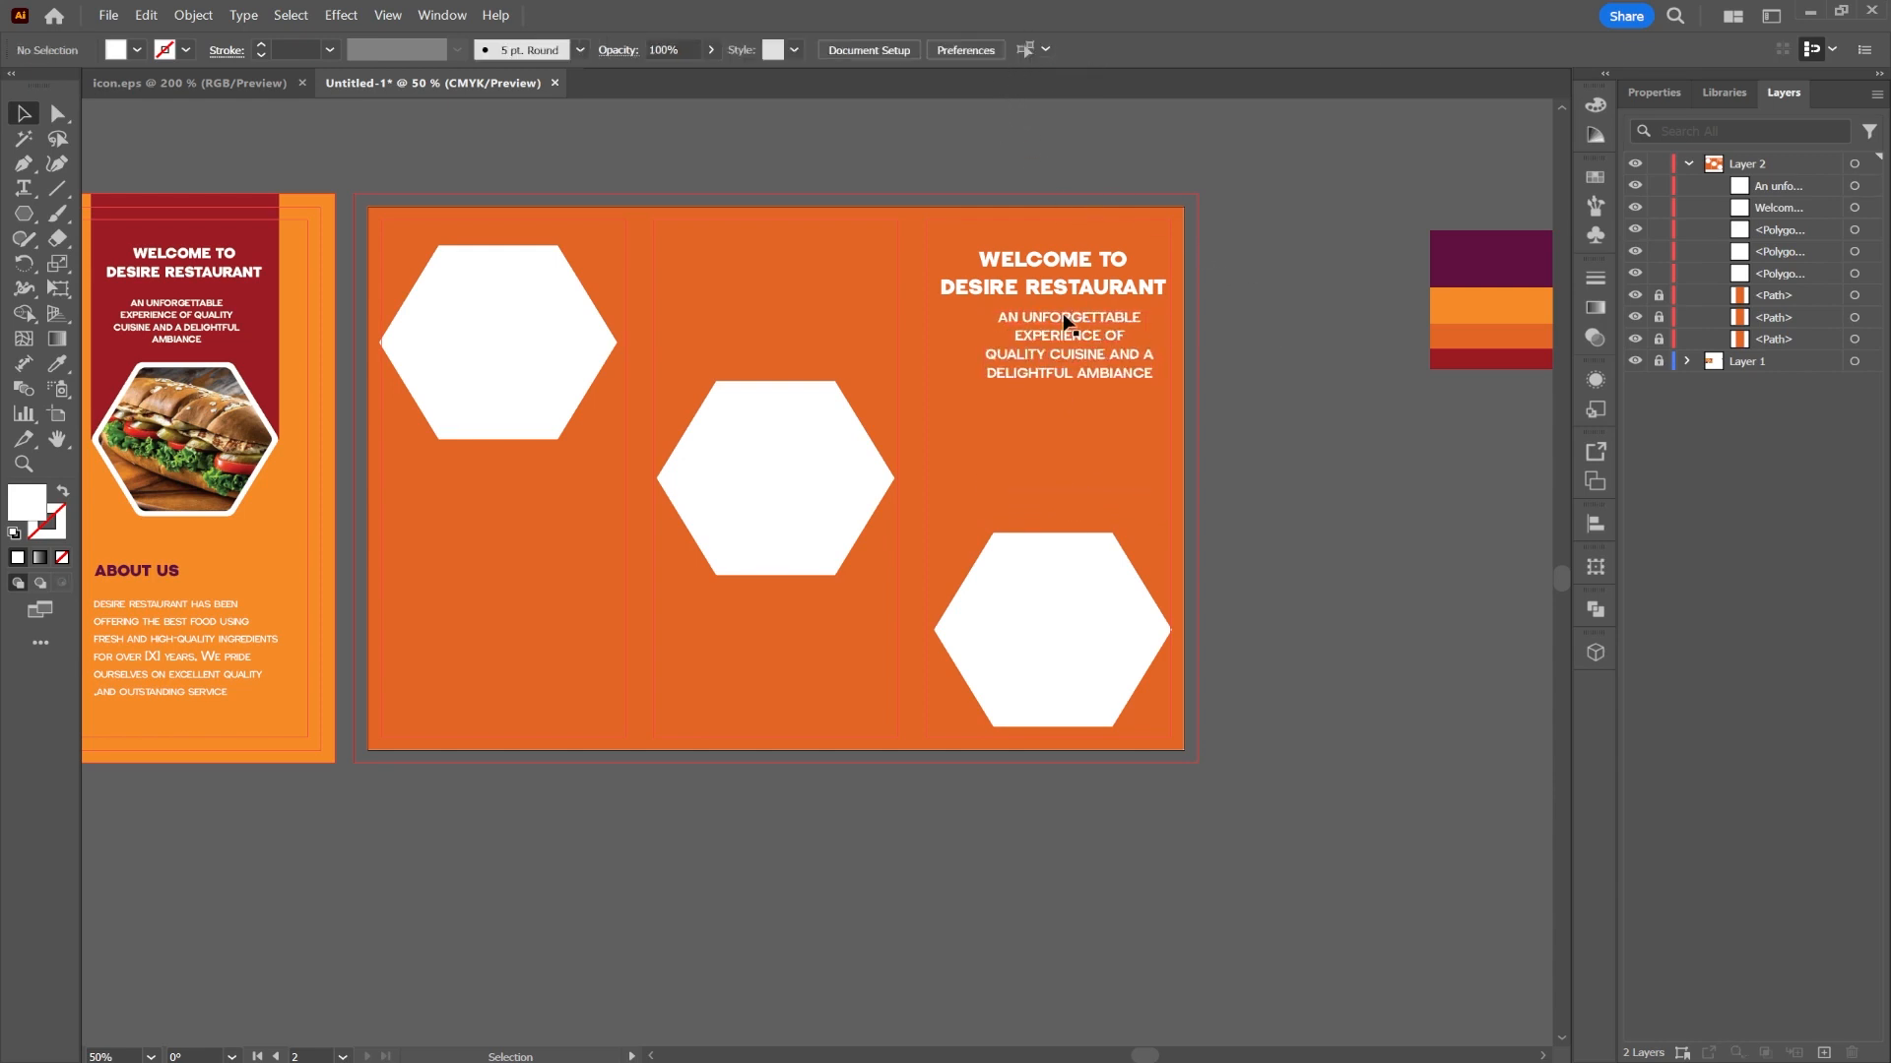
click(1043, 292)
click(1057, 637)
click(193, 15)
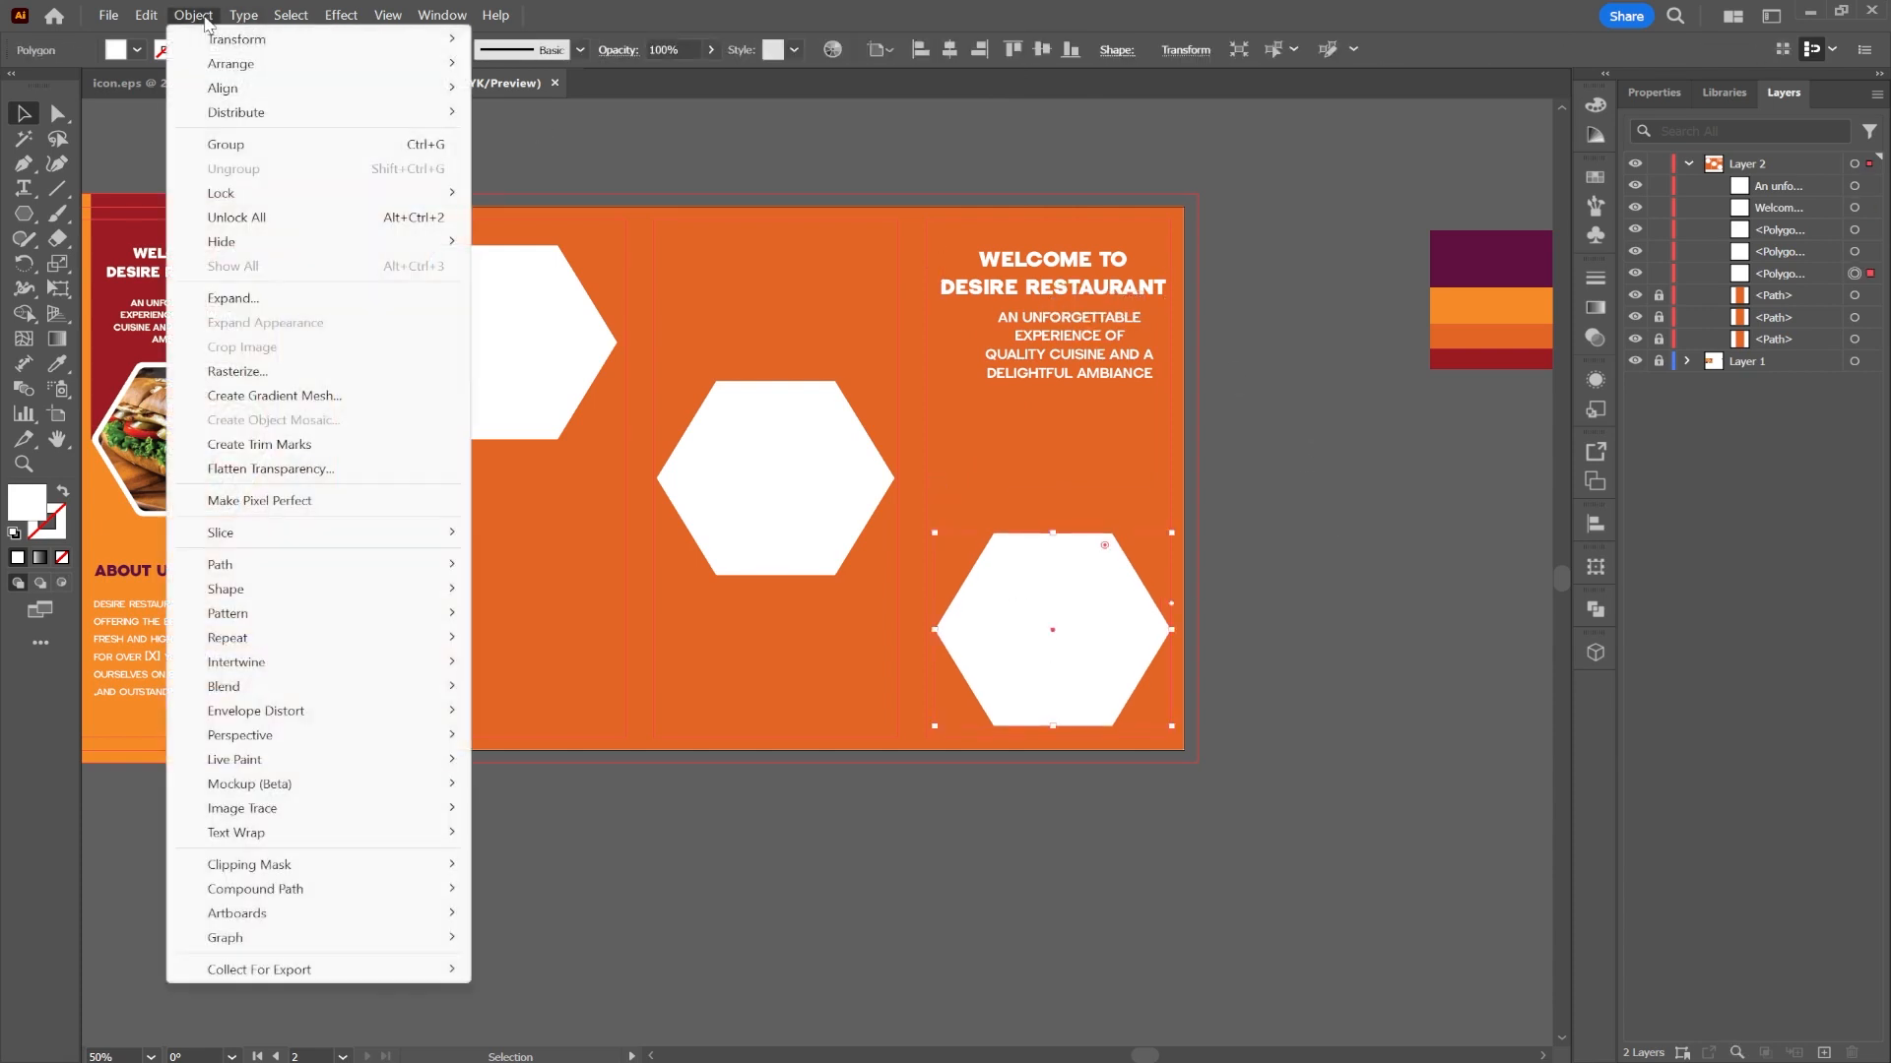
mouse_move(283, 563)
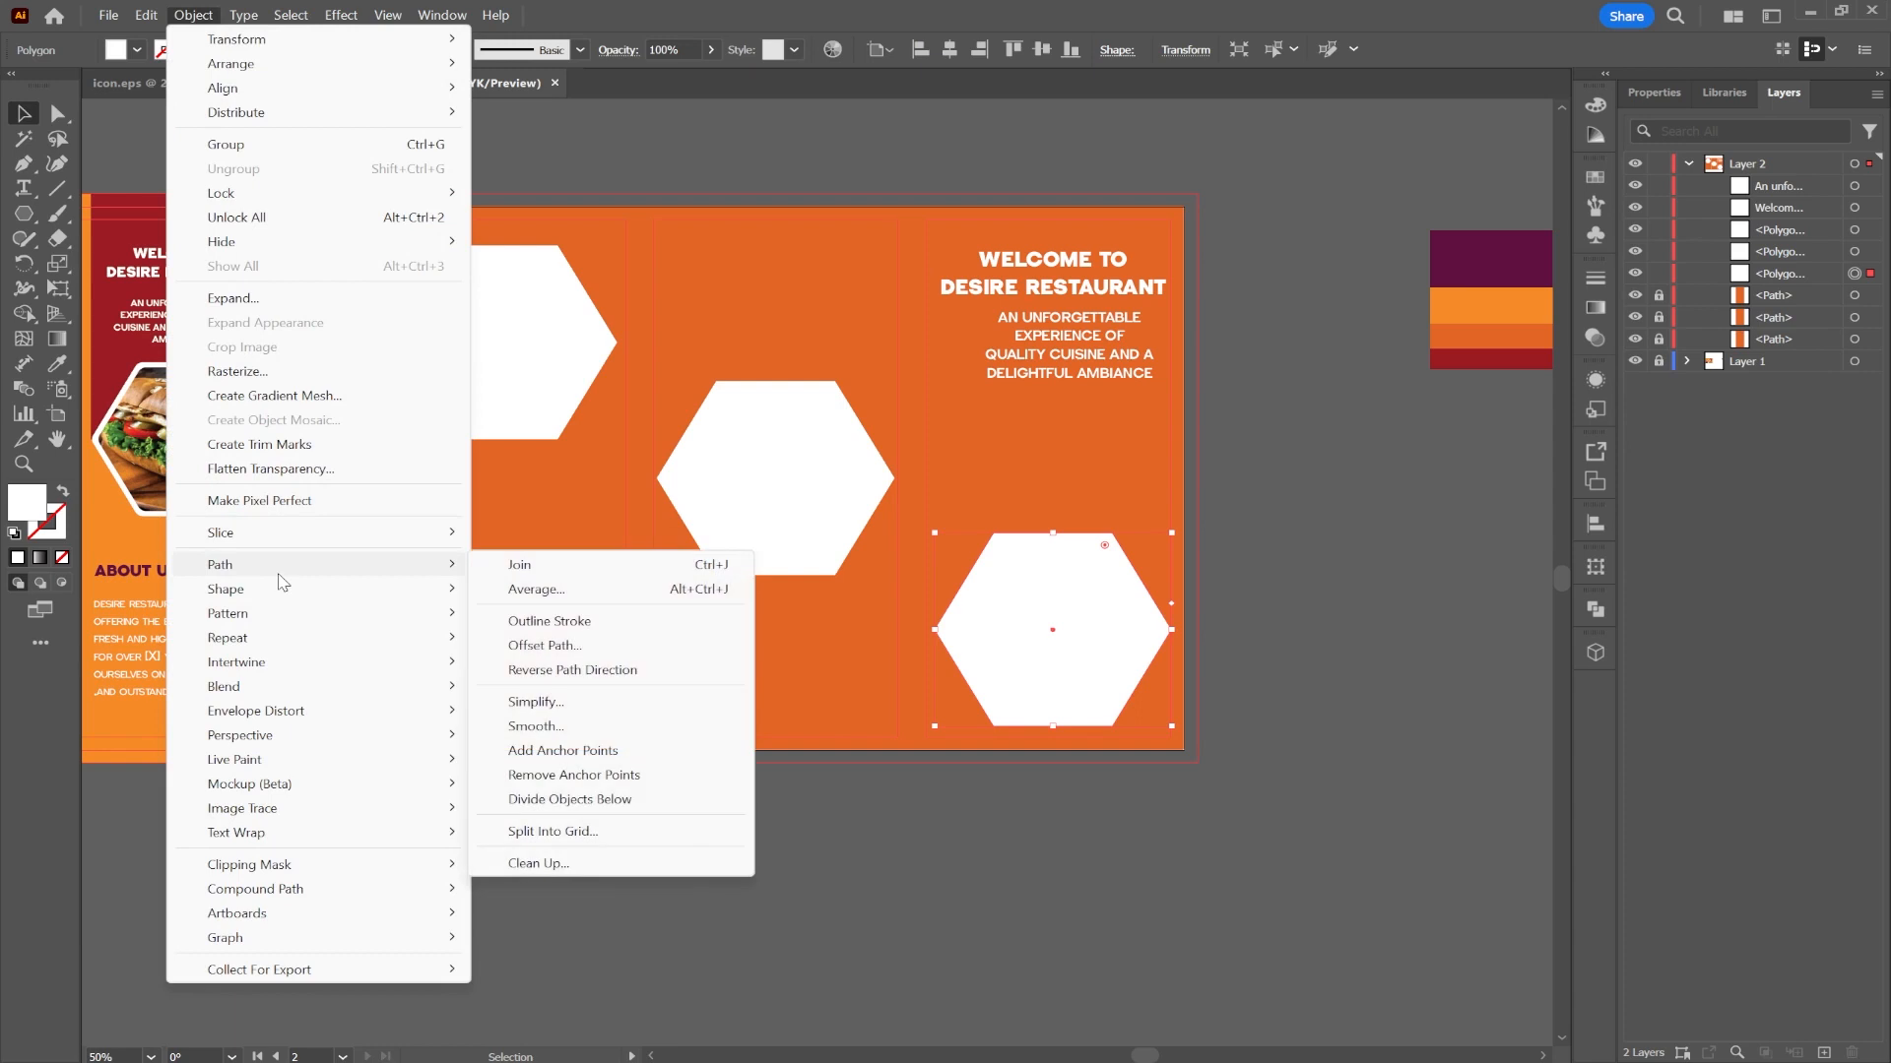
- Select all three white hexagons on the second artboard and offset their paths by -3 mm
click(1004, 626)
shift+click(788, 502)
shift+click(574, 368)
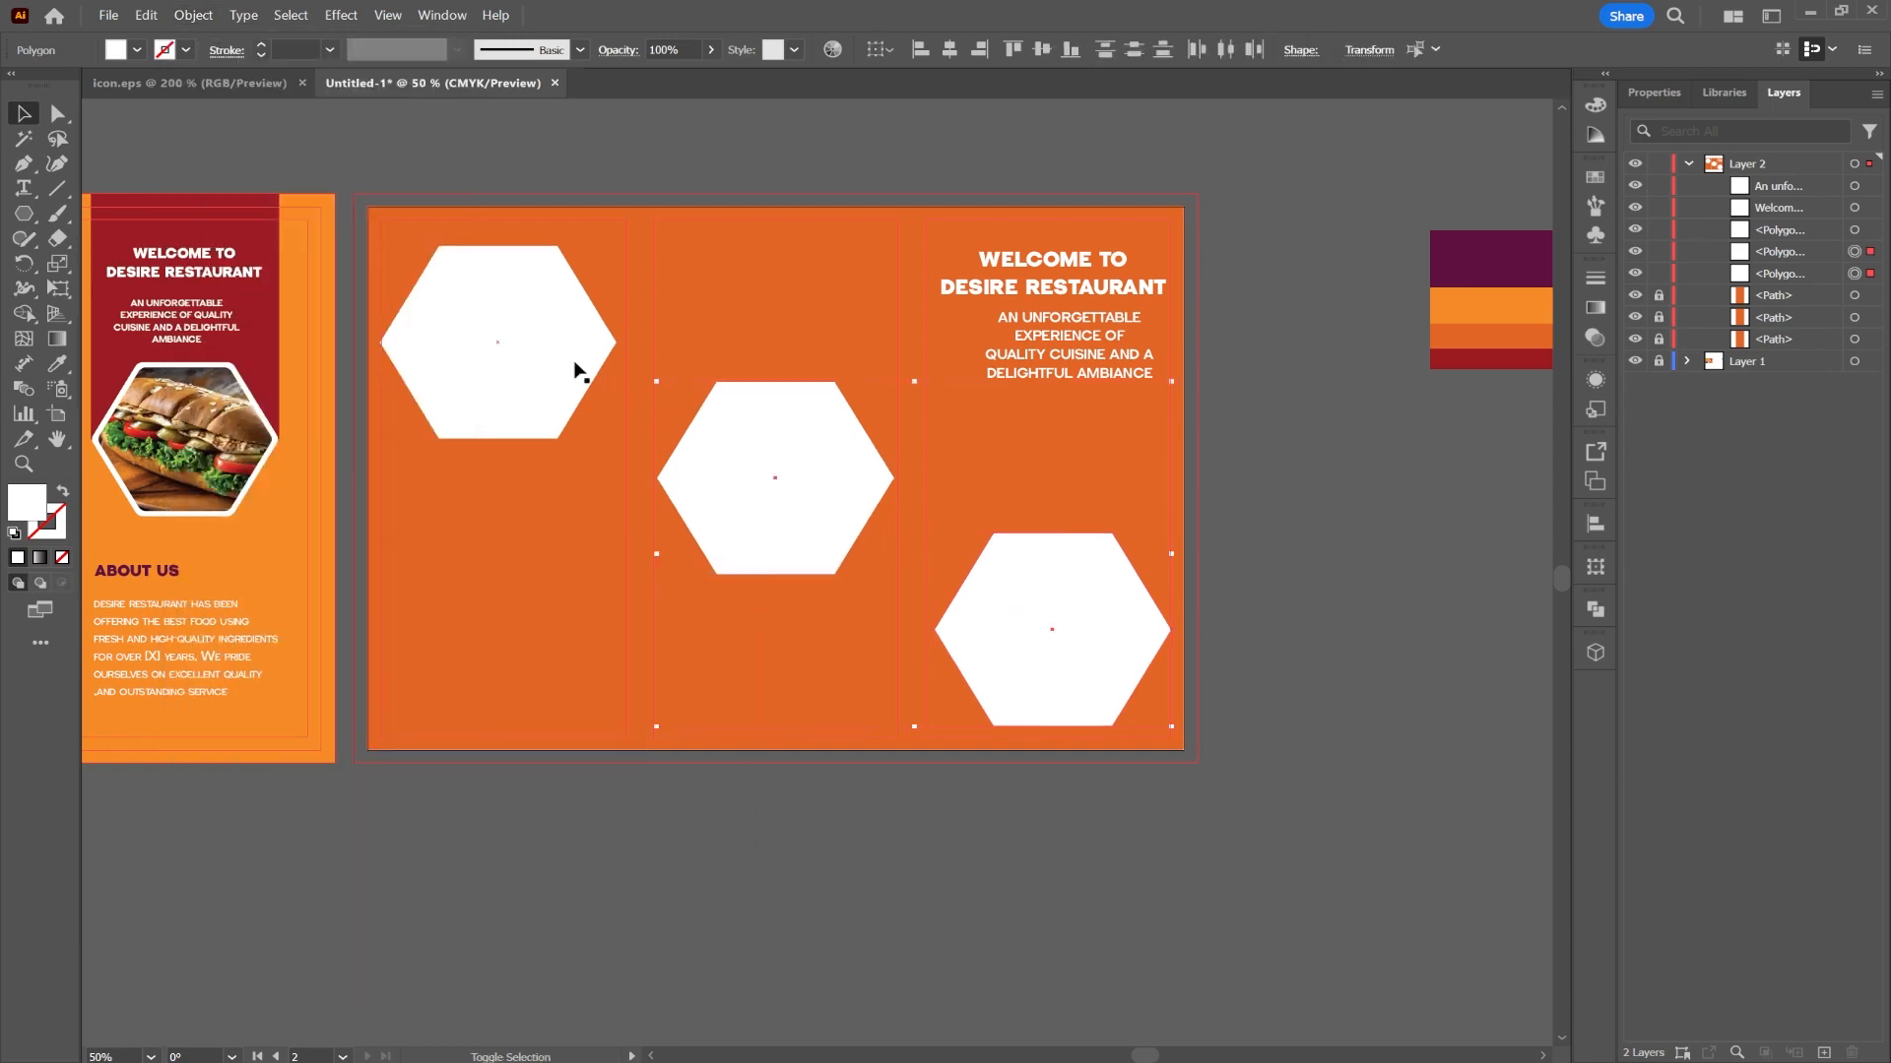
click(193, 15)
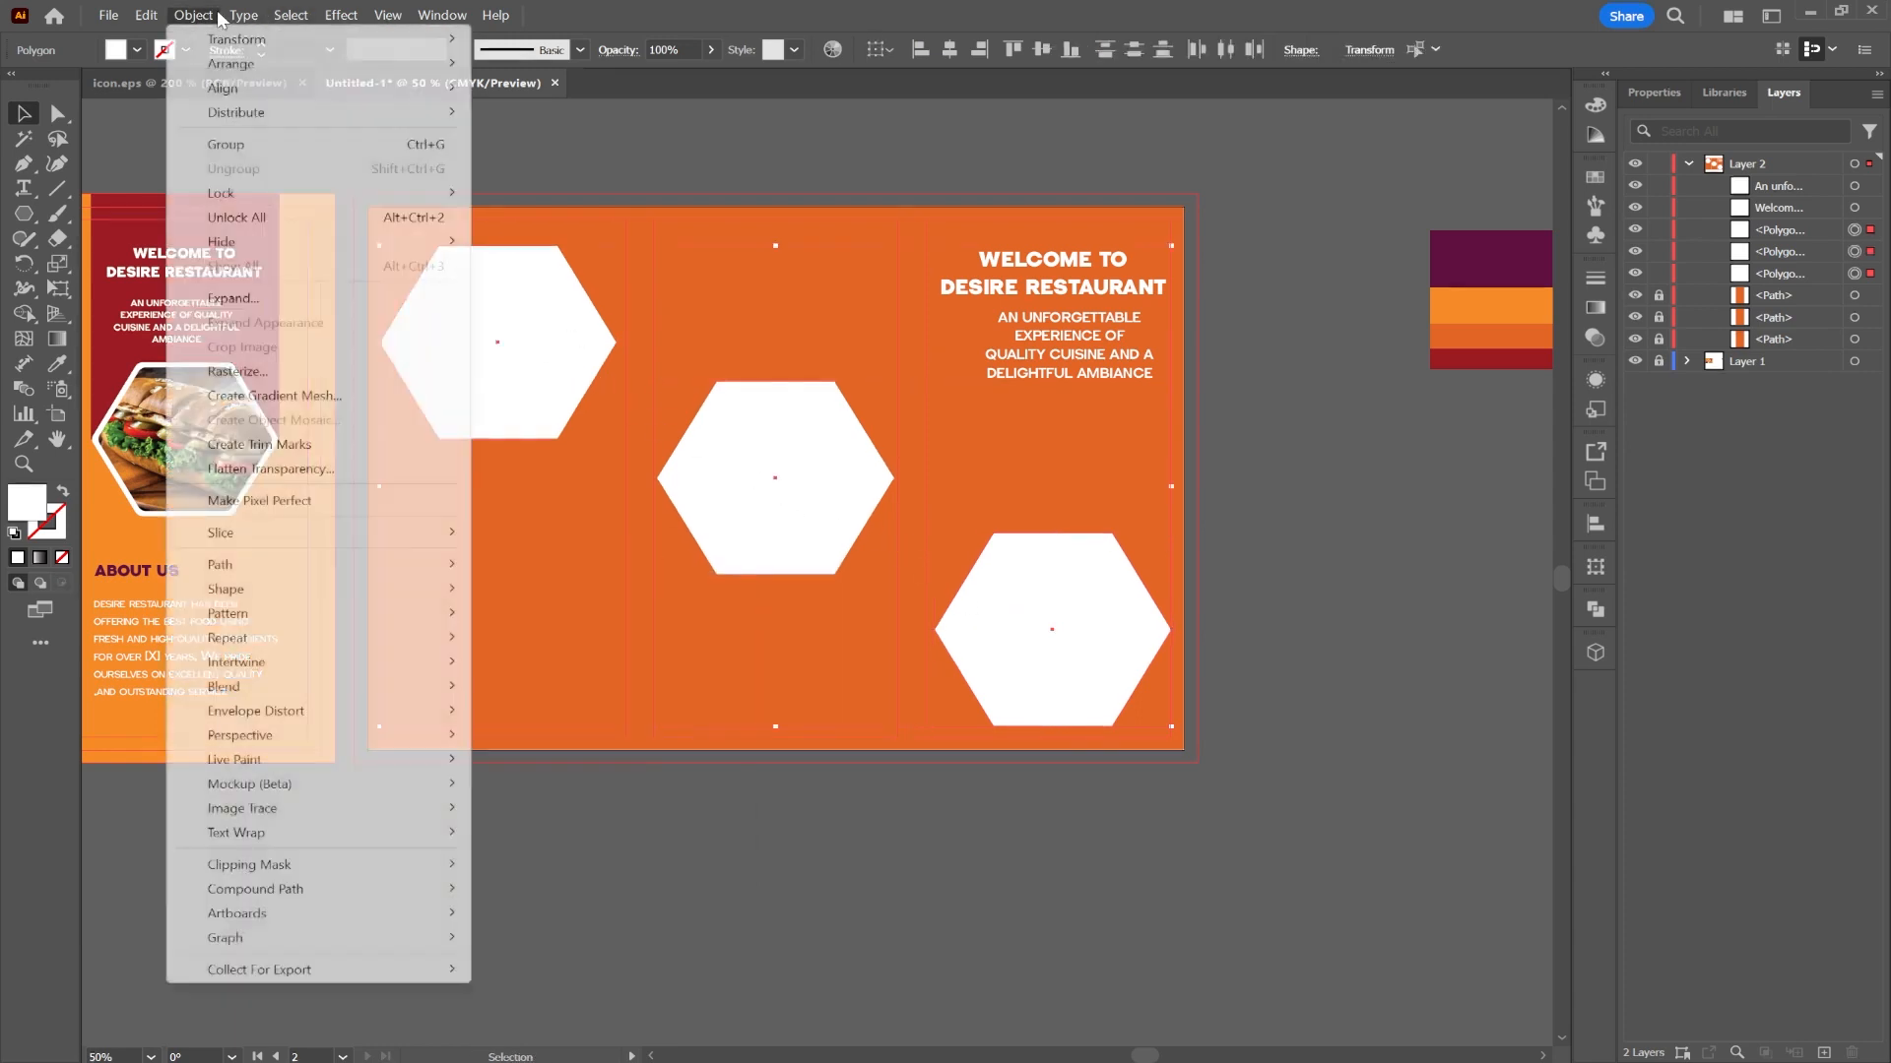
mouse_move(279, 565)
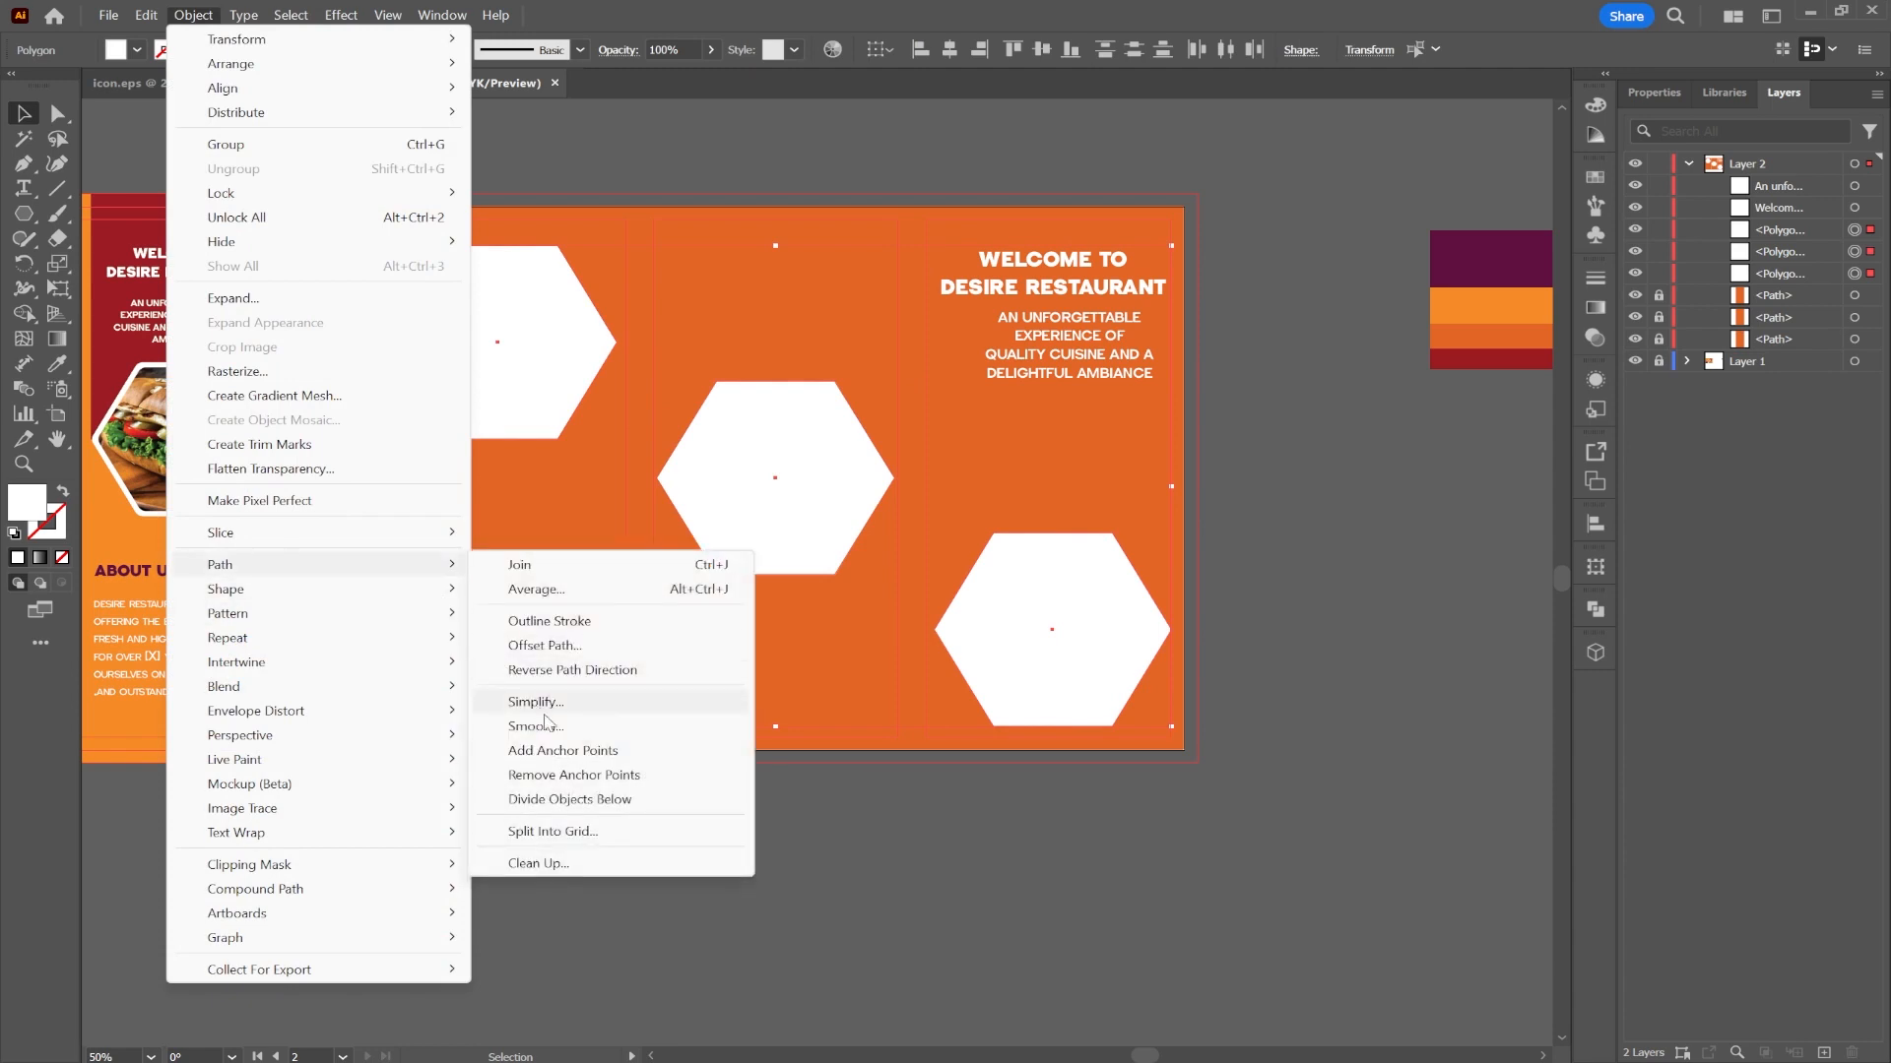
click(566, 650)
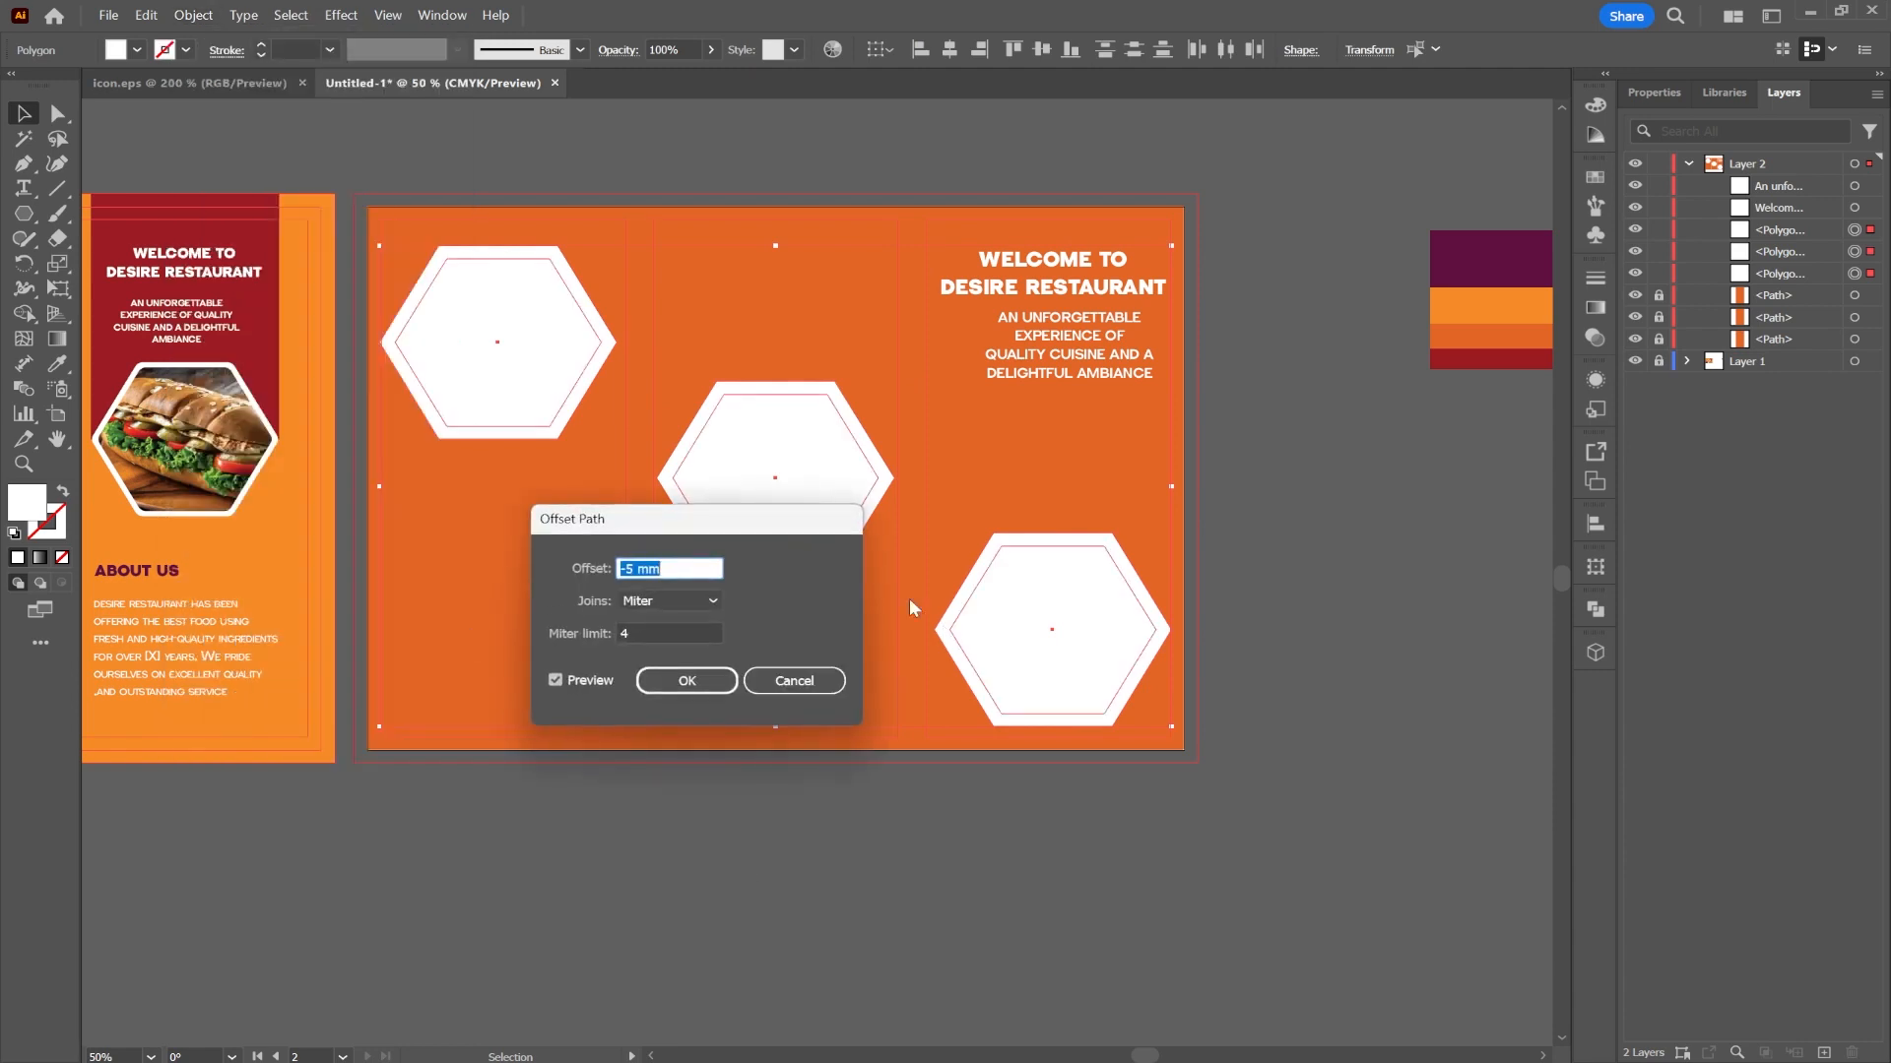
key(Up)
key(Up)
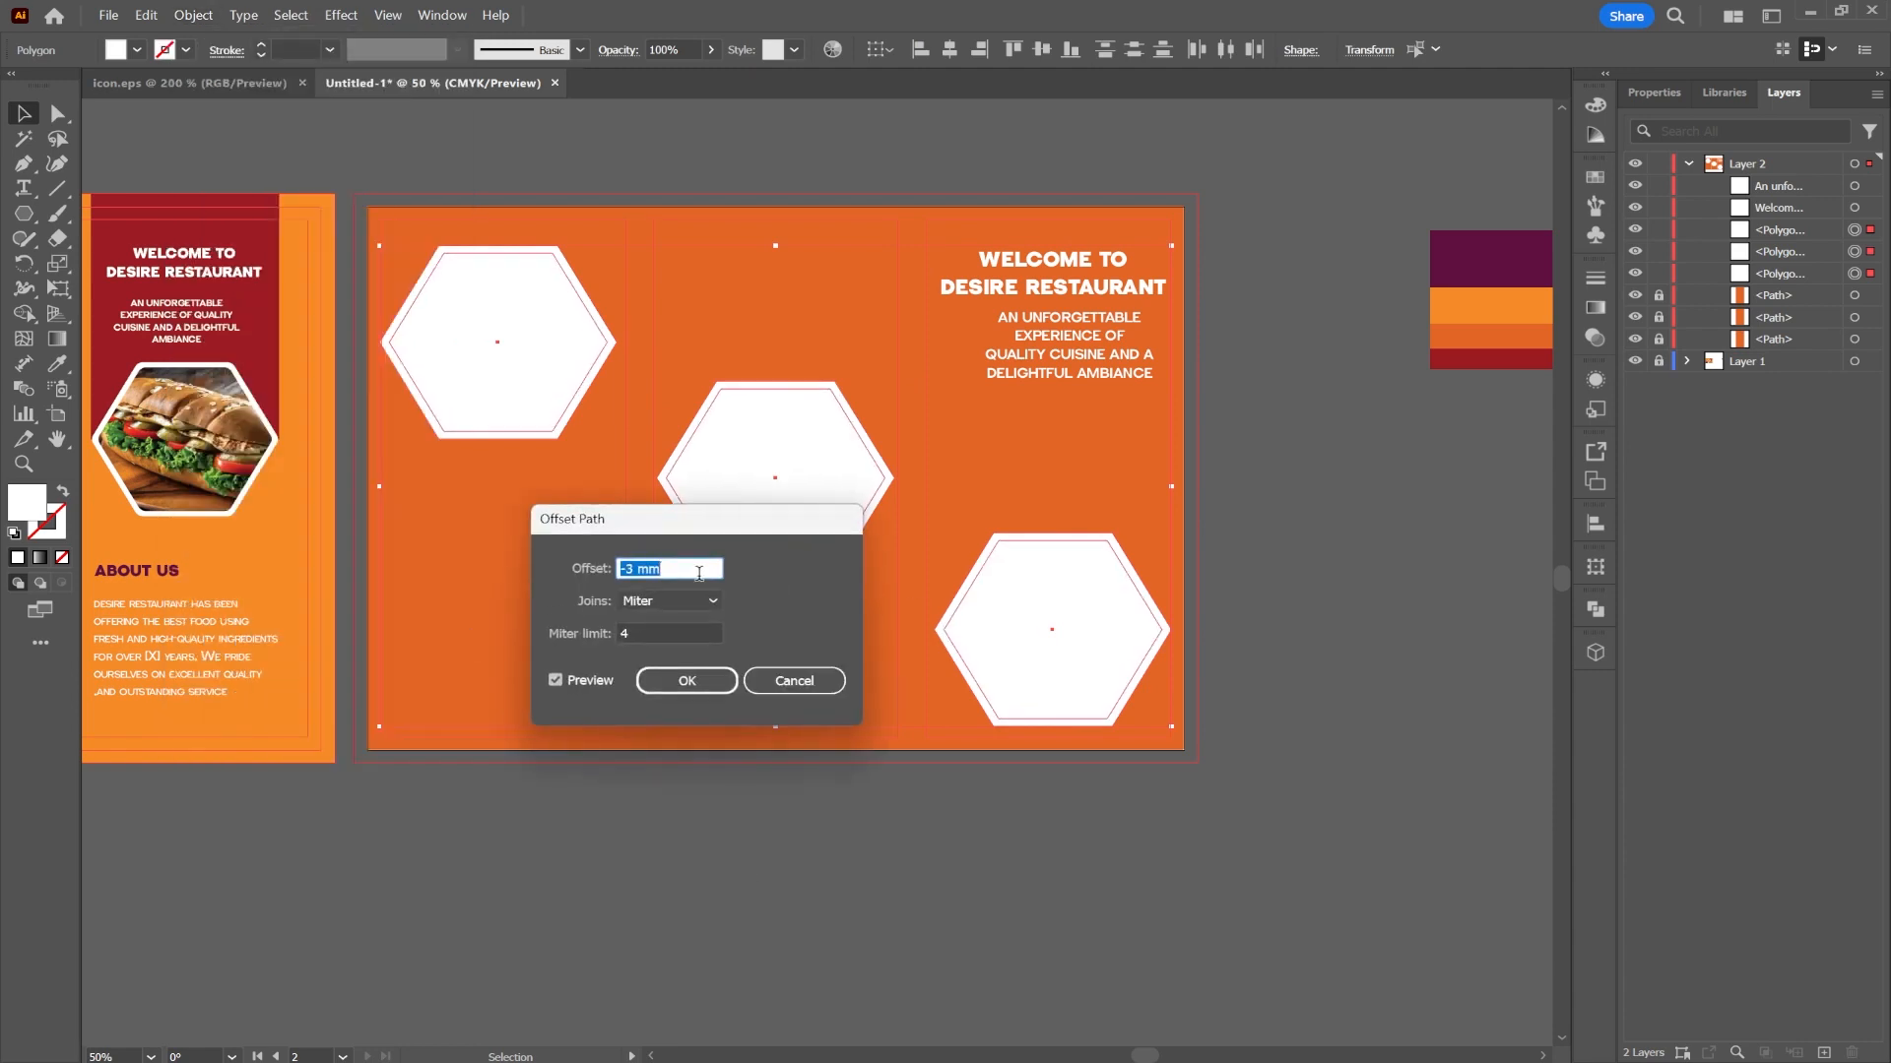
click(680, 679)
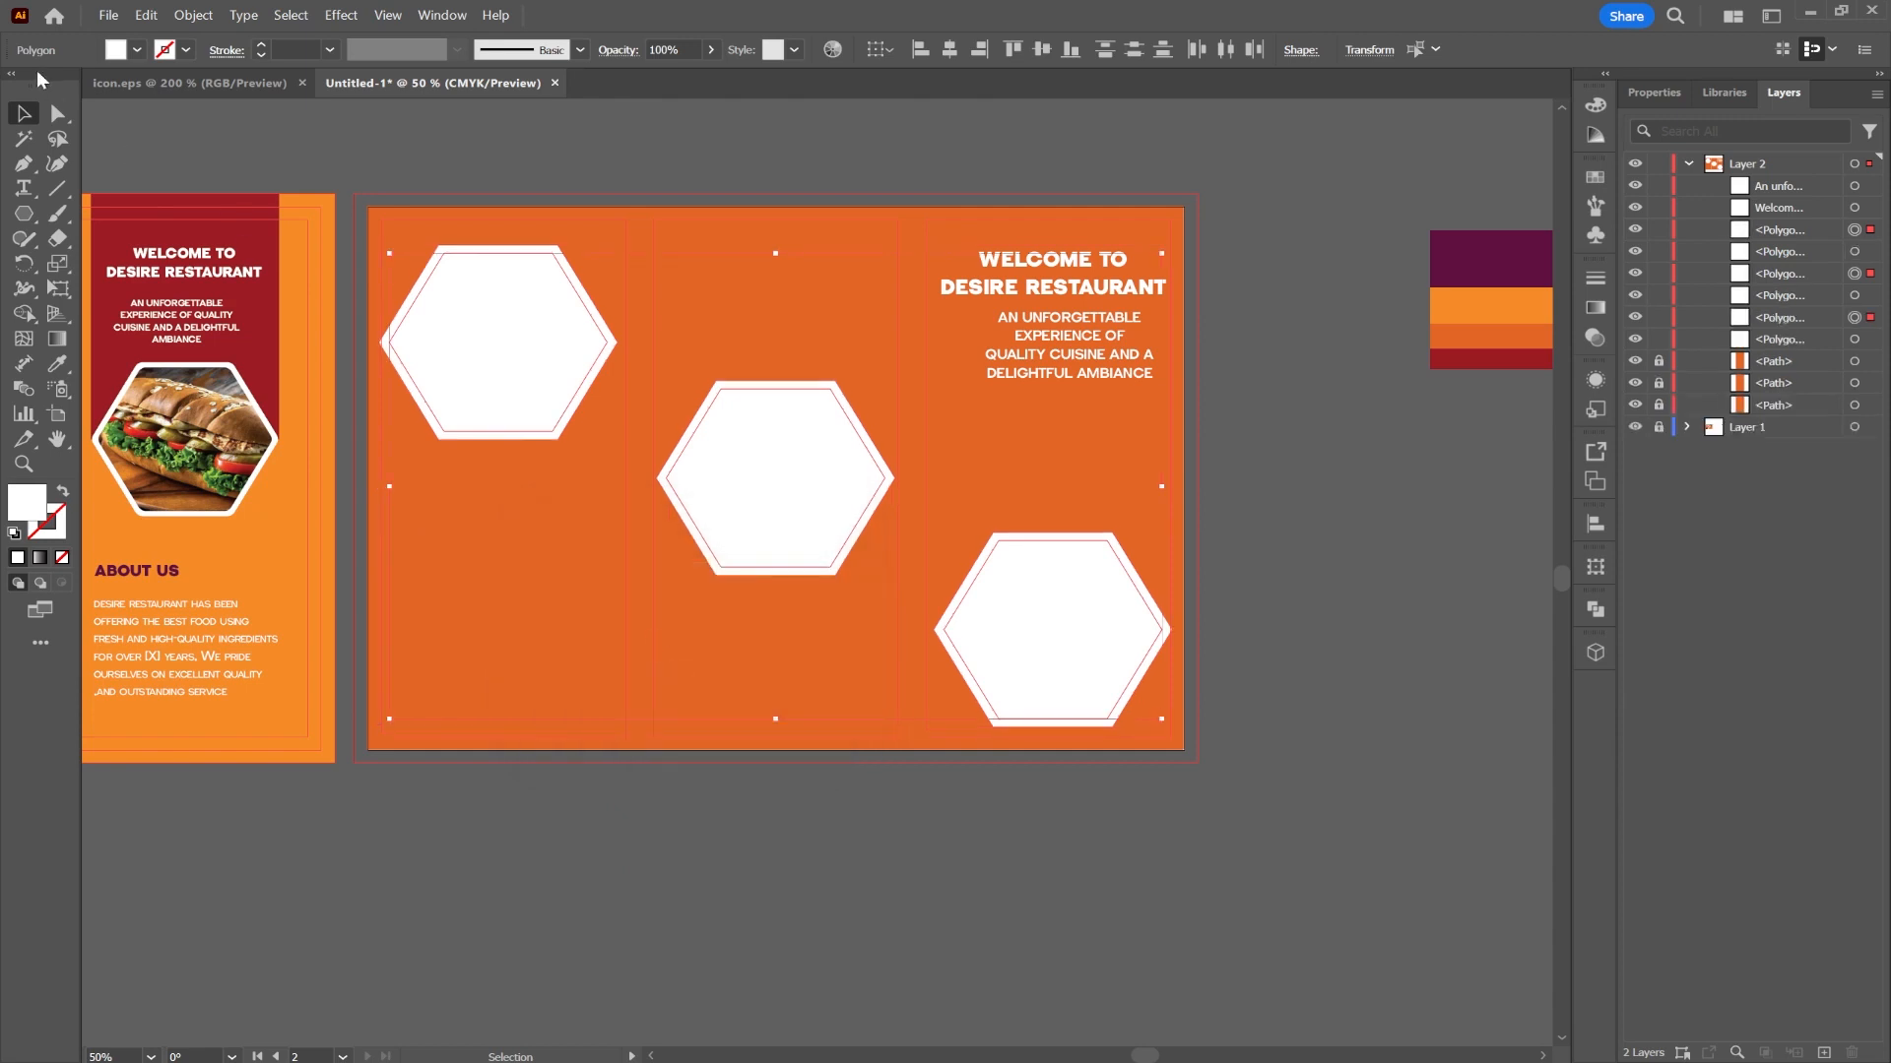
- Try rounding the corners of the three inset hexagons by about 1.7 mm, and undo it
click(56, 115)
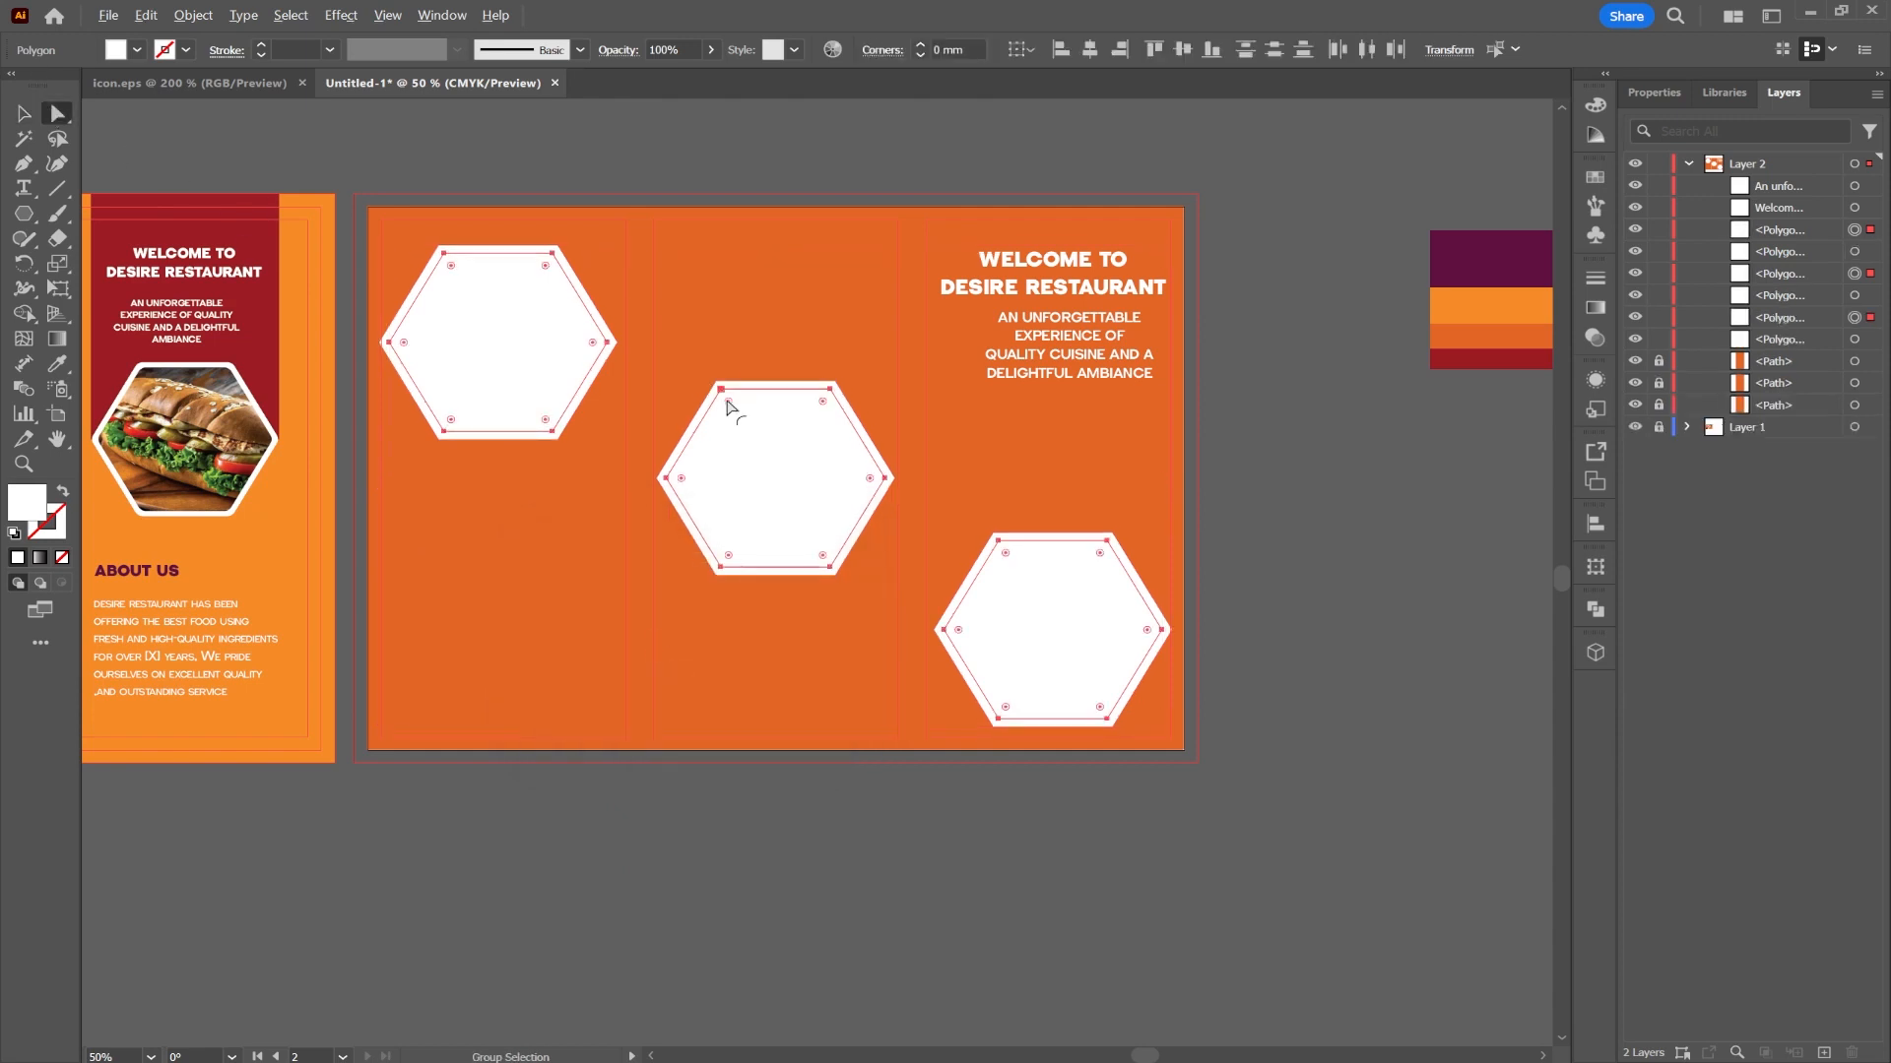
scroll(729, 406, up, 4)
drag(715, 366, 719, 370)
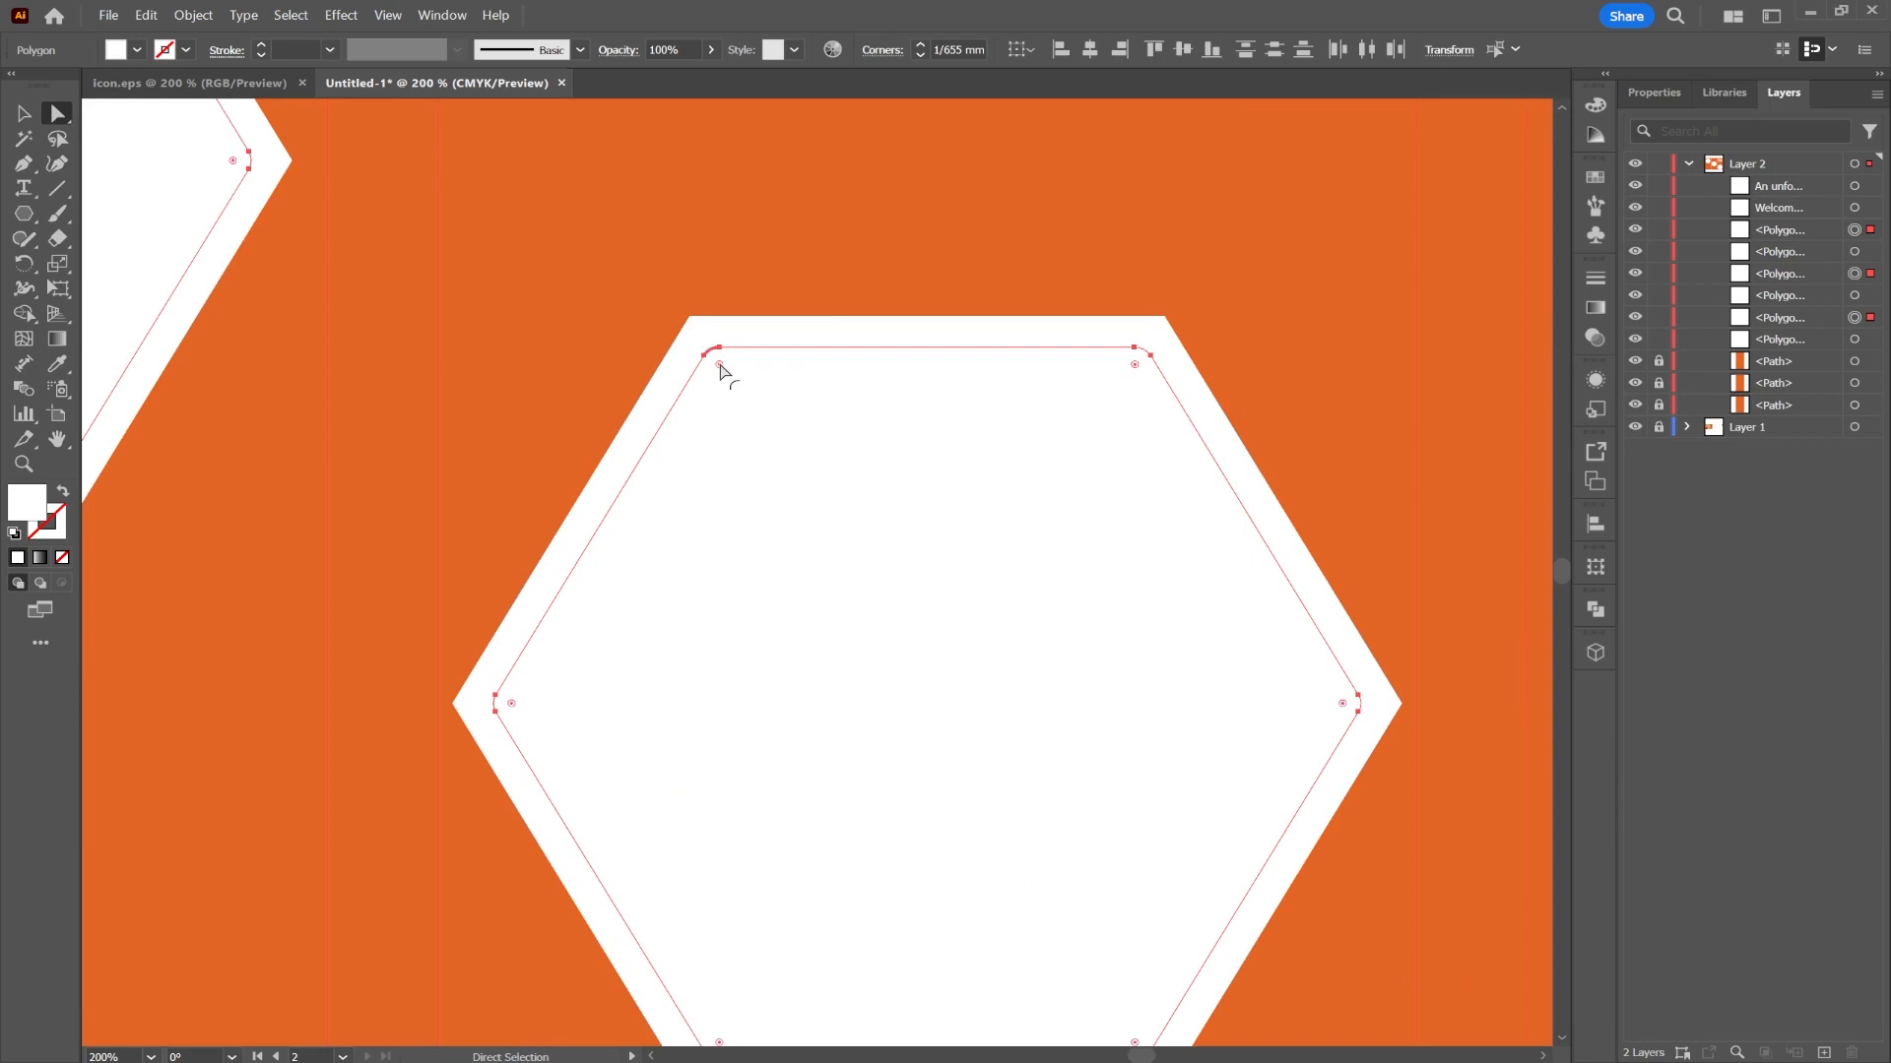
key(ctrl)
key(ctrl+z)
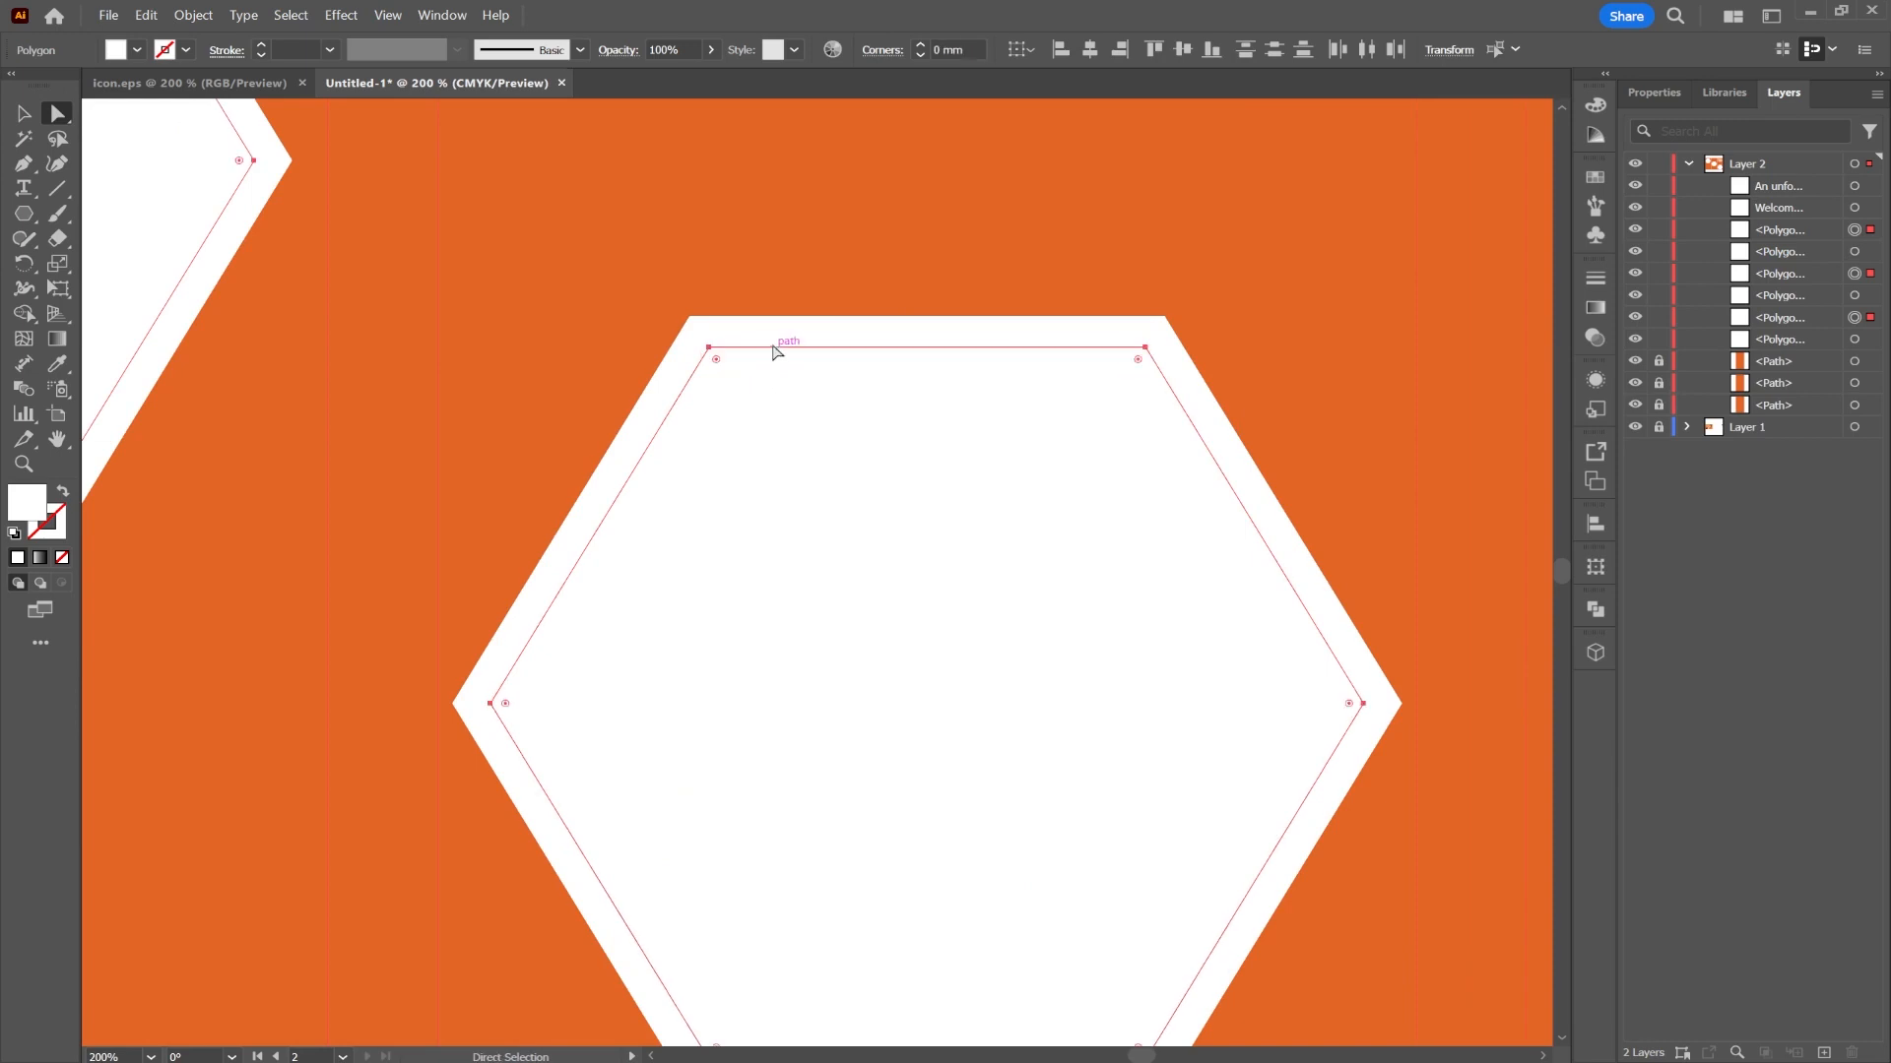
scroll(827, 388, down, 3)
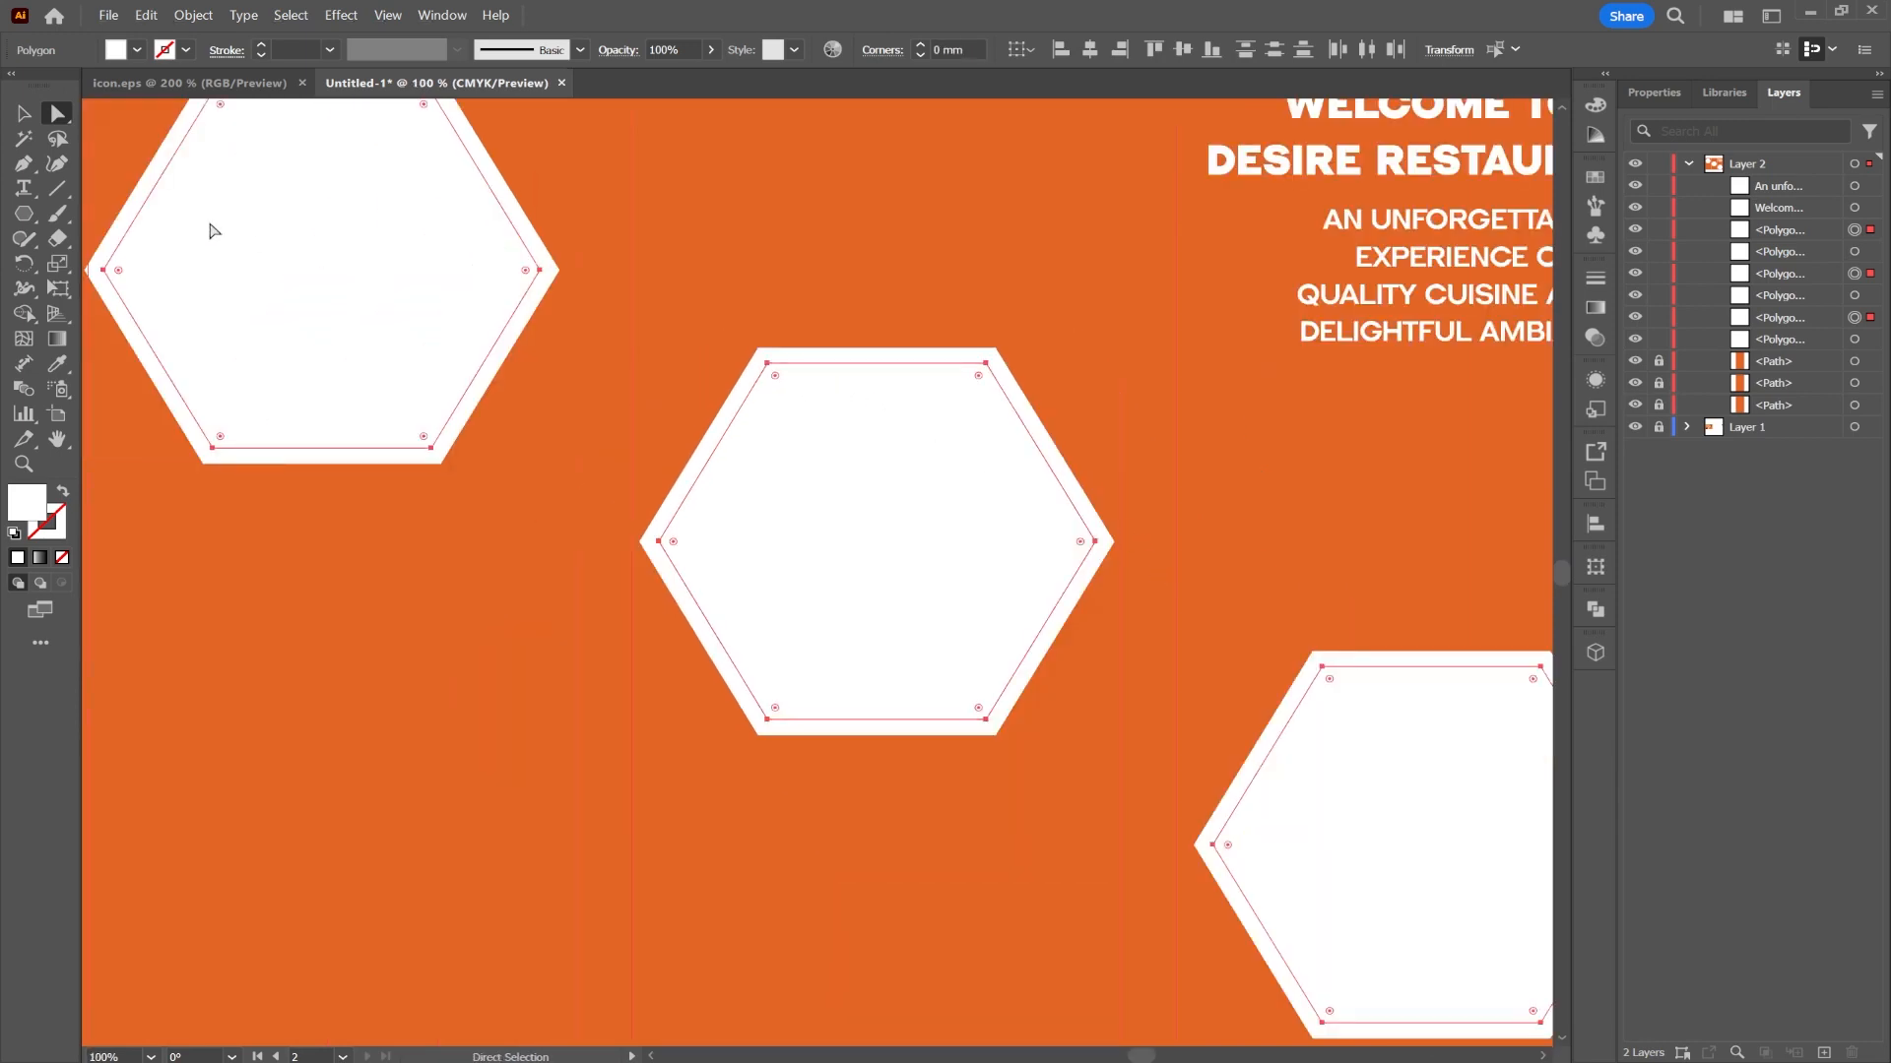
click(25, 115)
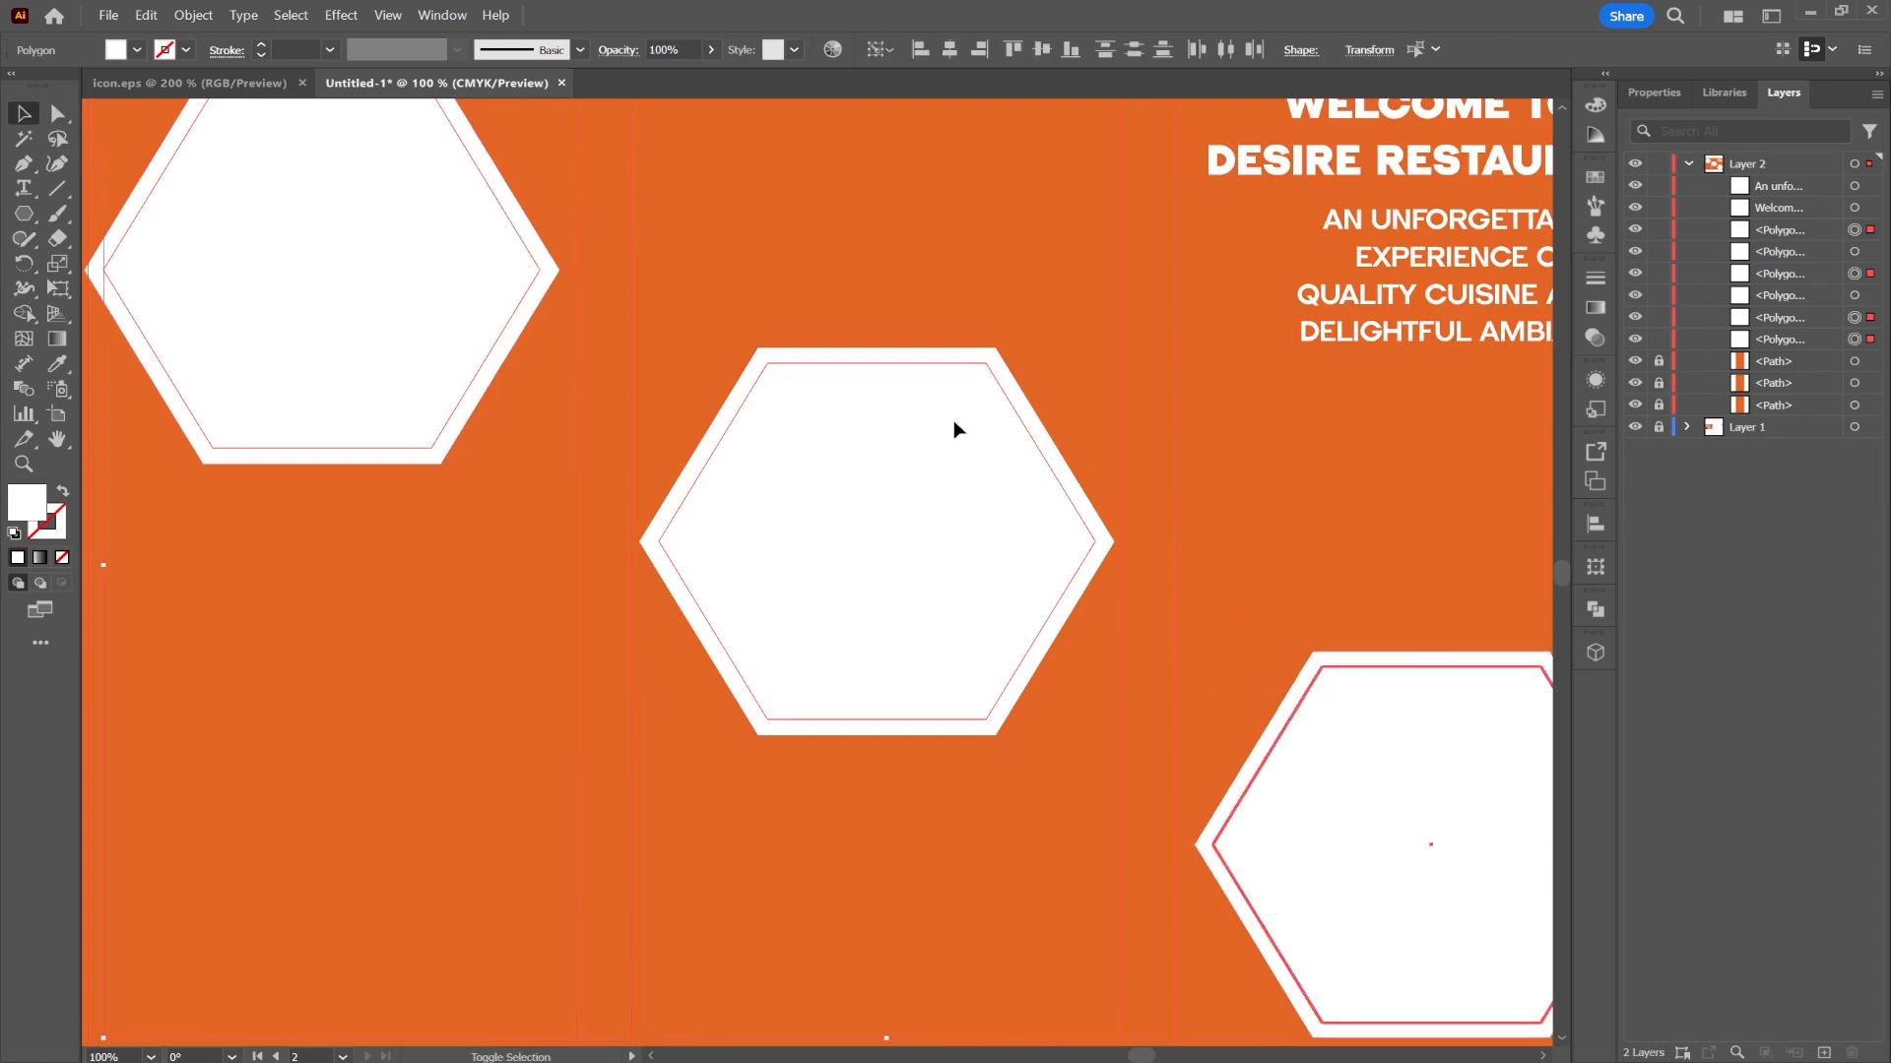
click(878, 430)
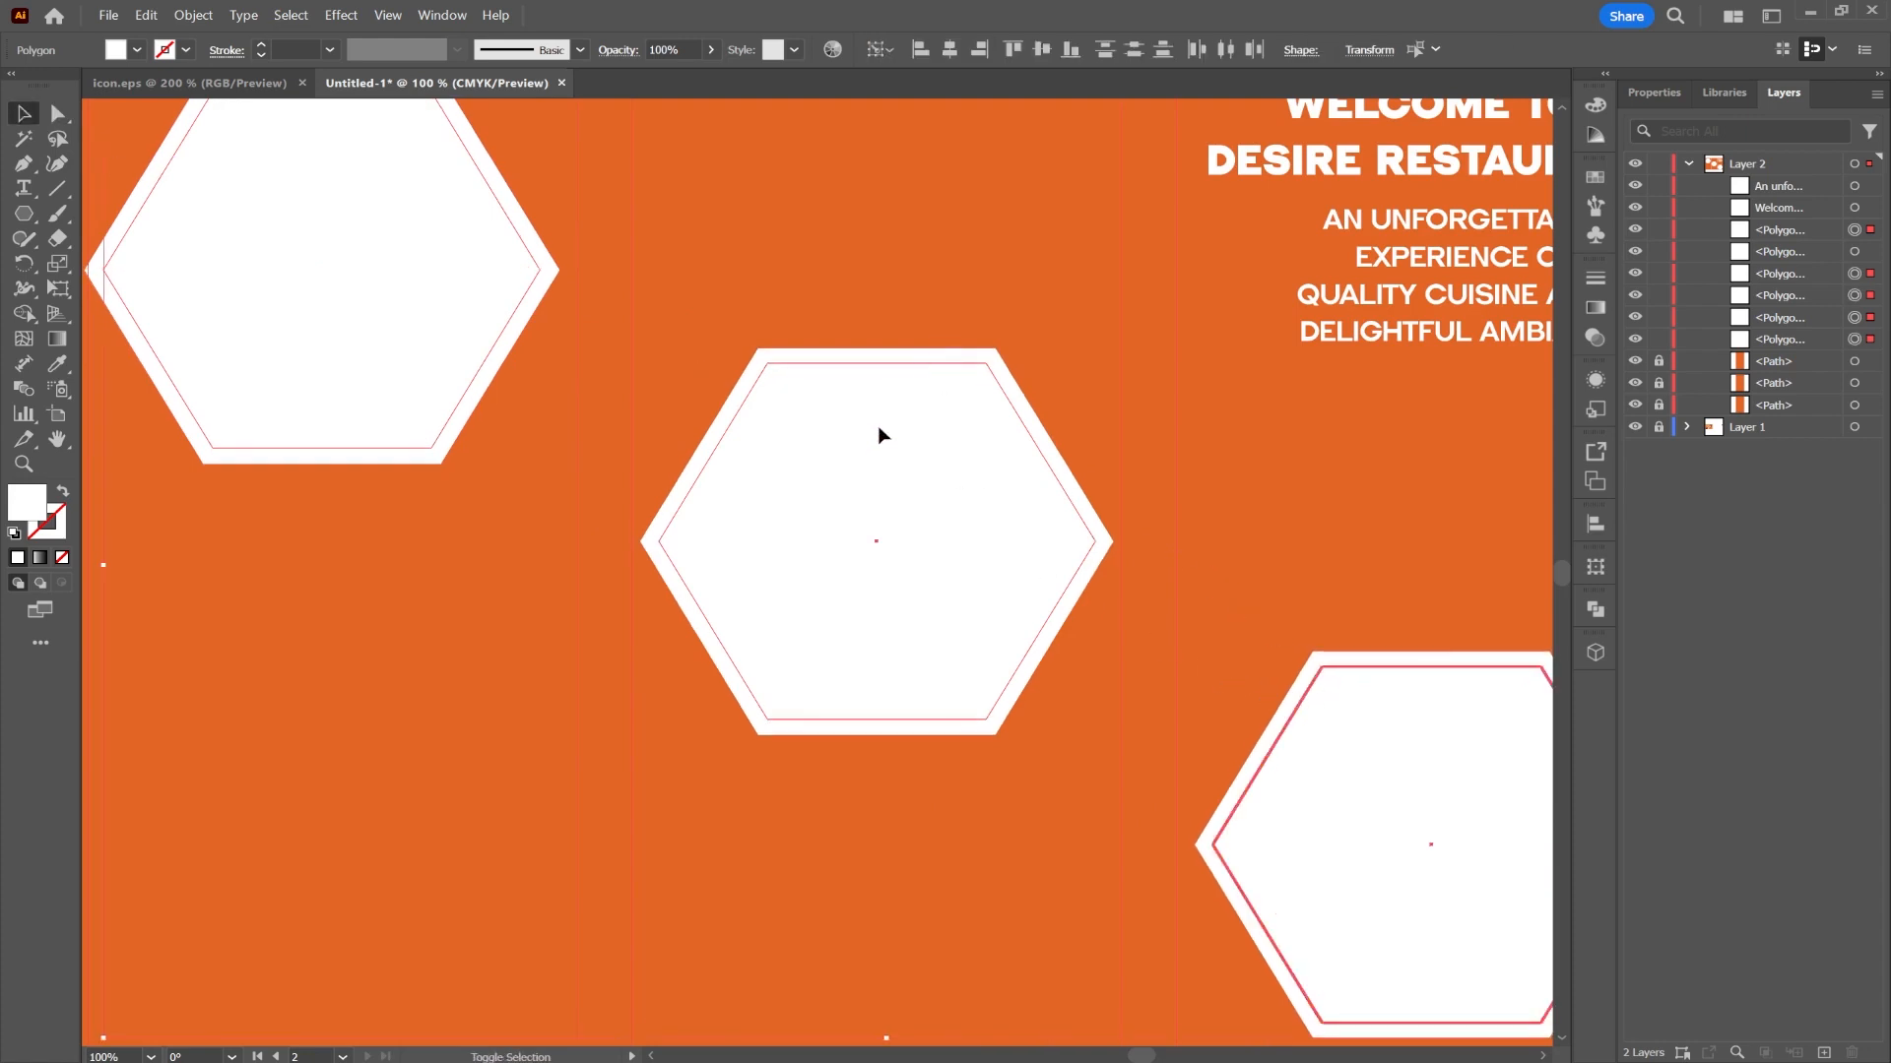
shift+click(546, 268)
shift+click(537, 293)
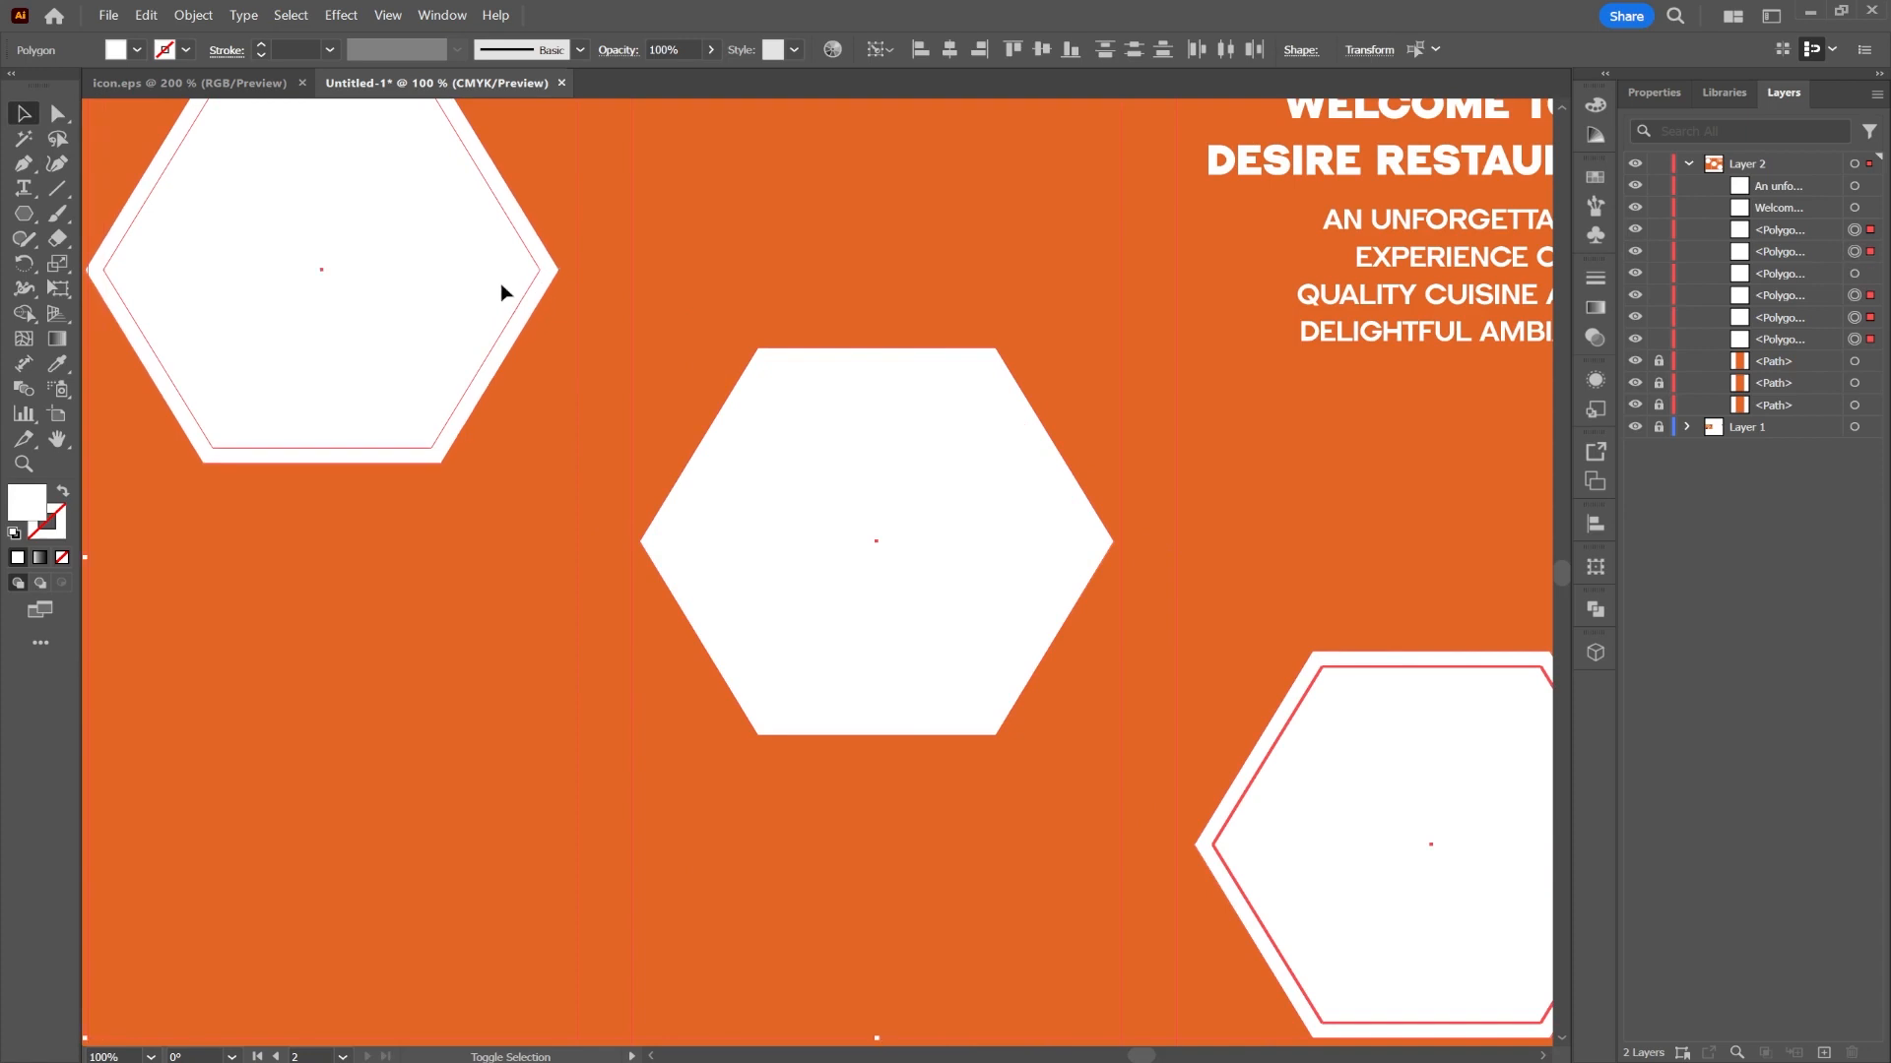
shift+click(501, 285)
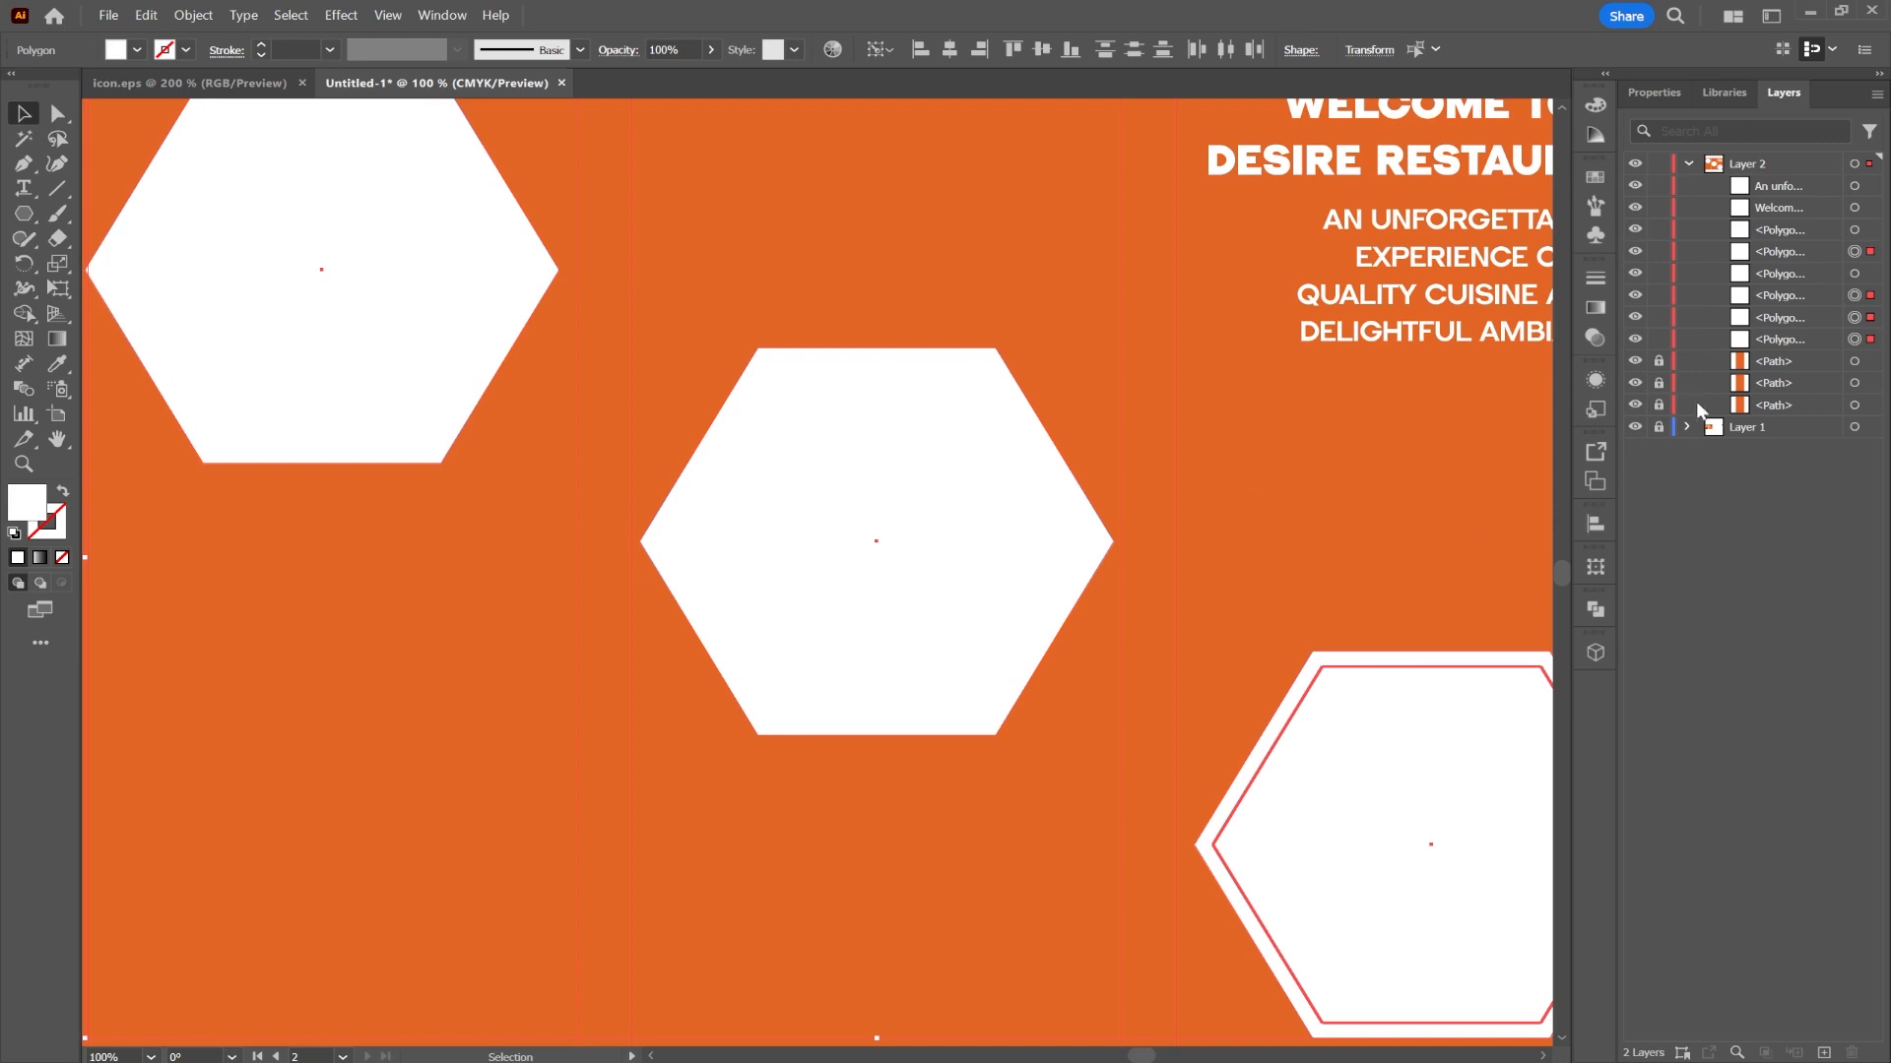
click(1870, 274)
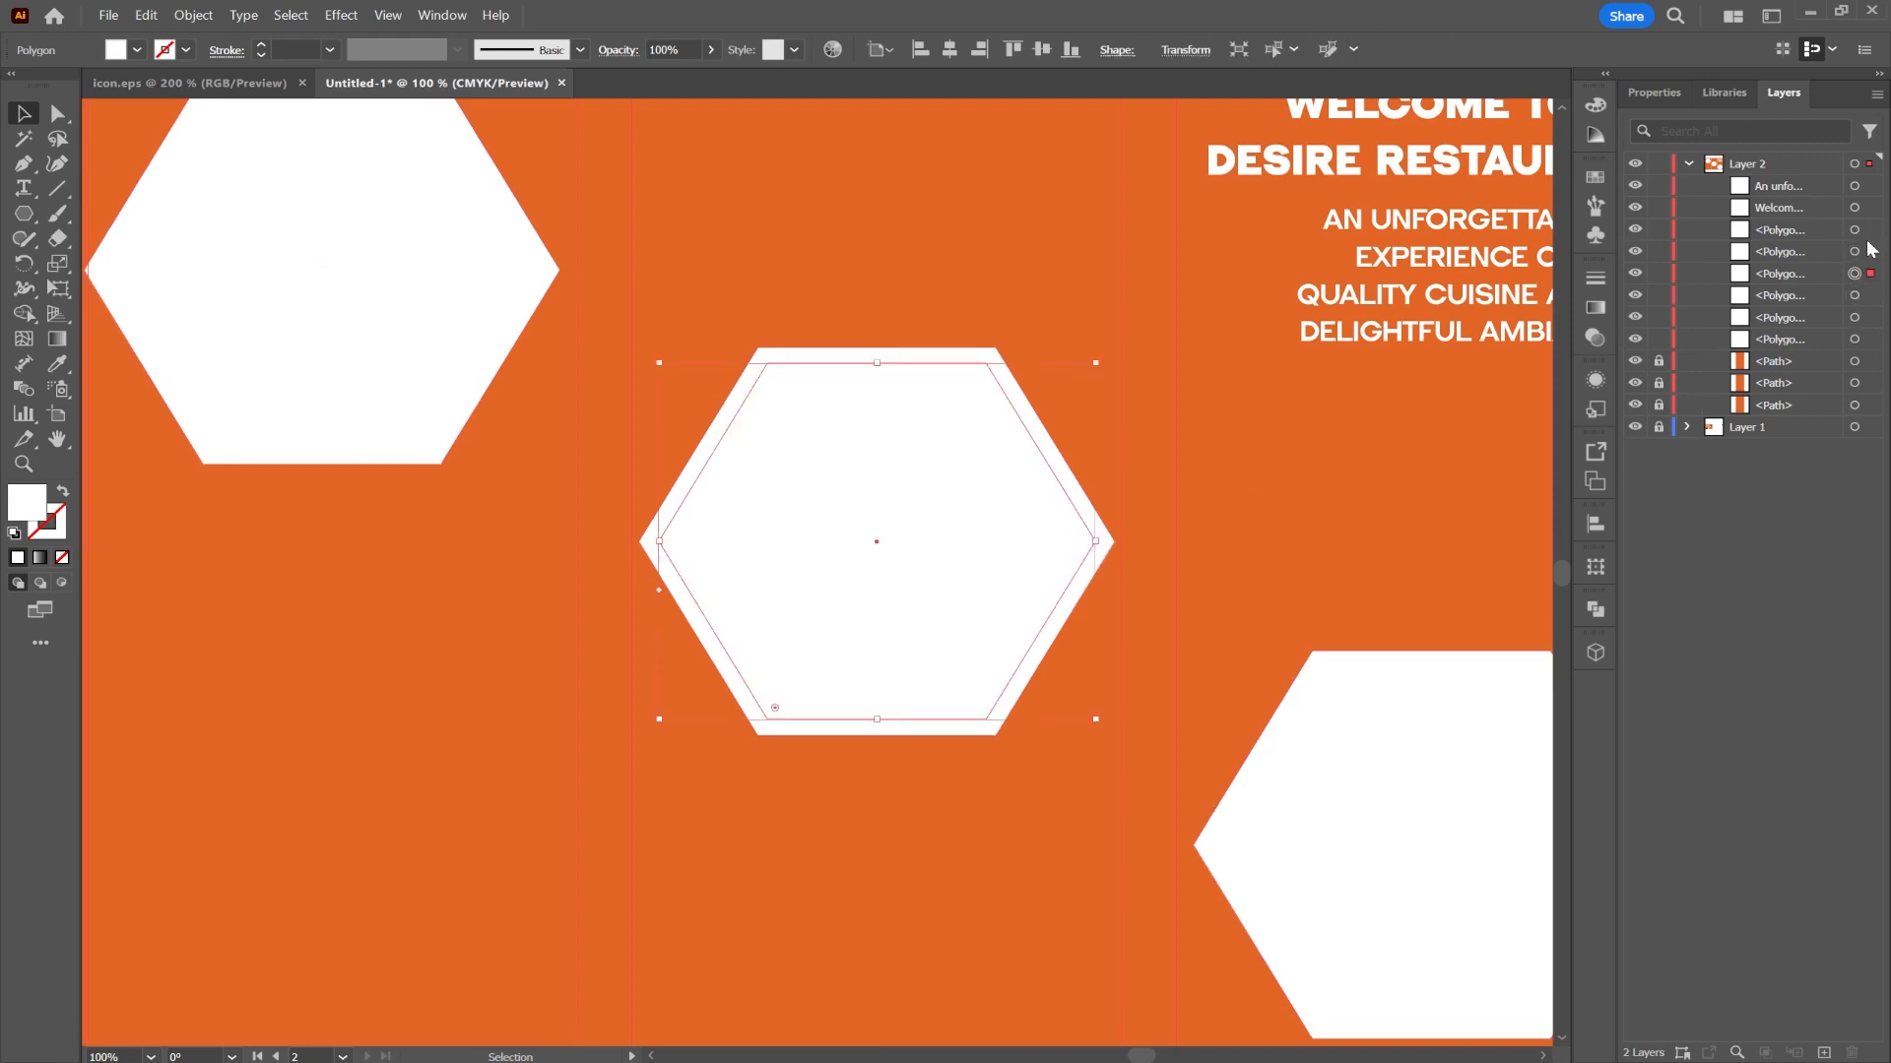
click(1301, 617)
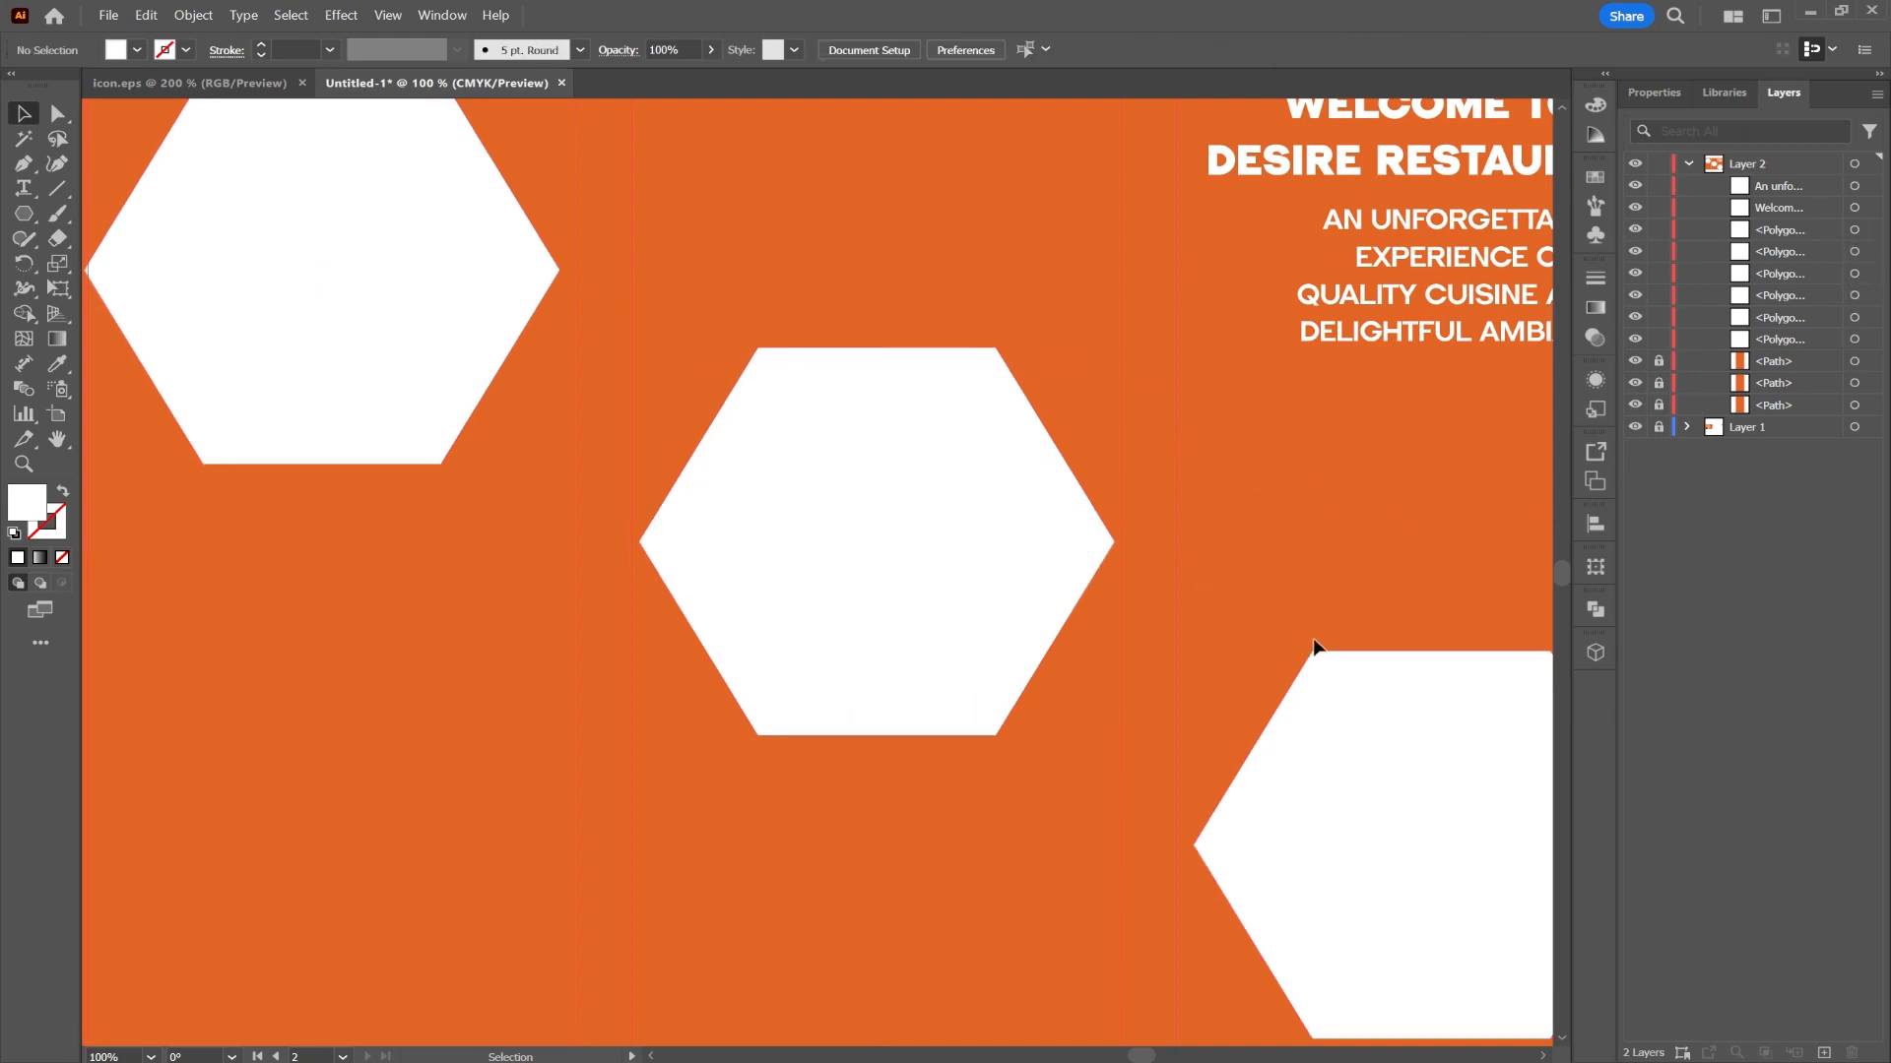
- Select all six outer and inset hexagons and round their corners together by about 1.9 mm
click(1368, 671)
shift+click(1374, 706)
shift+click(936, 545)
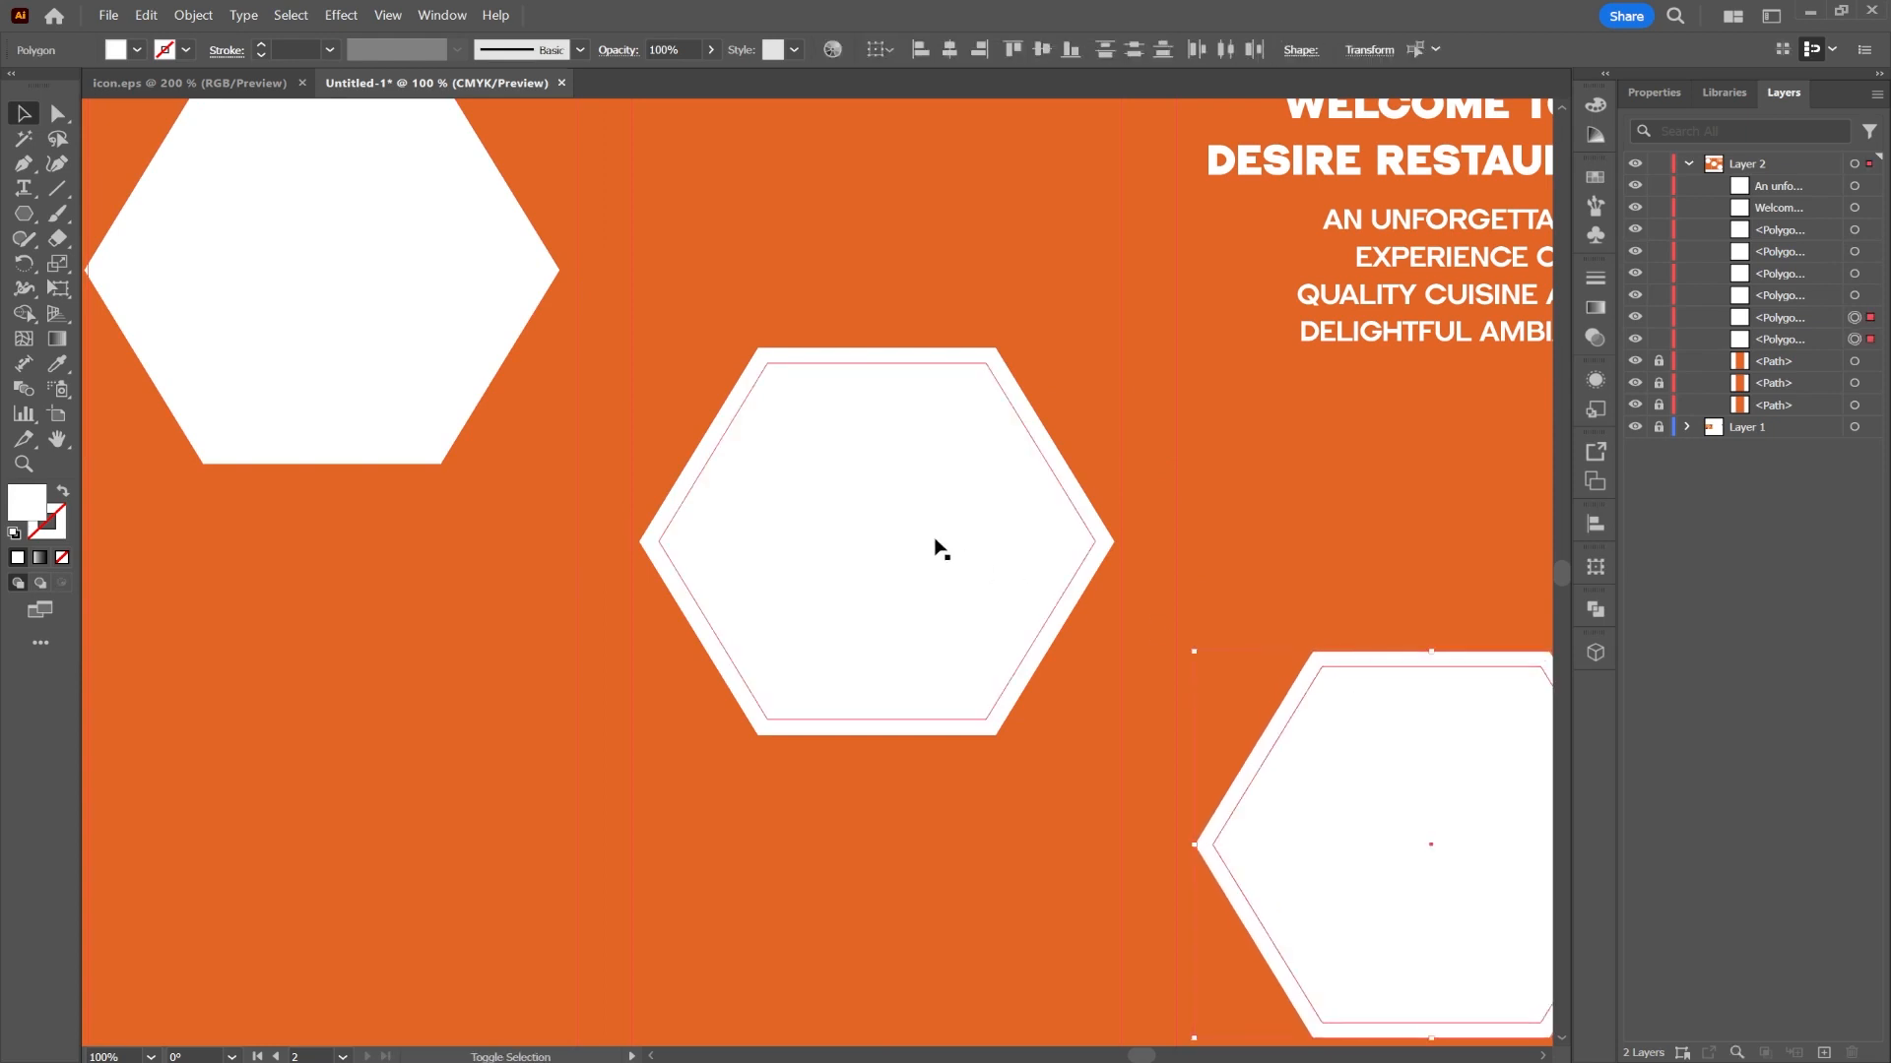
shift+click(471, 295)
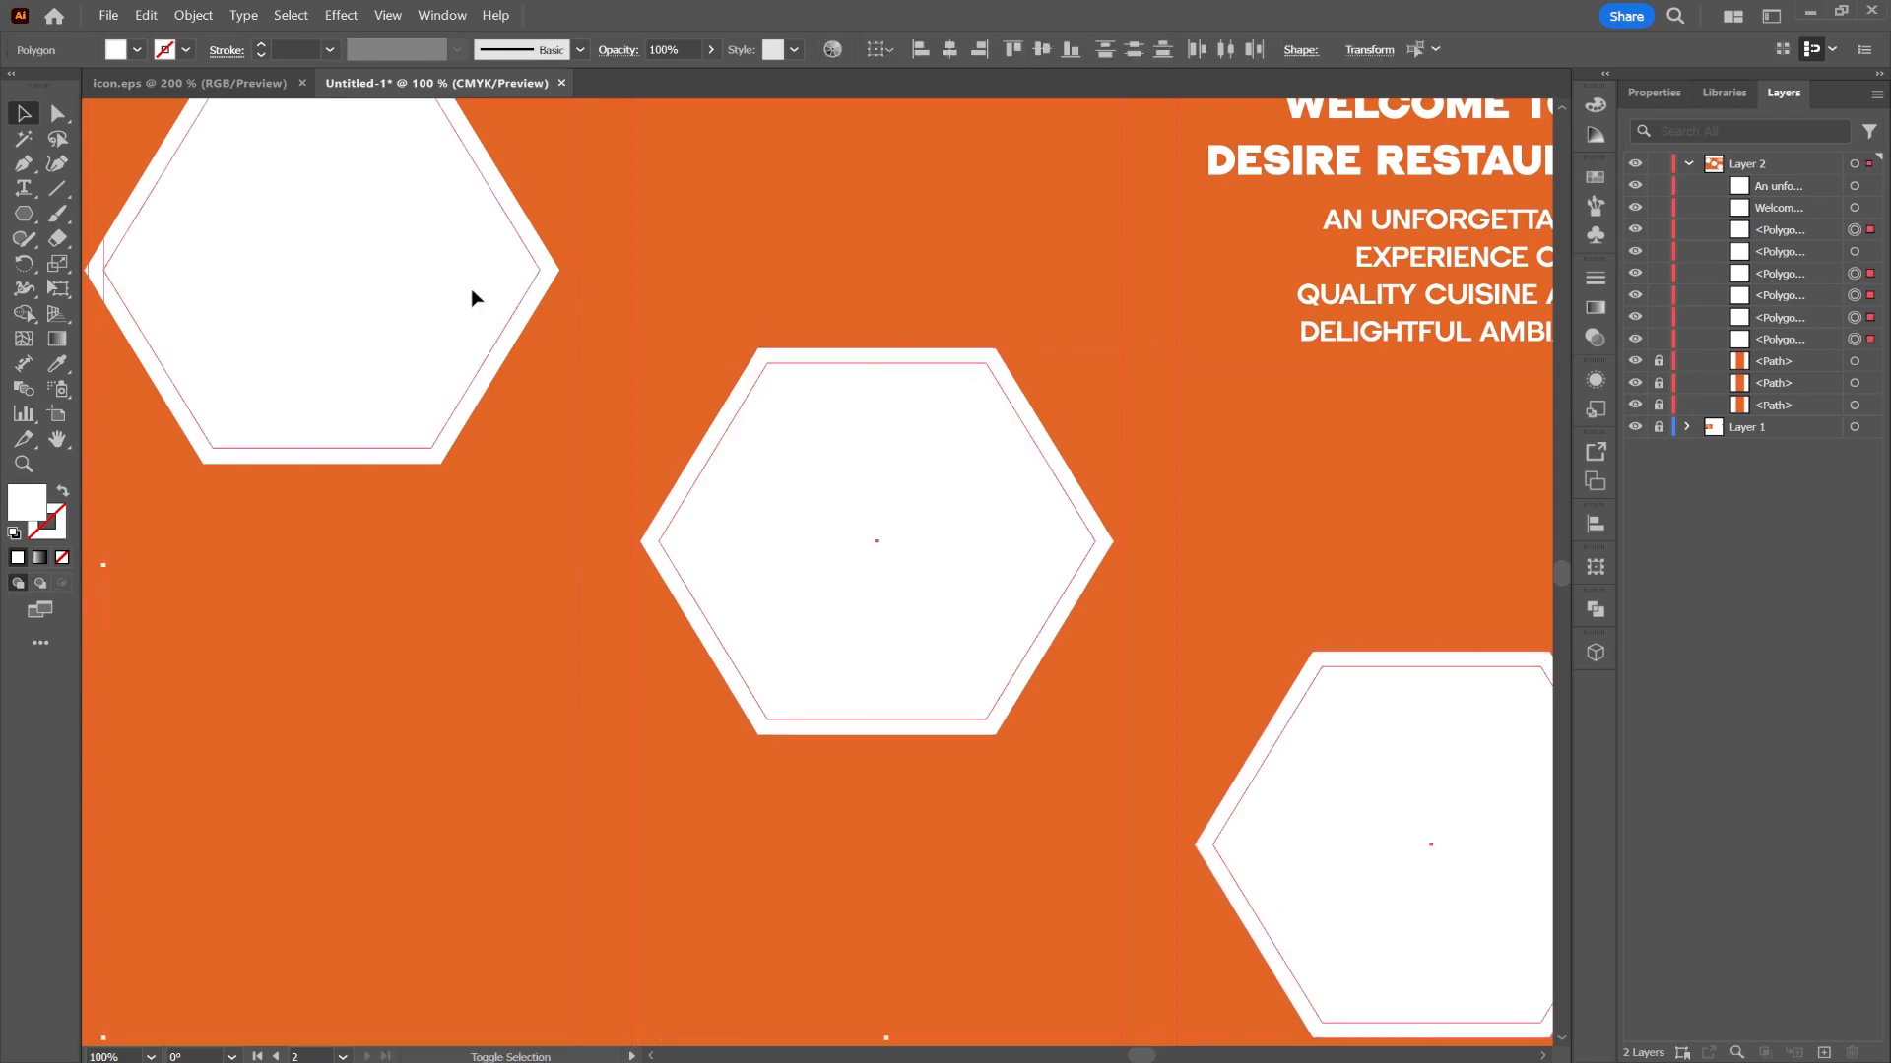
shift+click(525, 257)
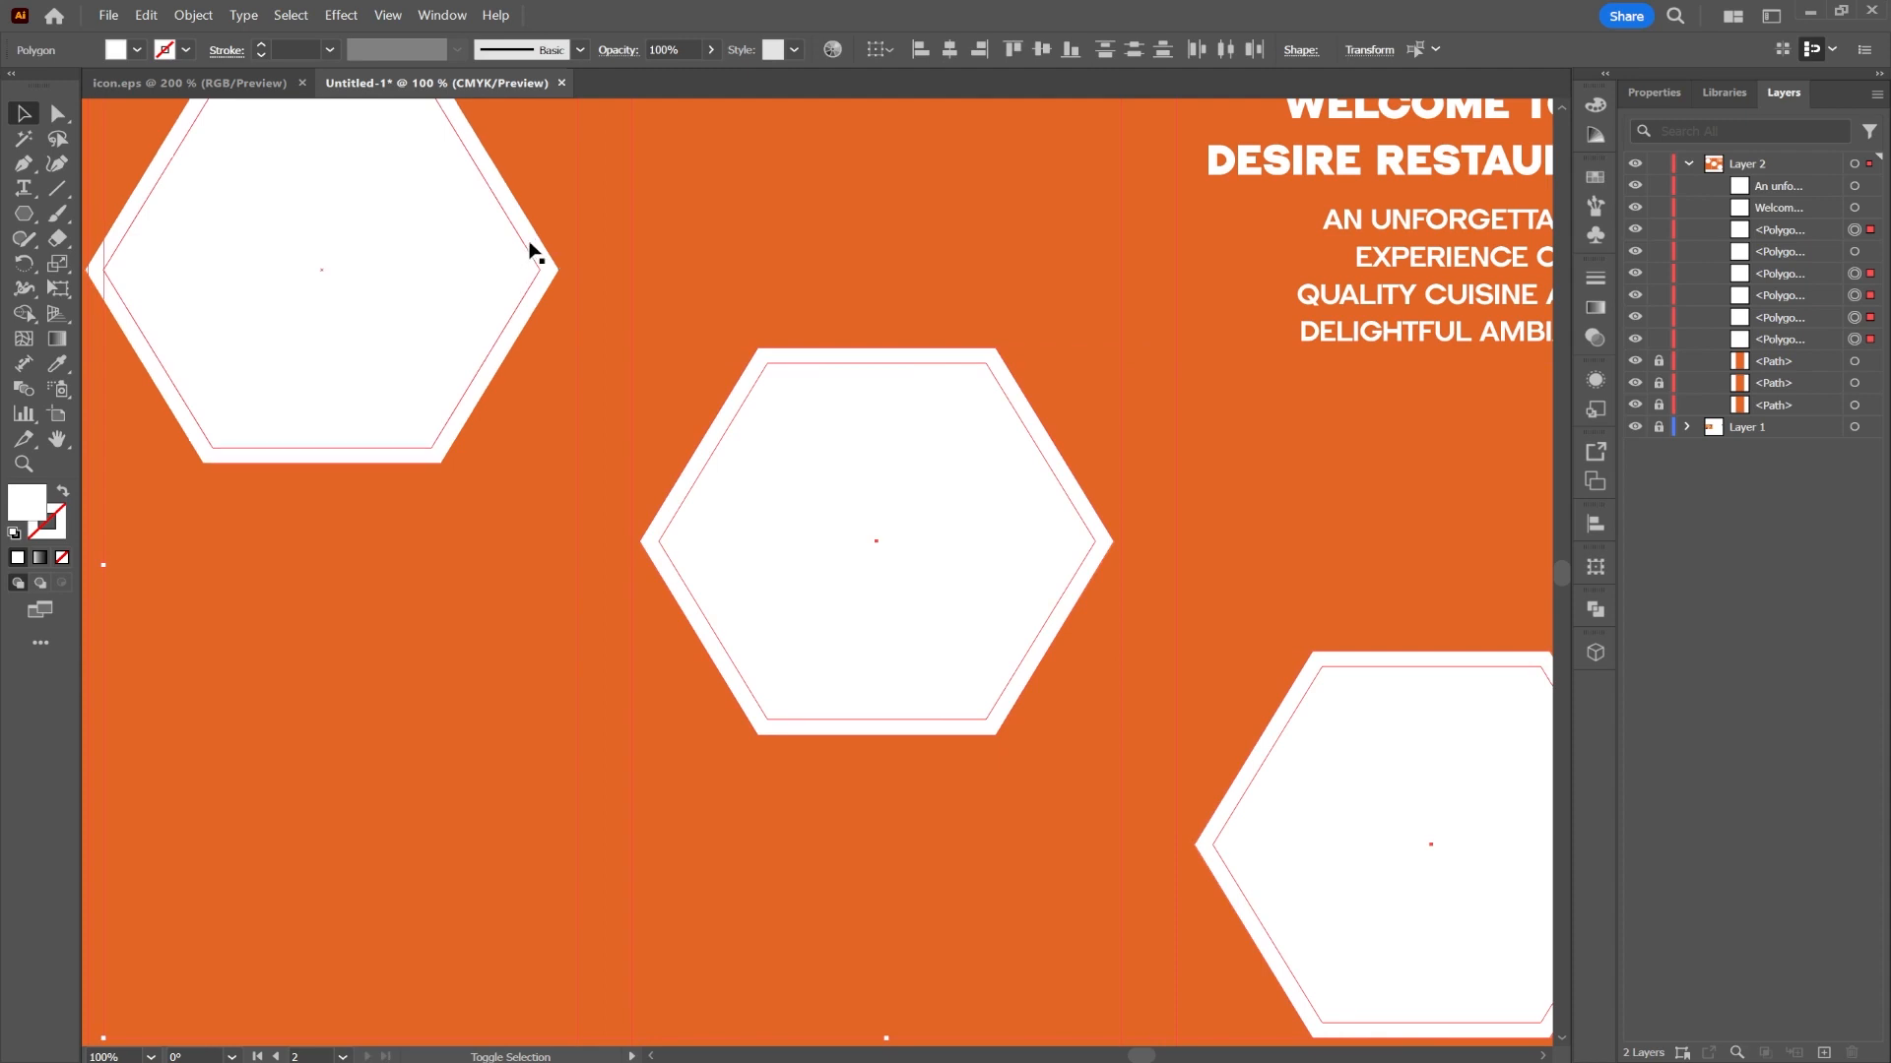
click(52, 113)
alt+scroll(788, 374, up, 2)
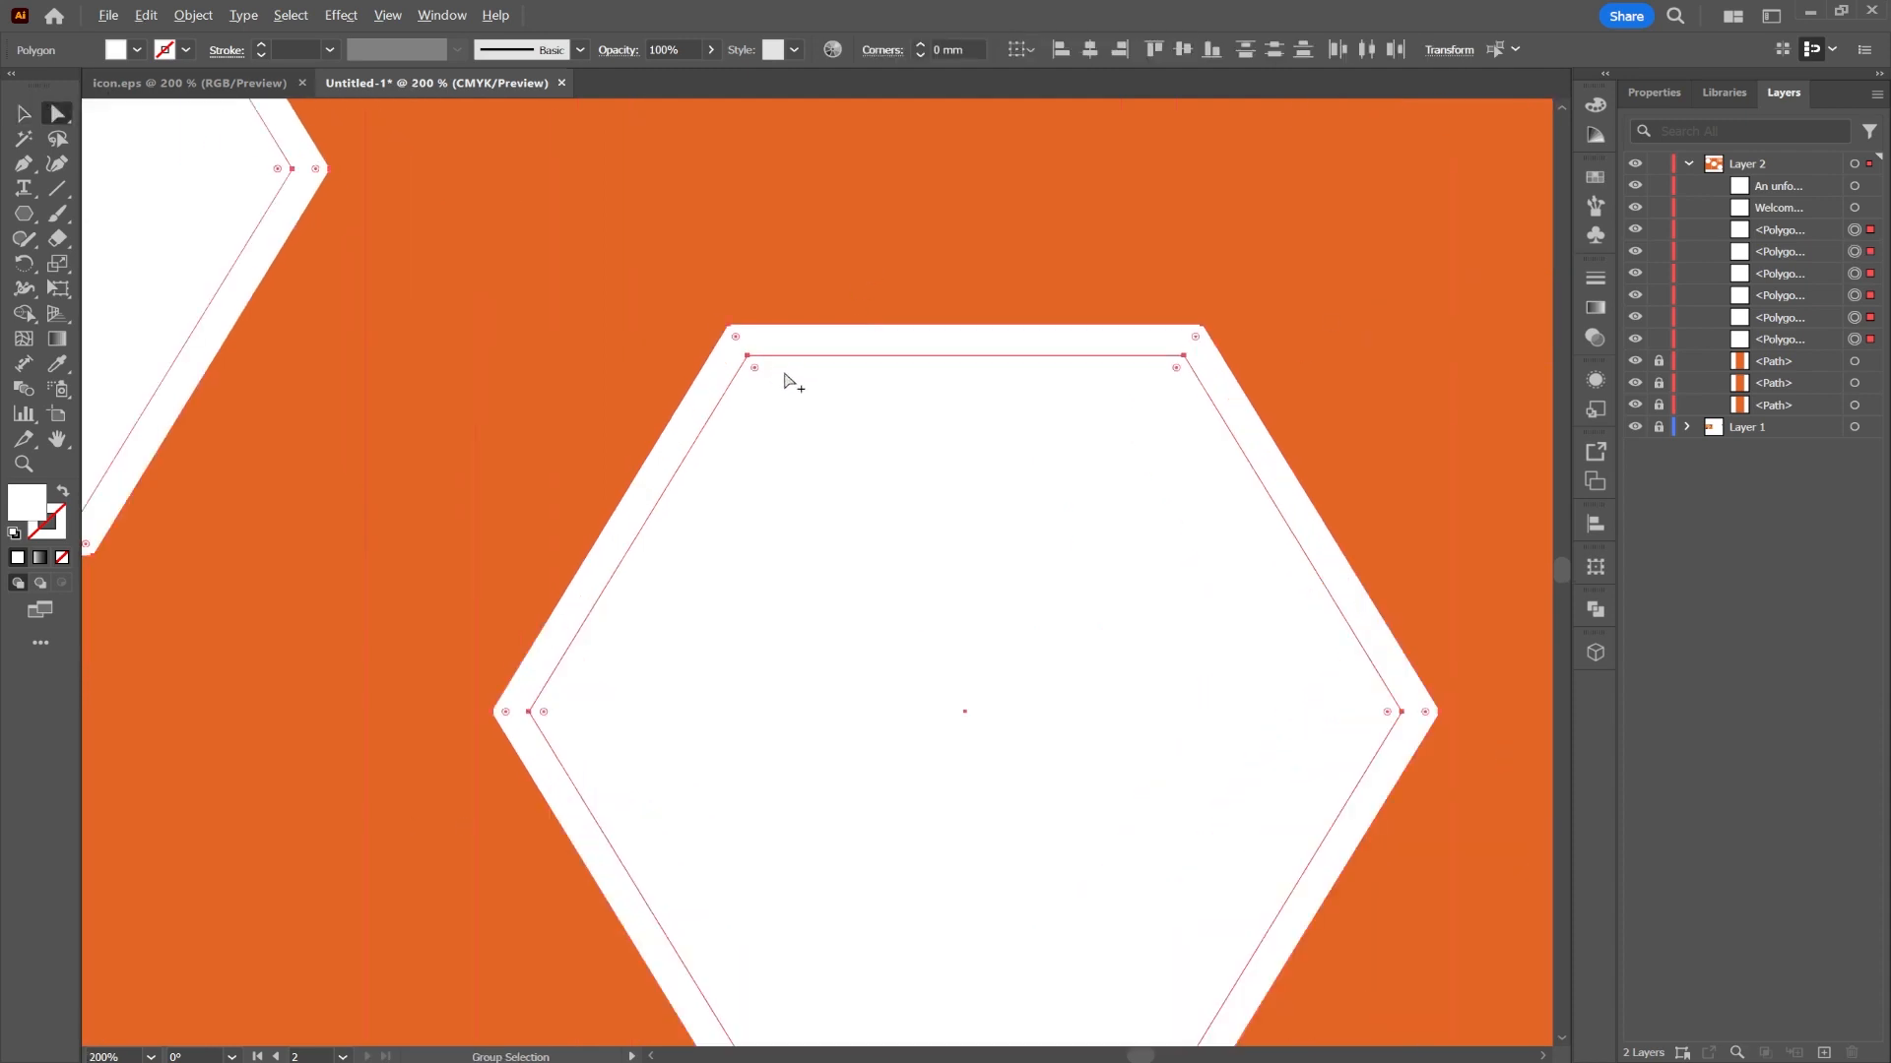
drag(755, 369, 764, 380)
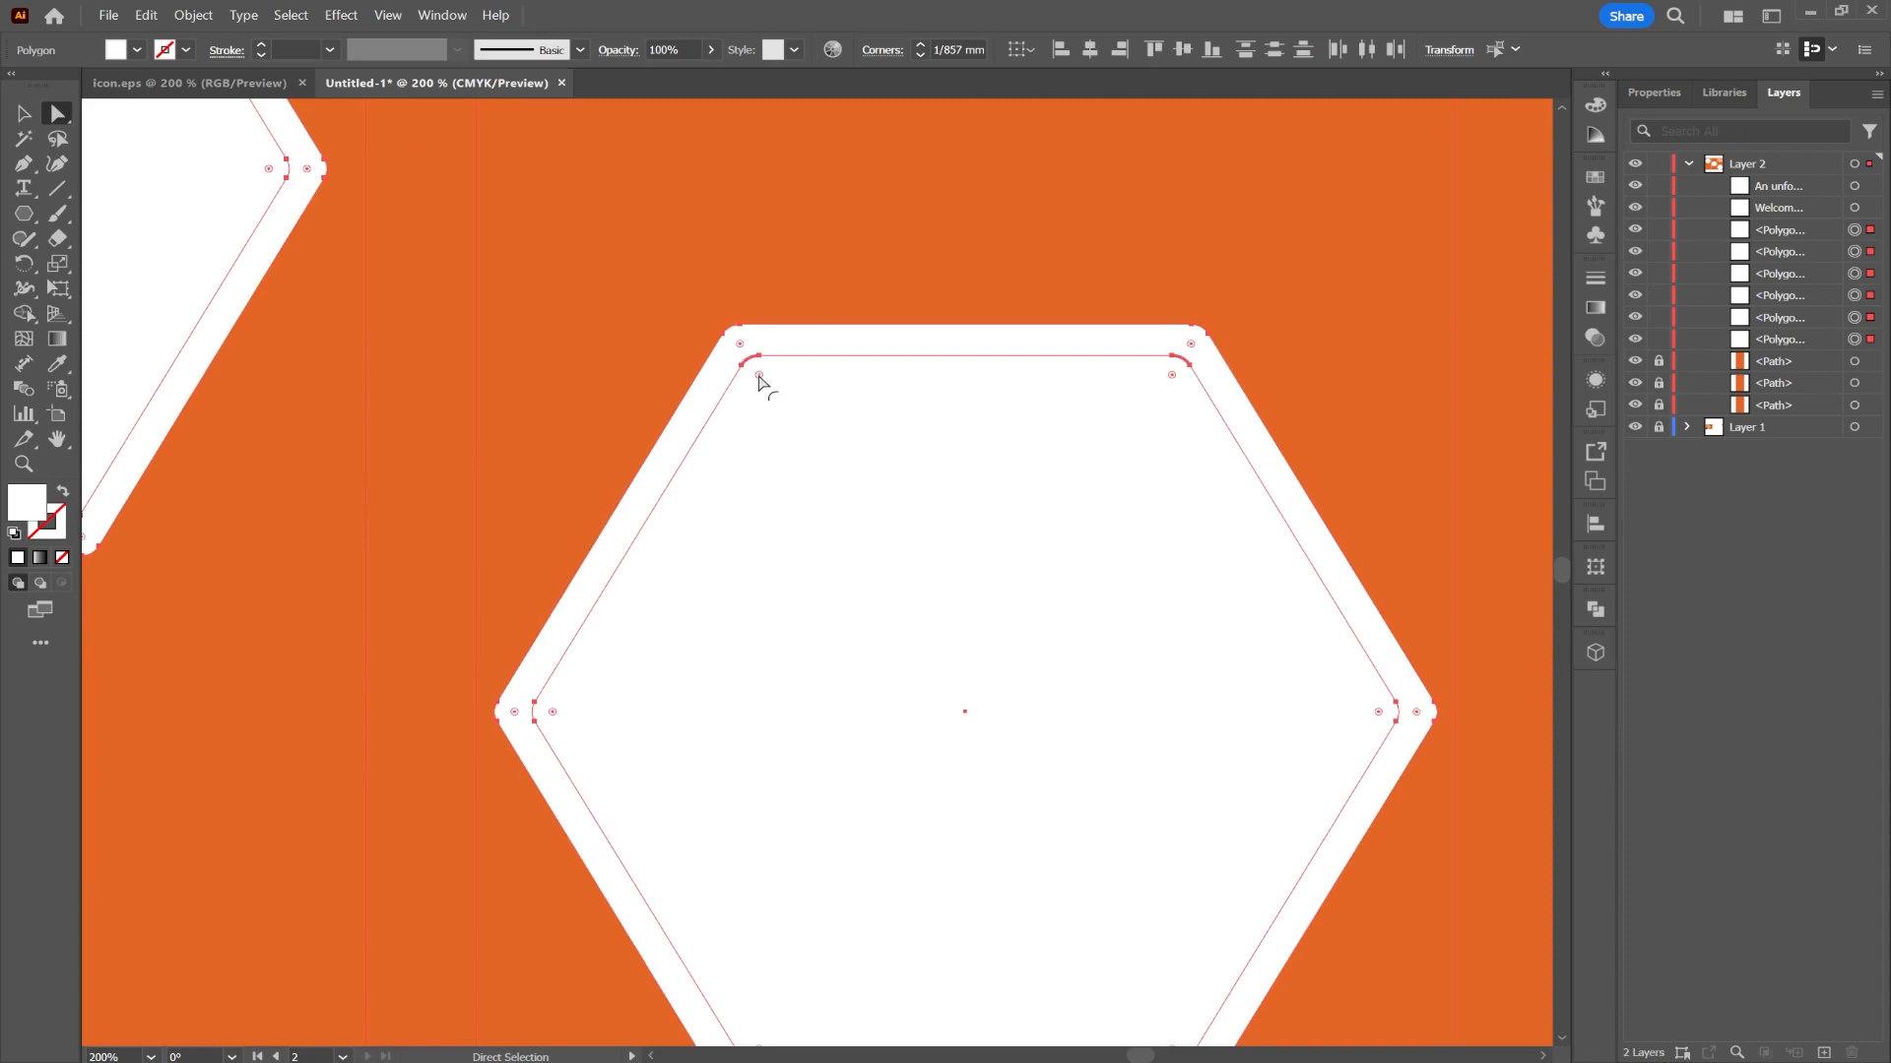
click(1296, 295)
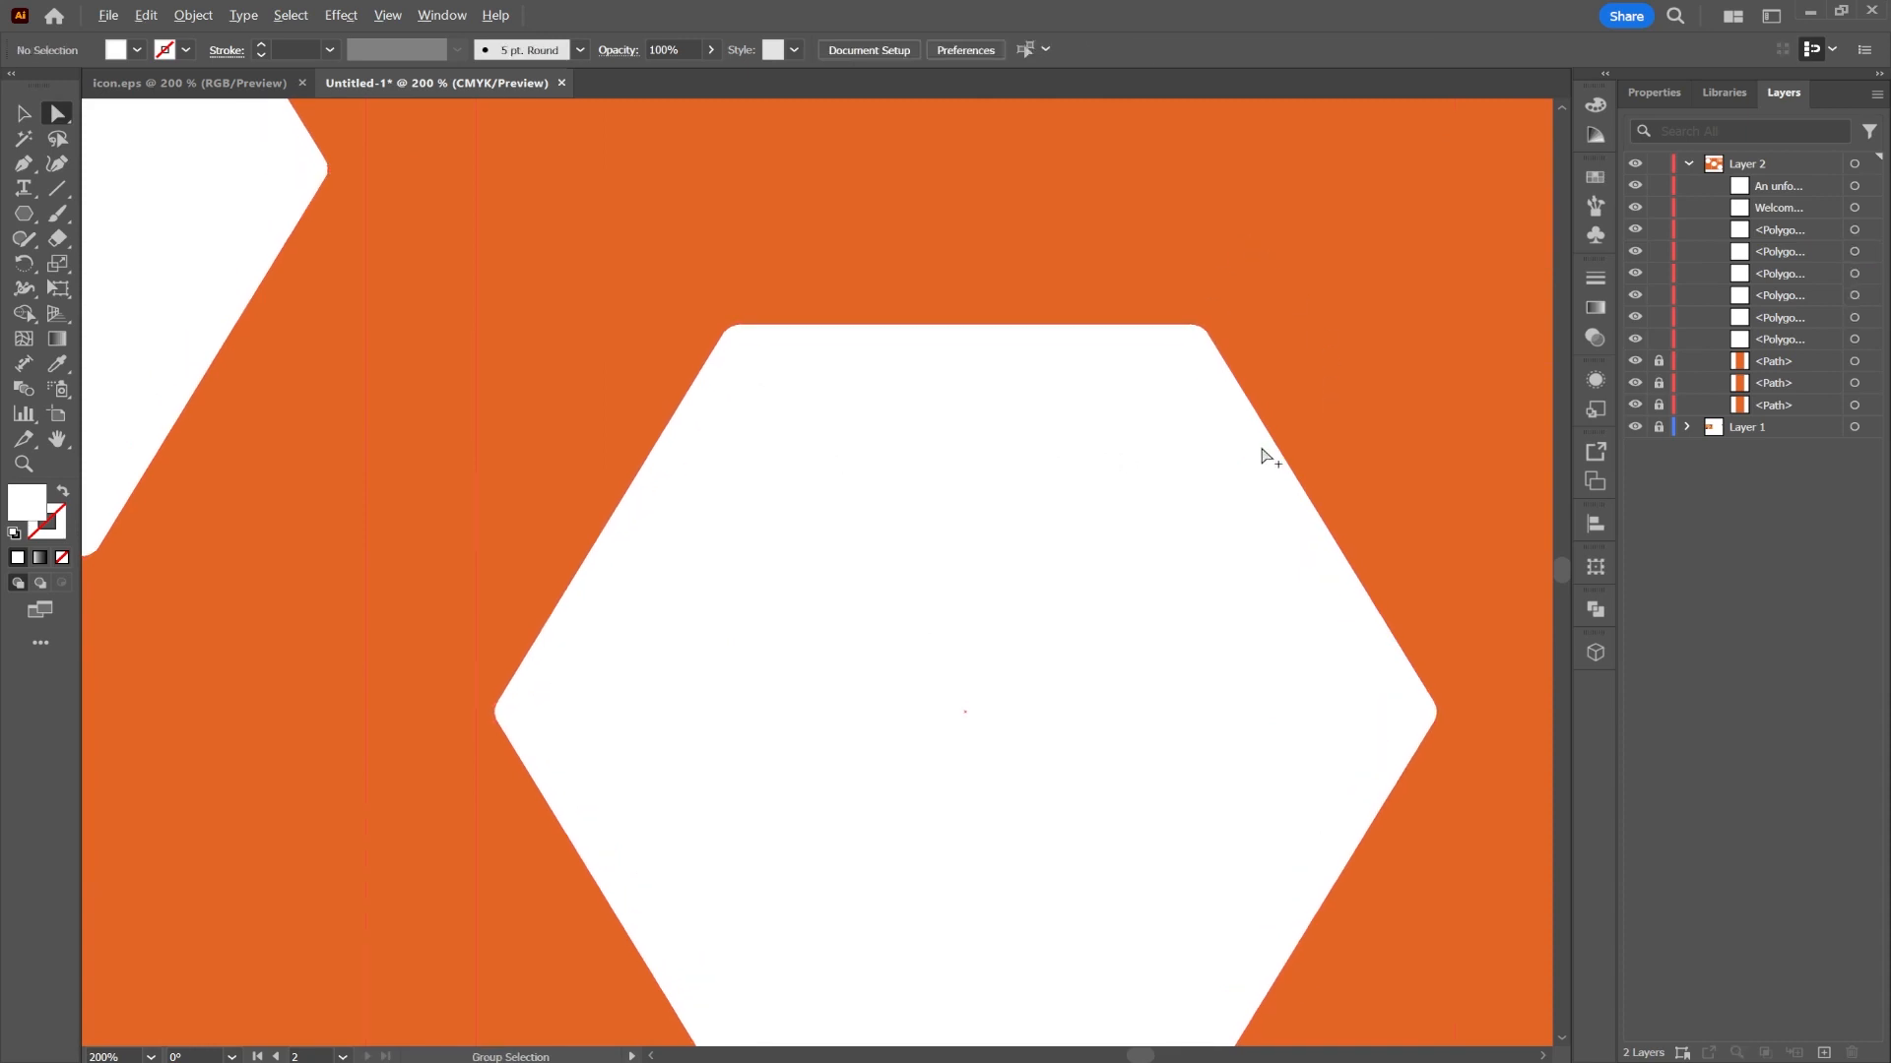
- Place the salad bowl JPG over the third column's hexagon as a linked image about 87.5 mm square
alt+scroll(1262, 448, down, 3)
drag(1302, 529, 1019, 439)
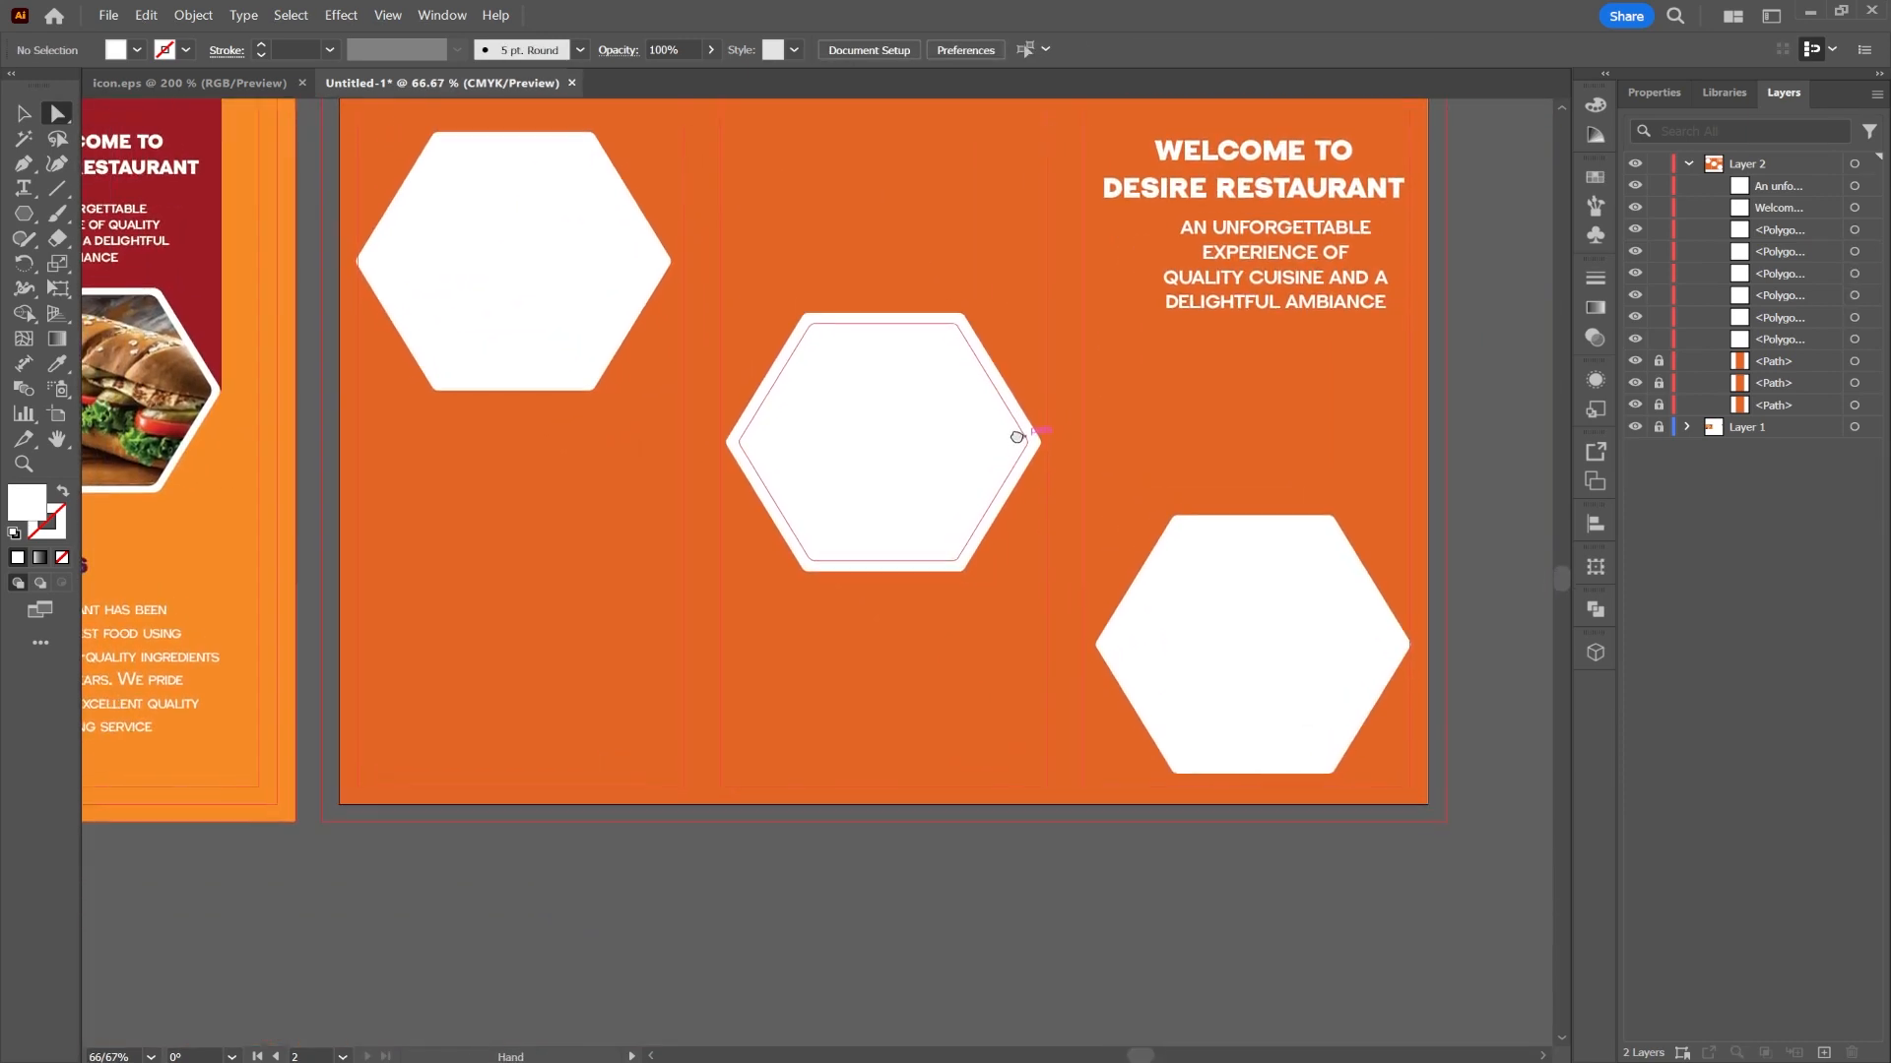
click(1228, 624)
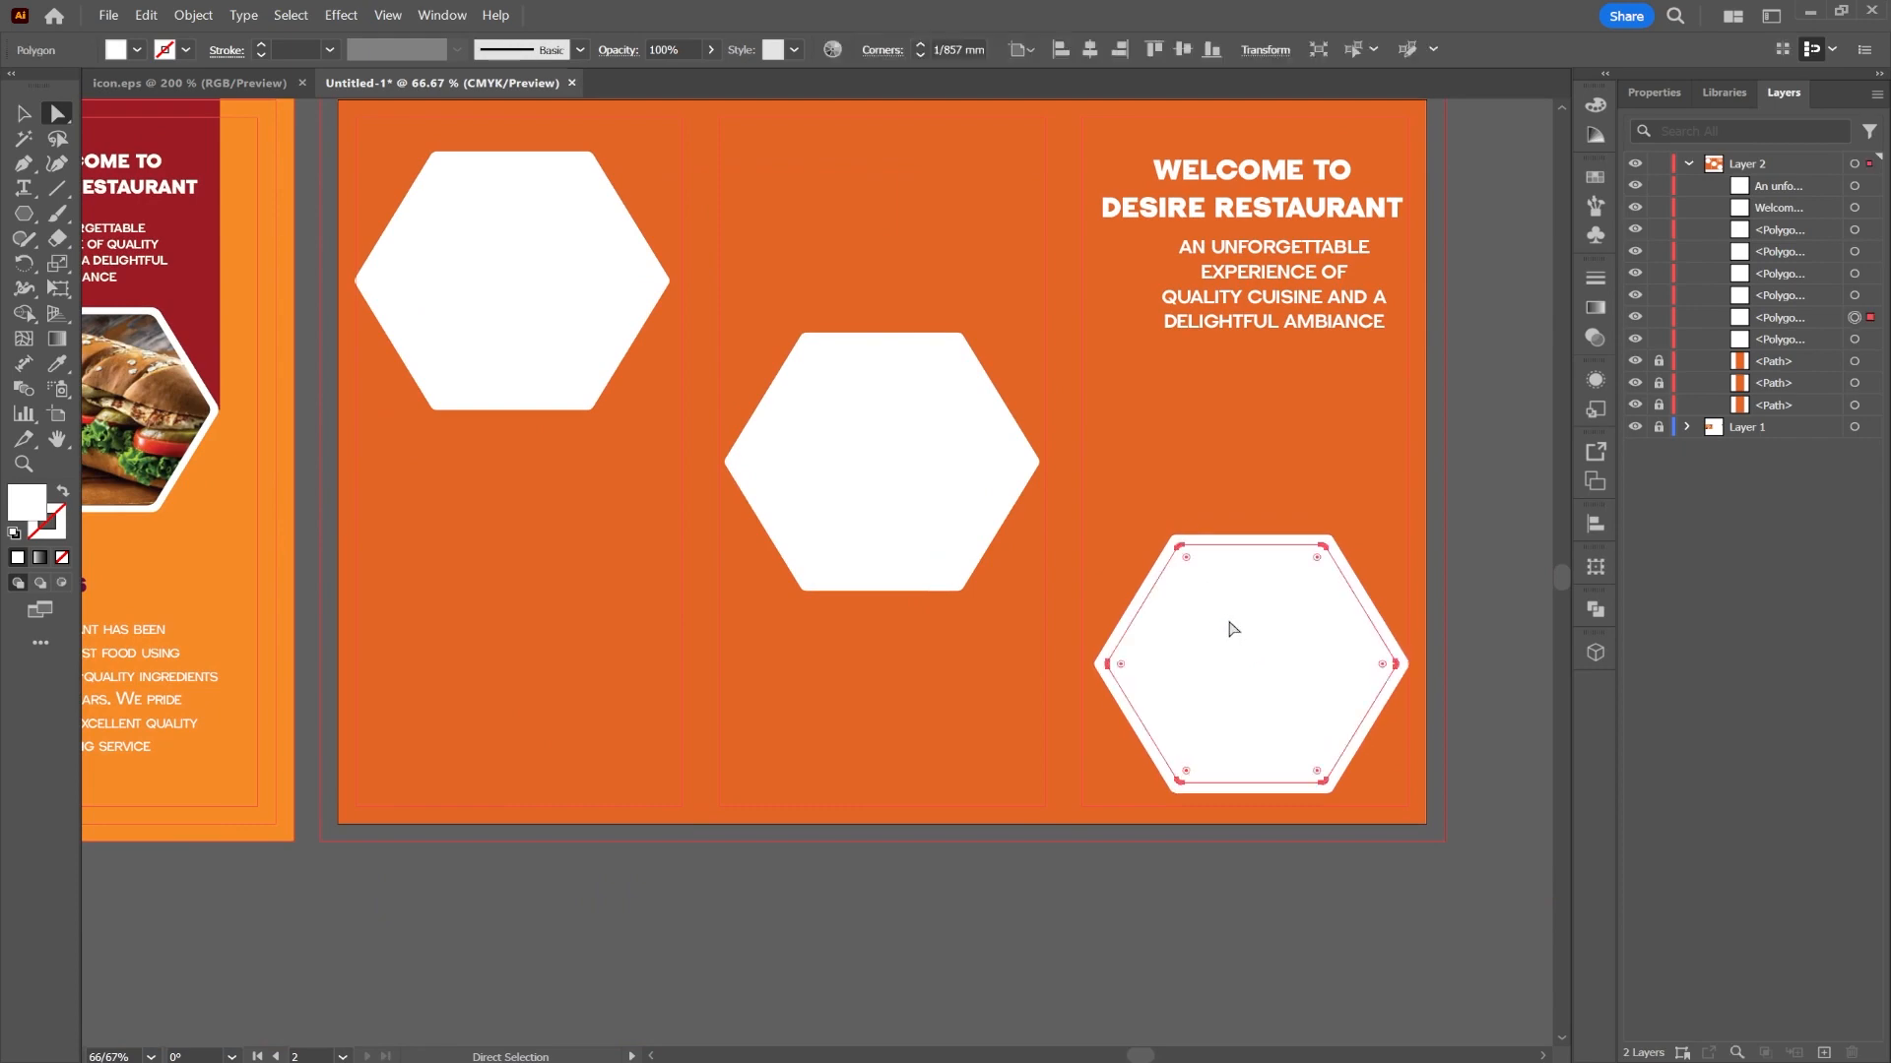
click(108, 15)
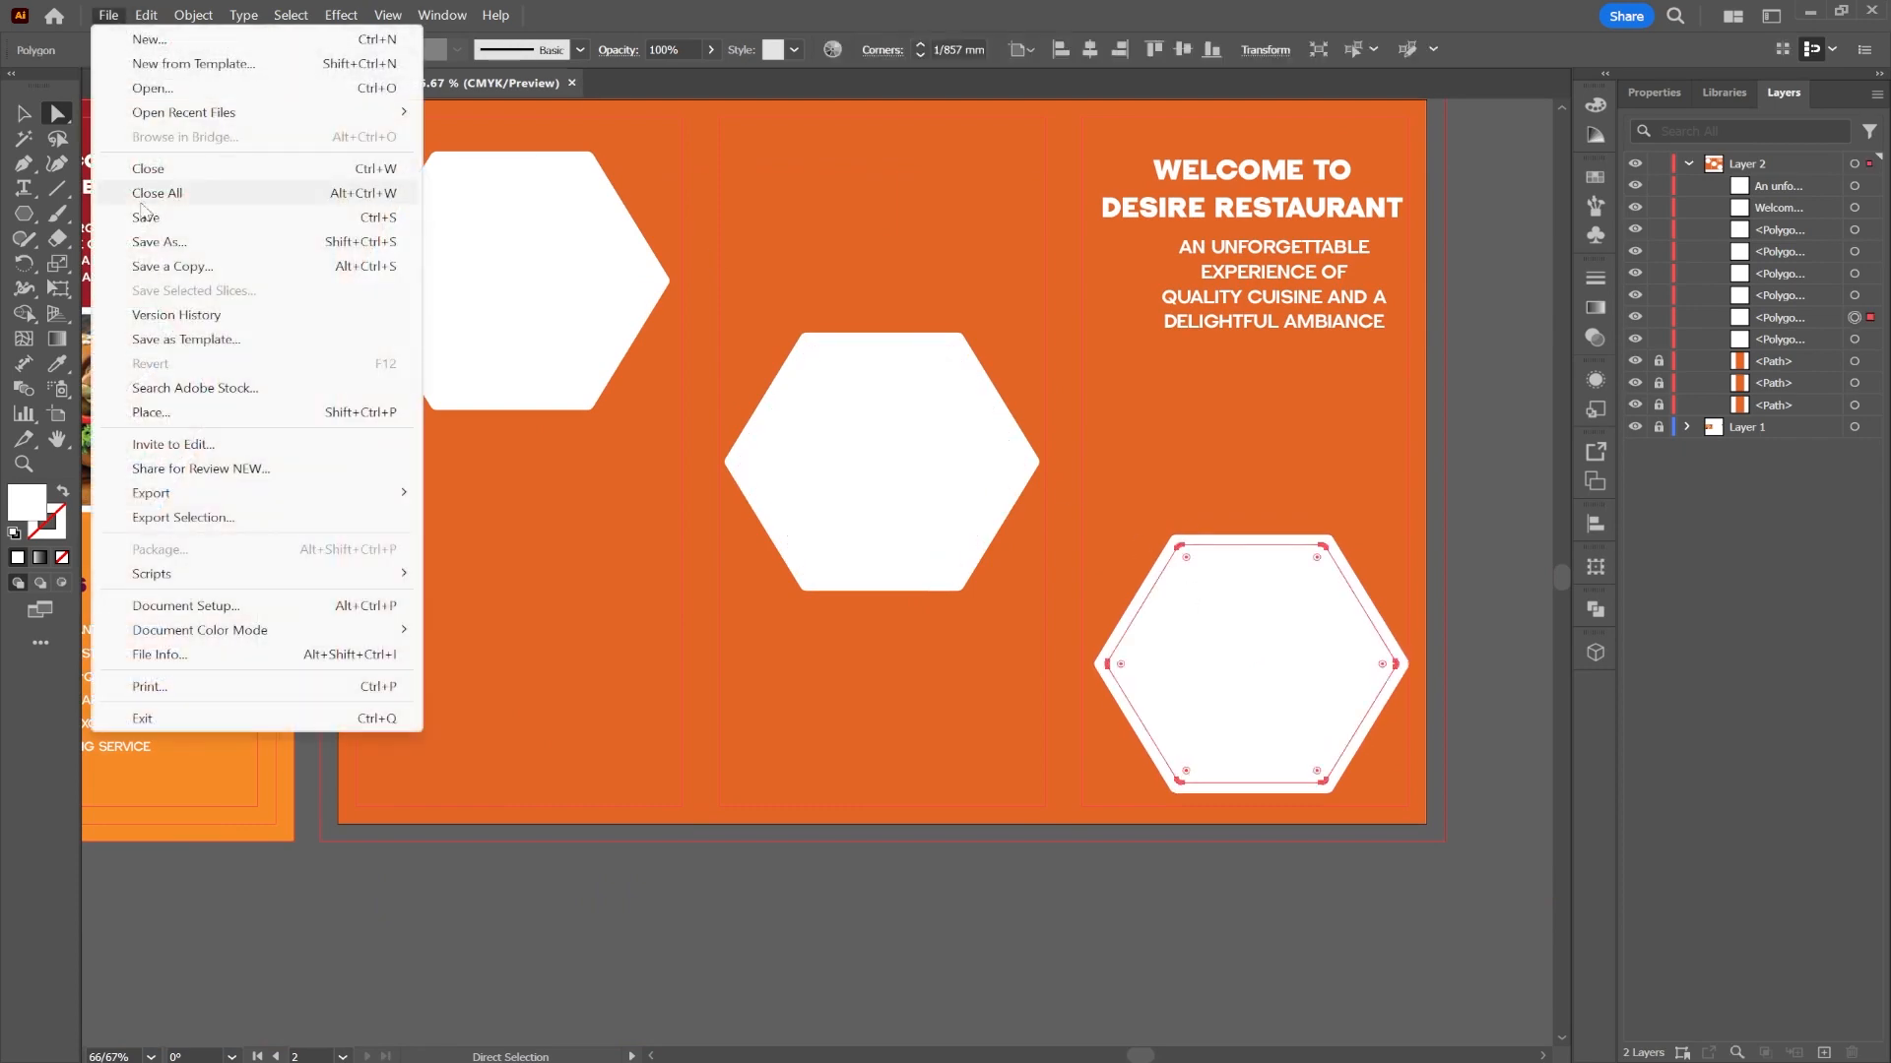
click(205, 414)
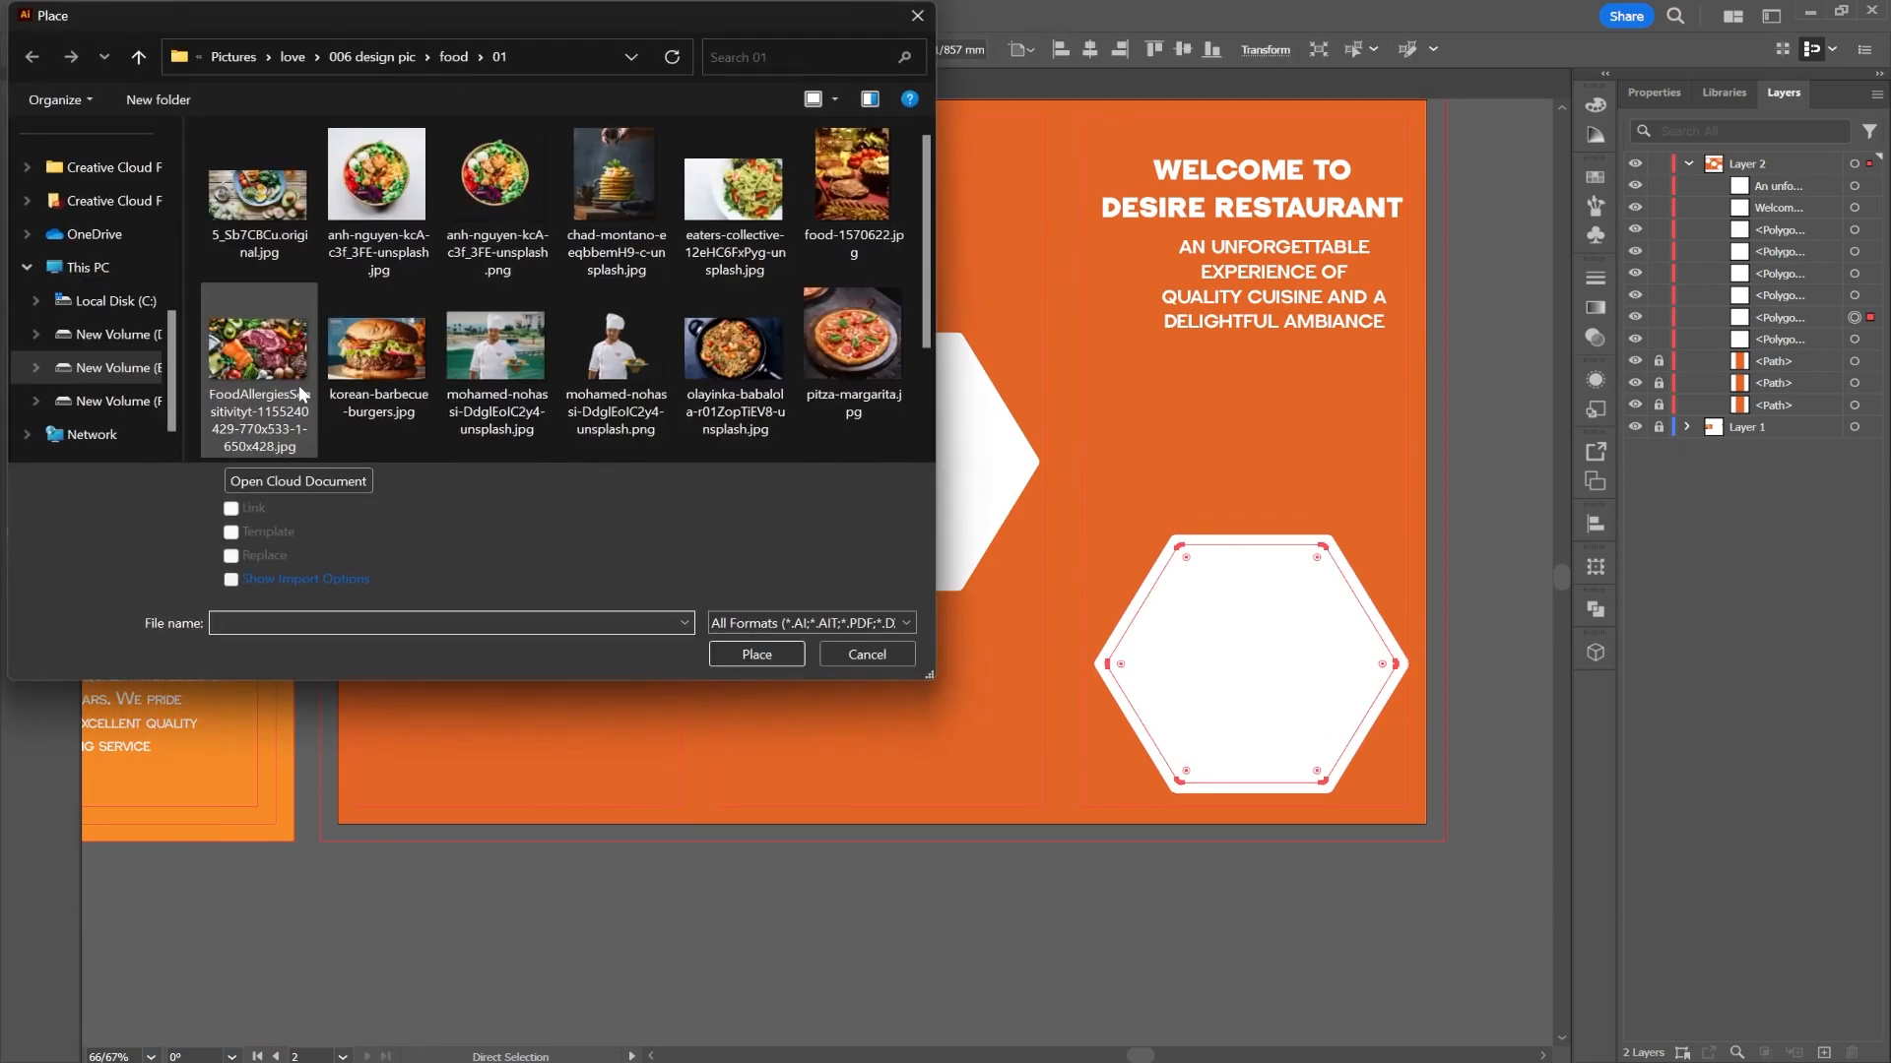
double_click(354, 202)
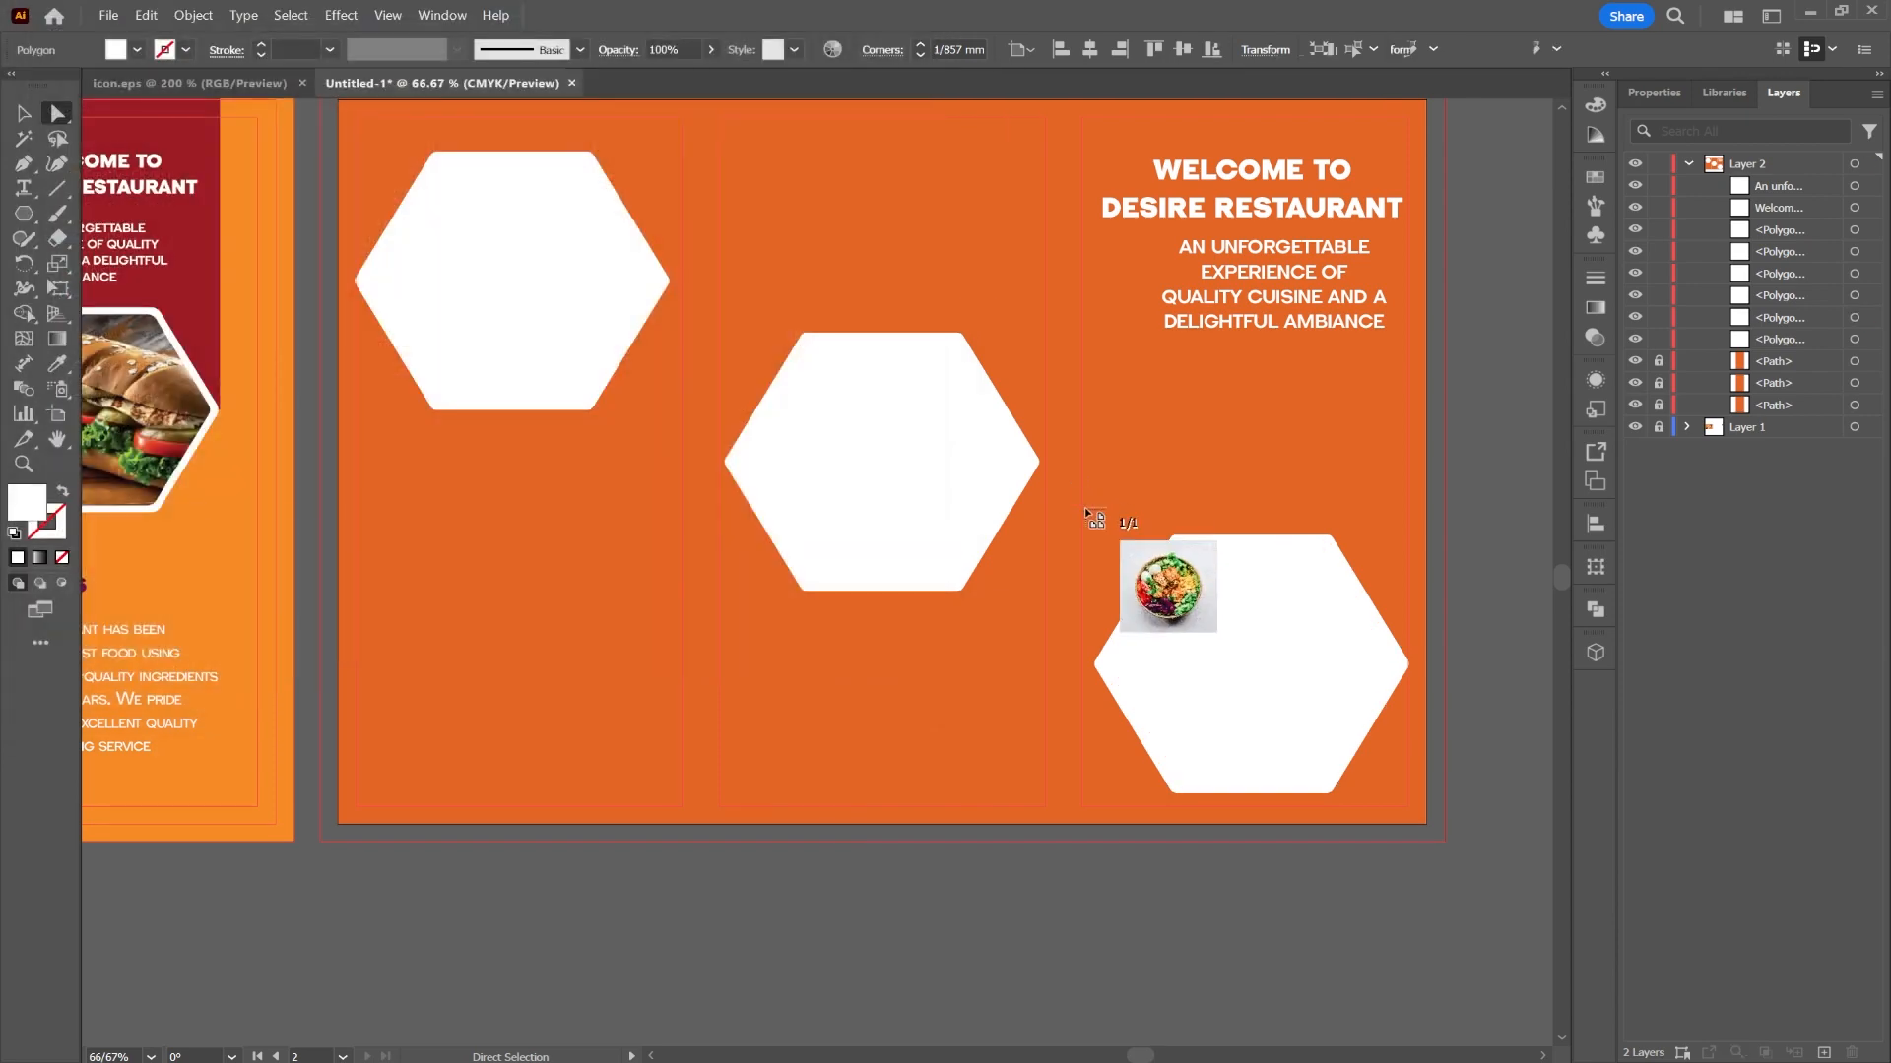
click(1421, 901)
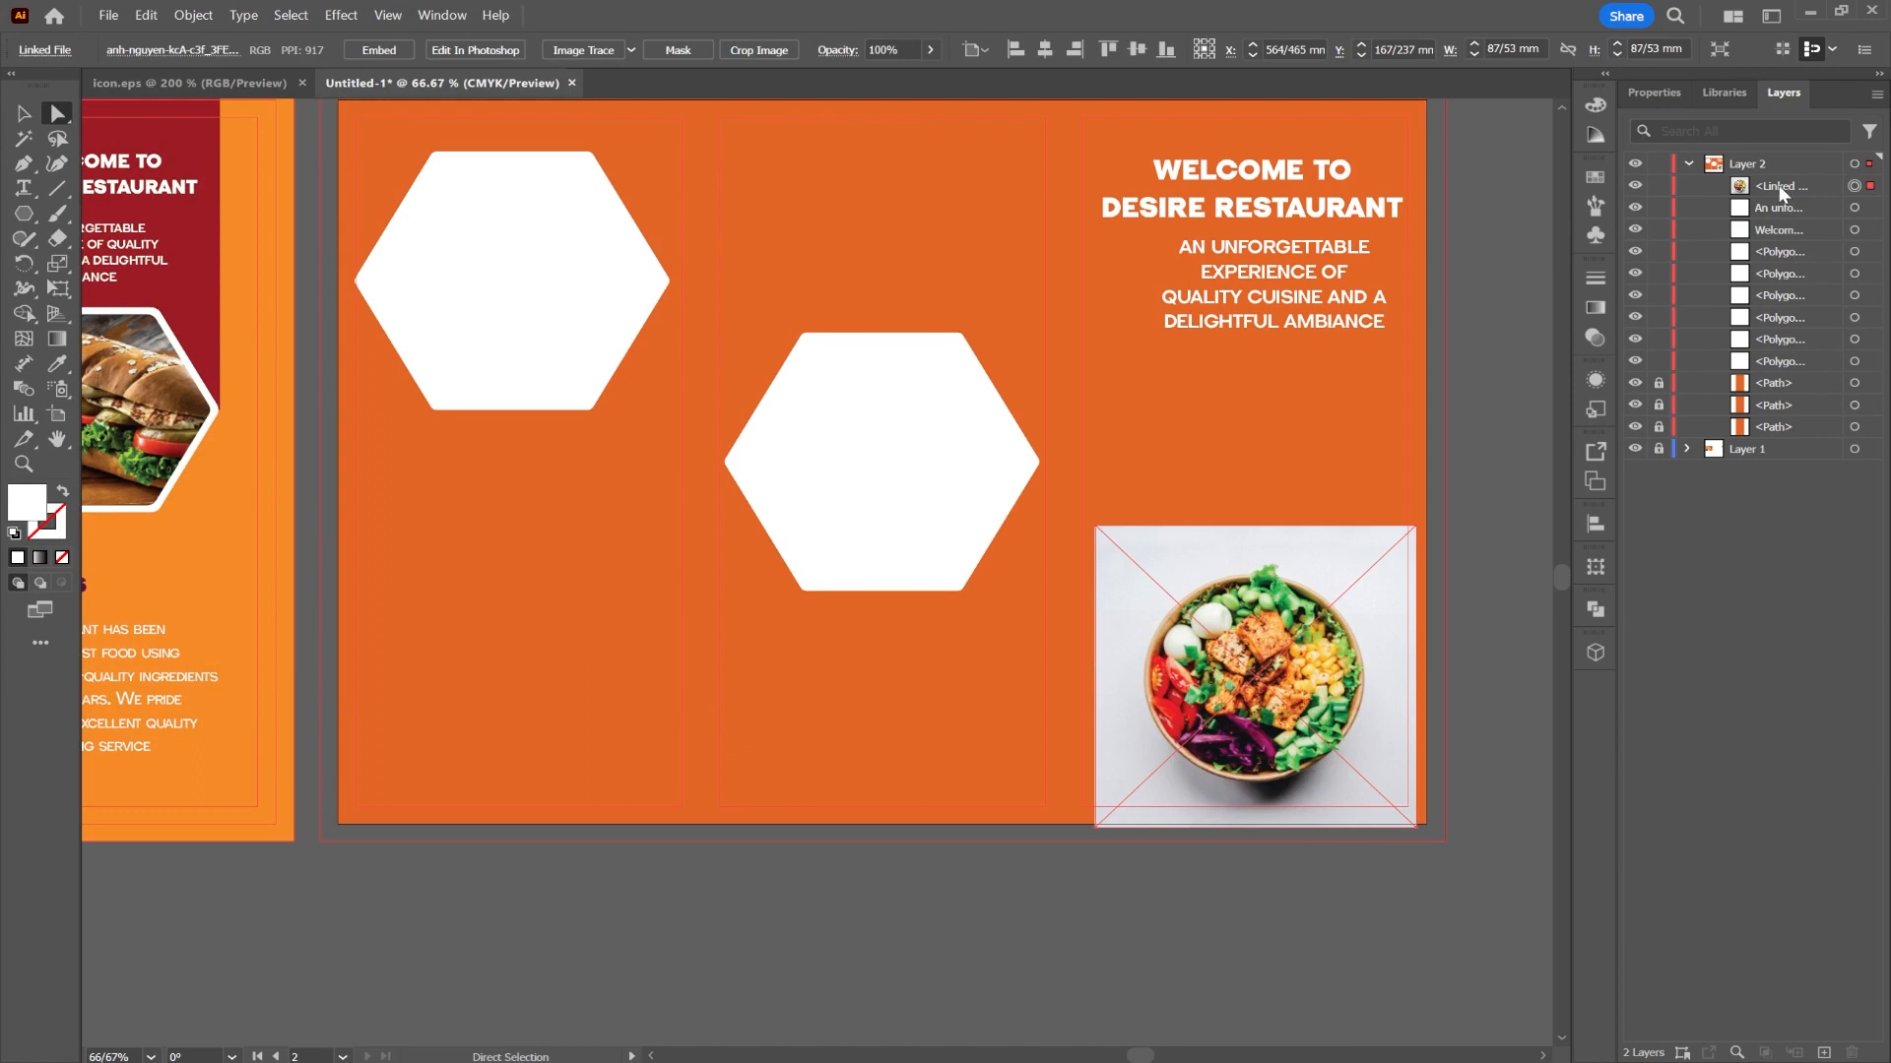
- Reorder the salad photo beneath the third column's inset hexagon and clip it to that hexagon with a clipping mask
drag(1784, 194, 1803, 356)
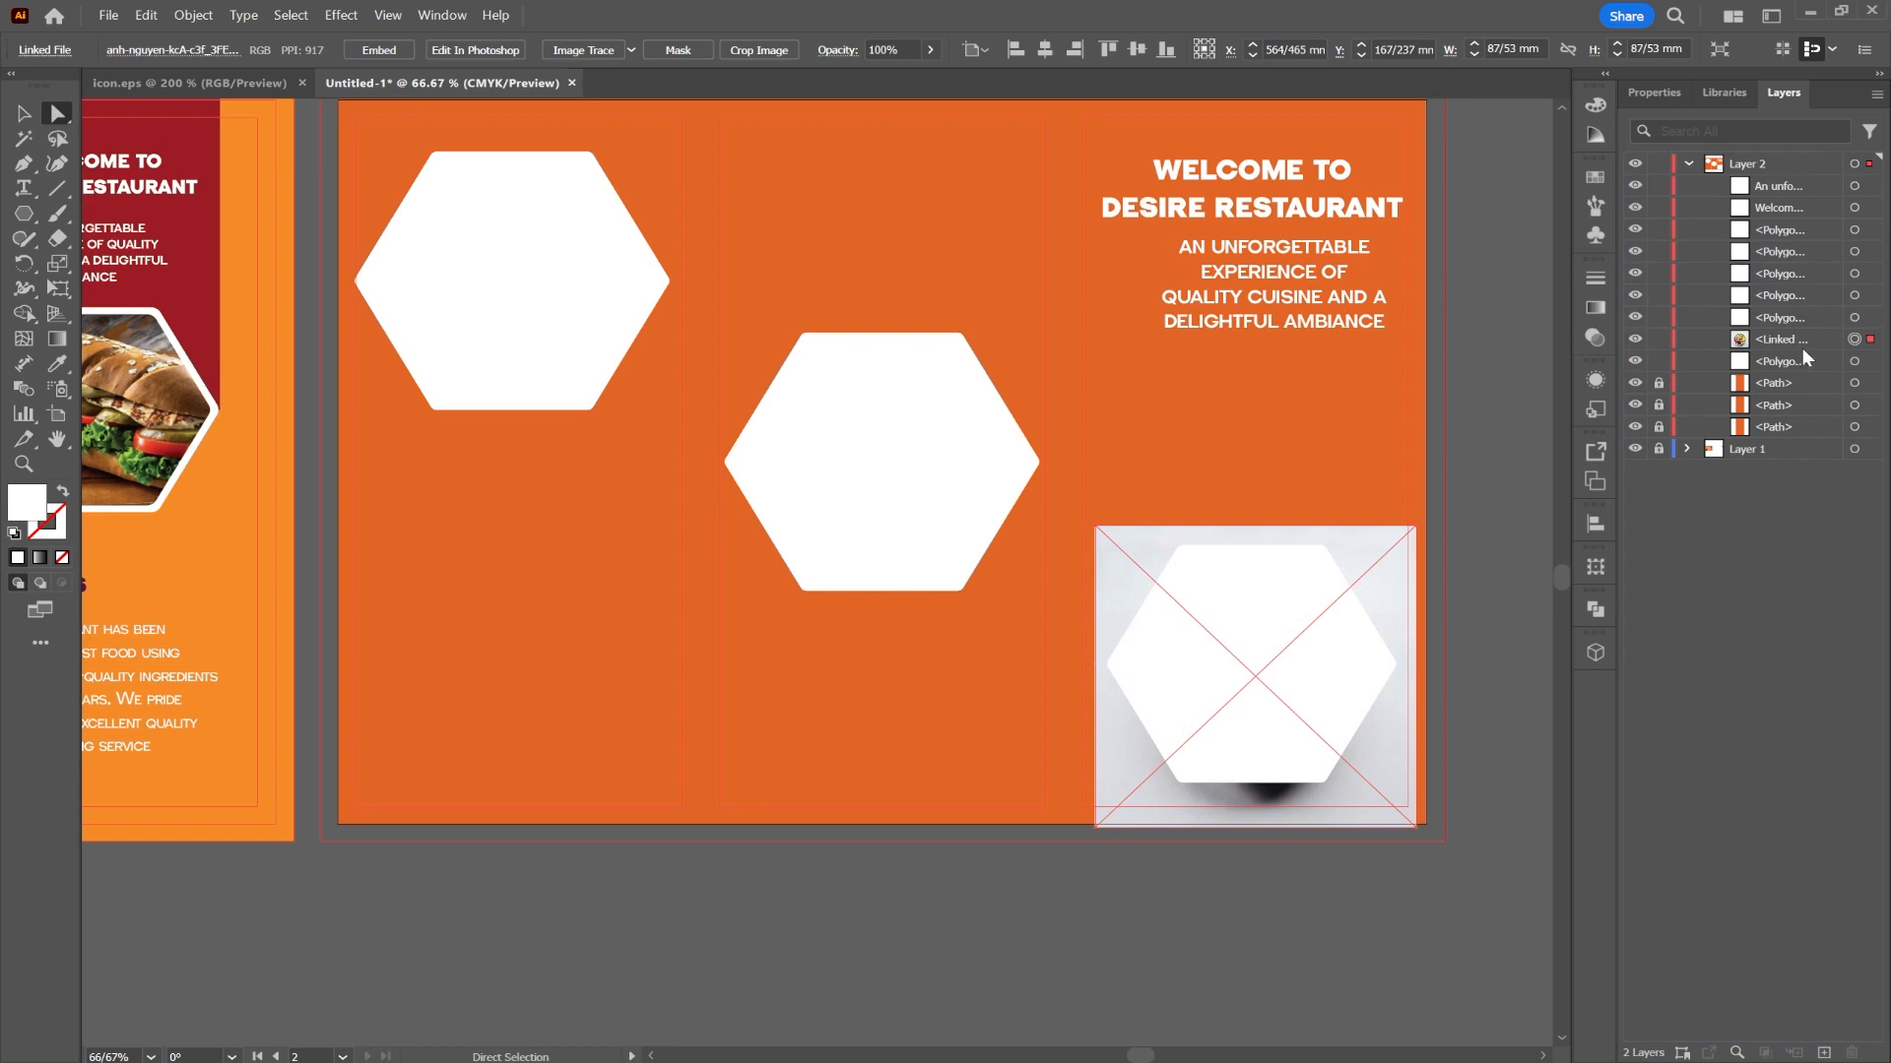
shift+click(1868, 318)
right_click(1290, 635)
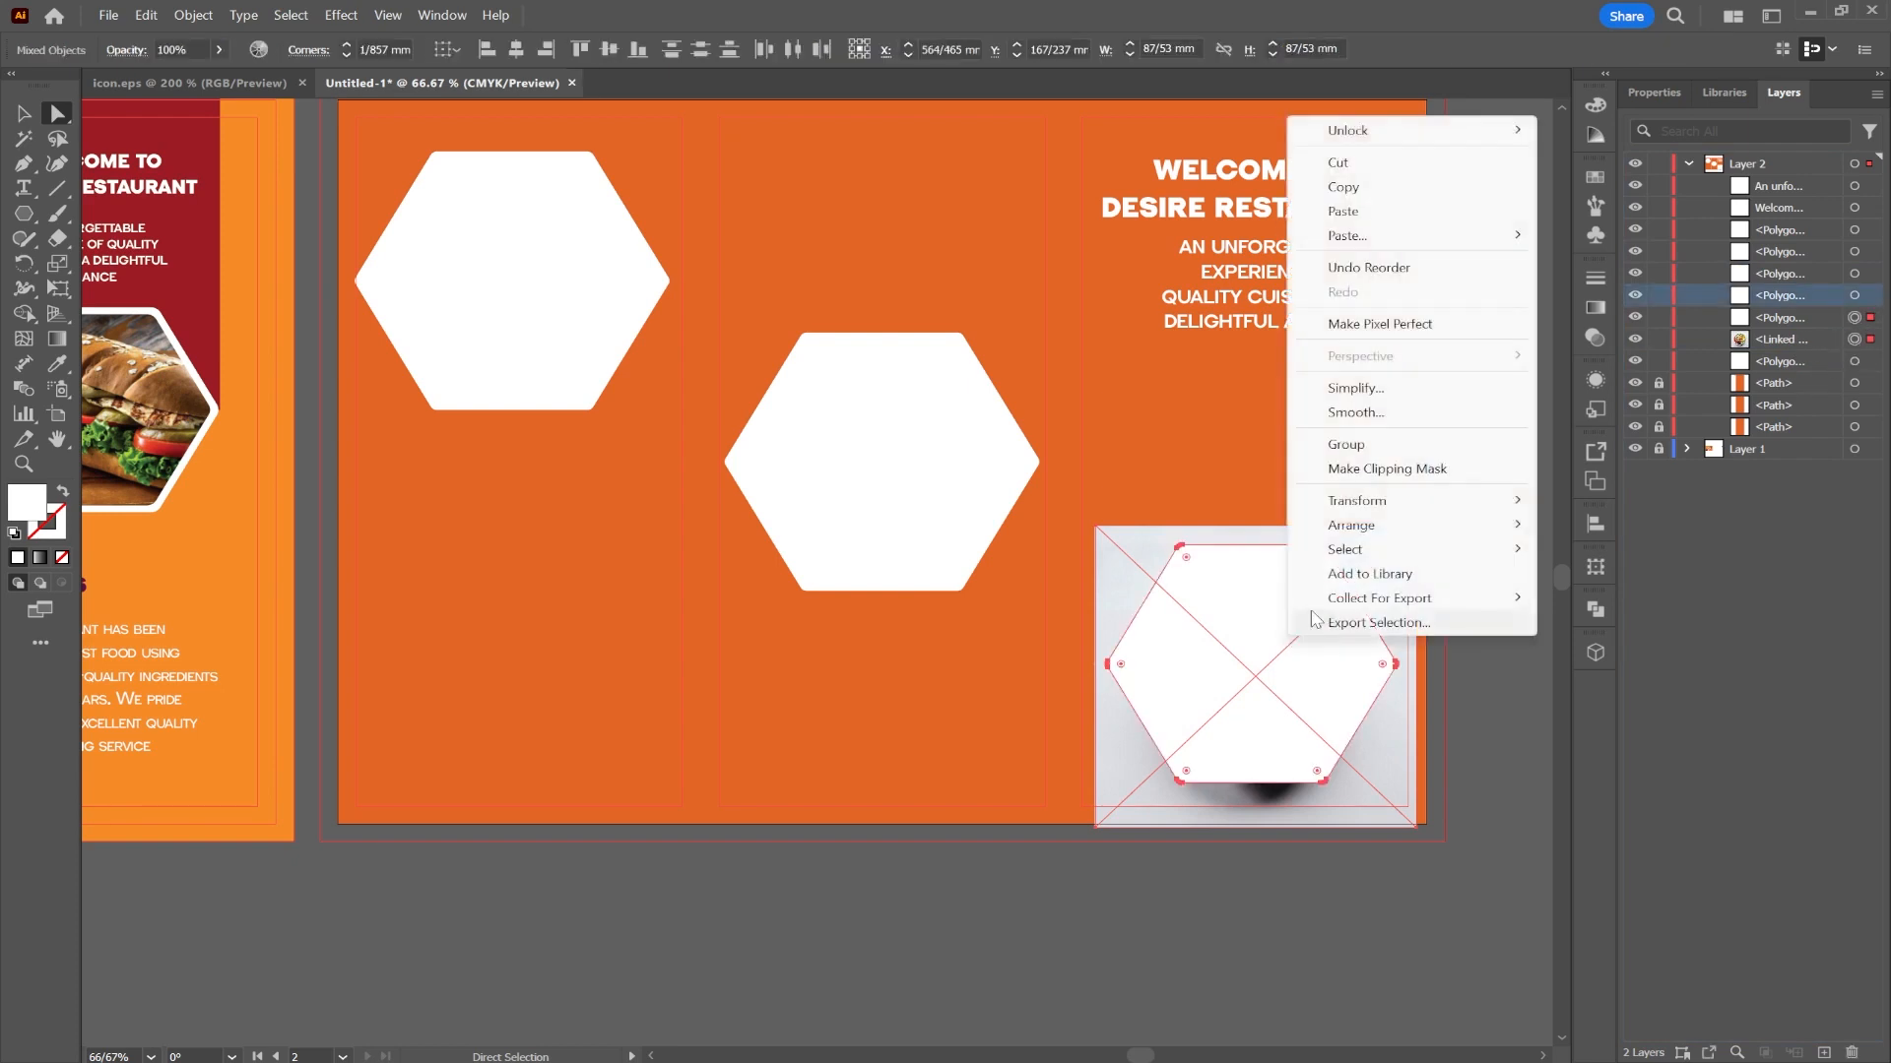
click(1382, 471)
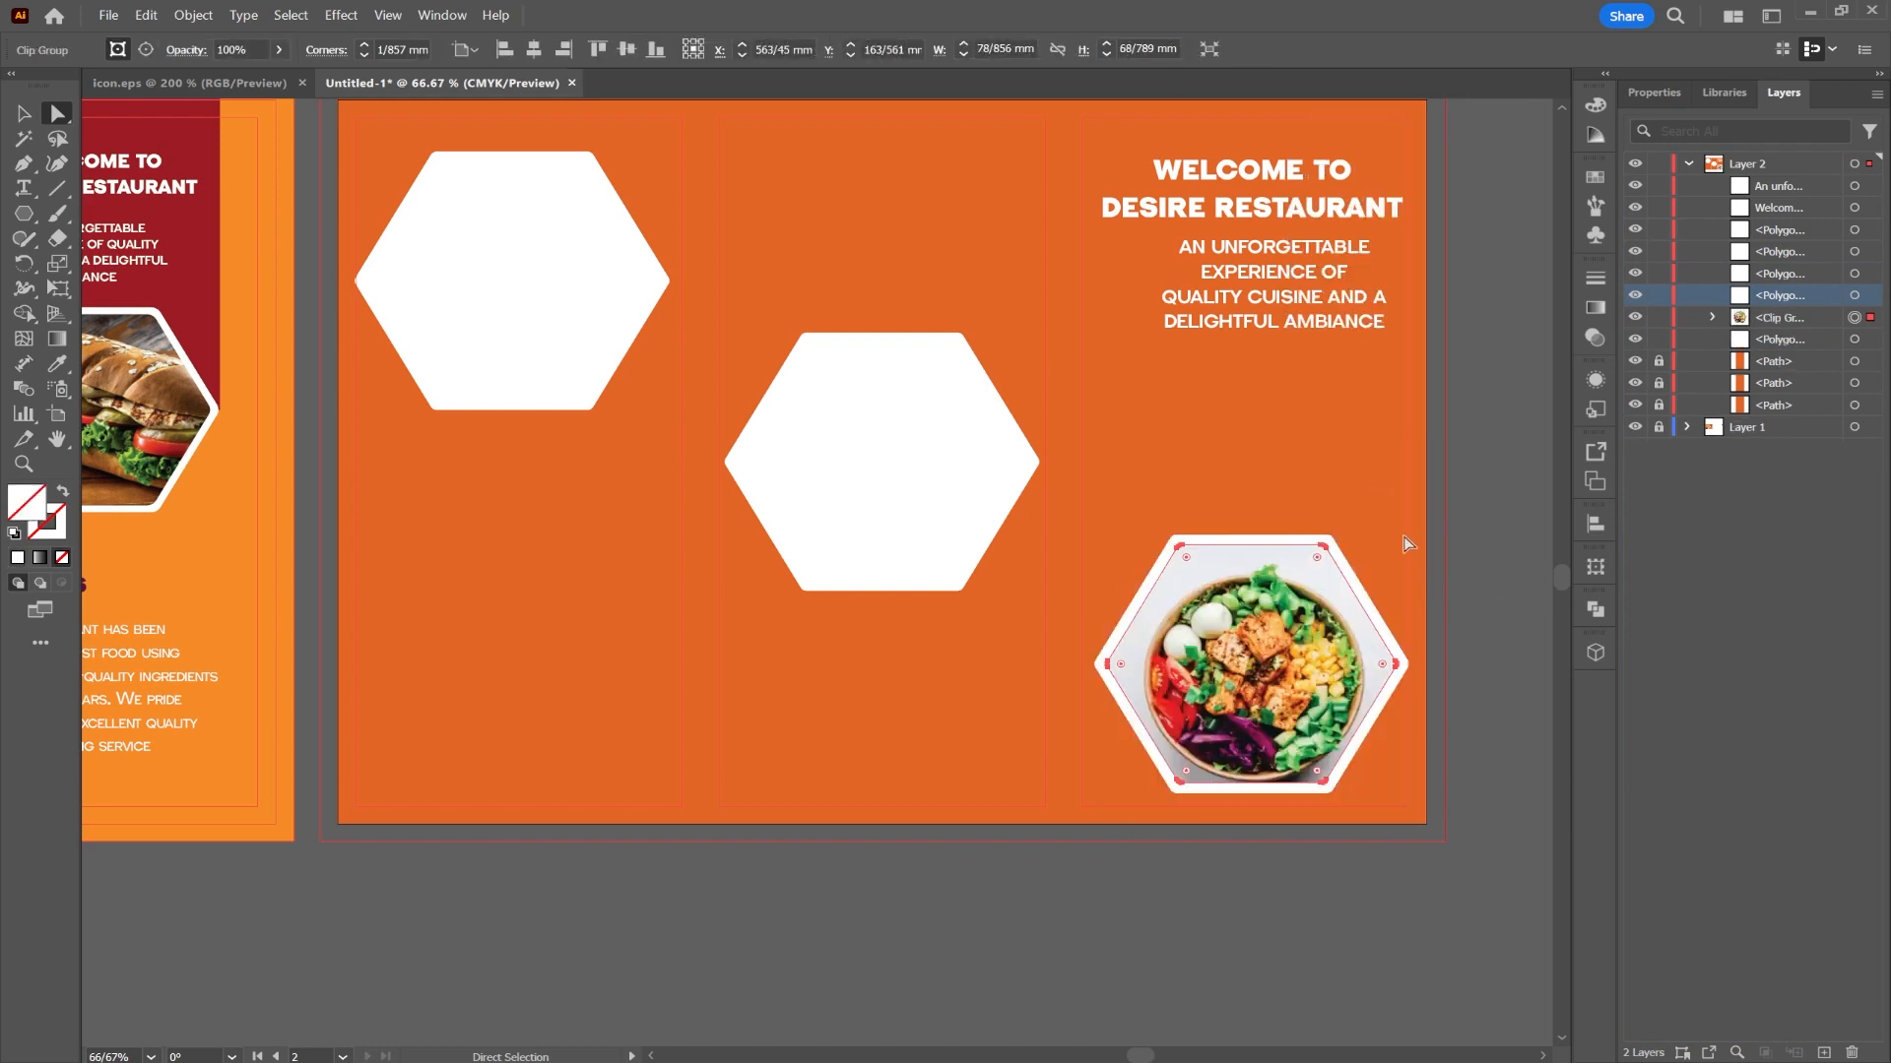
click(1484, 401)
- Place the eaters-collective pasta salad JPG over the second column's hexagon as a linked image about 118.5 by 79 mm
click(774, 451)
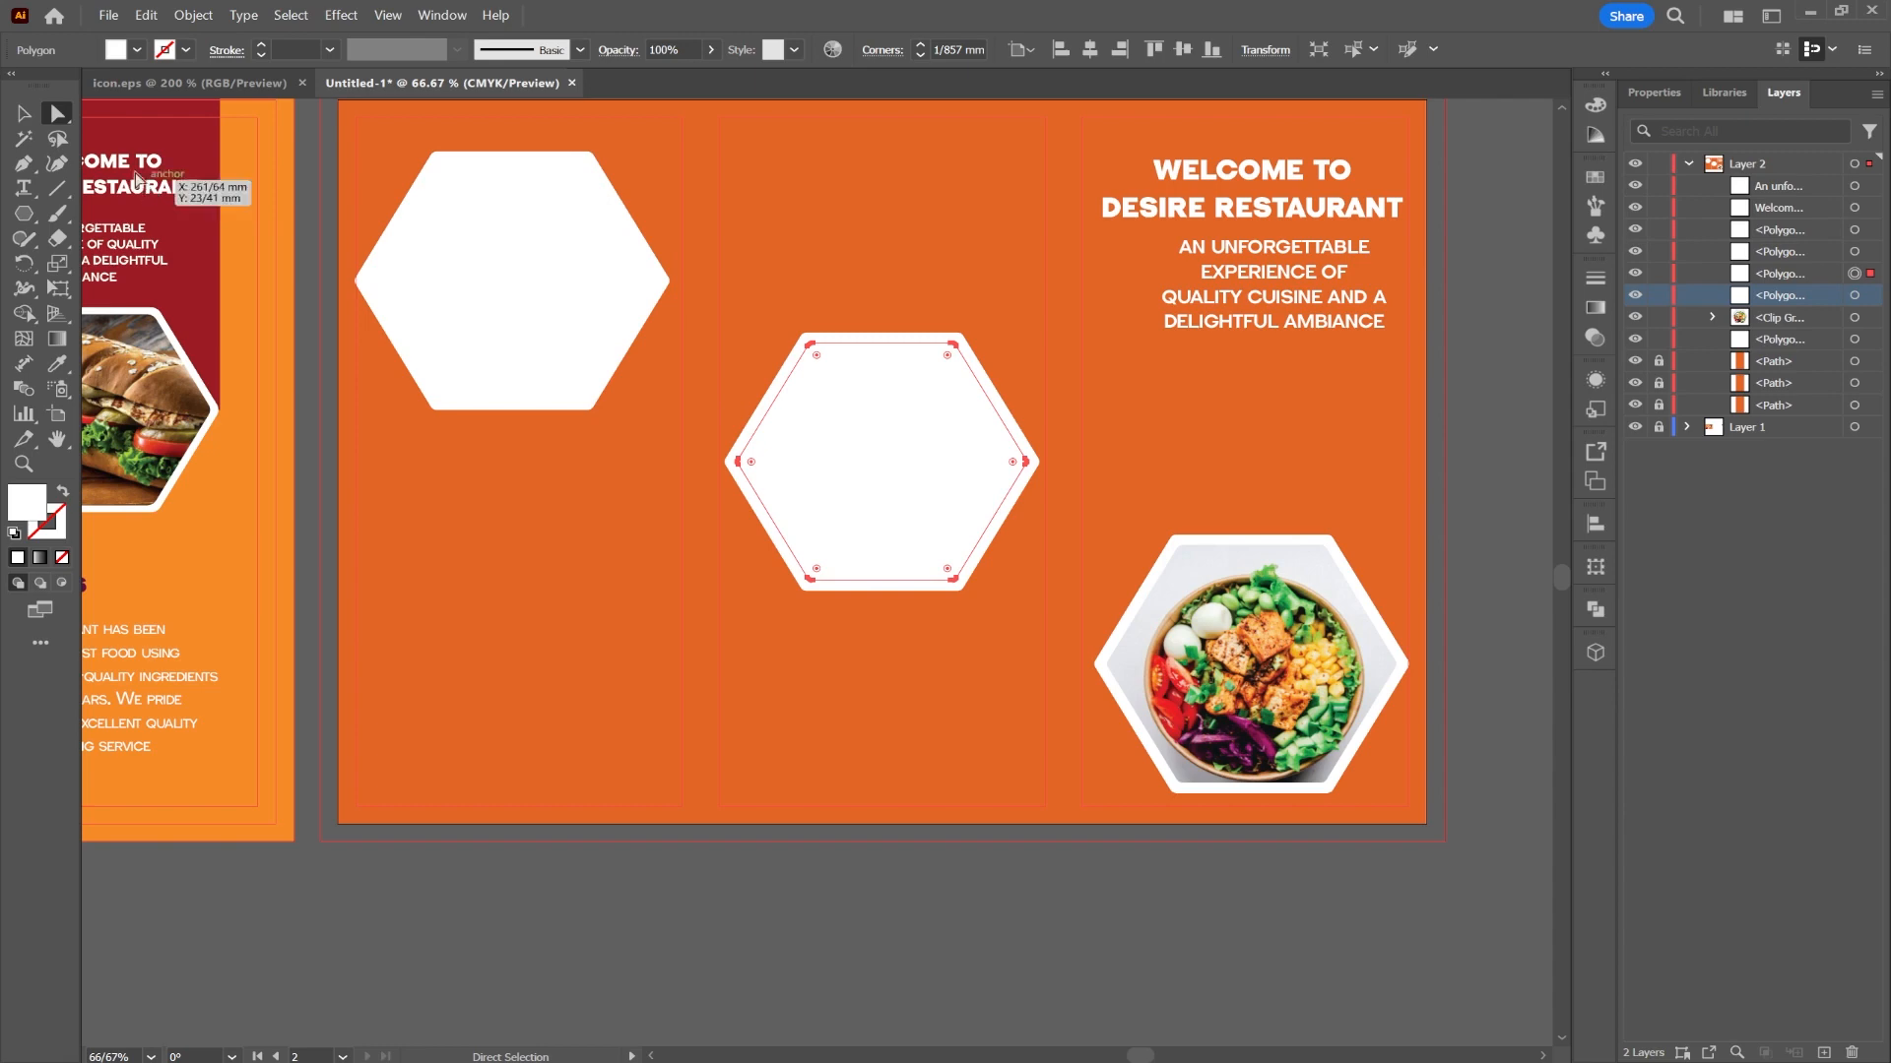
click(108, 15)
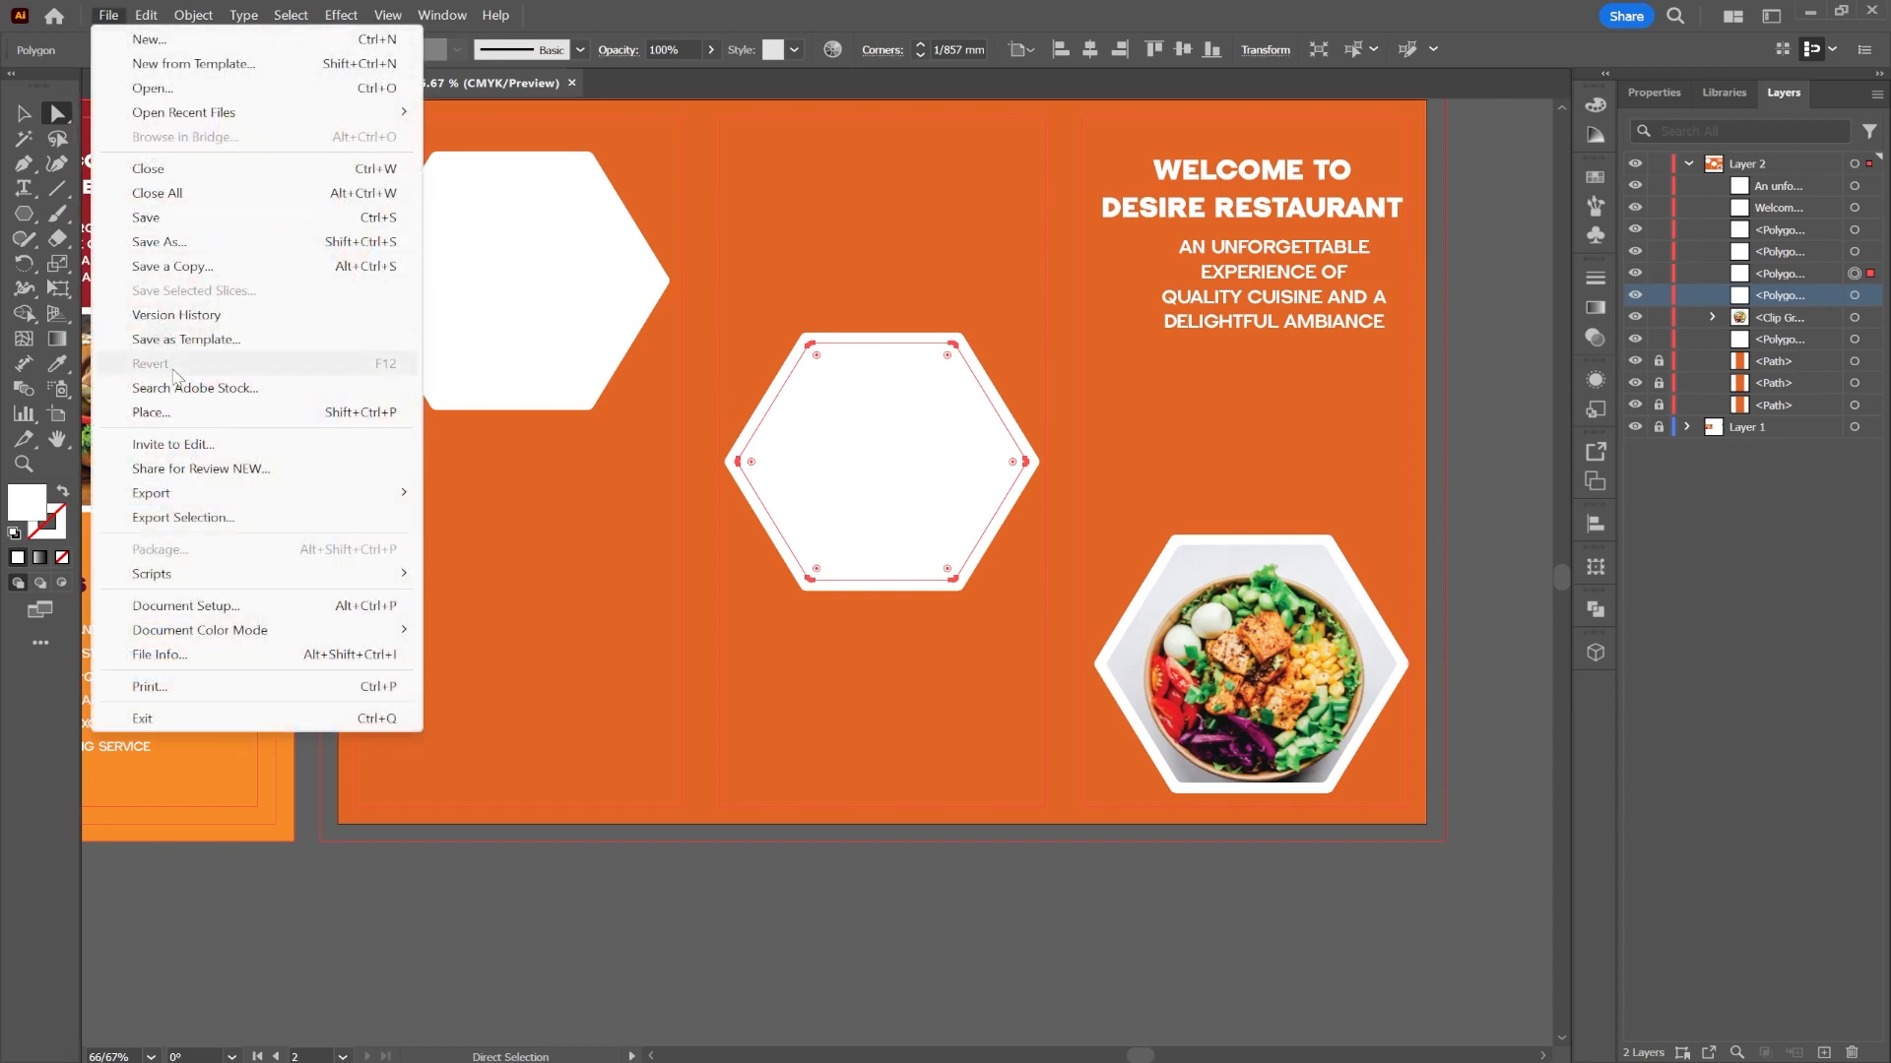
click(151, 412)
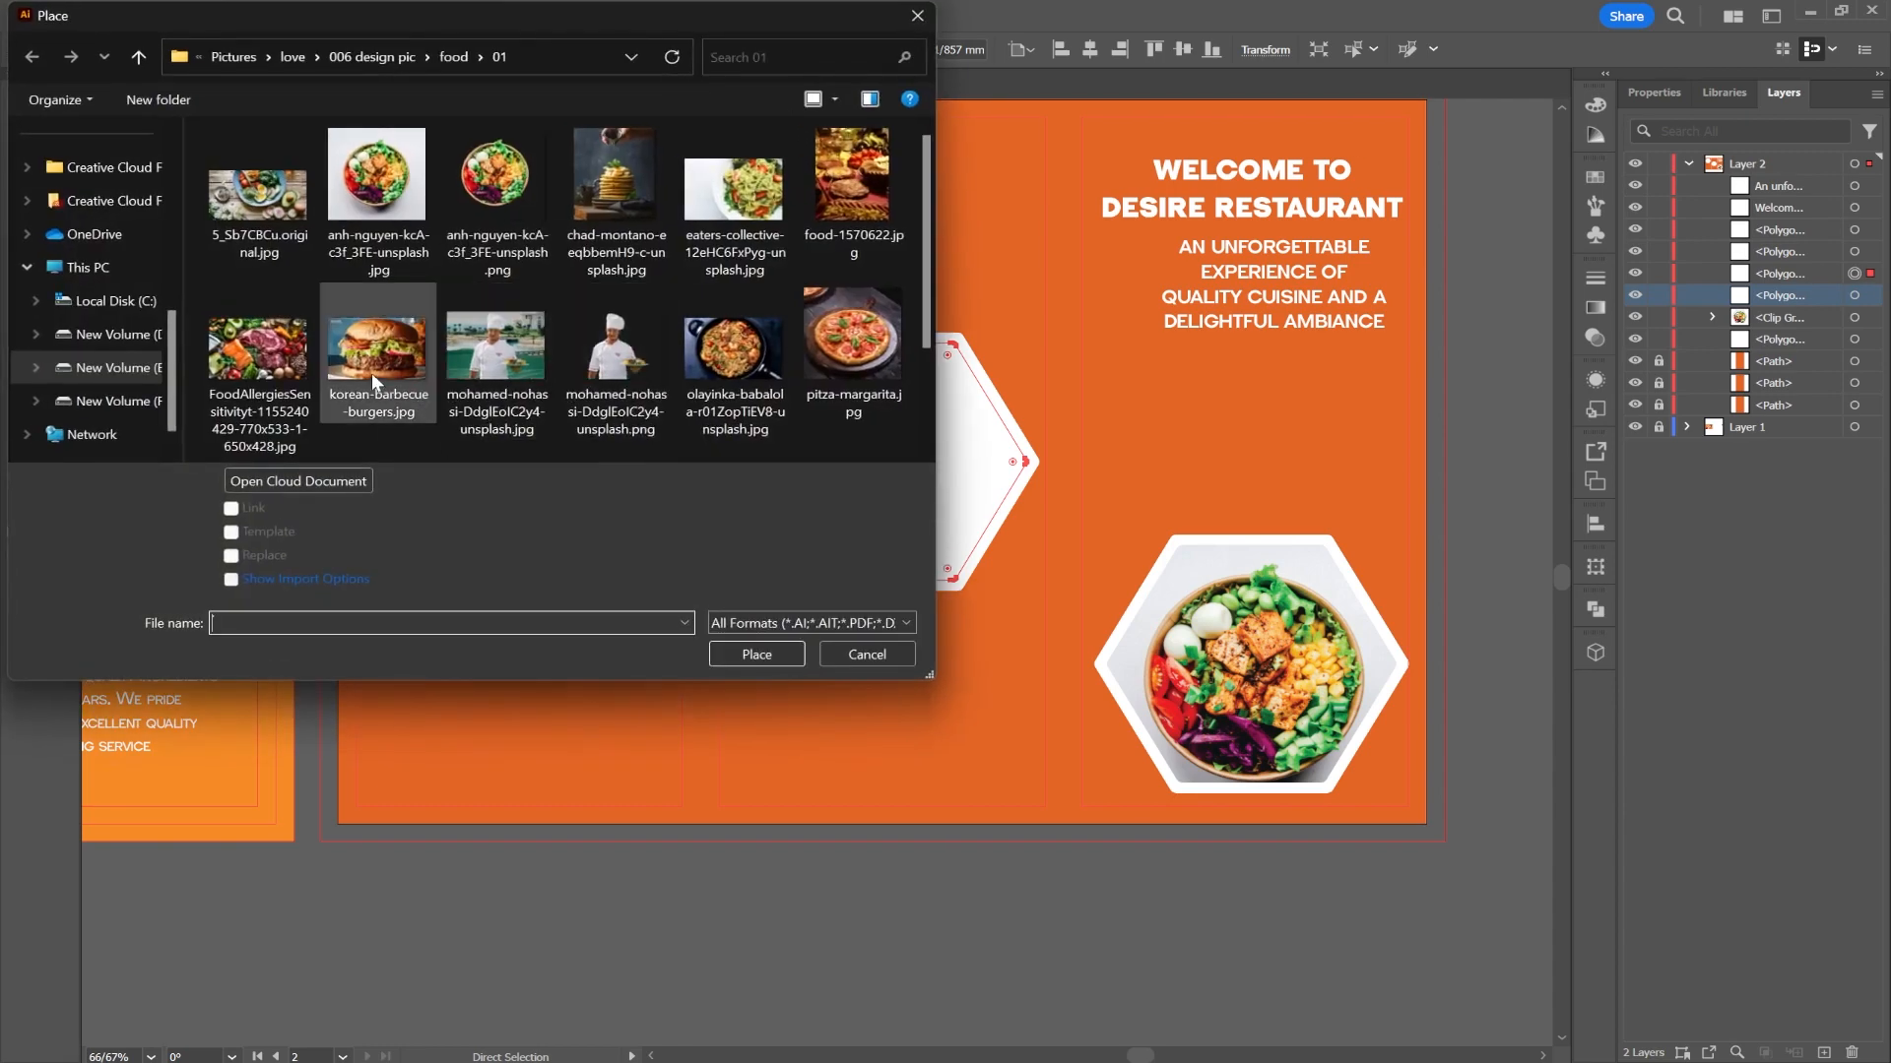
double_click(748, 208)
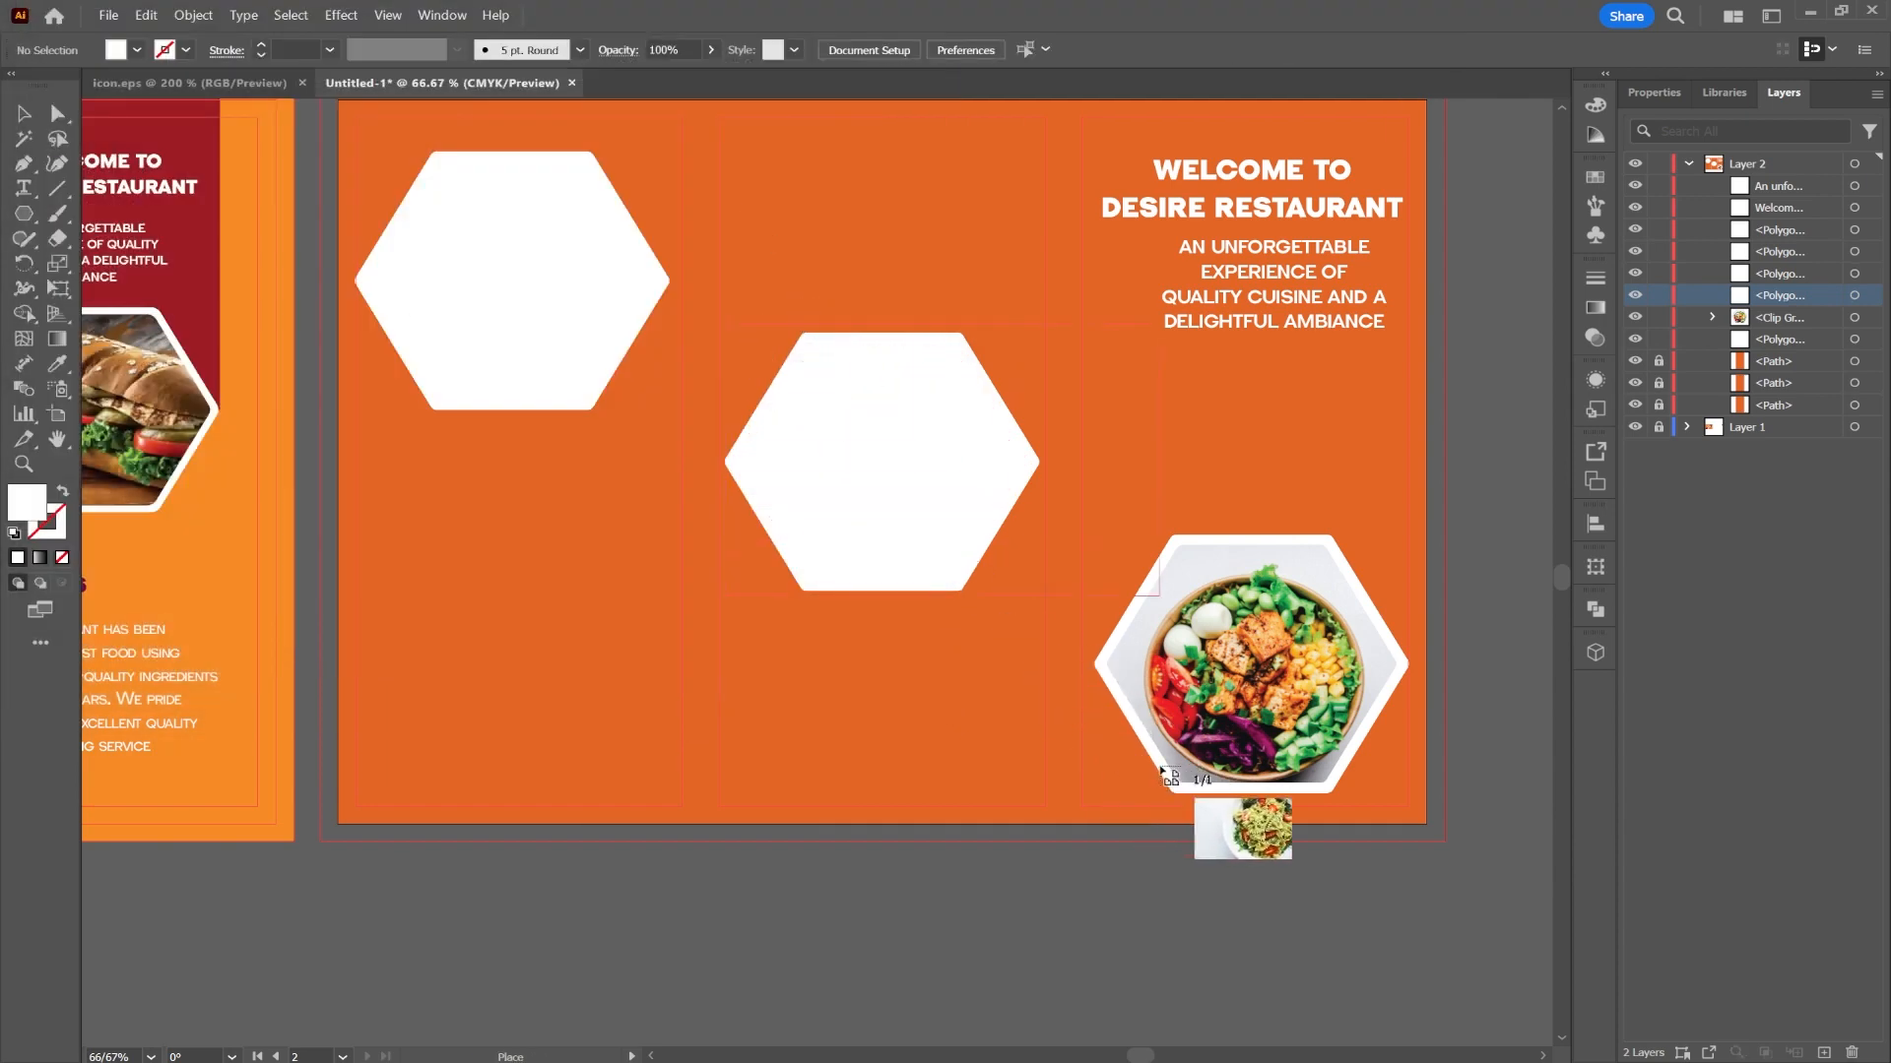
drag(726, 325, 1049, 588)
drag(1016, 507, 1073, 492)
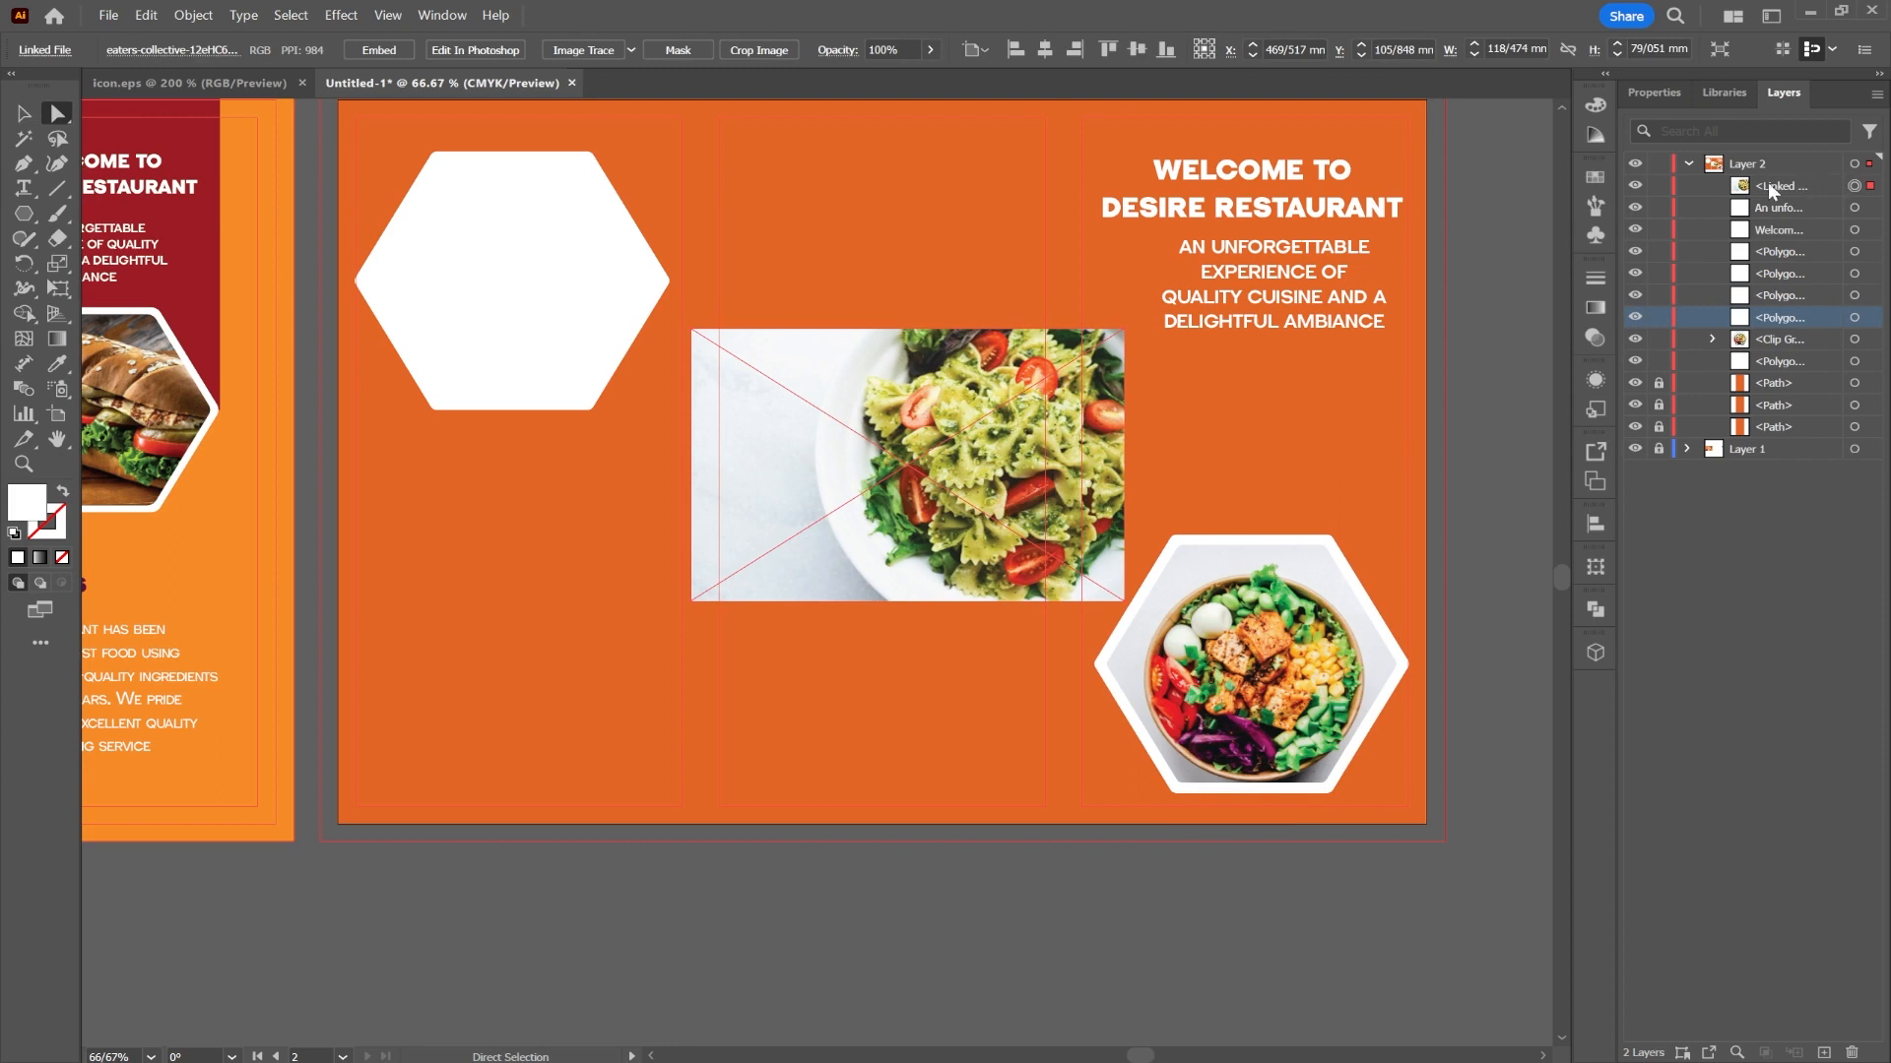
- Reorder the pasta photo beneath the second column's inset hexagon, clip it to that hexagon, and shift the photo slightly left inside the mask
drag(1768, 187, 1792, 318)
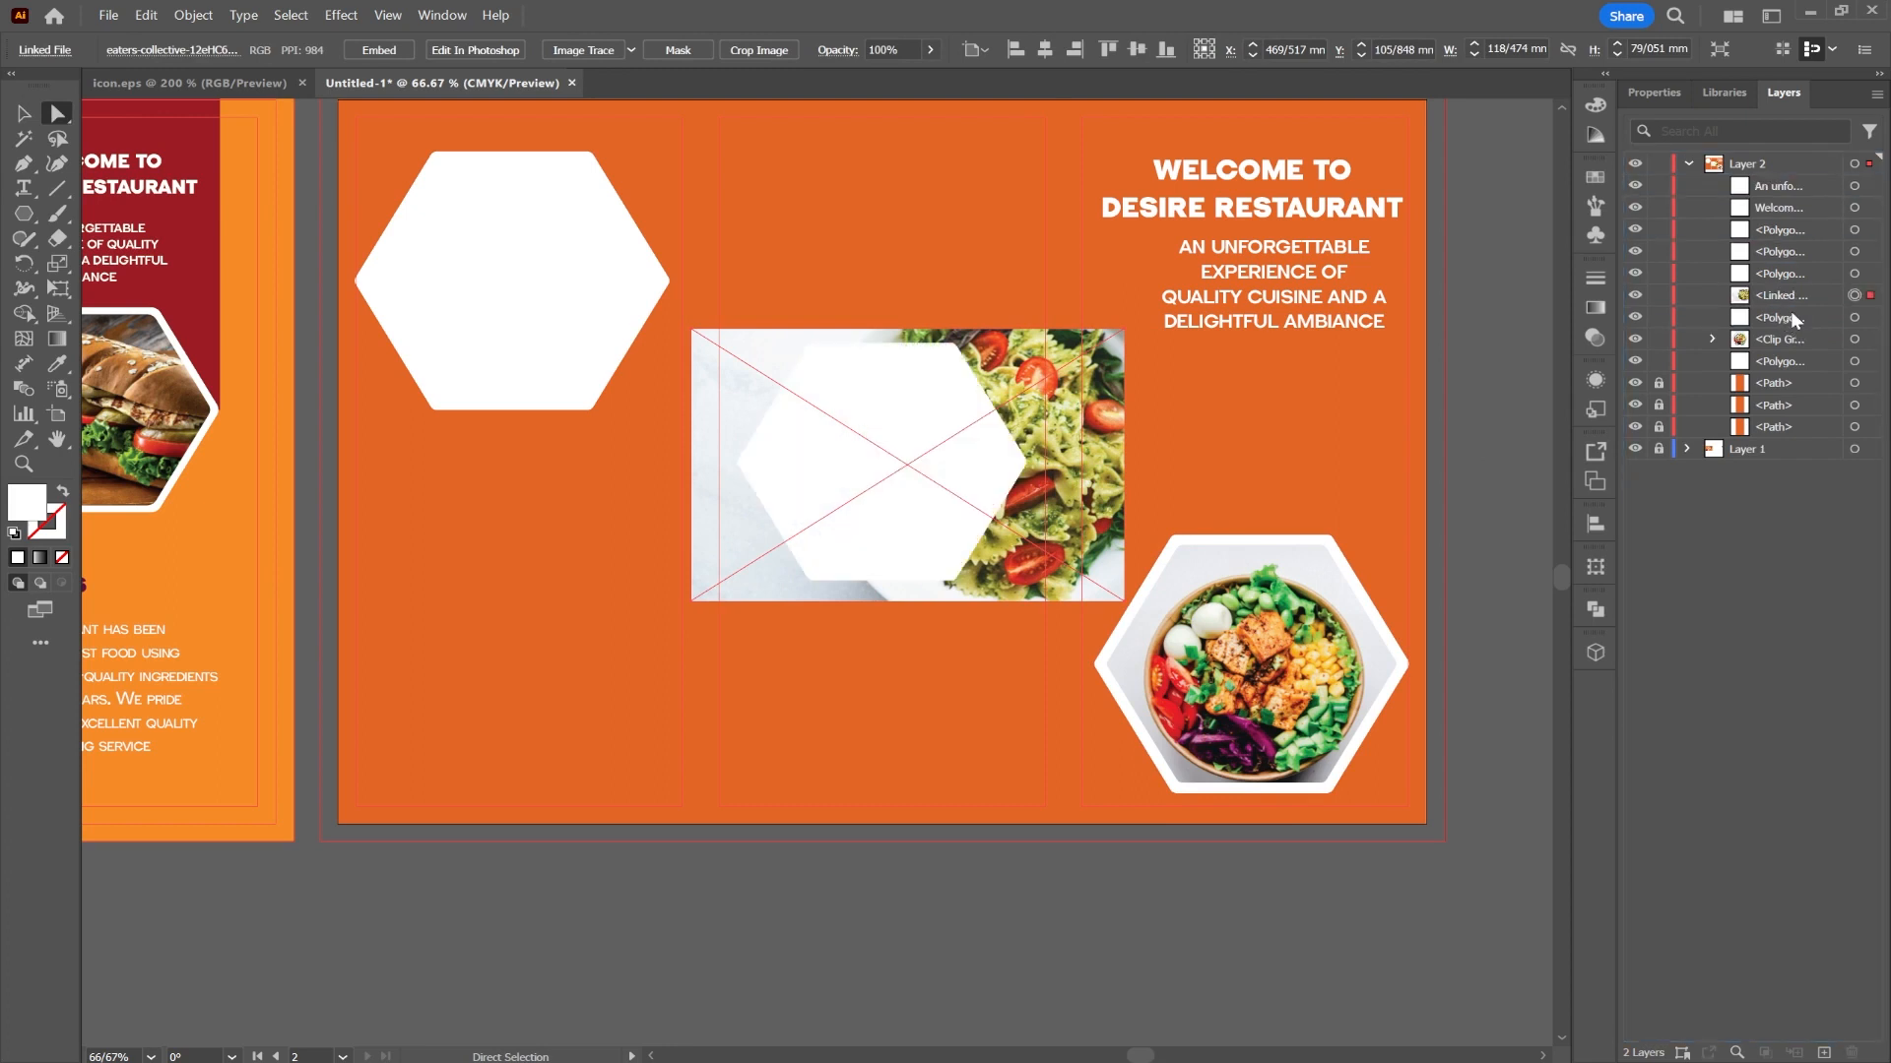
shift+click(920, 455)
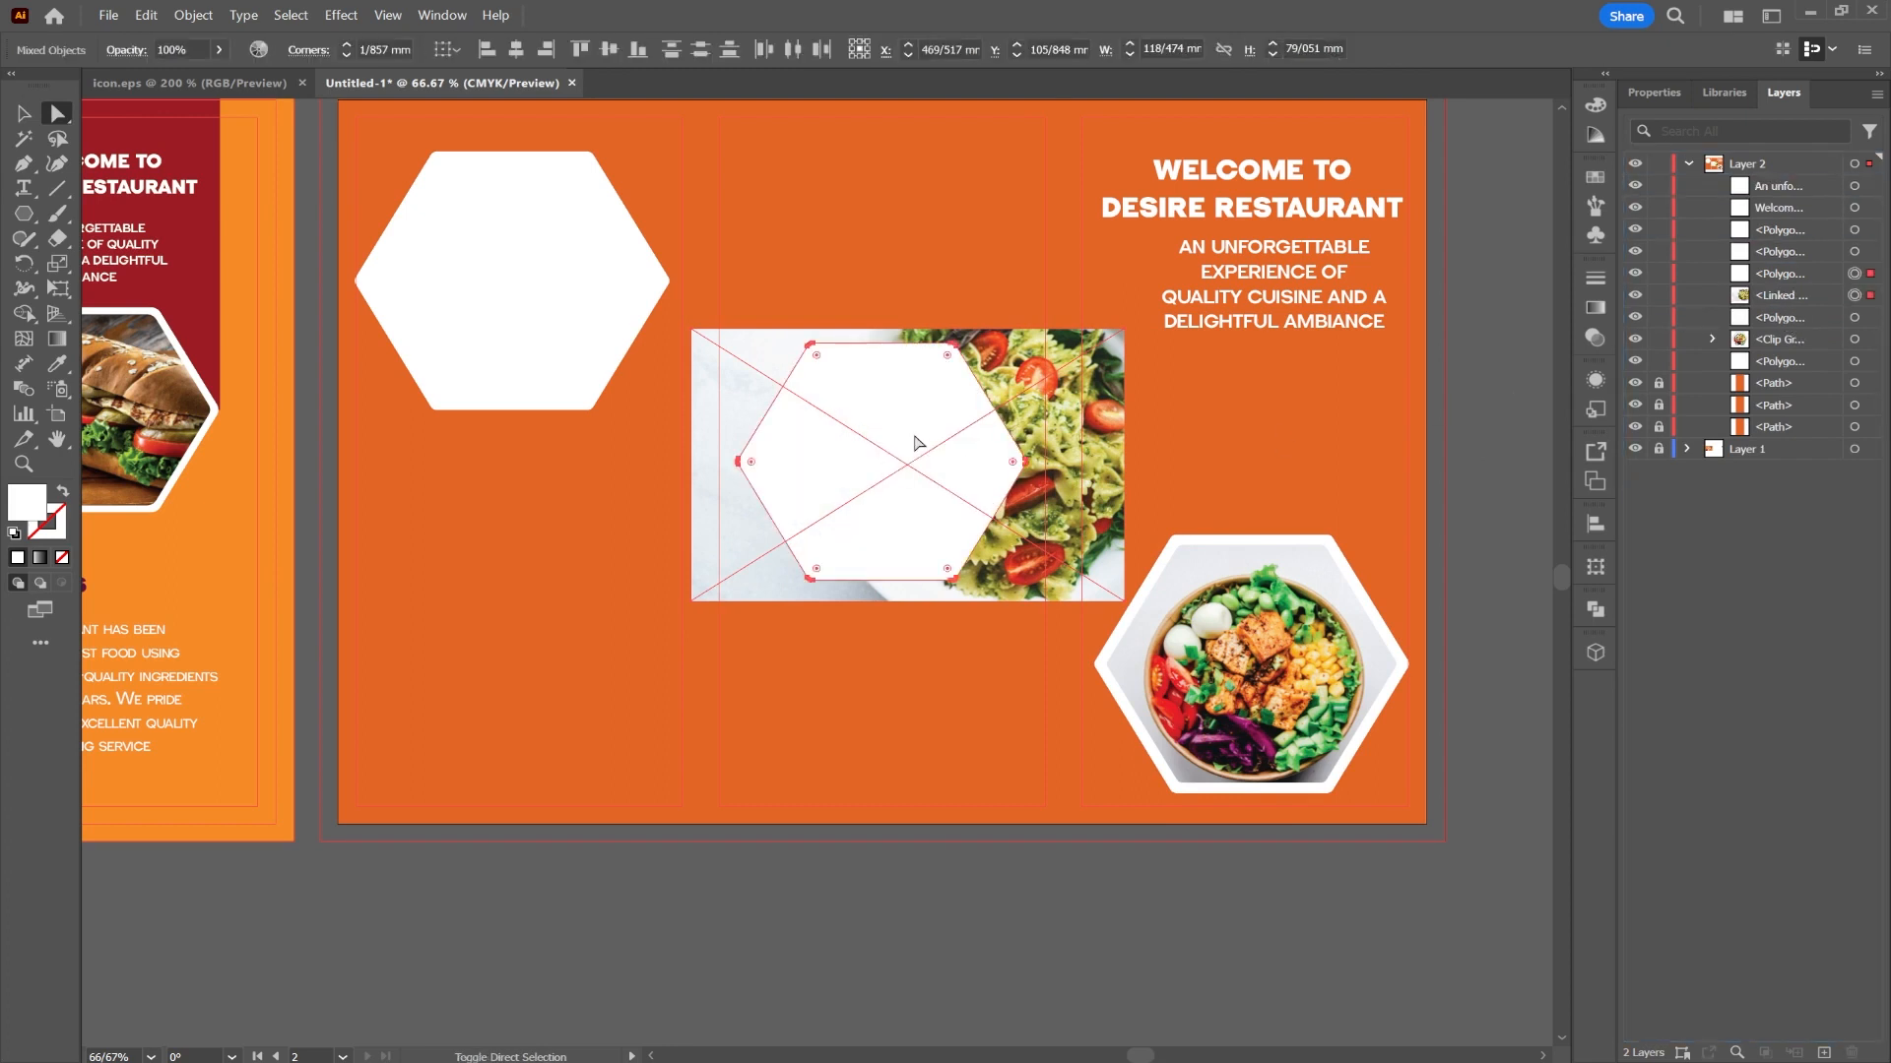
right_click(903, 431)
click(1006, 782)
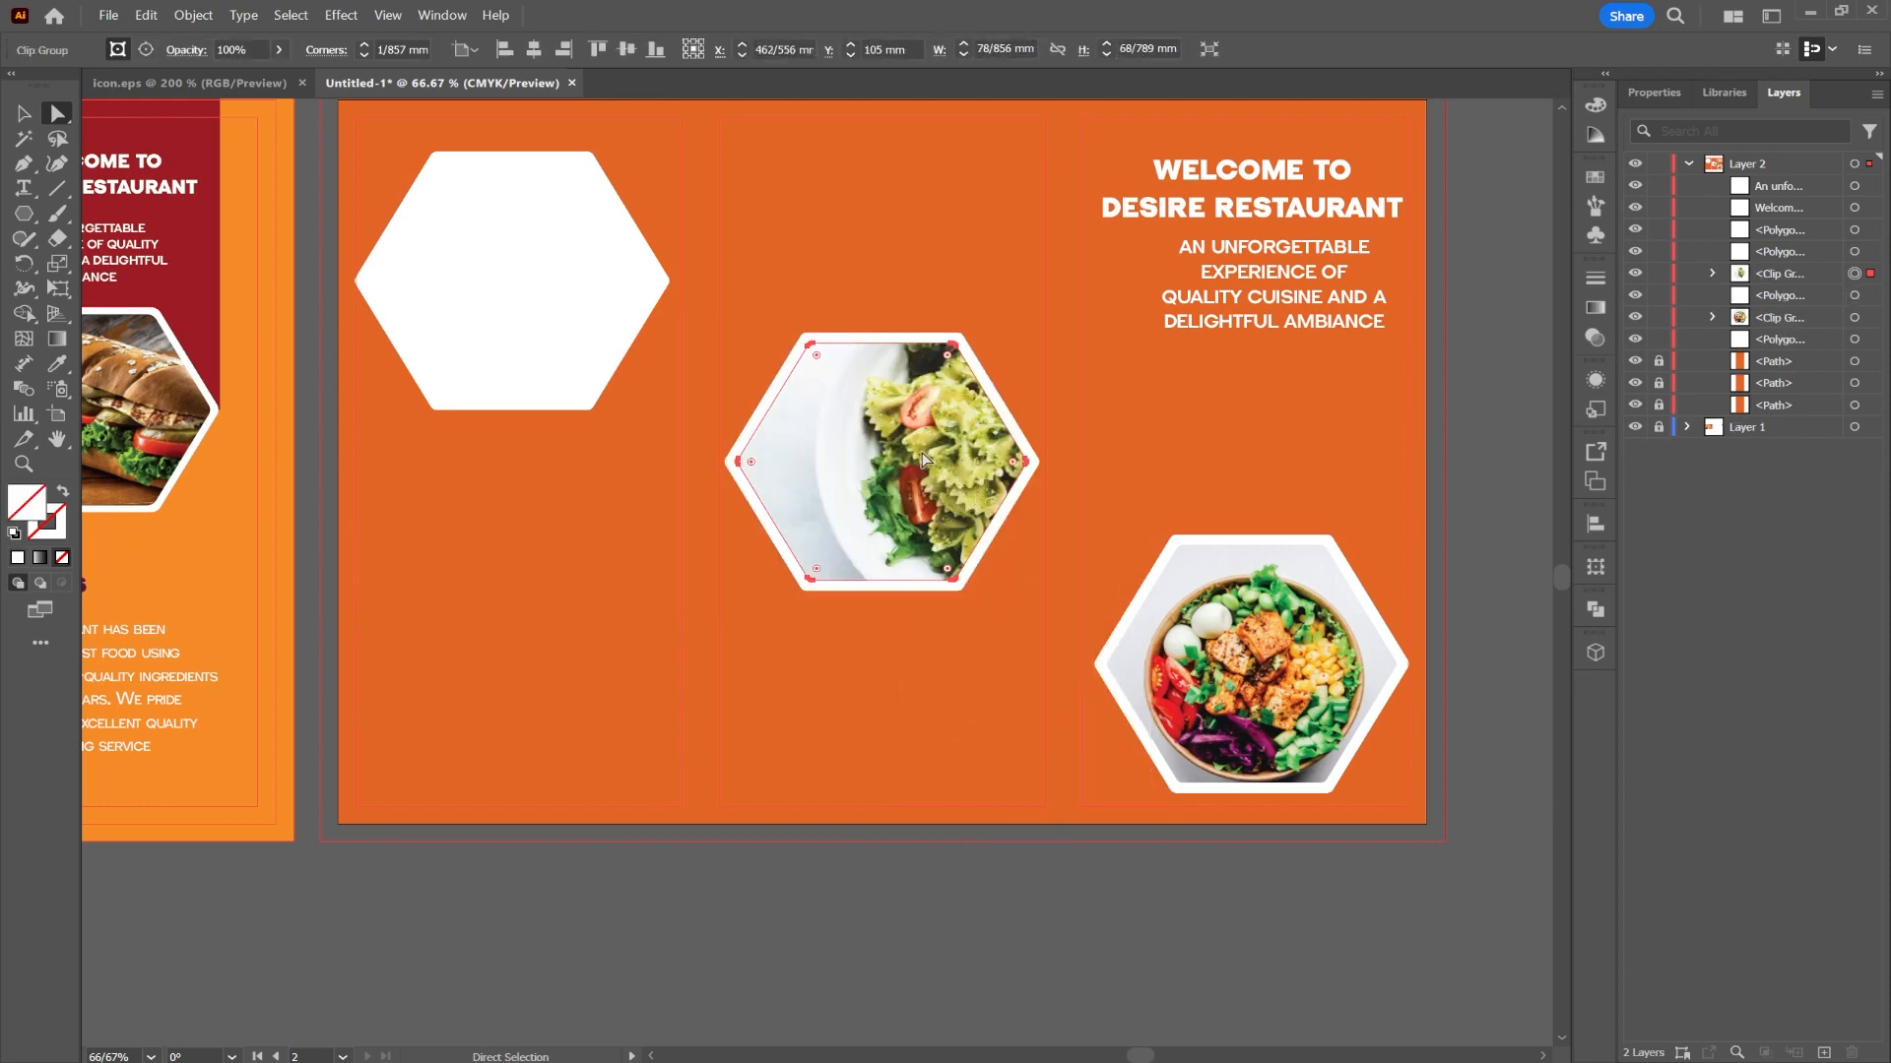
click(894, 738)
click(877, 481)
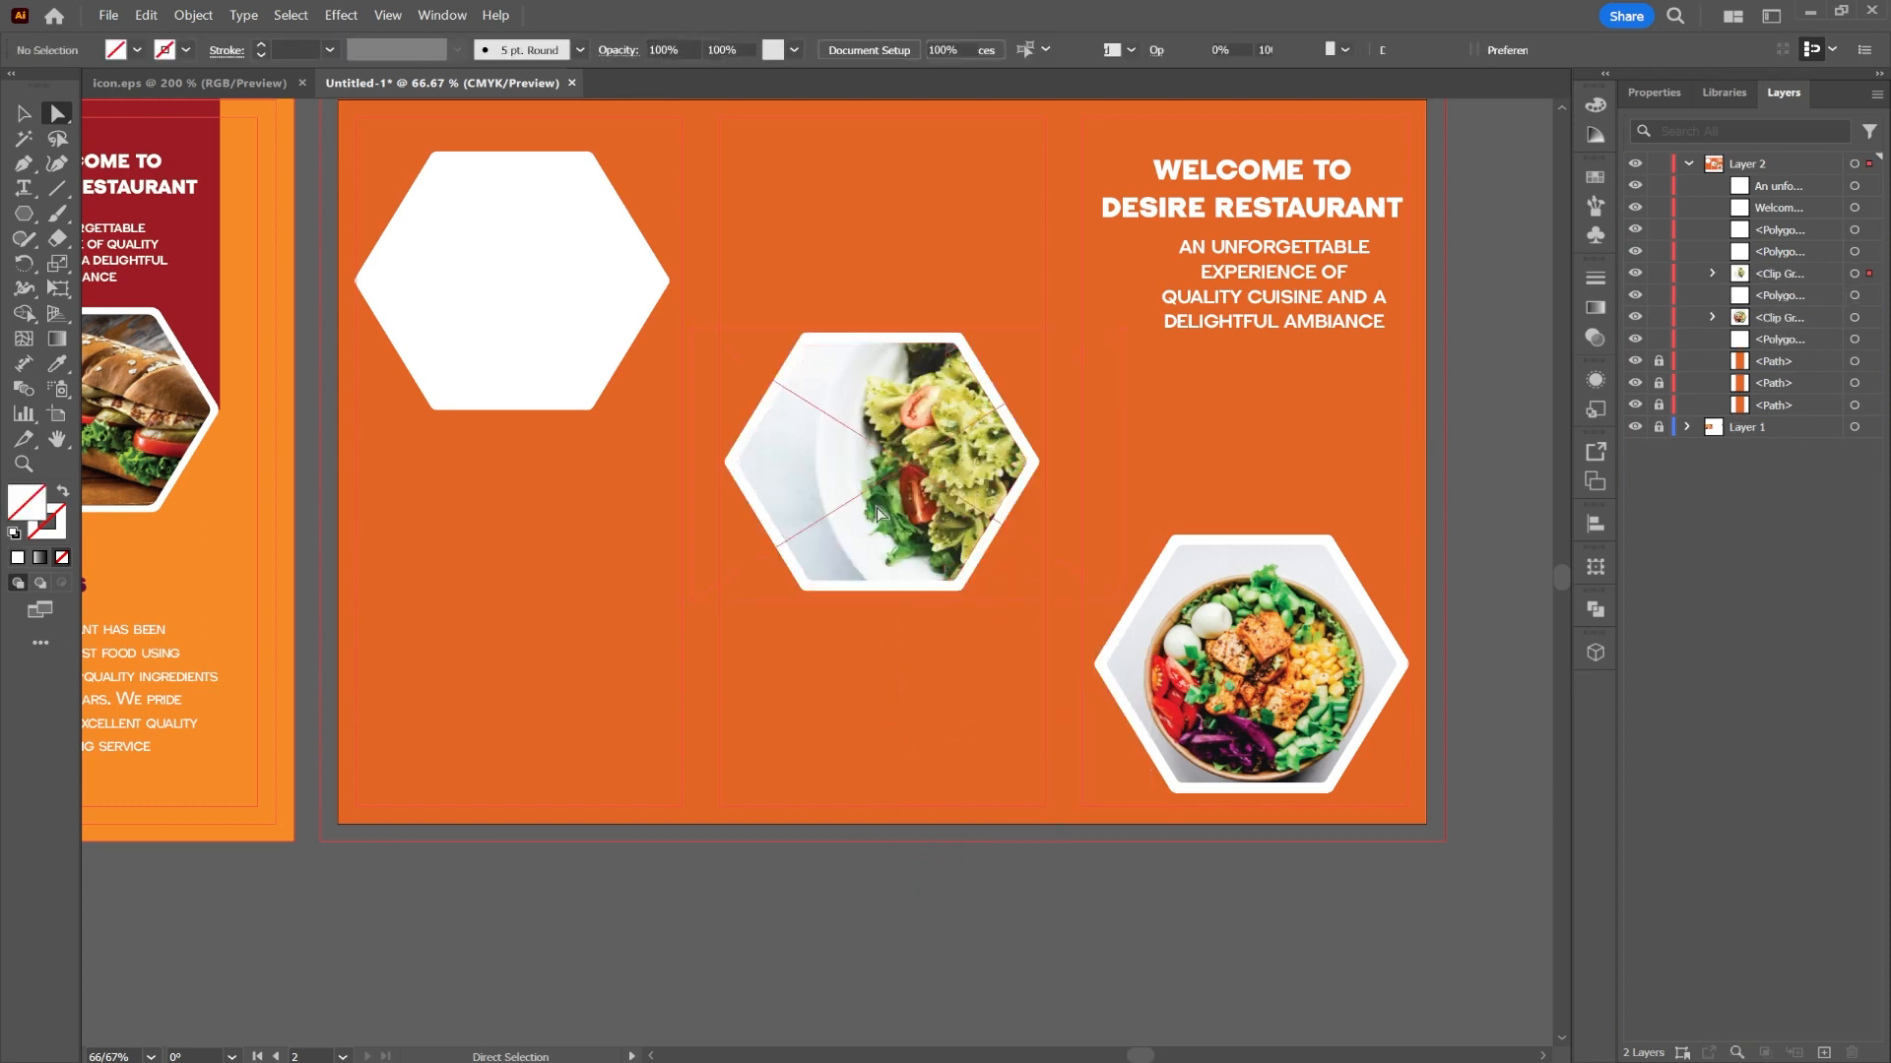
drag(866, 469, 841, 463)
- Place the grilled sausage JPG over the first column's hexagon as a linked image about 97.6 by 86.8 mm
click(512, 308)
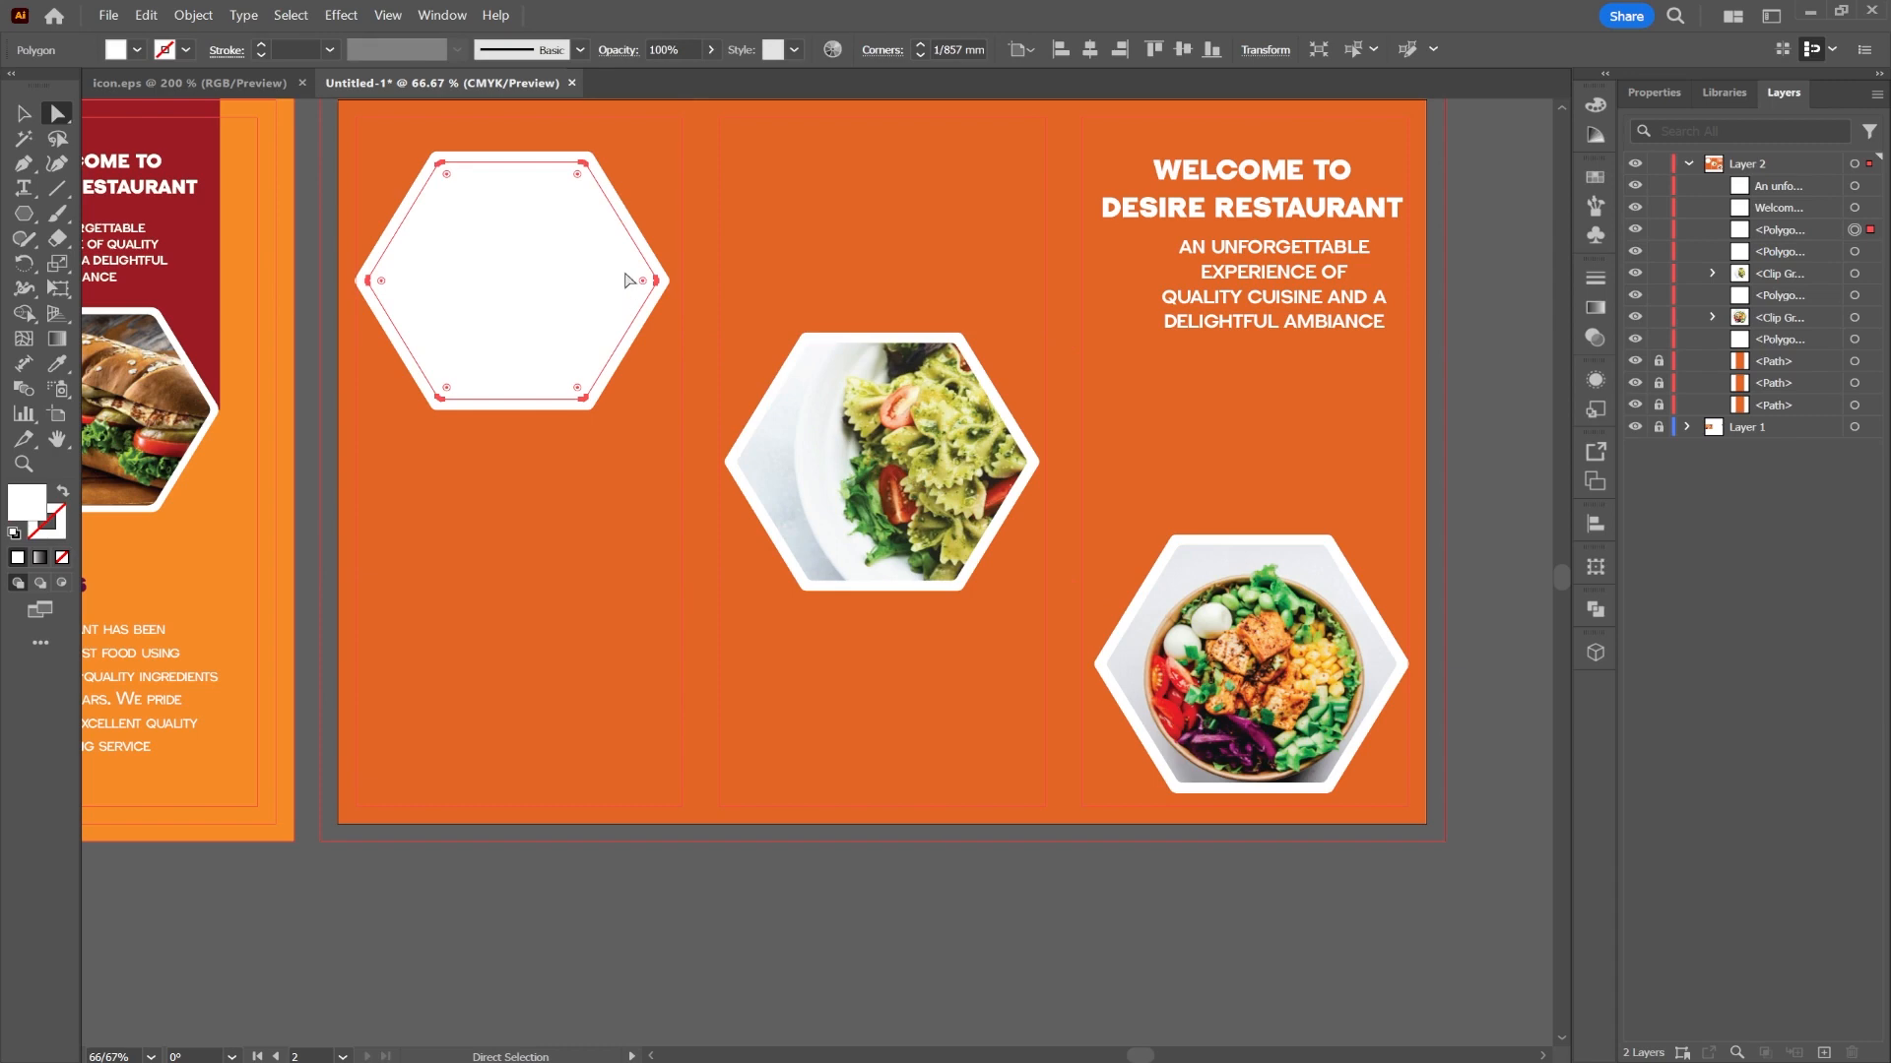
click(109, 15)
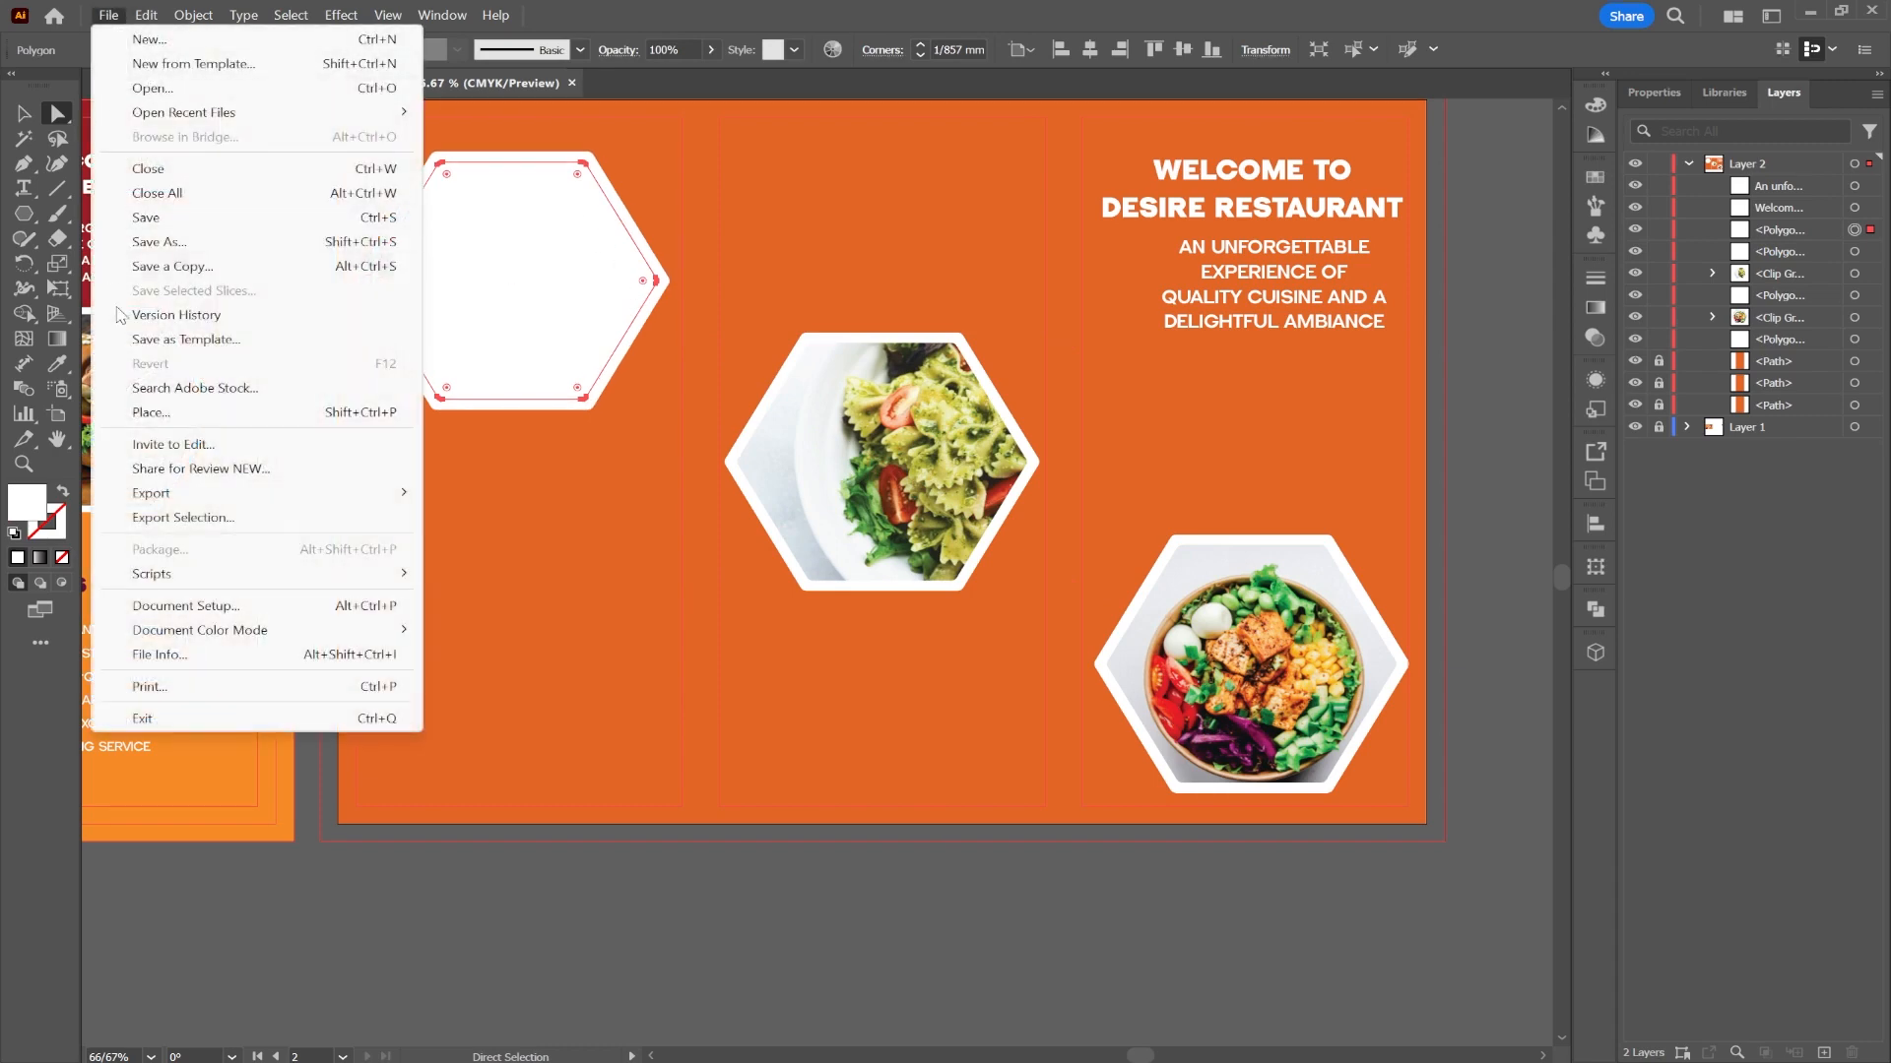
click(399, 387)
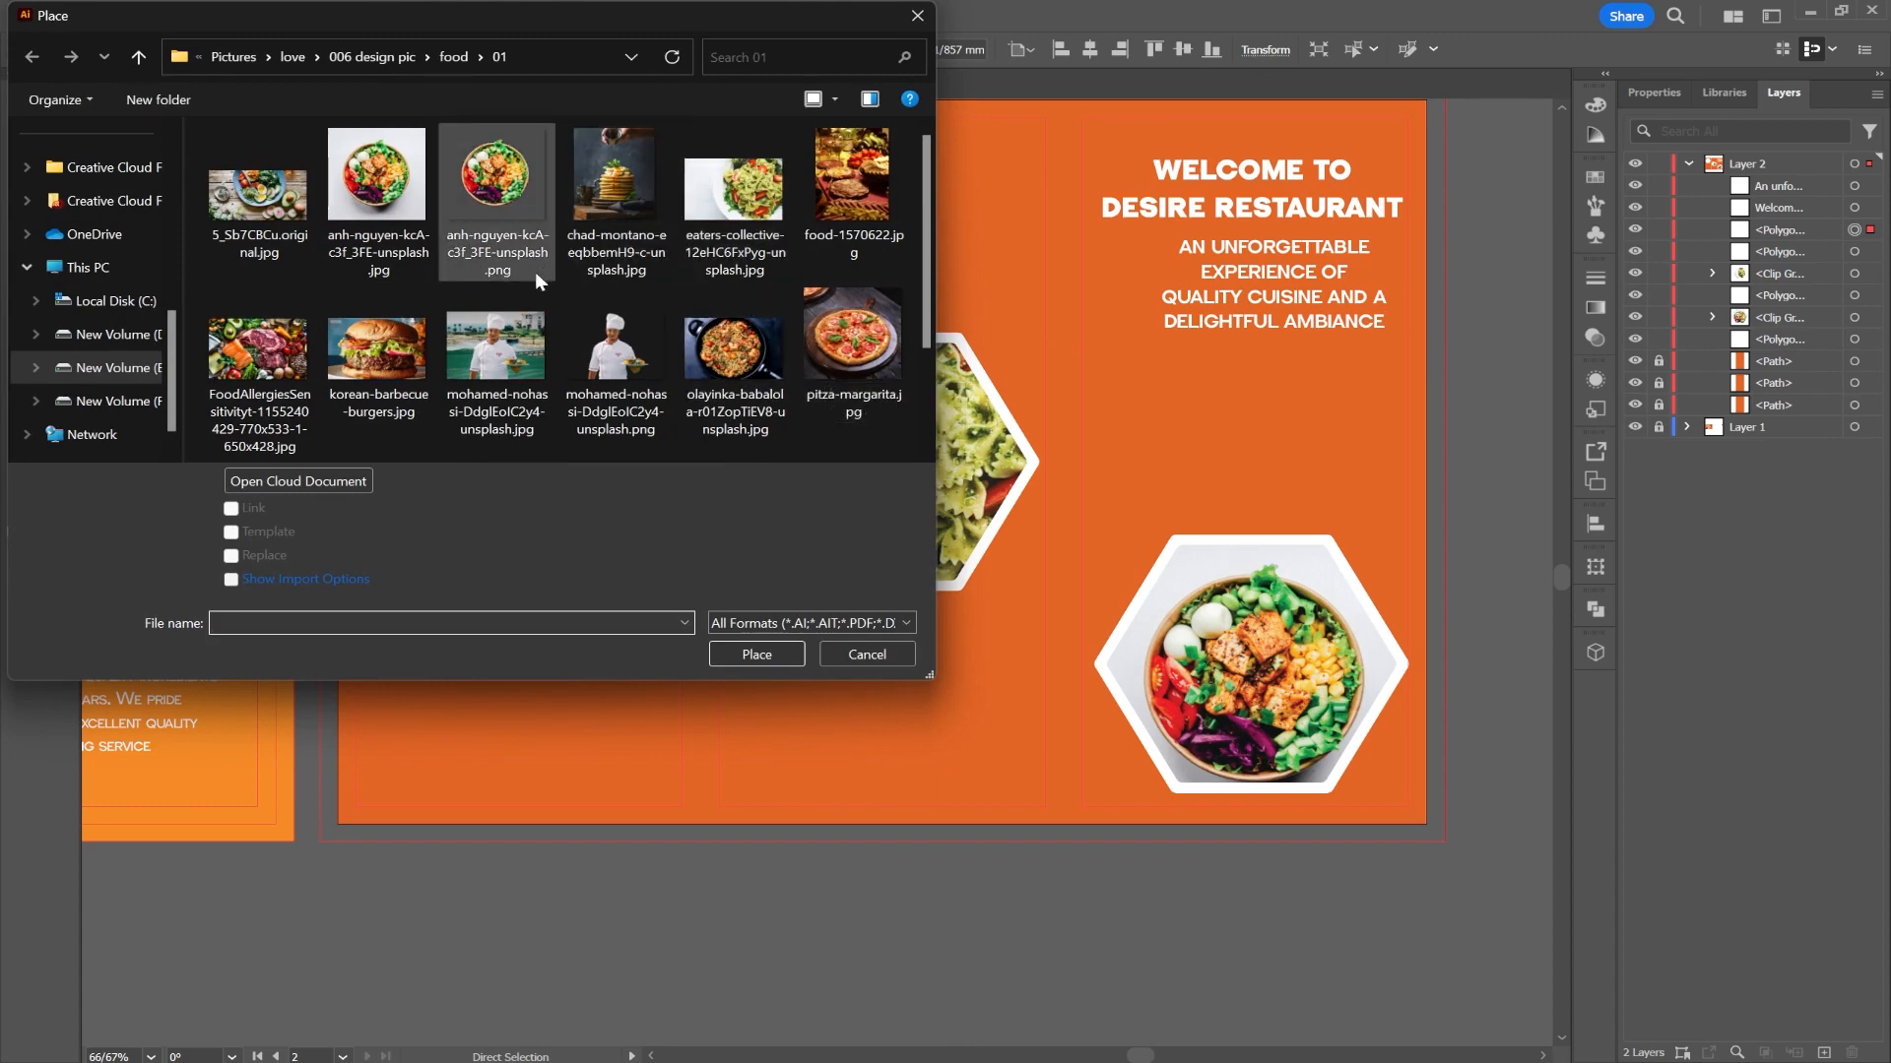
scroll(532, 316, down, 1)
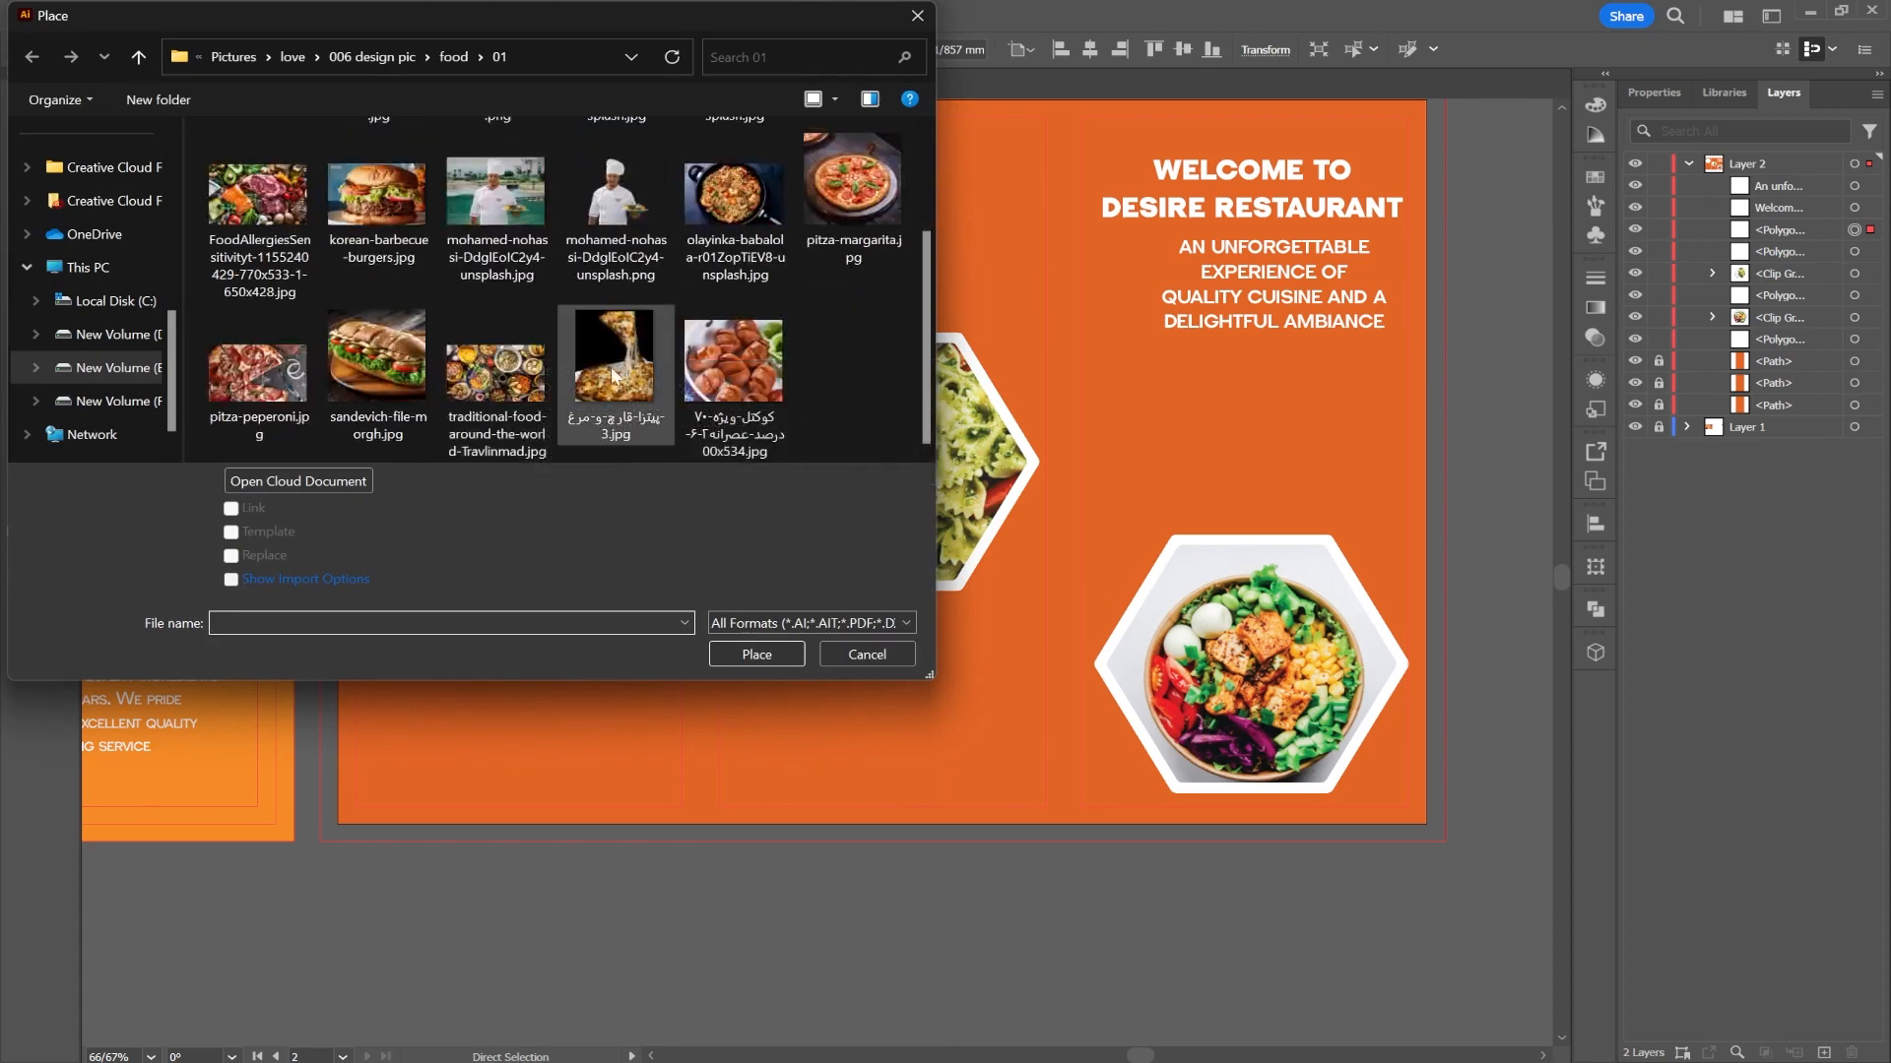
double_click(733, 369)
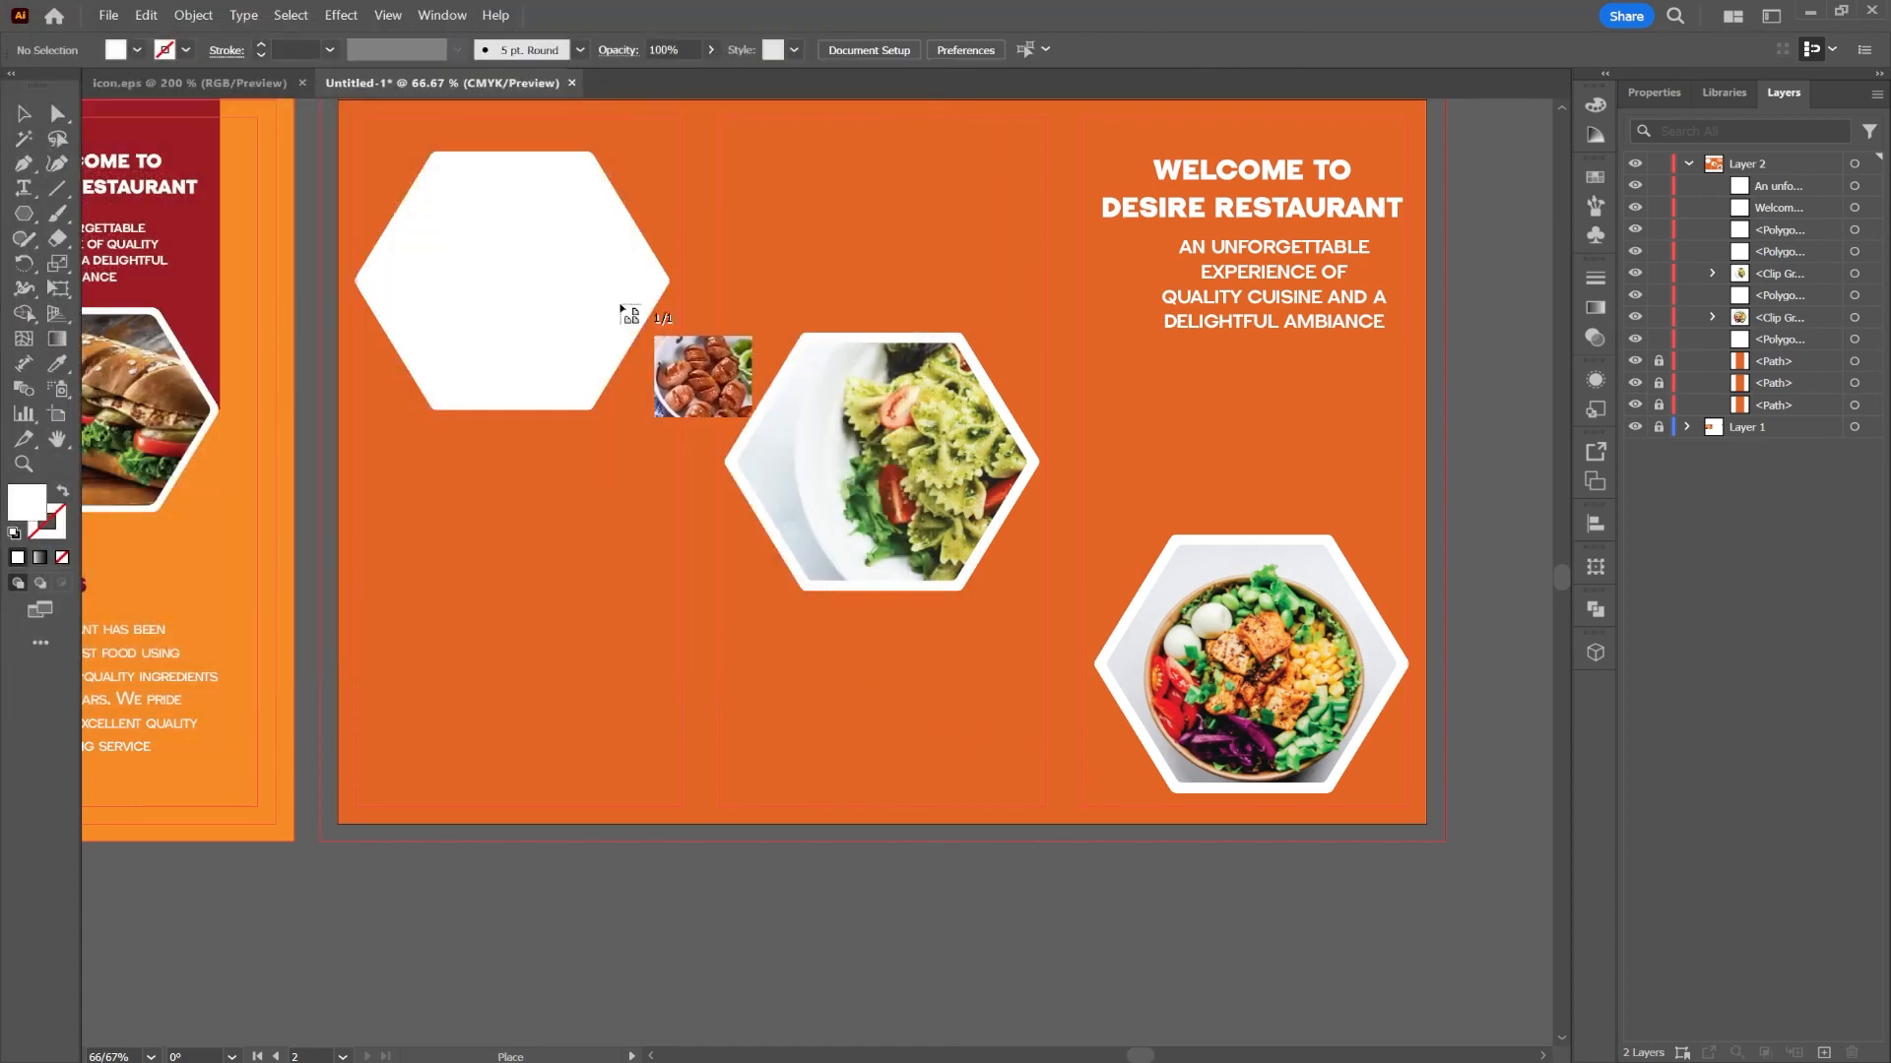
drag(346, 139, 712, 459)
mouse_move(629, 343)
mouse_down()
mouse_move(674, 319)
mouse_move(644, 352)
mouse_up()
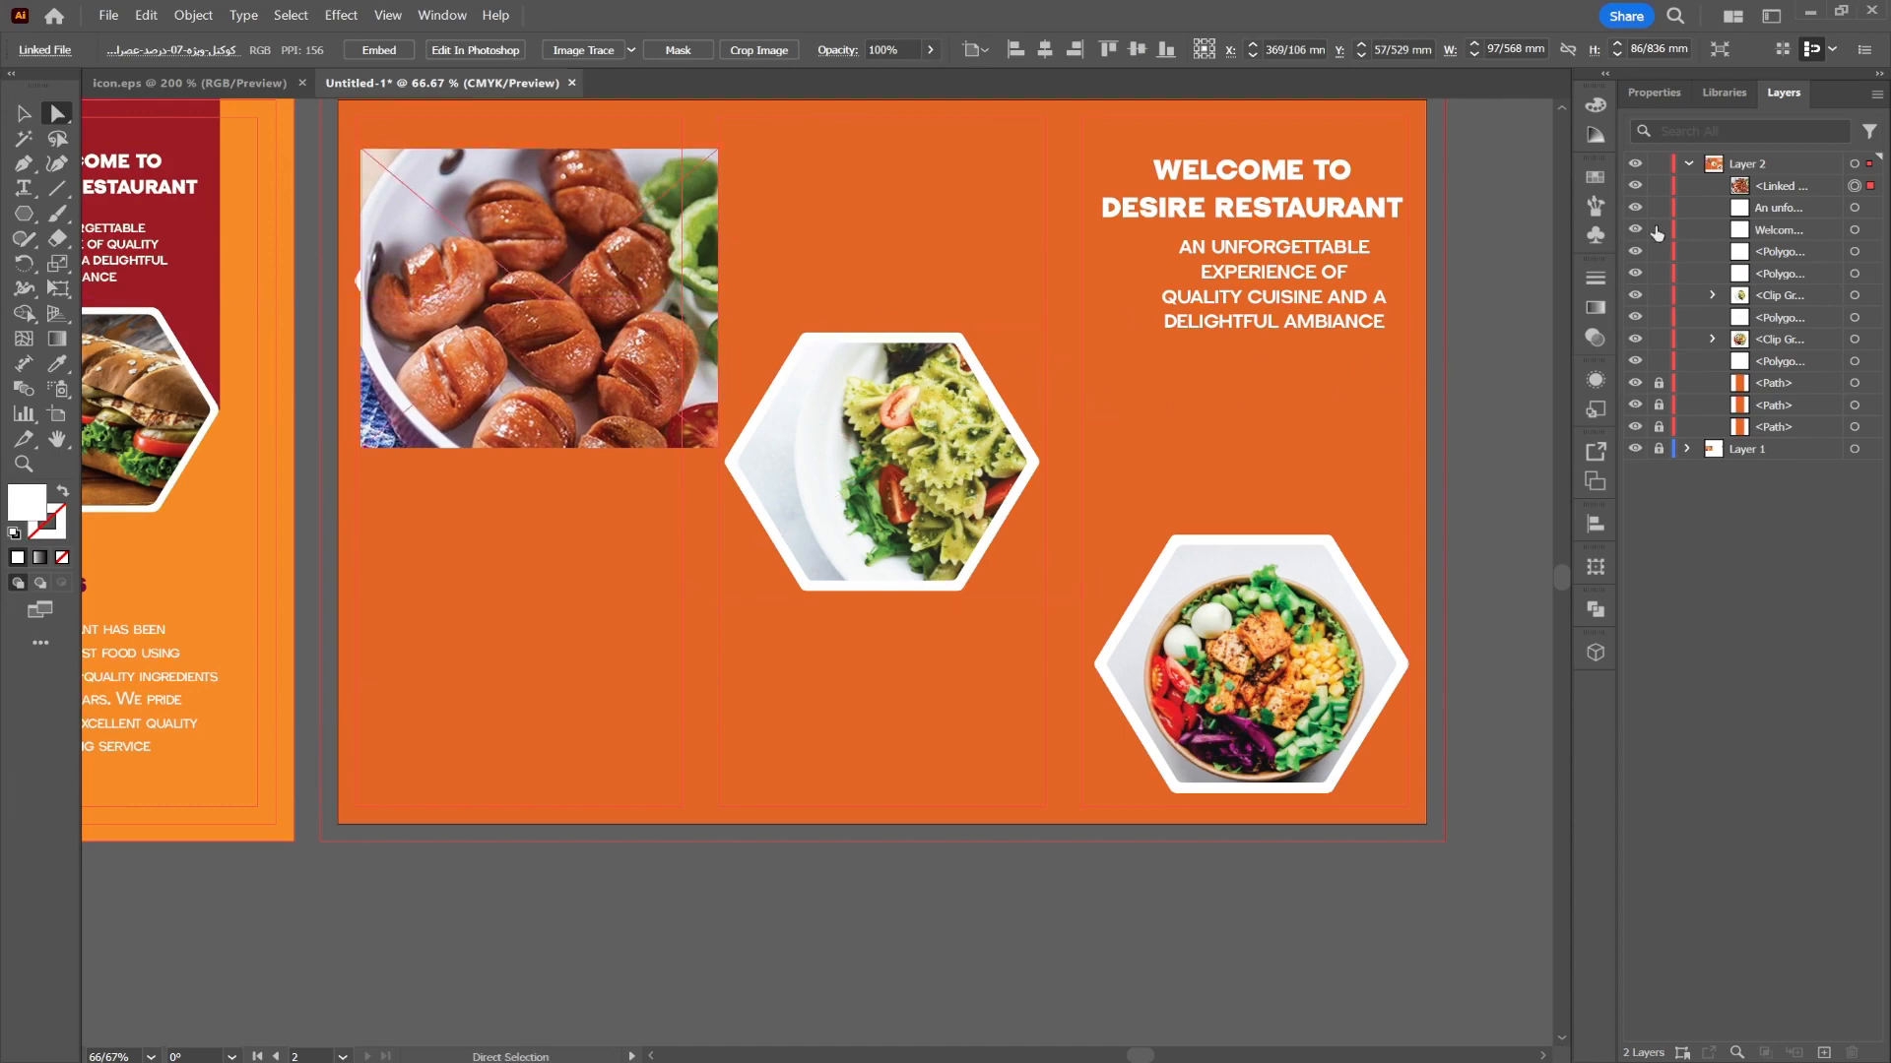
- Reorder the sausage photo beneath the first column's inset hexagon and clip it to that hexagon with a clipping mask
drag(1780, 190, 1766, 271)
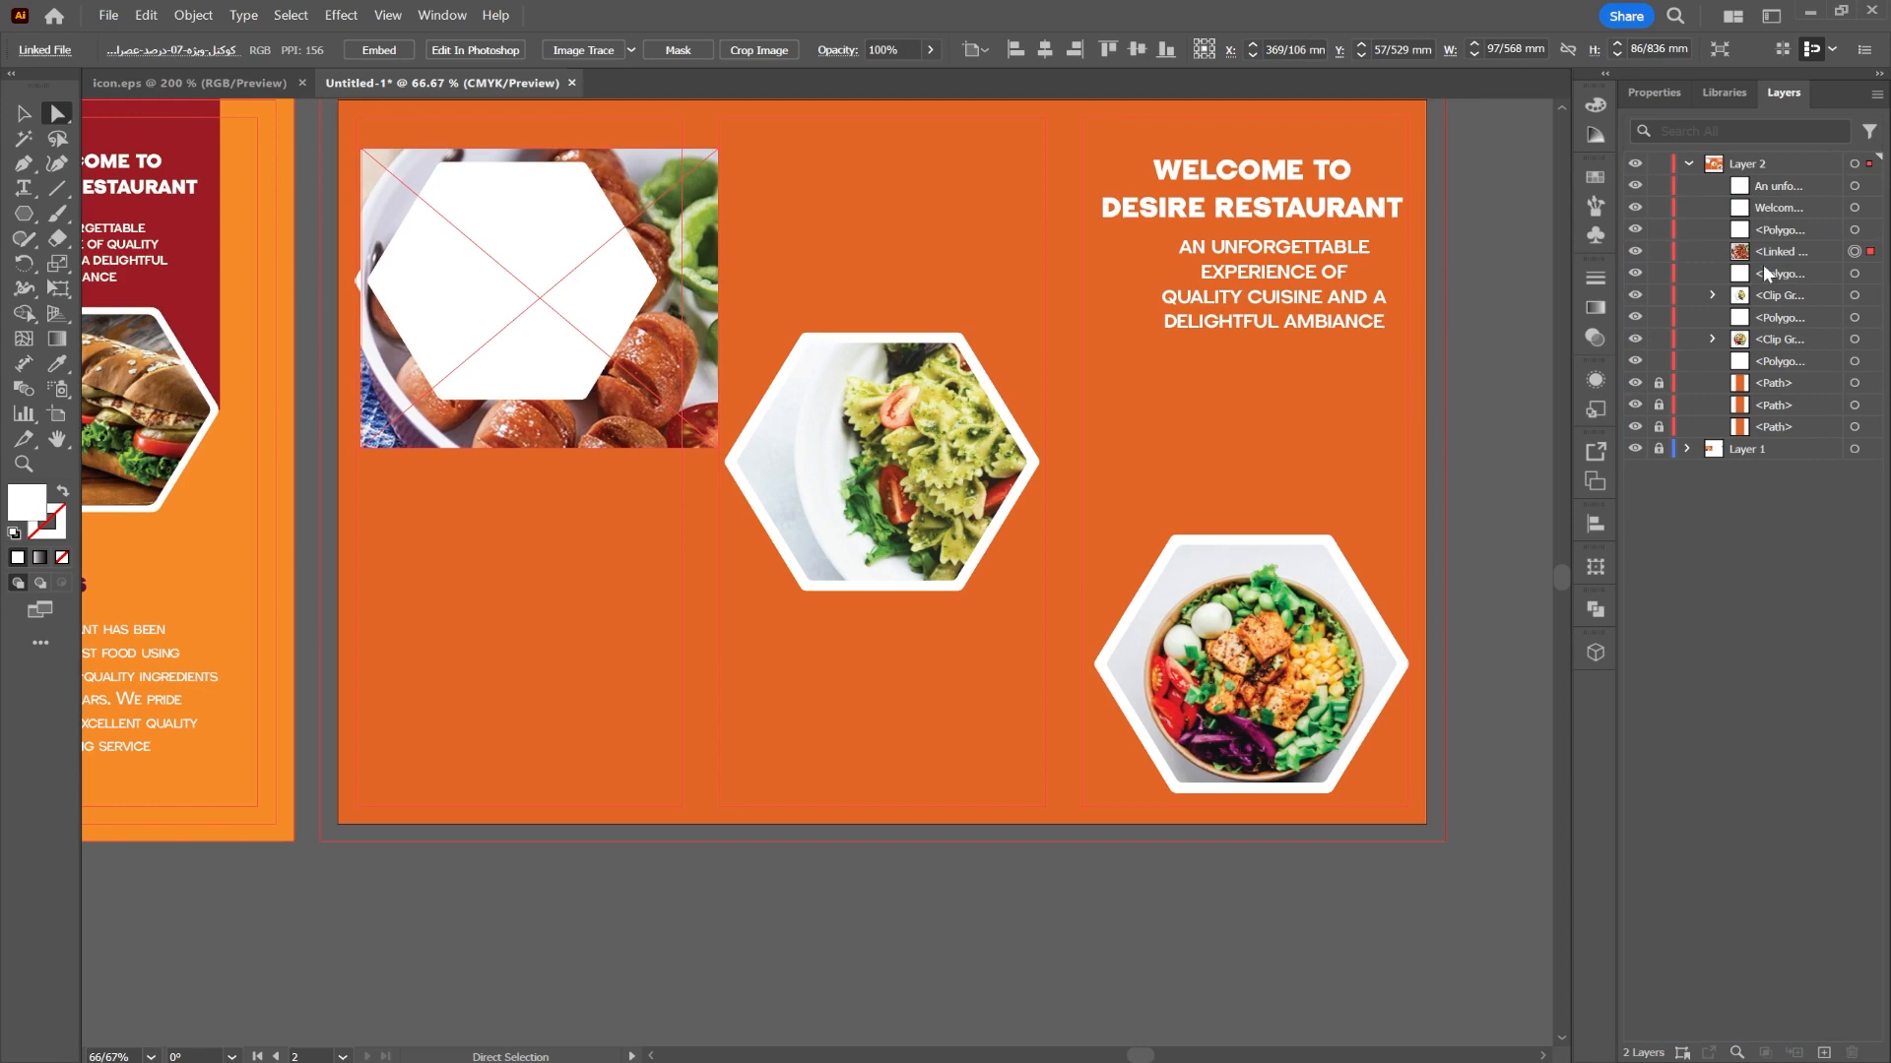
shift+click(1870, 230)
right_click(454, 254)
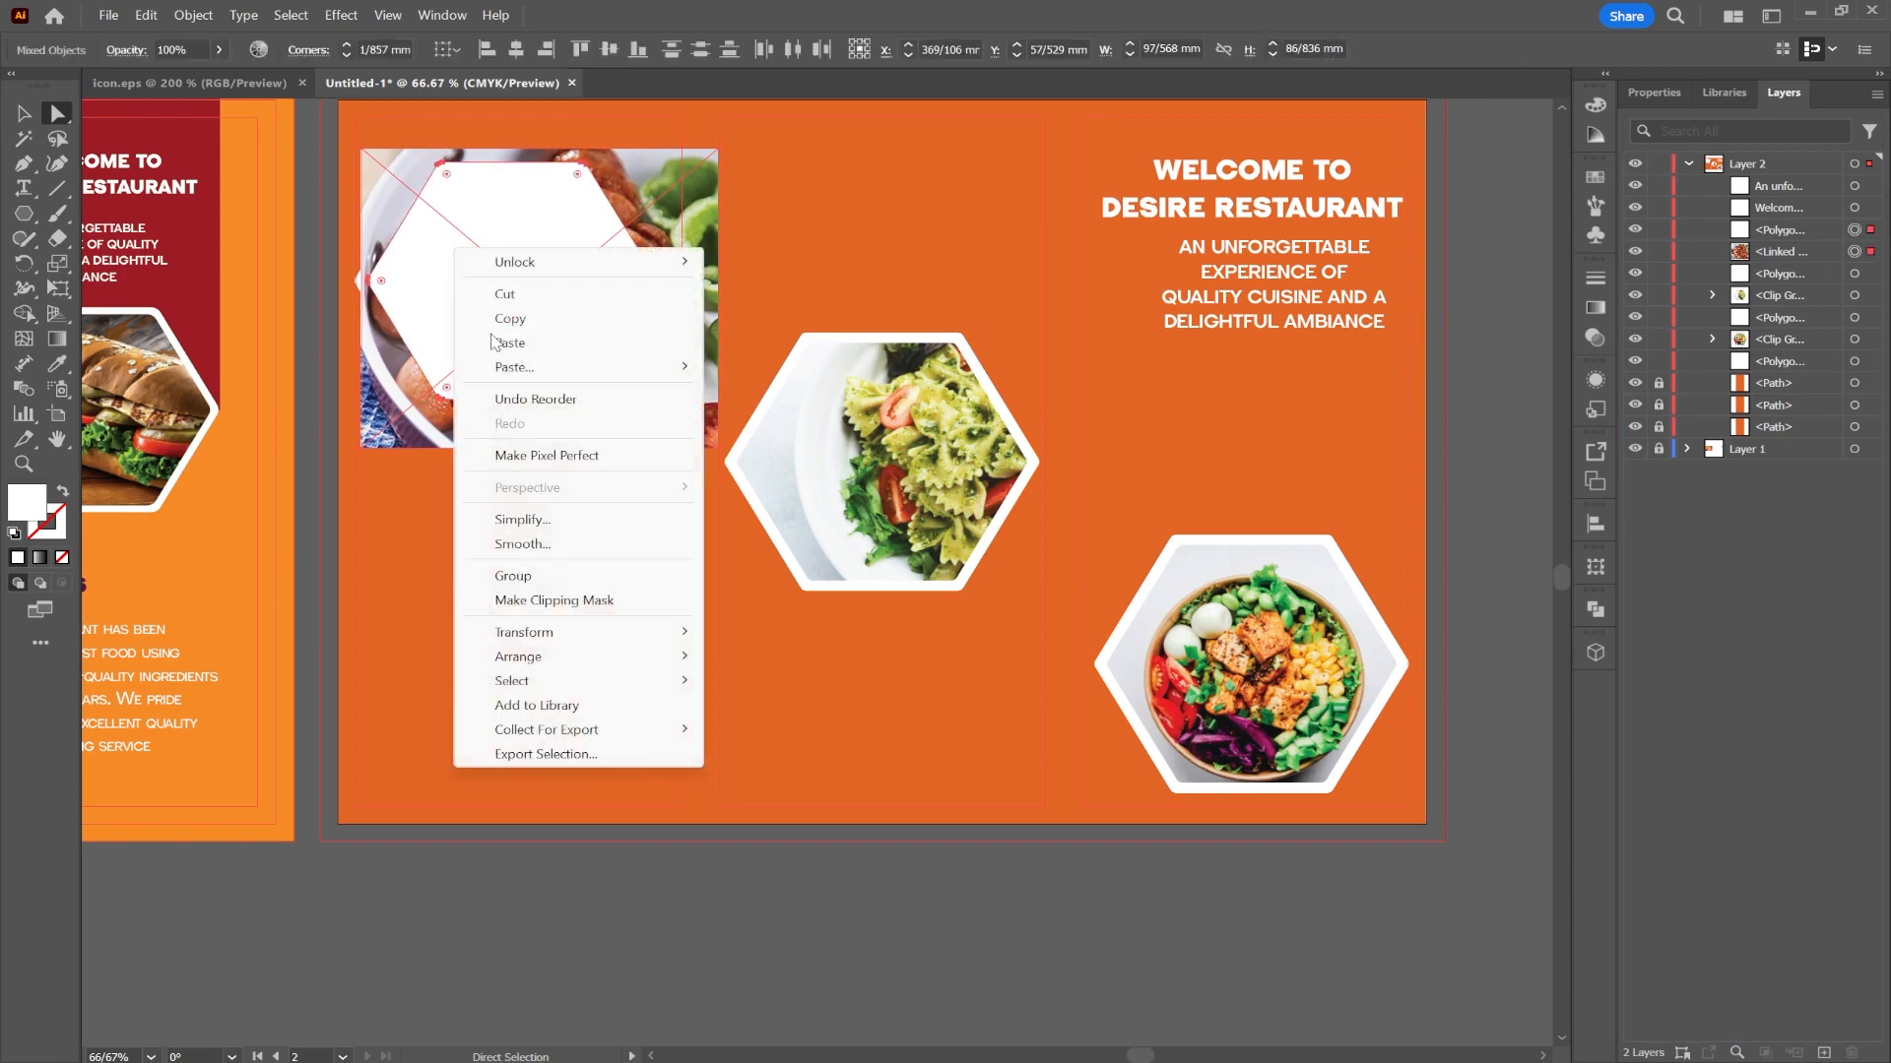
click(552, 600)
click(1477, 270)
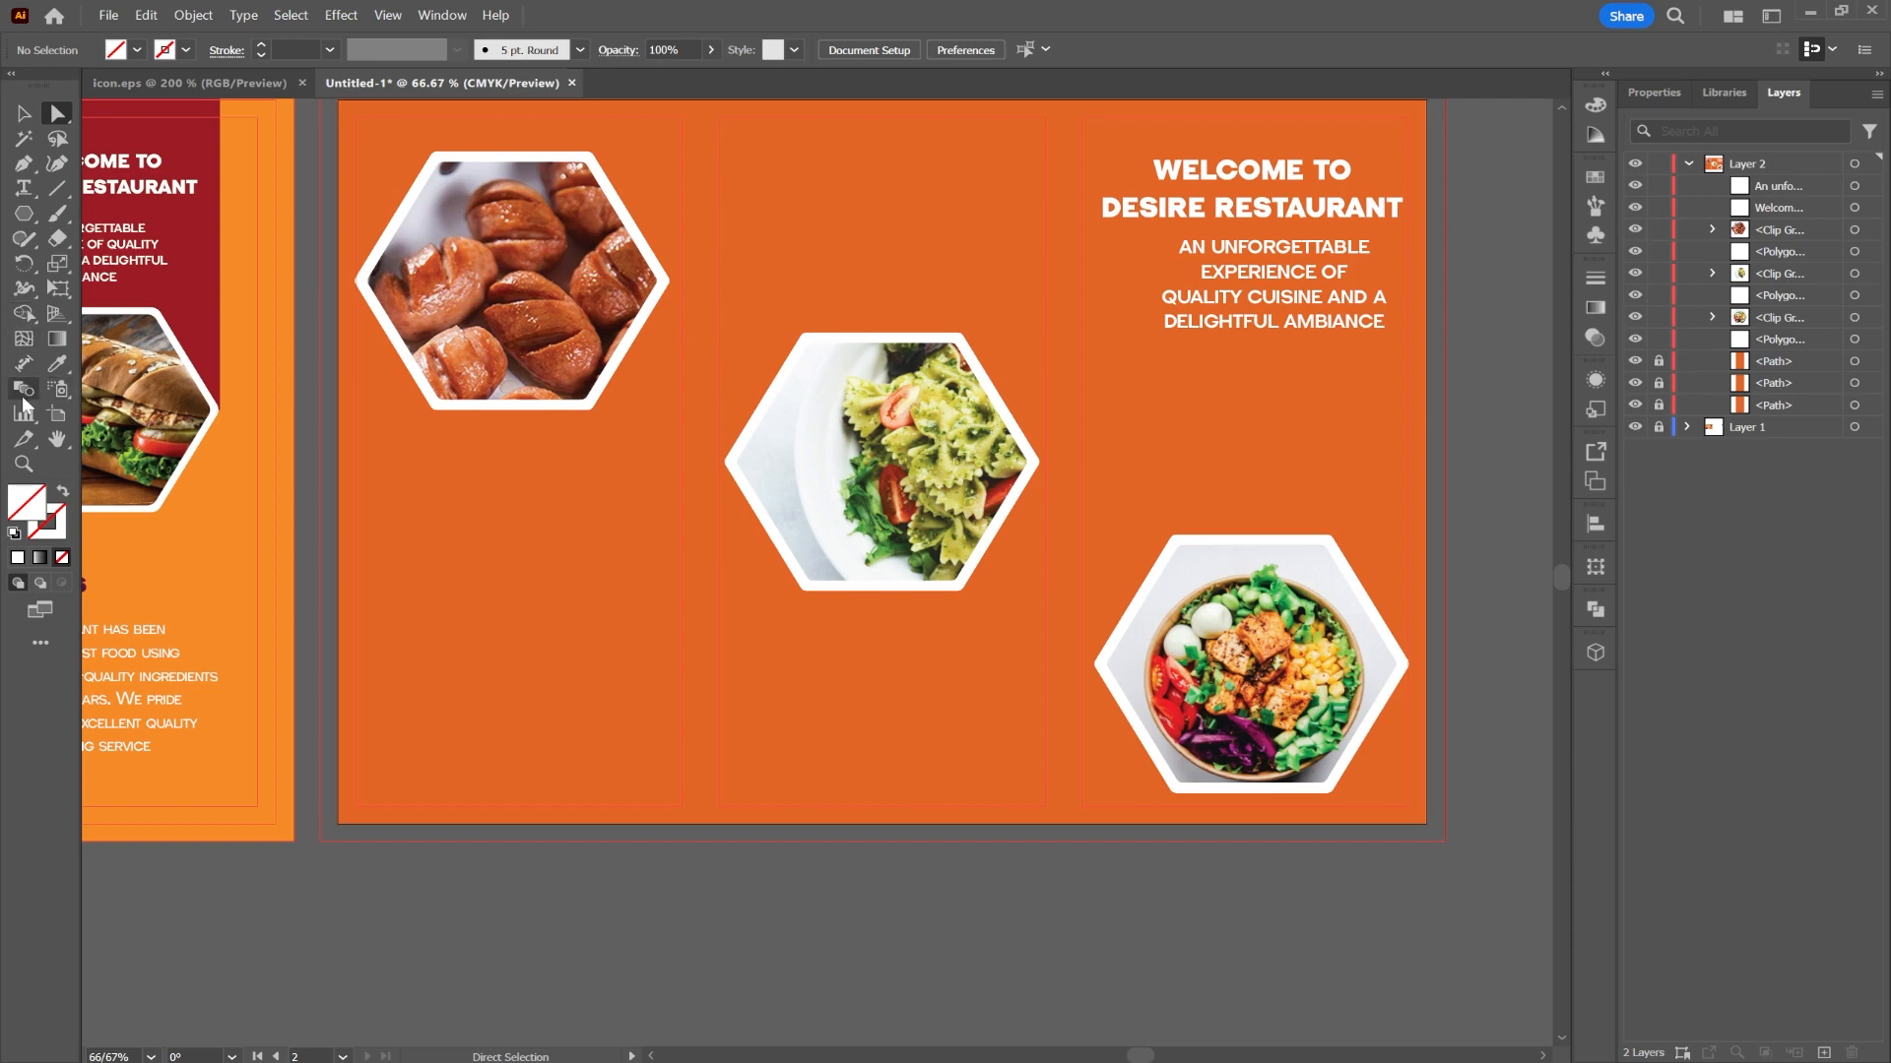
- Add a placeholder area-text paragraph below the first column's hexagon and a separate Lorem ipsum heading just above it
click(25, 188)
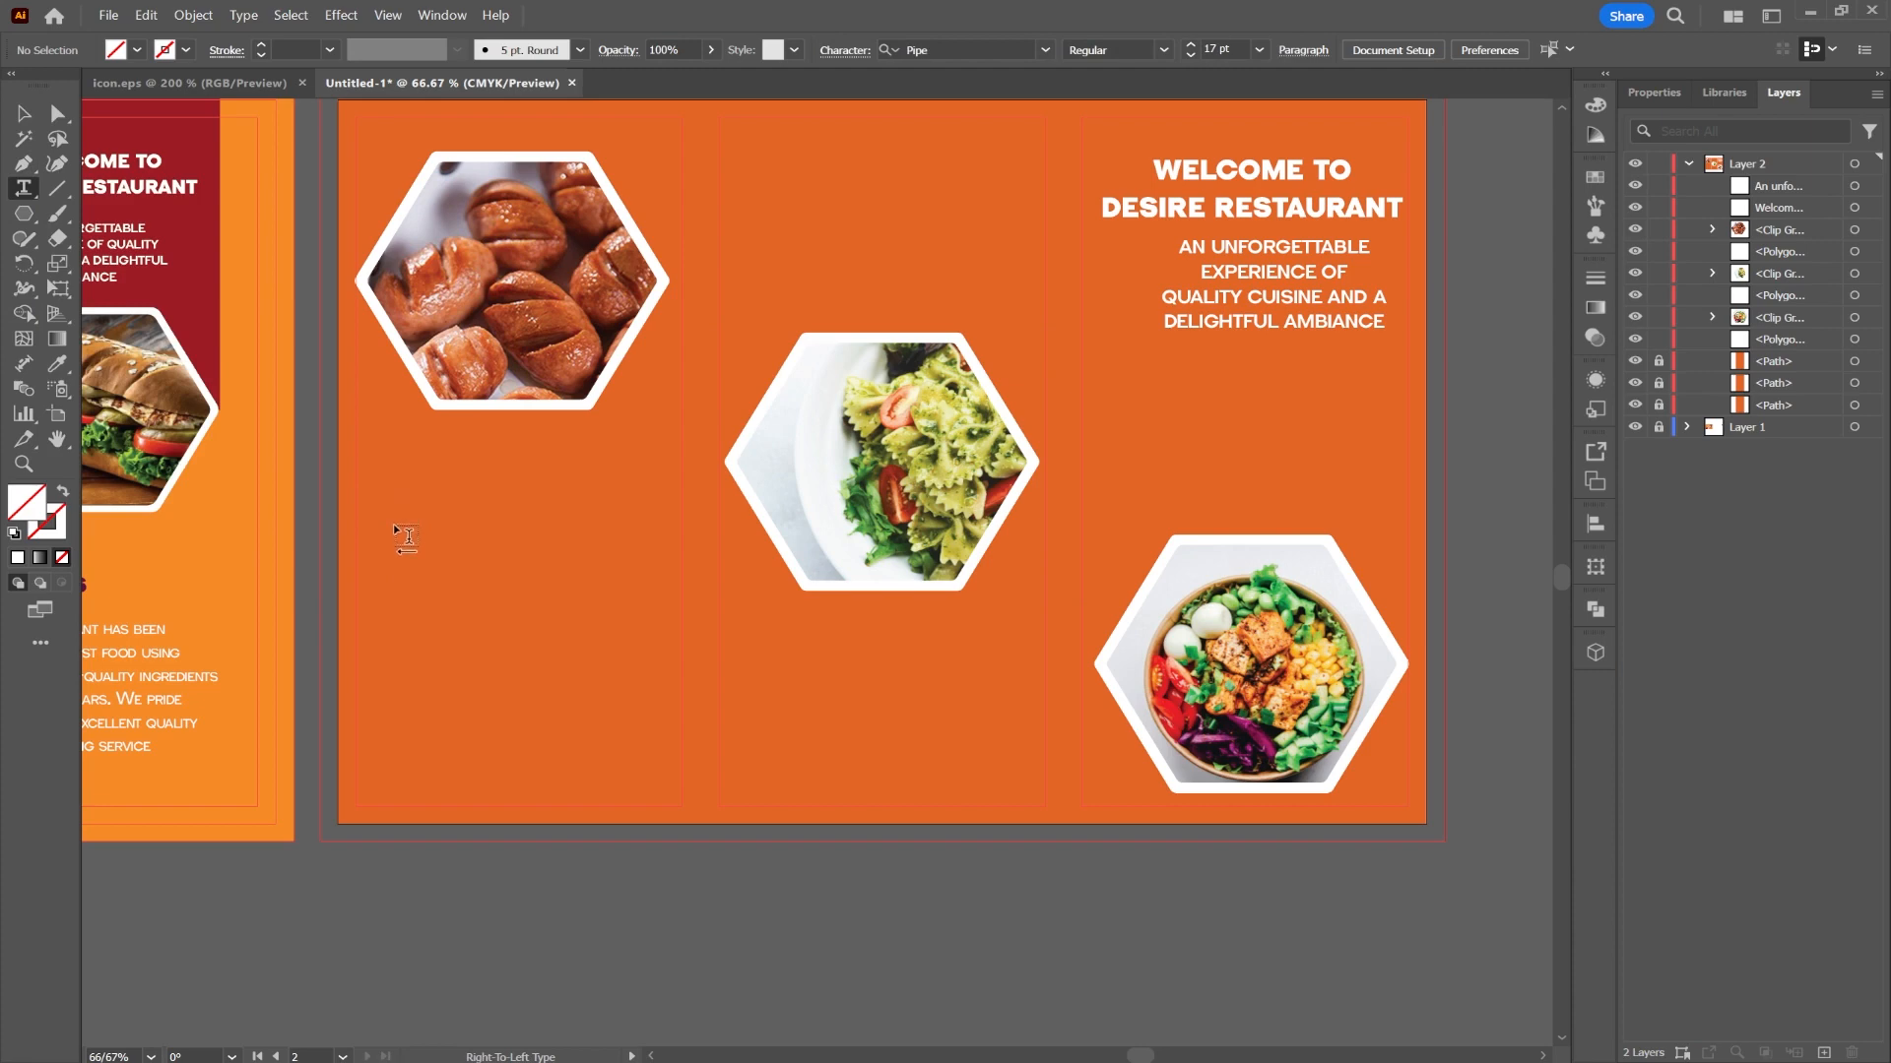
drag(396, 525, 653, 780)
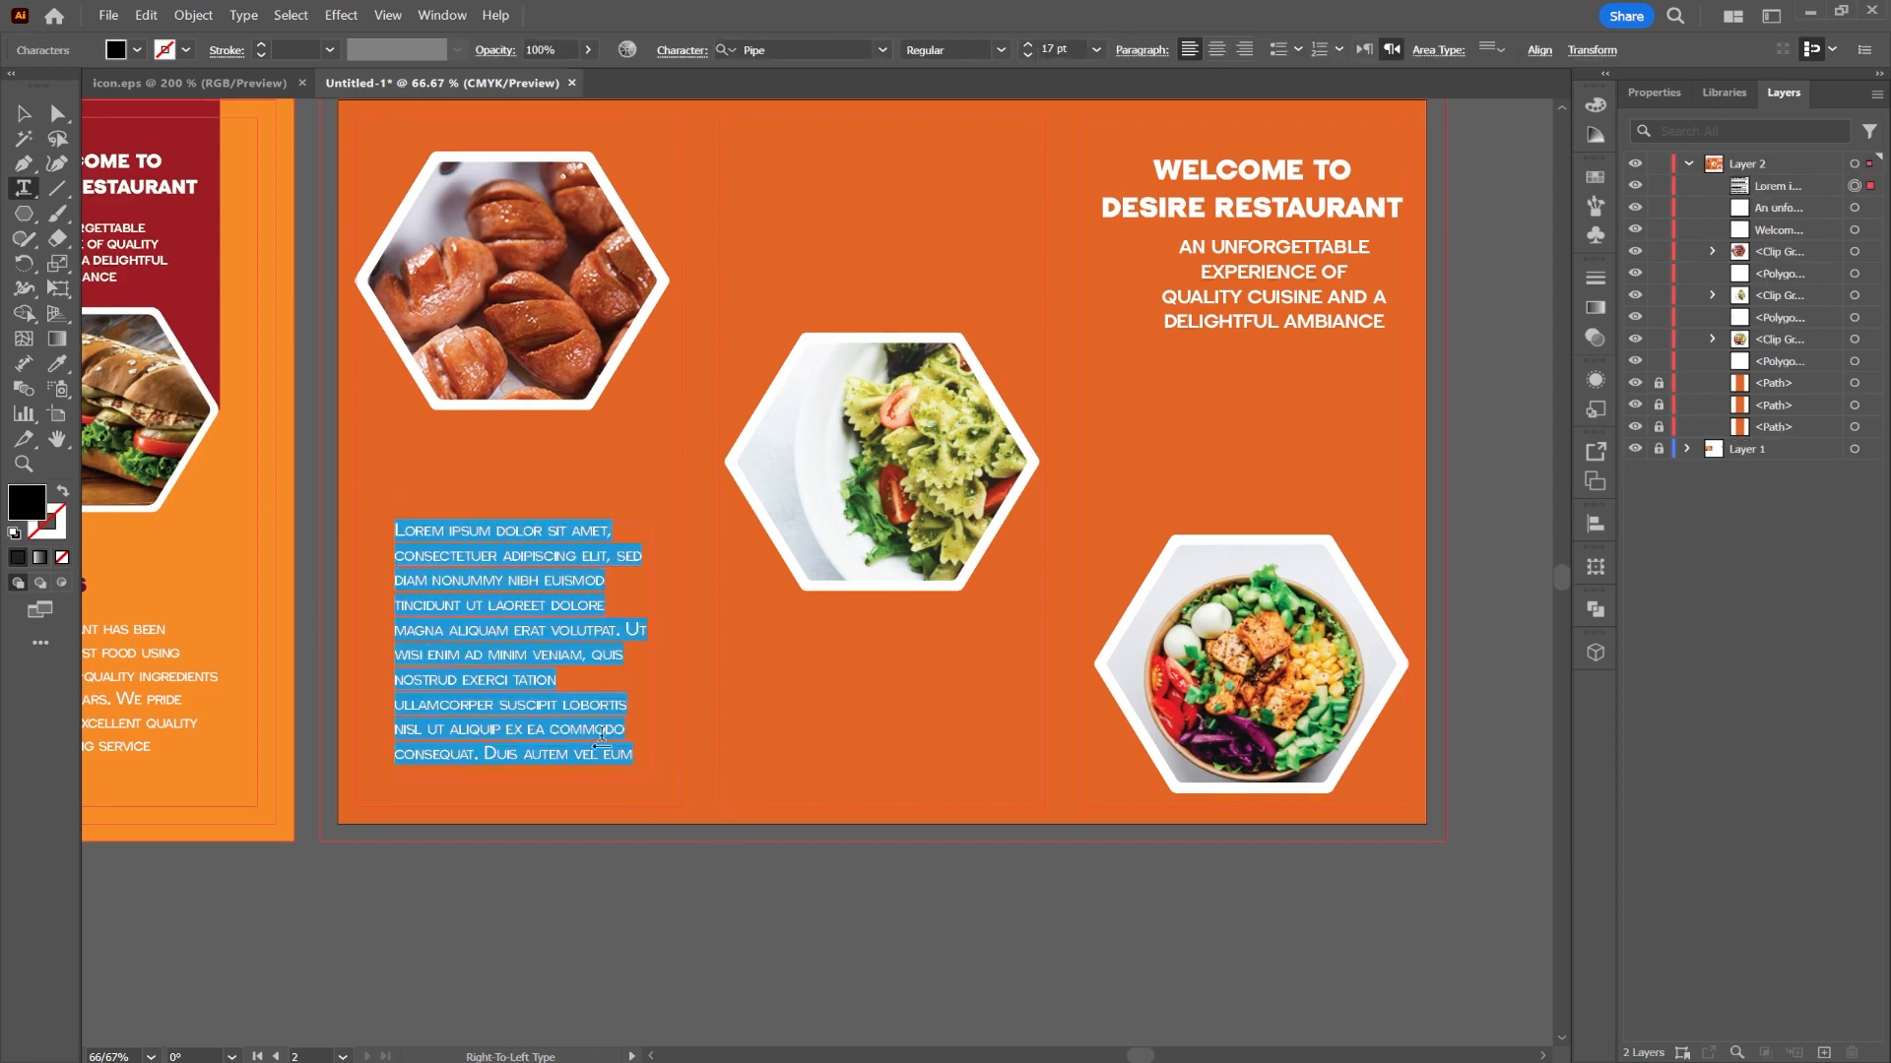
click(415, 491)
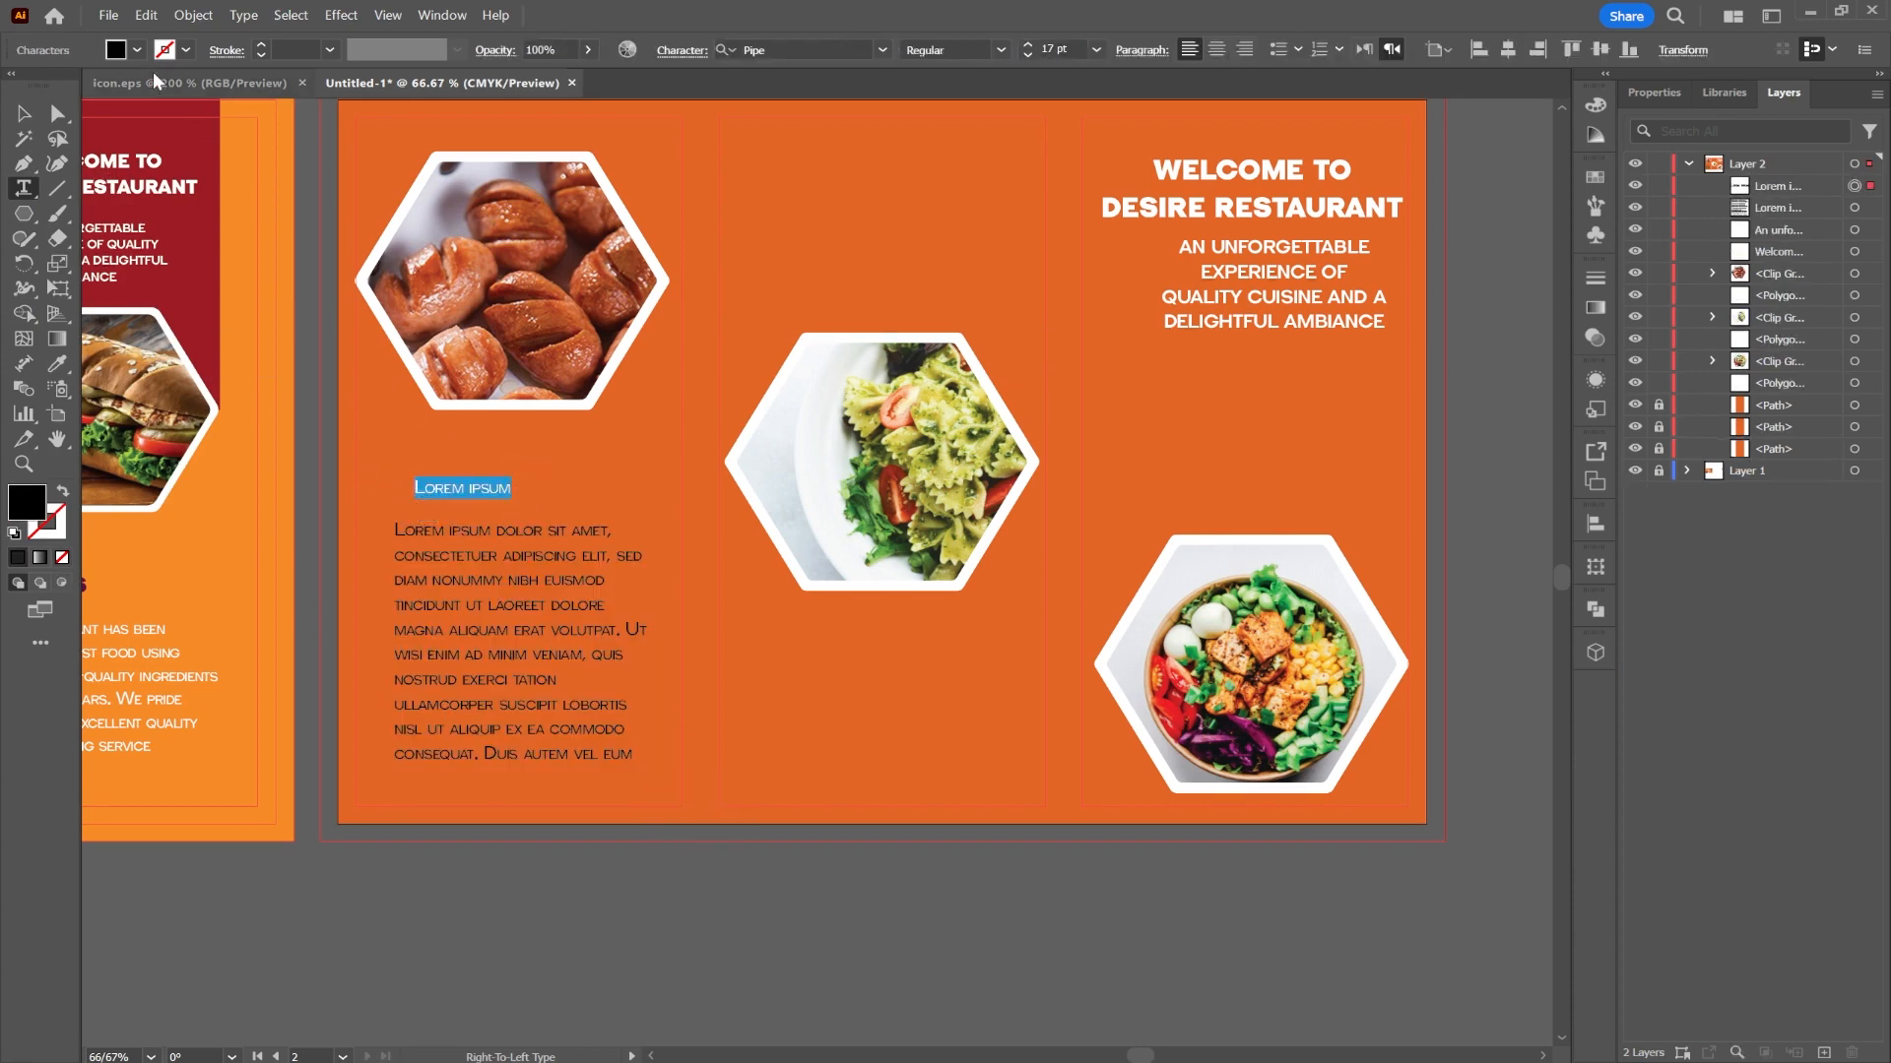
- Make the first column's Lorem ipsum heading Heavy and white, enlarge it to about 22 pt and align it with the paragraph's left edge
click(991, 47)
click(939, 147)
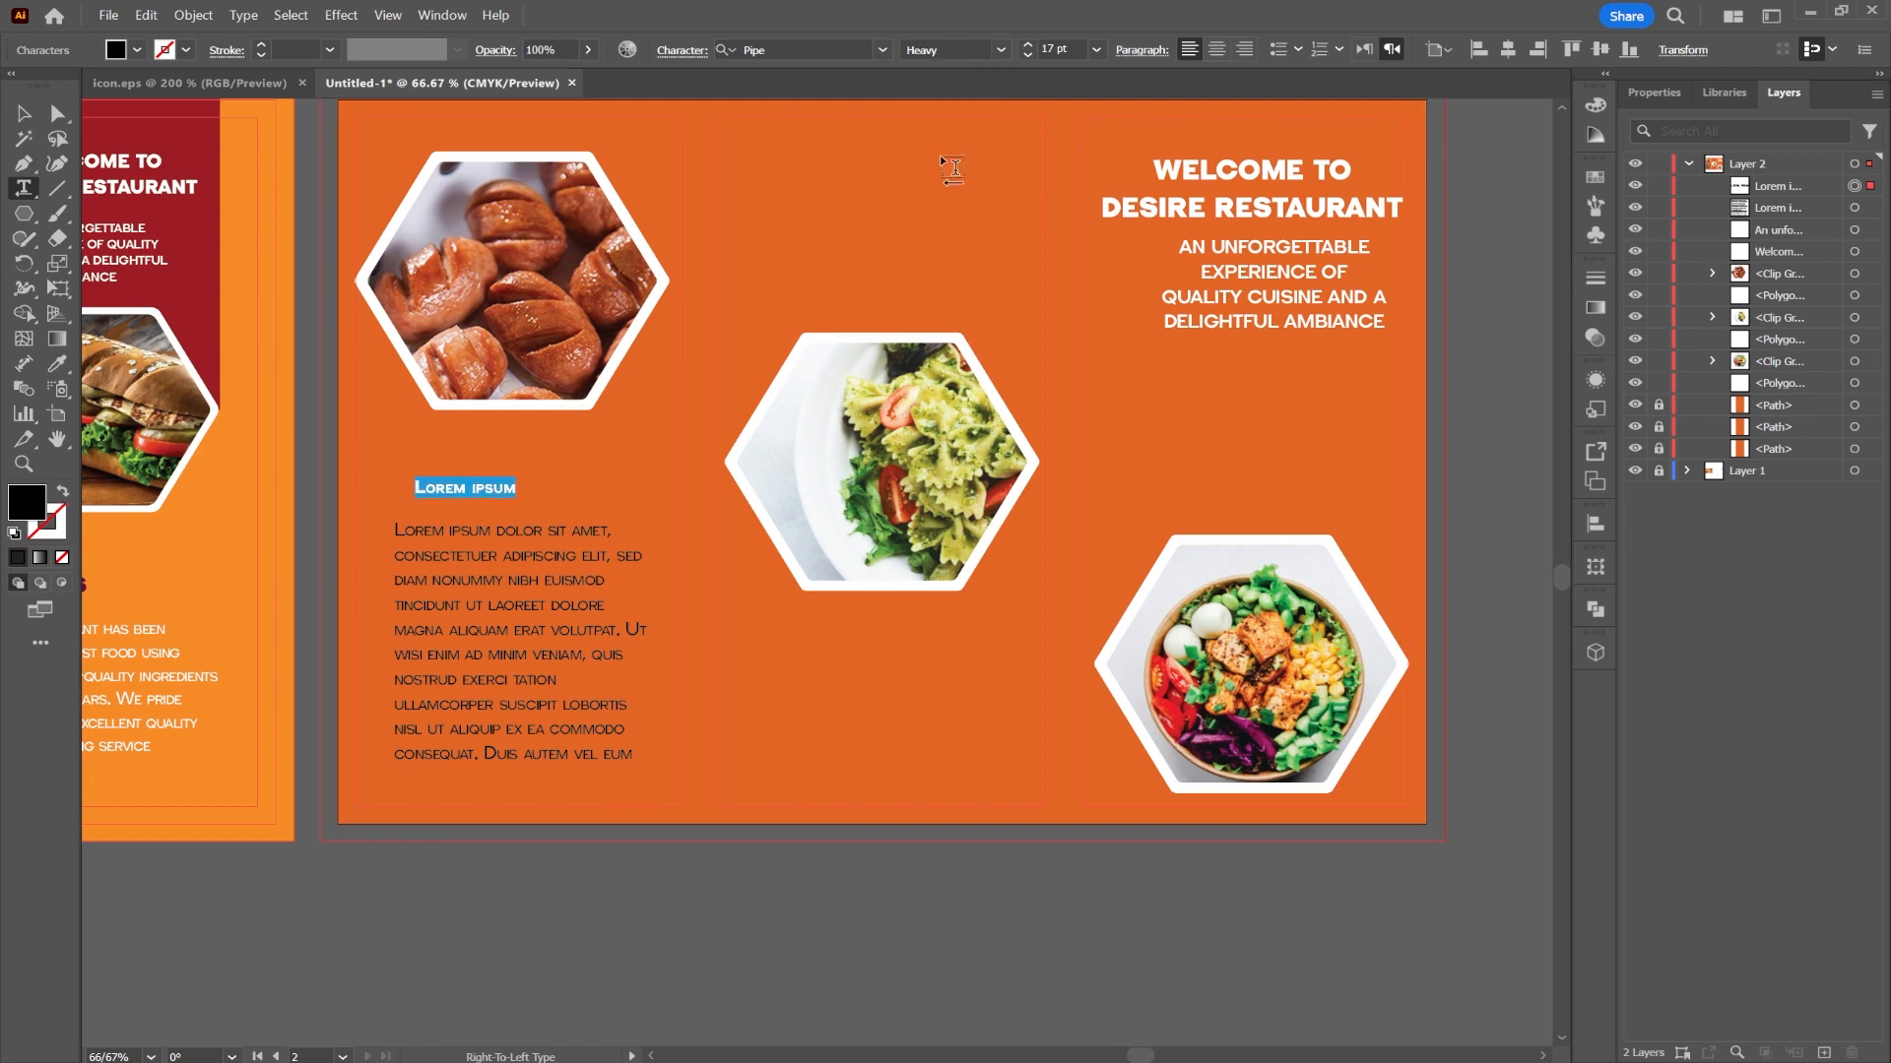
click(137, 50)
key(Escape)
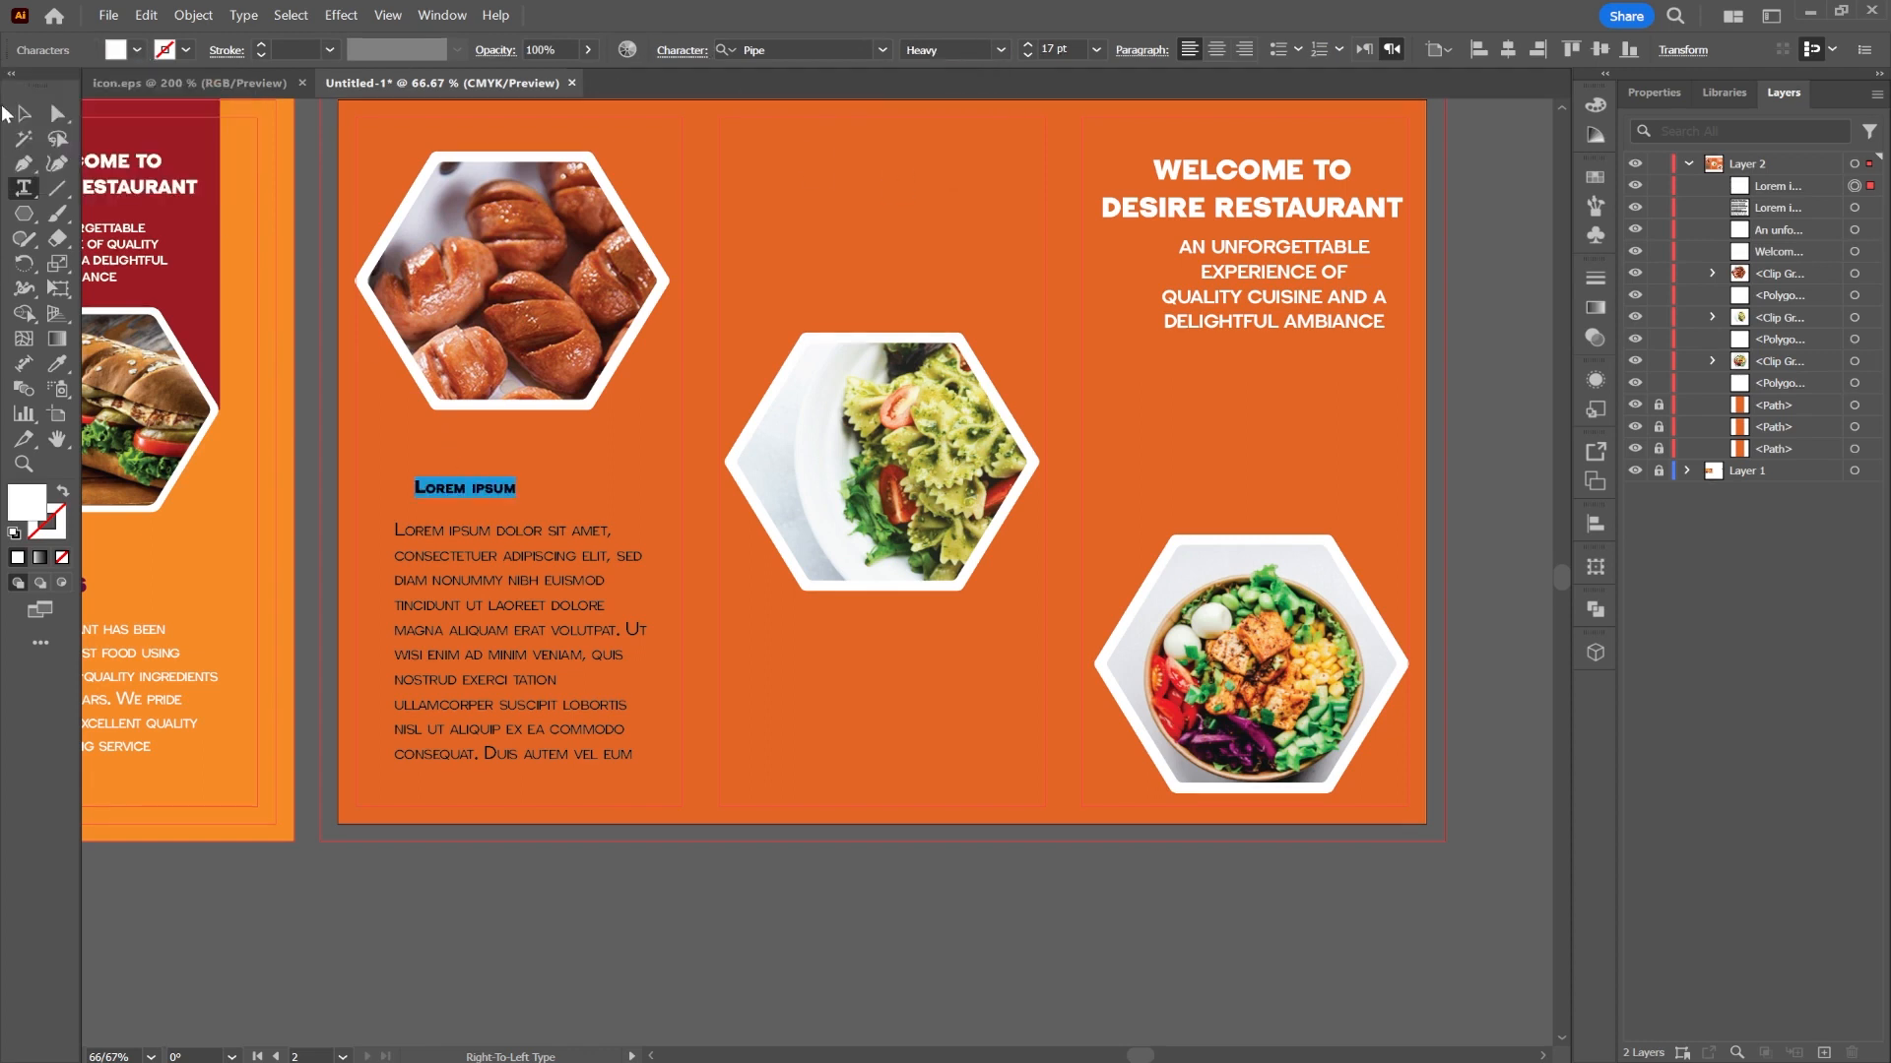
key(Escape)
drag(518, 499, 479, 502)
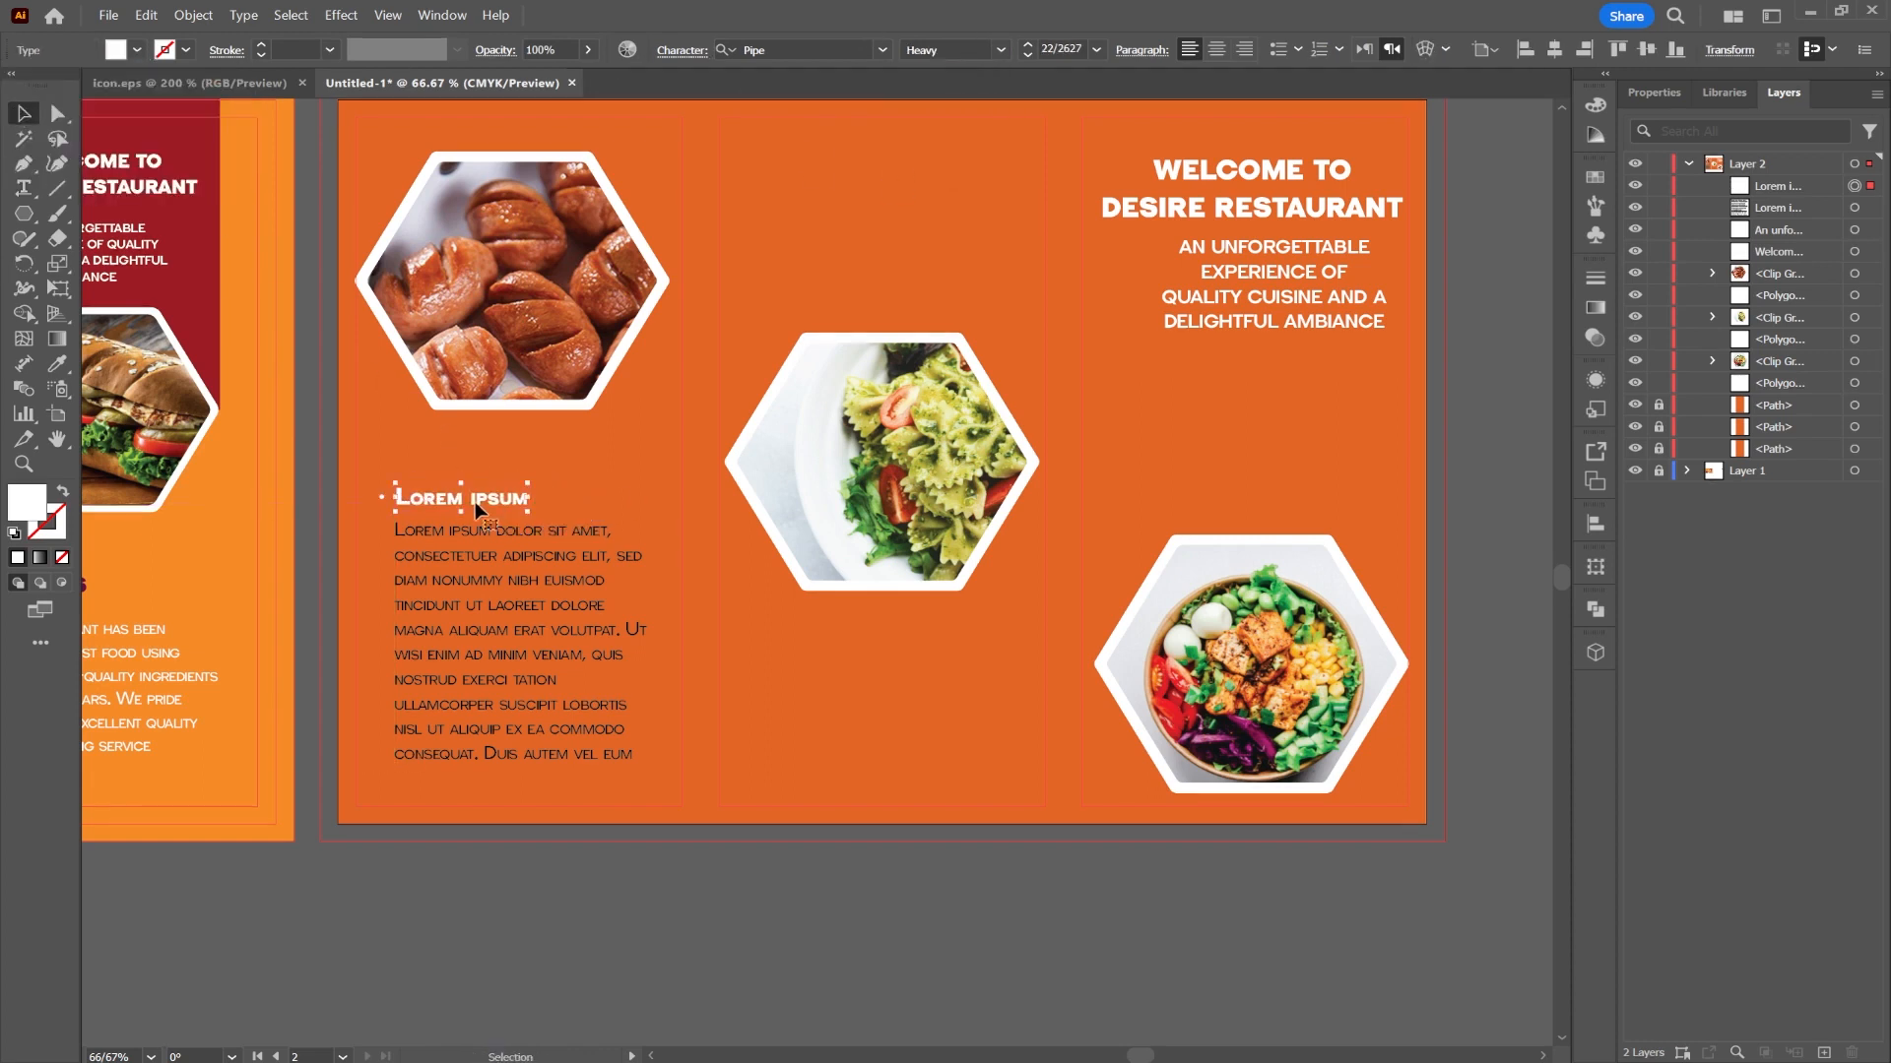
- Fill the first column's placeholder paragraph with white
click(27, 193)
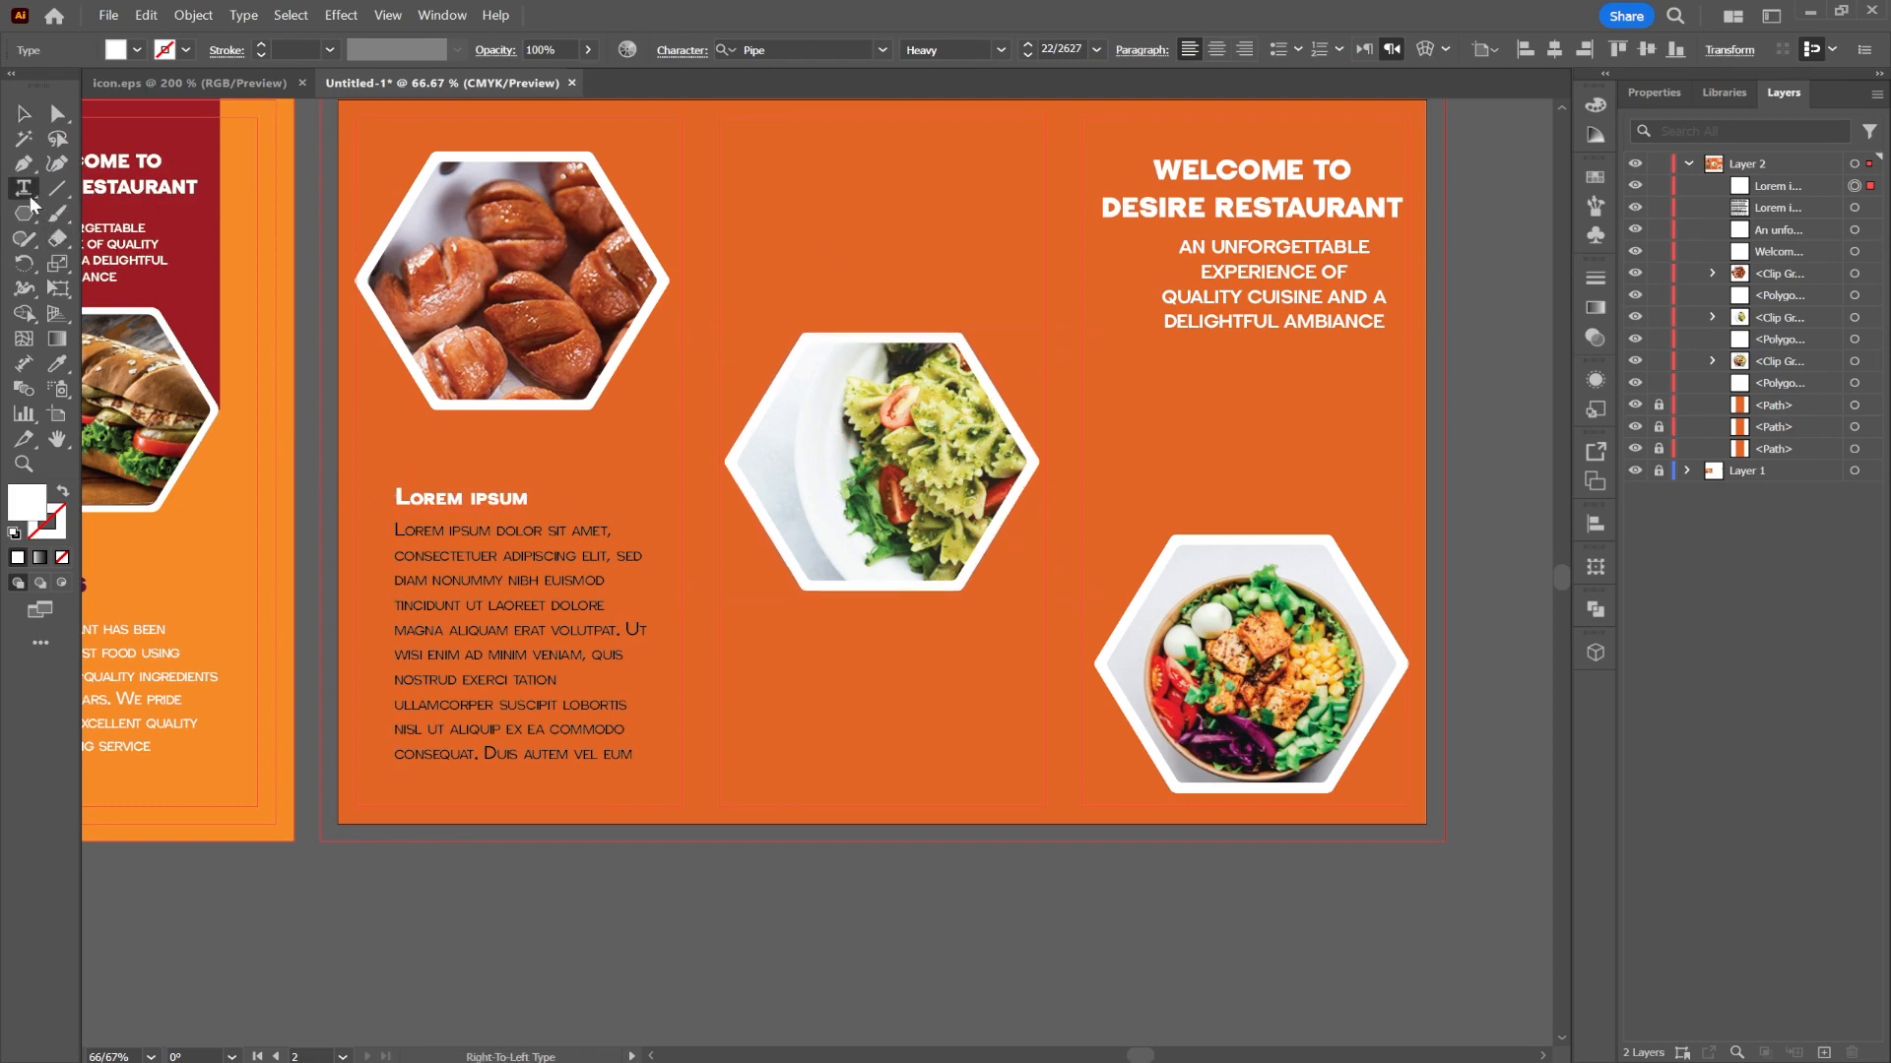
key(v)
click(441, 532)
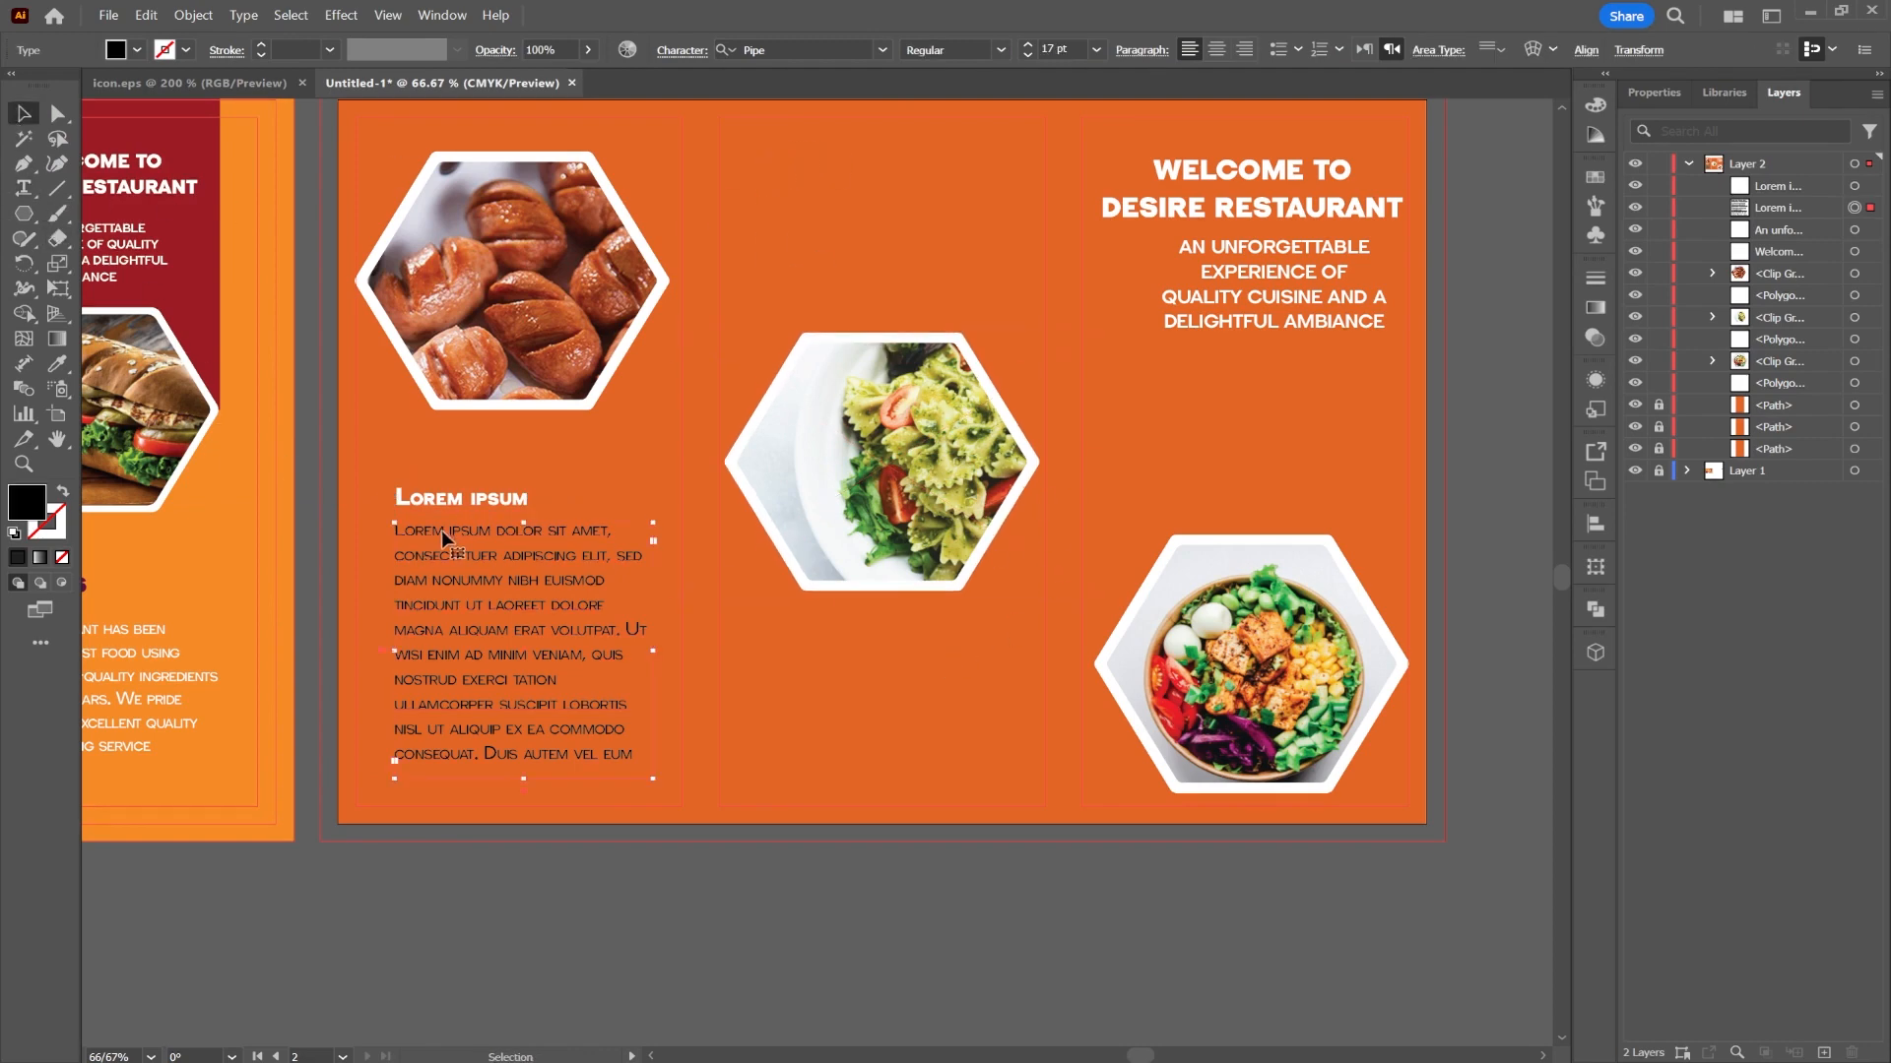
click(137, 50)
click(49, 87)
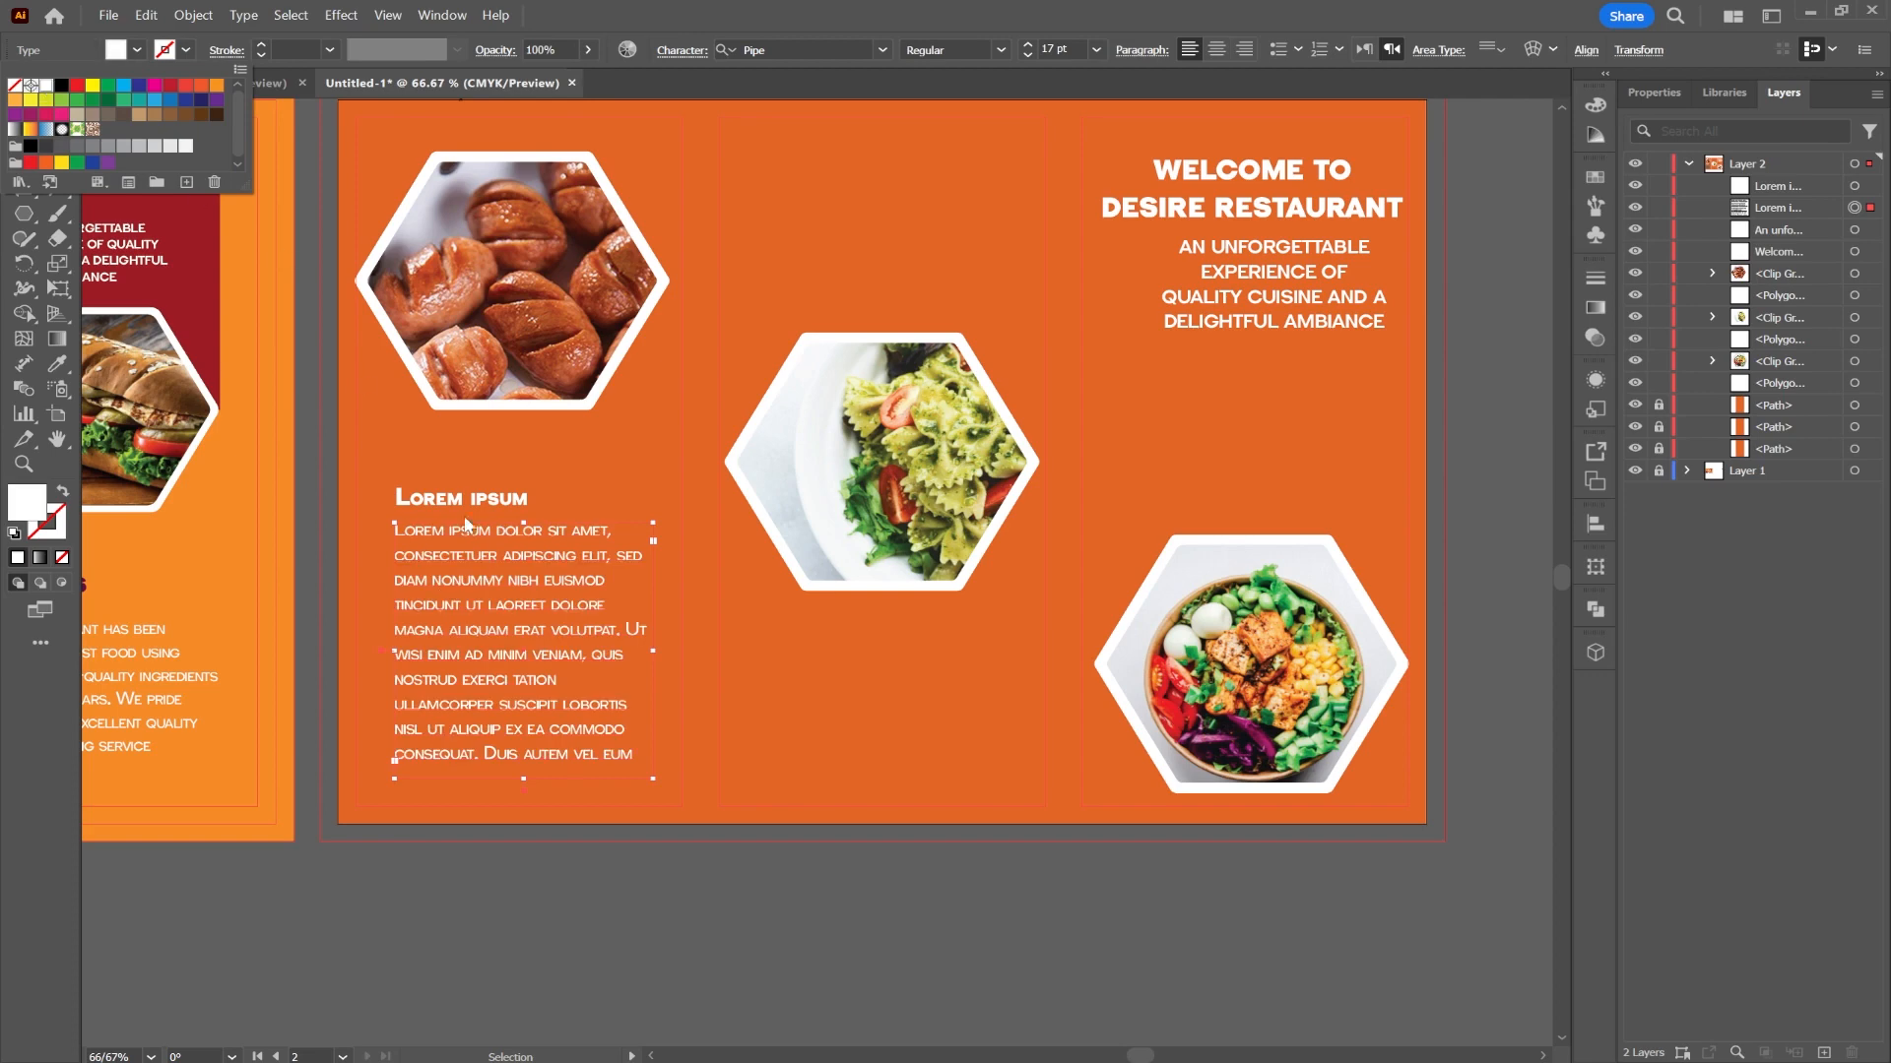
- Copy the heading and paragraph above the second column's hexagon, and shorten the copied text frame so it ends above the photo
shift+click(465, 497)
drag(469, 538, 828, 186)
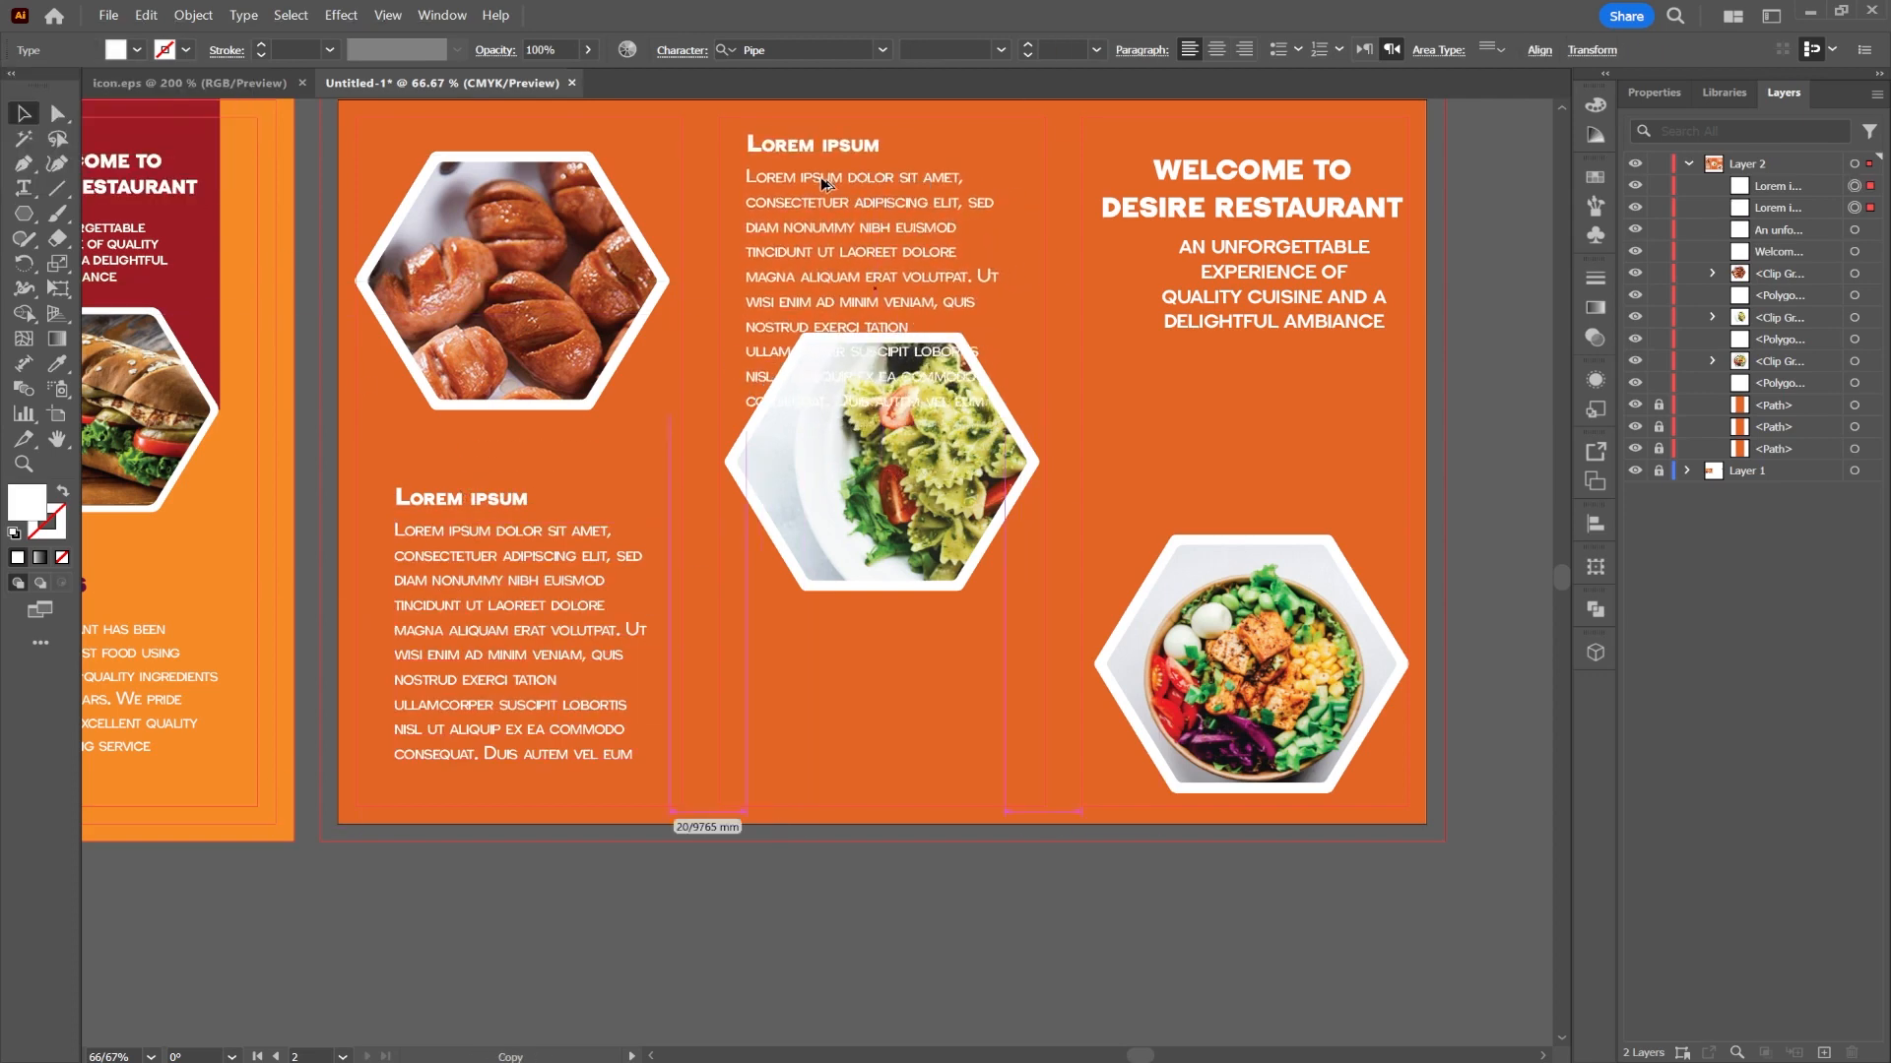
click(877, 236)
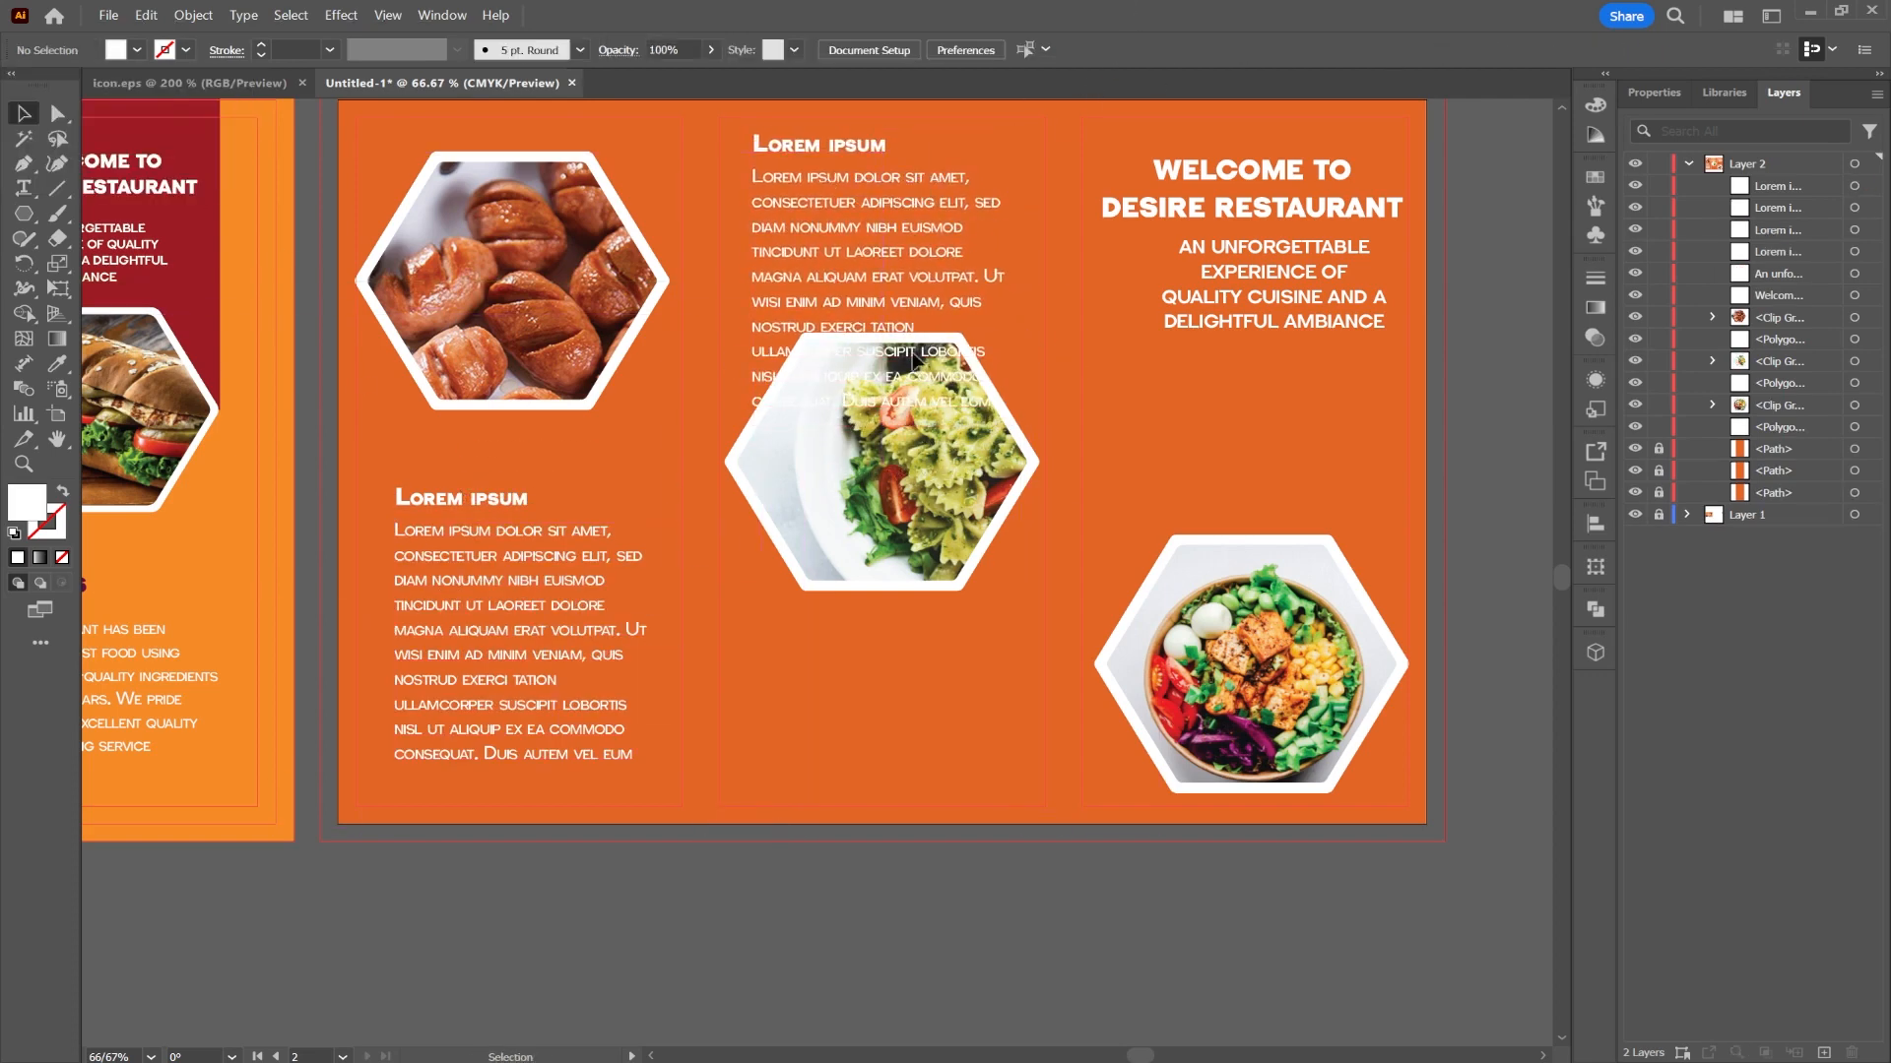
drag(881, 425, 882, 322)
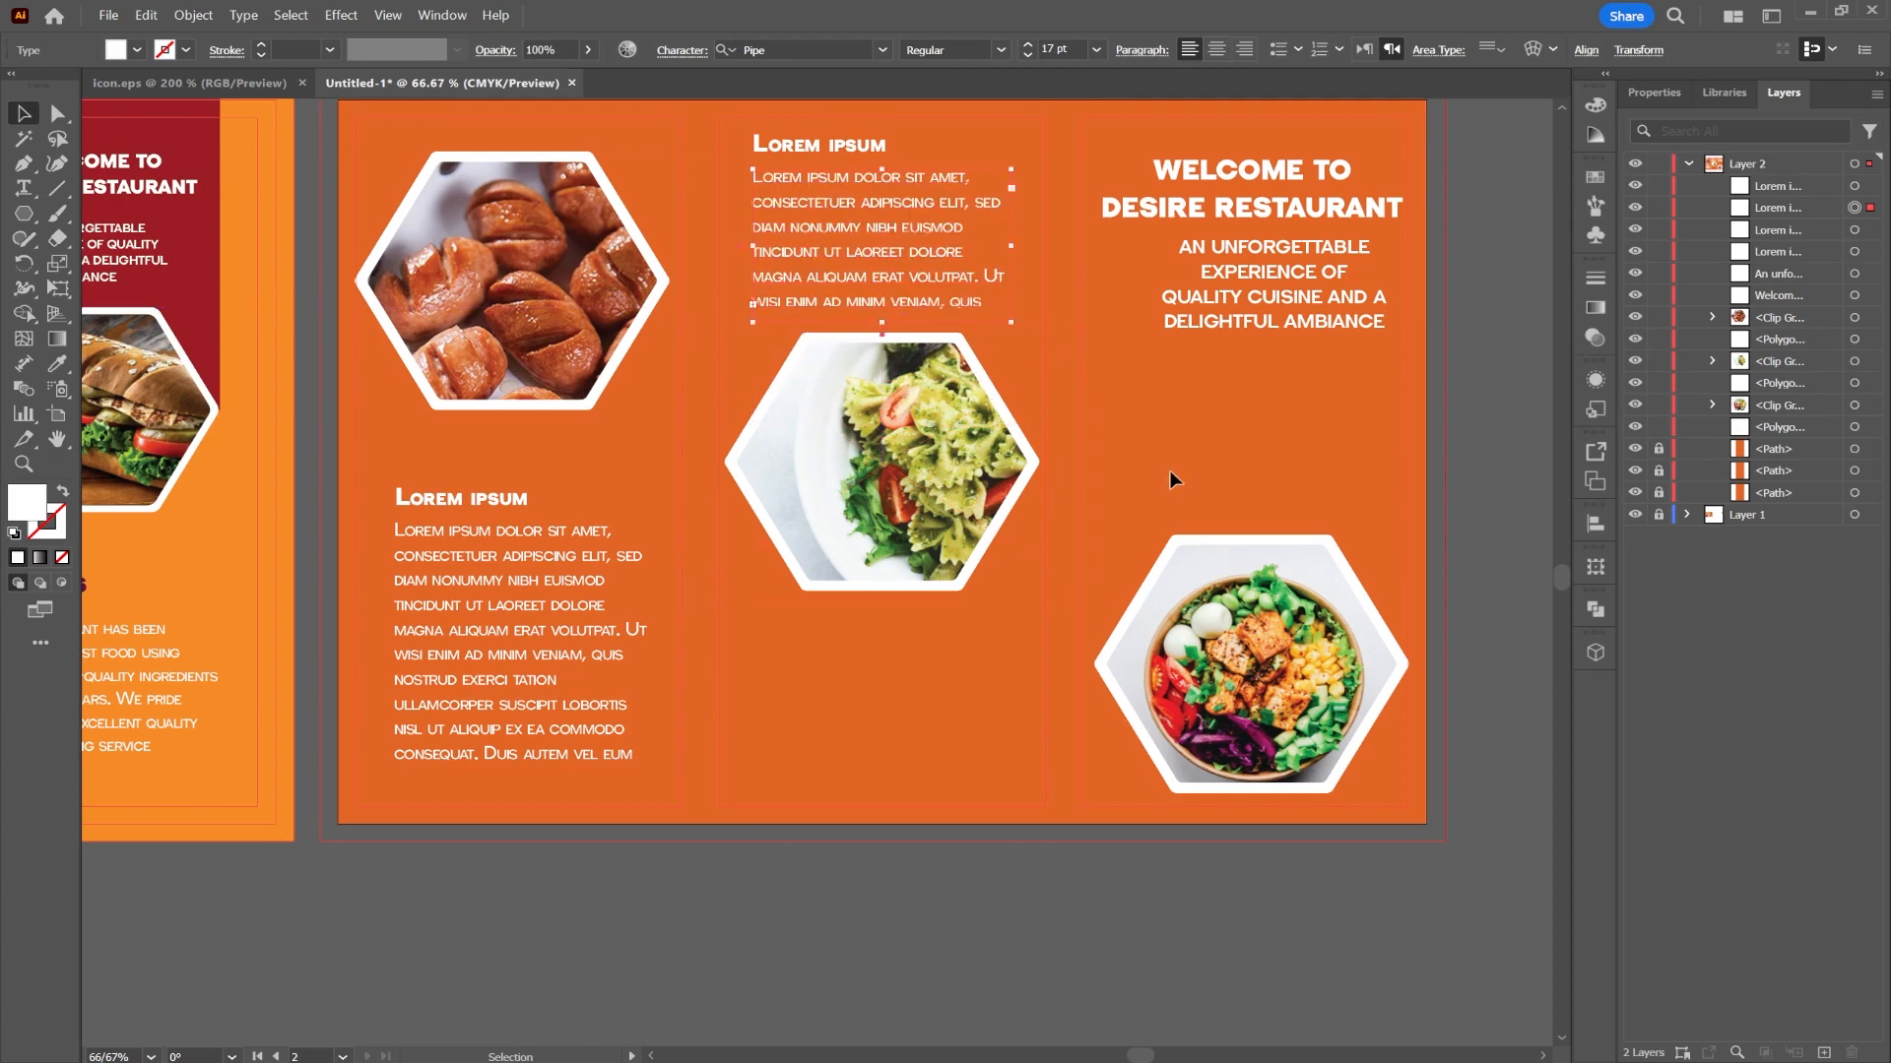
- Copy the second column's shortened paragraph into the third column, between the tagline and the salad bowl hexagon
click(1013, 551)
drag(869, 252, 1240, 453)
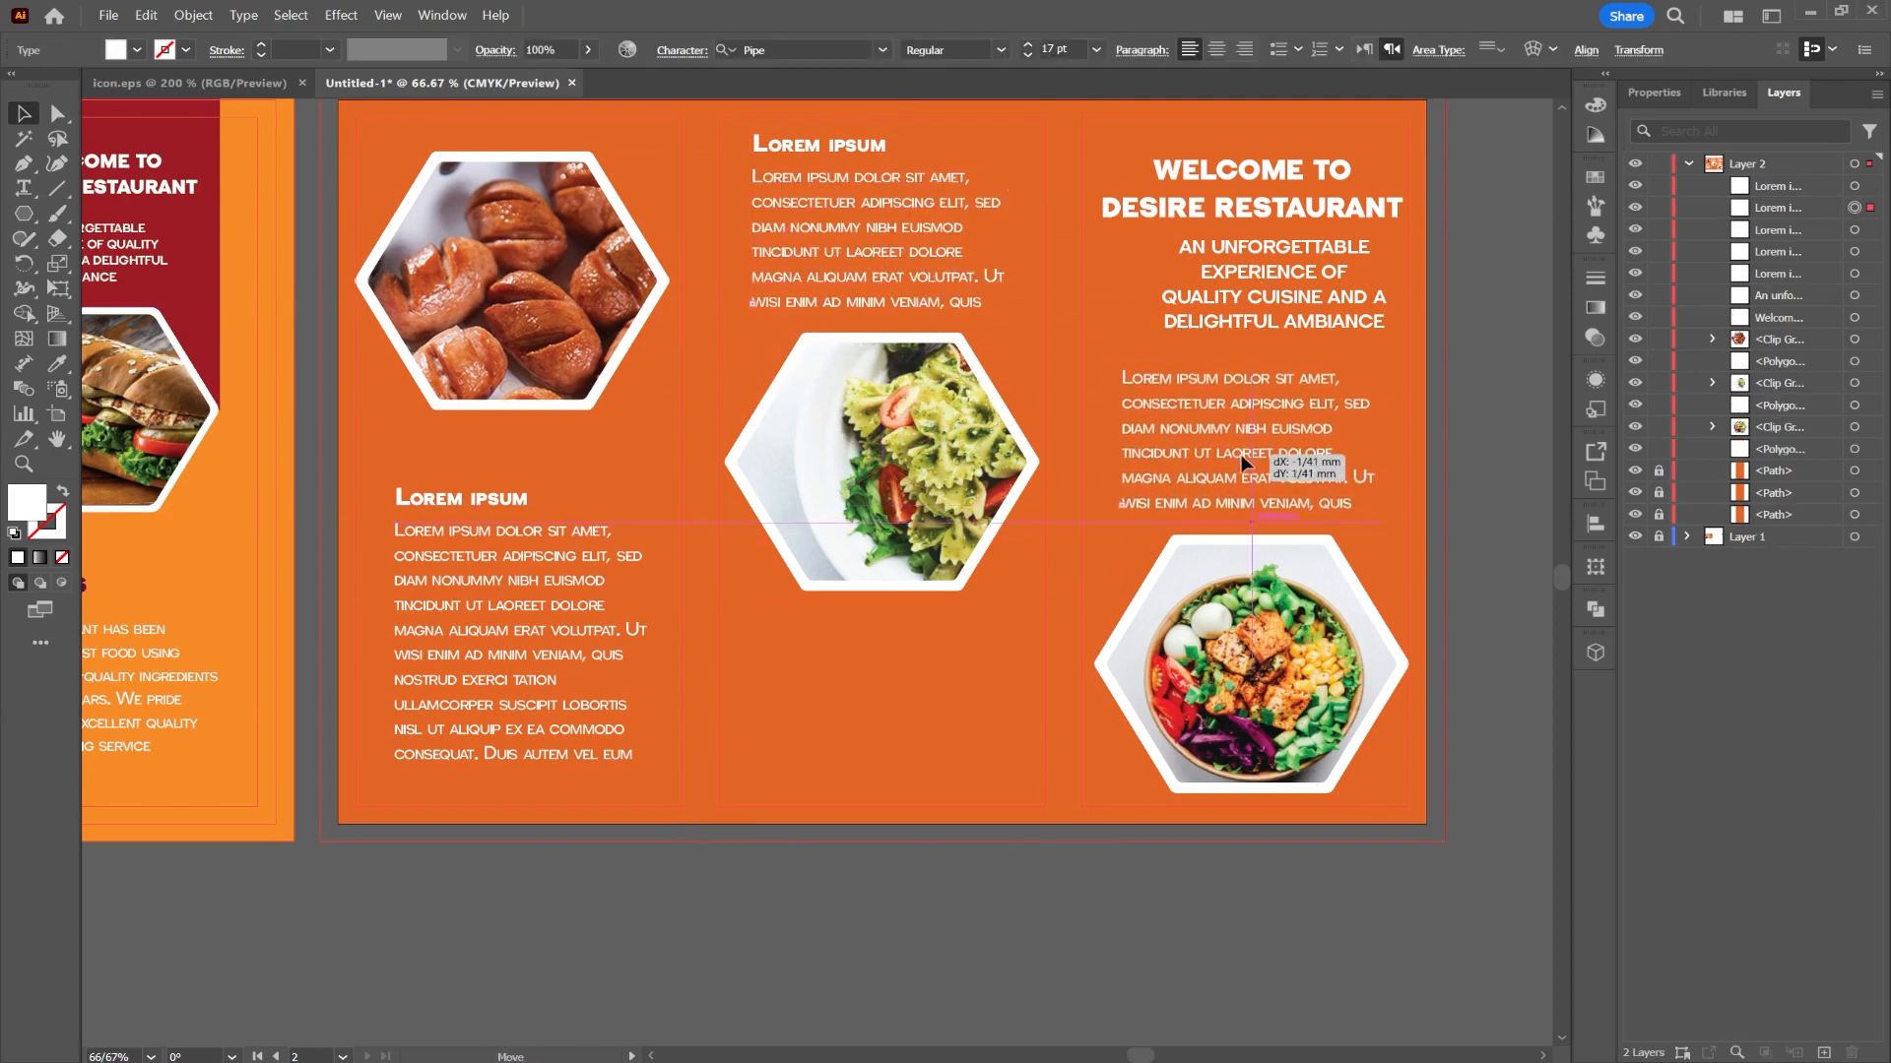
click(907, 788)
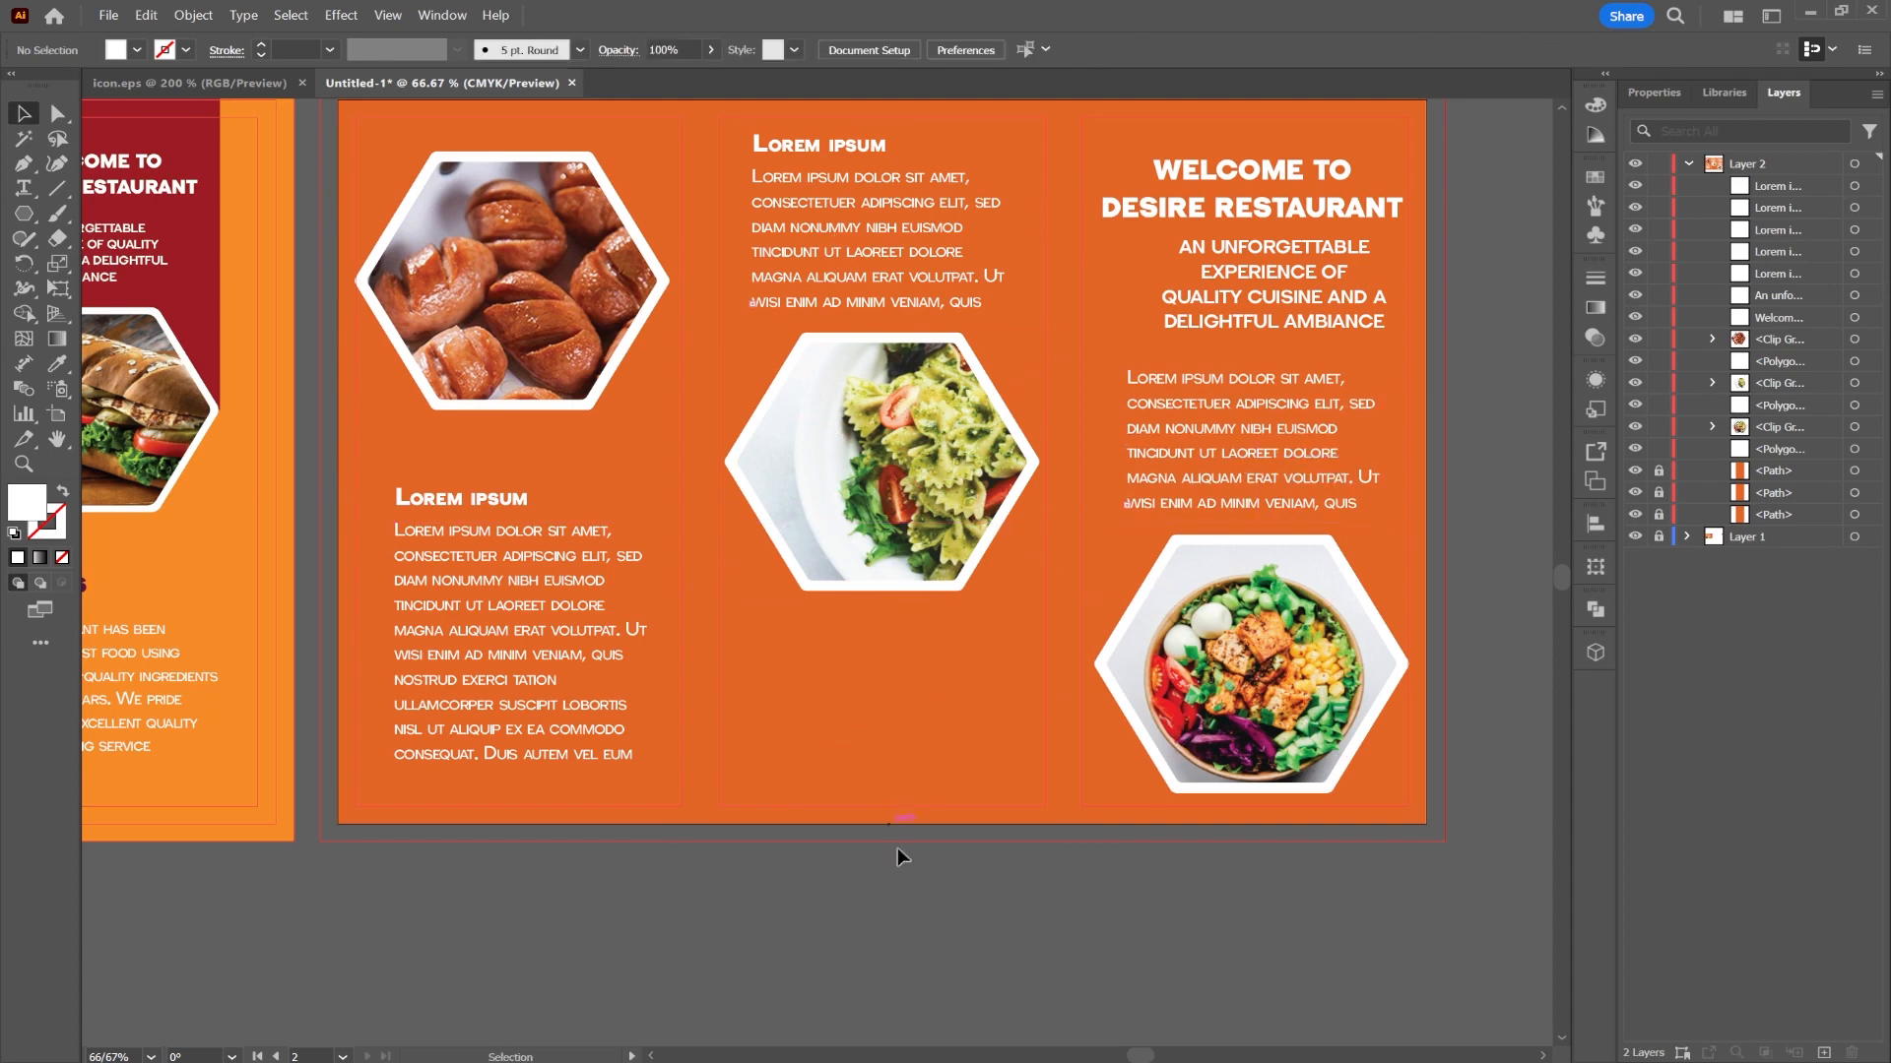
- Copy the Contact Us heading, address line and QR code from icon.eps below the brochure's pasta hexagon, about 51.7 mm wide, and align their horizontal centers
click(189, 83)
key(ctrl+0)
key(ctrl+1)
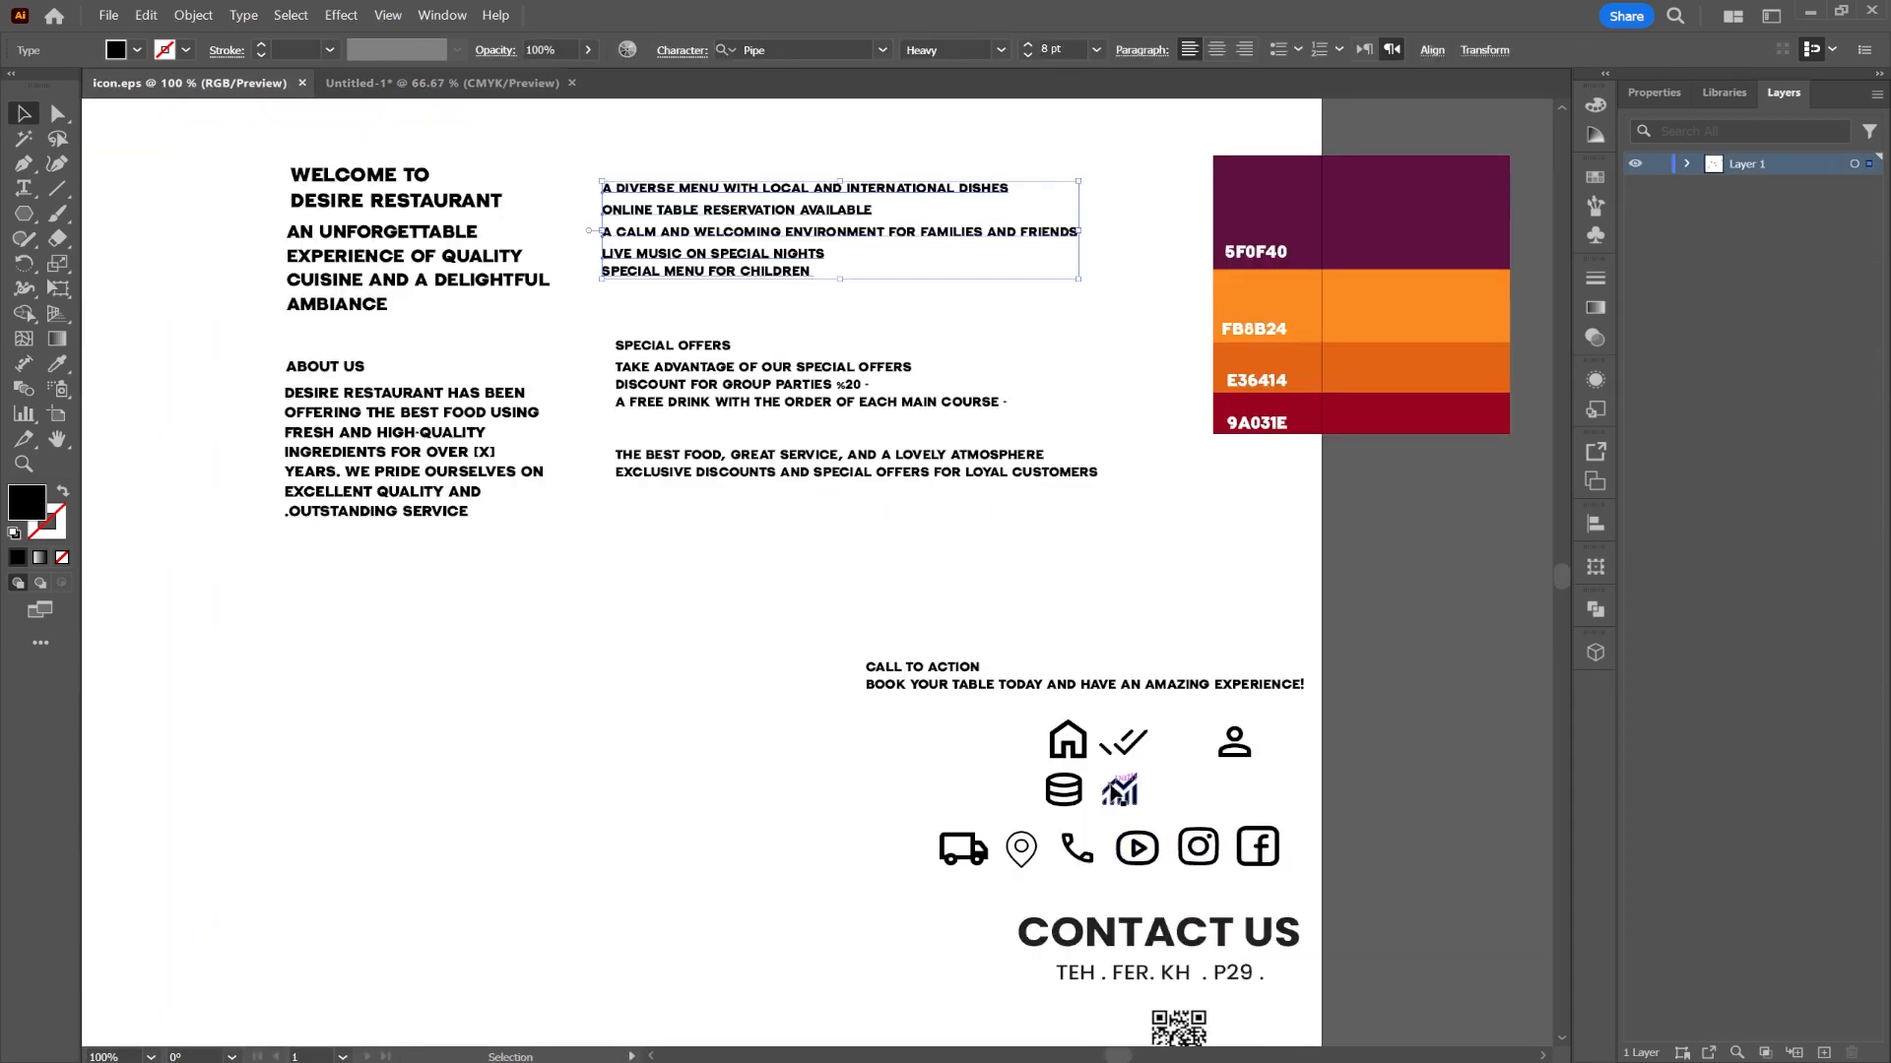
scroll(1119, 792, down, 3)
scroll(1118, 792, left, 1)
click(1204, 926)
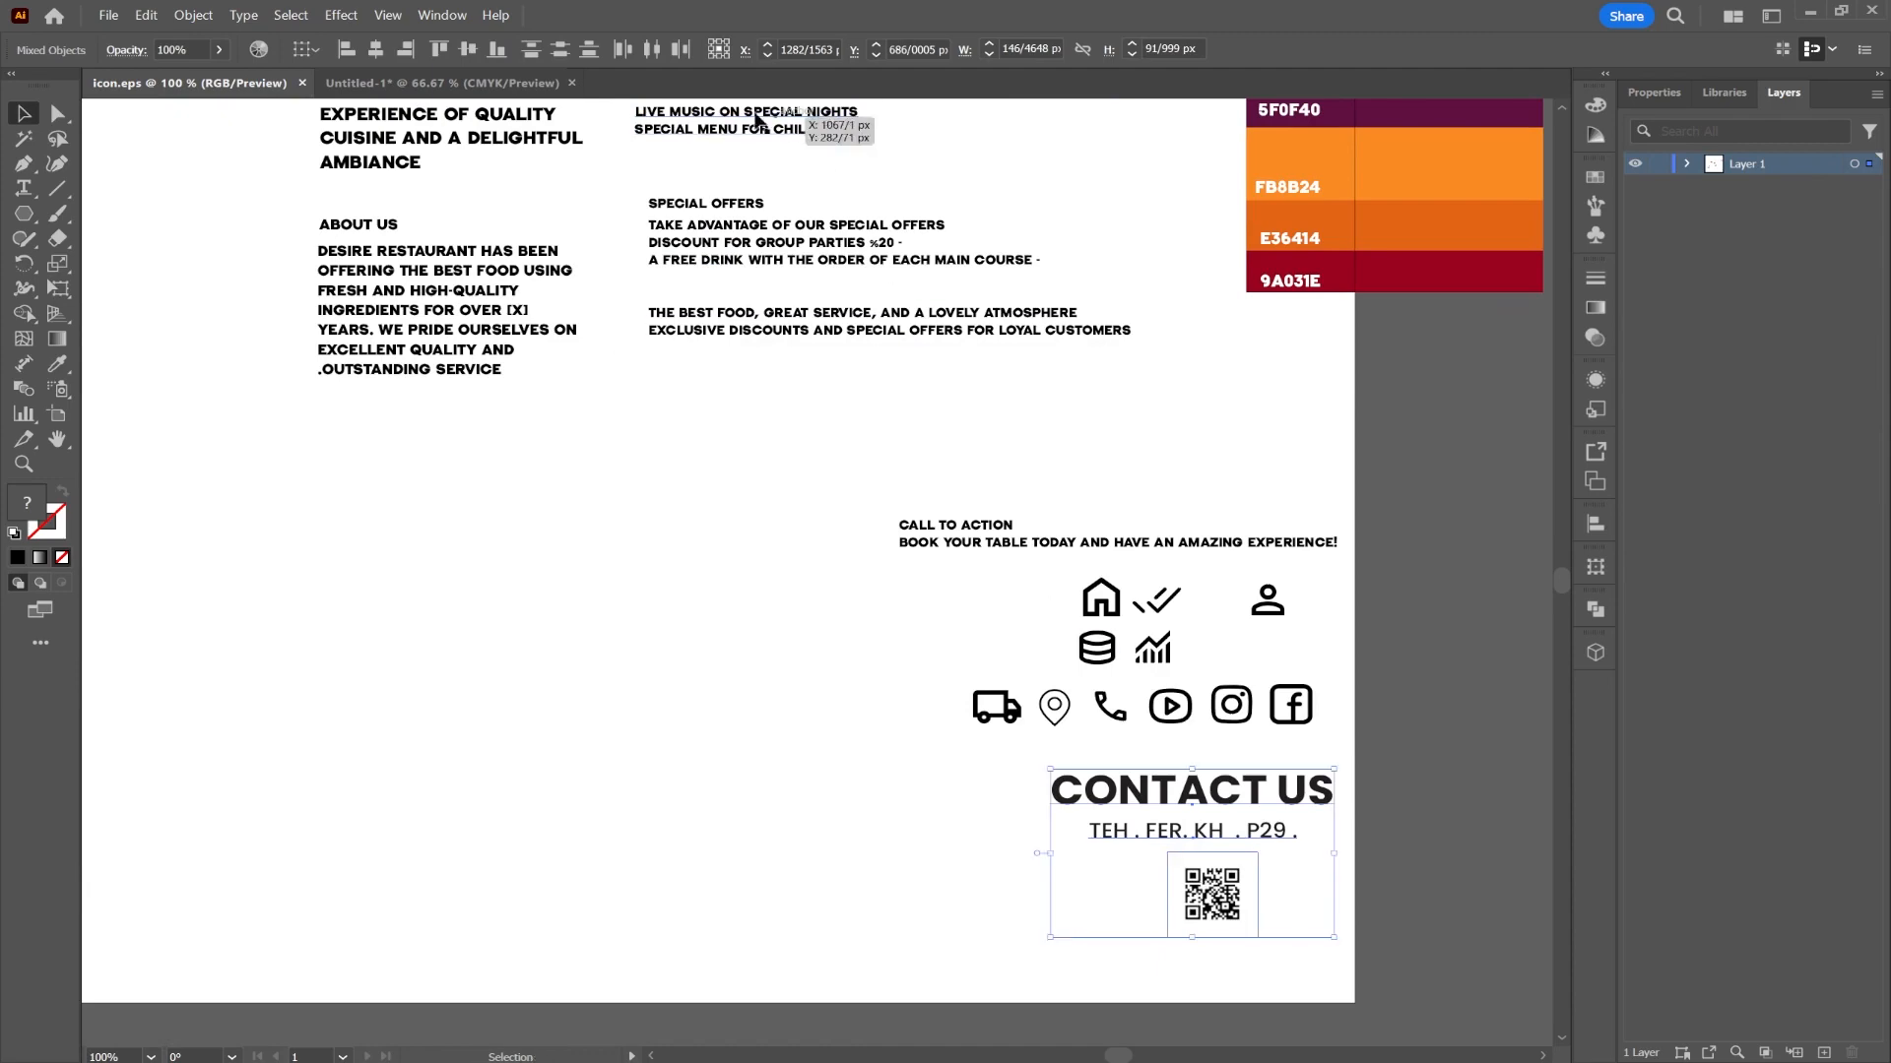
drag(756, 120, 850, 759)
click(379, 49)
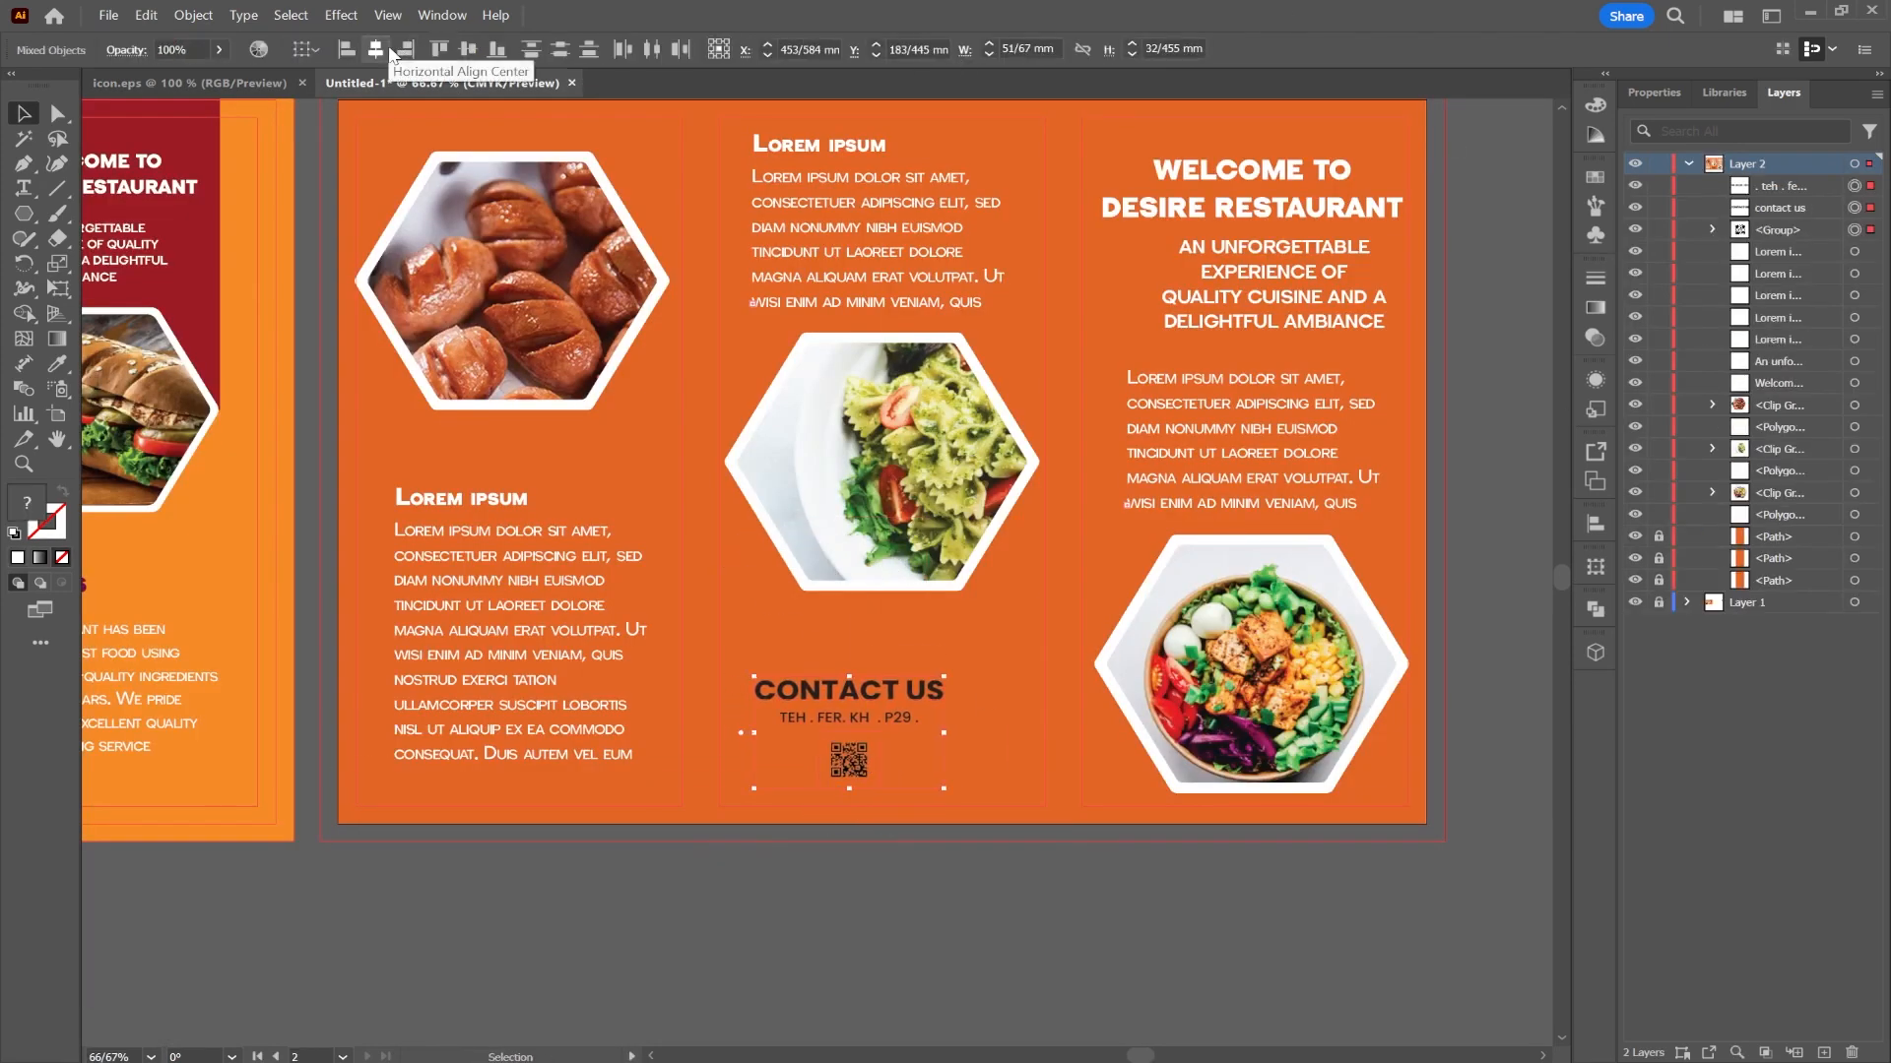
- Fill the Contact Us heading and address line with white, and enlarge the QR code beneath them to about 20 mm square
drag(849, 692, 891, 701)
click(1432, 49)
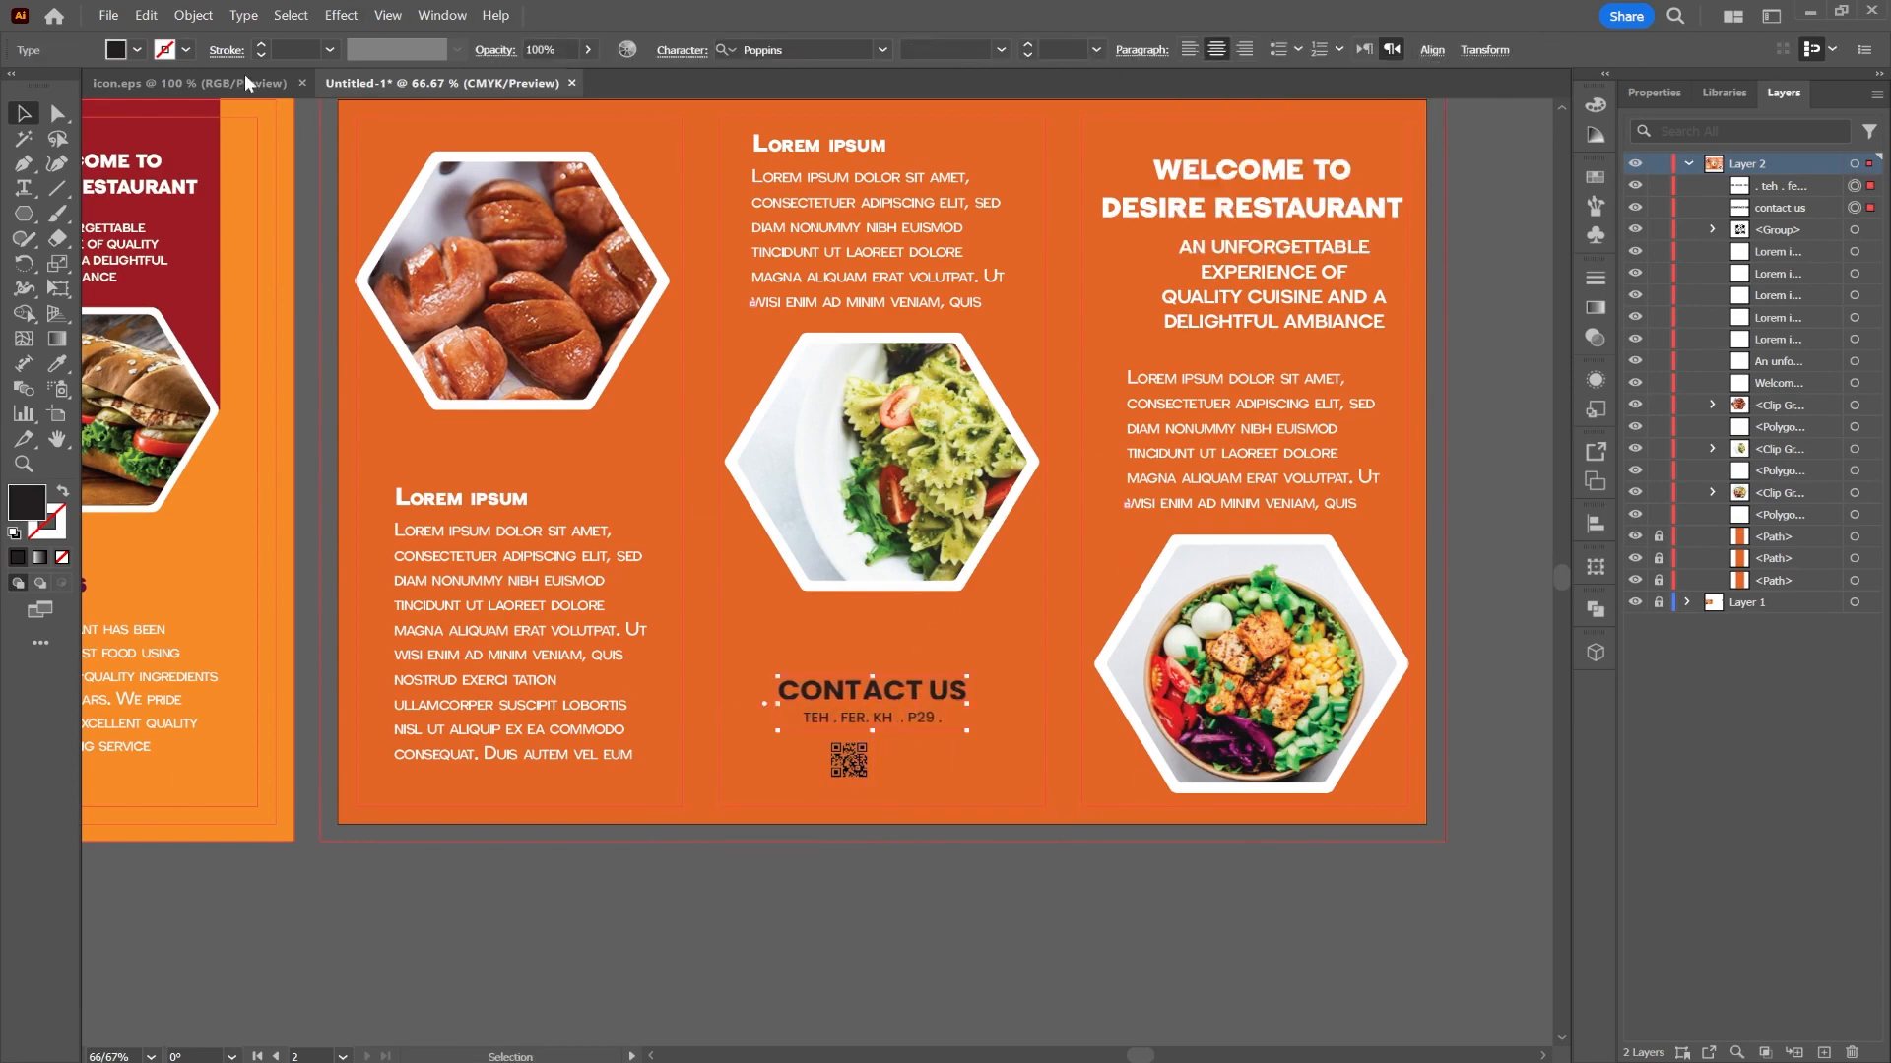
click(116, 49)
click(46, 86)
drag(851, 766, 859, 801)
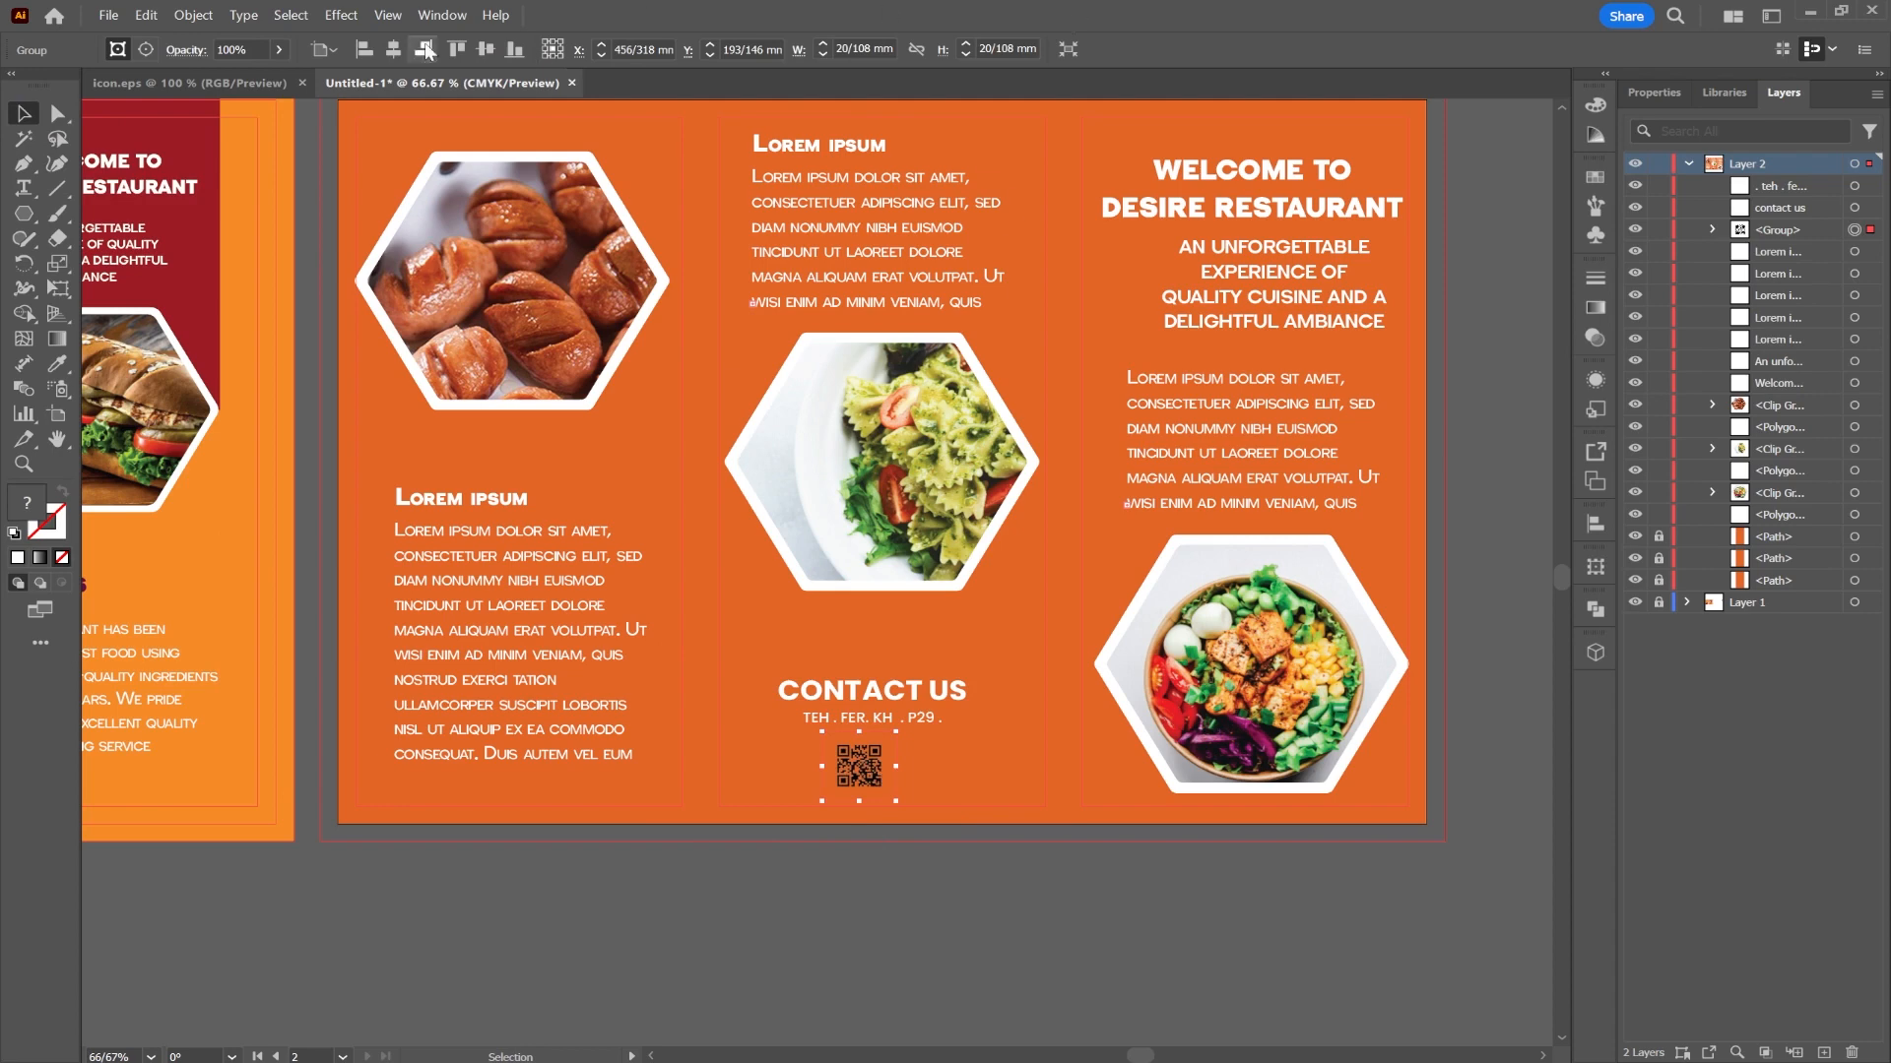
click(424, 49)
- Center the Contact Us heading and address line on each other and move the pair up closer to the pasta hexagon
click(933, 718)
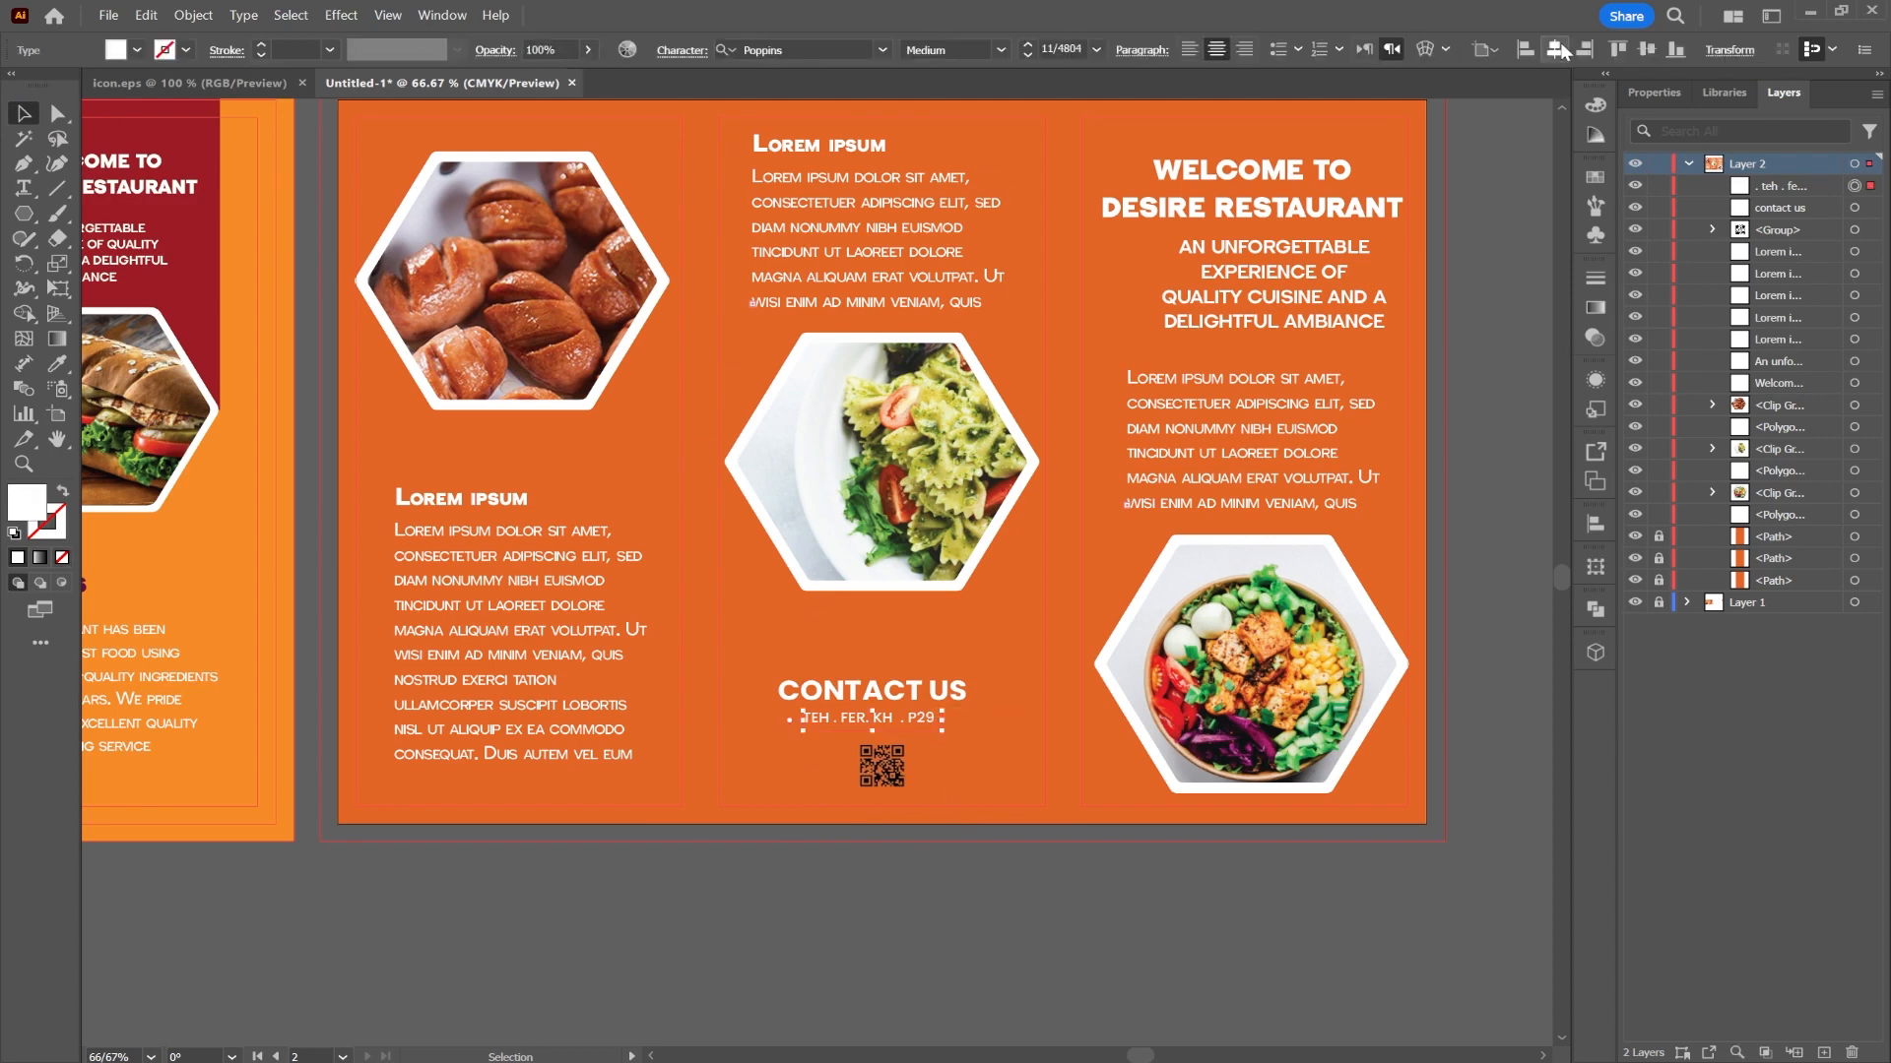
click(876, 690)
click(1553, 51)
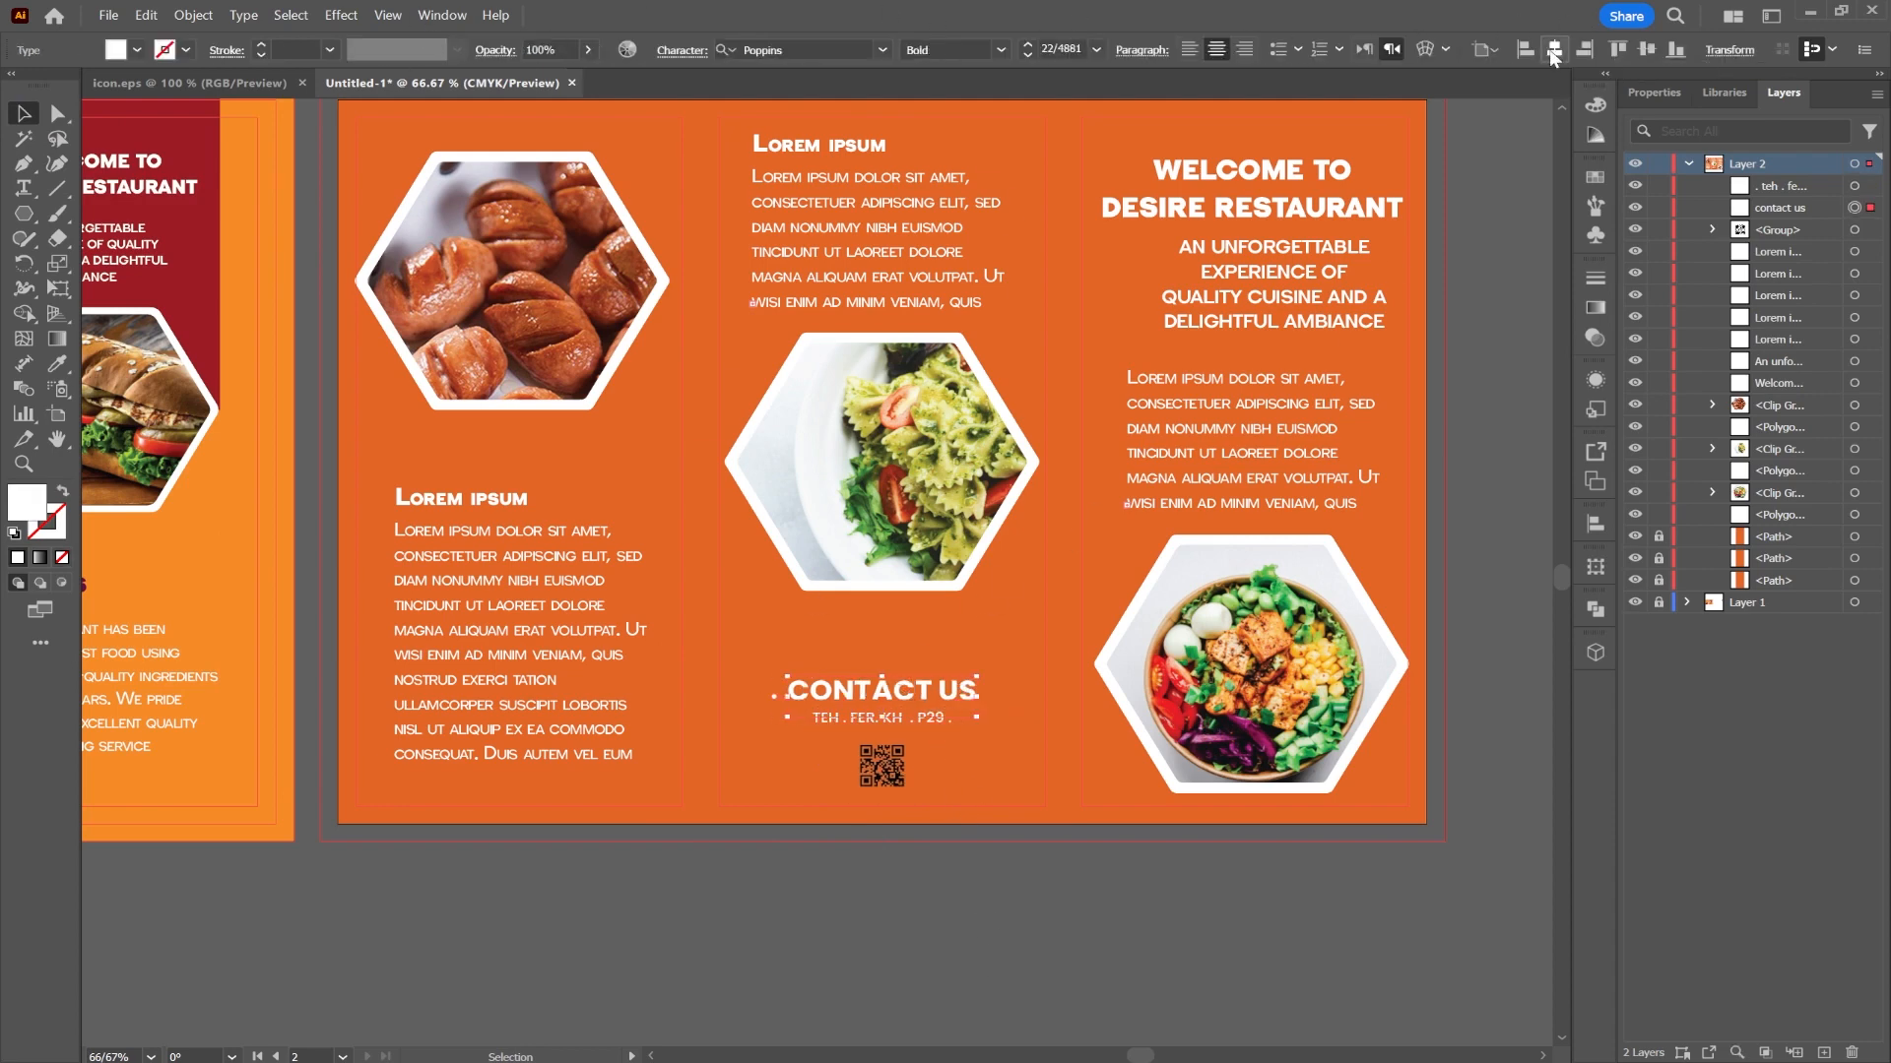
shift+click(859, 731)
drag(886, 695, 889, 635)
- Copy the white phone, website and mail lines with their icons from icon.eps into the brochure
key(ctrl+Tab)
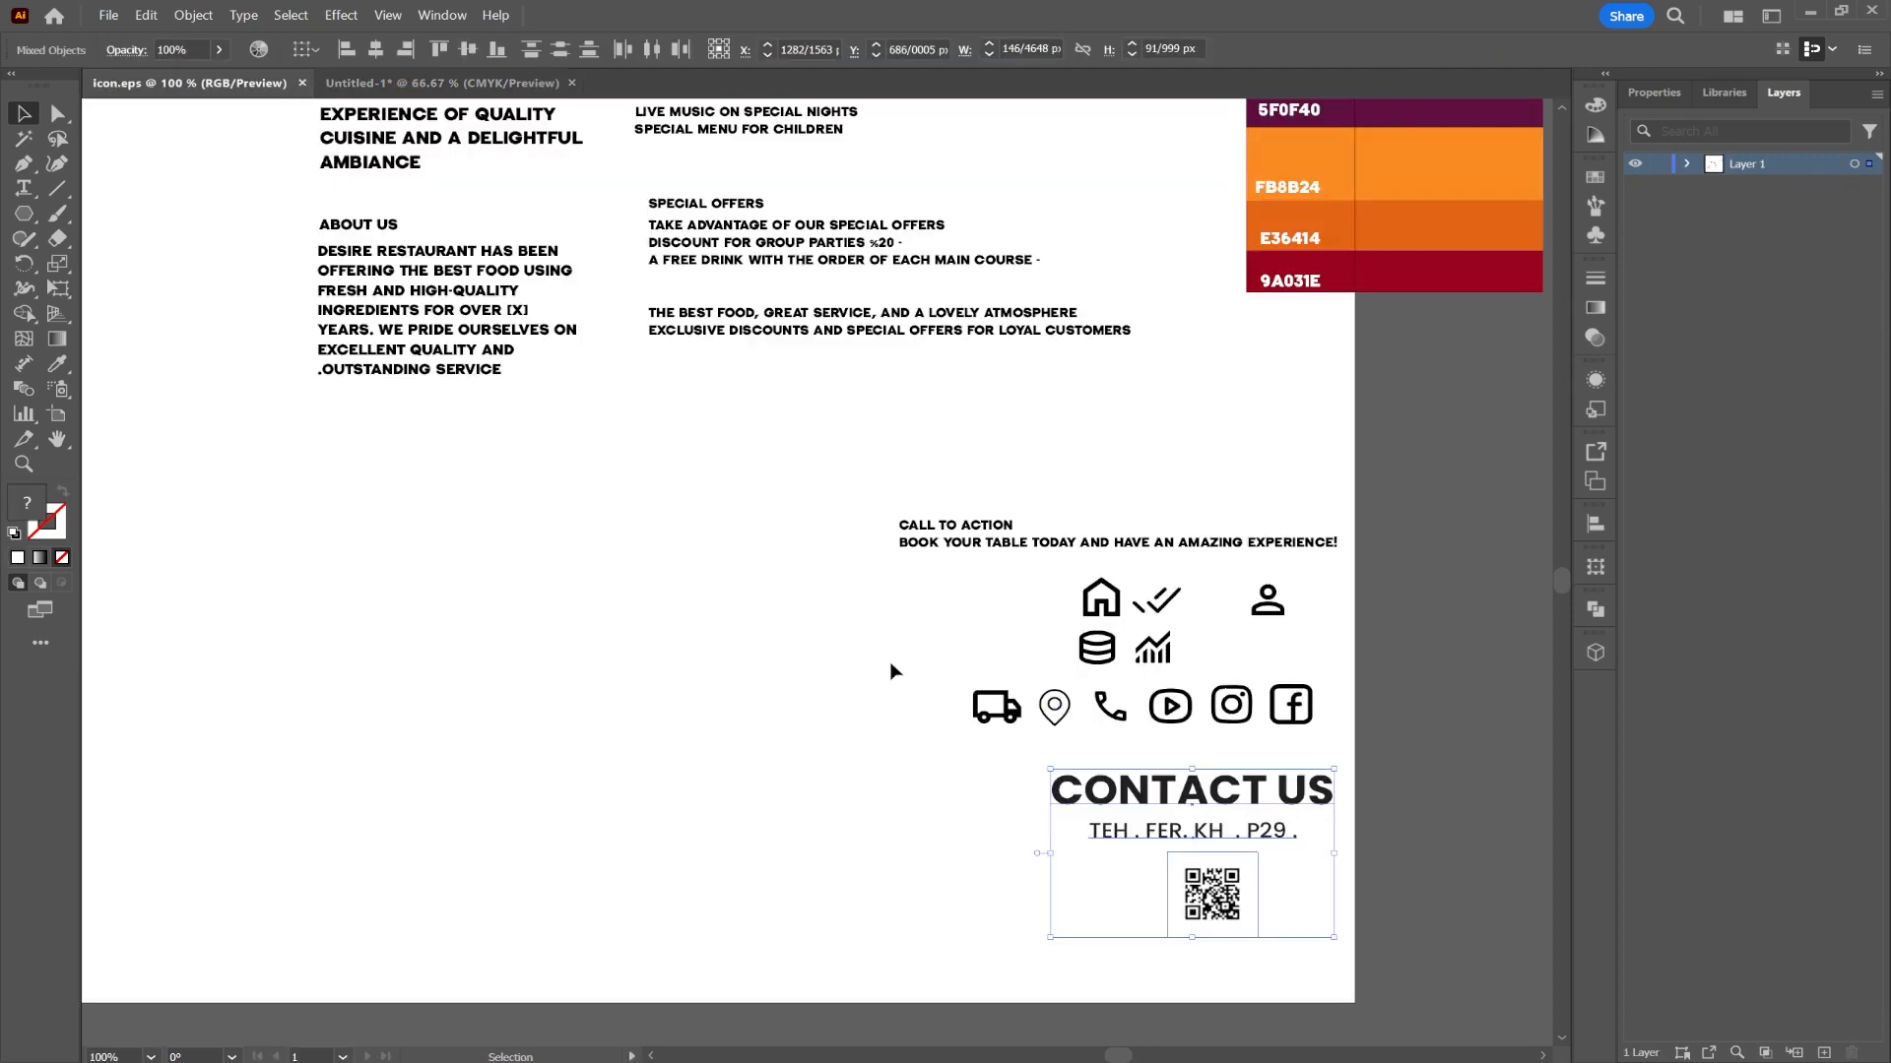
scroll(705, 587, left, 10)
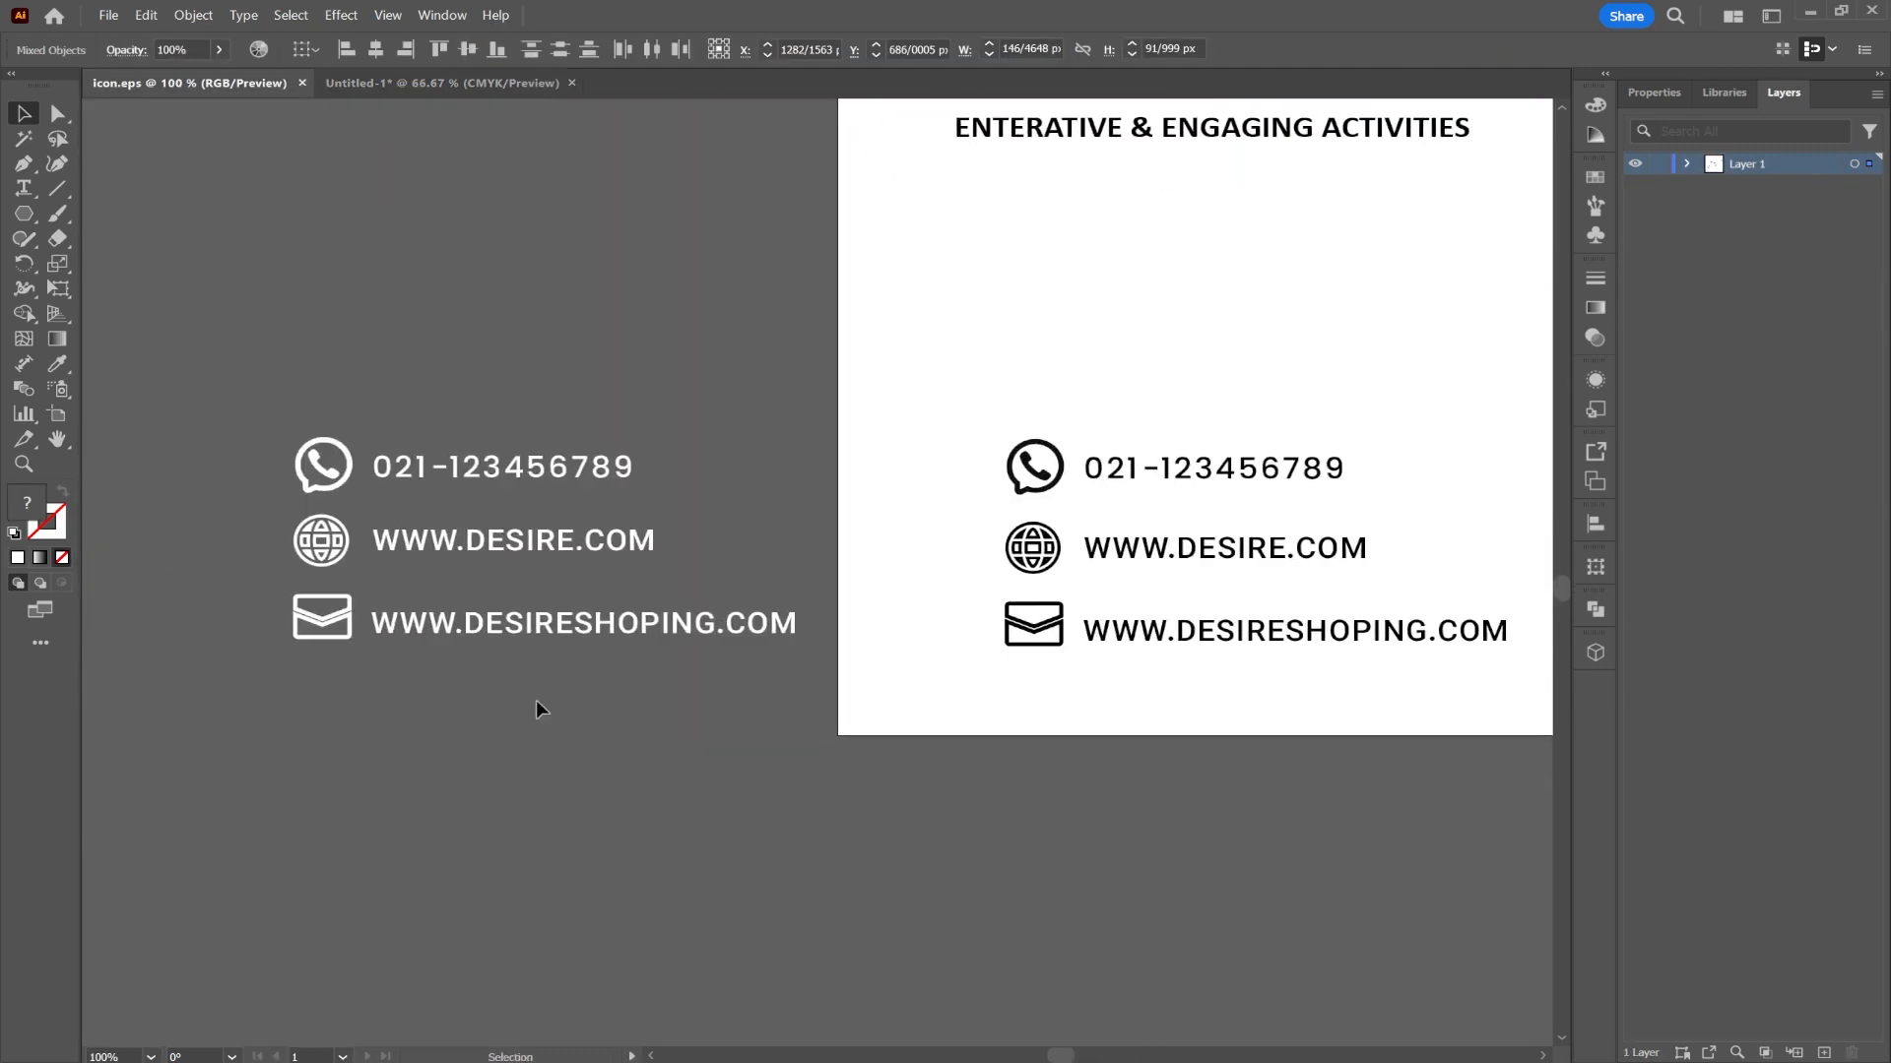
click(498, 630)
key(ctrl+c)
key(ctrl+Tab)
key(ctrl+v)
drag(734, 579, 733, 576)
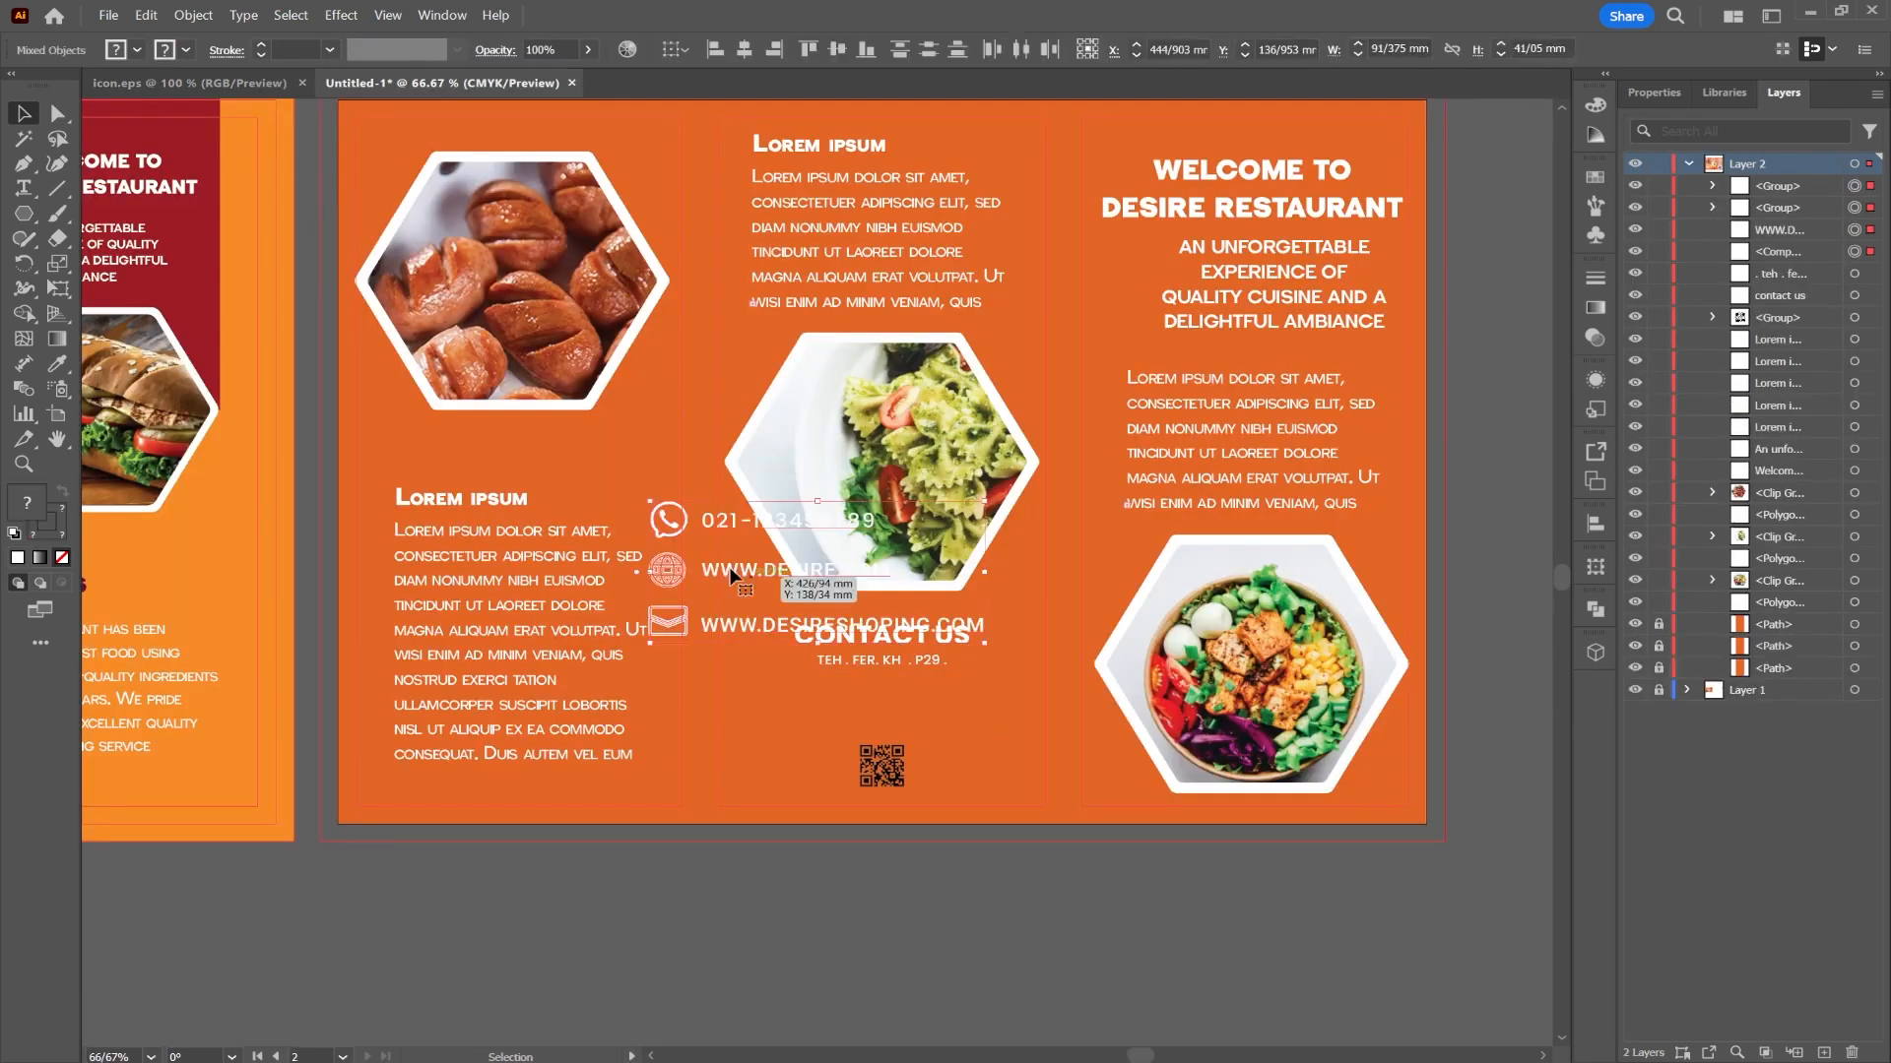
- Shrink the contact lines to fit below the address, and scale them together with the heading and address to about 60.8 mm wide
drag(978, 569, 852, 717)
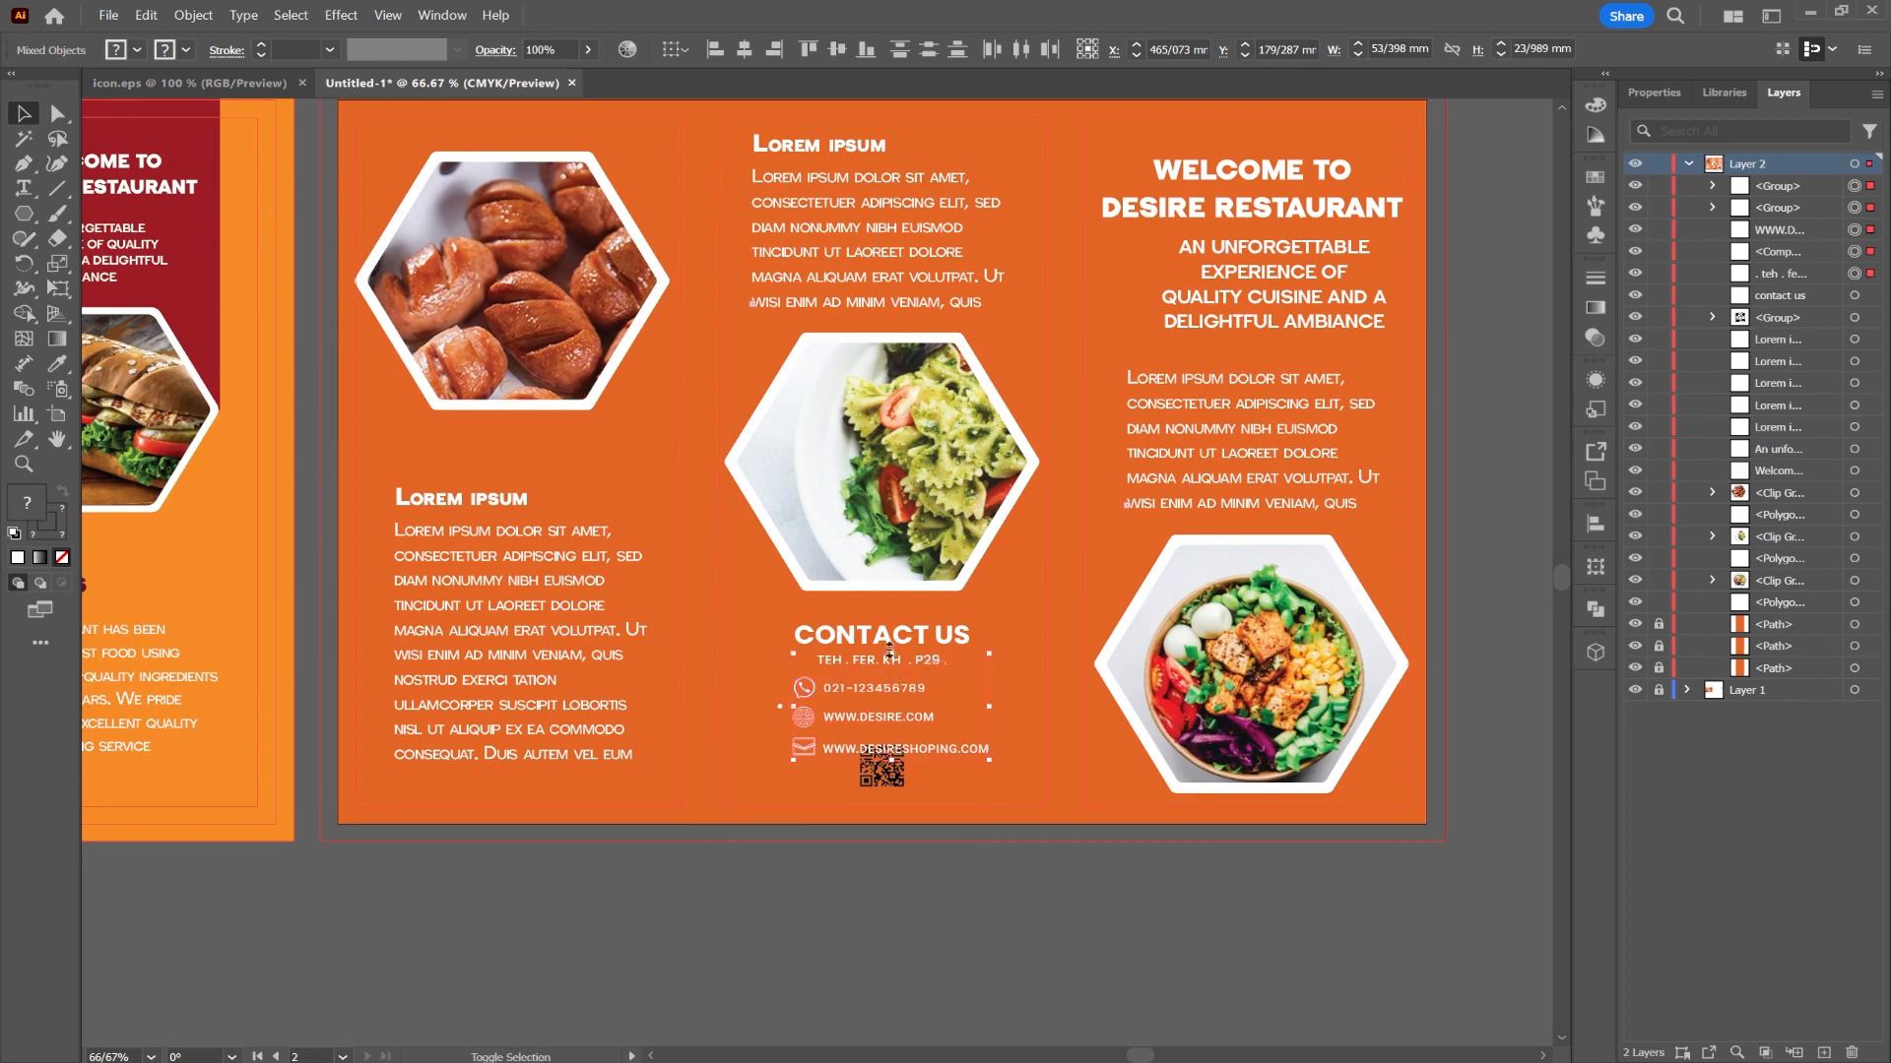
drag(989, 707, 1014, 688)
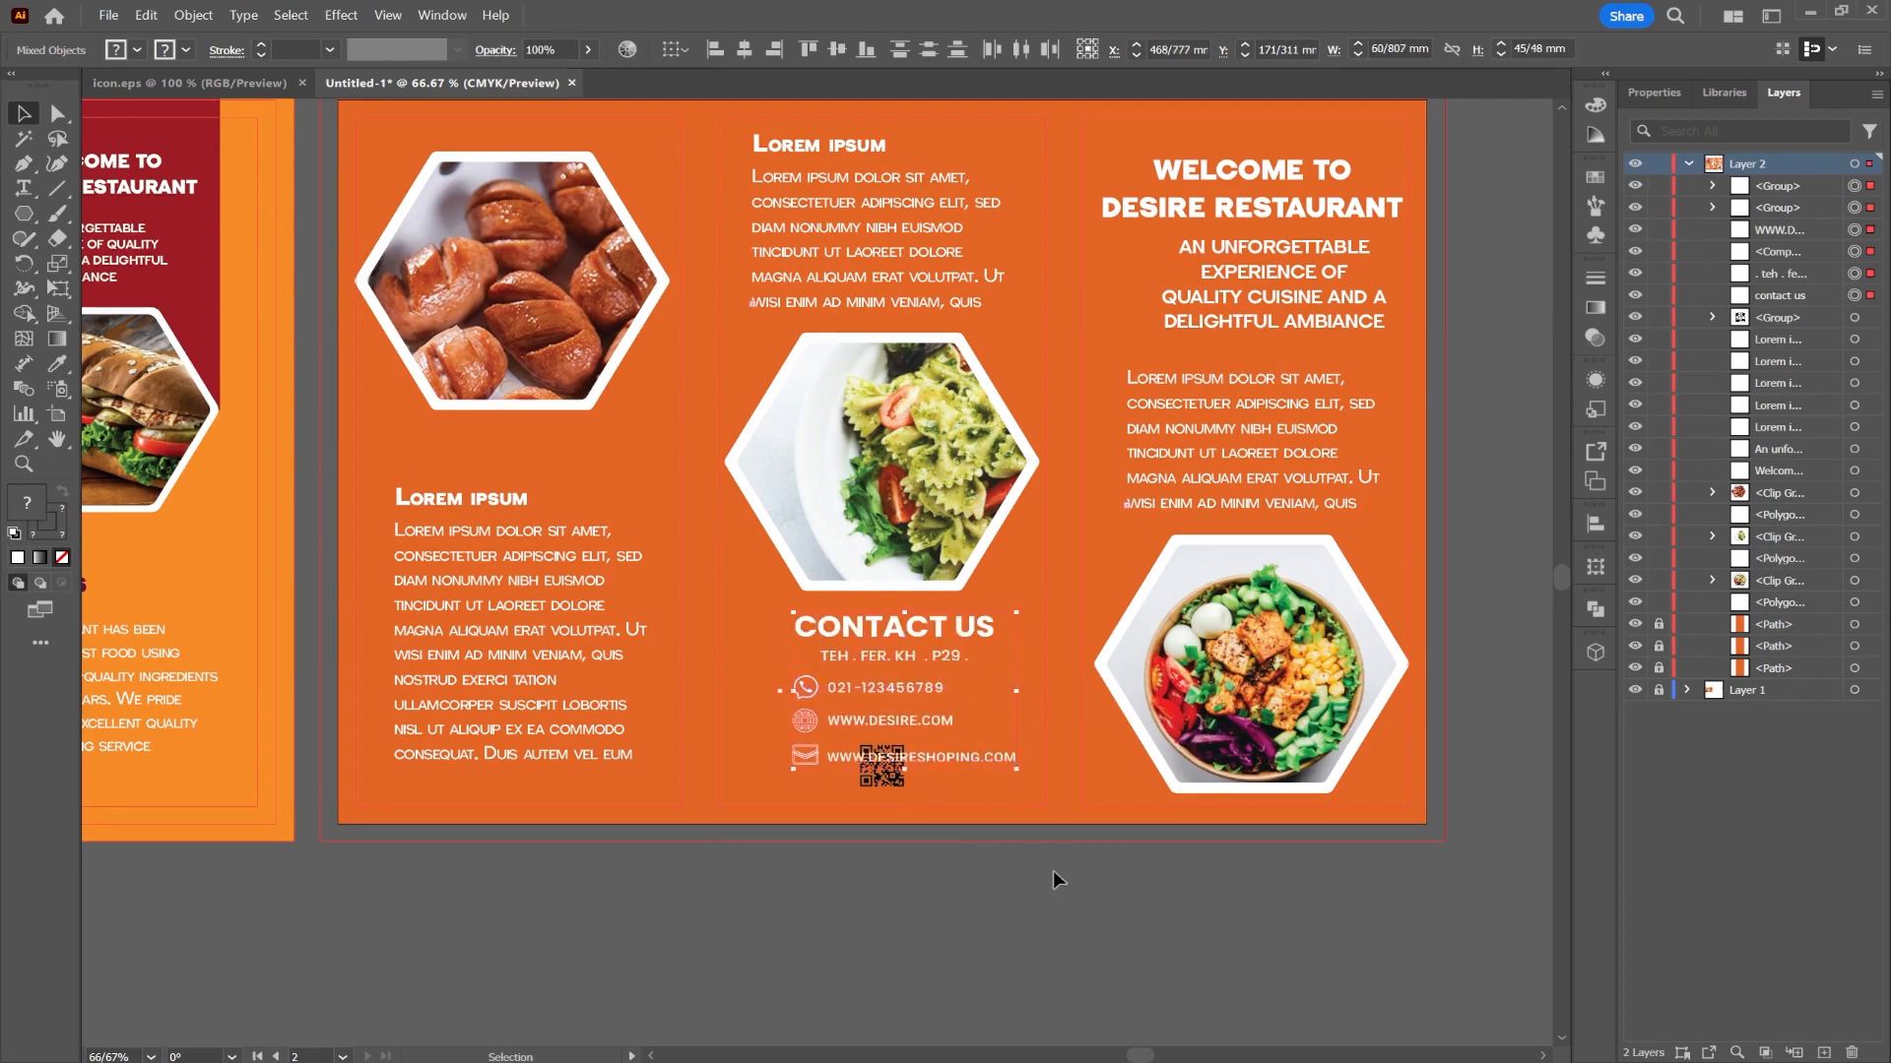
click(963, 873)
- Move the QR code into the third column, at the lower left of the salad bowl hexagon
drag(881, 777, 1112, 789)
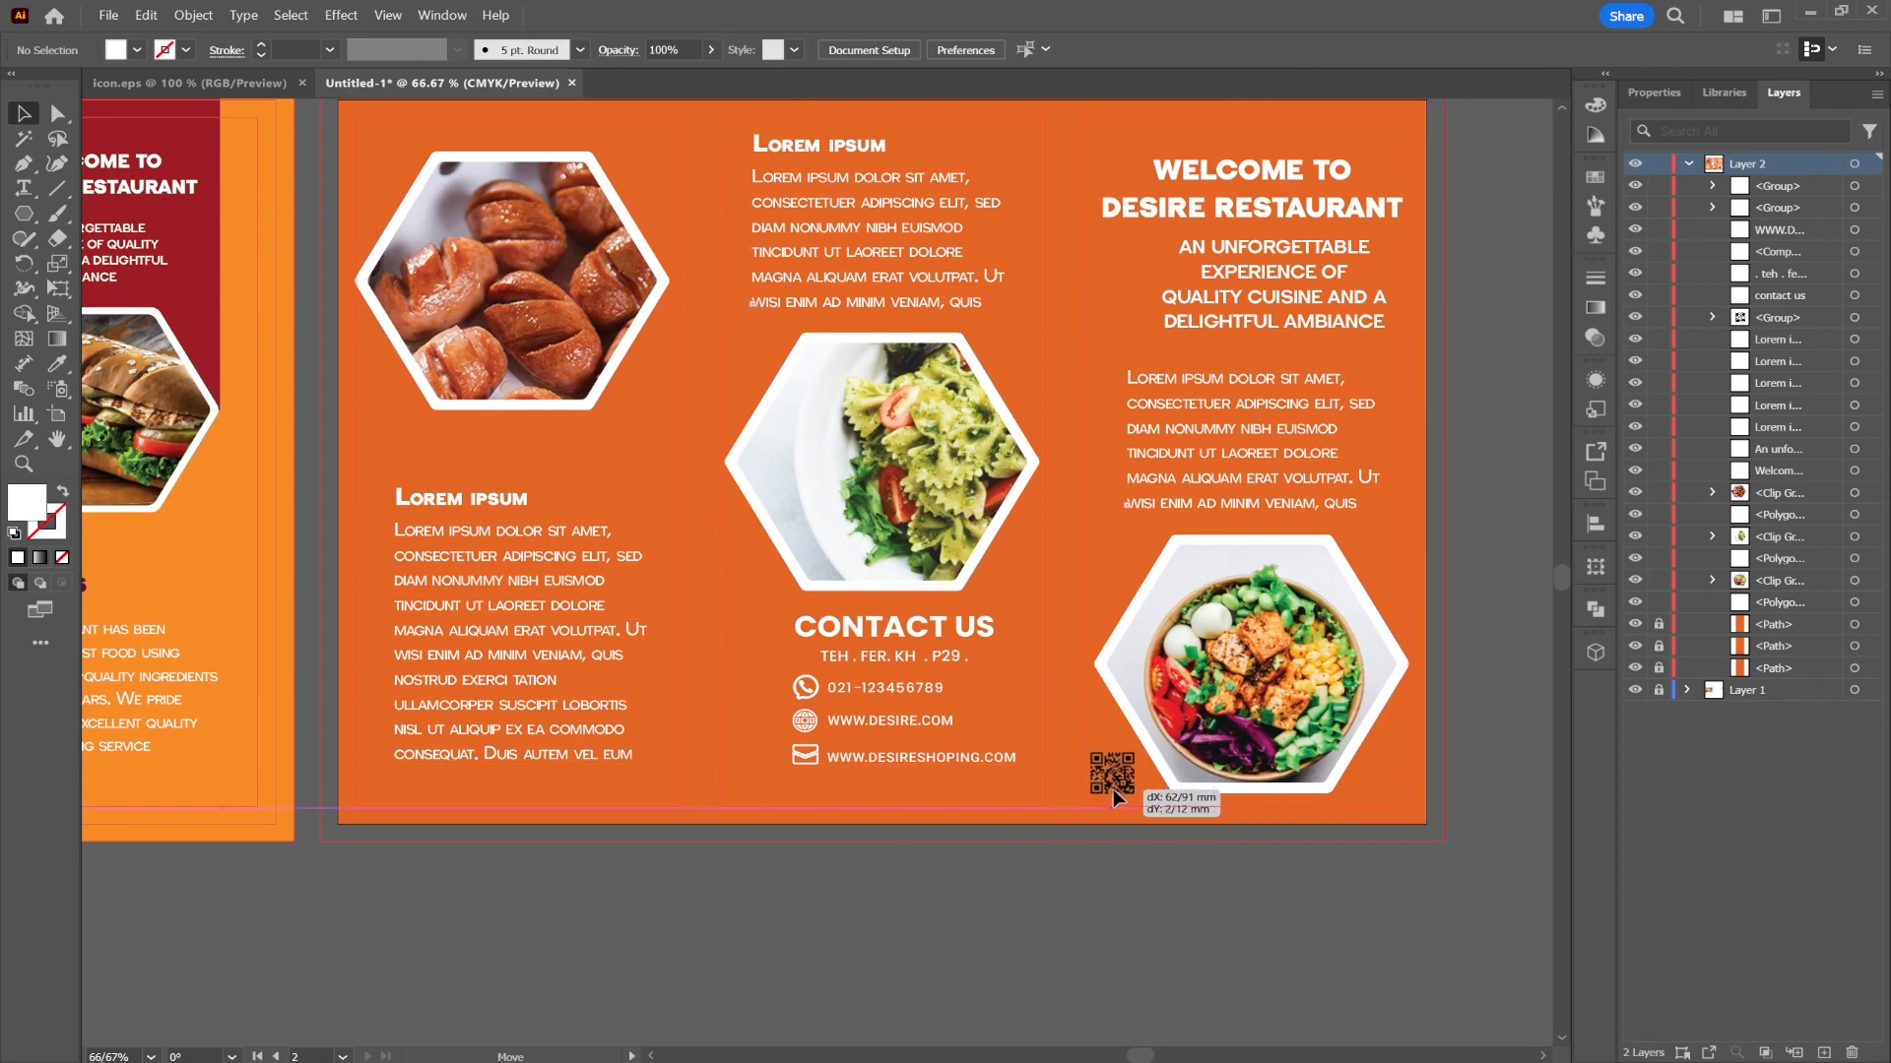
click(1243, 900)
- Unlock the three orange background paths in Layer 2
scroll(863, 854, down, 1)
scroll(1424, 429, right, 2)
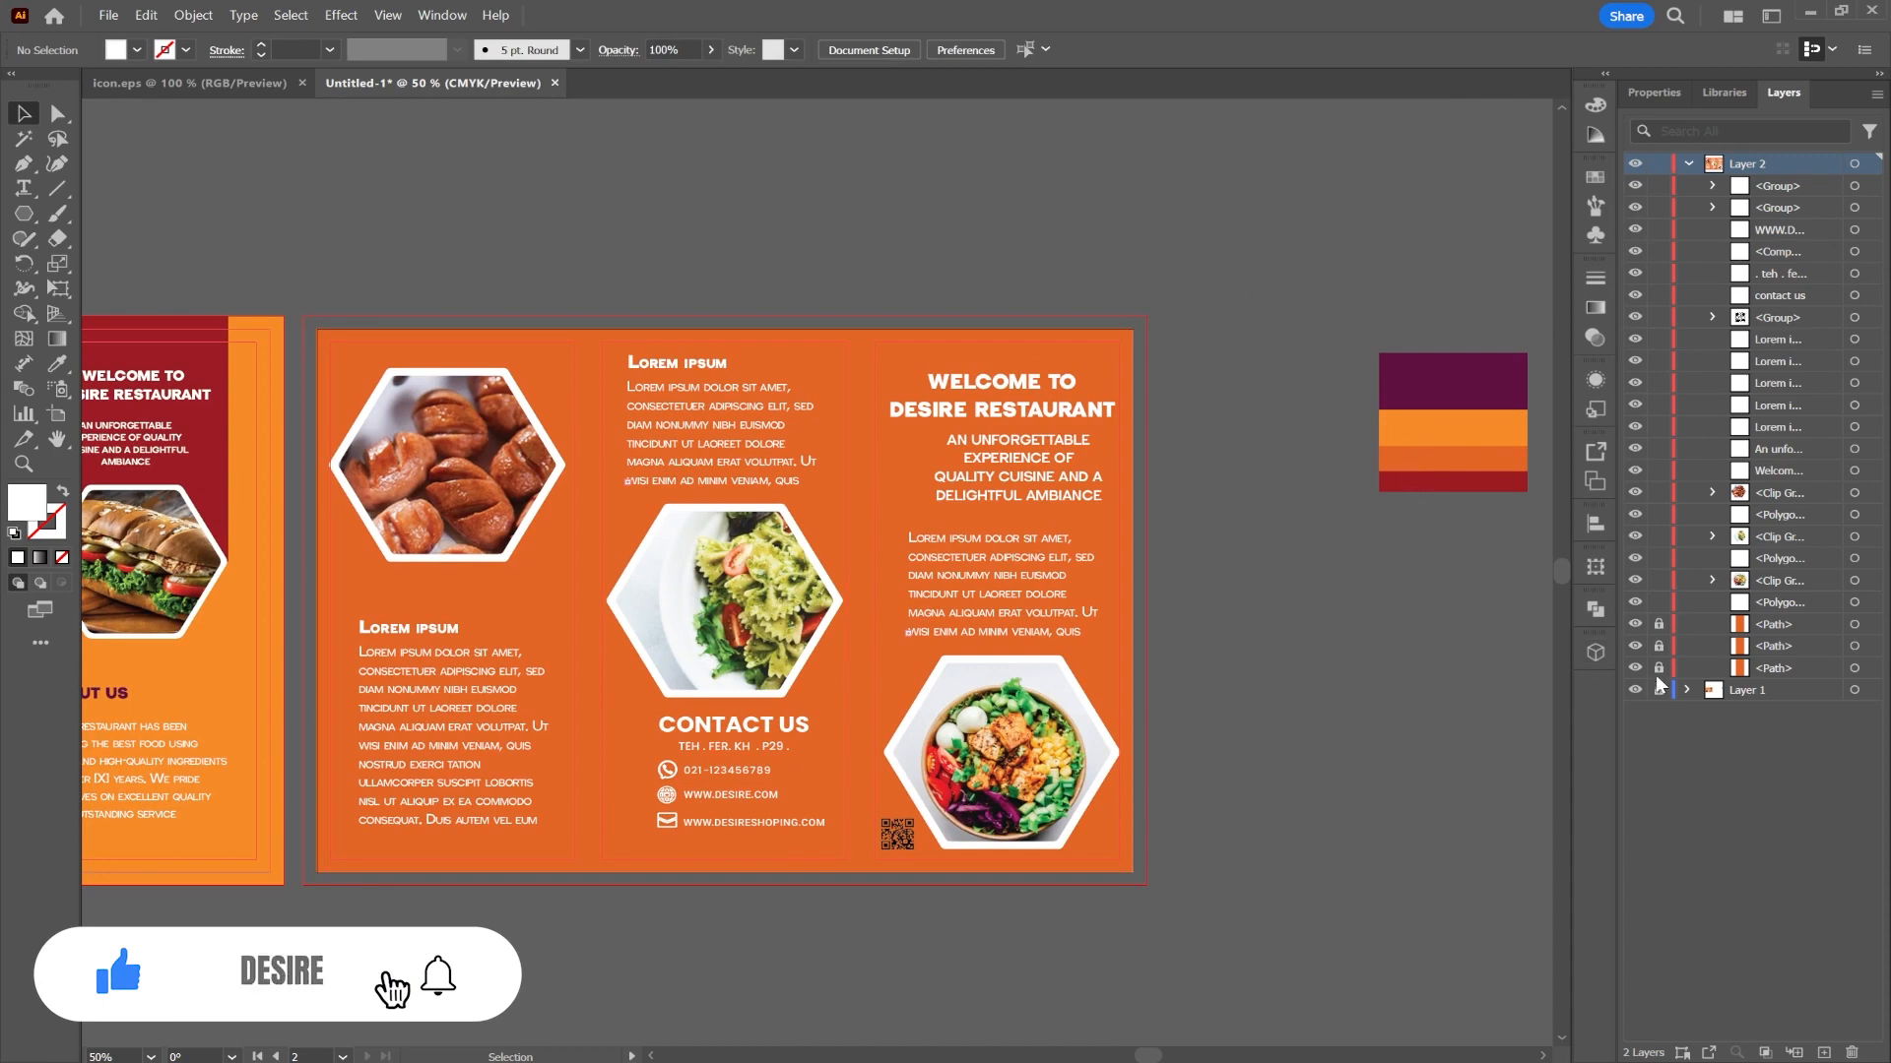
drag(1658, 625, 1658, 670)
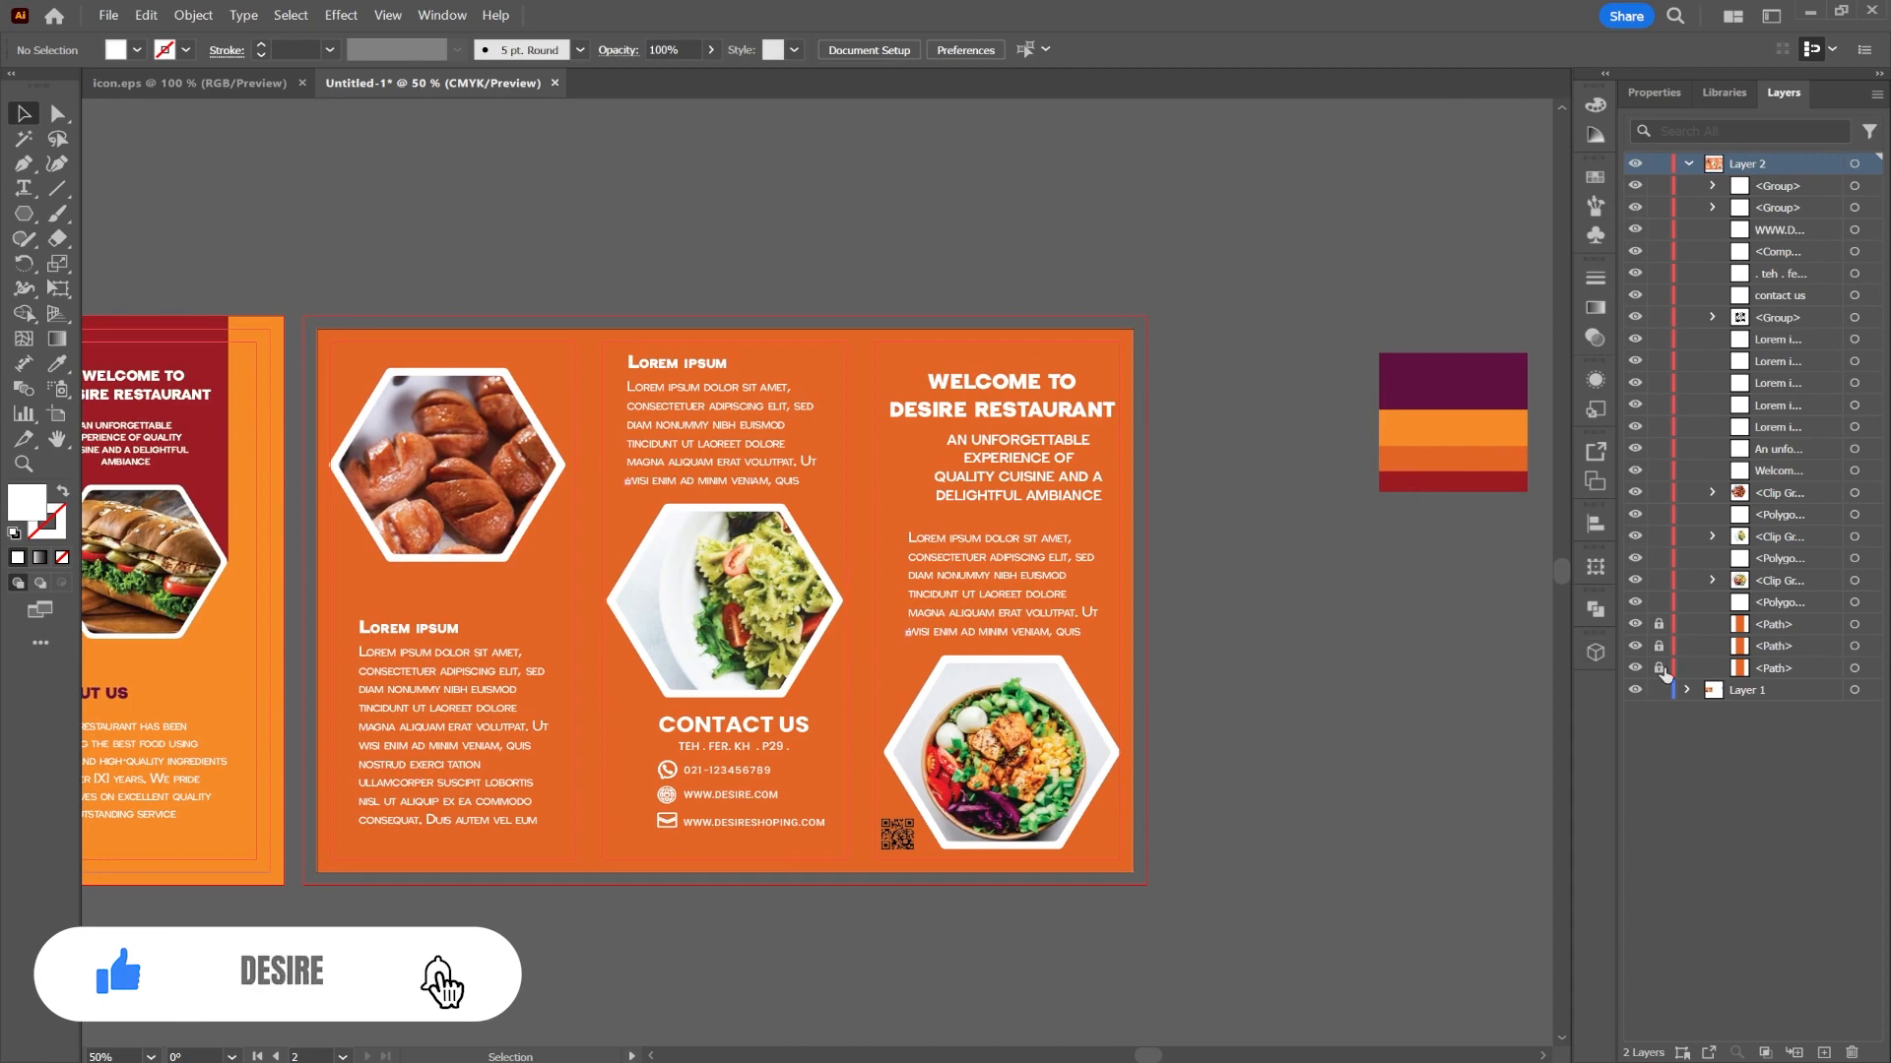
- Draw a rectangle about 306.9 × 219.8 mm on Layer 1 covering the second artboard's bleed, and fill it with the background's orange
click(18, 214)
click(138, 212)
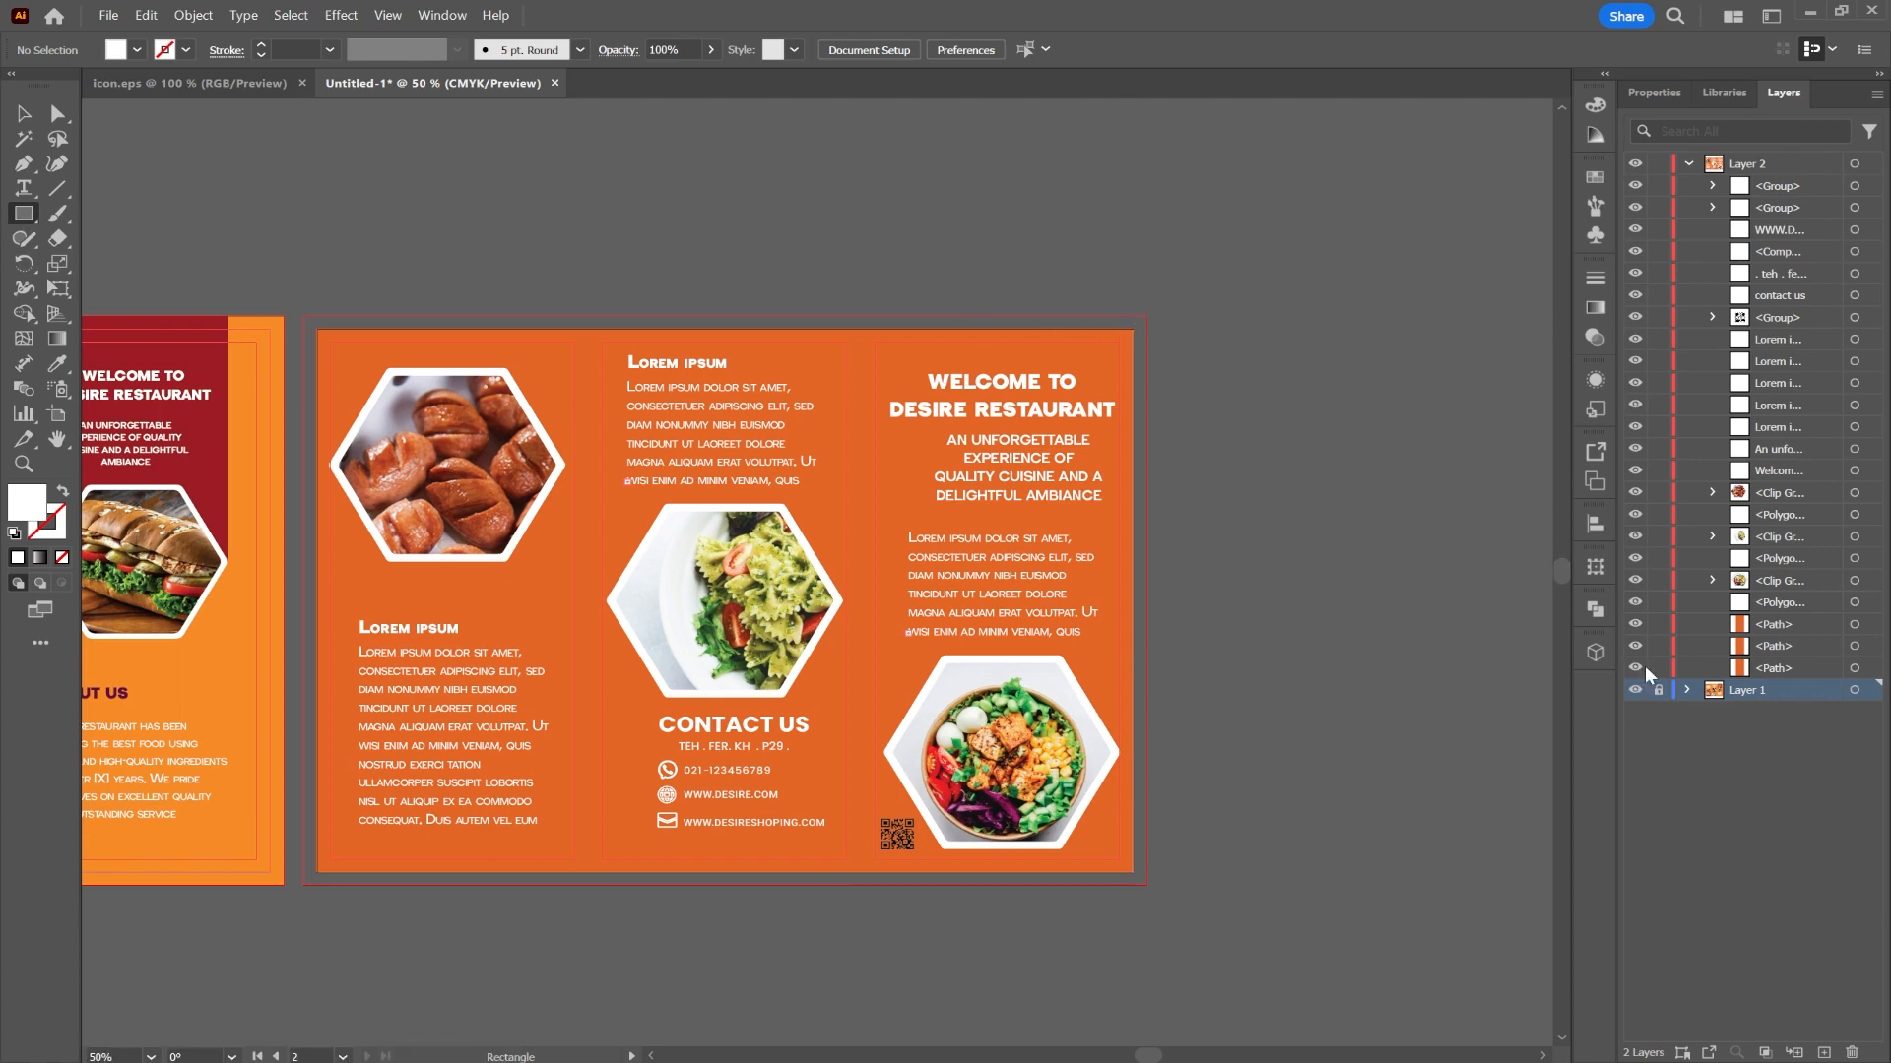
drag(1146, 317, 303, 885)
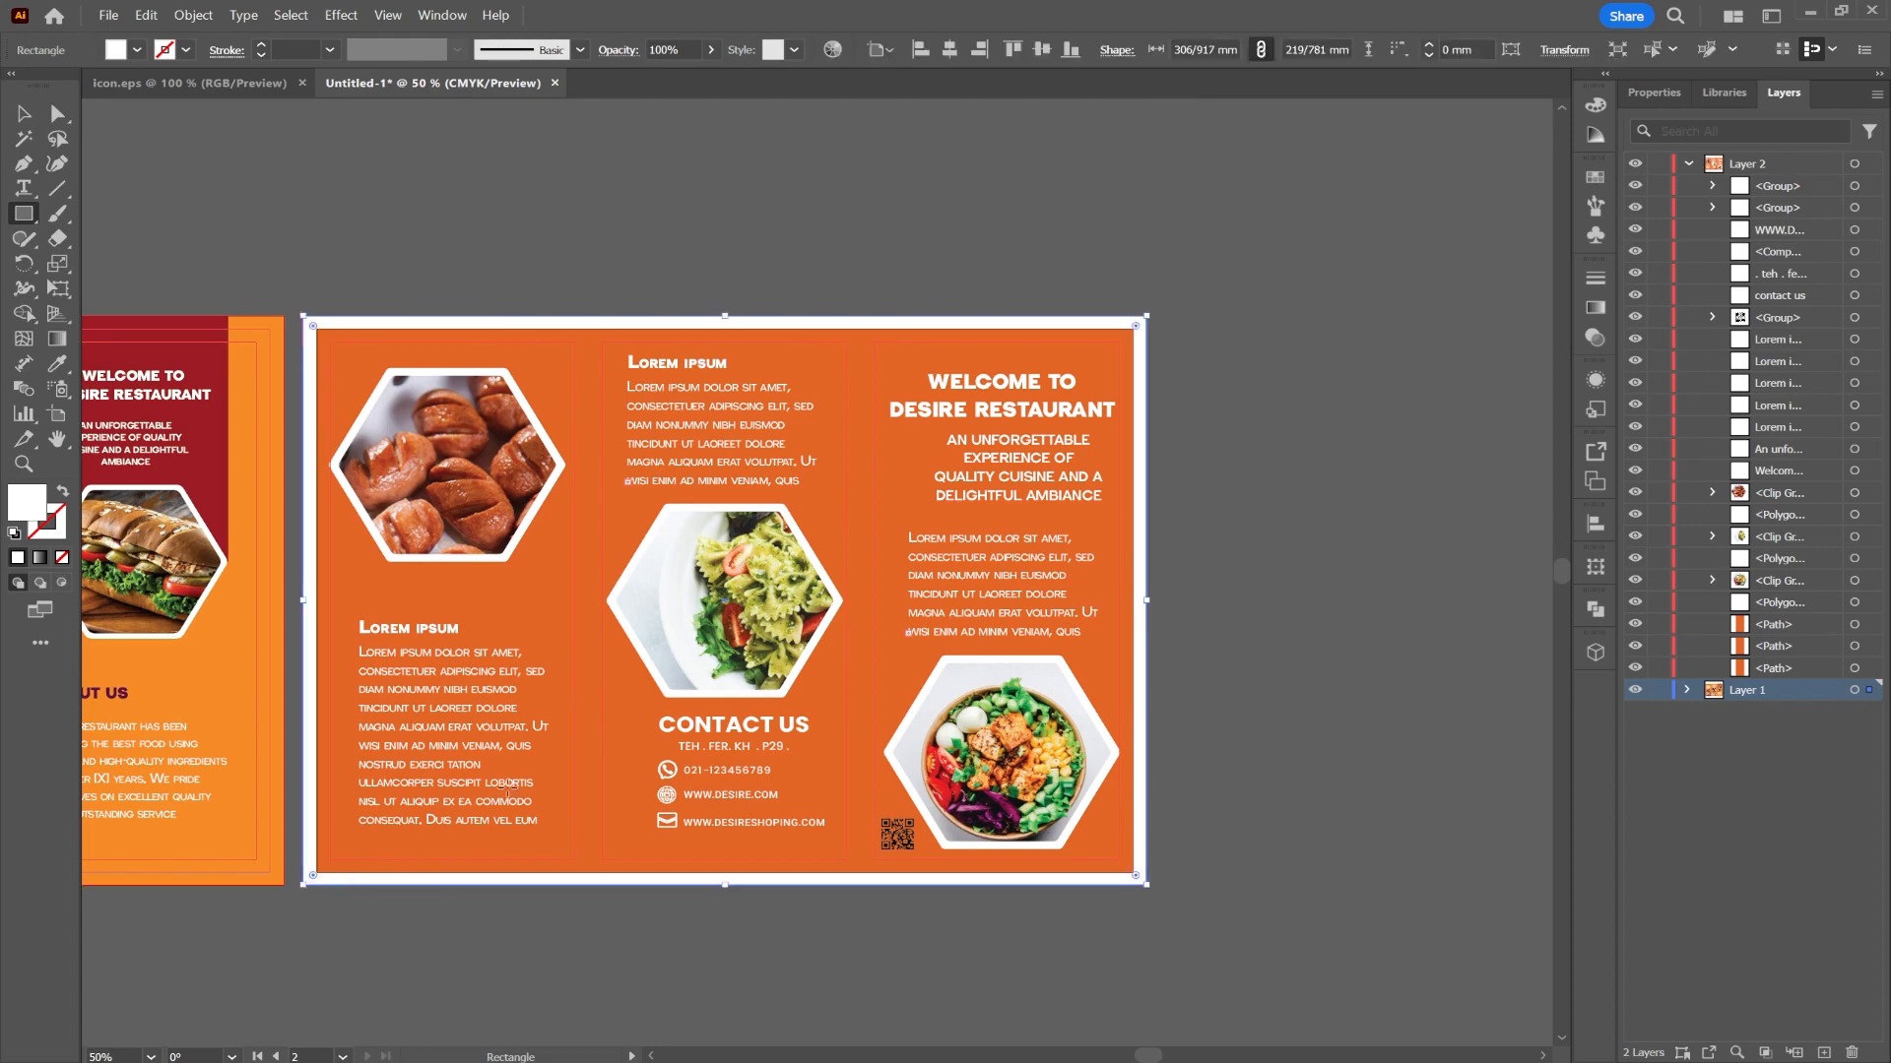
key(i)
click(396, 560)
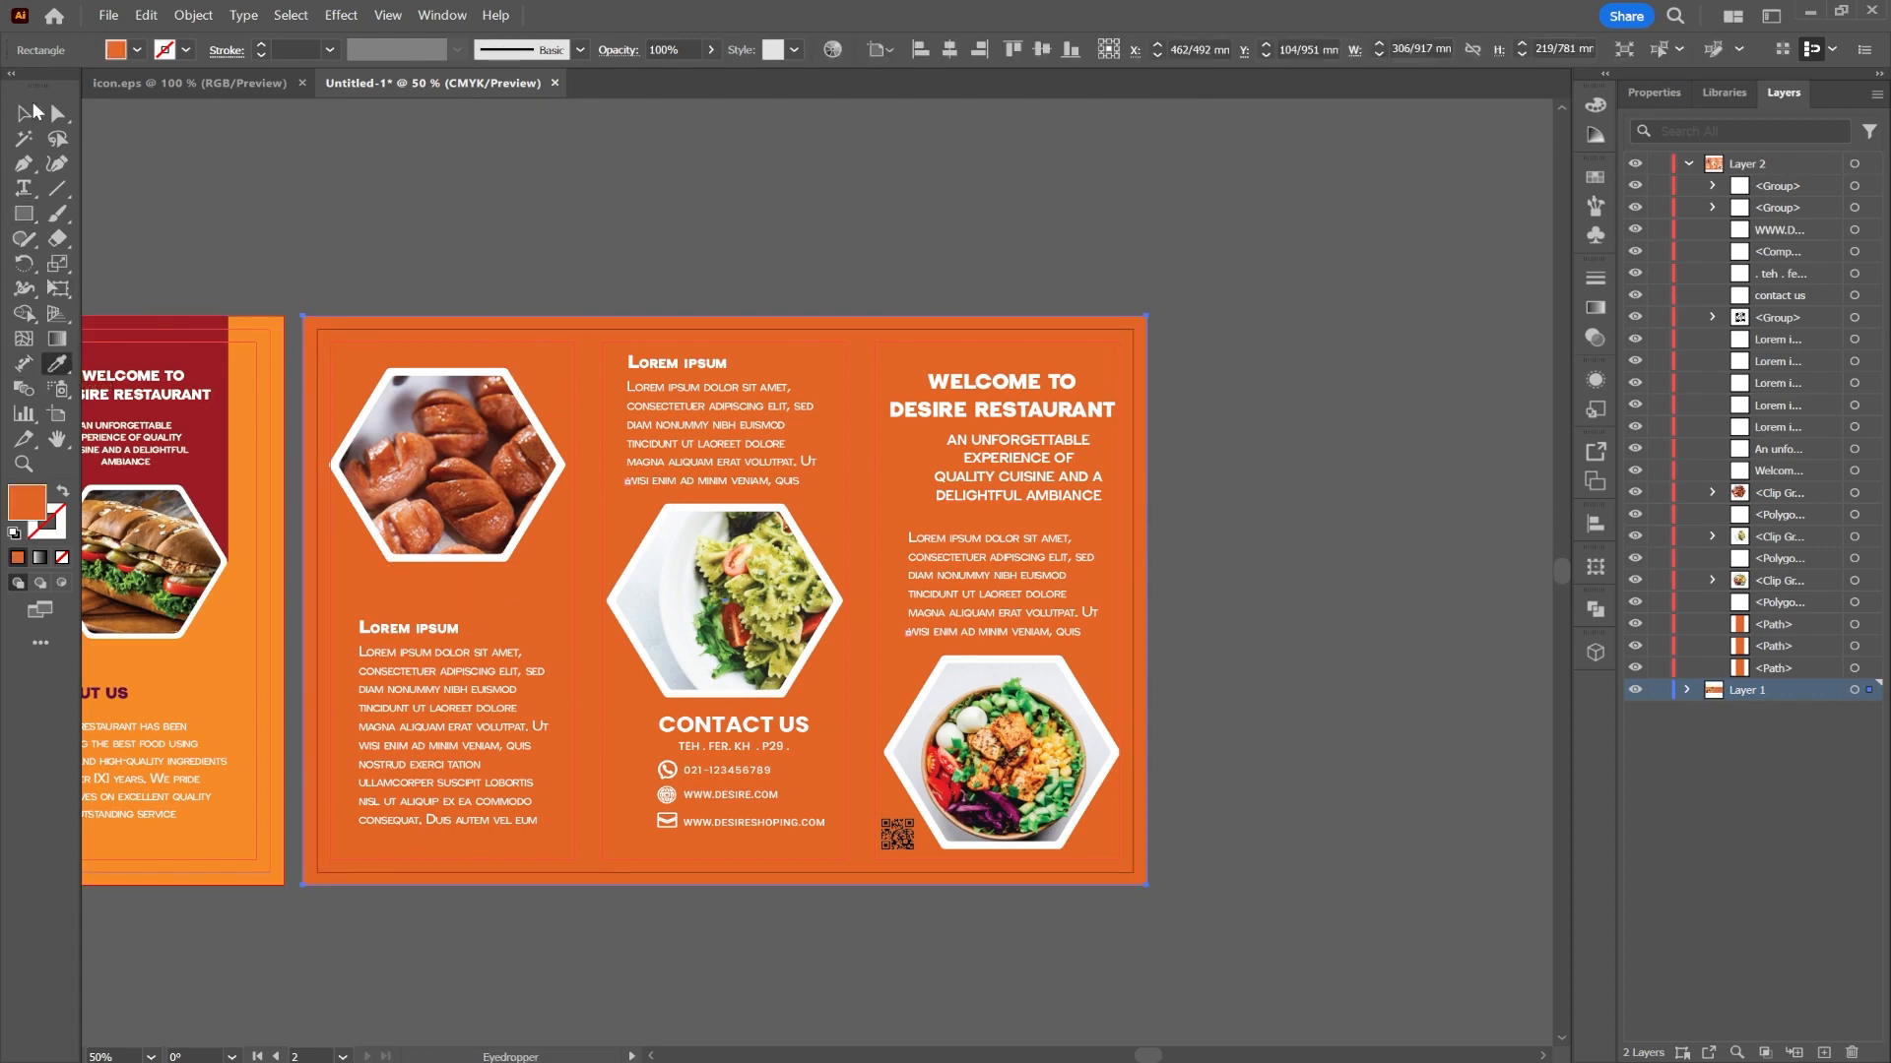
click(34, 112)
click(829, 248)
key(ctrl+minus)
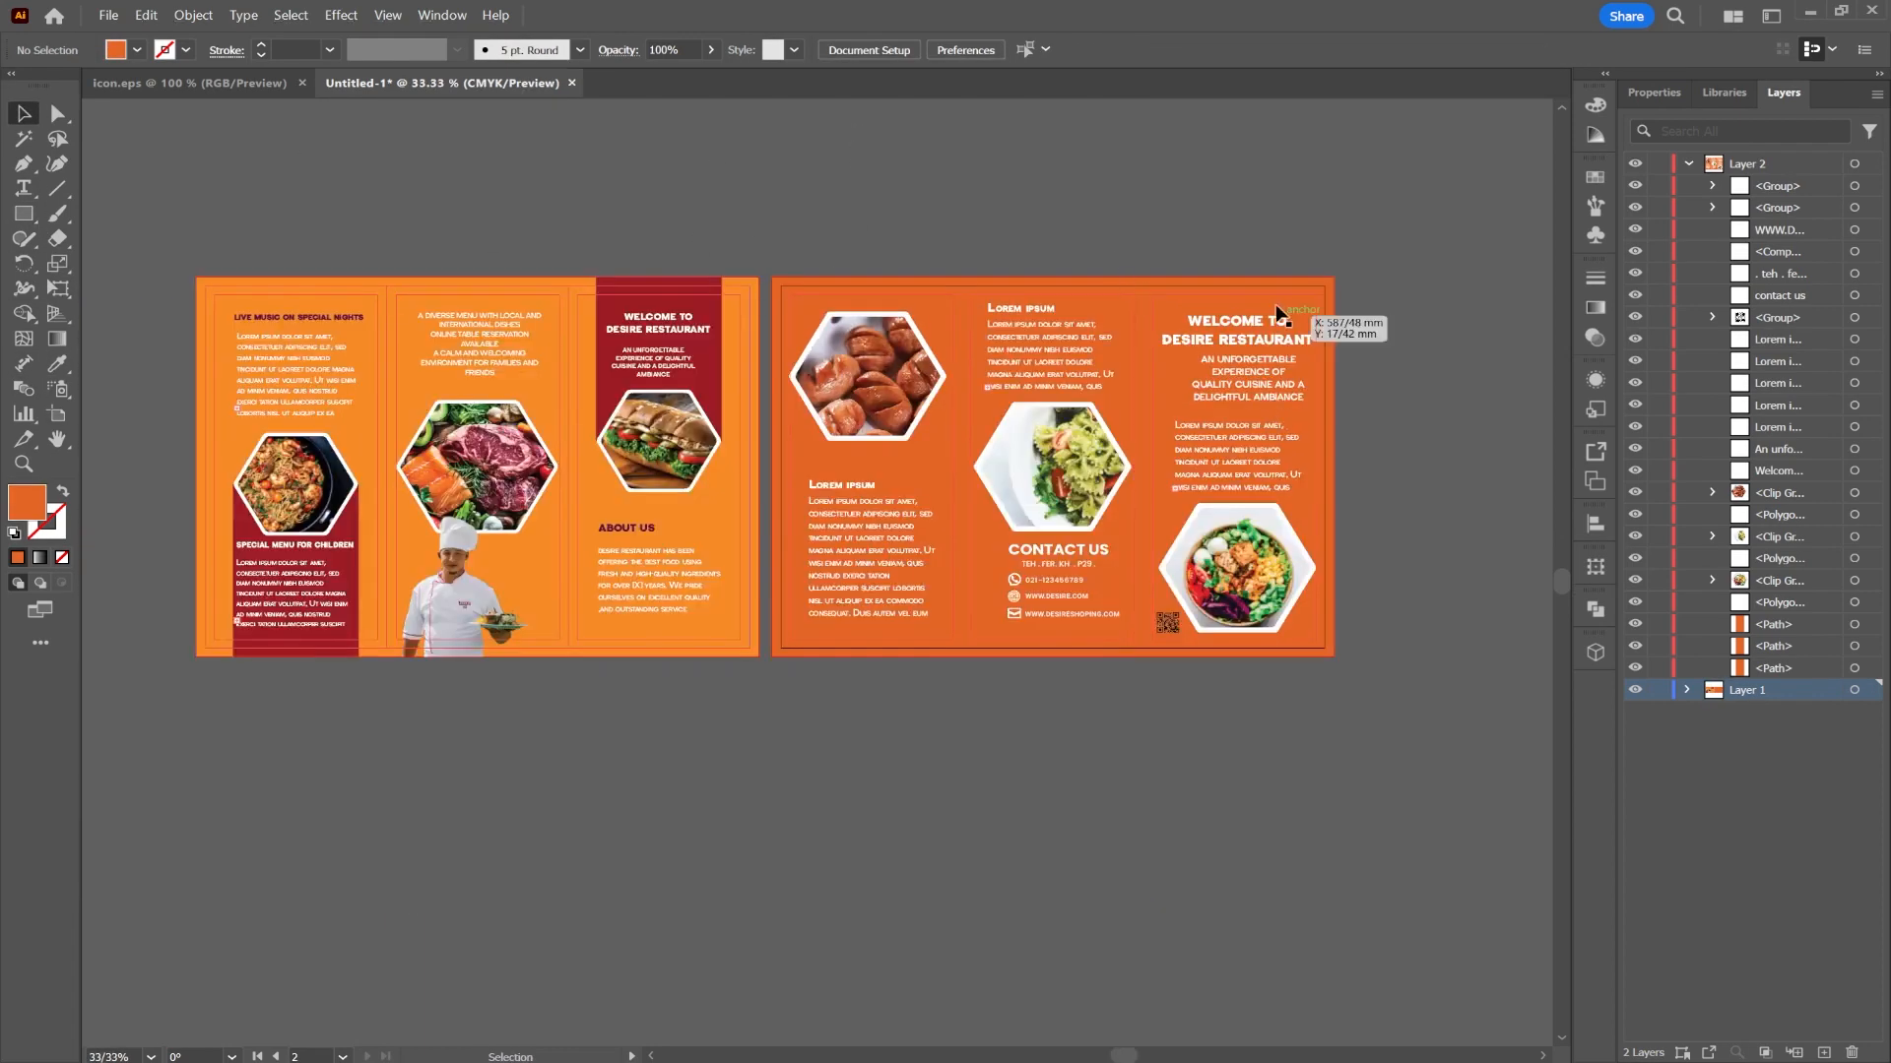
scroll(1275, 325, up, 3)
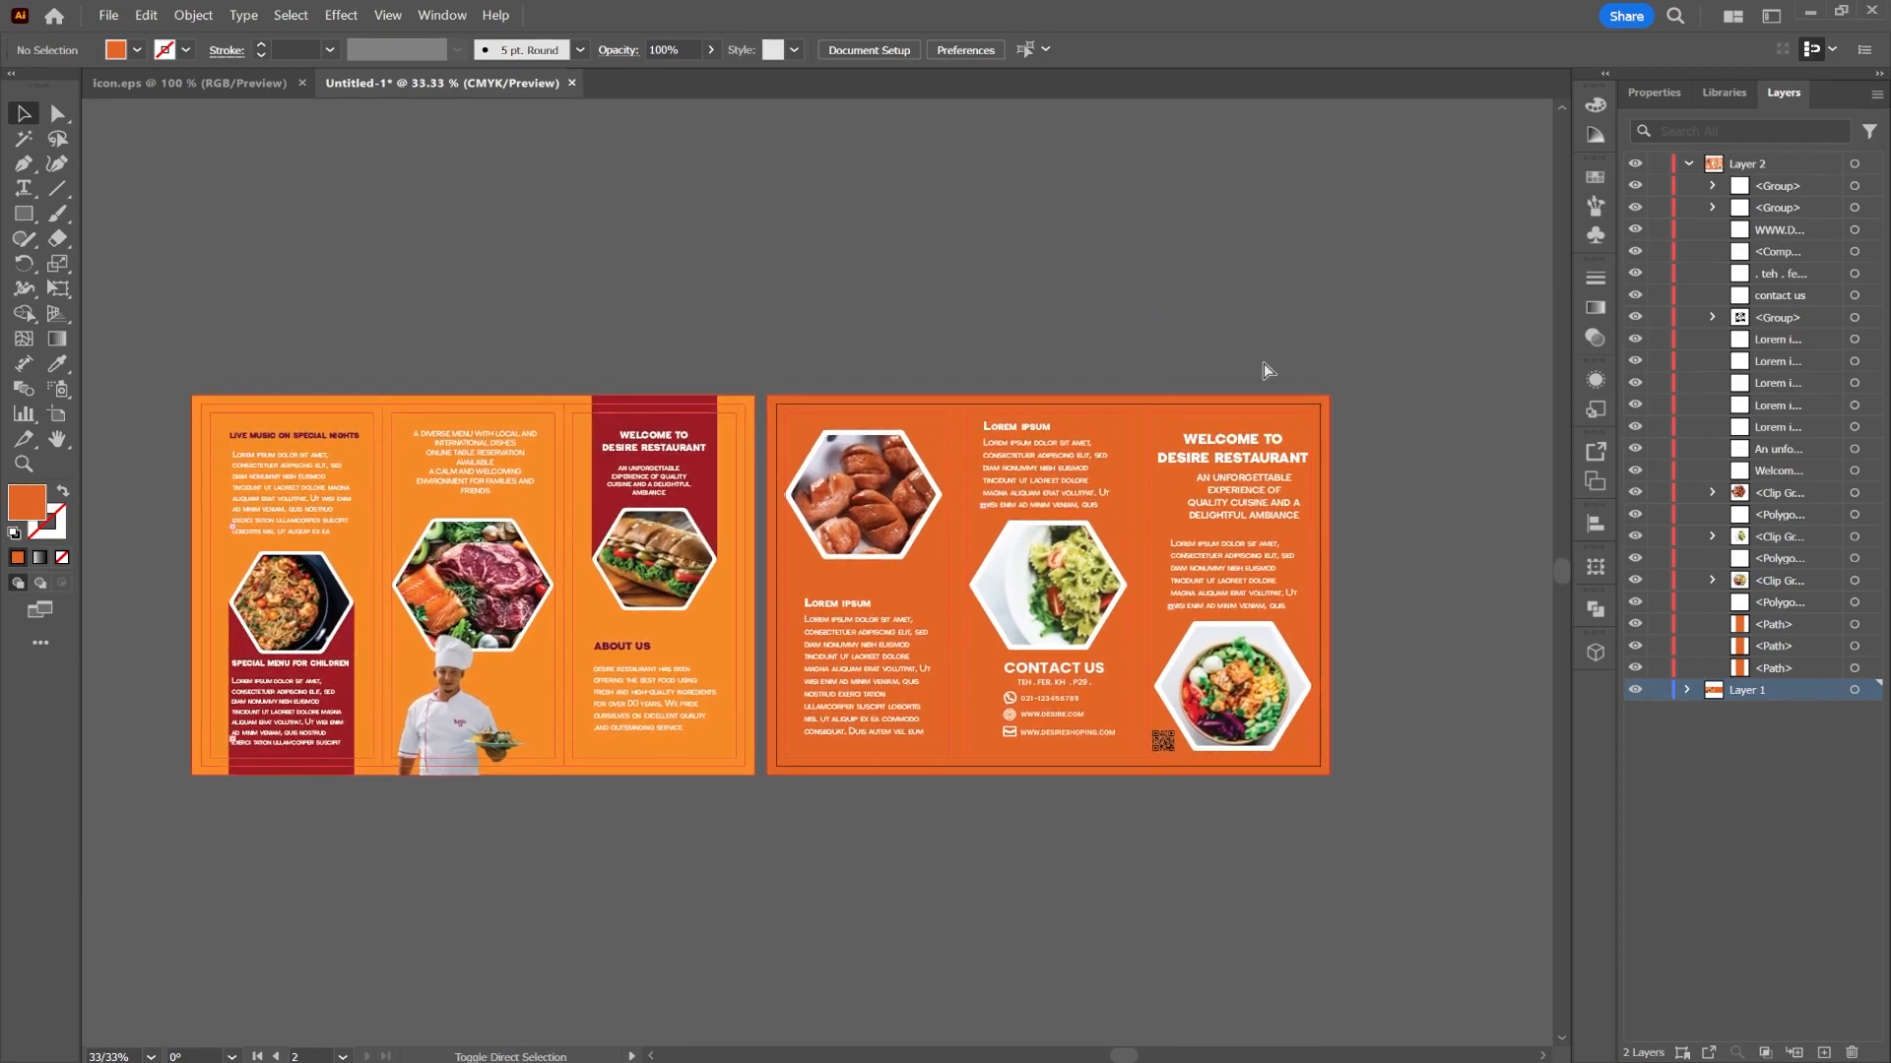